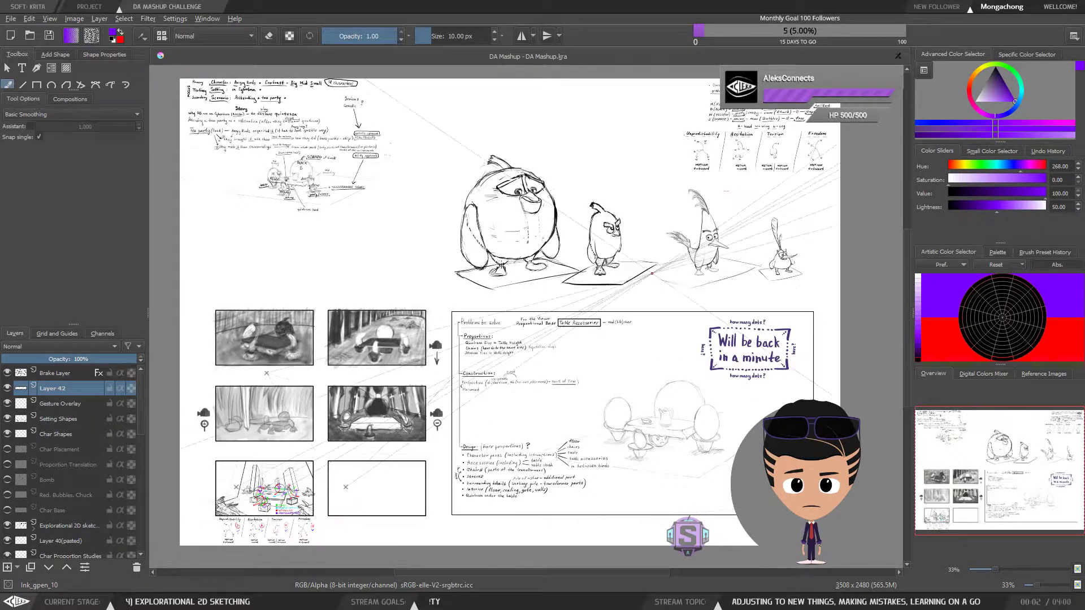
# Hide the Brake Layer and delete a small lassoed area of Layer 42 near the story notes
pyautogui.click(7, 373)
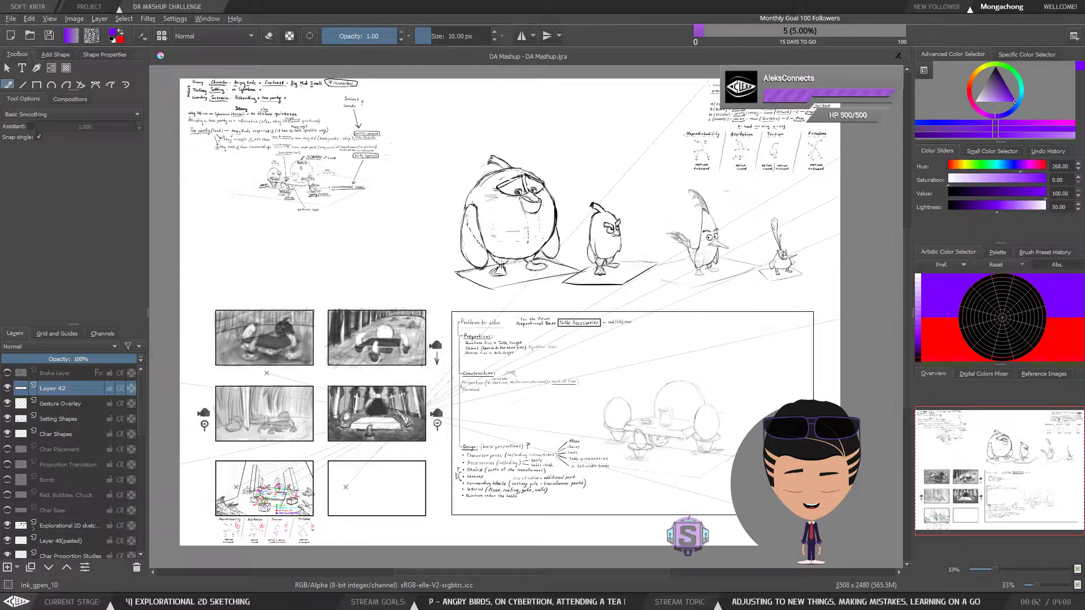
pyautogui.moveTo(374, 229); pyautogui.dragTo(387, 252)
pyautogui.press('l')
pyautogui.moveTo(414, 211); pyautogui.dragTo(417, 208)
pyautogui.press('Delete')
pyautogui.hotkey('ctrl', 'shift', 'a')
pyautogui.press('b')
# Examine the tea-party composition thumbnail with its coloured gesture arrows, legend and surrounding perspective setting up close
pyautogui.press('+')
pyautogui.press('+')
pyautogui.press('-')
pyautogui.press('-')
pyautogui.moveTo(467, 397)
pyautogui.mouseDown()
pyautogui.moveTo(474, 353)
pyautogui.moveTo(468, 435)
pyautogui.moveTo(536, 376)
pyautogui.moveTo(603, 344)
pyautogui.mouseUp()
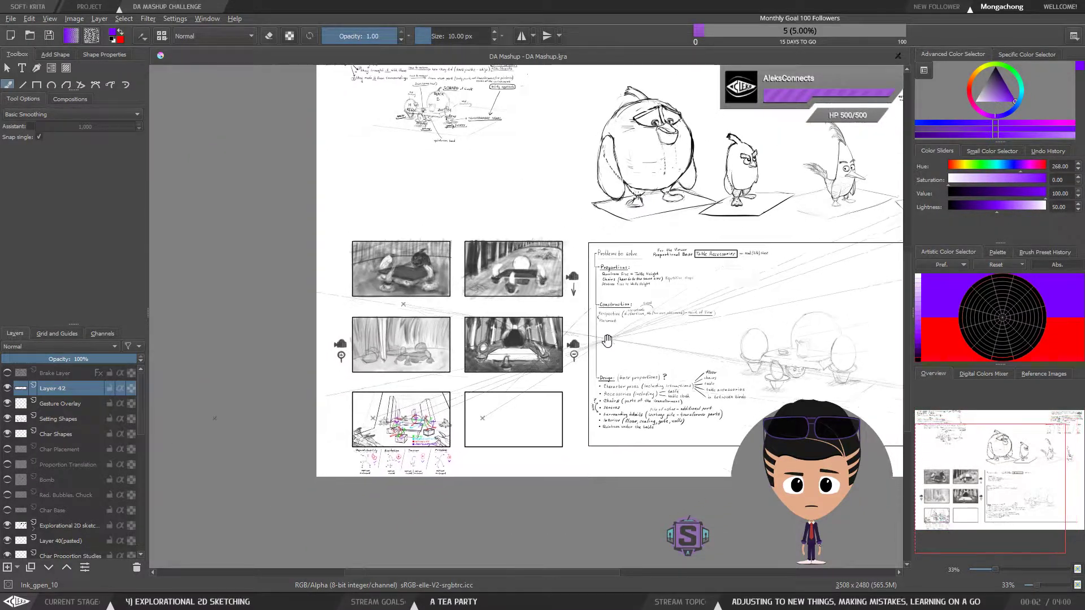
pyautogui.scroll(4, 457, 432)
pyautogui.moveTo(459, 441); pyautogui.dragTo(631, 300)
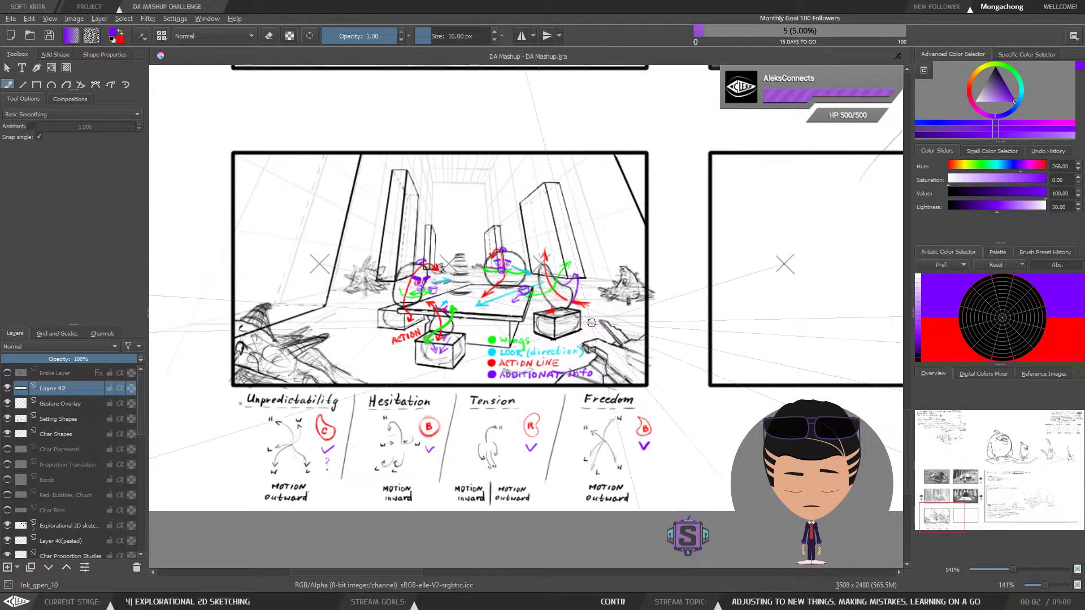
pyautogui.moveTo(571, 366)
pyautogui.mouseDown()
pyautogui.moveTo(585, 359)
pyautogui.moveTo(589, 374)
pyautogui.mouseUp()
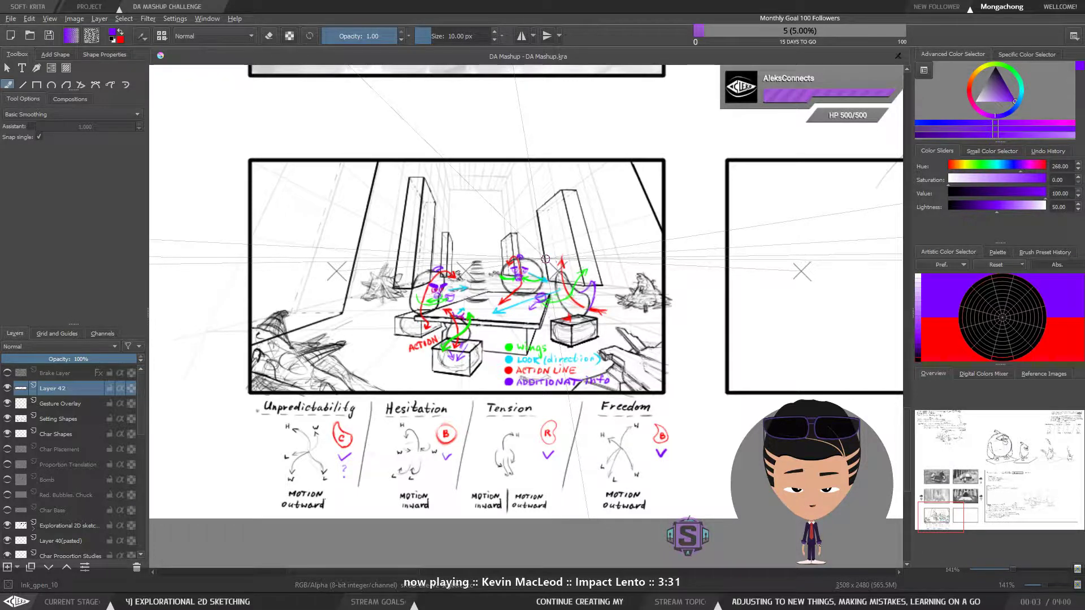
pyautogui.hotkey('ctrl', '-')
pyautogui.hotkey('ctrl', '-')
pyautogui.hotkey('ctrl', '+')
pyautogui.hotkey('ctrl', '+')
pyautogui.hotkey('ctrl', '+')
pyautogui.hotkey('ctrl', '+')
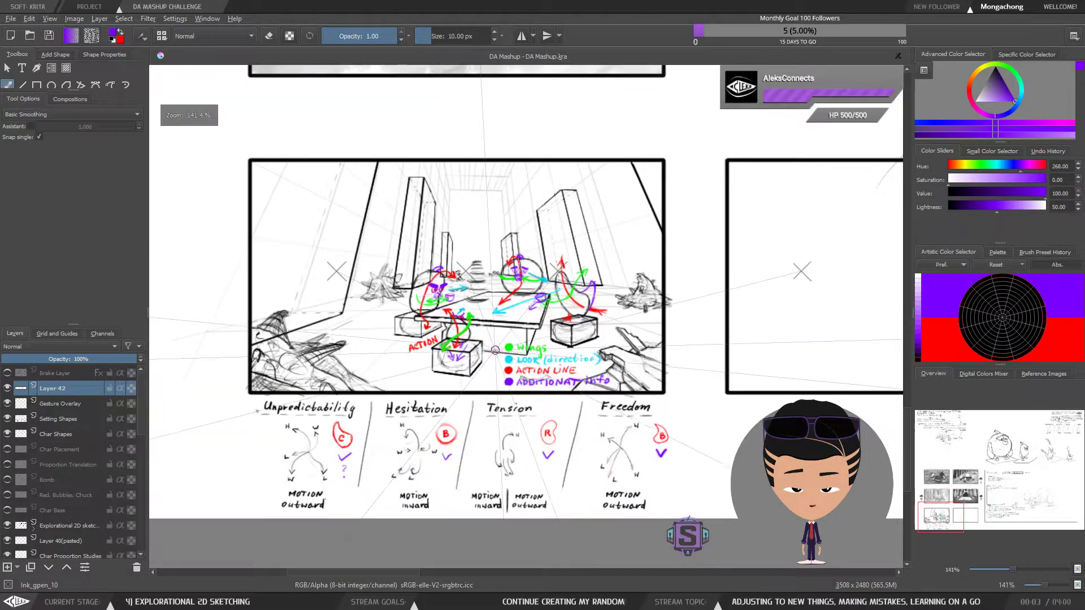
pyautogui.moveTo(516, 357); pyautogui.dragTo(555, 389)
pyautogui.moveTo(464, 337); pyautogui.dragTo(511, 370)
pyautogui.moveTo(481, 432); pyautogui.dragTo(416, 433)
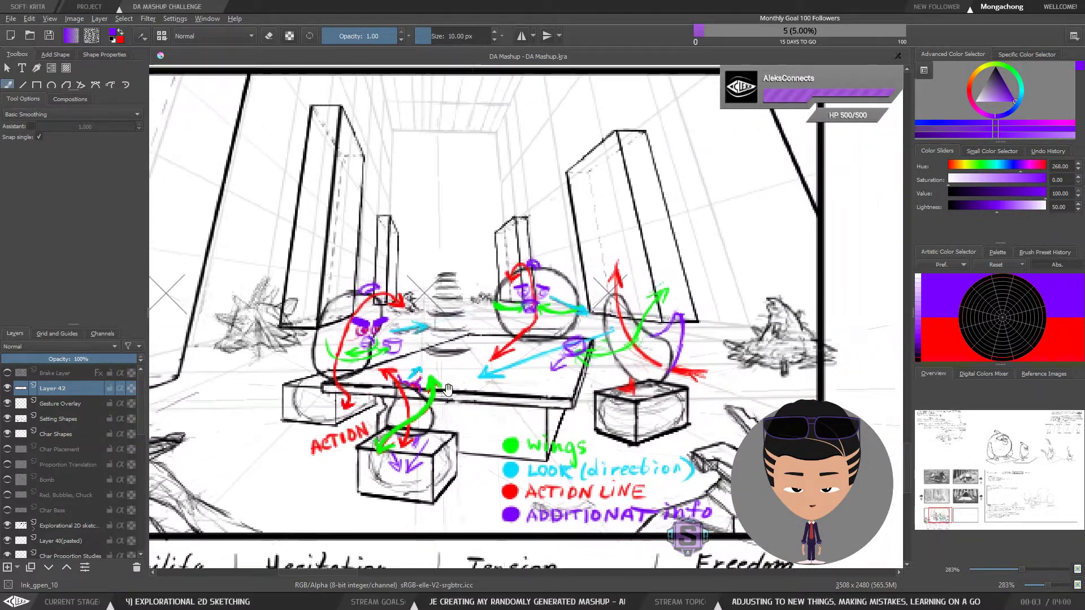
pyautogui.moveTo(491, 361)
pyautogui.mouseDown()
pyautogui.moveTo(495, 385)
pyautogui.moveTo(485, 372)
pyautogui.mouseUp()
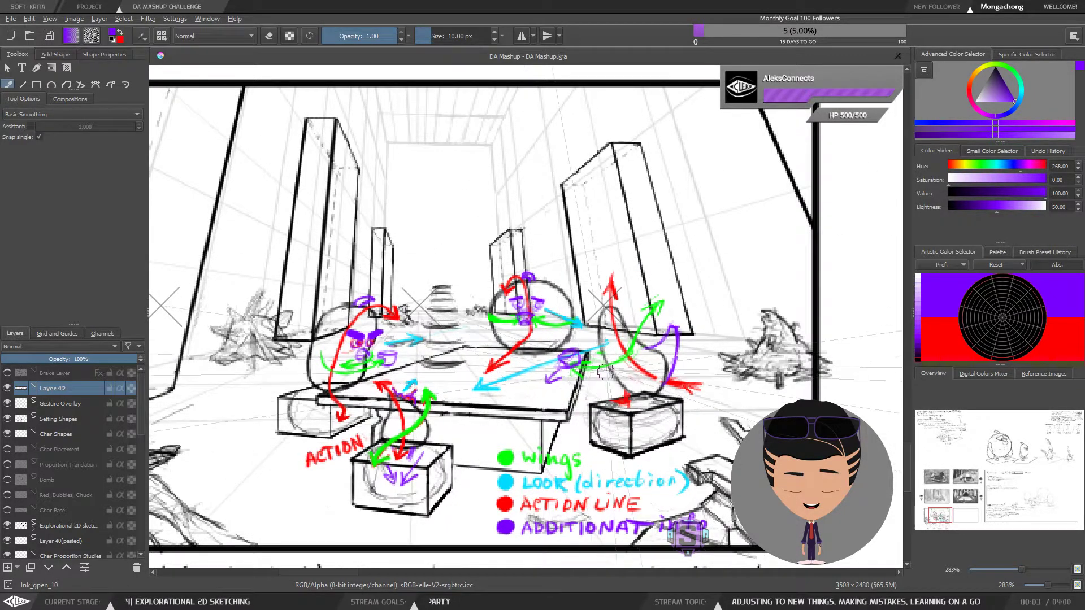
# Compare the characters' action lines around the table with the Unpredictability, Hesitation, Tension and Freedom motion notes below the frame
pyautogui.moveTo(570, 395)
pyautogui.mouseDown()
pyautogui.moveTo(558, 419)
pyautogui.moveTo(556, 321)
pyautogui.mouseUp()
pyautogui.moveTo(516, 448)
pyautogui.mouseDown()
pyautogui.moveTo(599, 303)
pyautogui.moveTo(733, 259)
pyautogui.moveTo(543, 281)
pyautogui.moveTo(465, 354)
pyautogui.mouseUp()
pyautogui.moveTo(588, 255)
pyautogui.mouseDown()
pyautogui.moveTo(561, 325)
pyautogui.moveTo(614, 397)
pyautogui.moveTo(667, 411)
pyautogui.mouseUp()
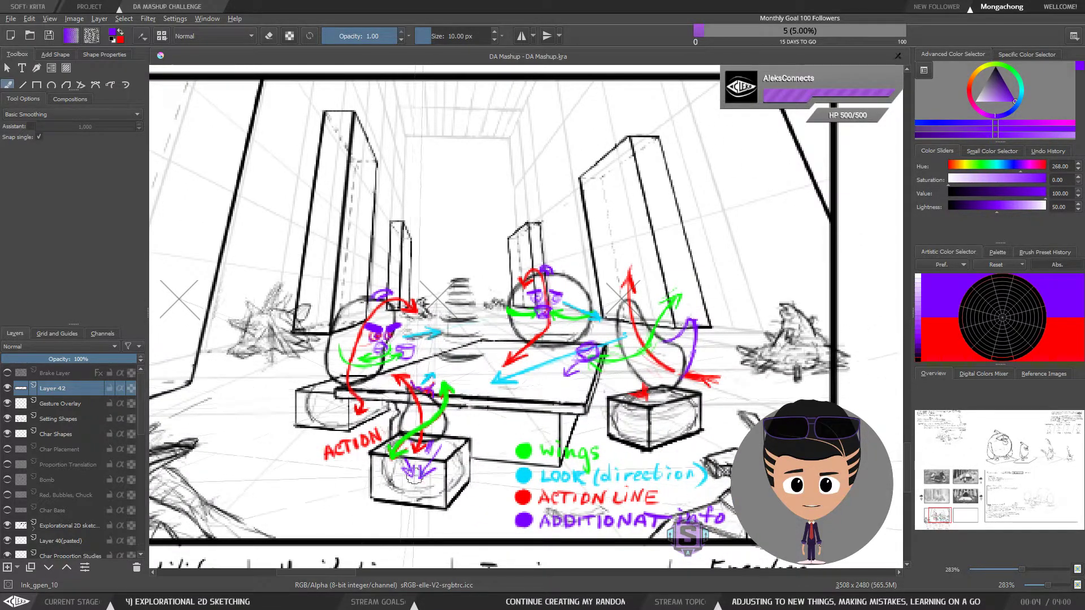
pyautogui.moveTo(532, 357); pyautogui.dragTo(502, 366)
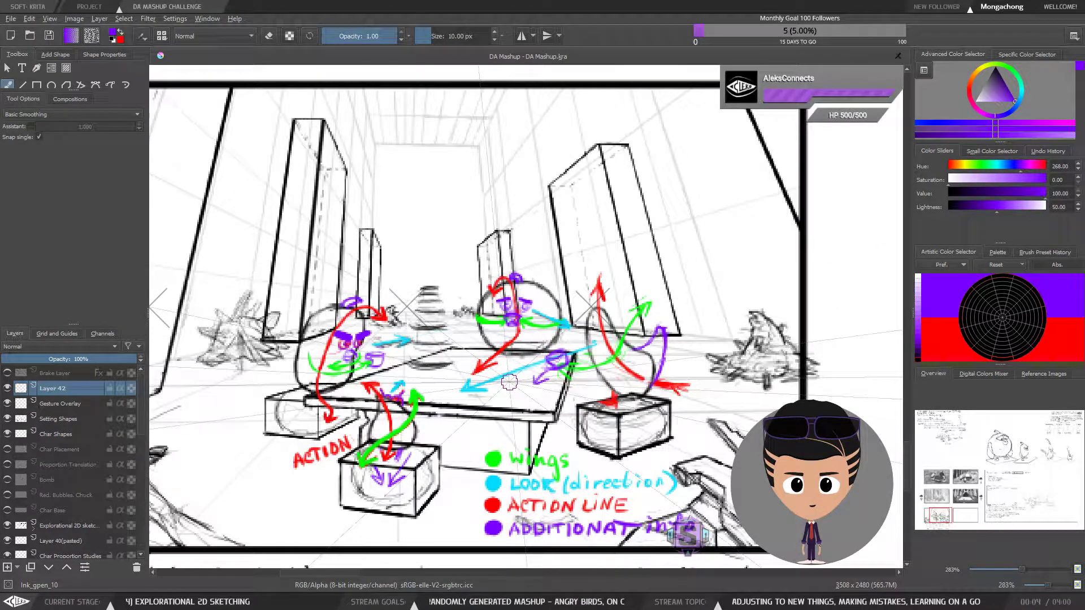
pyautogui.hotkey('ctrl', '-')
pyautogui.hotkey('ctrl', '-')
pyautogui.hotkey('ctrl', '+')
pyautogui.hotkey('ctrl', '+')
pyautogui.moveTo(581, 397); pyautogui.dragTo(568, 372)
pyautogui.moveTo(534, 503); pyautogui.dragTo(699, 252)
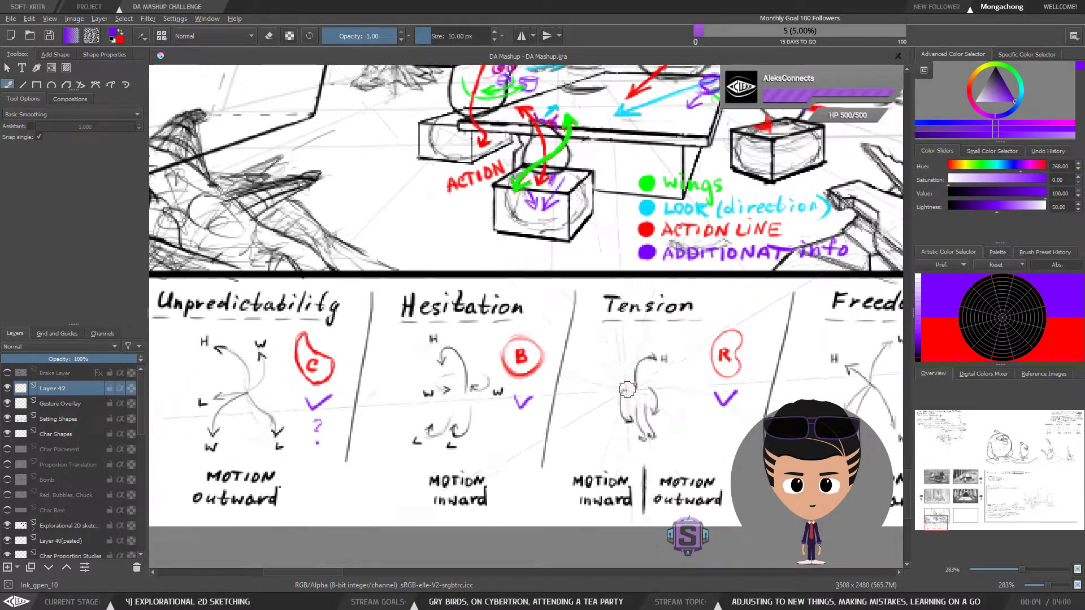
pyautogui.hotkey('ctrl', '-')
pyautogui.hotkey('ctrl', '-')
pyautogui.moveTo(631, 383); pyautogui.dragTo(581, 449)
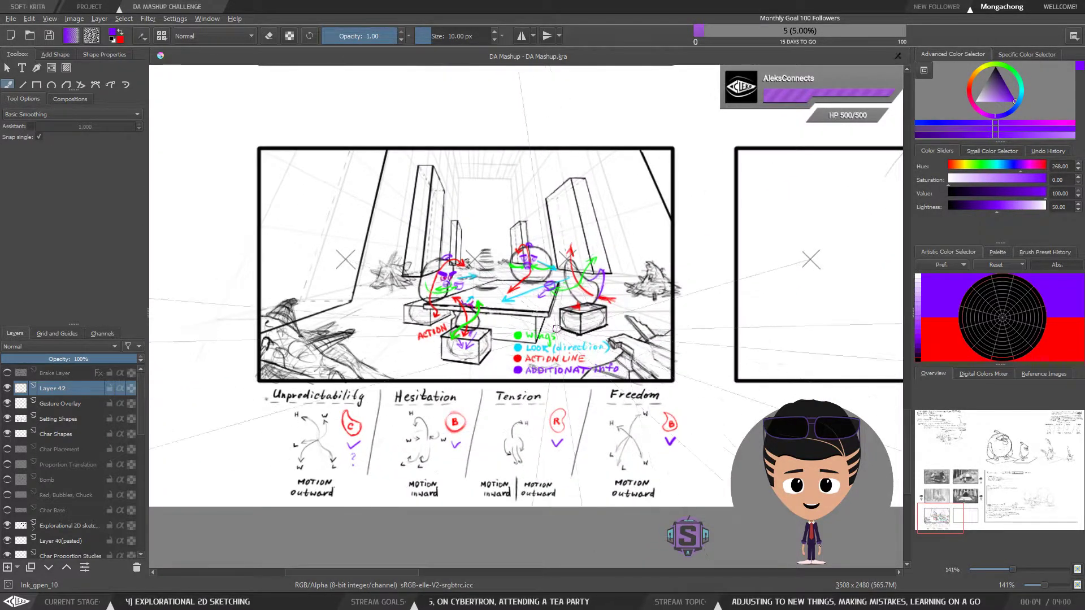
# Inspect the placement and look directions of the four characters seated around the table
pyautogui.press('+')
pyautogui.press('+')
pyautogui.moveTo(569, 328); pyautogui.dragTo(576, 344)
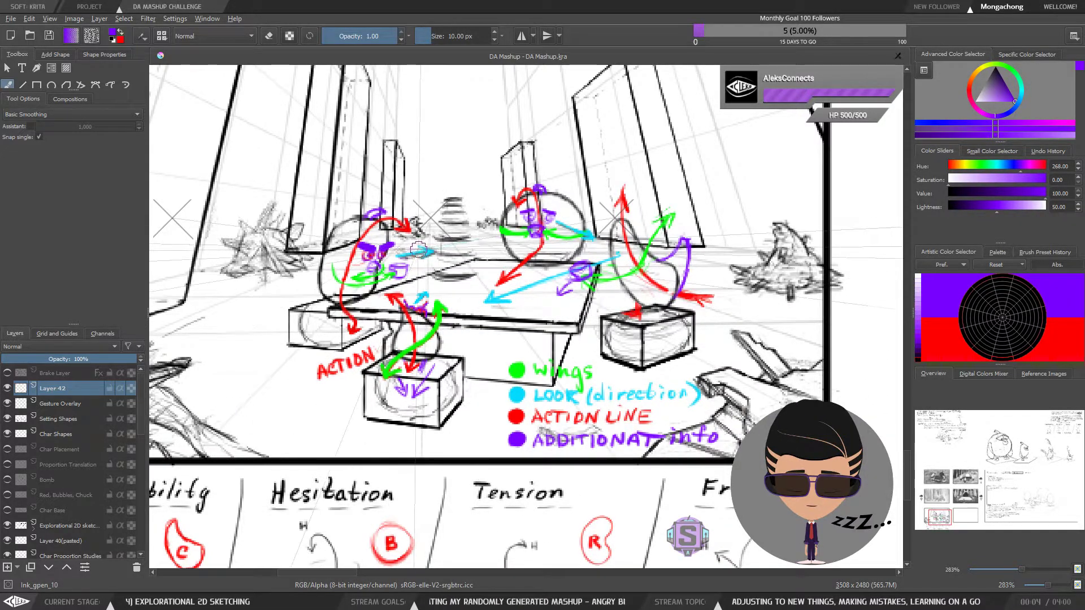
pyautogui.hotkey('ctrl', '+')
pyautogui.hotkey('ctrl', '+')
pyautogui.hotkey('ctrl', '-')
pyautogui.hotkey('ctrl', '-')
pyautogui.moveTo(455, 294)
pyautogui.mouseDown()
pyautogui.moveTo(444, 326)
pyautogui.moveTo(427, 325)
pyautogui.mouseUp()
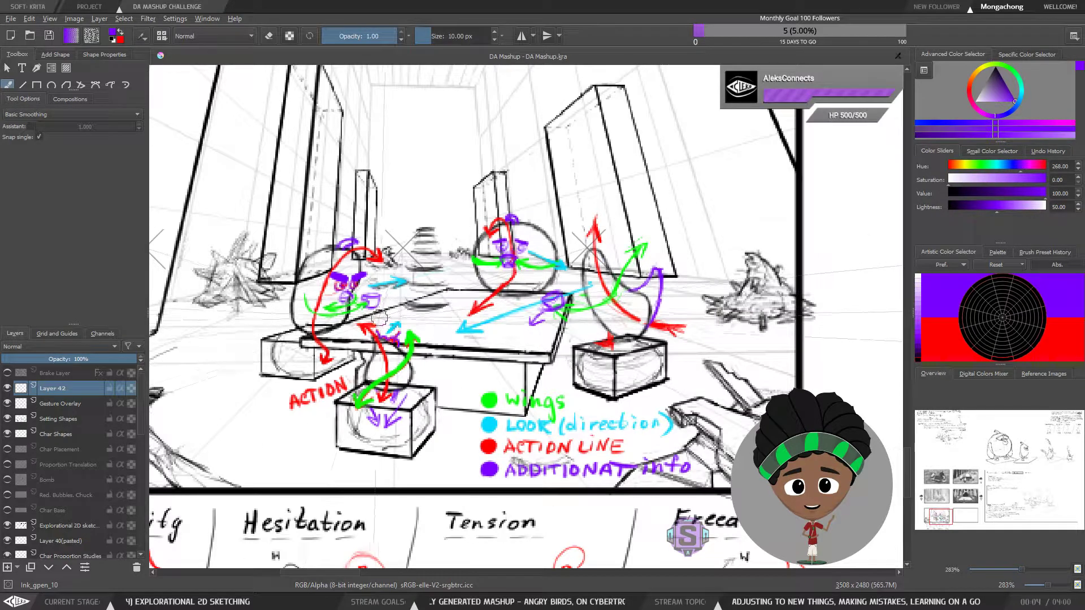
# Mirror the canvas view to check the table composition, and restore its original orientation
pyautogui.press('m')
pyautogui.moveTo(729, 346); pyautogui.dragTo(573, 371)
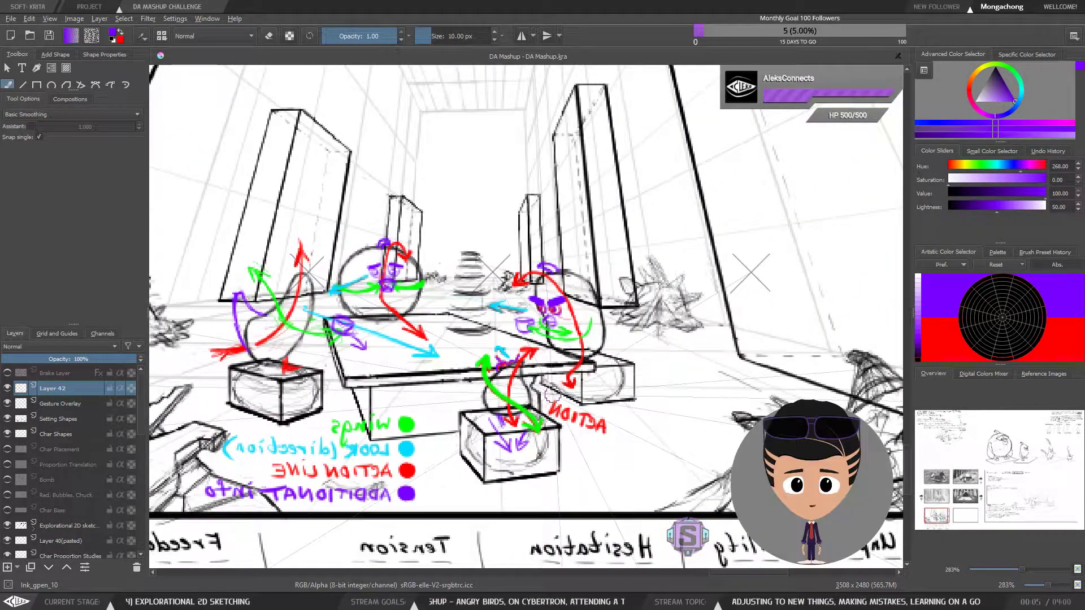
pyautogui.press('m')
pyautogui.moveTo(693, 368); pyautogui.dragTo(476, 384)
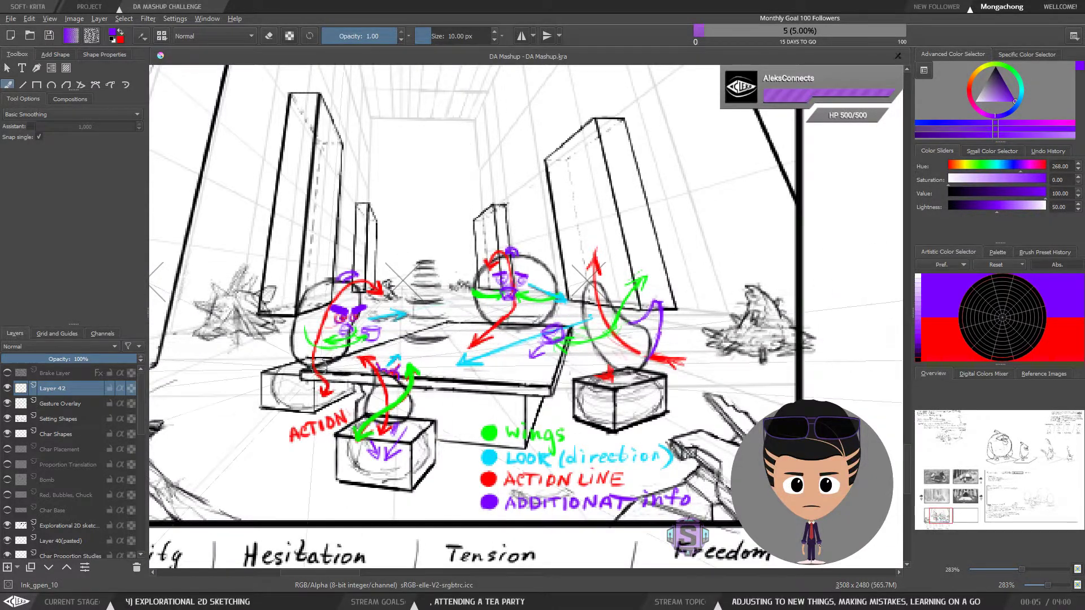
# Review the tea-party scene's pillars, debris piles and table at both frame level and close range
pyautogui.moveTo(347, 294); pyautogui.dragTo(354, 279)
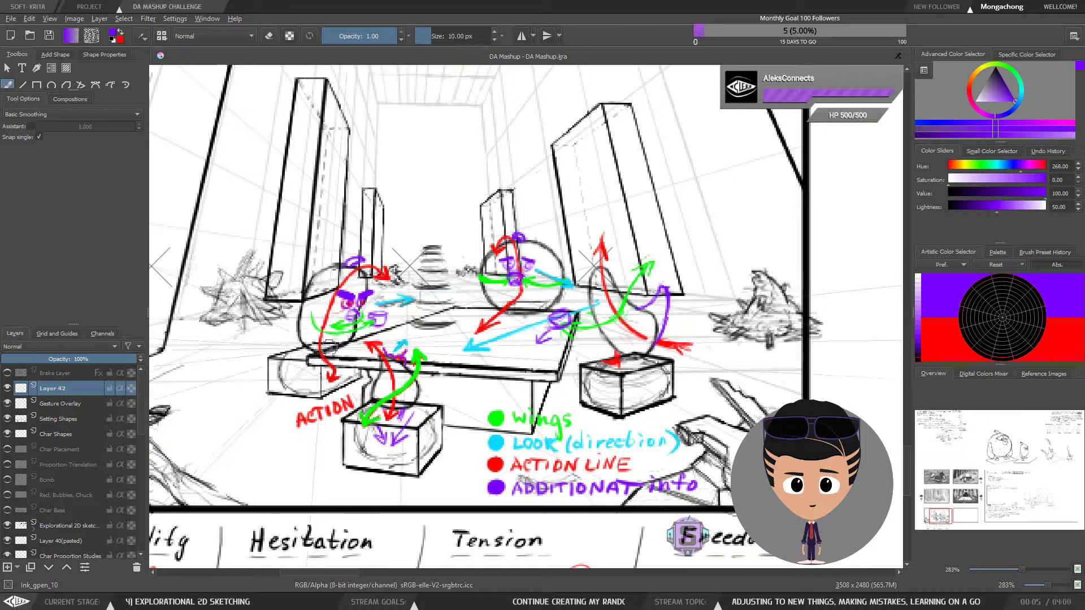
pyautogui.moveTo(466, 357)
pyautogui.mouseDown()
pyautogui.moveTo(479, 390)
pyautogui.moveTo(495, 395)
pyautogui.mouseUp()
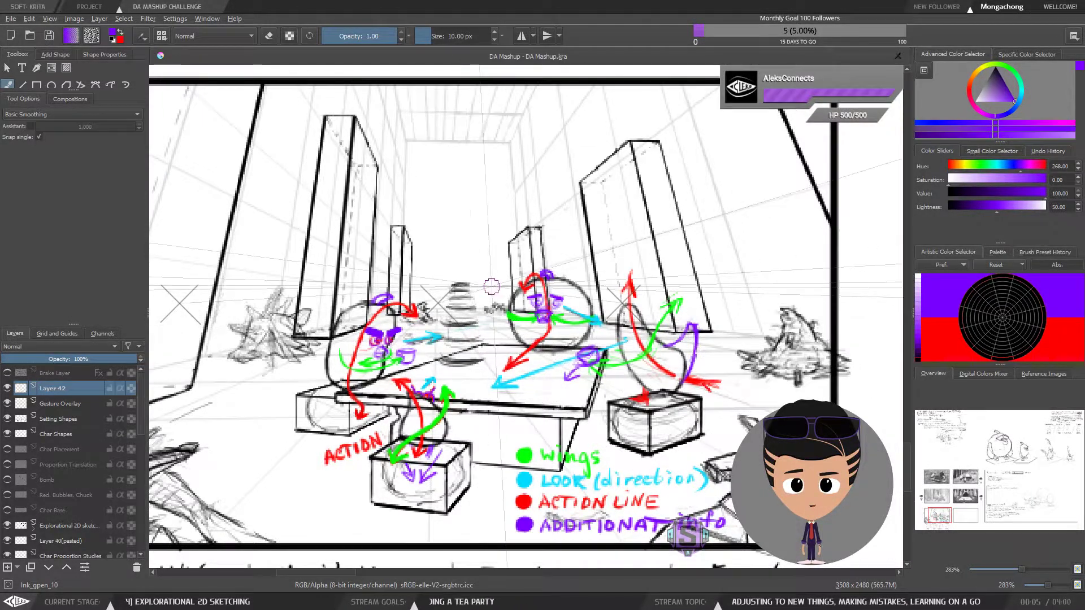
pyautogui.moveTo(504, 381); pyautogui.dragTo(514, 403)
pyautogui.scroll(-3, 514, 403)
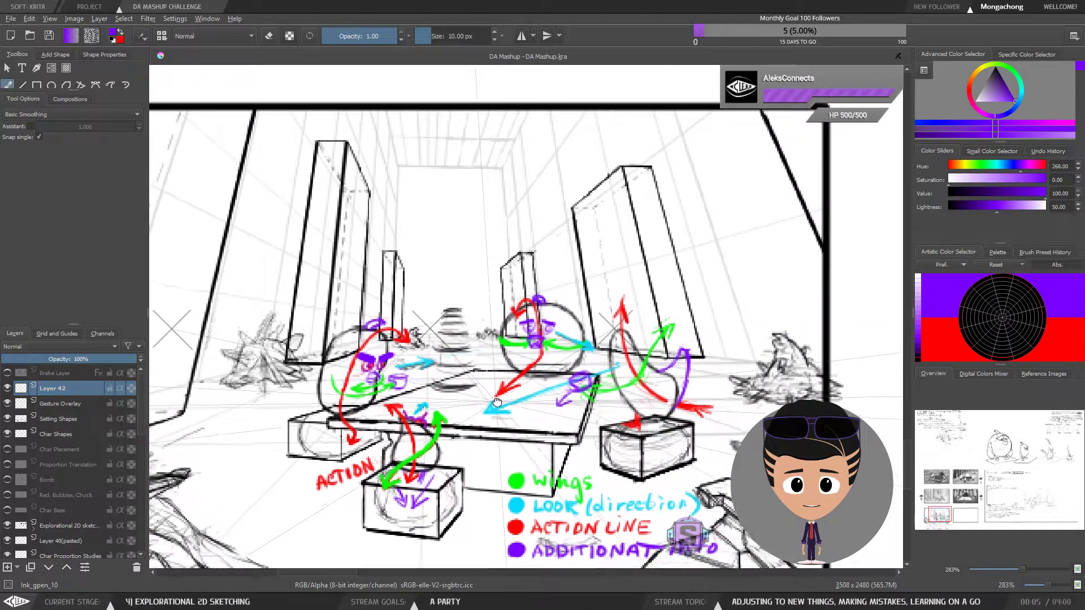
pyautogui.moveTo(583, 376); pyautogui.dragTo(581, 377)
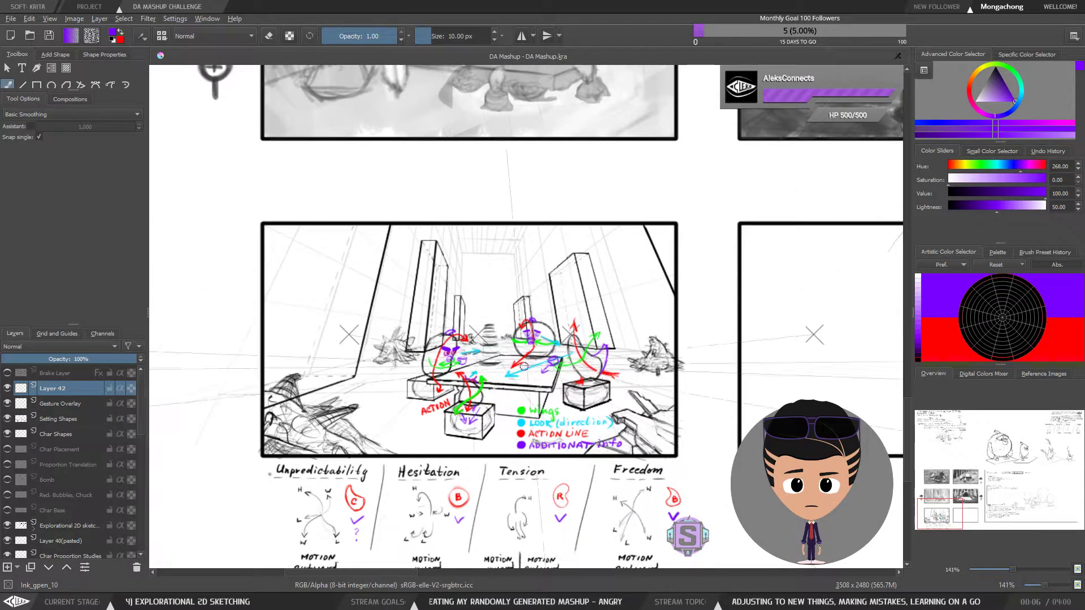
pyautogui.moveTo(550, 388)
pyautogui.mouseDown()
pyautogui.moveTo(530, 360)
pyautogui.moveTo(536, 340)
pyautogui.mouseUp()
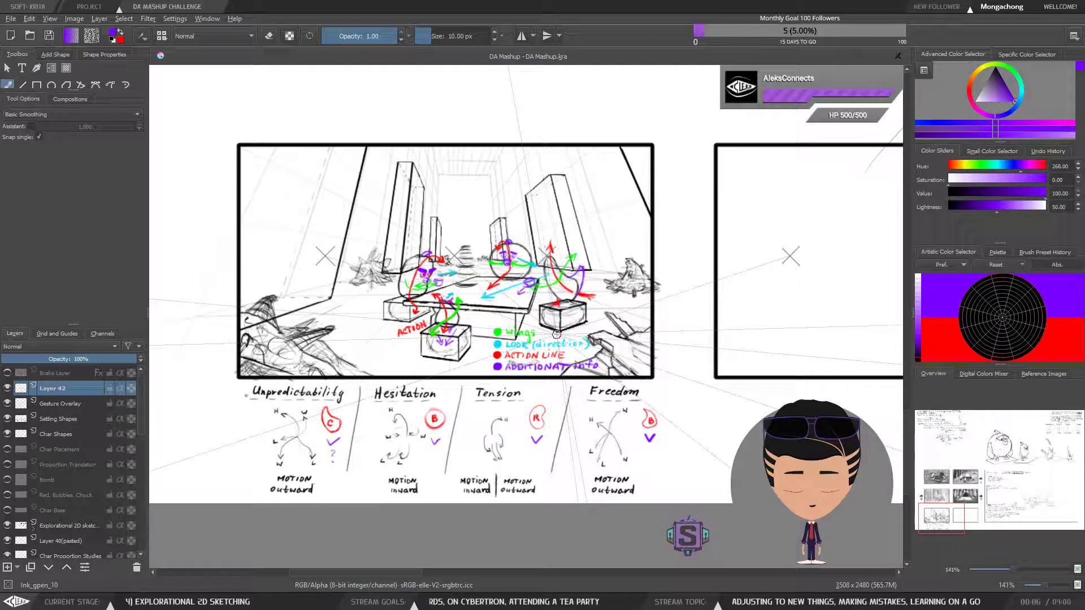
pyautogui.hotkey('ctrl', '+')
pyautogui.hotkey('ctrl', '+')
pyautogui.moveTo(563, 294); pyautogui.dragTo(553, 401)
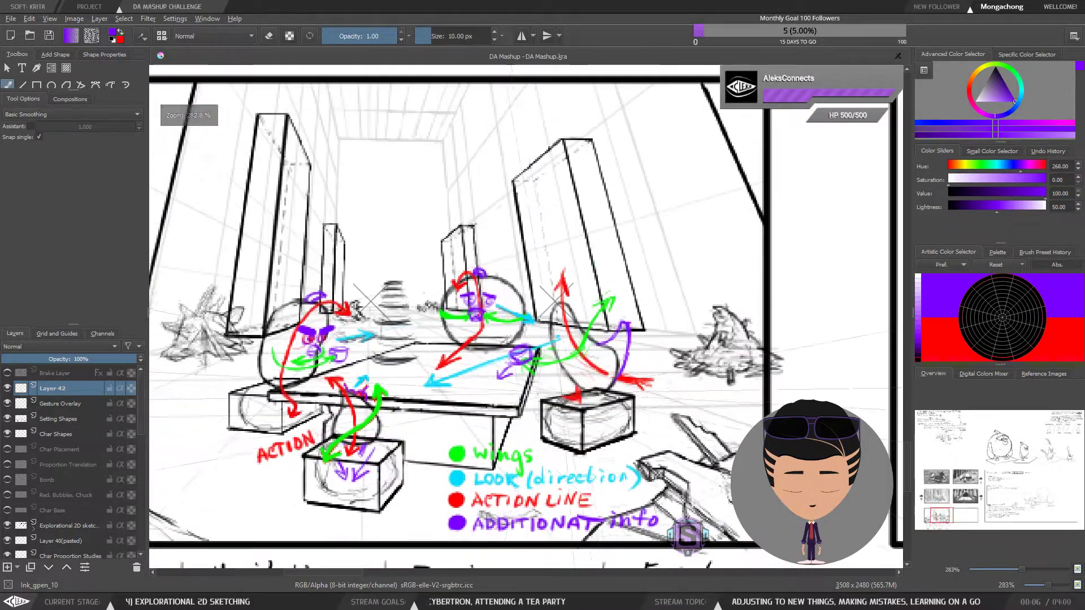
# Look over the character drawings, the shaded thumbnails and the problems-to-solve notes, and return to the tea-party sketch
pyautogui.hotkey('ctrl', '-')
pyautogui.hotkey('ctrl', '-')
pyautogui.hotkey('ctrl', '-')
pyautogui.hotkey('ctrl', '-')
pyautogui.moveTo(652, 305)
pyautogui.mouseDown()
pyautogui.moveTo(527, 450)
pyautogui.moveTo(372, 588)
pyautogui.mouseUp()
pyautogui.moveTo(762, 128)
pyautogui.mouseDown()
pyautogui.moveTo(646, 346)
pyautogui.moveTo(534, 513)
pyautogui.mouseUp()
pyautogui.moveTo(729, 320); pyautogui.dragTo(322, 337)
pyautogui.hotkey('ctrl', '+')
pyautogui.hotkey('ctrl', '+')
pyautogui.moveTo(613, 319); pyautogui.dragTo(563, 377)
pyautogui.hotkey('ctrl', '-')
pyautogui.hotkey('ctrl', '-')
pyautogui.hotkey('ctrl', '+')
pyautogui.hotkey('ctrl', '+')
pyautogui.hotkey('ctrl', '-')
pyautogui.hotkey('ctrl', '-')
pyautogui.moveTo(493, 402); pyautogui.dragTo(605, 285)
pyautogui.moveTo(423, 426); pyautogui.dragTo(595, 290)
pyautogui.moveTo(339, 474); pyautogui.dragTo(610, 323)
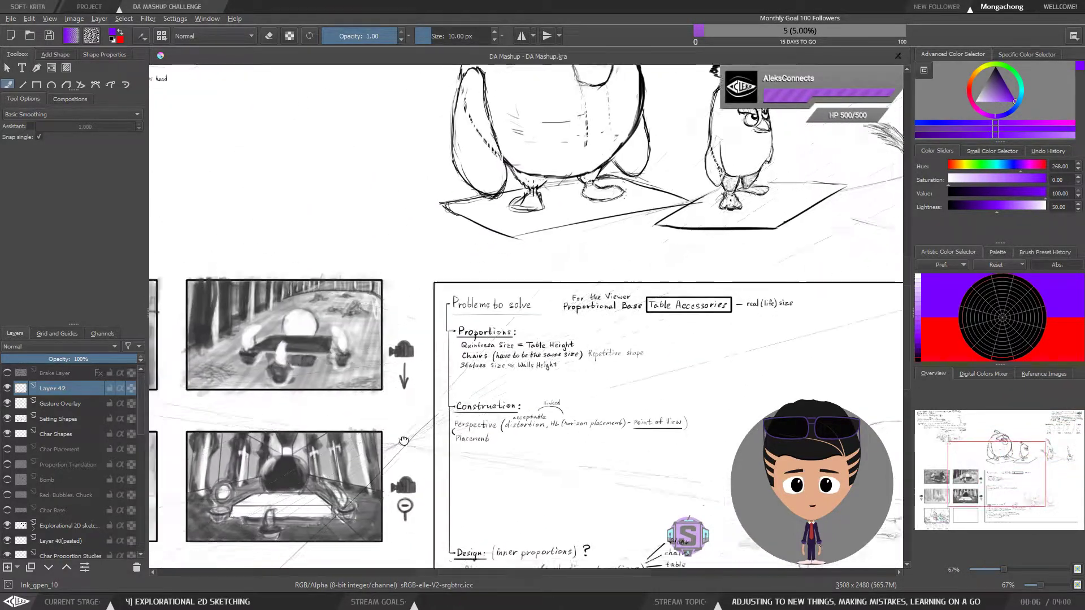
pyautogui.moveTo(386, 453); pyautogui.dragTo(577, 333)
pyautogui.moveTo(372, 422); pyautogui.dragTo(594, 262)
pyautogui.hotkey('ctrl', '+')
pyautogui.hotkey('ctrl', '+')
pyautogui.moveTo(446, 468); pyautogui.dragTo(547, 291)
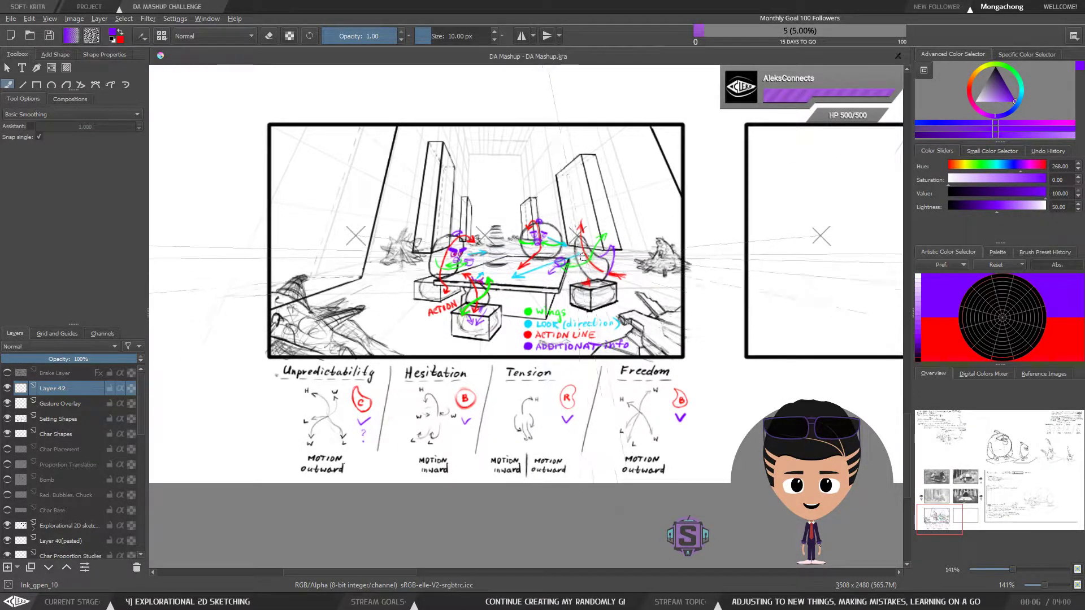
# Check the tea-party sketch close up and at full-frame size to judge the characters' gestures within the composition
pyautogui.hotkey('ctrl', '+')
pyautogui.hotkey('ctrl', '+')
pyautogui.moveTo(517, 290); pyautogui.dragTo(557, 409)
pyautogui.hotkey('ctrl', '-')
pyautogui.hotkey('ctrl', '-')
pyautogui.hotkey('ctrl', '+')
pyautogui.hotkey('ctrl', '+')
pyautogui.moveTo(598, 350); pyautogui.dragTo(496, 355)
pyautogui.moveTo(510, 299); pyautogui.dragTo(623, 342)
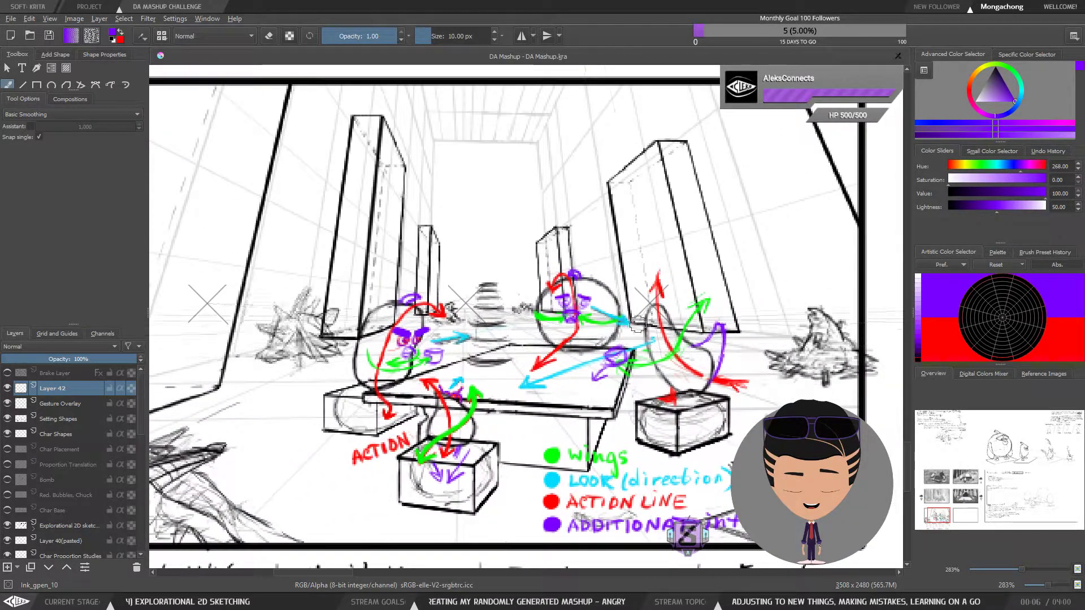
pyautogui.hotkey('ctrl', '-')
pyautogui.hotkey('ctrl', '-')
pyautogui.moveTo(626, 417); pyautogui.dragTo(592, 399)
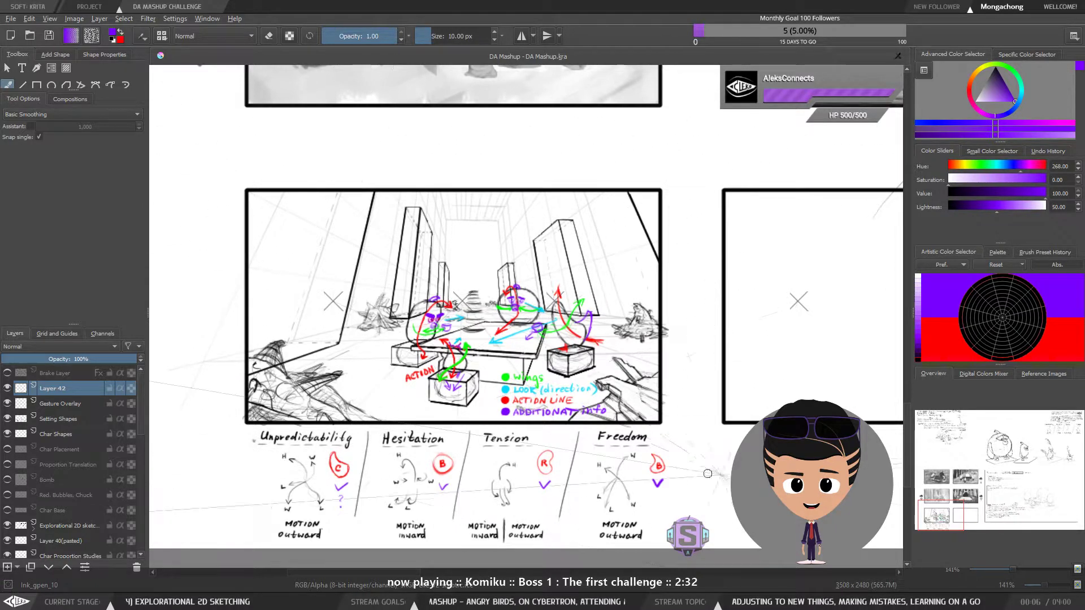
# Compare the tea-party line sketch with the shaded composition thumbnails and the other reference areas of the canvas
pyautogui.hotkey('ctrl', '-')
pyautogui.hotkey('ctrl', '-')
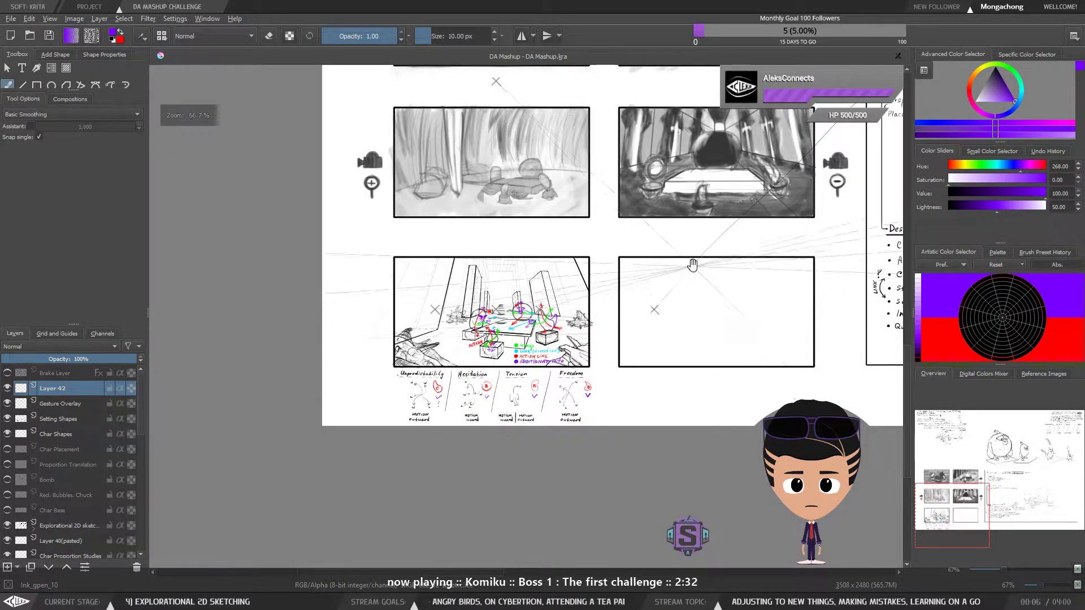
pyautogui.moveTo(692, 271); pyautogui.dragTo(567, 404)
pyautogui.moveTo(734, 145)
pyautogui.mouseDown()
pyautogui.moveTo(632, 297)
pyautogui.moveTo(818, 442)
pyautogui.mouseUp()
pyautogui.moveTo(660, 347)
pyautogui.mouseDown()
pyautogui.moveTo(712, 409)
pyautogui.moveTo(608, 320)
pyautogui.moveTo(432, 210)
pyautogui.mouseUp()
pyautogui.moveTo(634, 427)
pyautogui.mouseDown()
pyautogui.moveTo(521, 350)
pyautogui.moveTo(516, 271)
pyautogui.mouseUp()
pyautogui.moveTo(602, 419)
pyautogui.mouseDown()
pyautogui.moveTo(450, 300)
pyautogui.moveTo(431, 297)
pyautogui.moveTo(405, 332)
pyautogui.moveTo(458, 316)
pyautogui.mouseUp()
pyautogui.moveTo(223, 356); pyautogui.dragTo(474, 318)
pyautogui.moveTo(380, 387); pyautogui.dragTo(781, 297)
pyautogui.scroll(2, 502, 326)
pyautogui.moveTo(482, 421)
pyautogui.mouseDown()
pyautogui.moveTo(463, 393)
pyautogui.moveTo(493, 337)
pyautogui.moveTo(514, 343)
pyautogui.mouseUp()
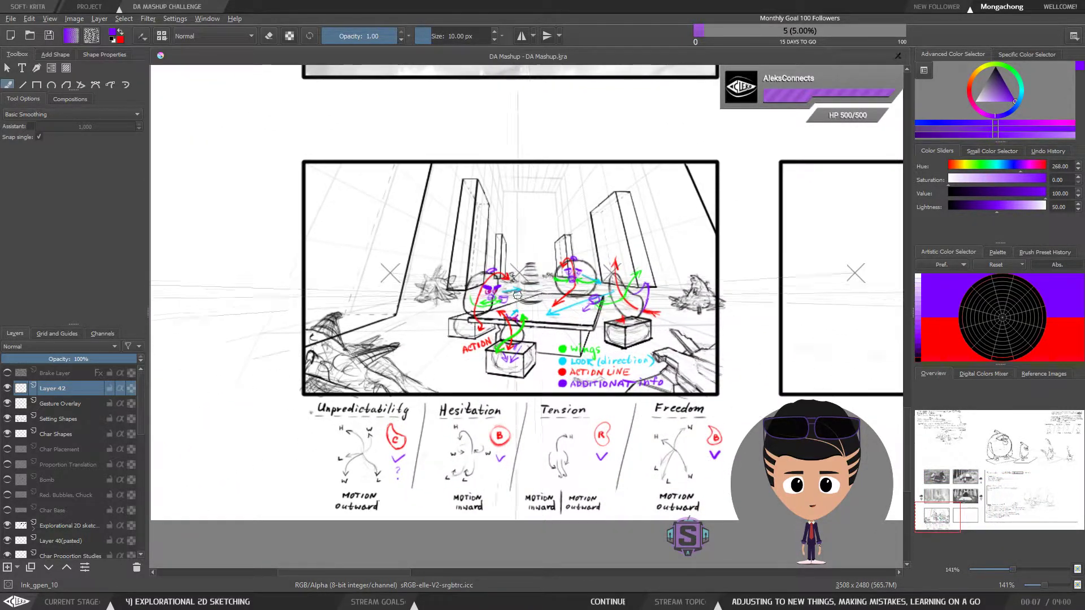
pyautogui.moveTo(541, 305); pyautogui.dragTo(527, 331)
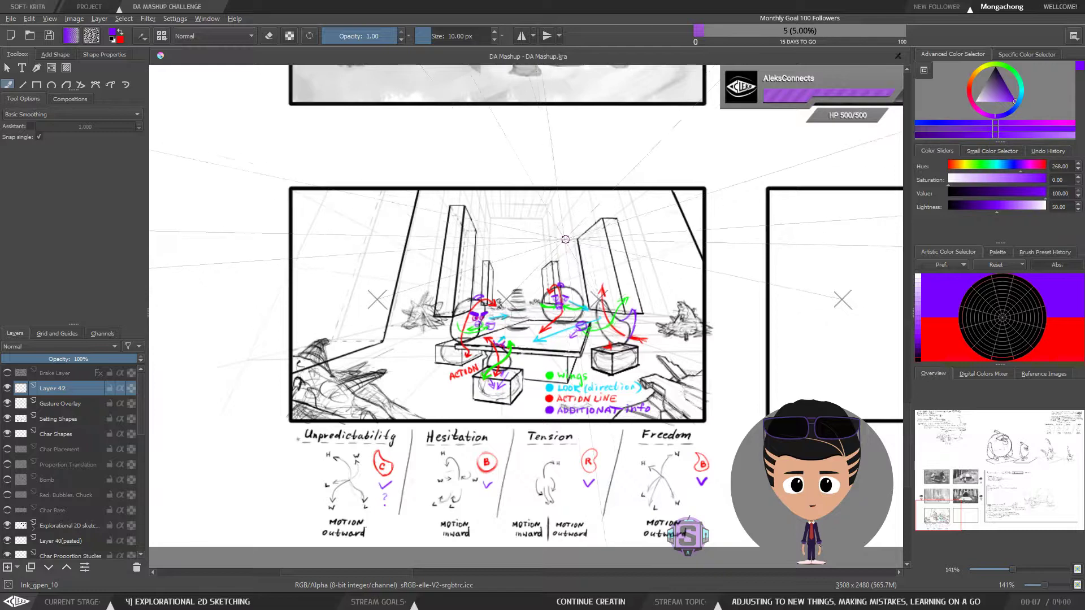
pyautogui.moveTo(531, 334); pyautogui.dragTo(515, 344)
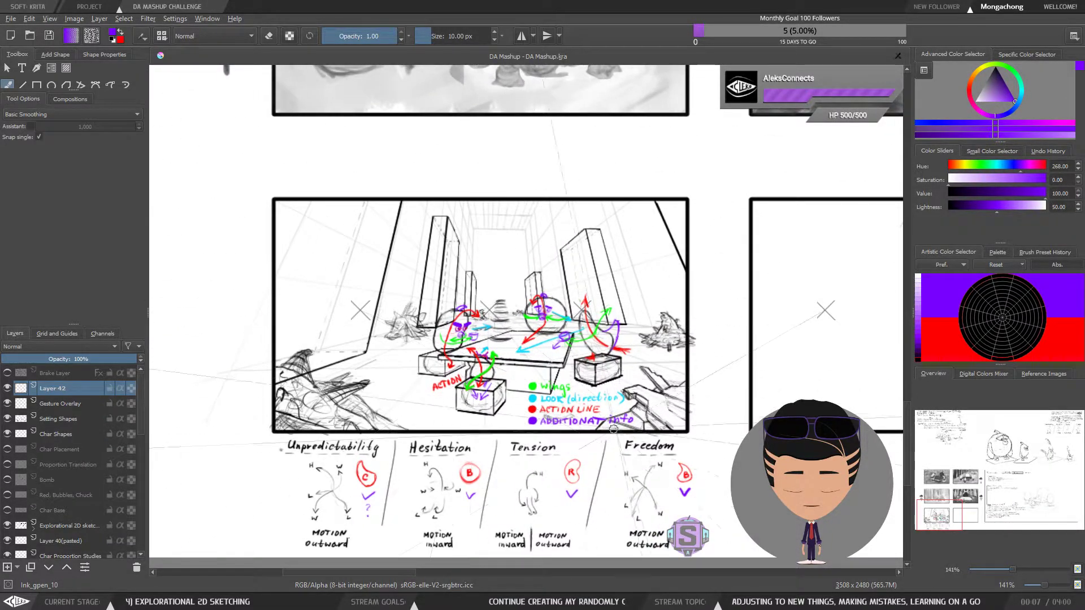
pyautogui.moveTo(635, 425); pyautogui.dragTo(622, 389)
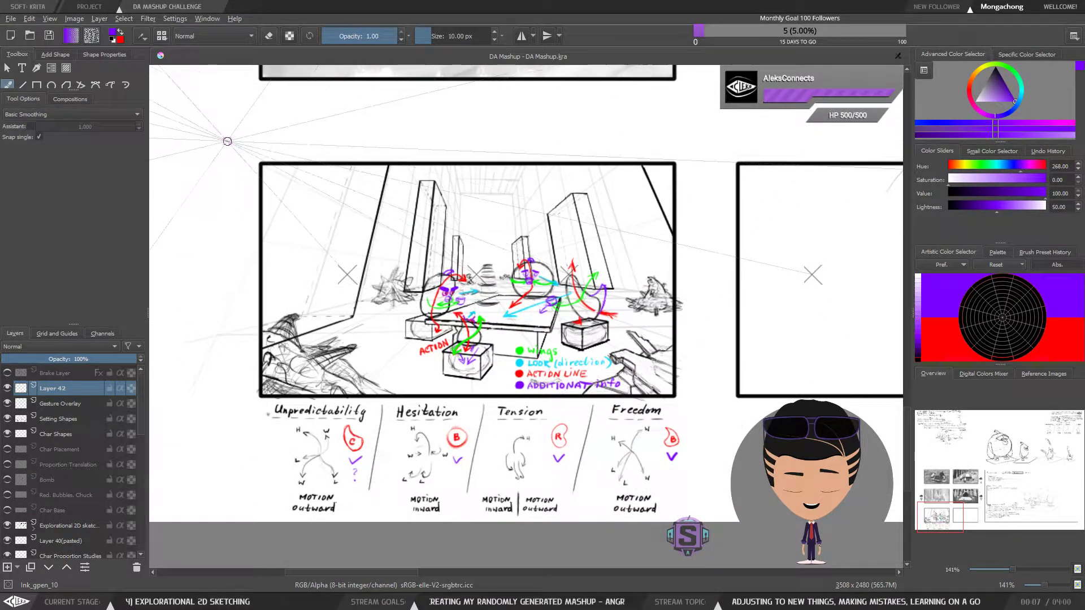
# Review the problems-to-solve notes on proportions, construction and design beside the table concept sketch
pyautogui.hotkey('ctrl', '-')
pyautogui.hotkey('ctrl', '-')
pyautogui.moveTo(720, 285); pyautogui.dragTo(434, 465)
pyautogui.moveTo(709, 285)
pyautogui.mouseDown()
pyautogui.moveTo(508, 477)
pyautogui.moveTo(600, 314)
pyautogui.moveTo(539, 266)
pyautogui.mouseUp()
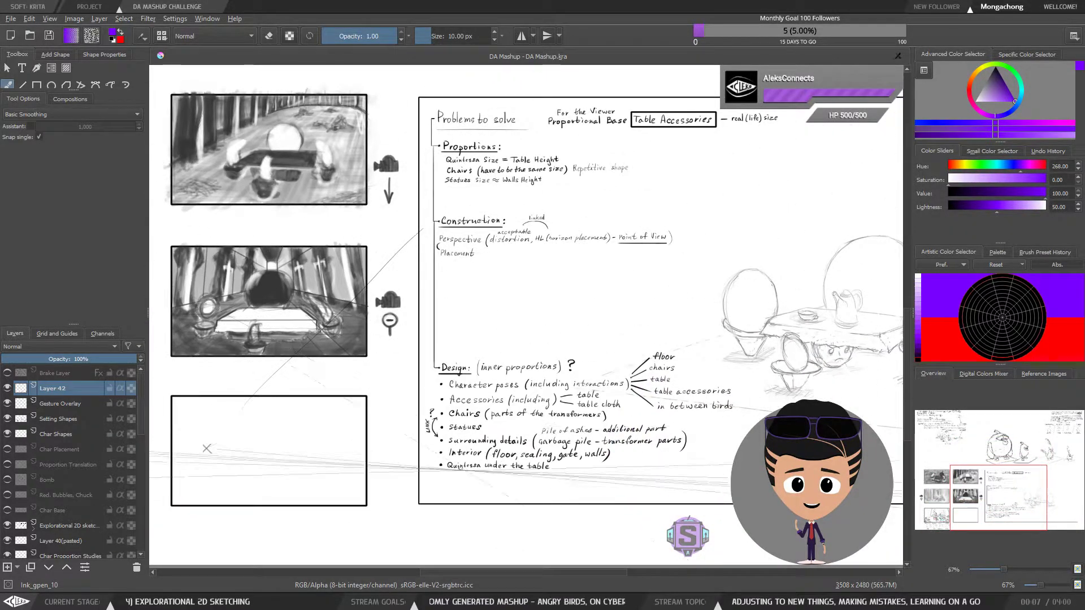
pyautogui.moveTo(540, 163)
pyautogui.mouseDown()
pyautogui.moveTo(425, 372)
pyautogui.moveTo(247, 518)
pyautogui.moveTo(421, 318)
pyautogui.mouseUp()
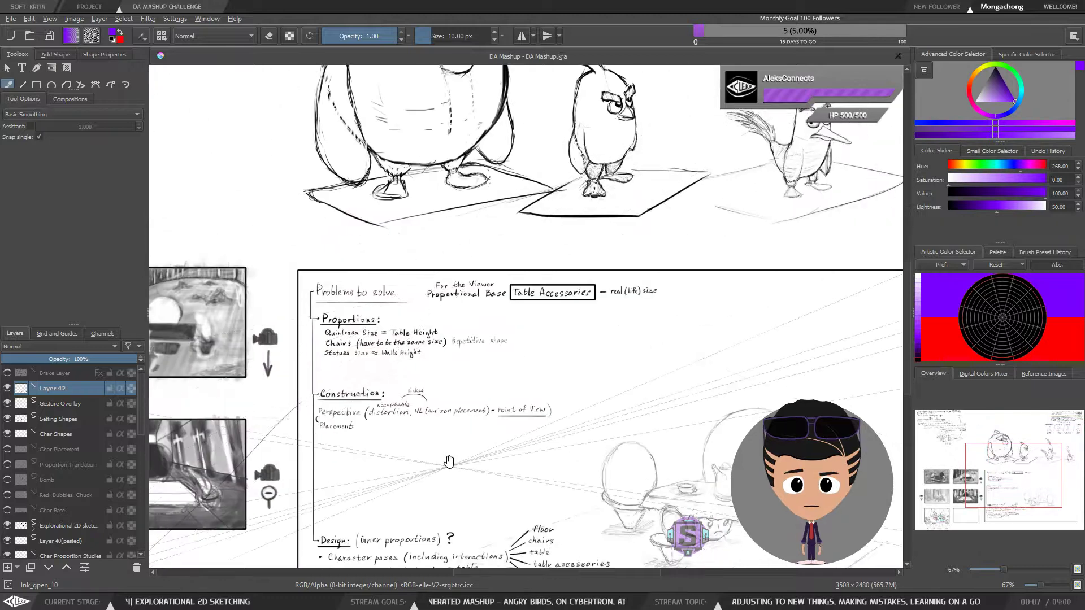
pyautogui.moveTo(443, 471); pyautogui.dragTo(505, 328)
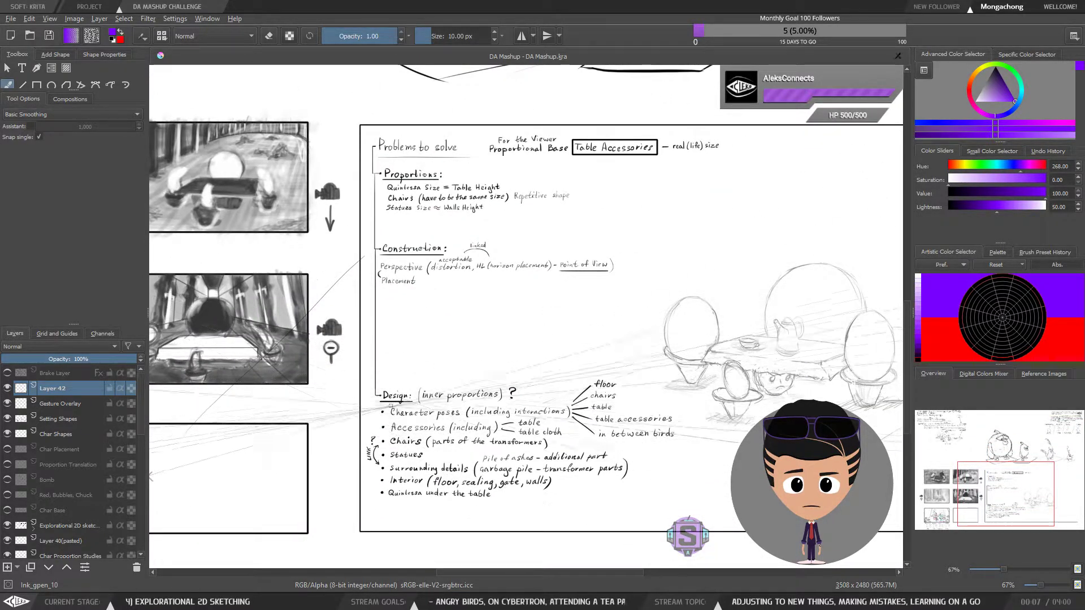
pyautogui.moveTo(438, 227); pyautogui.dragTo(473, 498)
# Examine the character gesture notes and the four motion diagrams above the bird drawings
pyautogui.moveTo(716, 225)
pyautogui.mouseDown()
pyautogui.moveTo(564, 254)
pyautogui.moveTo(469, 386)
pyautogui.mouseUp()
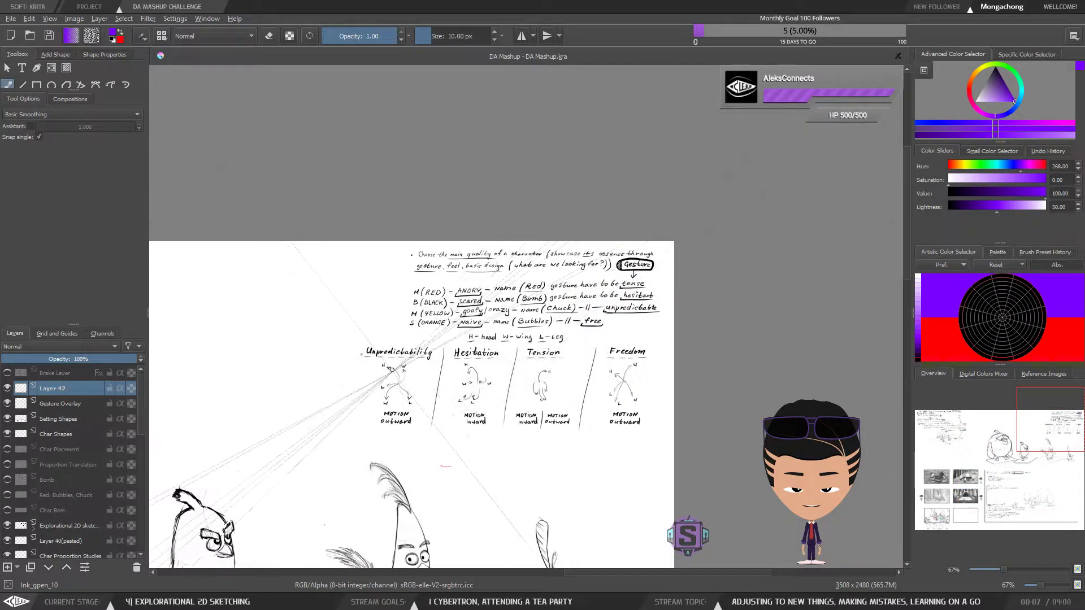
pyautogui.press('+')
pyautogui.press('+')
pyautogui.moveTo(473, 448); pyautogui.dragTo(485, 351)
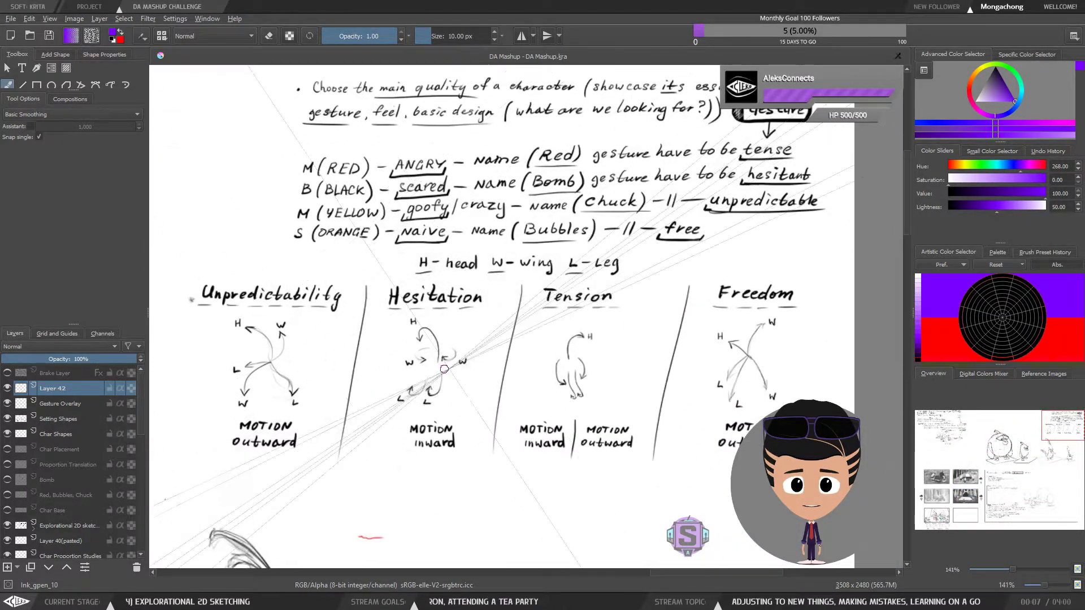
# Survey the bird drawings and composition thumbnails, and examine the colour-coded gesture arrows in the tea-party frame
pyautogui.press('-')
pyautogui.press('-')
pyautogui.moveTo(397, 404); pyautogui.dragTo(528, 307)
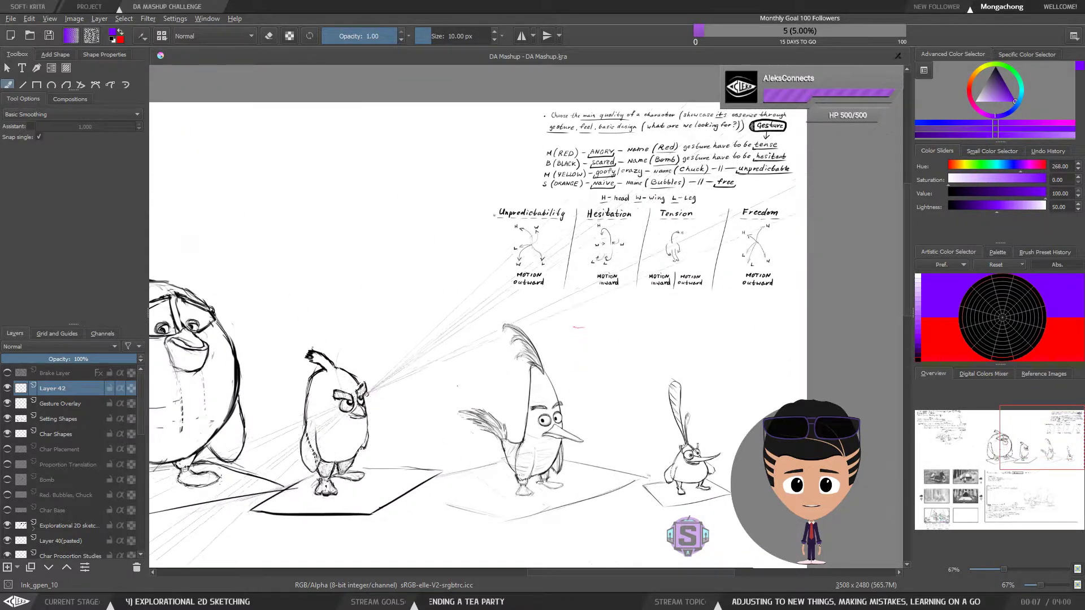
pyautogui.moveTo(382, 390); pyautogui.dragTo(623, 265)
pyautogui.moveTo(366, 409); pyautogui.dragTo(630, 298)
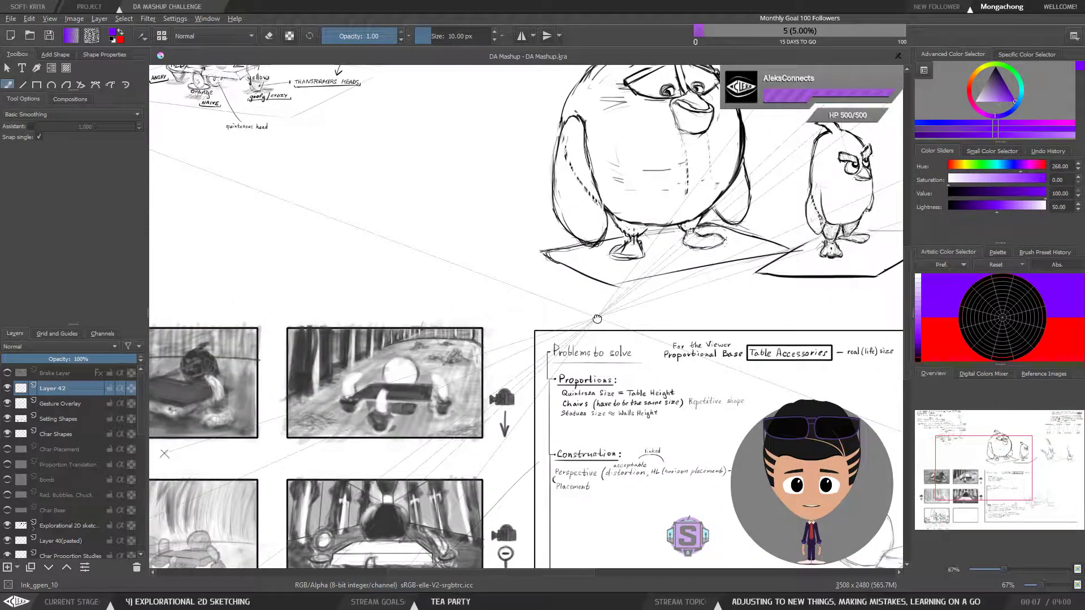
pyautogui.moveTo(562, 420); pyautogui.dragTo(701, 280)
pyautogui.moveTo(526, 460); pyautogui.dragTo(705, 310)
pyautogui.hotkey('ctrl', '+')
pyautogui.hotkey('ctrl', '+')
pyautogui.moveTo(425, 439); pyautogui.dragTo(558, 354)
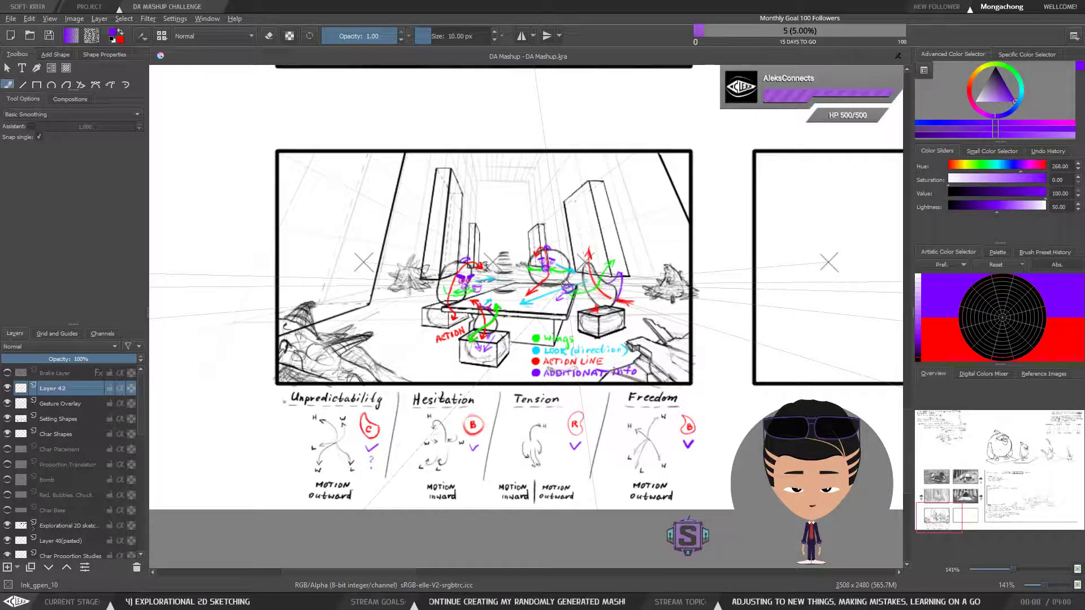
pyautogui.scroll(-1, 478, 366)
pyautogui.scroll(1, 479, 366)
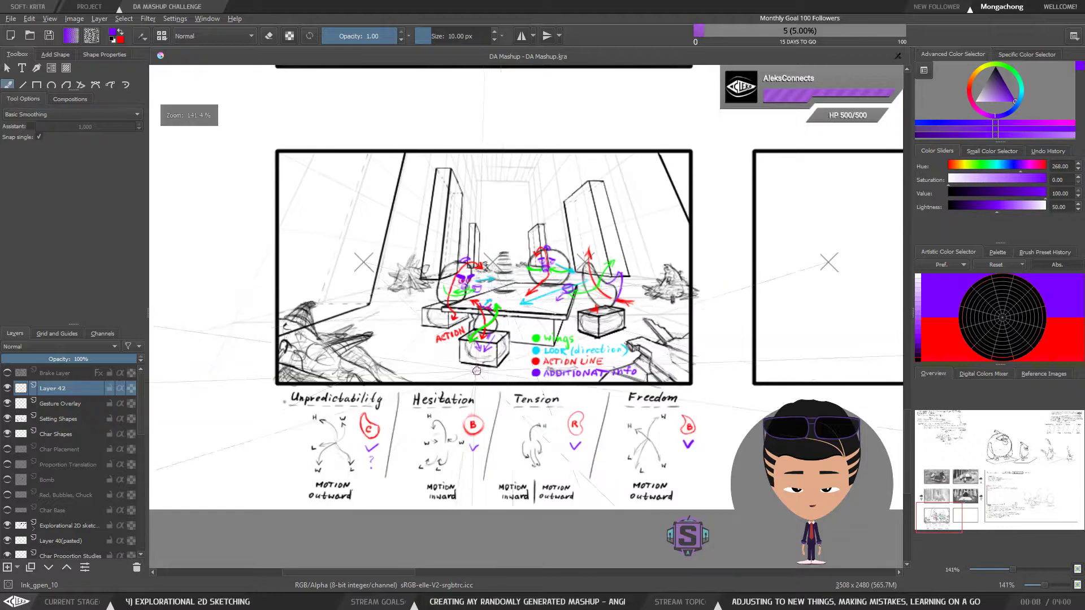
pyautogui.scroll(-1, 487, 378)
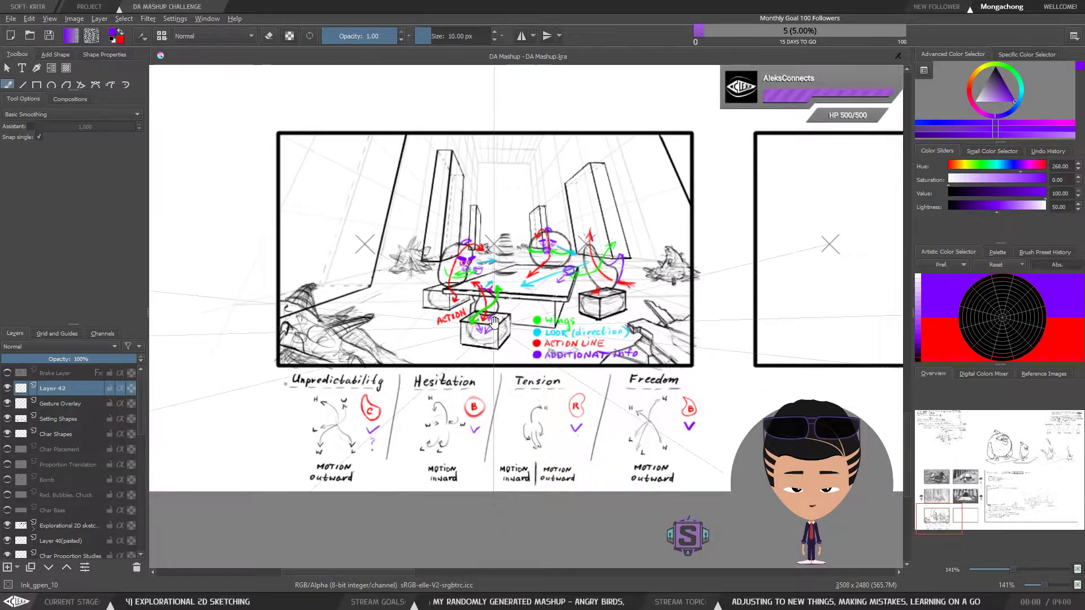
pyautogui.moveTo(510, 357)
pyautogui.mouseDown()
pyautogui.moveTo(516, 339)
pyautogui.moveTo(508, 354)
pyautogui.mouseUp()
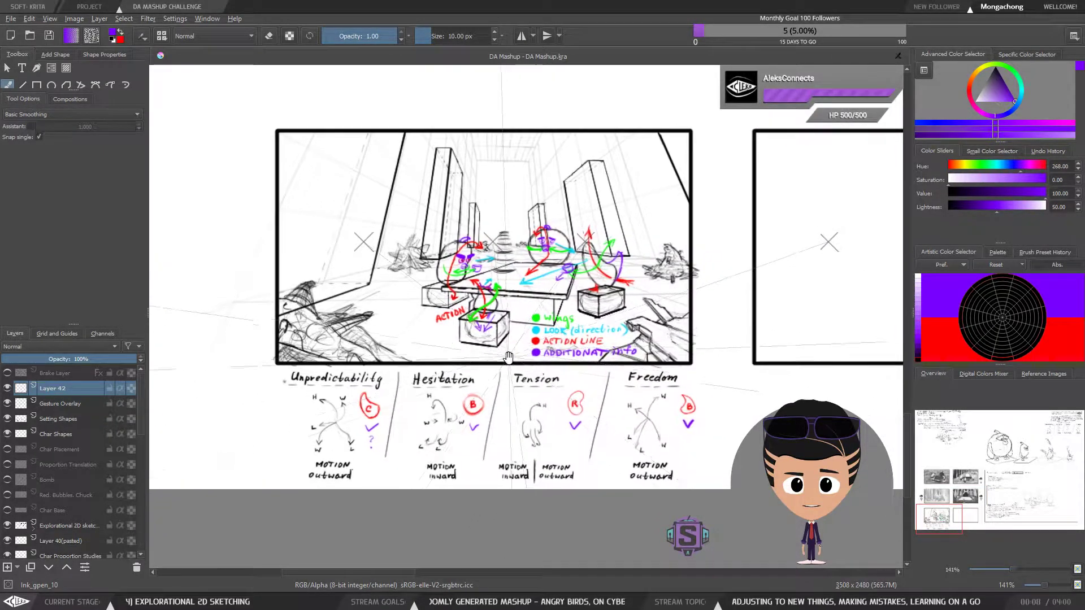
# Review the Design notes covering character poses, accessories, chairs, statues, surrounding details and interior
pyautogui.press('-')
pyautogui.press('-')
pyautogui.moveTo(797, 319); pyautogui.dragTo(569, 367)
pyautogui.moveTo(865, 313); pyautogui.dragTo(586, 361)
pyautogui.press('+')
pyautogui.press('+')
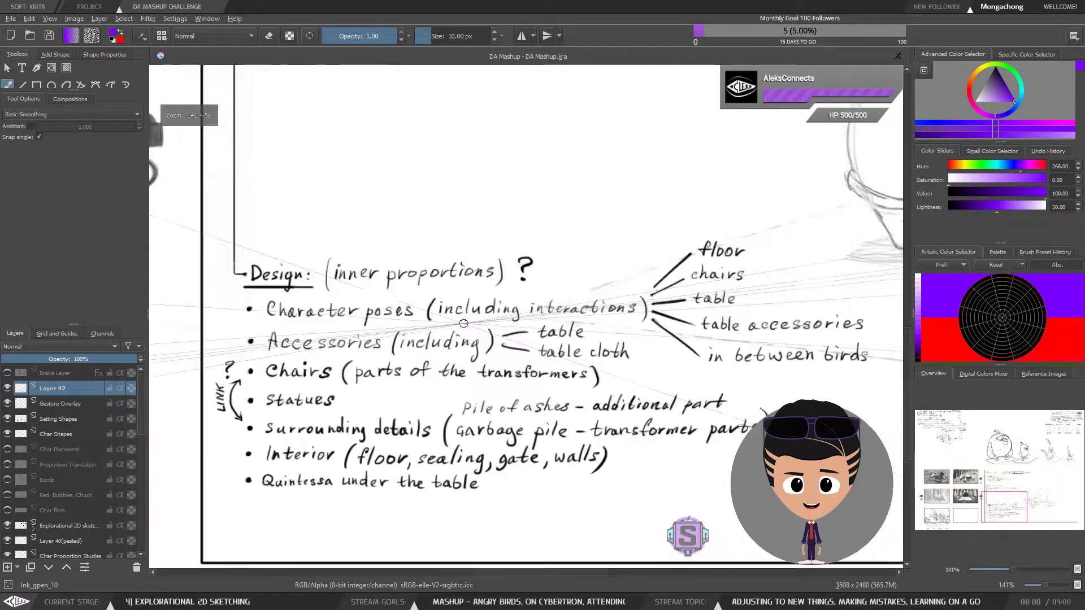
pyautogui.moveTo(489, 408); pyautogui.dragTo(680, 342)
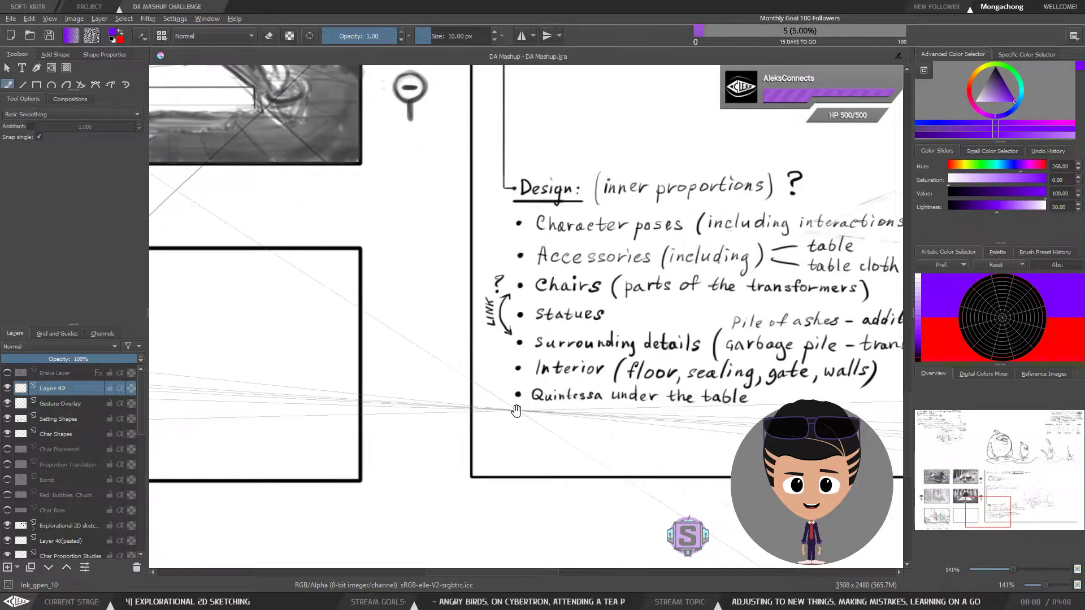
pyautogui.moveTo(571, 396)
pyautogui.mouseDown()
pyautogui.moveTo(322, 455)
pyautogui.moveTo(470, 412)
pyautogui.moveTo(499, 377)
pyautogui.moveTo(696, 356)
pyautogui.mouseUp()
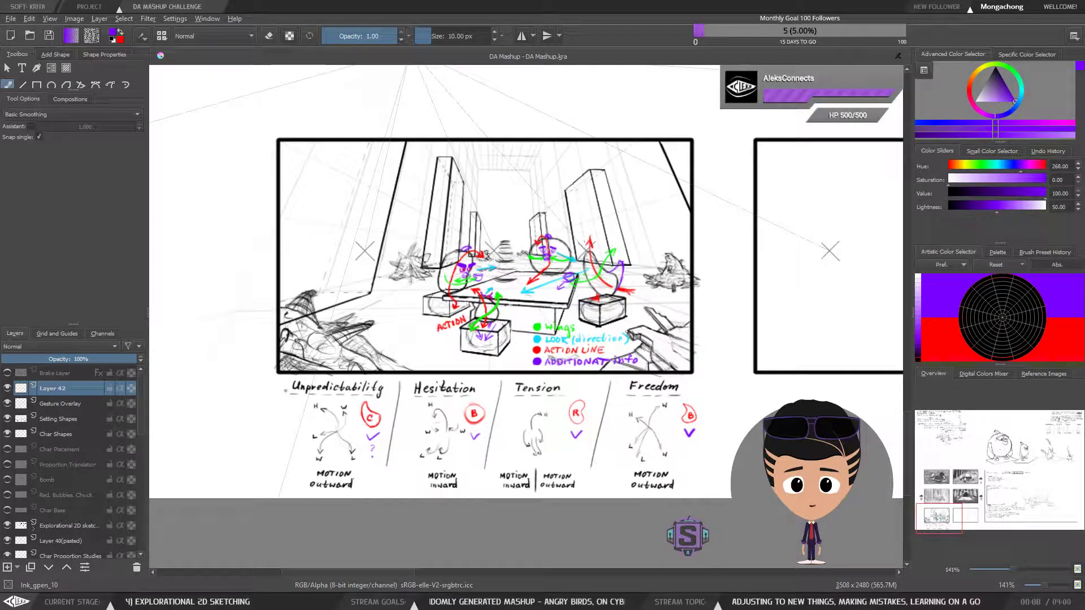
pyautogui.moveTo(241, 150)
pyautogui.mouseDown()
pyautogui.moveTo(226, 166)
pyautogui.moveTo(202, 164)
pyautogui.moveTo(252, 182)
pyautogui.mouseUp()
pyautogui.press('l')
pyautogui.press('Delete')
pyautogui.hotkey('ctrl', 'shift', 'a')
pyautogui.press('b')
# Compare the annotated tea-party sketch with the shaded thumbnails above it and check the character gestures close up
pyautogui.hotkey('ctrl', '-')
pyautogui.hotkey('ctrl', '-')
pyautogui.hotkey('ctrl', '+')
pyautogui.hotkey('ctrl', '+')
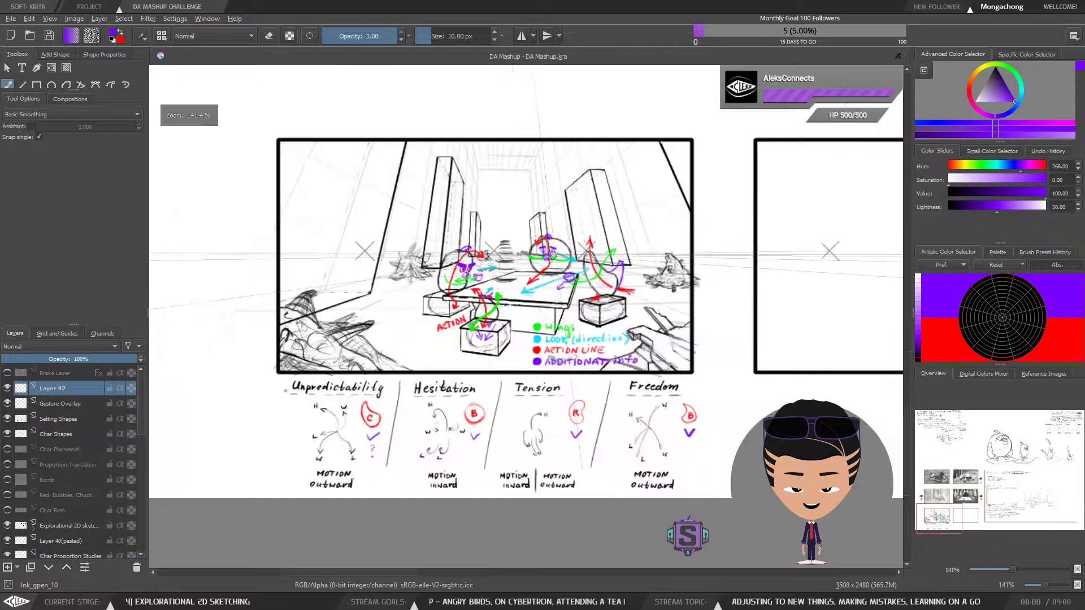
pyautogui.moveTo(665, 335); pyautogui.dragTo(625, 357)
pyautogui.moveTo(711, 261)
pyautogui.mouseDown()
pyautogui.moveTo(637, 389)
pyautogui.moveTo(543, 368)
pyautogui.mouseUp()
pyautogui.moveTo(588, 431)
pyautogui.mouseDown()
pyautogui.moveTo(707, 266)
pyautogui.moveTo(747, 240)
pyautogui.mouseUp()
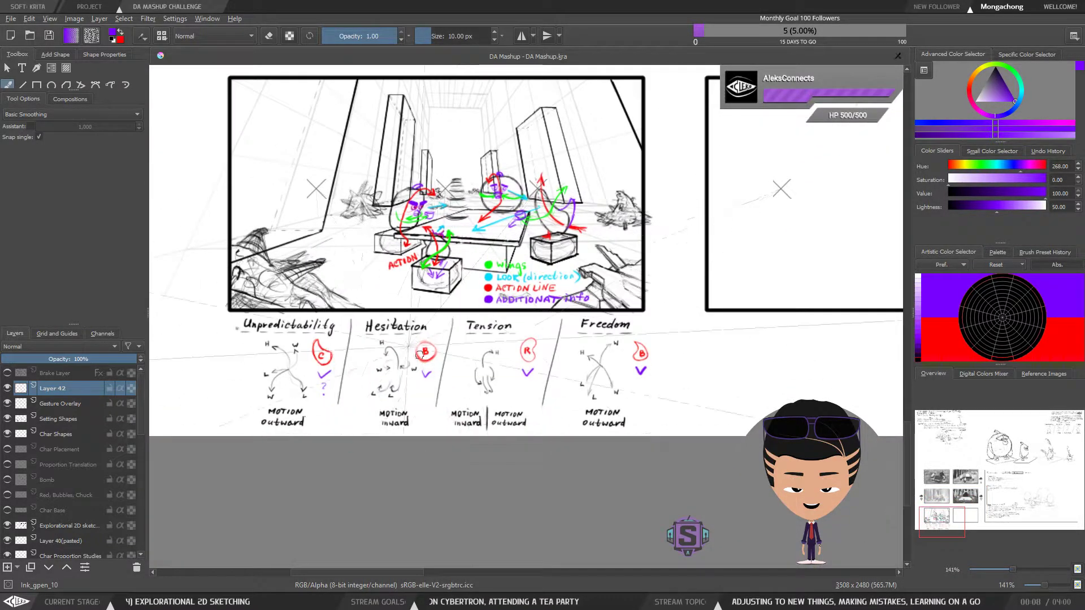
pyautogui.moveTo(553, 195); pyautogui.dragTo(558, 303)
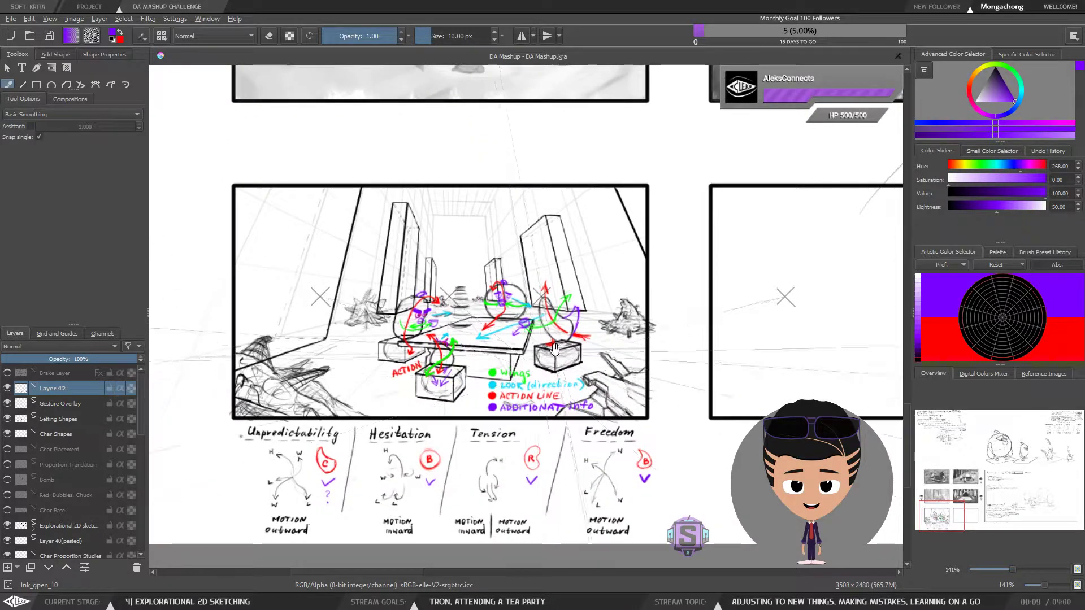
pyautogui.moveTo(628, 106); pyautogui.dragTo(540, 422)
pyautogui.moveTo(693, 211)
pyautogui.mouseDown()
pyautogui.moveTo(615, 371)
pyautogui.moveTo(547, 460)
pyautogui.mouseUp()
pyautogui.moveTo(475, 554)
pyautogui.mouseDown()
pyautogui.moveTo(533, 300)
pyautogui.moveTo(688, 102)
pyautogui.mouseUp()
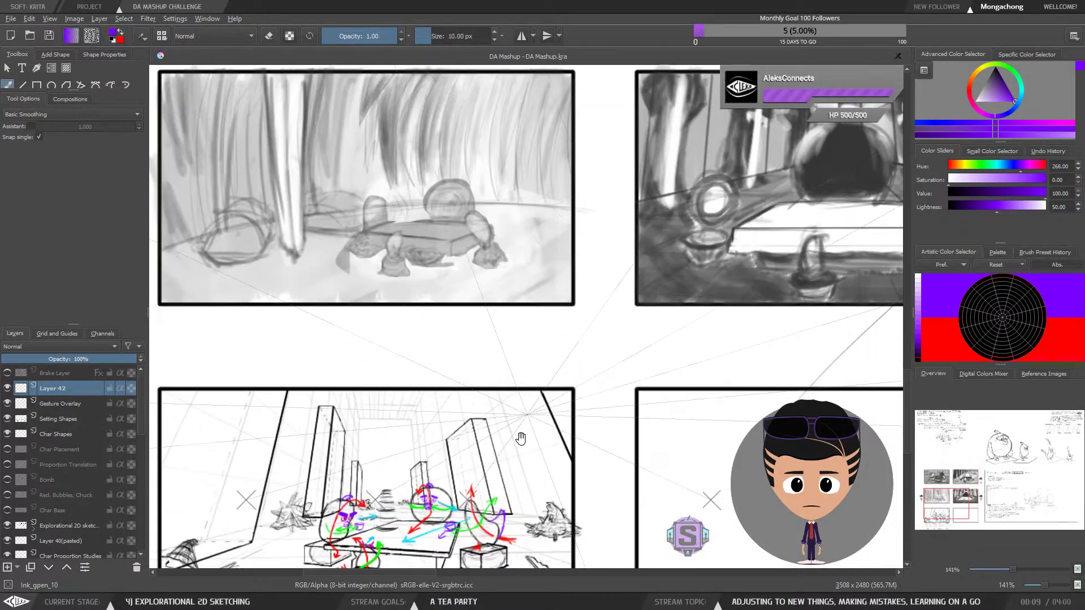
pyautogui.moveTo(530, 397); pyautogui.dragTo(650, 222)
pyautogui.scroll(2, 575, 339)
pyautogui.moveTo(523, 443)
pyautogui.mouseDown()
pyautogui.moveTo(587, 389)
pyautogui.moveTo(540, 414)
pyautogui.moveTo(525, 459)
pyautogui.moveTo(554, 451)
pyautogui.mouseUp()
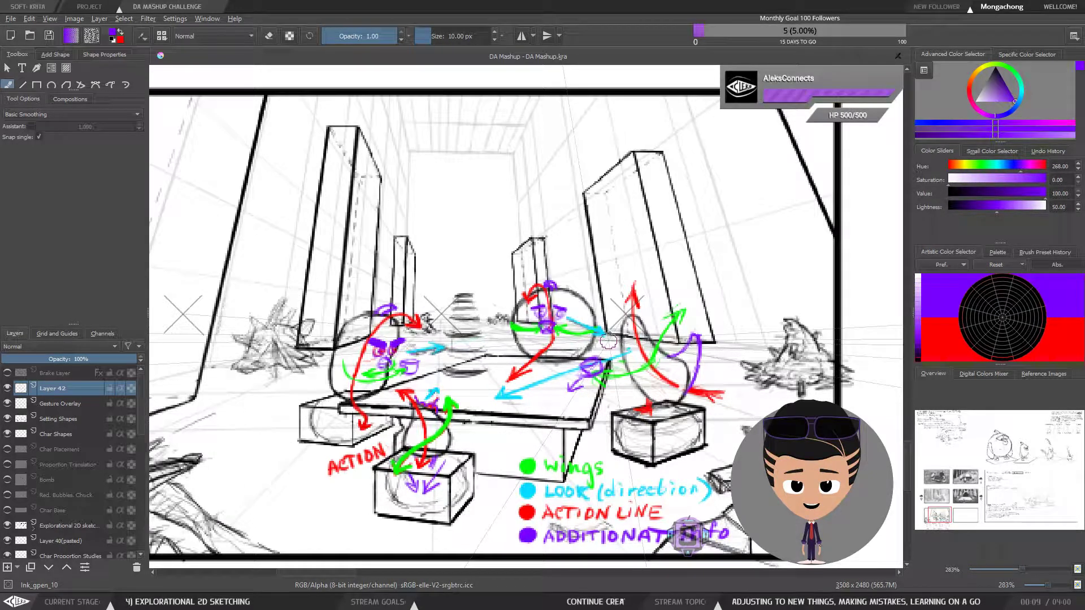
# Try a horizontal brush stroke inside the empty frame beside the tea-party sketch
pyautogui.moveTo(842, 323); pyautogui.dragTo(506, 281)
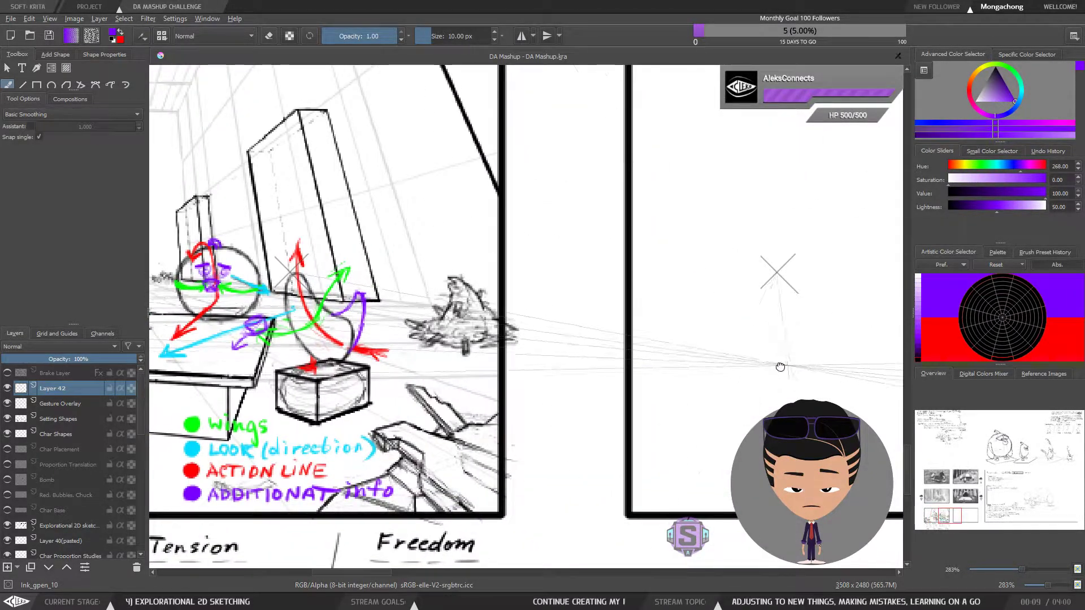
pyautogui.moveTo(790, 364); pyautogui.dragTo(531, 365)
pyautogui.moveTo(625, 291); pyautogui.dragTo(840, 293)
pyautogui.hotkey('ctrl', 'z')
pyautogui.moveTo(733, 305)
pyautogui.mouseDown()
pyautogui.moveTo(593, 335)
pyautogui.moveTo(782, 334)
pyautogui.mouseUp()
pyautogui.press('-')
pyautogui.press('-')
pyautogui.moveTo(577, 358); pyautogui.dragTo(655, 357)
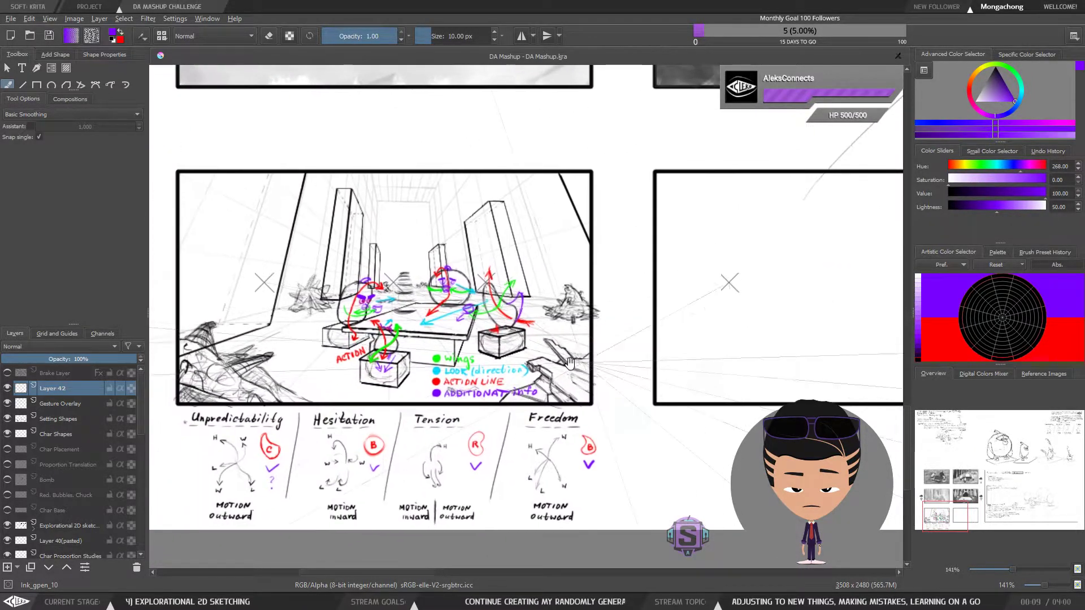
# Load the AC_Painting workspace and activate the Freehand Brush tool
pyautogui.click(7, 388)
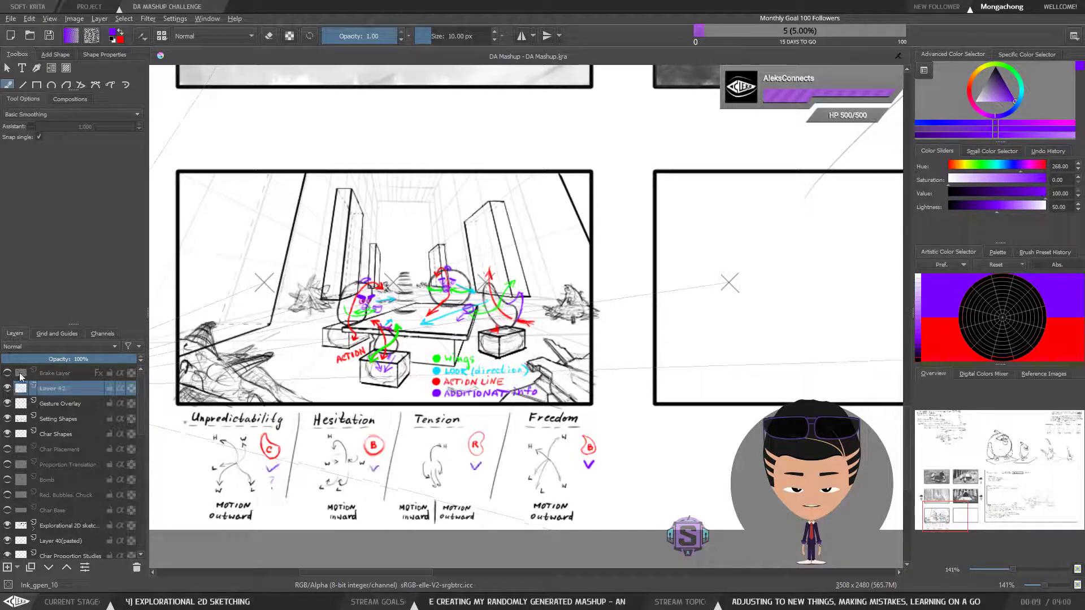
pyautogui.click(1073, 36)
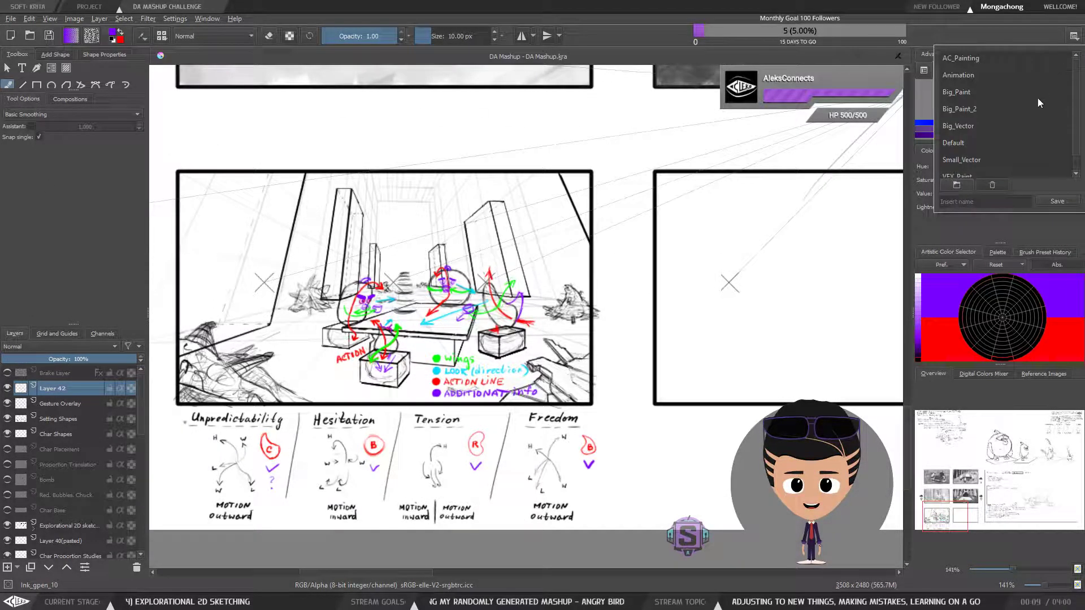
pyautogui.click(964, 58)
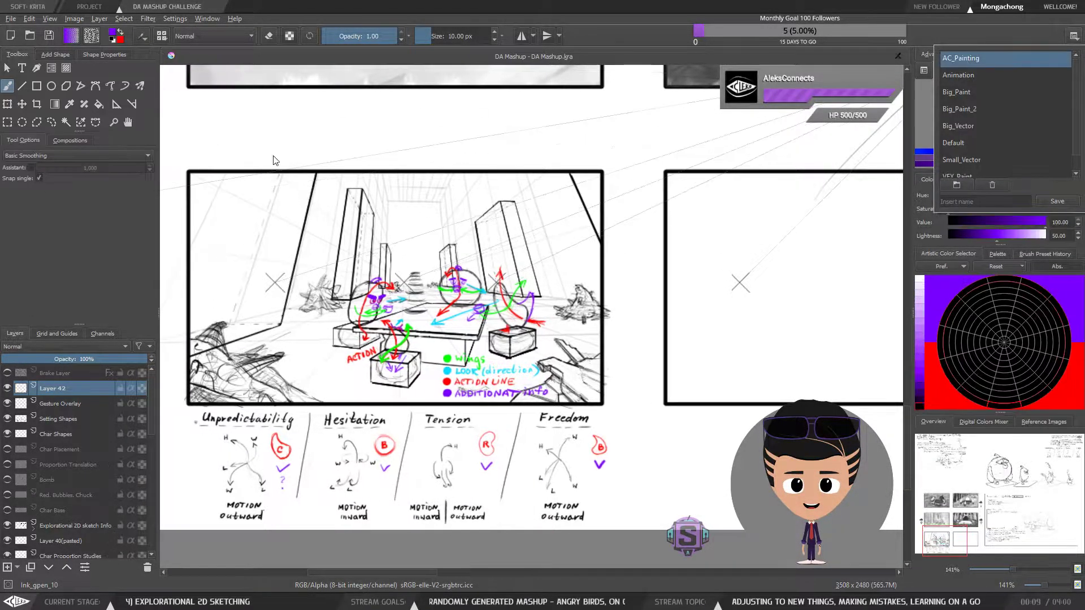
pyautogui.click(6, 92)
# Try a short horizontal purple line near the middle of the empty frame
pyautogui.press('-')
pyautogui.press('-')
pyautogui.press('+')
pyautogui.press('+')
pyautogui.moveTo(734, 341); pyautogui.dragTo(665, 336)
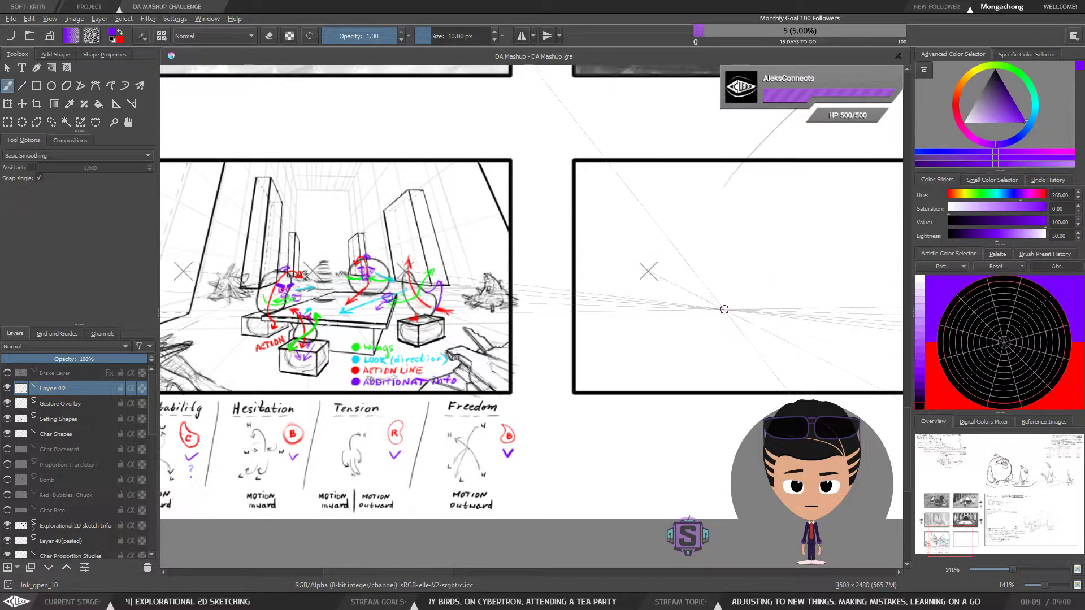
pyautogui.moveTo(724, 319); pyautogui.dragTo(701, 325)
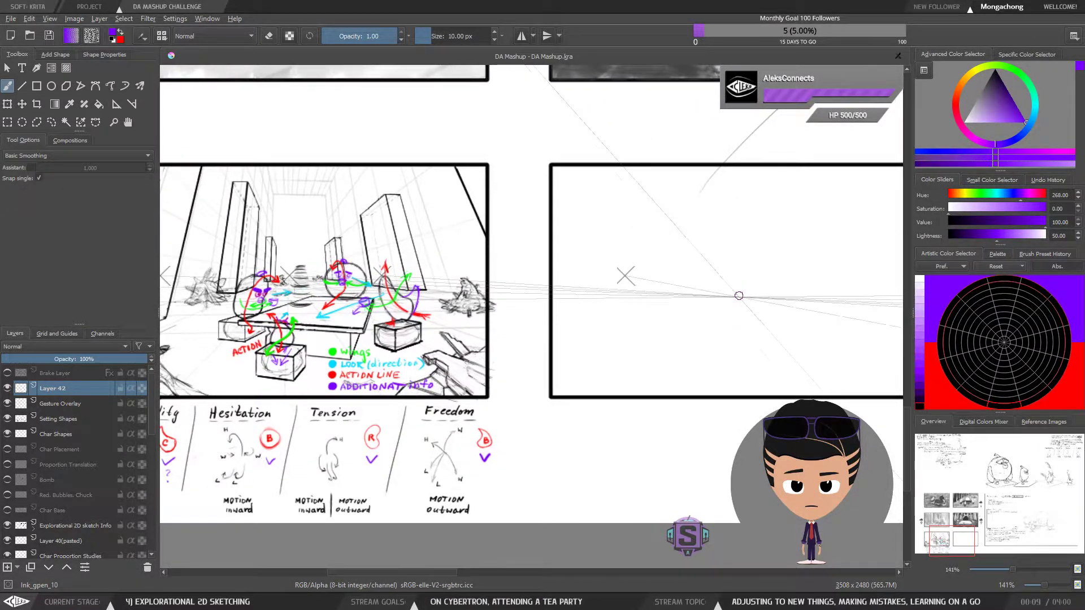
pyautogui.hotkey('ctrl', 'z')
pyautogui.moveTo(686, 280); pyautogui.dragTo(814, 283)
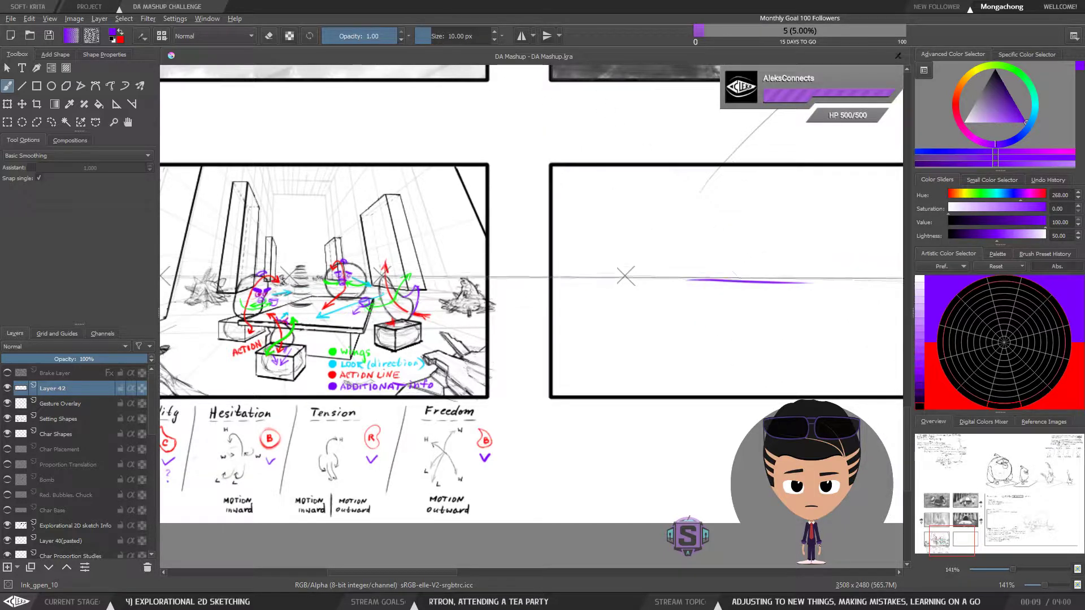
pyautogui.hotkey('ctrl', 'z')
pyautogui.moveTo(732, 317)
pyautogui.mouseDown()
pyautogui.moveTo(688, 319)
pyautogui.moveTo(738, 294)
pyautogui.moveTo(681, 310)
pyautogui.mouseUp()
pyautogui.moveTo(563, 335); pyautogui.dragTo(711, 329)
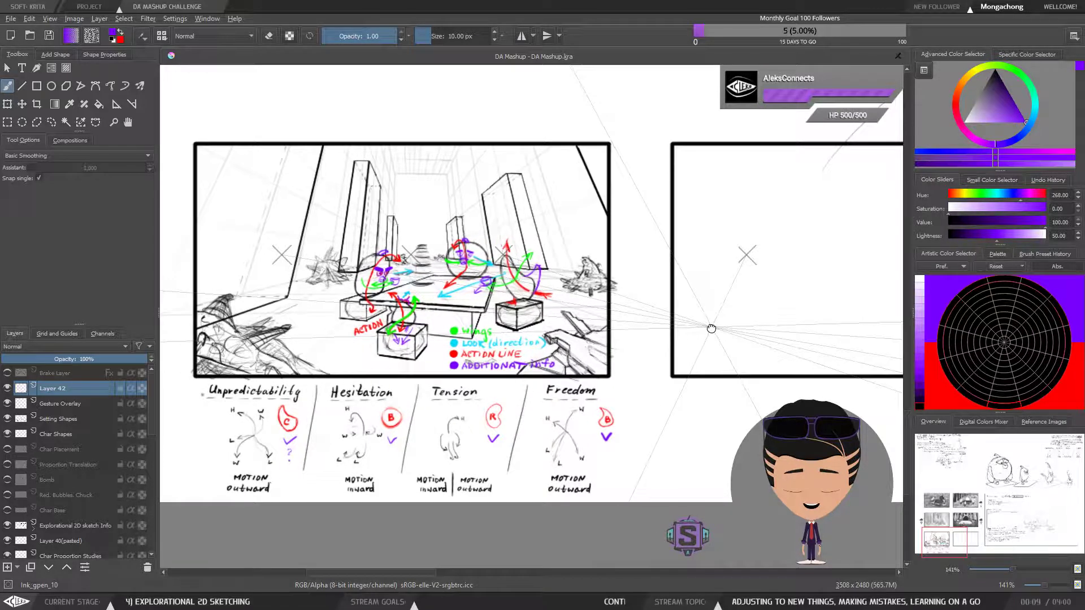
pyautogui.moveTo(664, 377); pyautogui.dragTo(701, 376)
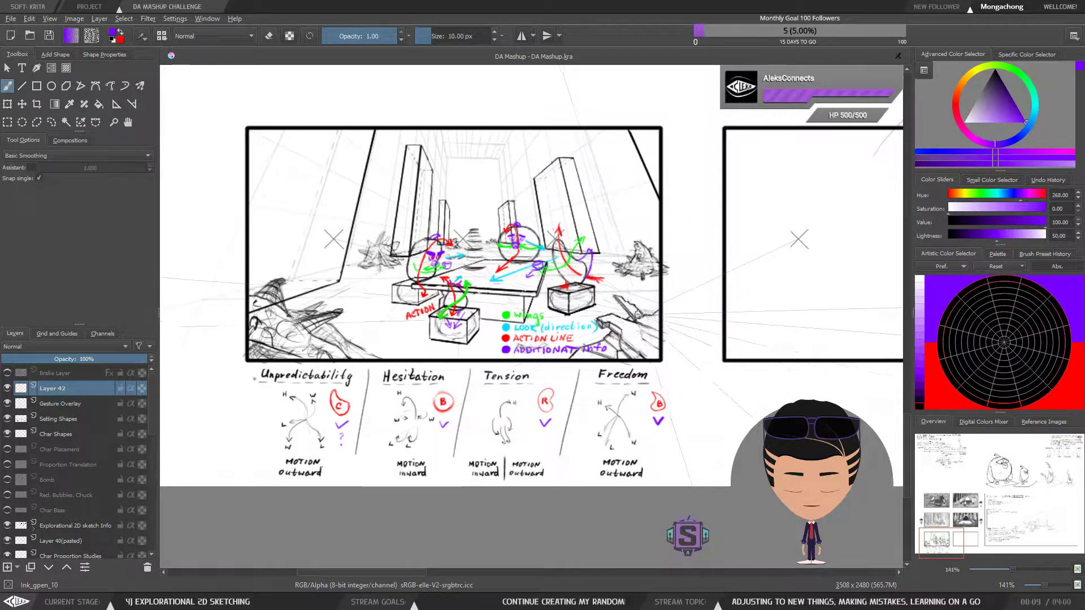
# Set the brush colour to black and hand-letter the title "Visualization" along the upper edge of the empty frame
pyautogui.hotkey('ctrl', '+')
pyautogui.hotkey('ctrl', '+')
pyautogui.hotkey('ctrl', '-')
pyautogui.hotkey('ctrl', '-')
pyautogui.moveTo(670, 293)
pyautogui.mouseDown()
pyautogui.moveTo(666, 303)
pyautogui.moveTo(677, 303)
pyautogui.mouseUp()
pyautogui.hotkey('ctrl', '+')
pyautogui.hotkey('ctrl', '+')
pyautogui.moveTo(647, 344)
pyautogui.mouseDown()
pyautogui.moveTo(647, 434)
pyautogui.moveTo(506, 413)
pyautogui.moveTo(209, 440)
pyautogui.mouseUp()
pyautogui.moveTo(489, 344); pyautogui.dragTo(322, 387)
pyautogui.moveTo(540, 337); pyautogui.dragTo(375, 357)
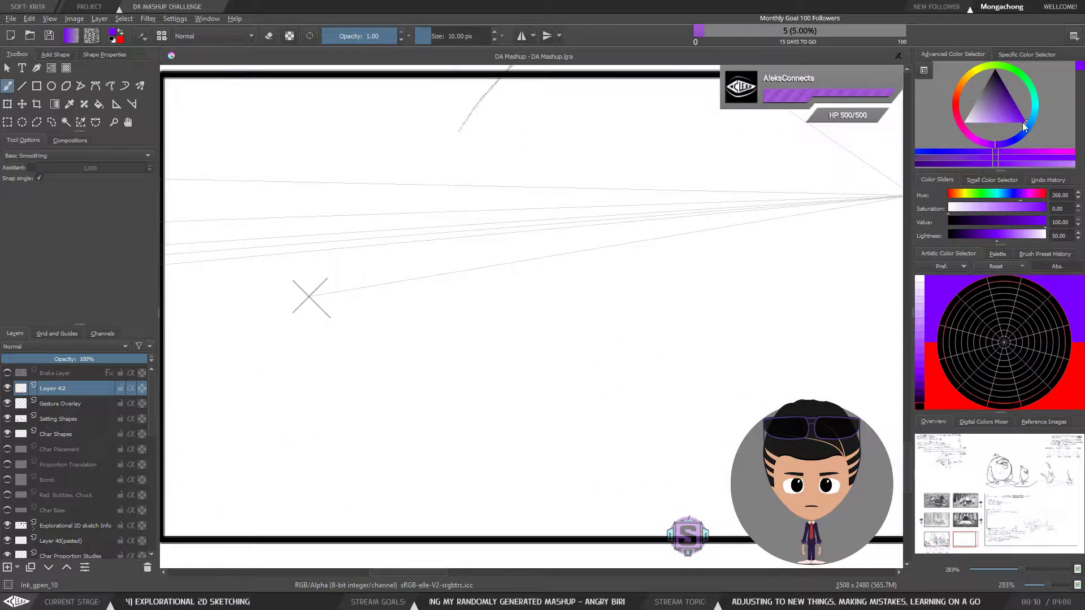
pyautogui.click(997, 68)
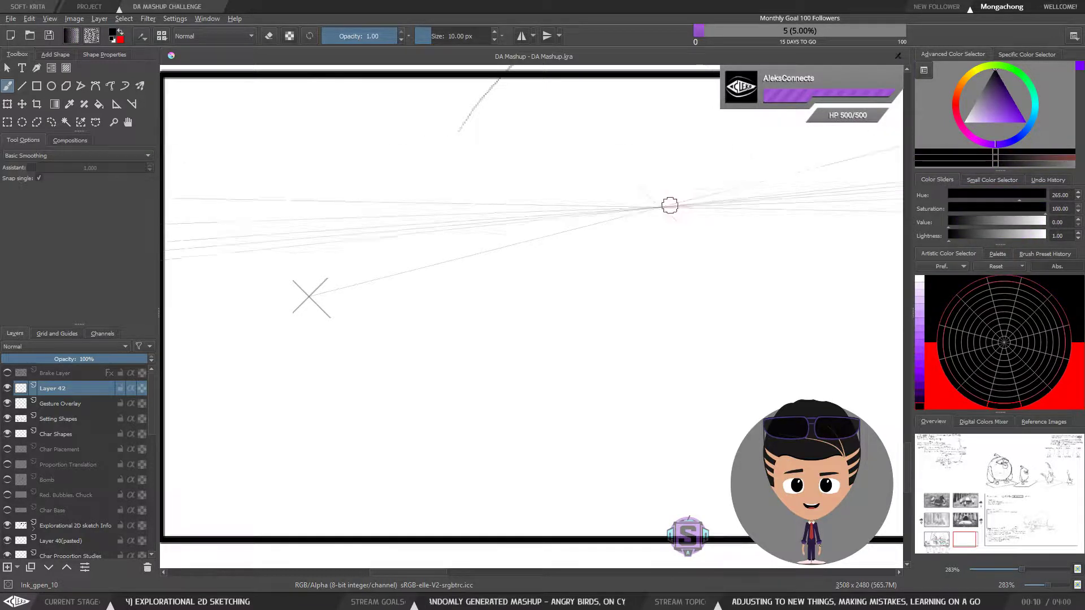
pyautogui.scroll(-5, 494, 196)
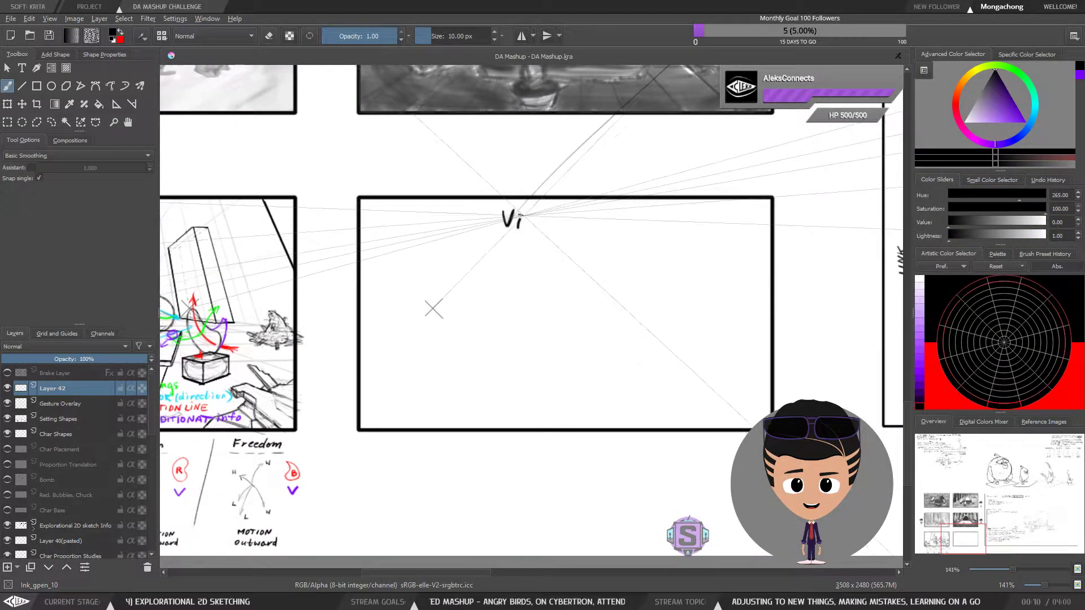
pyautogui.moveTo(536, 218); pyautogui.dragTo(537, 225)
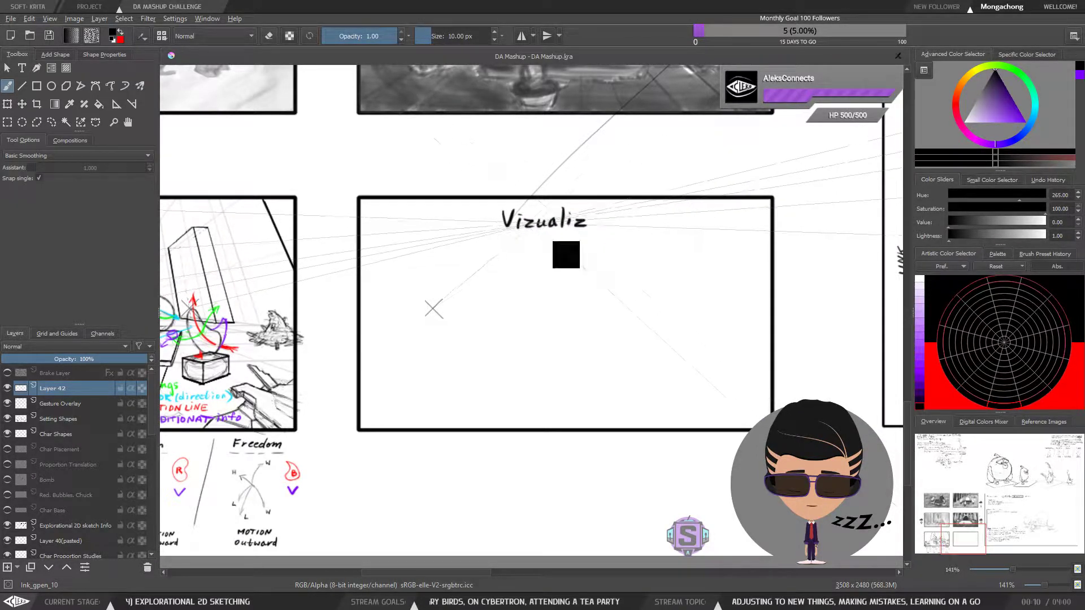
pyautogui.press('l')
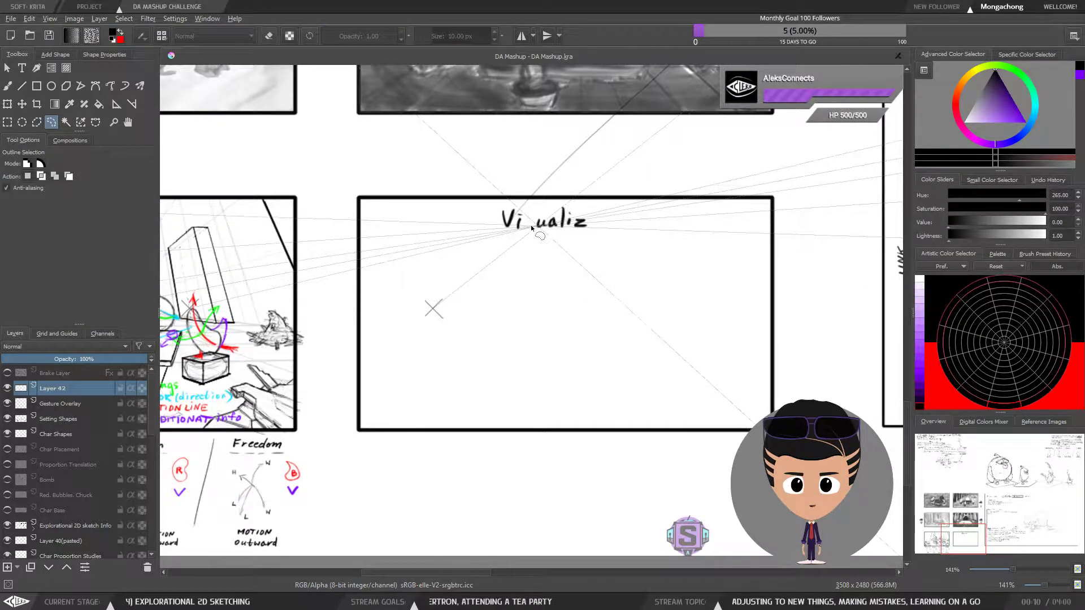
pyautogui.press('b')
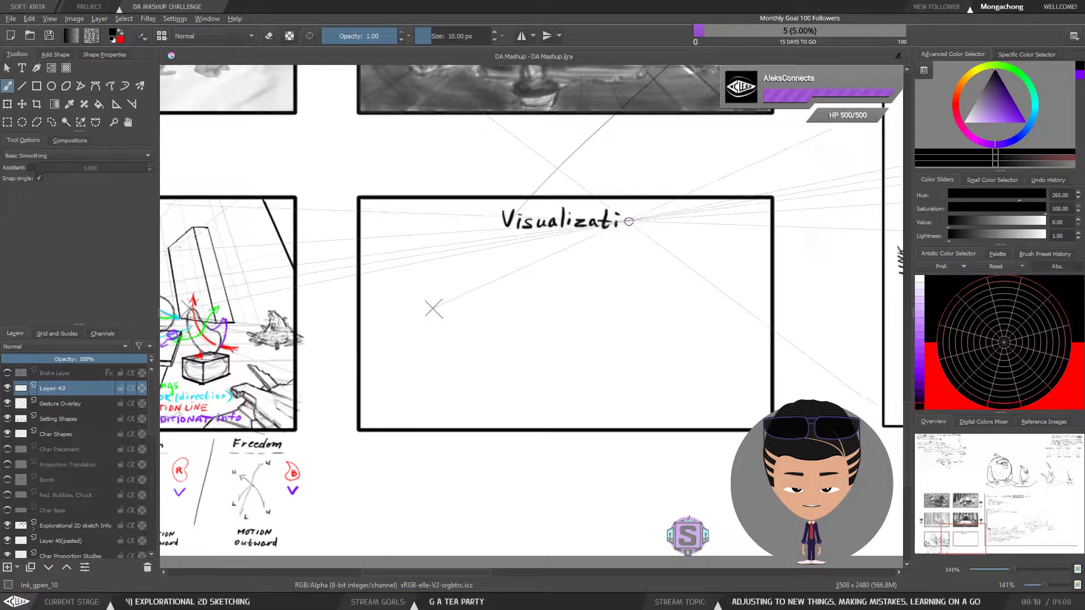
# Select the "Visualization" title with a rectangular selection and shift it slightly left to centre it in the frame
pyautogui.hotkey('ctrl', 'r')
pyautogui.moveTo(660, 241); pyautogui.dragTo(498, 203)
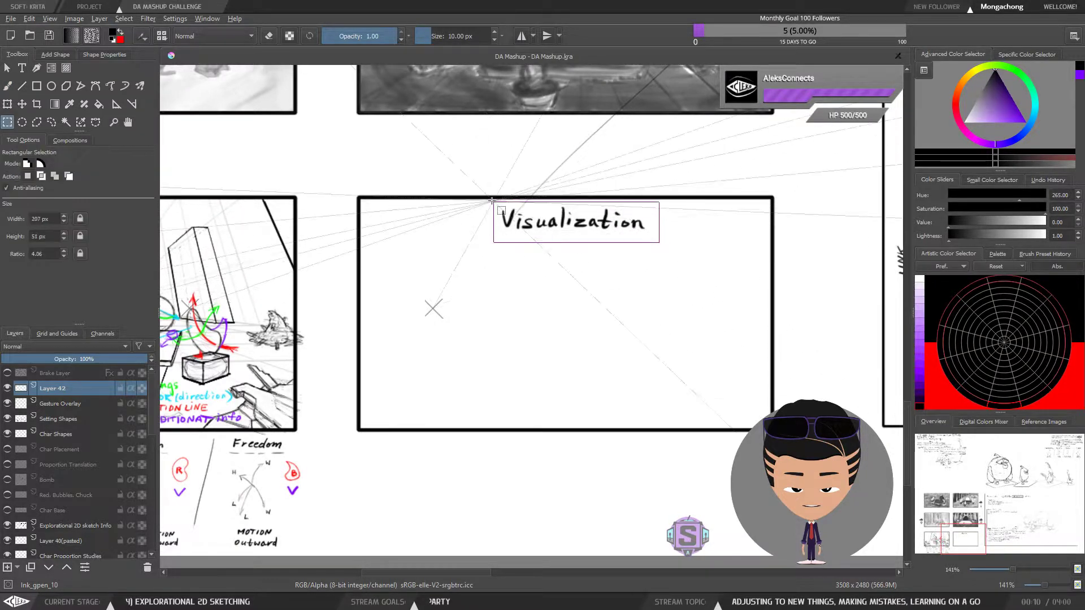
pyautogui.moveTo(564, 225); pyautogui.dragTo(556, 224)
pyautogui.press('b')
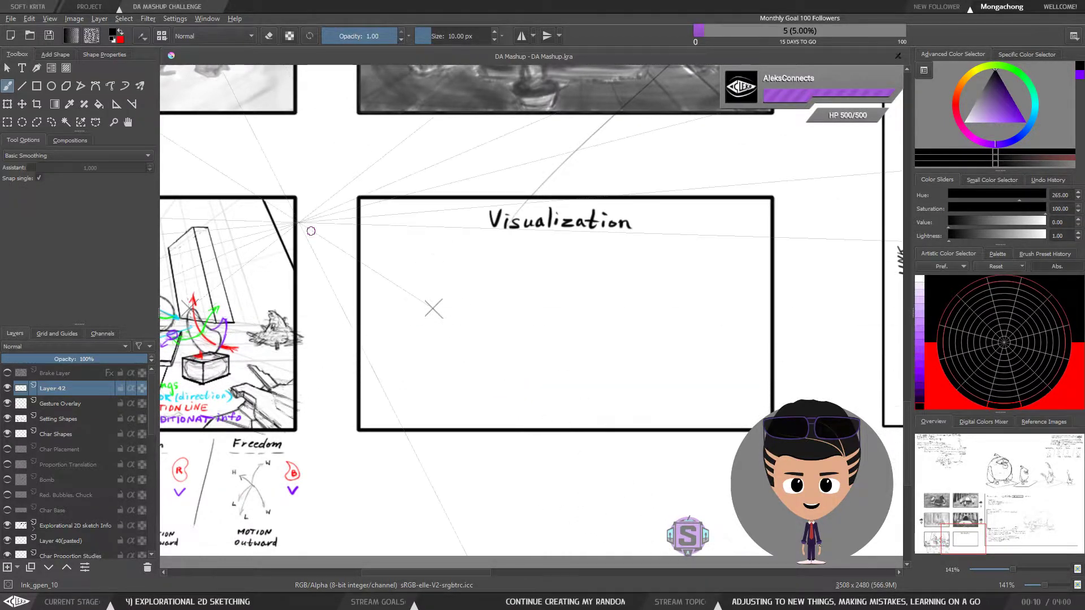
# Draw six stacked horizontal black lines with the Line tool, centred beneath the "Visualization" title
pyautogui.press('v')
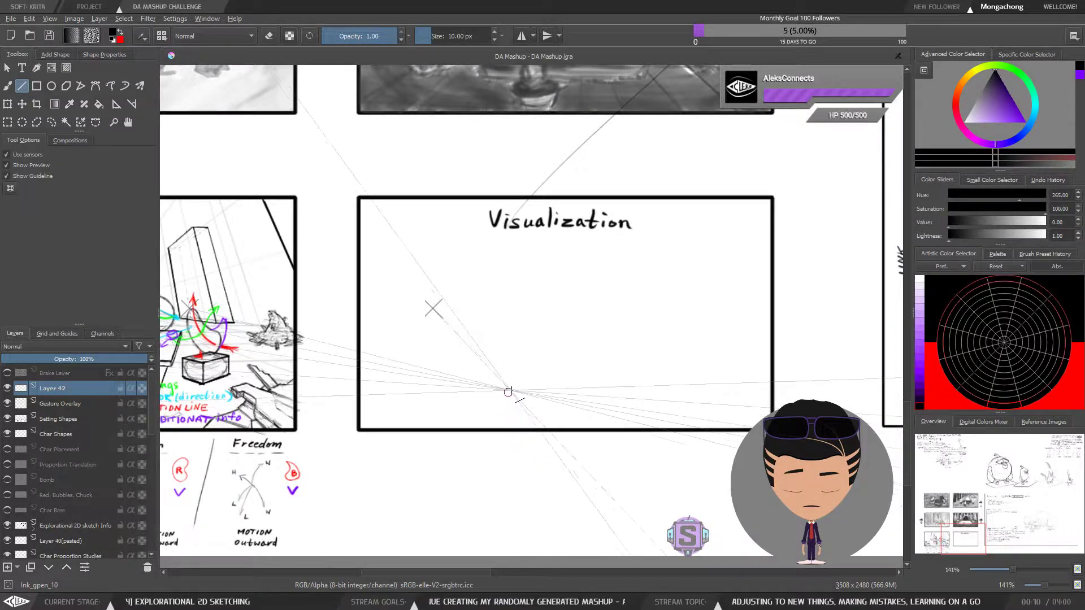
pyautogui.moveTo(495, 367); pyautogui.dragTo(627, 366)
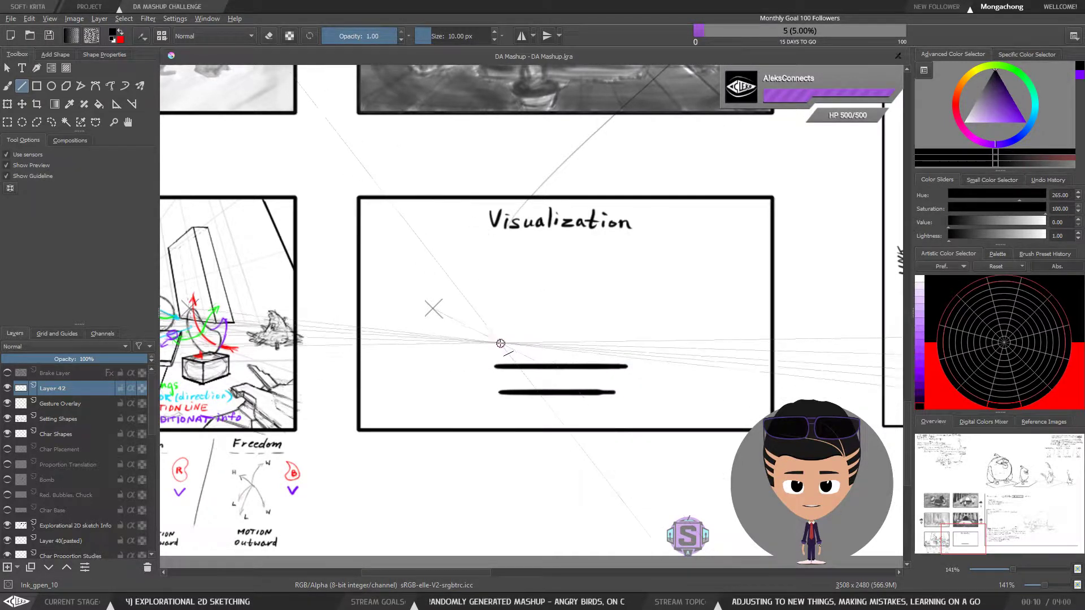
pyautogui.moveTo(493, 342); pyautogui.dragTo(628, 342)
pyautogui.moveTo(487, 311); pyautogui.dragTo(627, 312)
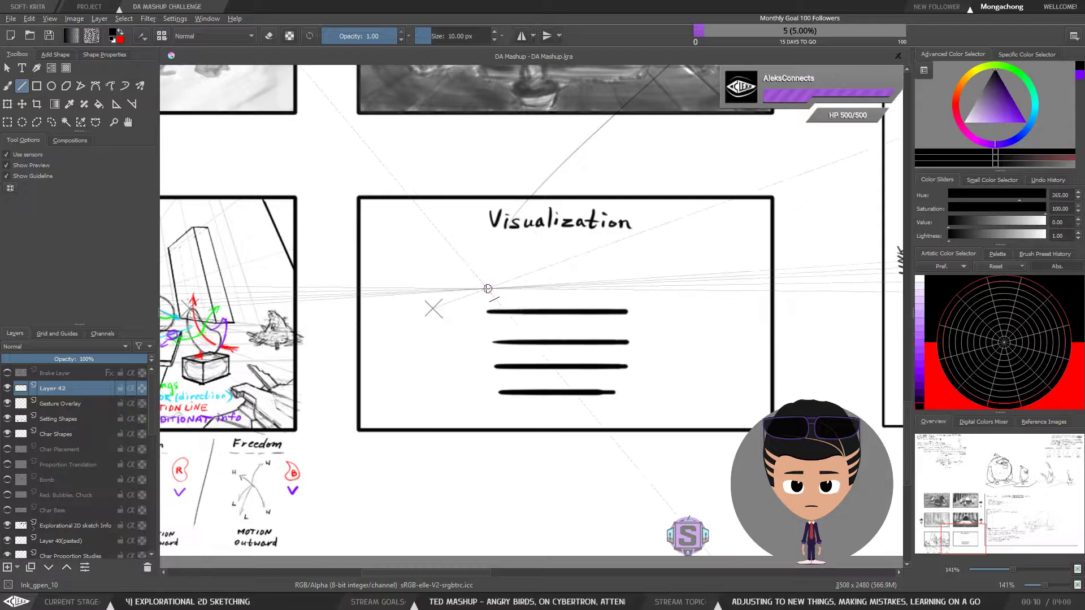
pyautogui.moveTo(486, 282); pyautogui.dragTo(631, 282)
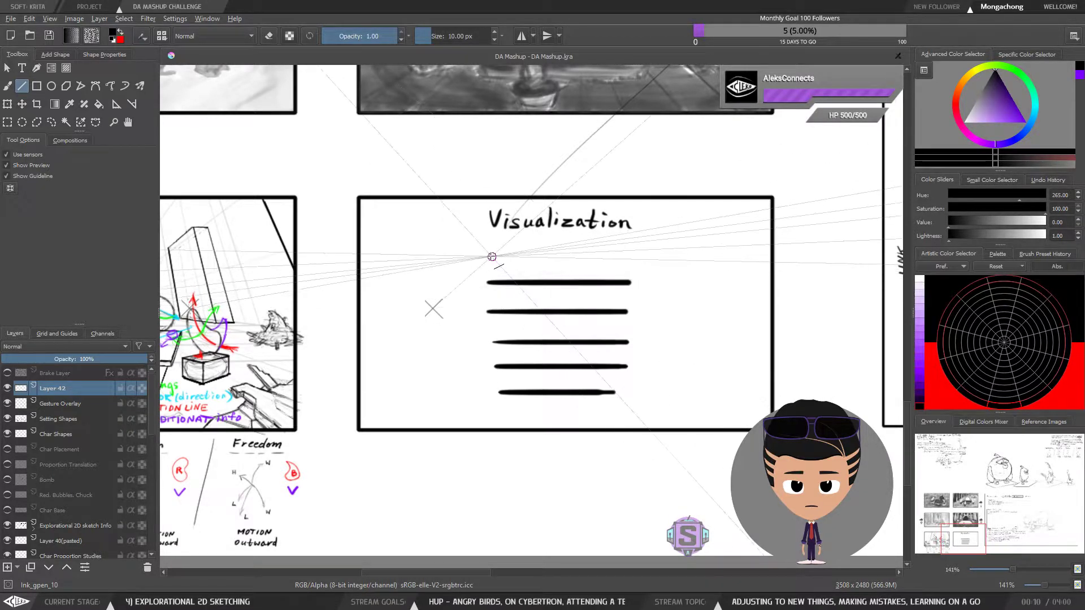
pyautogui.moveTo(483, 256); pyautogui.dragTo(633, 256)
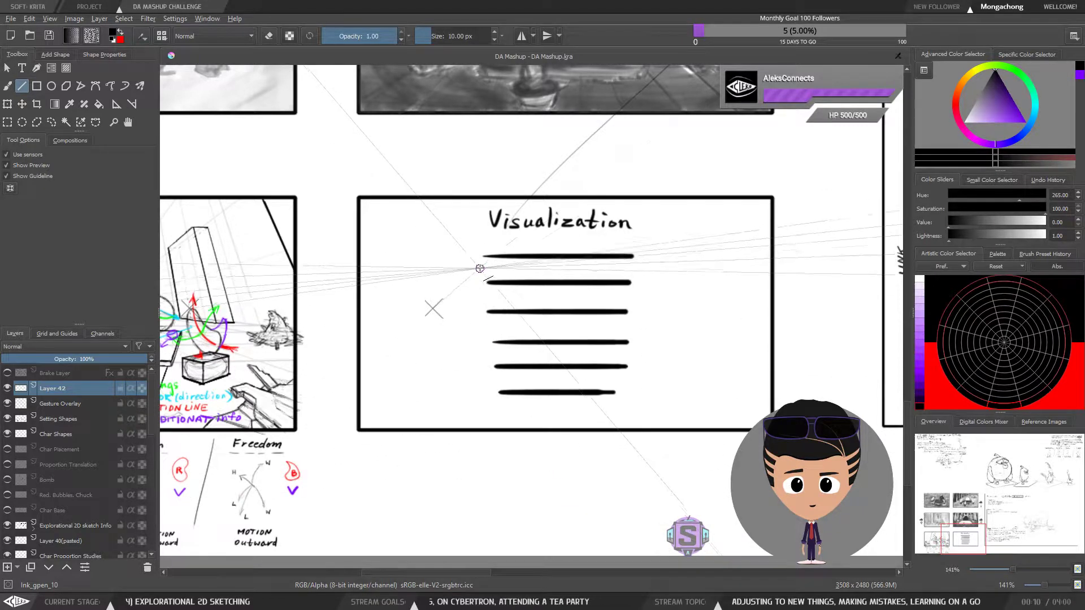
# Trim the left ends of the six lines along an inward slant by deleting a polygonal selection, then deselect
pyautogui.click(36, 122)
pyautogui.click(520, 403)
pyautogui.click(483, 257)
pyautogui.click(447, 415)
pyautogui.click(617, 419)
pyautogui.click(520, 403)
pyautogui.press('Delete')
pyautogui.hotkey('ctrl', 'shift', 'a')
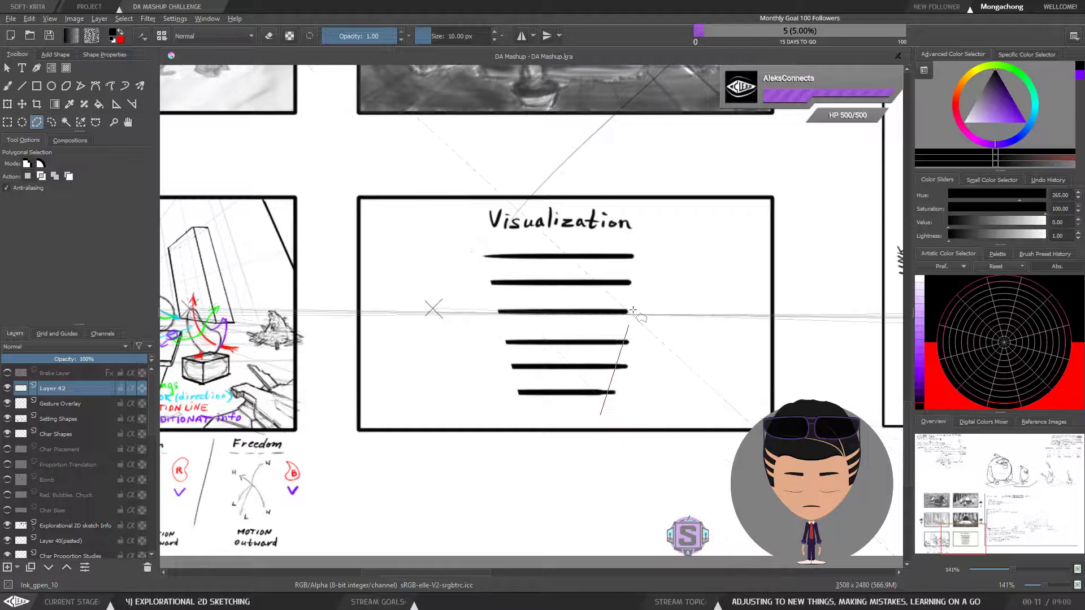
# Trim the right ends of the six lines along a matching inward slant with a polygonal selection
pyautogui.click(637, 242)
pyautogui.click(678, 382)
pyautogui.click(616, 417)
pyautogui.click(600, 415)
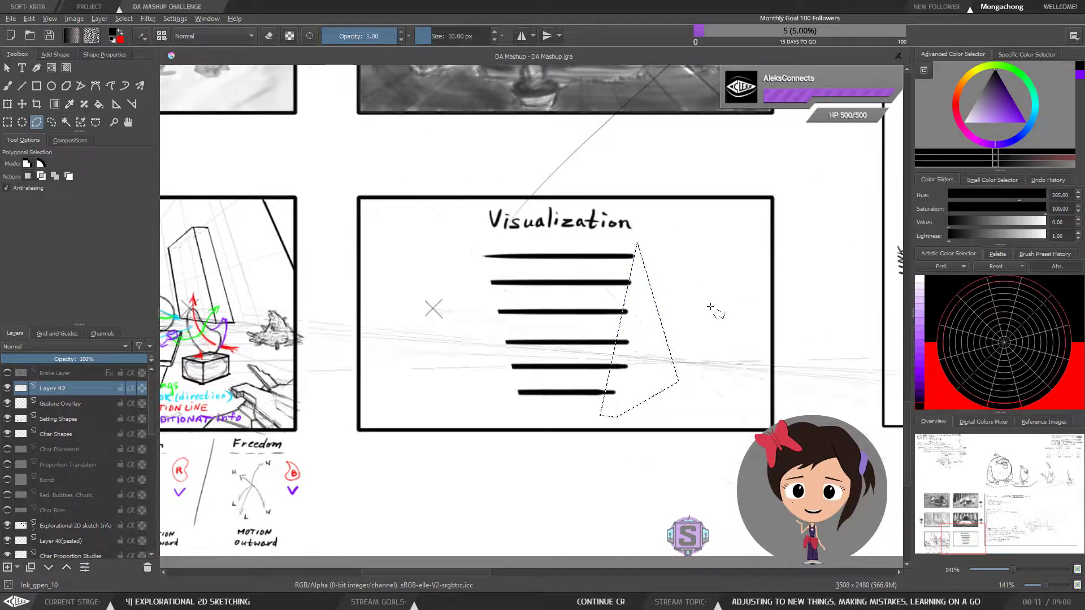
pyautogui.press('Delete')
pyautogui.hotkey('ctrl', 'shift', 'a')
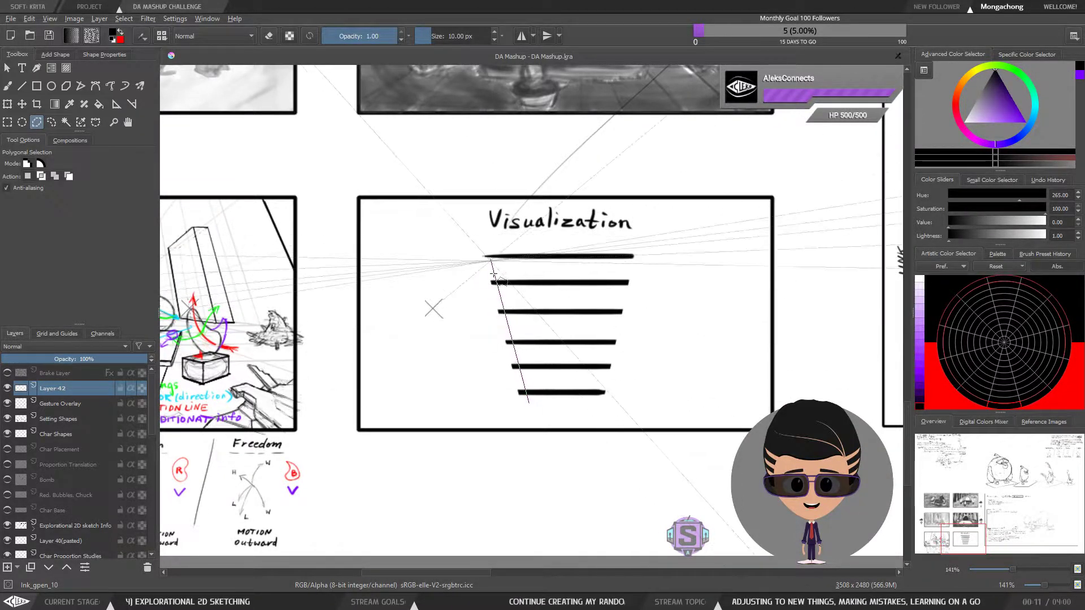
# Cut the left ends of the line stack back at a steeper slant, shortening the lowest lines most
pyautogui.click(541, 405)
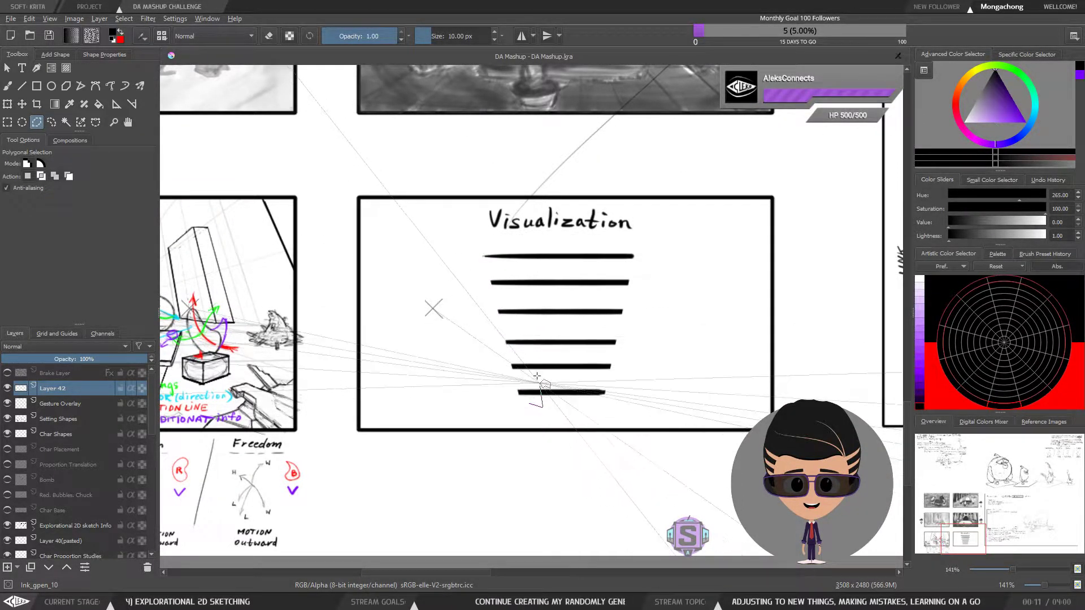
pyautogui.click(479, 239)
pyautogui.click(451, 356)
pyautogui.click(479, 394)
pyautogui.click(529, 404)
pyautogui.press('Delete')
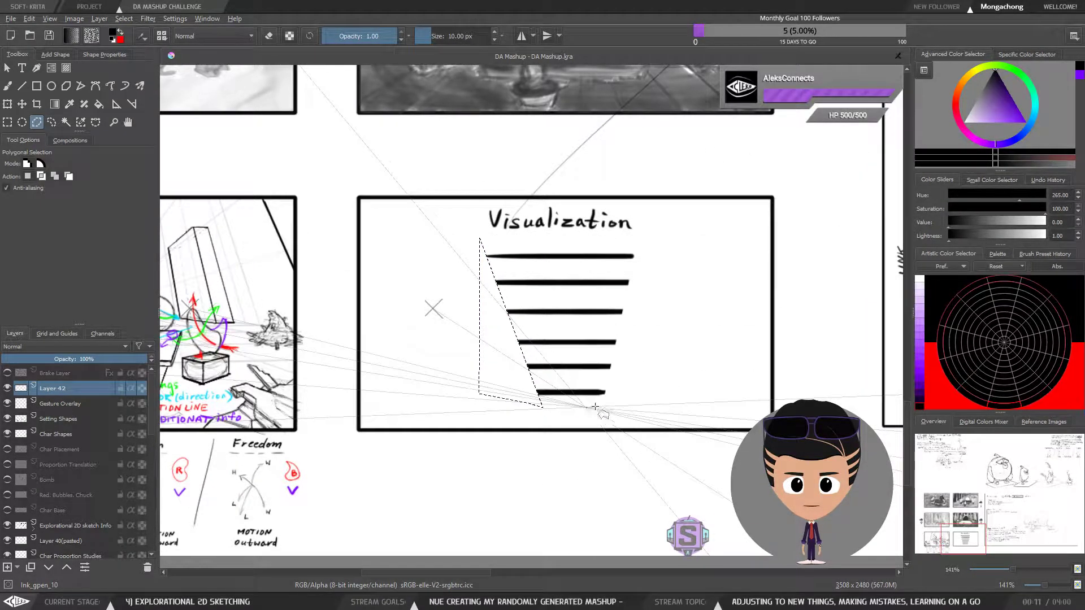
# Cut the right ends back at a steeper slant to form an inverted triangle, clear the selection and reactivate the brush
pyautogui.click(594, 405)
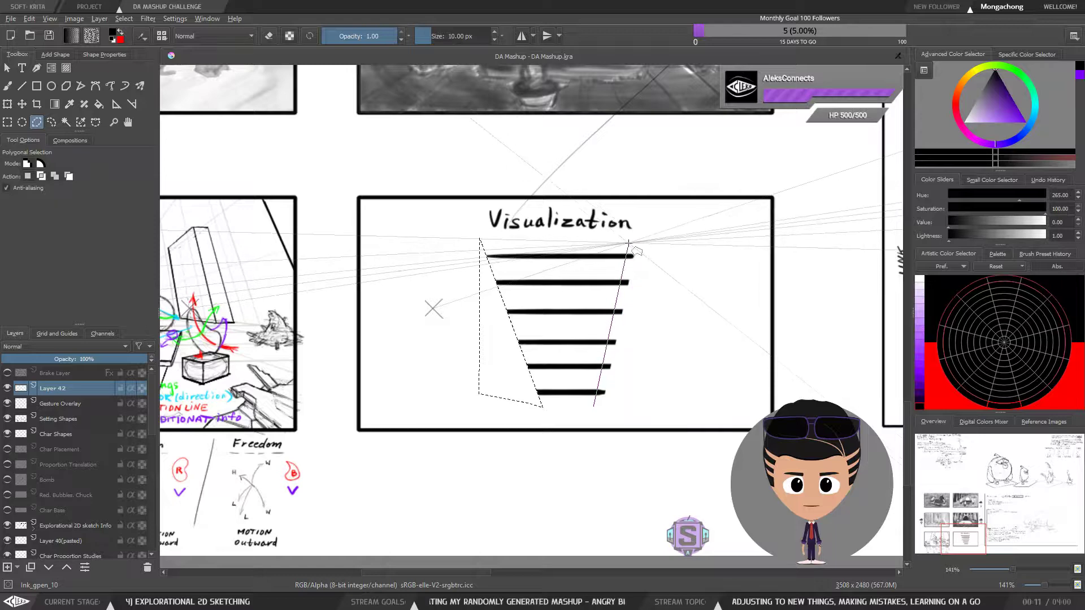
pyautogui.click(588, 404)
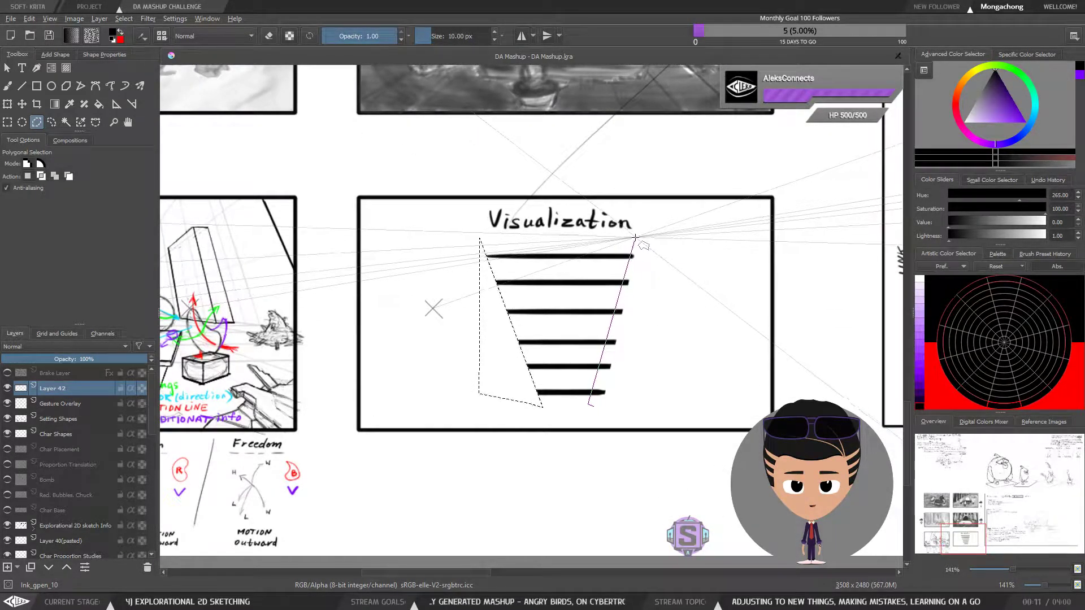
pyautogui.click(638, 237)
pyautogui.click(647, 394)
pyautogui.click(593, 405)
pyautogui.press('Delete')
pyautogui.hotkey('ctrl', 'shift', 'a')
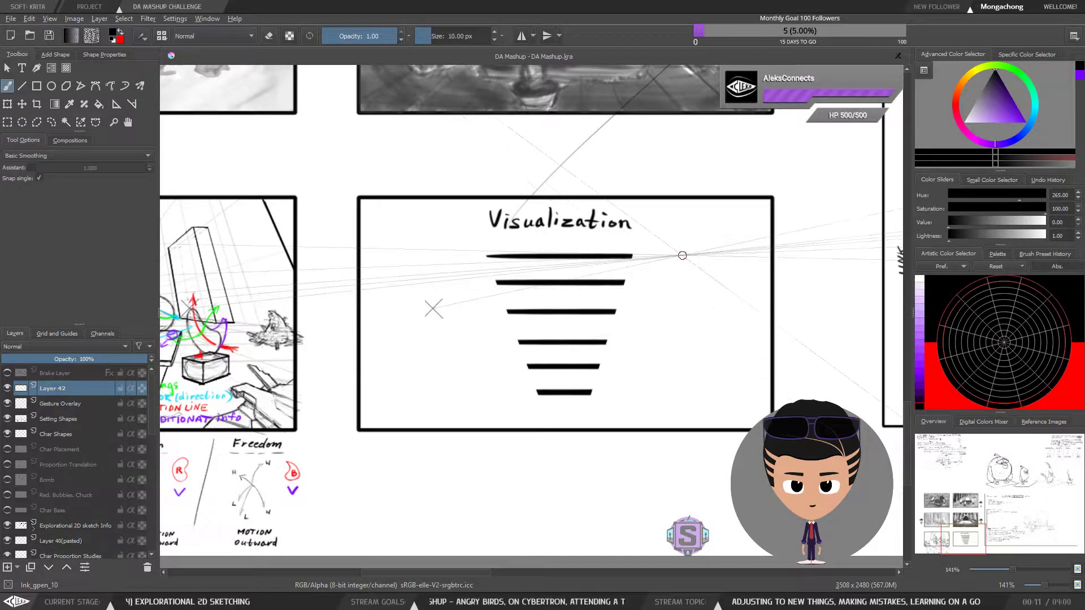
pyautogui.moveTo(605, 418)
pyautogui.mouseDown()
pyautogui.moveTo(648, 303)
pyautogui.moveTo(584, 242)
pyautogui.moveTo(473, 247)
pyautogui.moveTo(558, 420)
pyautogui.moveTo(604, 420)
pyautogui.mouseUp()
pyautogui.press('b')
pyautogui.hotkey('ctrl', 'shift', 'a')
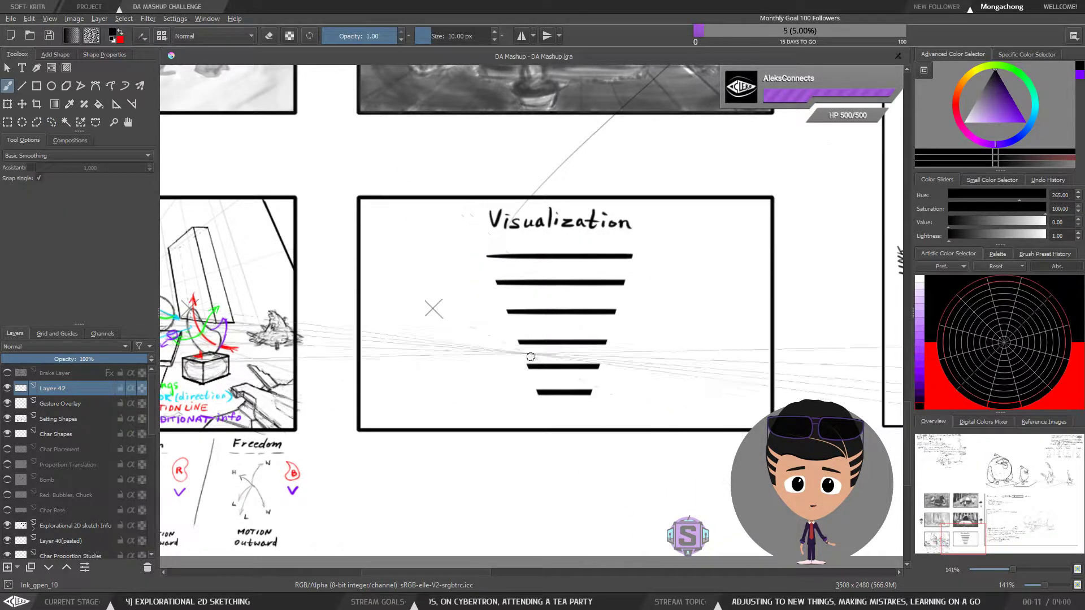
pyautogui.click(22, 86)
pyautogui.moveTo(544, 406)
pyautogui.mouseDown()
pyautogui.moveTo(583, 407)
pyautogui.moveTo(562, 423)
pyautogui.mouseUp()
pyautogui.hotkey('ctrl', 'z')
pyautogui.hotkey('ctrl', 'z')
pyautogui.press('b')
# Select the stack of six lines and shift it up closer to the title
pyautogui.hotkey('ctrl', 'shift', 'r')
pyautogui.moveTo(608, 391)
pyautogui.mouseDown()
pyautogui.moveTo(631, 239)
pyautogui.moveTo(450, 257)
pyautogui.moveTo(501, 436)
pyautogui.moveTo(567, 406)
pyautogui.mouseUp()
pyautogui.press('t')
pyautogui.press('b')
pyautogui.hotkey('ctrl', 'shift', 'a')
# Add two shorter dashes beneath the stack and hand-letter "Layers" with an upward arrow to their right
pyautogui.rightClick(628, 417)
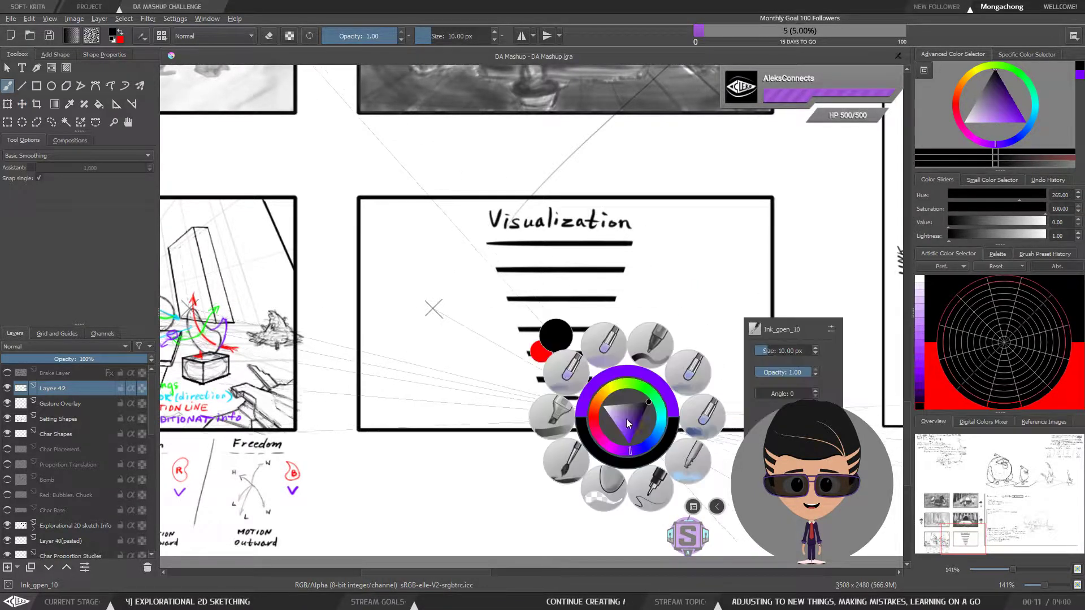
pyautogui.click(653, 506)
pyautogui.moveTo(600, 414)
pyautogui.mouseDown()
pyautogui.moveTo(631, 423)
pyautogui.moveTo(660, 407)
pyautogui.moveTo(666, 416)
pyautogui.moveTo(650, 380)
pyautogui.moveTo(656, 387)
pyautogui.mouseUp()
pyautogui.moveTo(689, 350); pyautogui.dragTo(662, 360)
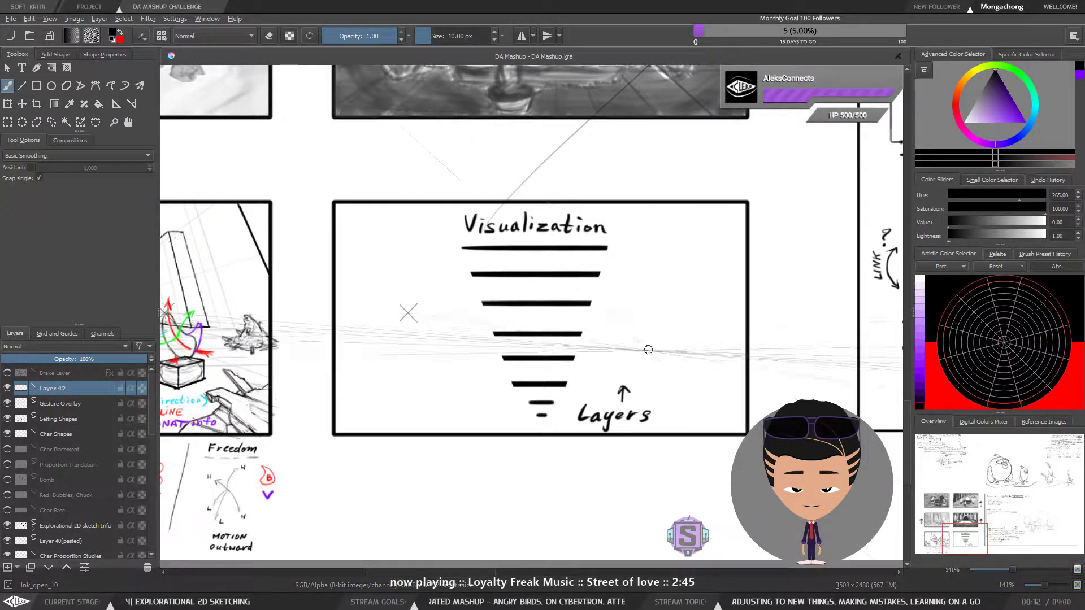
# Hand-letter the label "idea" to the left of the lowest dash
pyautogui.moveTo(541, 413)
pyautogui.mouseDown()
pyautogui.moveTo(559, 407)
pyautogui.moveTo(522, 427)
pyautogui.moveTo(677, 429)
pyautogui.moveTo(568, 399)
pyautogui.moveTo(529, 367)
pyautogui.mouseUp()
pyautogui.hotkey('ctrl', '+')
pyautogui.hotkey('ctrl', '+')
pyautogui.moveTo(473, 417)
pyautogui.mouseDown()
pyautogui.moveTo(464, 401)
pyautogui.moveTo(480, 416)
pyautogui.mouseUp()
pyautogui.hotkey('ctrl', 'z')
pyautogui.click(464, 394)
pyautogui.moveTo(486, 393)
pyautogui.mouseDown()
pyautogui.moveTo(486, 417)
pyautogui.moveTo(520, 417)
pyautogui.mouseUp()
pyautogui.hotkey('ctrl', '-')
pyautogui.hotkey('ctrl', '-')
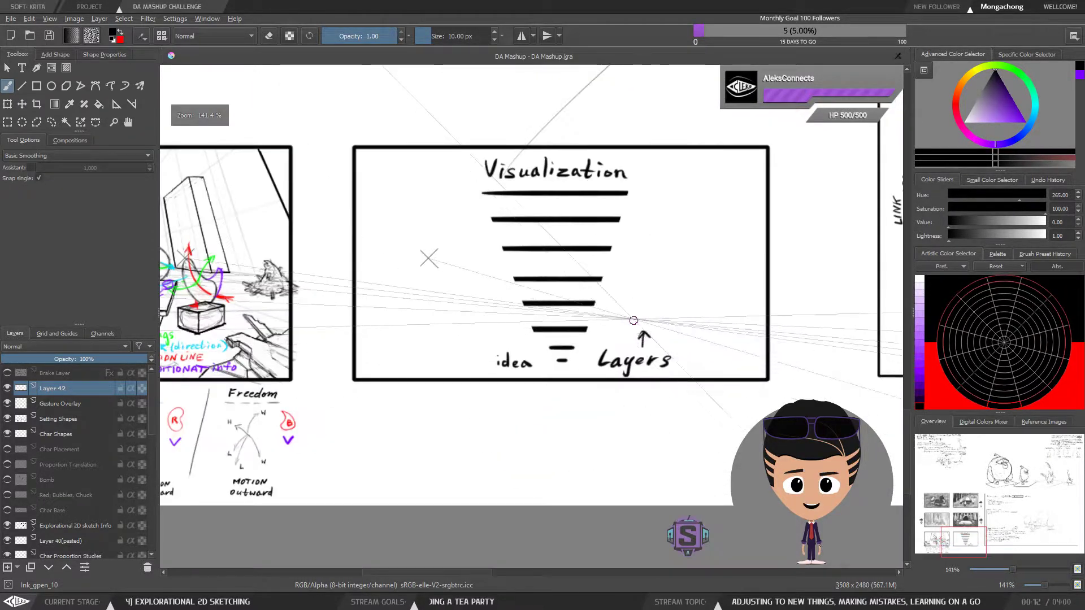
# Select the "idea" label, adjust its position beside the lowest dash, and deselect
pyautogui.moveTo(551, 377)
pyautogui.mouseDown()
pyautogui.moveTo(565, 389)
pyautogui.moveTo(567, 378)
pyautogui.moveTo(585, 384)
pyautogui.moveTo(489, 374)
pyautogui.moveTo(553, 384)
pyautogui.moveTo(535, 382)
pyautogui.mouseUp()
pyautogui.press('l')
pyautogui.press('t')
pyautogui.press('l')
pyautogui.press('t')
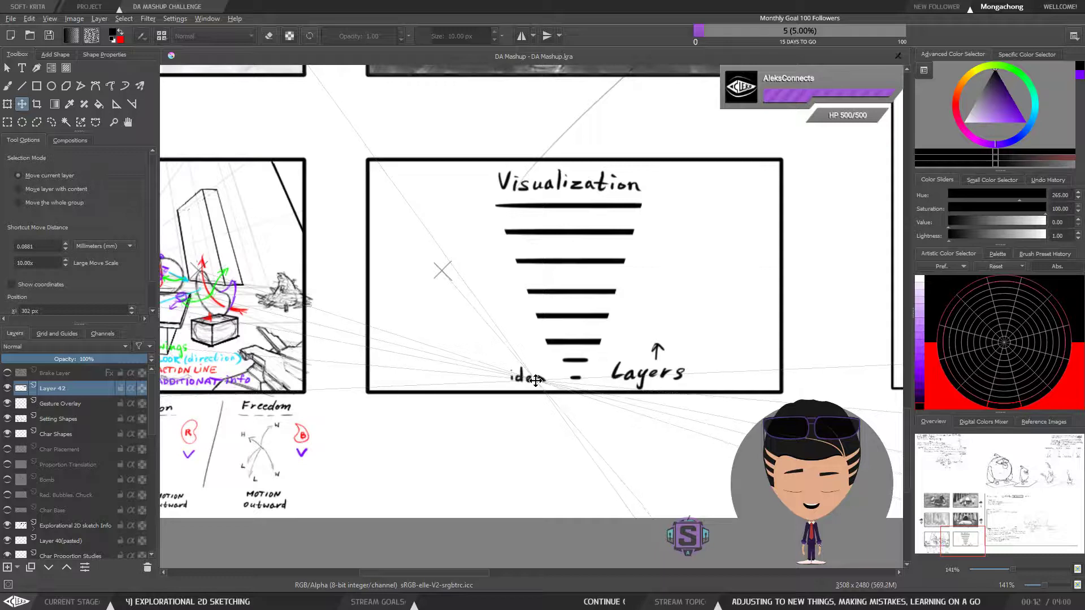
pyautogui.press('b')
pyautogui.hotkey('ctrl', 'shift', 'a')
pyautogui.press('-')
pyautogui.press('-')
pyautogui.press('+')
pyautogui.press('+')
pyautogui.moveTo(553, 399)
pyautogui.mouseDown()
pyautogui.moveTo(625, 414)
pyautogui.moveTo(575, 419)
pyautogui.mouseUp()
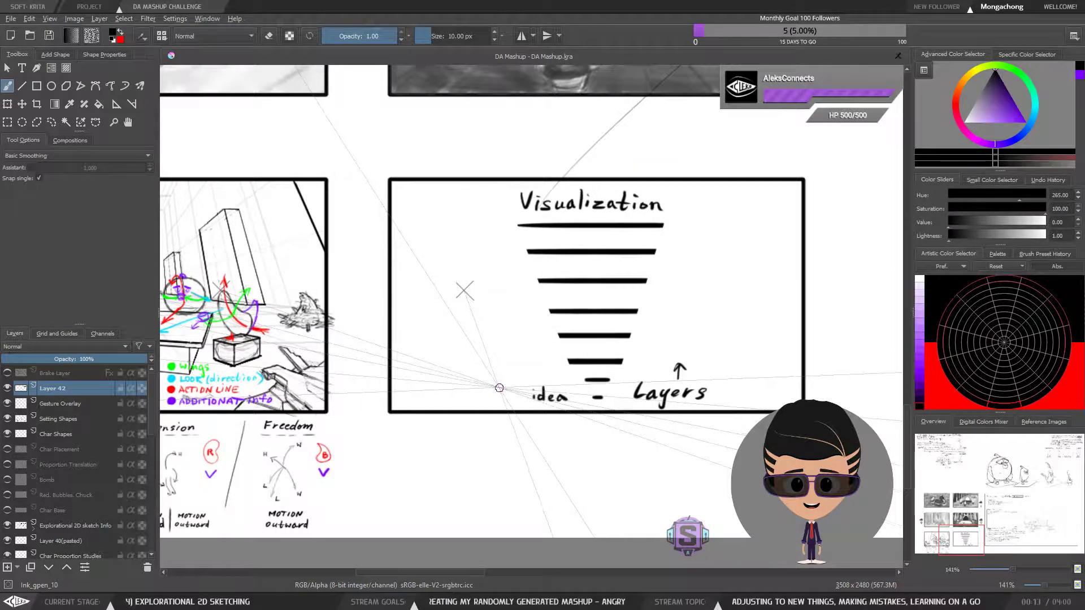
pyautogui.moveTo(510, 426)
pyautogui.mouseDown()
pyautogui.moveTo(808, 427)
pyautogui.moveTo(488, 427)
pyautogui.mouseUp()
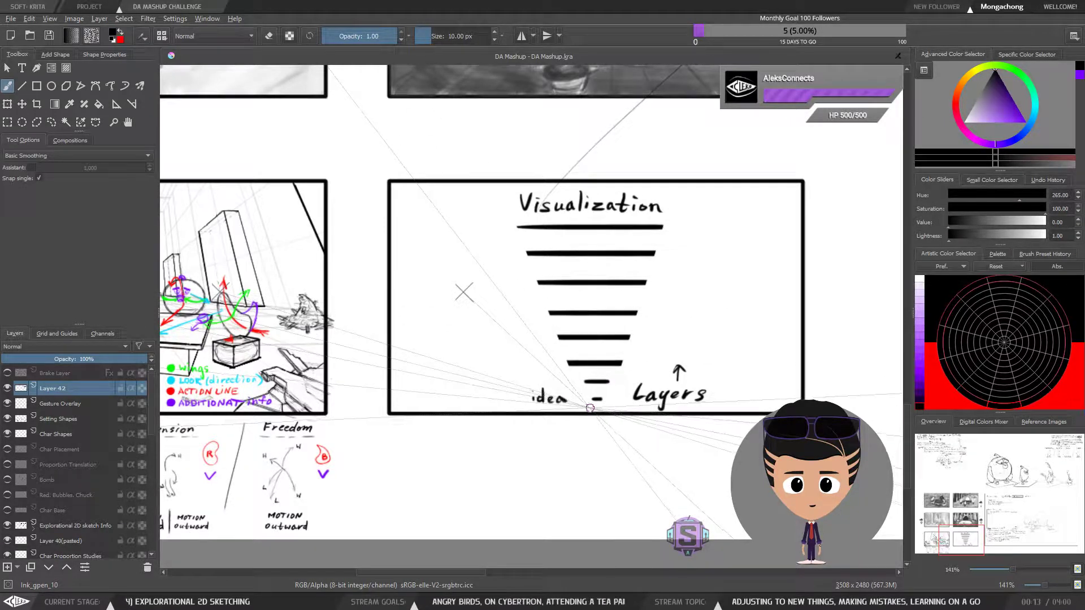
pyautogui.moveTo(589, 408)
pyautogui.mouseDown()
pyautogui.moveTo(534, 441)
pyautogui.moveTo(512, 436)
pyautogui.mouseUp()
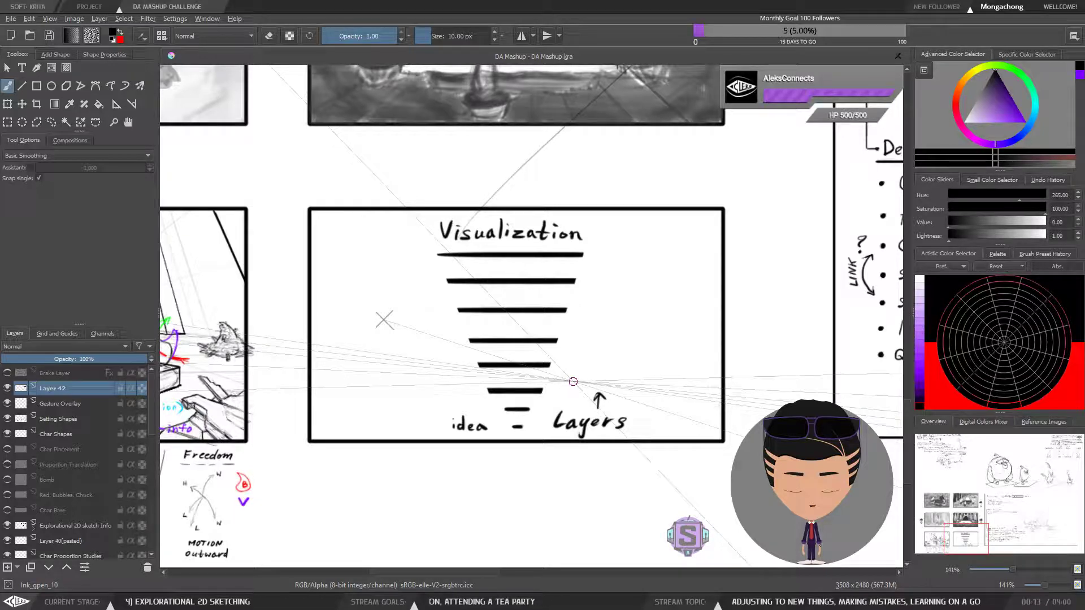
# Circle the lowest dash with an ellipse and change the initial of "idea" to a capital I
pyautogui.scroll(2, 511, 382)
pyautogui.moveTo(526, 492)
pyautogui.mouseDown()
pyautogui.moveTo(557, 460)
pyautogui.moveTo(523, 437)
pyautogui.mouseUp()
pyautogui.hotkey('ctrl', 'z')
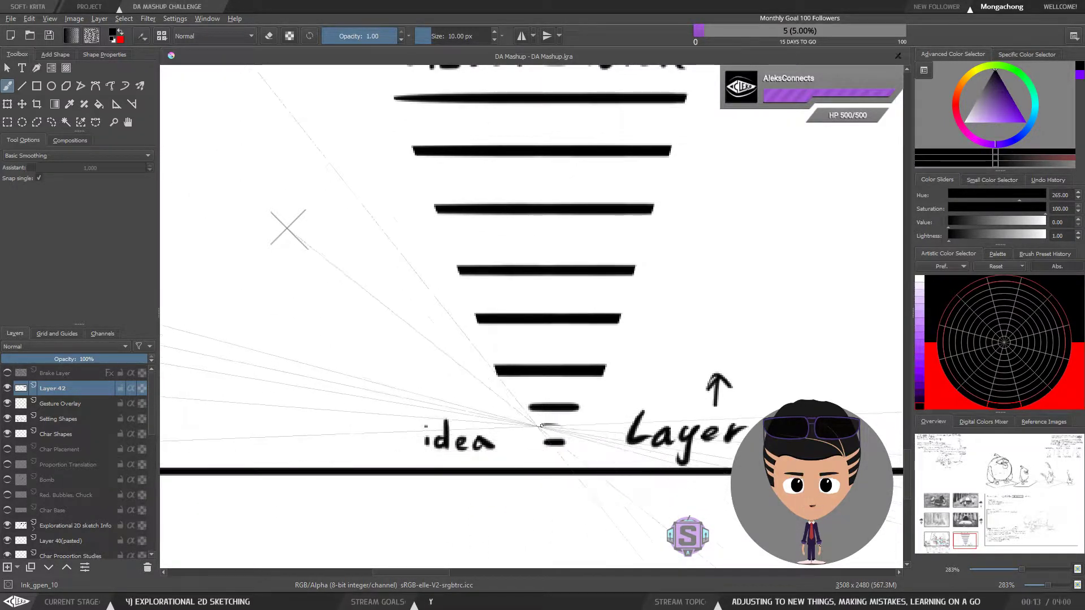
pyautogui.scroll(-1, 620, 390)
pyautogui.scroll(1, 620, 390)
pyautogui.moveTo(626, 420); pyautogui.dragTo(676, 458)
pyautogui.moveTo(476, 463); pyautogui.dragTo(475, 486)
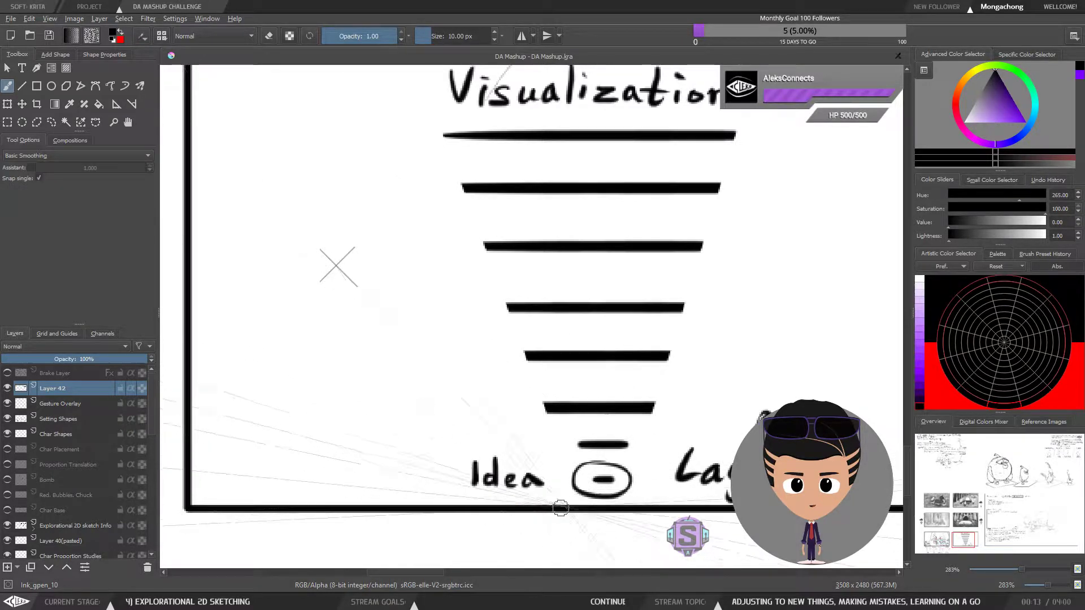
# Hand-letter "Inspiratin /" in front of "Idea" and adjust the spacing of the lettering
pyautogui.moveTo(614, 484); pyautogui.dragTo(690, 466)
pyautogui.moveTo(531, 436); pyautogui.dragTo(504, 479)
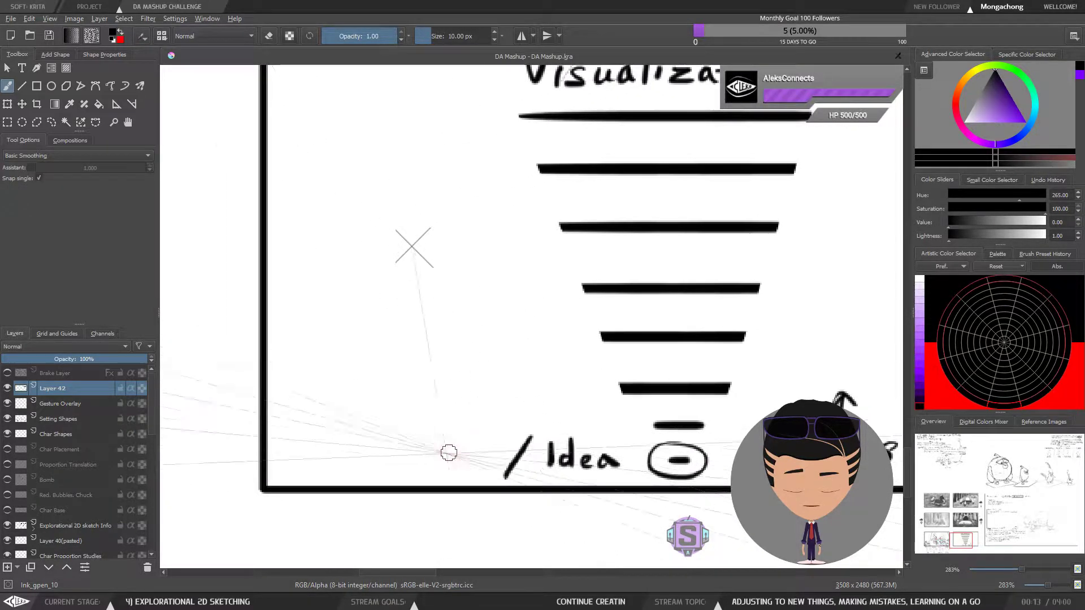
pyautogui.moveTo(347, 439)
pyautogui.mouseDown()
pyautogui.moveTo(347, 463)
pyautogui.moveTo(375, 465)
pyautogui.mouseUp()
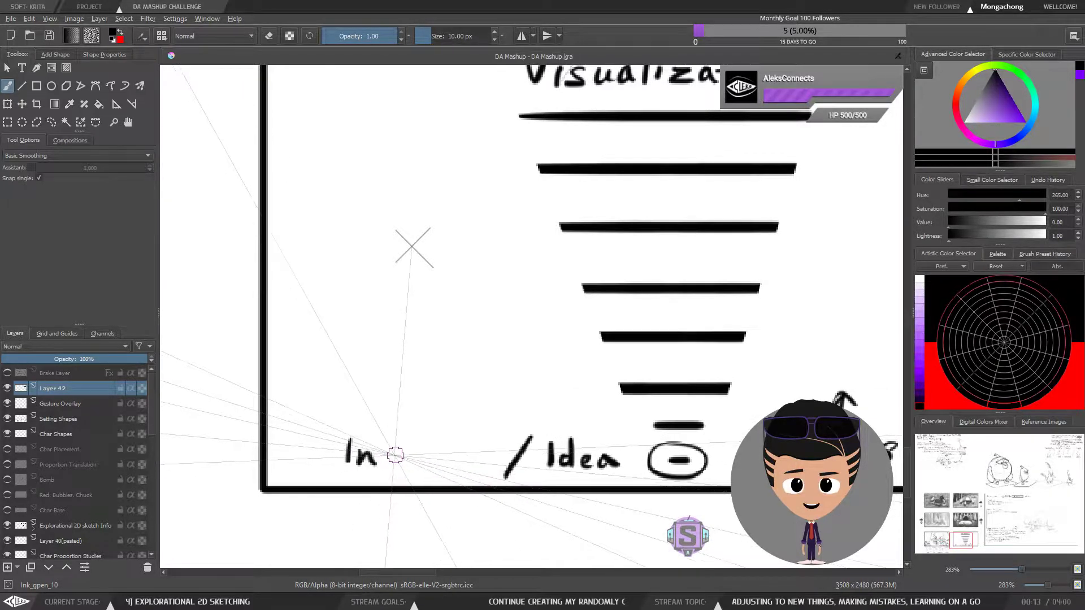
pyautogui.moveTo(350, 435)
pyautogui.mouseDown()
pyautogui.moveTo(349, 479)
pyautogui.moveTo(361, 369)
pyautogui.moveTo(393, 355)
pyautogui.moveTo(347, 467)
pyautogui.moveTo(349, 426)
pyautogui.moveTo(350, 443)
pyautogui.moveTo(385, 456)
pyautogui.moveTo(397, 476)
pyautogui.moveTo(424, 457)
pyautogui.moveTo(478, 459)
pyautogui.moveTo(475, 450)
pyautogui.moveTo(493, 466)
pyautogui.moveTo(507, 441)
pyautogui.moveTo(375, 411)
pyautogui.moveTo(331, 476)
pyautogui.moveTo(393, 489)
pyautogui.moveTo(458, 453)
pyautogui.mouseUp()
pyautogui.hotkey('ctrl', 'z')
pyautogui.hotkey('ctrl', 'z')
pyautogui.press('l')
pyautogui.press('t')
pyautogui.press('b')
pyautogui.hotkey('ctrl', 'shift', 'a')
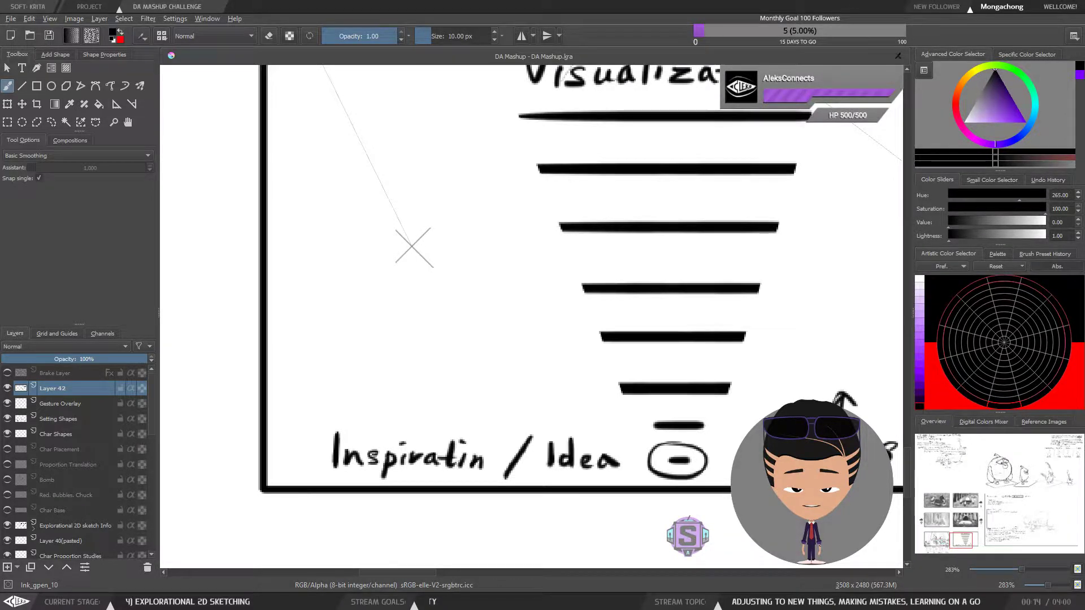
pyautogui.click(422, 360)
pyautogui.hotkey('ctrl', 'z')
pyautogui.moveTo(607, 261); pyautogui.dragTo(577, 324)
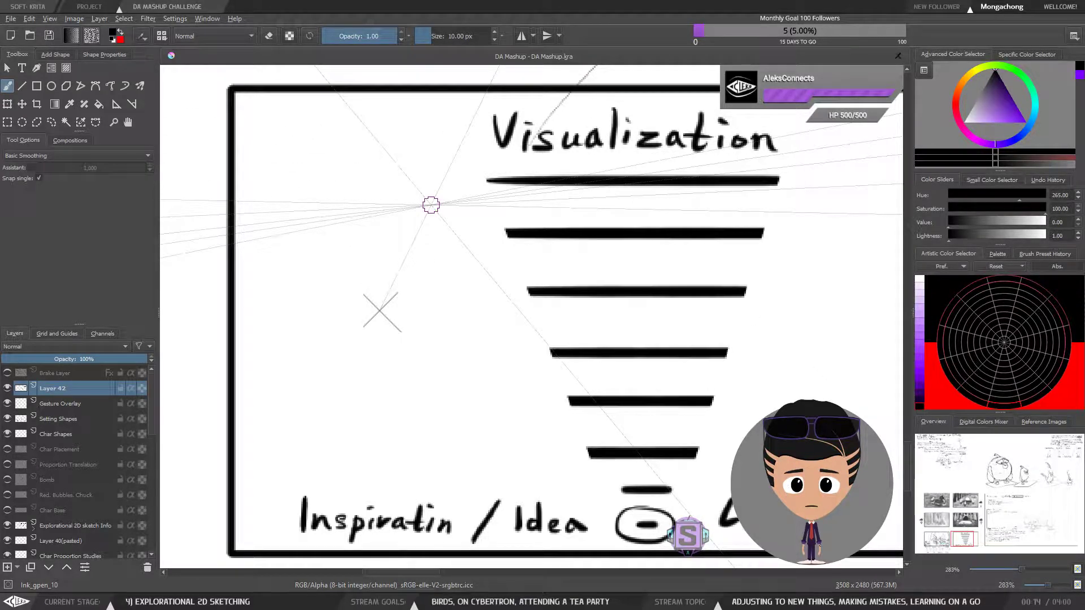
pyautogui.moveTo(388, 283); pyautogui.dragTo(382, 339)
pyautogui.hotkey('ctrl', 'z')
pyautogui.hotkey('ctrl', '-')
pyautogui.hotkey('ctrl', '-')
pyautogui.hotkey('ctrl', '+')
pyautogui.hotkey('ctrl', '+')
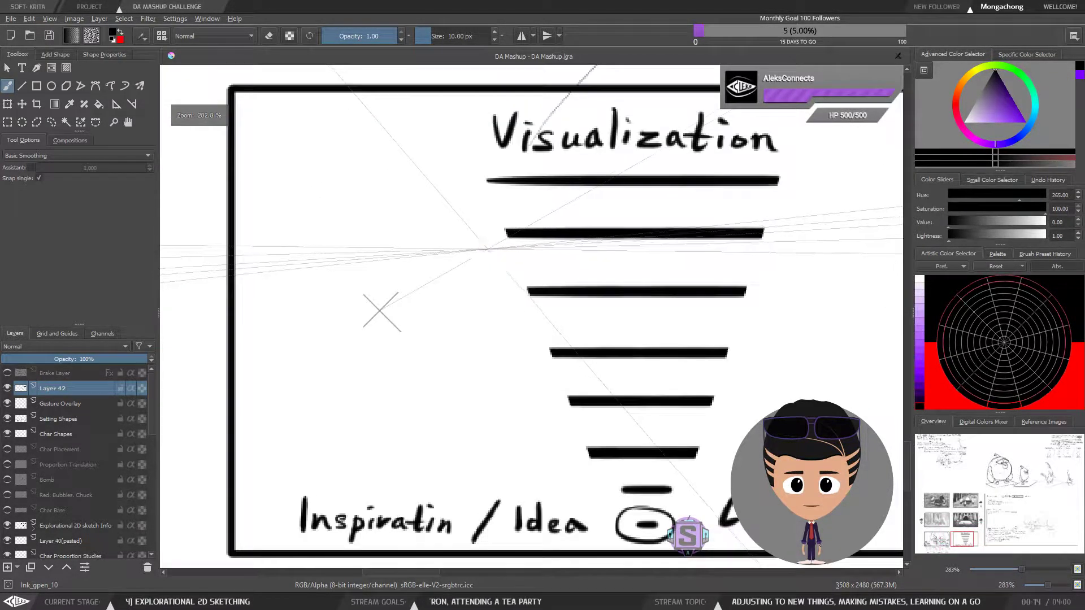
pyautogui.moveTo(453, 368); pyautogui.dragTo(434, 325)
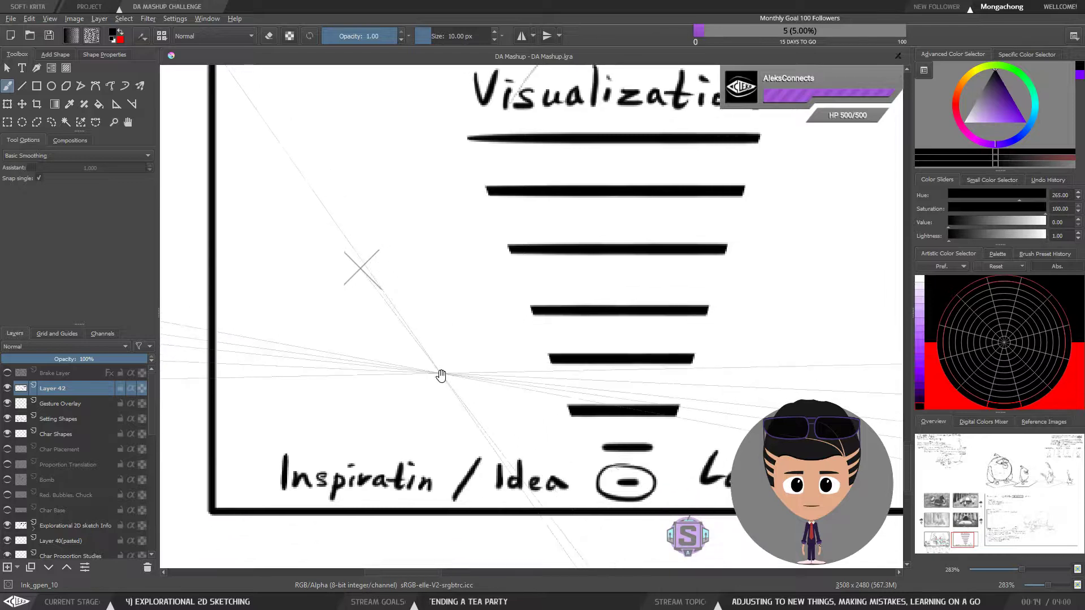
pyautogui.moveTo(450, 365); pyautogui.dragTo(428, 368)
pyautogui.hotkey('ctrl', '-')
pyautogui.hotkey('ctrl', '-')
pyautogui.moveTo(537, 376); pyautogui.dragTo(490, 409)
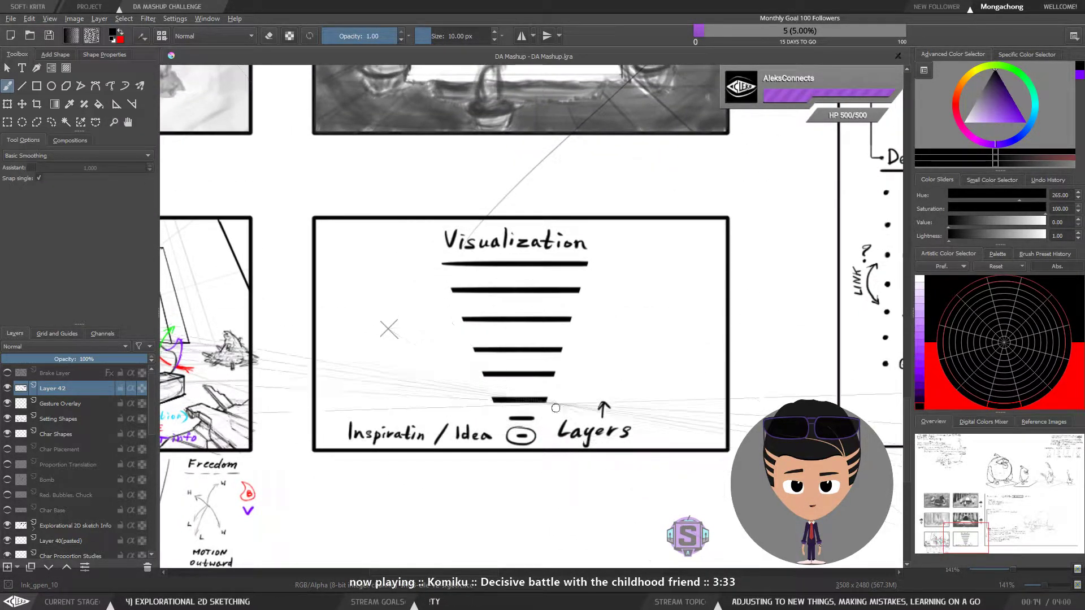
# Hand-letter the label "Final Work" to the left of the uppermost line
pyautogui.moveTo(589, 299); pyautogui.dragTo(673, 299)
pyautogui.hotkey('ctrl', '+')
pyautogui.hotkey('ctrl', '+')
pyautogui.moveTo(445, 294); pyautogui.dragTo(540, 320)
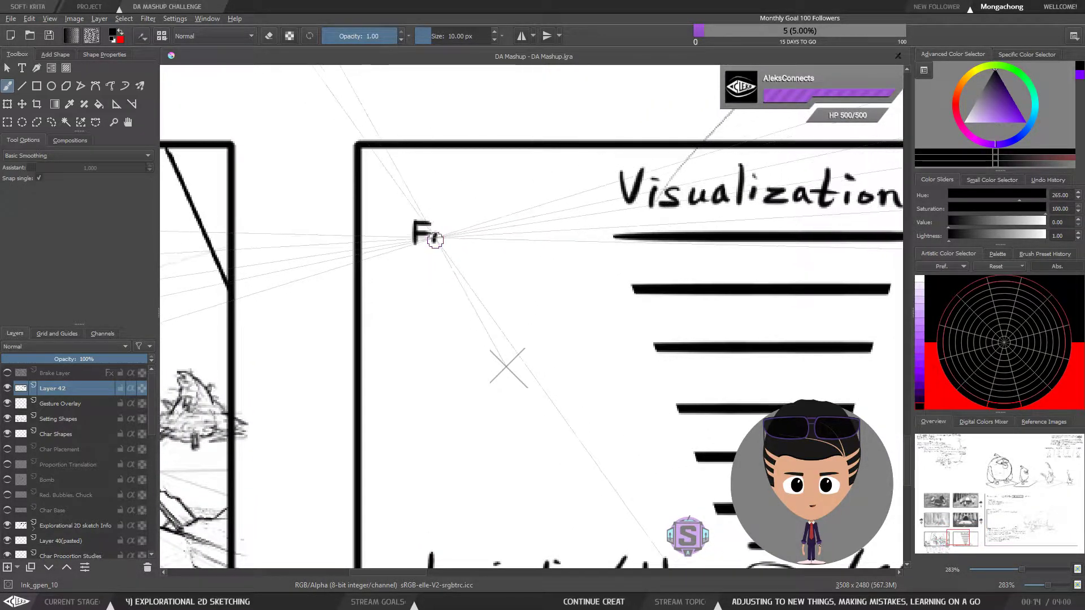
pyautogui.moveTo(447, 237)
pyautogui.mouseDown()
pyautogui.moveTo(476, 218)
pyautogui.moveTo(523, 235)
pyautogui.moveTo(495, 229)
pyautogui.moveTo(519, 223)
pyautogui.moveTo(540, 240)
pyautogui.mouseUp()
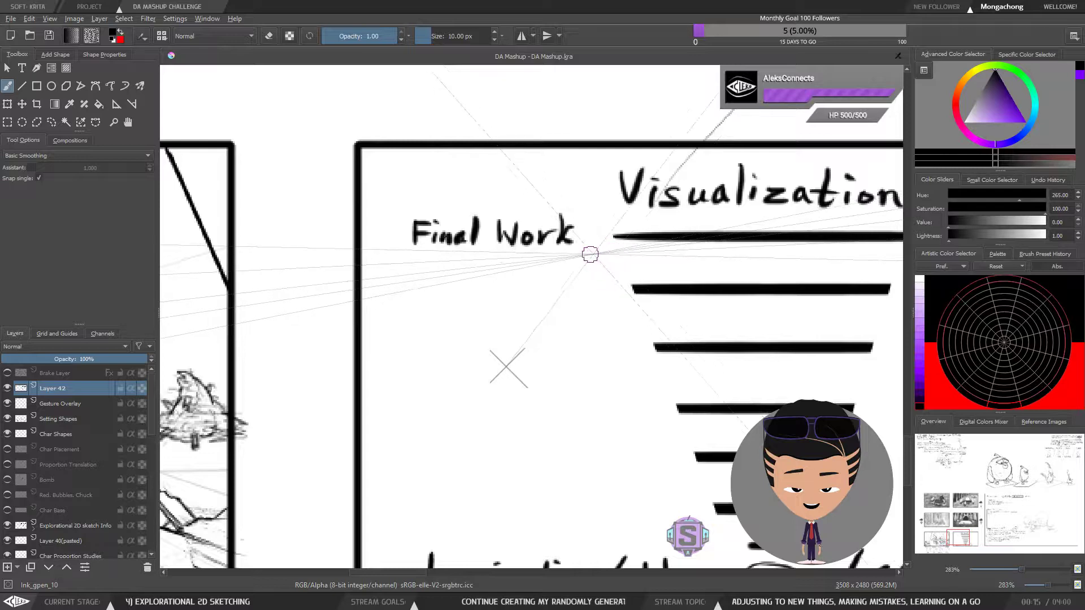
pyautogui.hotkey('ctrl', '-')
pyautogui.hotkey('ctrl', '-')
pyautogui.moveTo(637, 328); pyautogui.dragTo(561, 275)
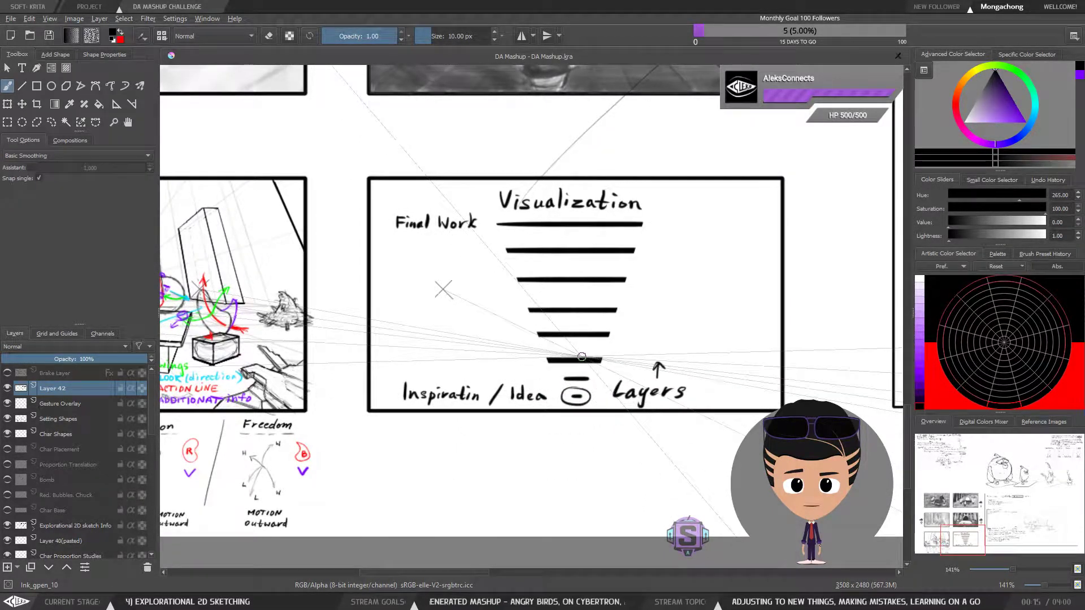
pyautogui.moveTo(564, 417); pyautogui.dragTo(562, 422)
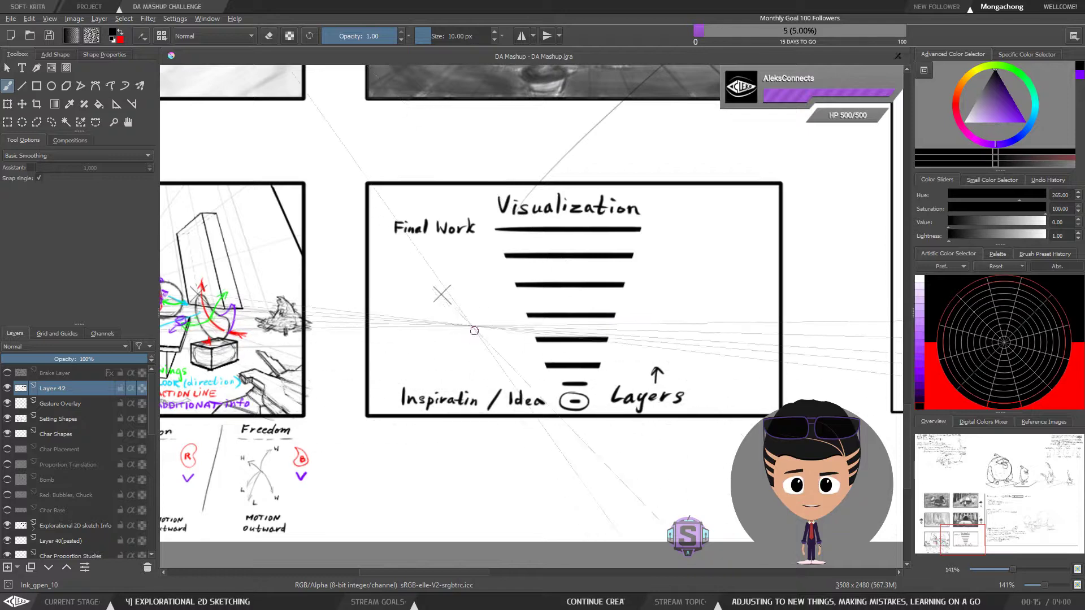
pyautogui.moveTo(457, 277); pyautogui.dragTo(484, 374)
pyautogui.hotkey('ctrl', 'z')
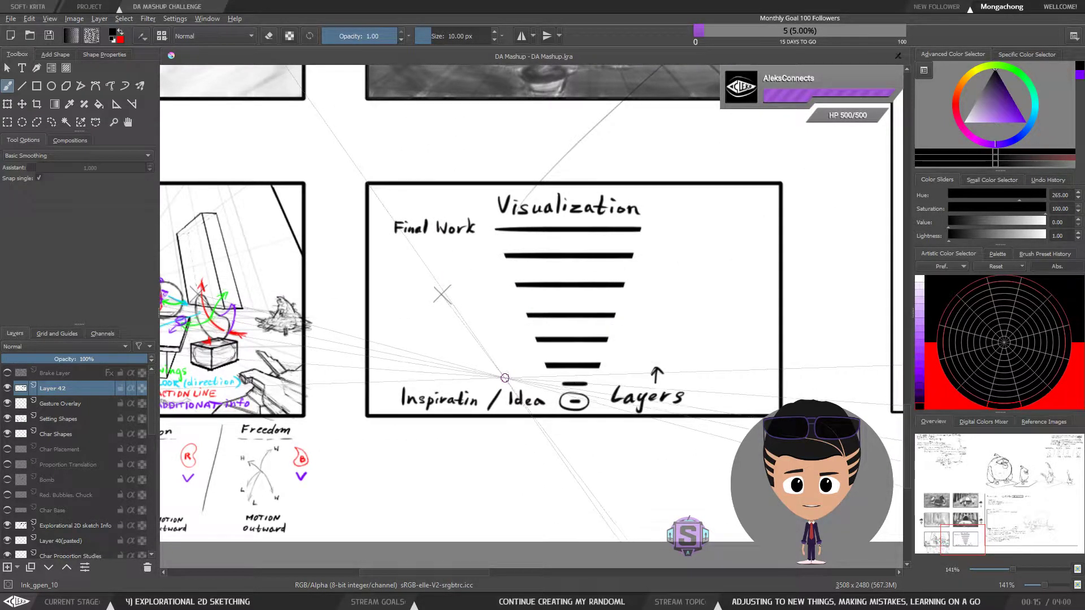
# Select the "Inspiratin / Idea" lettering and scale it down slightly beside the circled dash
pyautogui.moveTo(469, 249); pyautogui.dragTo(497, 372)
pyautogui.hotkey('ctrl', 'z')
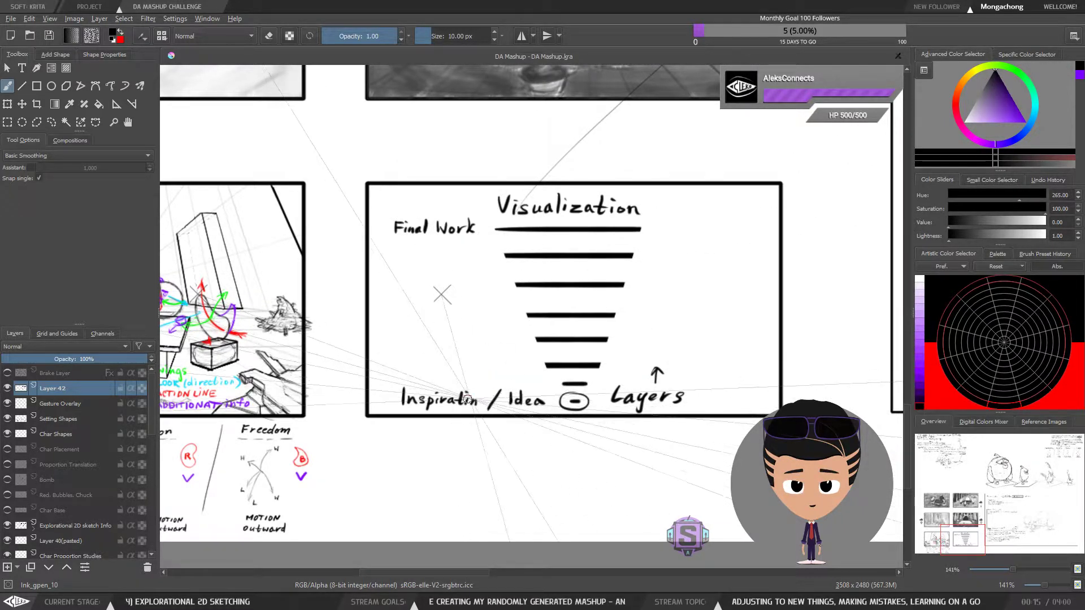
pyautogui.press('l')
pyautogui.moveTo(552, 409)
pyautogui.mouseDown()
pyautogui.moveTo(511, 377)
pyautogui.moveTo(427, 377)
pyautogui.moveTo(388, 404)
pyautogui.moveTo(429, 421)
pyautogui.mouseUp()
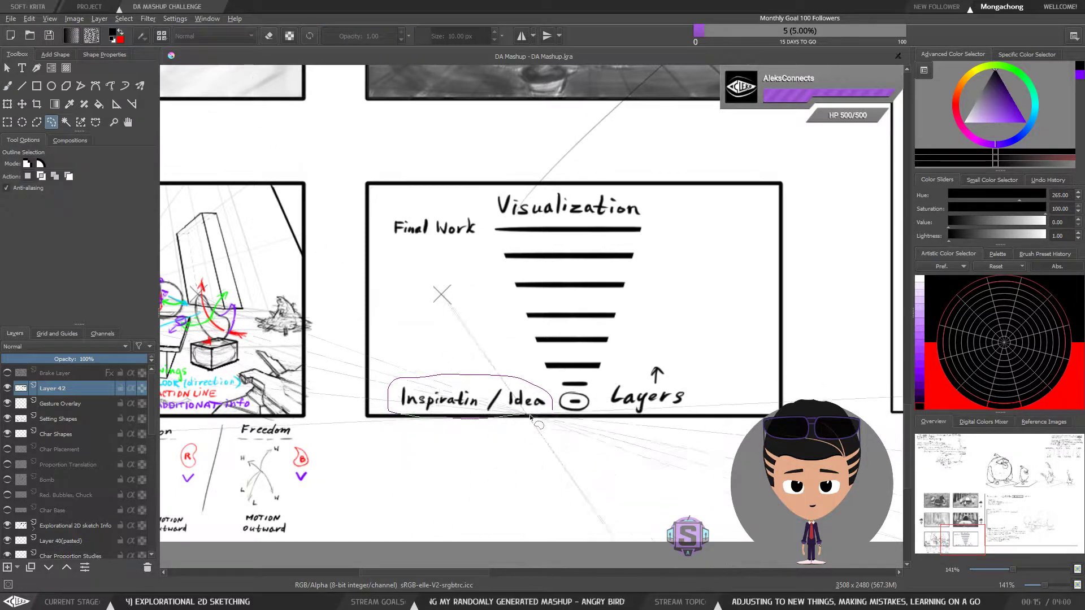
pyautogui.hotkey('ctrl', 't')
pyautogui.moveTo(552, 375); pyautogui.dragTo(517, 399)
pyautogui.press('Return')
pyautogui.press('b')
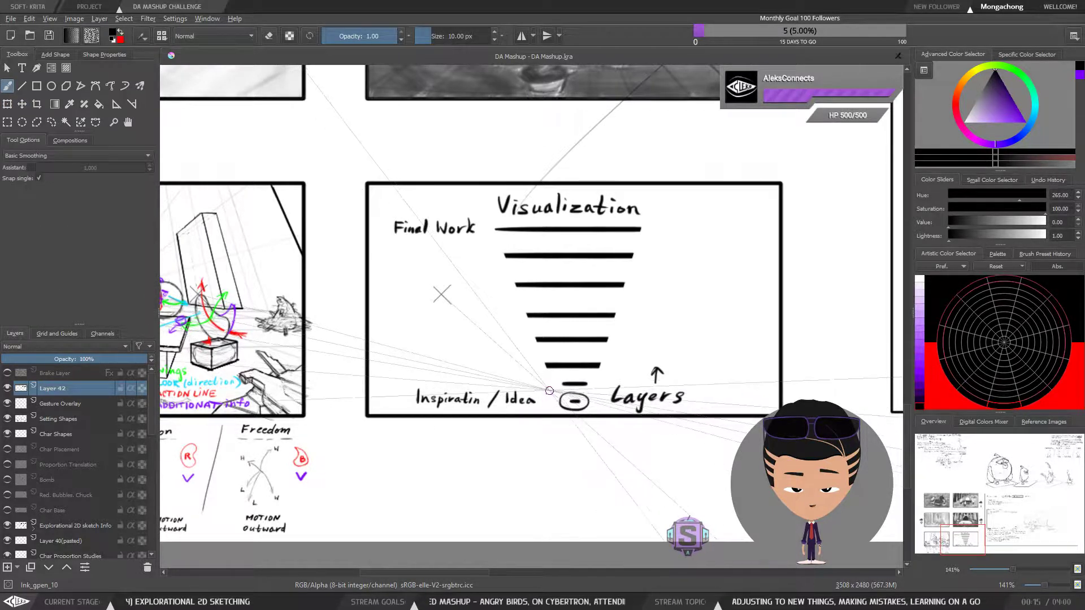
# Draw a small arrow from the "Layers" label pointing to the circled dash
pyautogui.moveTo(213, 344); pyautogui.dragTo(491, 352)
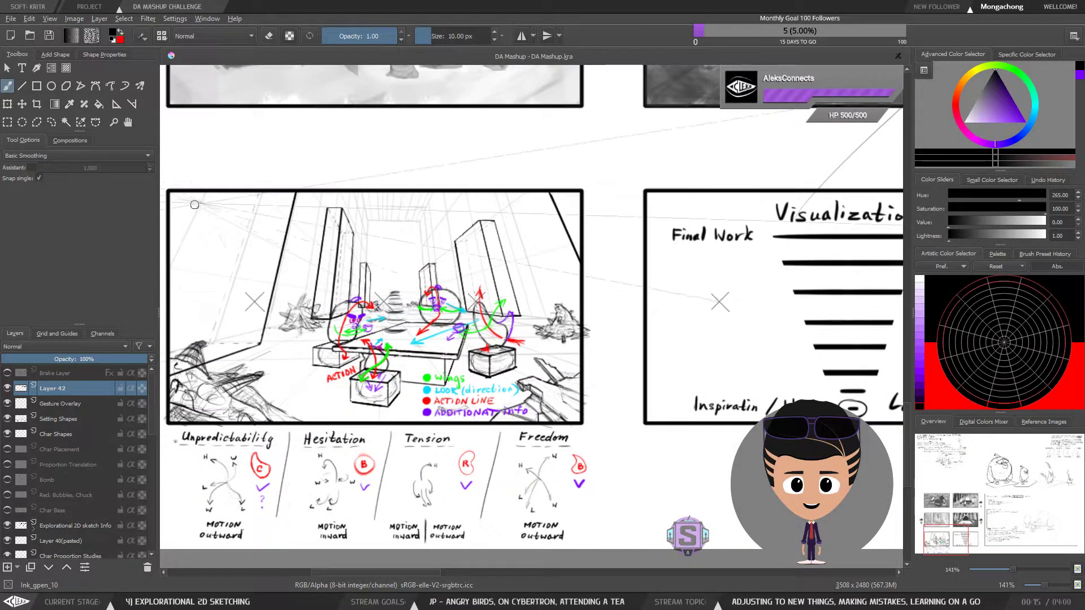
pyautogui.moveTo(568, 358); pyautogui.dragTo(575, 364)
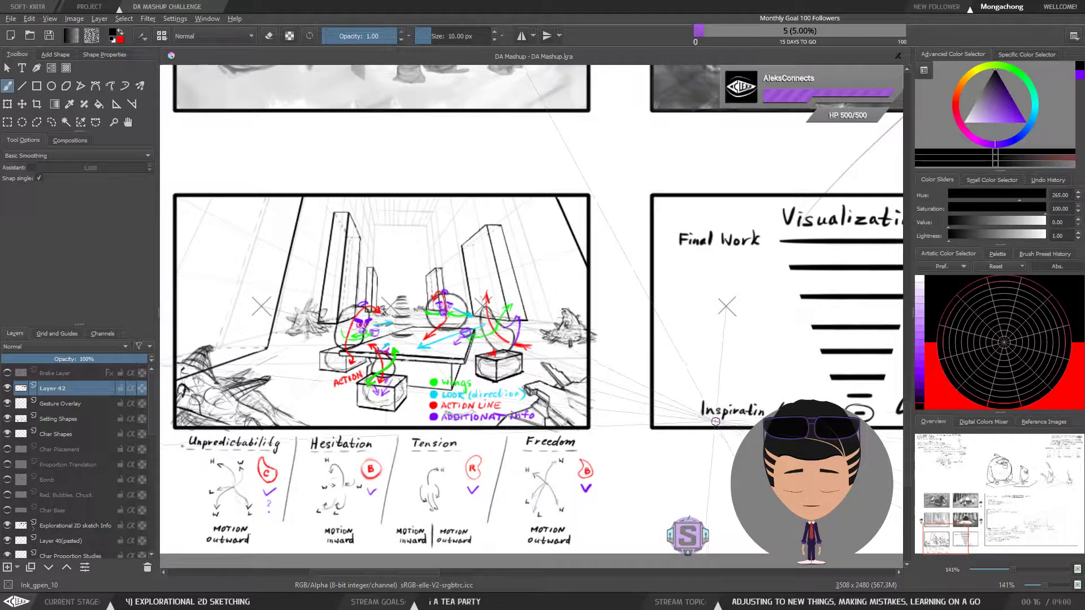
pyautogui.moveTo(752, 388); pyautogui.dragTo(683, 388)
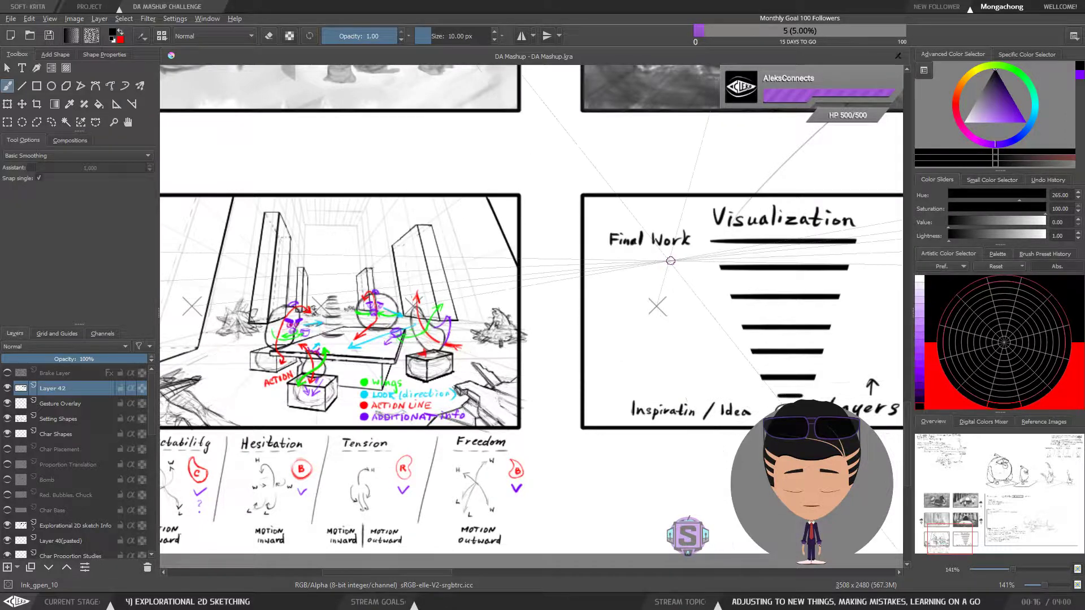
pyautogui.moveTo(703, 404)
pyautogui.mouseDown()
pyautogui.moveTo(610, 407)
pyautogui.moveTo(775, 412)
pyautogui.moveTo(768, 382)
pyautogui.moveTo(763, 408)
pyautogui.moveTo(807, 436)
pyautogui.moveTo(501, 436)
pyautogui.mouseUp()
pyautogui.hotkey('ctrl', '+')
pyautogui.hotkey('ctrl', '+')
pyautogui.moveTo(554, 383)
pyautogui.mouseDown()
pyautogui.moveTo(607, 372)
pyautogui.moveTo(574, 407)
pyautogui.moveTo(562, 402)
pyautogui.mouseUp()
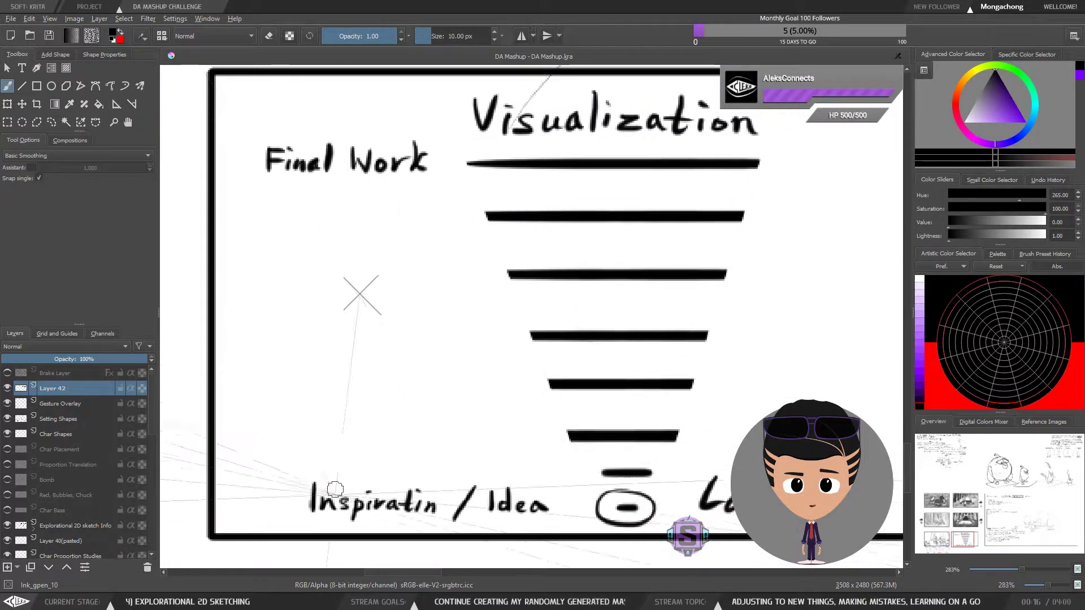
pyautogui.moveTo(766, 467); pyautogui.dragTo(704, 422)
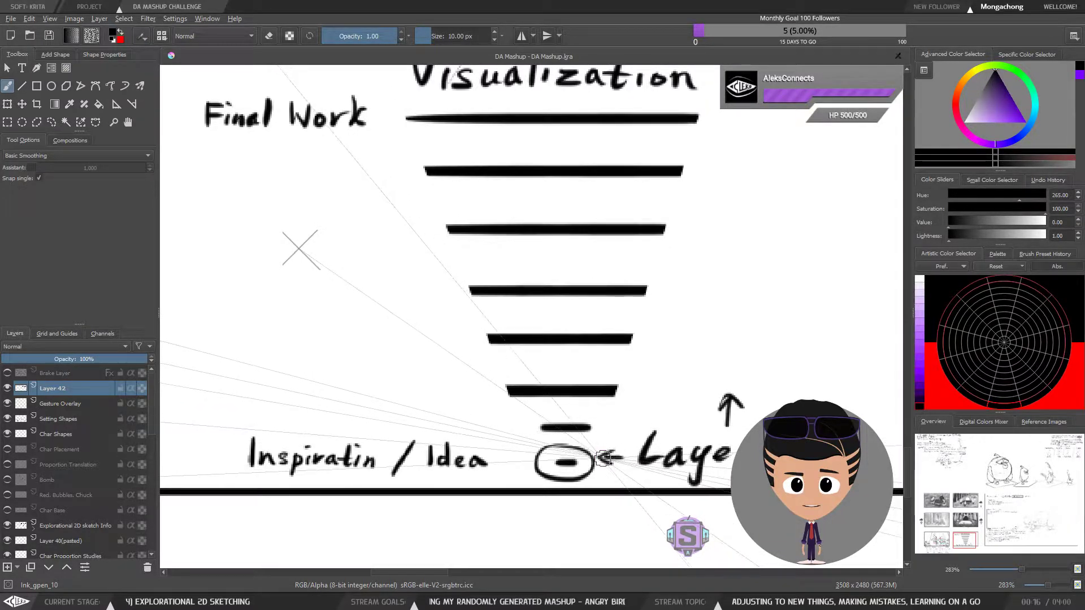
pyautogui.moveTo(616, 454)
pyautogui.mouseDown()
pyautogui.moveTo(582, 507)
pyautogui.moveTo(649, 489)
pyautogui.moveTo(610, 480)
pyautogui.mouseUp()
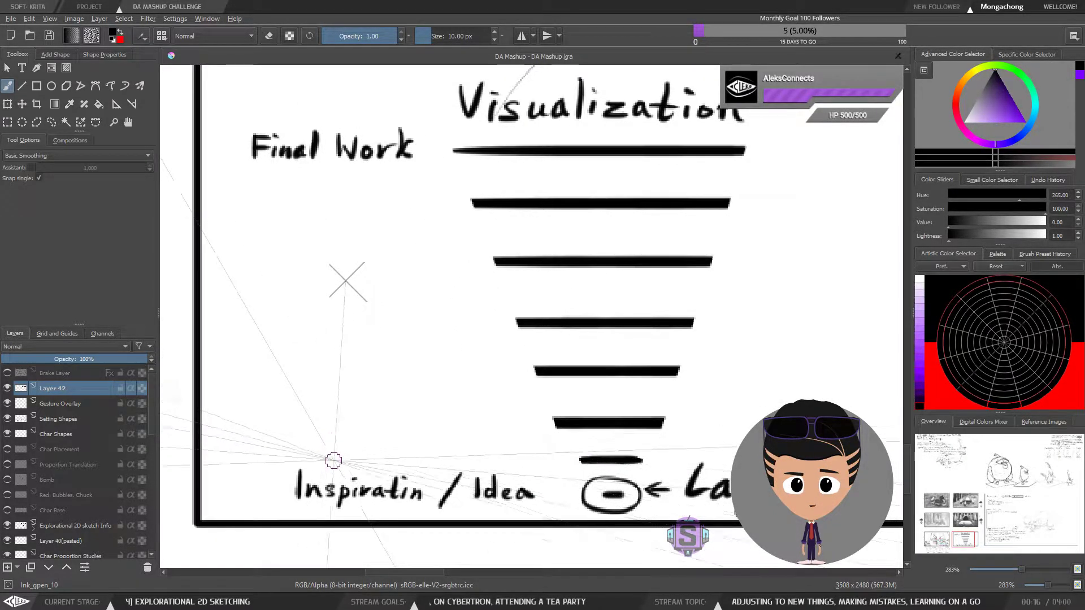
# Try to draw a long curved arrow rising from "Inspiratin / Idea" to "Final Work"
pyautogui.moveTo(291, 399); pyautogui.dragTo(249, 181)
pyautogui.hotkey('ctrl', 'z')
pyautogui.moveTo(485, 445)
pyautogui.mouseDown()
pyautogui.moveTo(375, 262)
pyautogui.moveTo(366, 195)
pyautogui.moveTo(400, 219)
pyautogui.mouseUp()
pyautogui.moveTo(433, 267); pyautogui.dragTo(320, 343)
pyautogui.moveTo(323, 289); pyautogui.dragTo(495, 371)
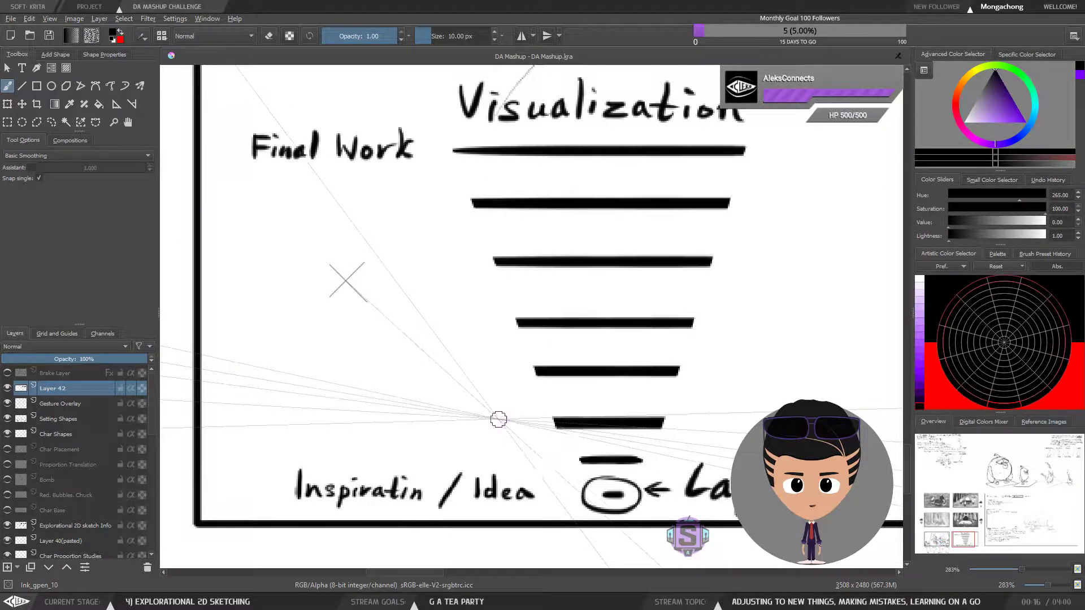
pyautogui.hotkey('ctrl', '-')
pyautogui.hotkey('ctrl', '-')
pyautogui.moveTo(473, 408)
pyautogui.mouseDown()
pyautogui.moveTo(756, 388)
pyautogui.moveTo(601, 416)
pyautogui.moveTo(531, 409)
pyautogui.moveTo(483, 418)
pyautogui.moveTo(487, 298)
pyautogui.mouseUp()
pyautogui.hotkey('ctrl', 'z')
pyautogui.moveTo(509, 361)
pyautogui.mouseDown()
pyautogui.moveTo(492, 275)
pyautogui.moveTo(509, 287)
pyautogui.mouseUp()
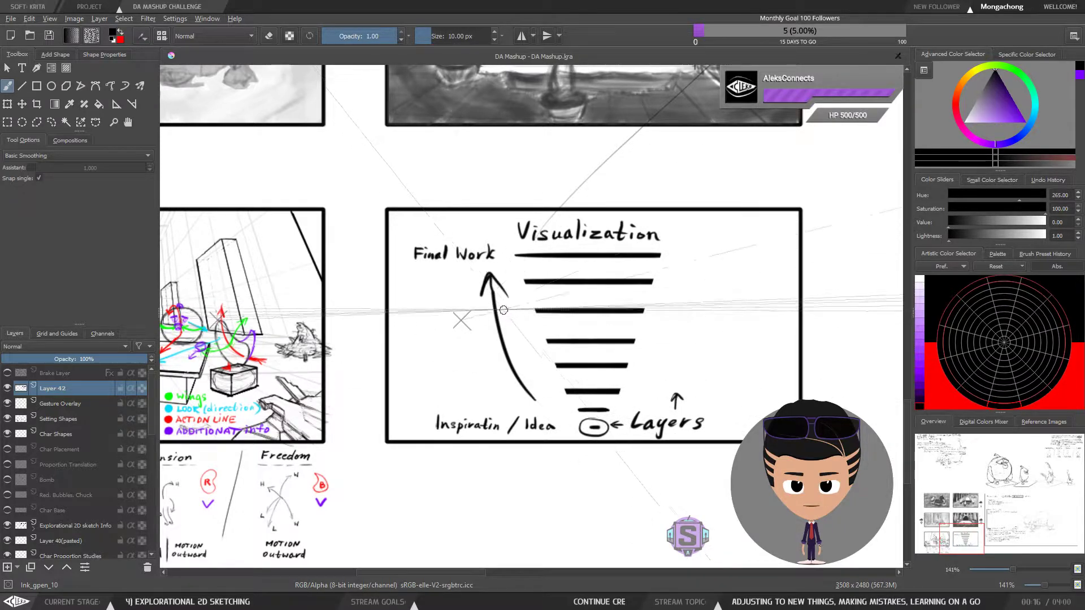
pyautogui.hotkey('ctrl', 'z')
pyautogui.hotkey('ctrl', 'z')
# Try to connect "Idea" to "Final Work" with a chain of curved strokes beside the layer lines
pyautogui.moveTo(540, 403)
pyautogui.mouseDown()
pyautogui.moveTo(490, 275)
pyautogui.moveTo(497, 292)
pyautogui.mouseUp()
pyautogui.hotkey('ctrl', 'z')
pyautogui.hotkey('ctrl', 'z')
pyautogui.hotkey('ctrl', 'z')
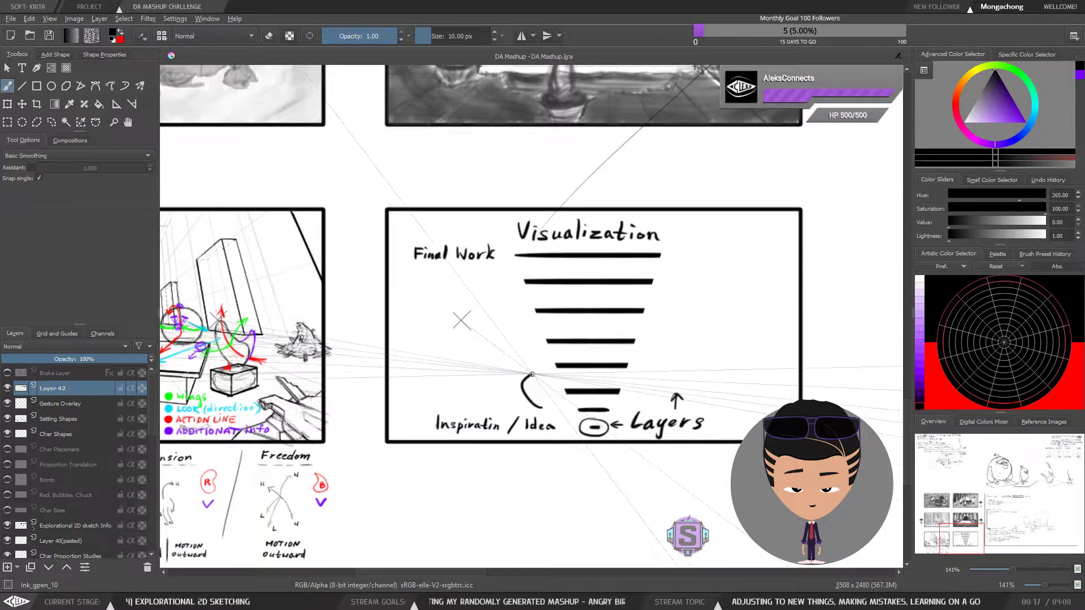
pyautogui.moveTo(530, 366); pyautogui.dragTo(528, 310)
pyautogui.hotkey('ctrl', 'z')
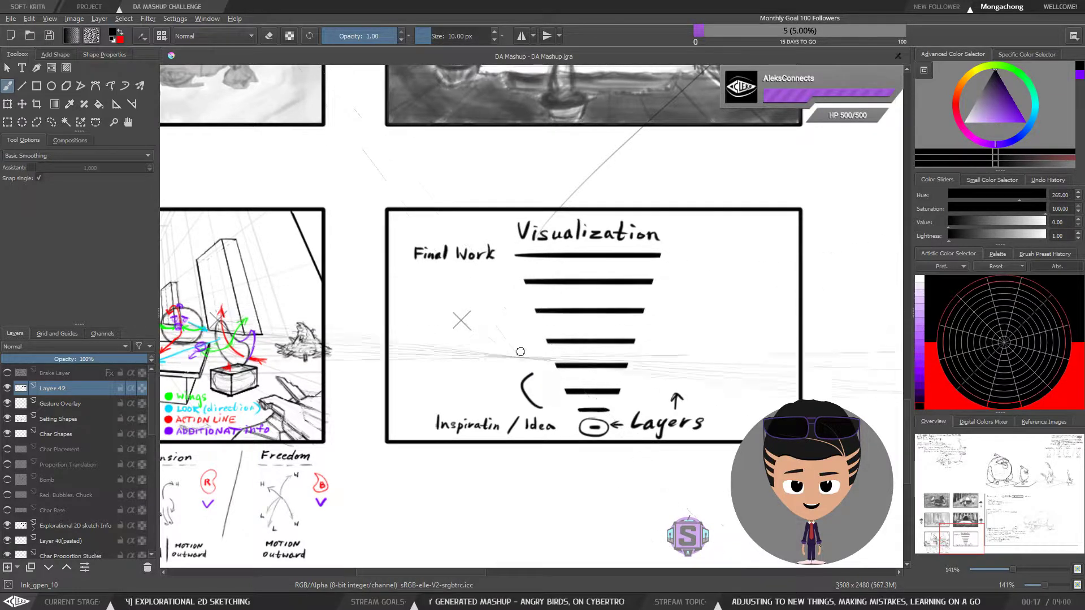
pyautogui.moveTo(531, 364); pyautogui.dragTo(495, 269)
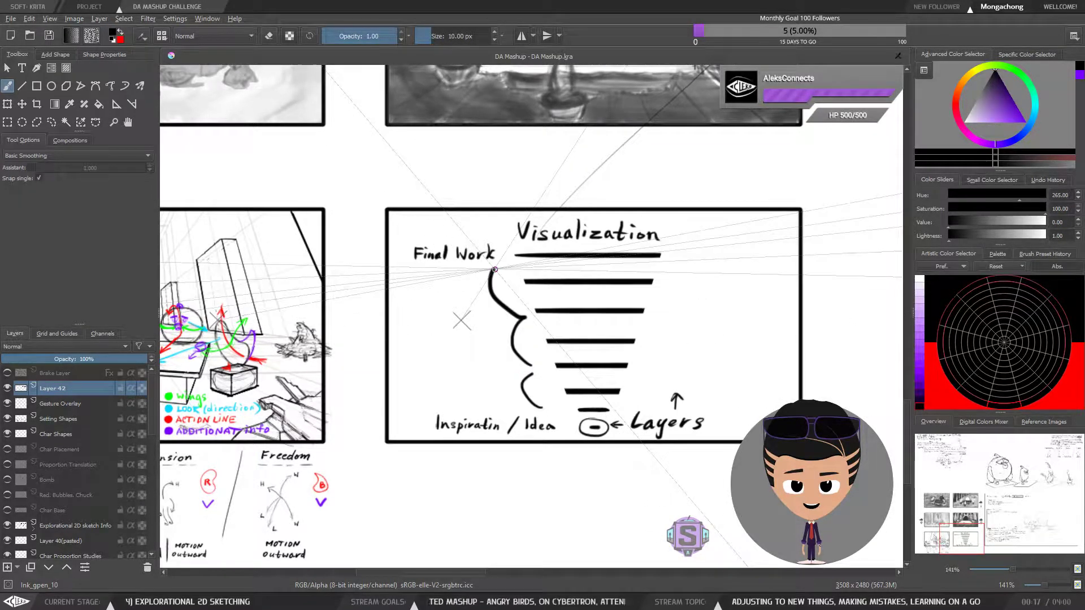
pyautogui.hotkey('ctrl', 'z')
pyautogui.hotkey('ctrl', 'z')
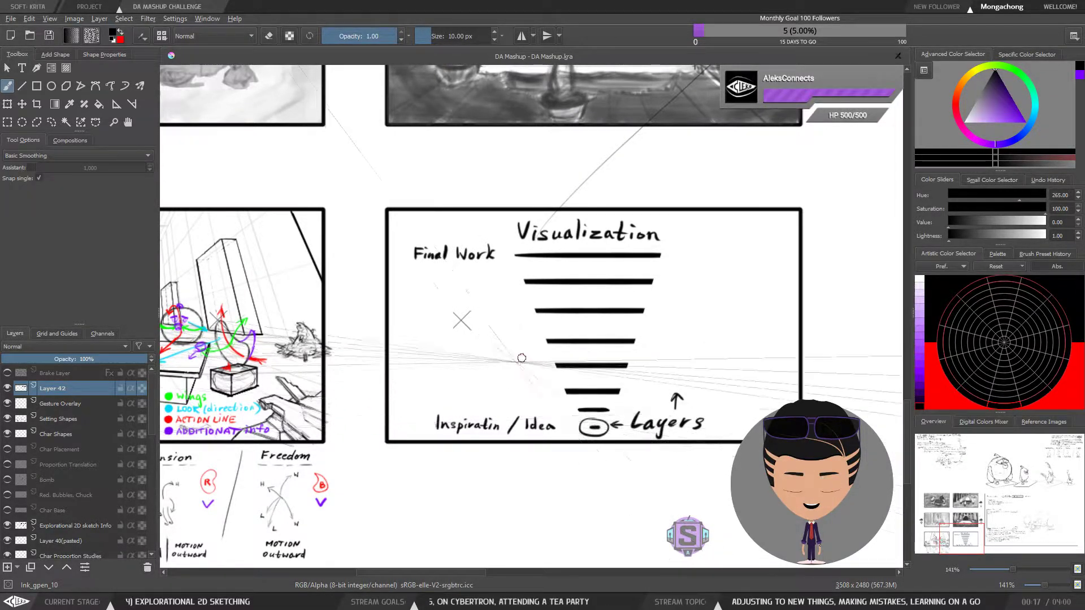
# Draw a plus sign in front of each of the seven layer lines above the circled dash
pyautogui.moveTo(552, 430)
pyautogui.mouseDown()
pyautogui.moveTo(565, 421)
pyautogui.moveTo(558, 448)
pyautogui.moveTo(582, 415)
pyautogui.mouseUp()
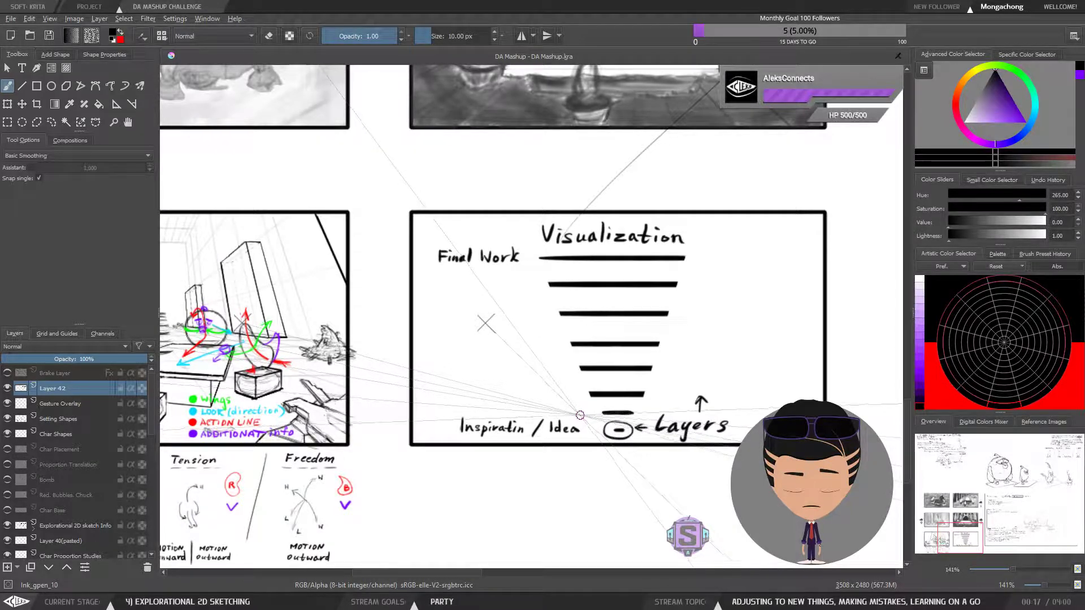
pyautogui.moveTo(564, 414); pyautogui.dragTo(556, 428)
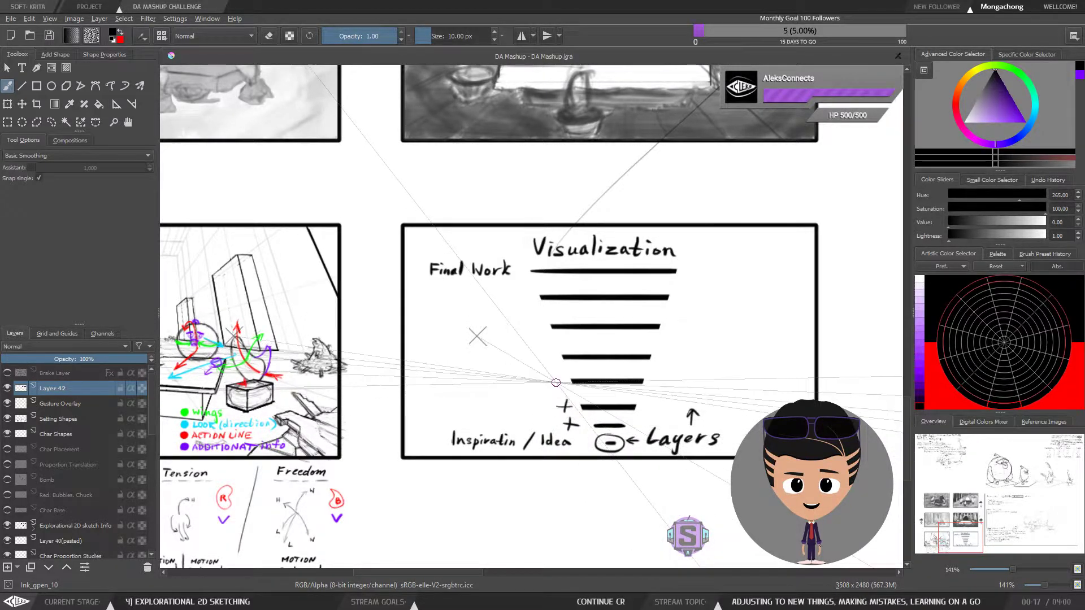
pyautogui.moveTo(555, 375)
pyautogui.mouseDown()
pyautogui.moveTo(556, 391)
pyautogui.moveTo(553, 358)
pyautogui.moveTo(546, 366)
pyautogui.mouseUp()
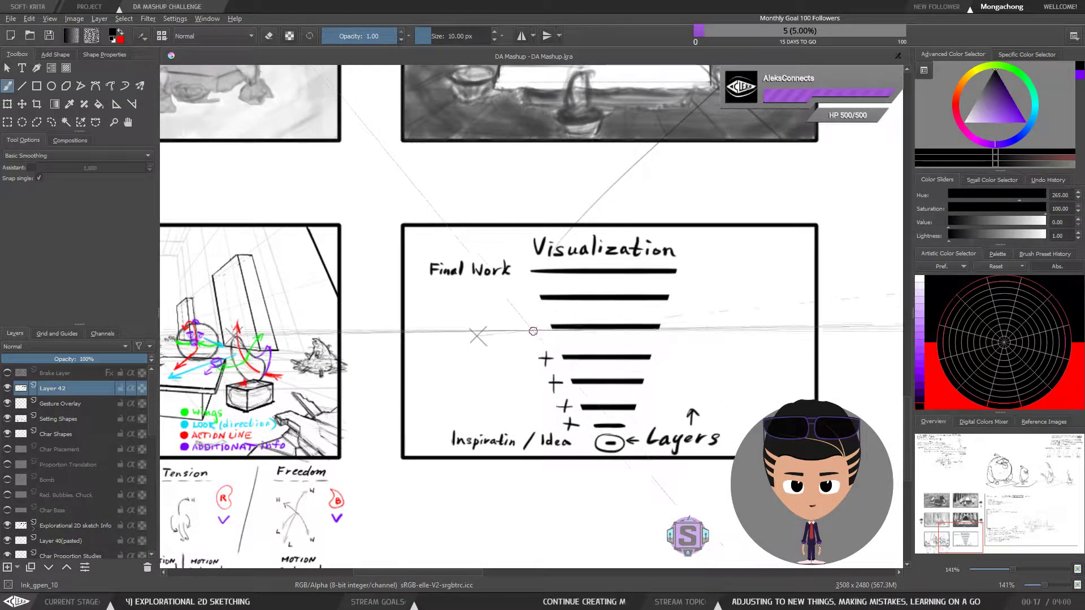
pyautogui.moveTo(529, 329)
pyautogui.mouseDown()
pyautogui.moveTo(542, 329)
pyautogui.moveTo(535, 337)
pyautogui.mouseUp()
pyautogui.moveTo(517, 300)
pyautogui.mouseDown()
pyautogui.moveTo(531, 300)
pyautogui.moveTo(524, 306)
pyautogui.moveTo(528, 278)
pyautogui.moveTo(521, 284)
pyautogui.mouseUp()
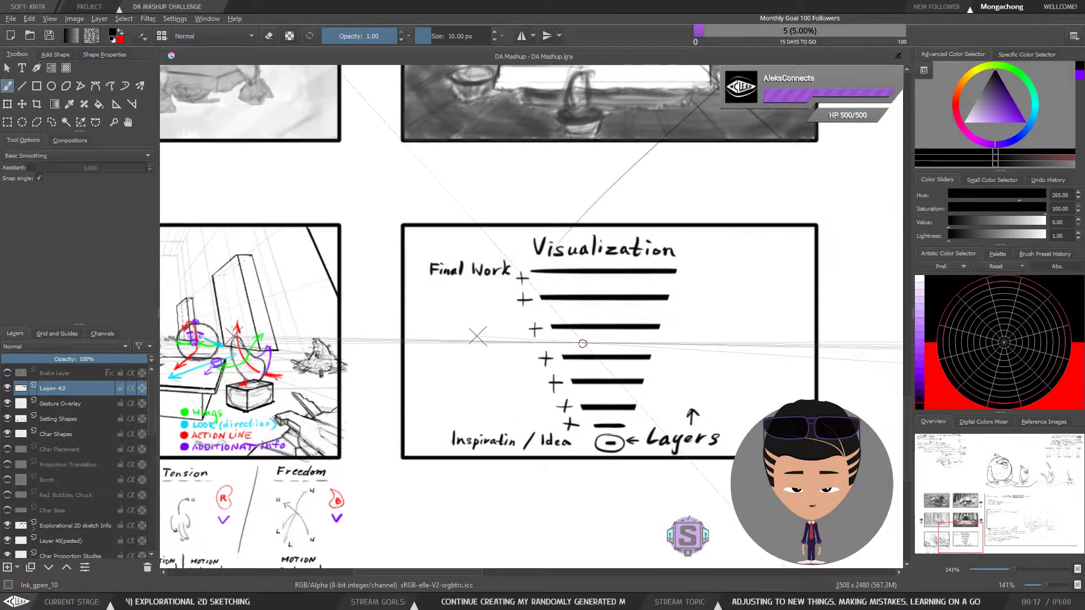
# Examine the handwritten Character, Setting, Scenario and Story notes at the start of the canvas
pyautogui.moveTo(572, 417); pyautogui.dragTo(657, 357)
pyautogui.scroll(-2, 657, 357)
pyautogui.moveTo(492, 257); pyautogui.dragTo(409, 493)
pyautogui.moveTo(644, 303); pyautogui.dragTo(414, 476)
pyautogui.moveTo(433, 214); pyautogui.dragTo(724, 438)
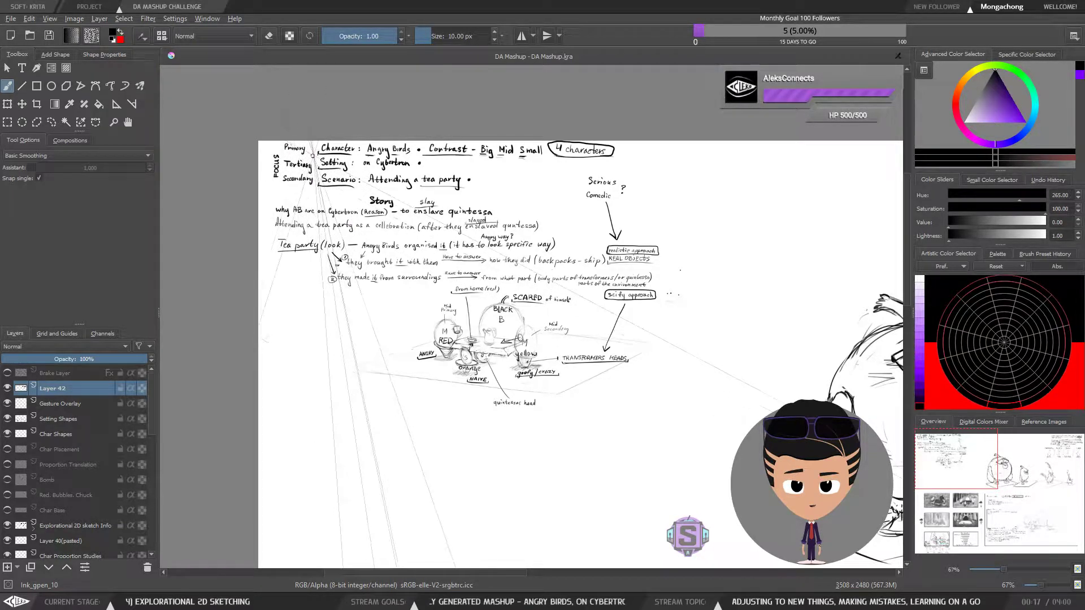
pyautogui.scroll(2, 342, 145)
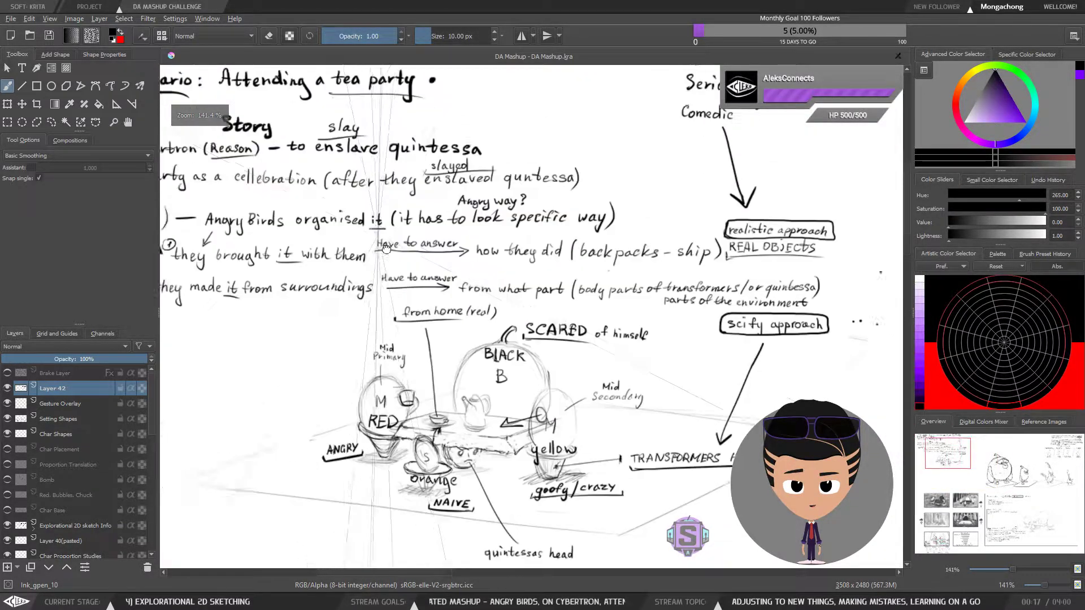
pyautogui.moveTo(364, 268); pyautogui.dragTo(380, 261)
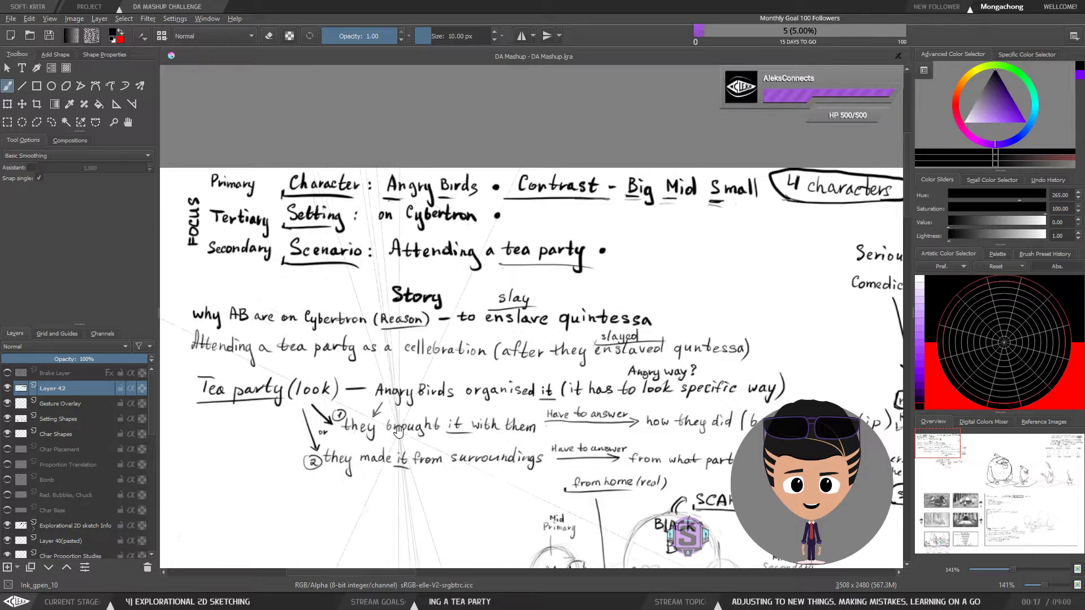
pyautogui.moveTo(403, 446); pyautogui.dragTo(394, 382)
pyautogui.moveTo(481, 458); pyautogui.dragTo(471, 416)
pyautogui.press('-')
pyautogui.press('-')
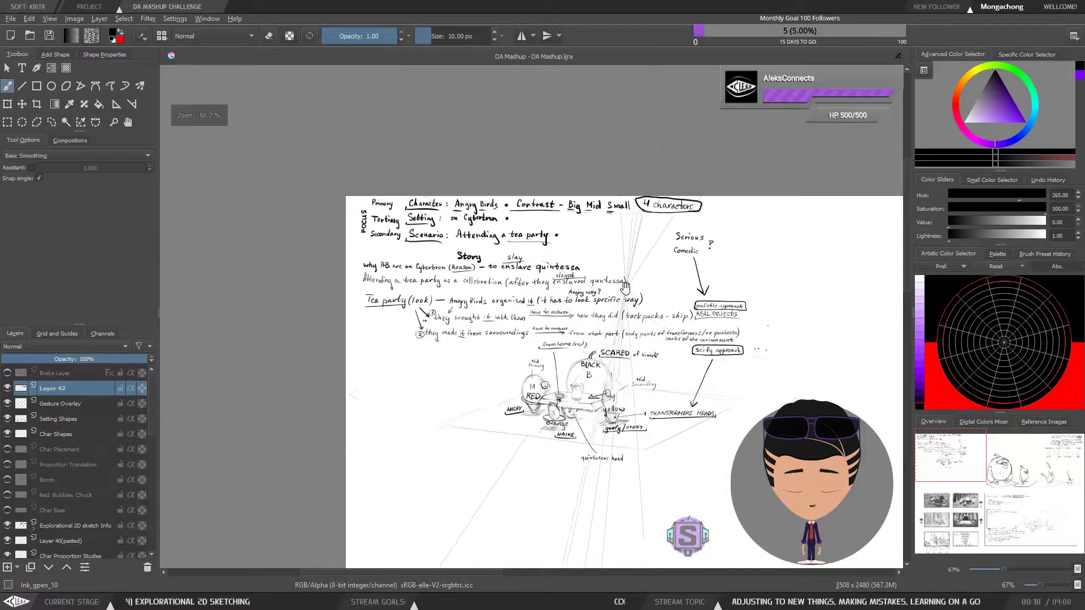
pyautogui.moveTo(629, 330); pyautogui.dragTo(596, 319)
pyautogui.press('+')
pyautogui.press('+')
pyautogui.moveTo(543, 358)
pyautogui.mouseDown()
pyautogui.moveTo(763, 389)
pyautogui.moveTo(667, 393)
pyautogui.moveTo(680, 404)
pyautogui.moveTo(676, 366)
pyautogui.mouseUp()
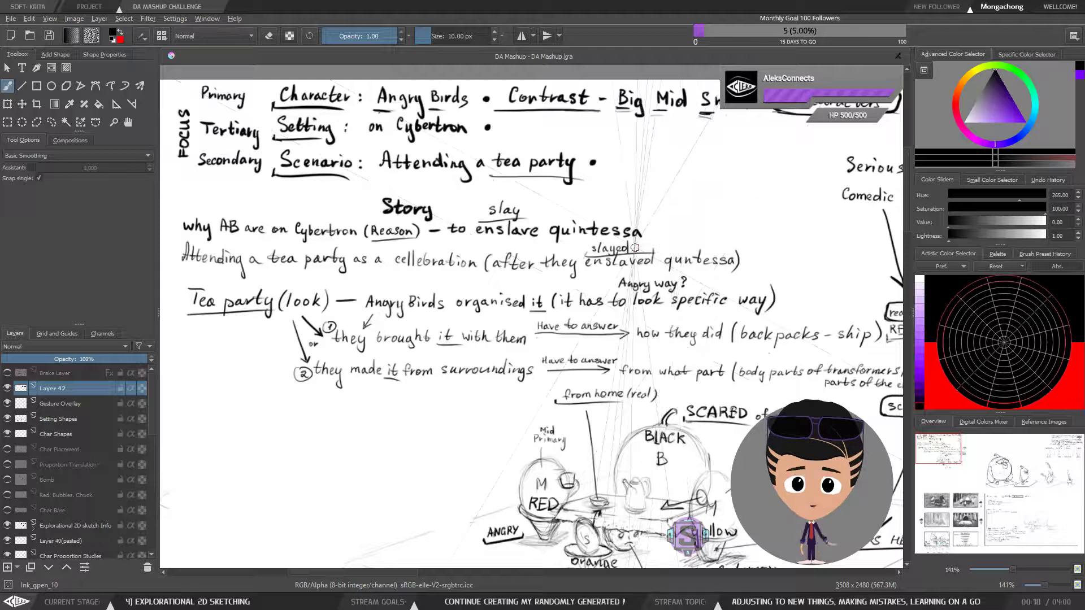
# Look over the tea party thumbnail and the surrounding planning notes and drawings
pyautogui.hotkey('ctrl', '-')
pyautogui.hotkey('ctrl', '-')
pyautogui.moveTo(634, 409); pyautogui.dragTo(536, 392)
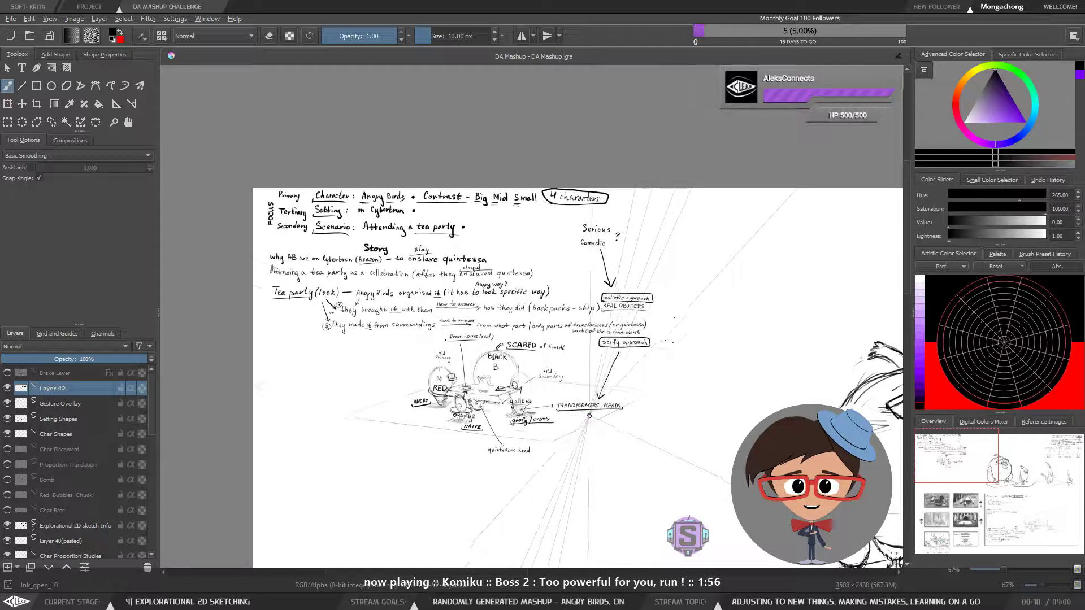
pyautogui.moveTo(579, 434); pyautogui.dragTo(625, 392)
pyautogui.moveTo(605, 478); pyautogui.dragTo(541, 322)
pyautogui.moveTo(556, 487); pyautogui.dragTo(547, 314)
pyautogui.moveTo(558, 548); pyautogui.dragTo(553, 334)
pyautogui.moveTo(555, 426)
pyautogui.mouseDown()
pyautogui.moveTo(558, 414)
pyautogui.moveTo(540, 538)
pyautogui.mouseUp()
pyautogui.moveTo(497, 193)
pyautogui.mouseDown()
pyautogui.moveTo(506, 368)
pyautogui.moveTo(533, 480)
pyautogui.mouseUp()
pyautogui.moveTo(530, 342); pyautogui.dragTo(557, 519)
pyautogui.moveTo(530, 354)
pyautogui.mouseDown()
pyautogui.moveTo(564, 360)
pyautogui.moveTo(630, 448)
pyautogui.moveTo(620, 455)
pyautogui.moveTo(591, 414)
pyautogui.moveTo(536, 385)
pyautogui.moveTo(515, 344)
pyautogui.mouseUp()
pyautogui.scroll(2, 564, 360)
pyautogui.scroll(-2, 561, 373)
pyautogui.scroll(2, 559, 384)
pyautogui.scroll(-2, 647, 287)
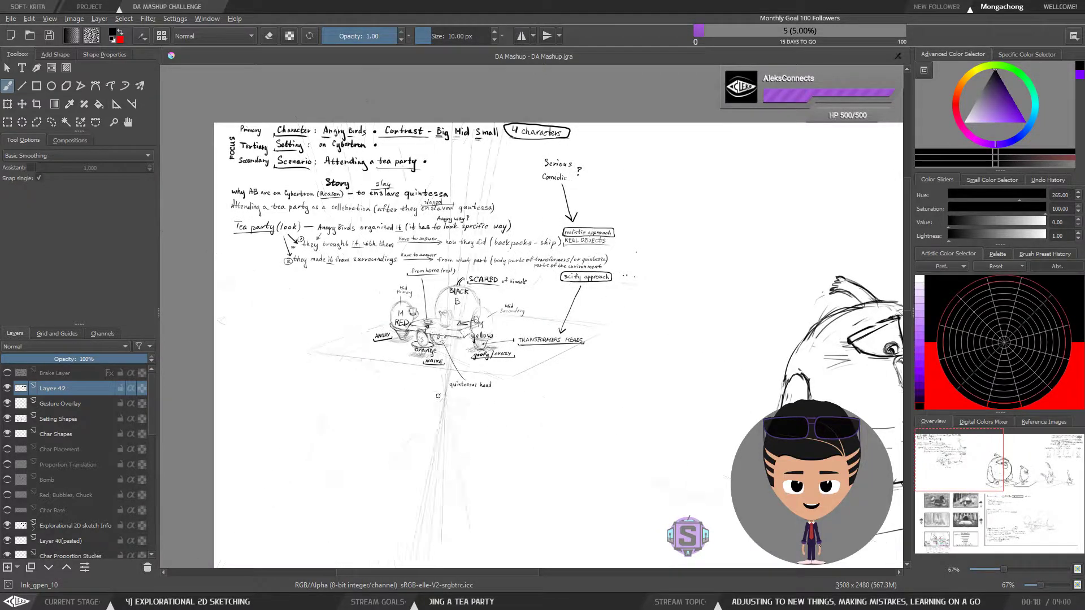
# Examine the colour-coded gesture sketch and the motion notes beneath it
pyautogui.scroll(-2, 397, 377)
pyautogui.moveTo(677, 483)
pyautogui.mouseDown()
pyautogui.moveTo(601, 285)
pyautogui.moveTo(652, 258)
pyautogui.mouseUp()
pyautogui.scroll(4, 425, 364)
pyautogui.moveTo(584, 396); pyautogui.dragTo(600, 208)
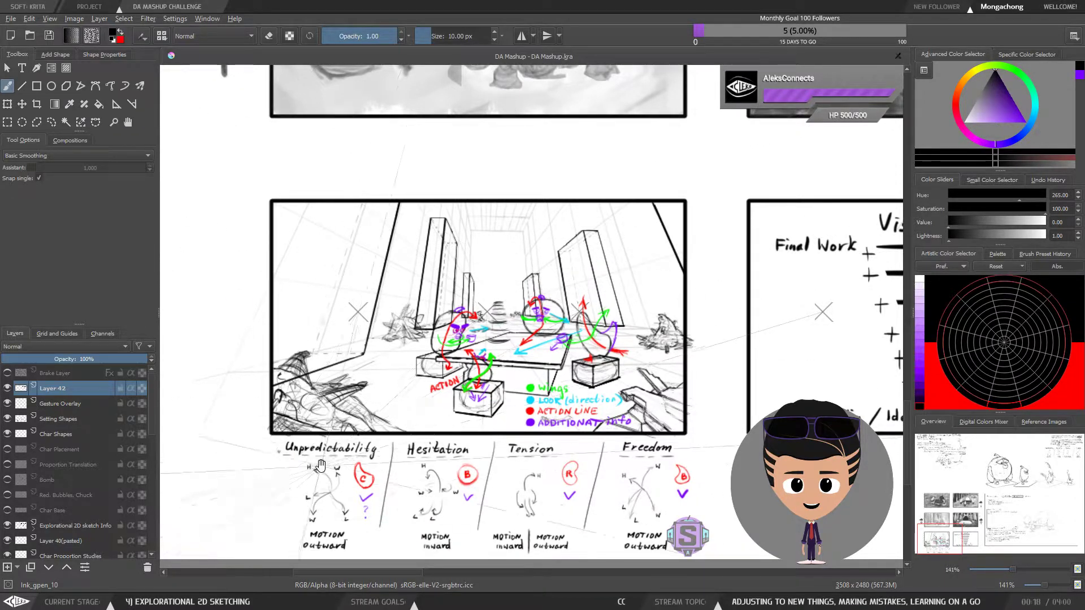
pyautogui.moveTo(317, 459); pyautogui.dragTo(311, 412)
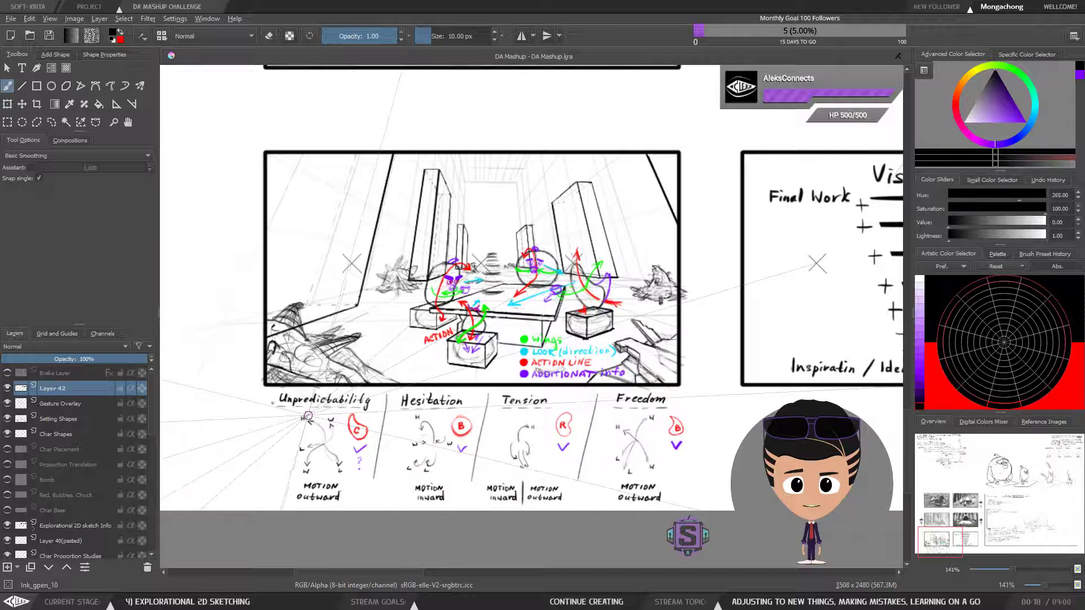
pyautogui.moveTo(280, 118); pyautogui.dragTo(284, 156)
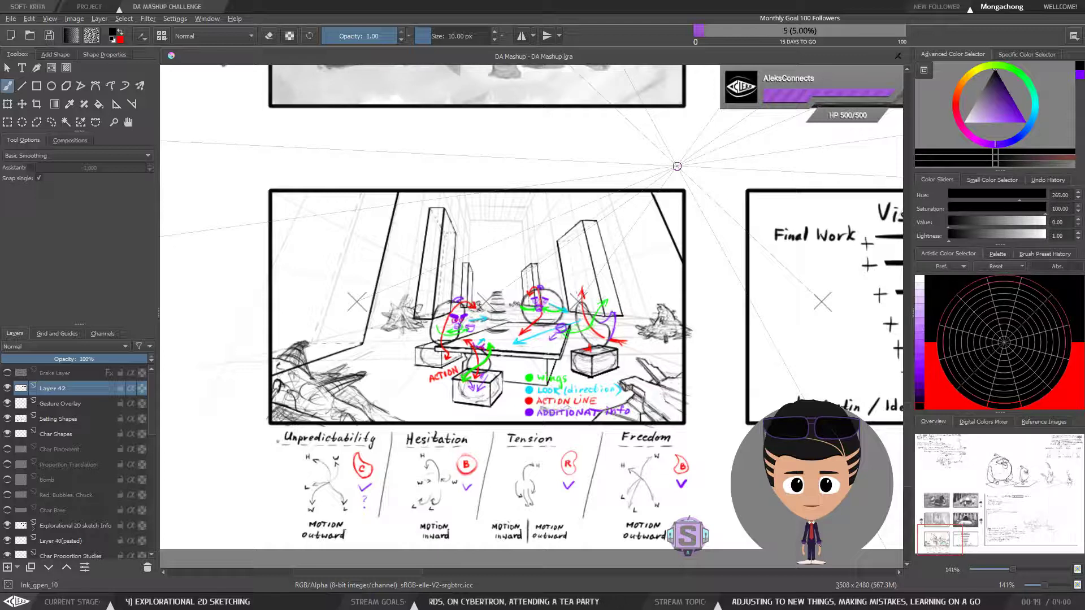
# Hand-letter "Description" in front of the lowest plus sign, above "Inspiratin / Idea"
pyautogui.moveTo(716, 357); pyautogui.dragTo(376, 371)
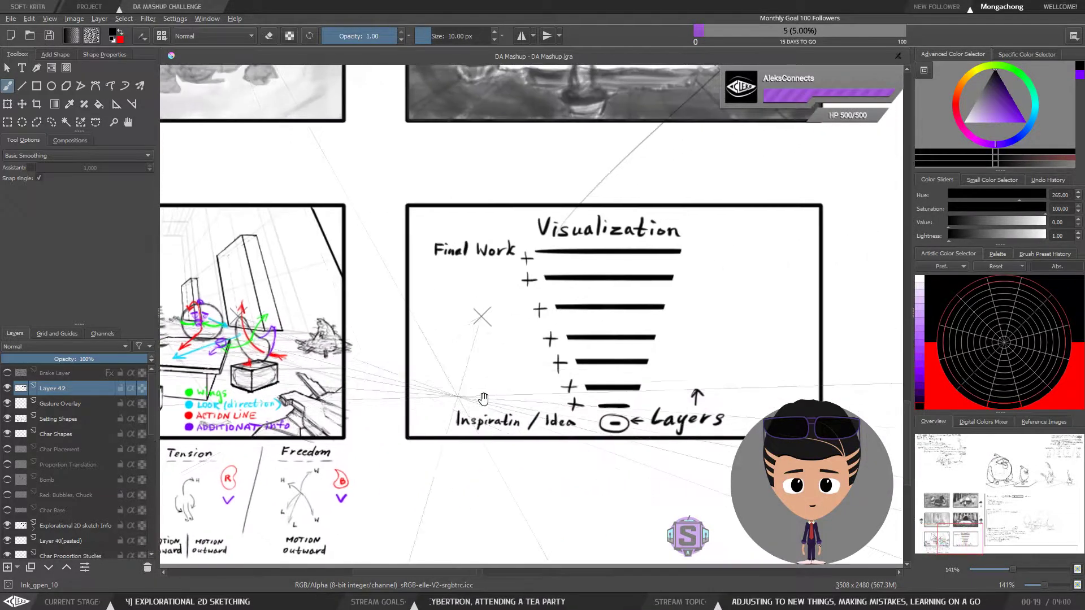
pyautogui.moveTo(660, 425); pyautogui.dragTo(663, 382)
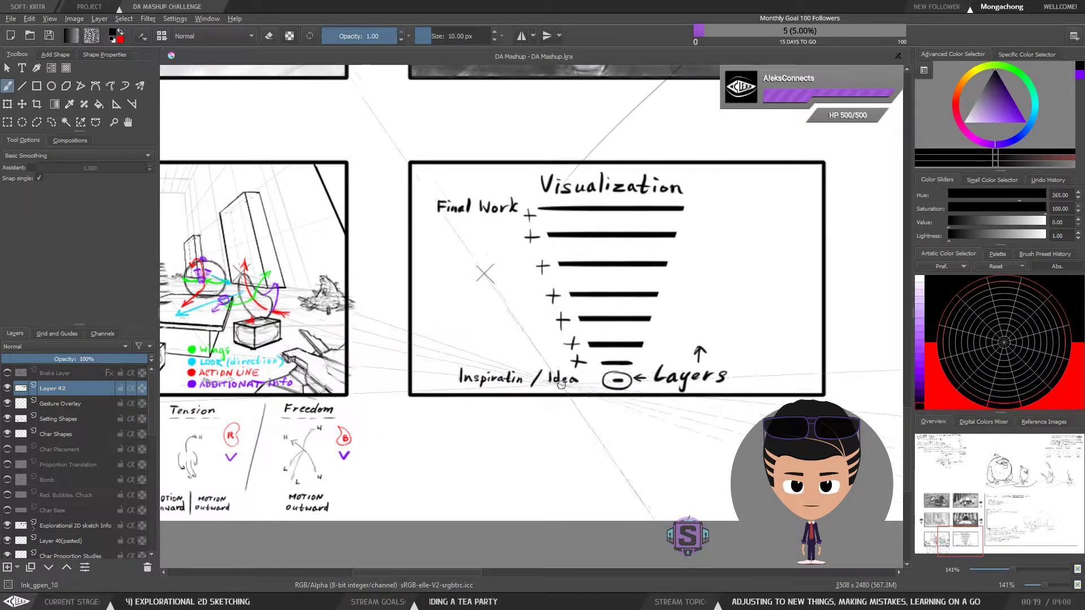
pyautogui.moveTo(559, 387); pyautogui.dragTo(552, 375)
pyautogui.press('+')
pyautogui.press('+')
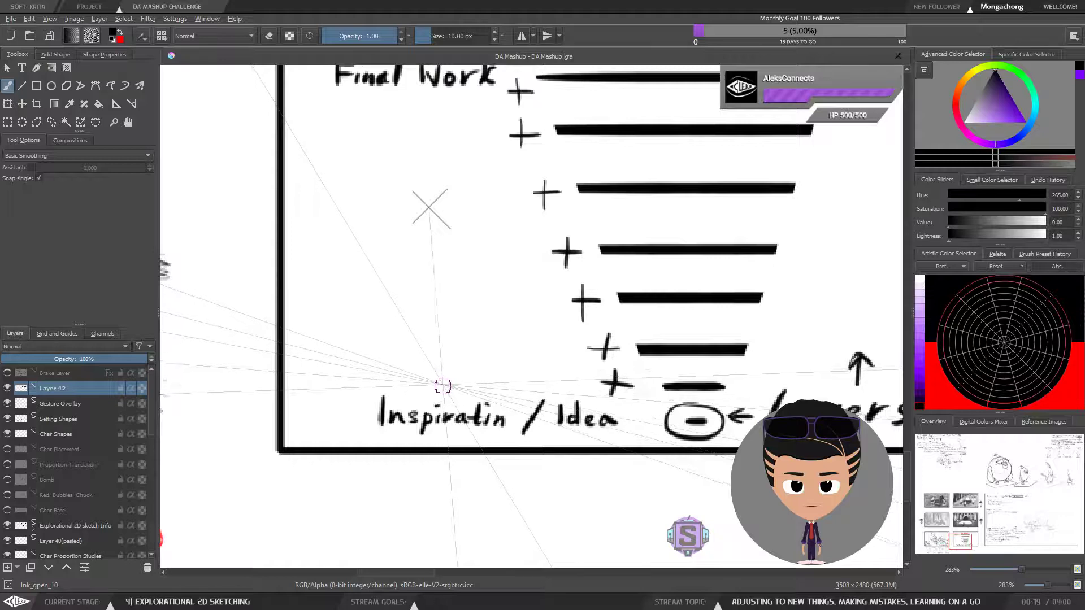
pyautogui.moveTo(427, 375)
pyautogui.mouseDown()
pyautogui.moveTo(476, 381)
pyautogui.moveTo(493, 366)
pyautogui.moveTo(486, 384)
pyautogui.moveTo(503, 368)
pyautogui.moveTo(509, 391)
pyautogui.moveTo(544, 390)
pyautogui.mouseUp()
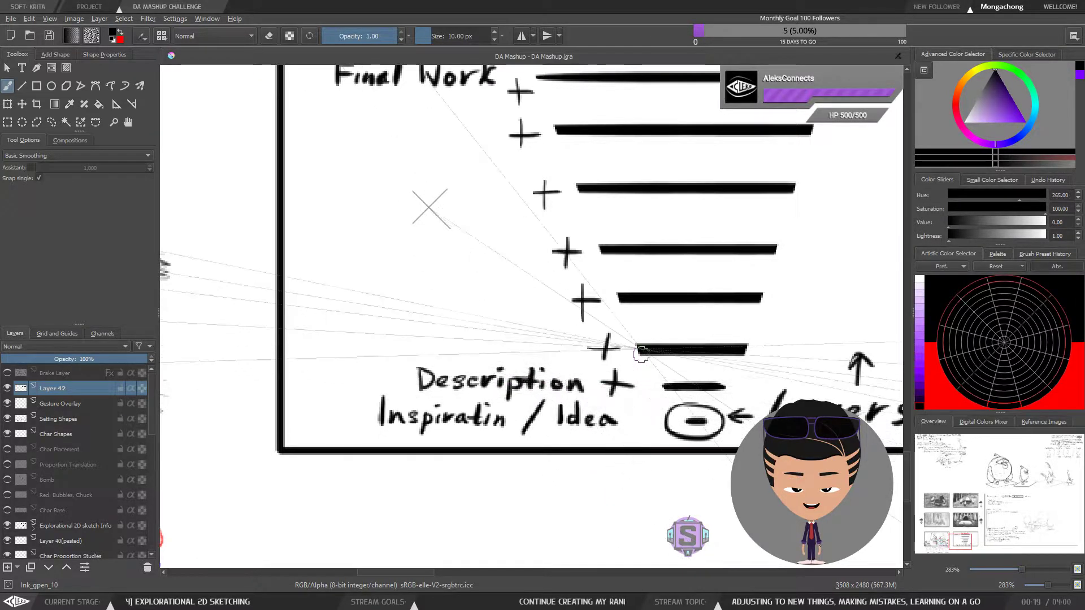
# Save the document with the lower part of the Visualization diagram in view
pyautogui.moveTo(624, 392); pyautogui.dragTo(586, 404)
pyautogui.moveTo(619, 441); pyautogui.dragTo(607, 453)
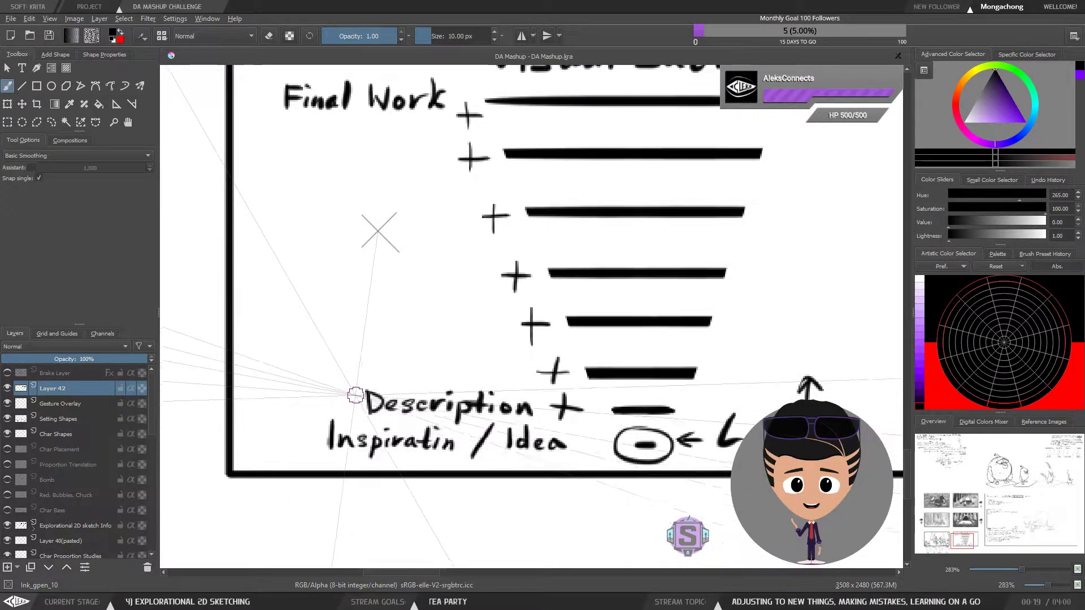
pyautogui.click(50, 37)
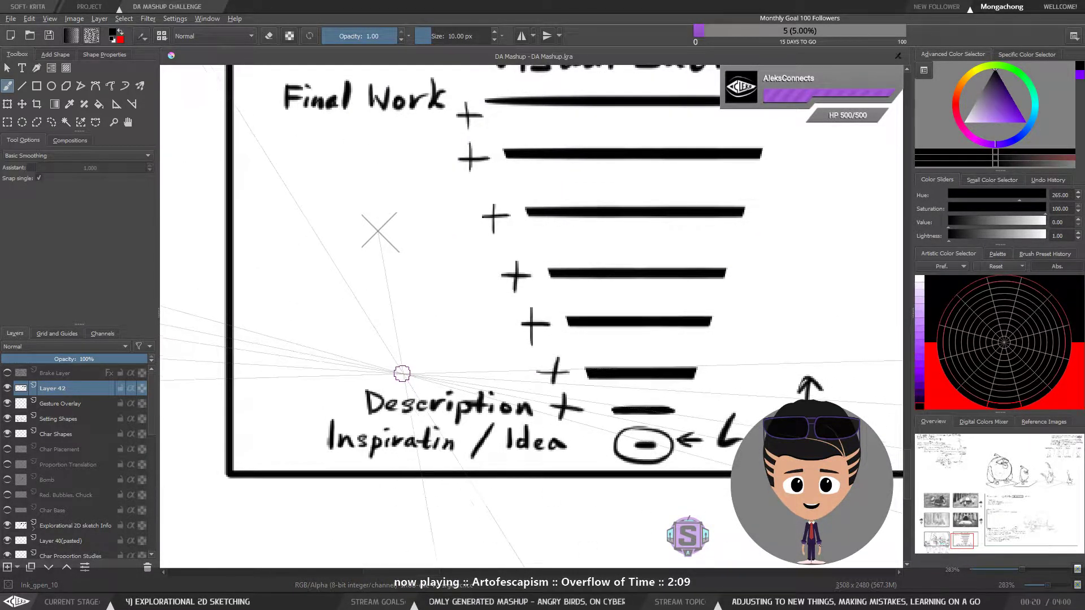
# Clear a small freehand-selected area above "Description", in front of the lower plus signs, and drop the selection
pyautogui.moveTo(478, 370)
pyautogui.mouseDown()
pyautogui.moveTo(468, 340)
pyautogui.moveTo(462, 361)
pyautogui.mouseUp()
pyautogui.moveTo(469, 332)
pyautogui.mouseDown()
pyautogui.moveTo(484, 349)
pyautogui.moveTo(478, 368)
pyautogui.moveTo(462, 360)
pyautogui.moveTo(484, 347)
pyautogui.moveTo(442, 361)
pyautogui.moveTo(507, 372)
pyautogui.mouseUp()
pyautogui.press('l')
pyautogui.press('Delete')
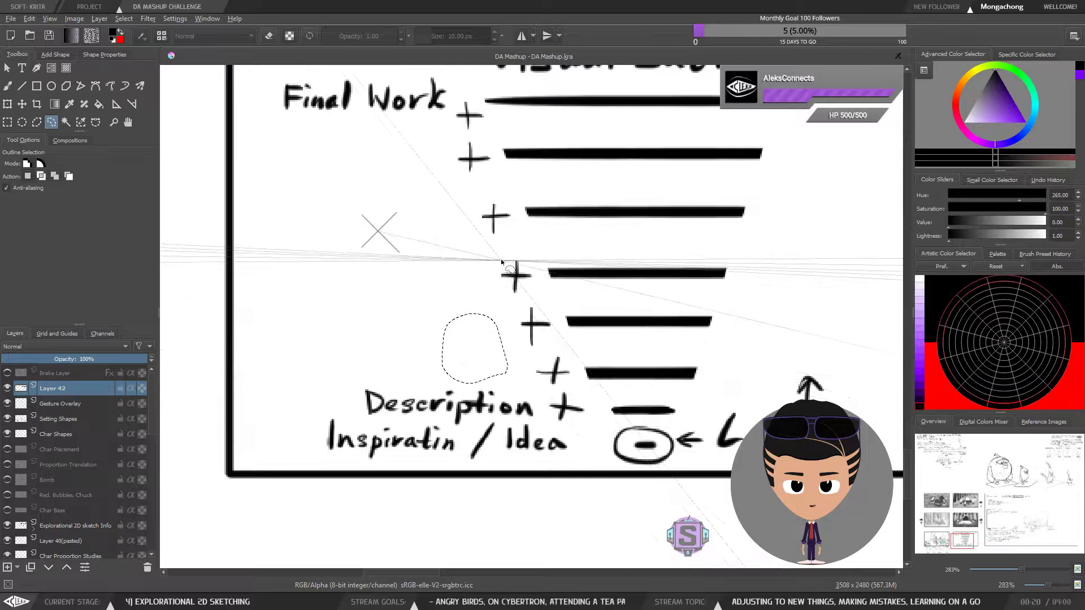
pyautogui.hotkey('ctrl', 'shift', 'a')
pyautogui.press('b')
# Mark a small dot just past the right end of each bar above the circled base of the Visualization diagram
pyautogui.scroll(-2, 515, 362)
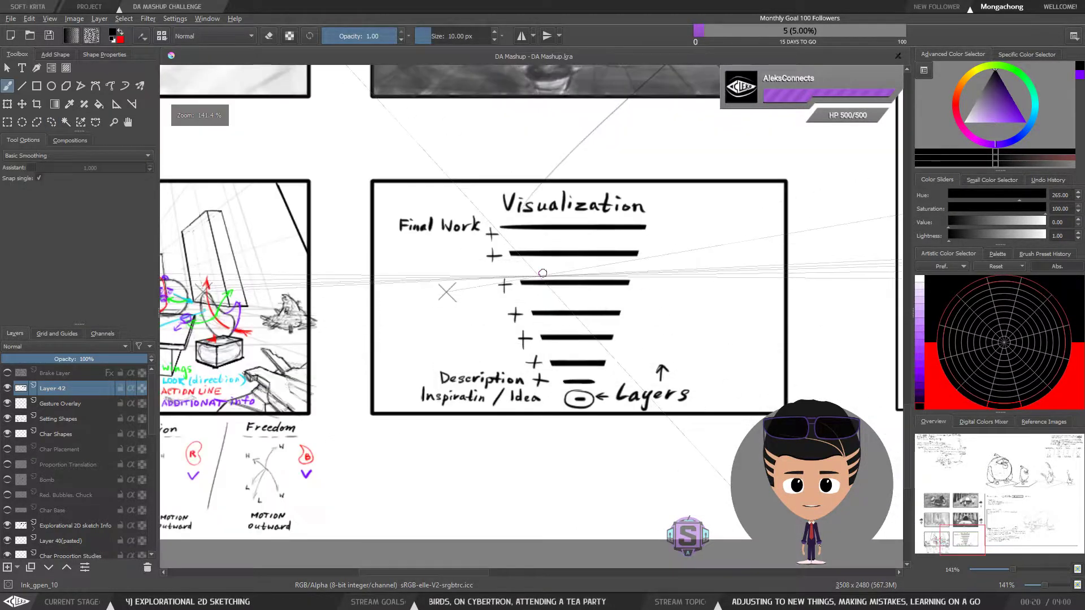
pyautogui.moveTo(433, 368); pyautogui.dragTo(680, 370)
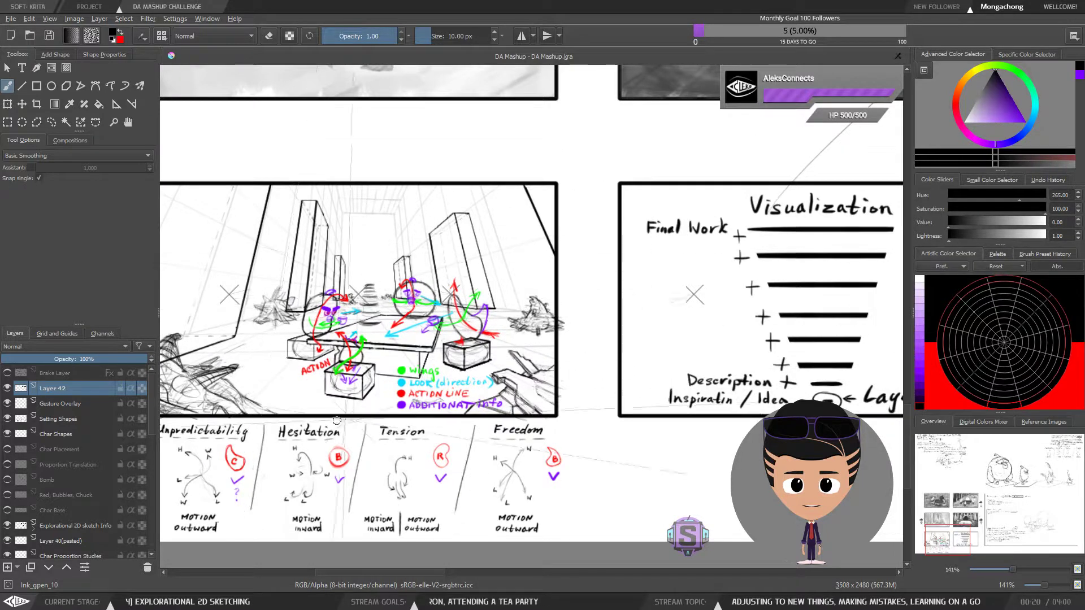
pyautogui.moveTo(740, 321); pyautogui.dragTo(615, 289)
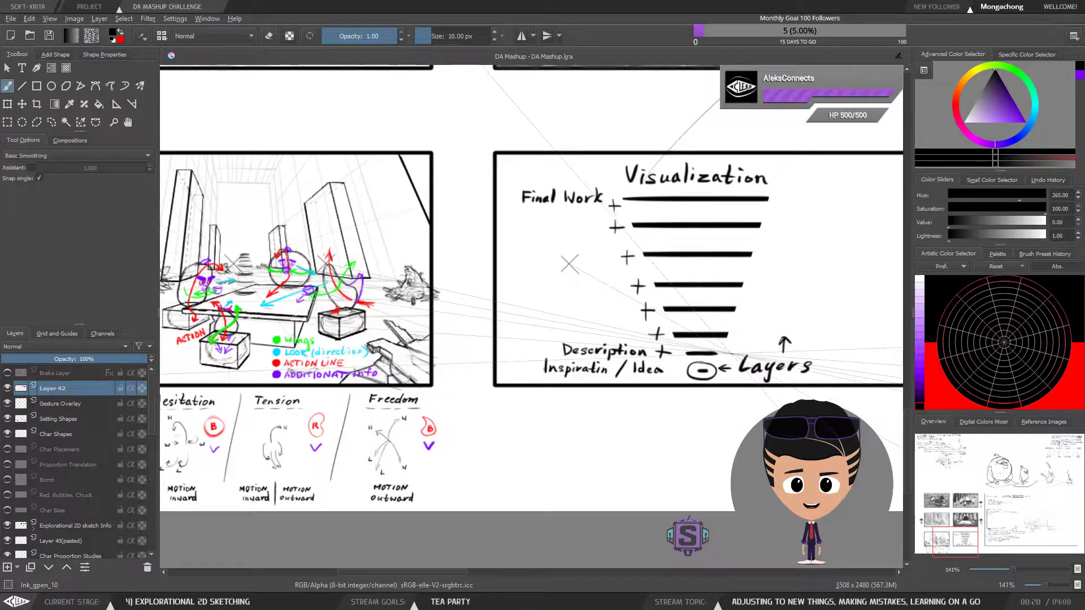
pyautogui.click(737, 337)
pyautogui.click(744, 311)
pyautogui.click(751, 285)
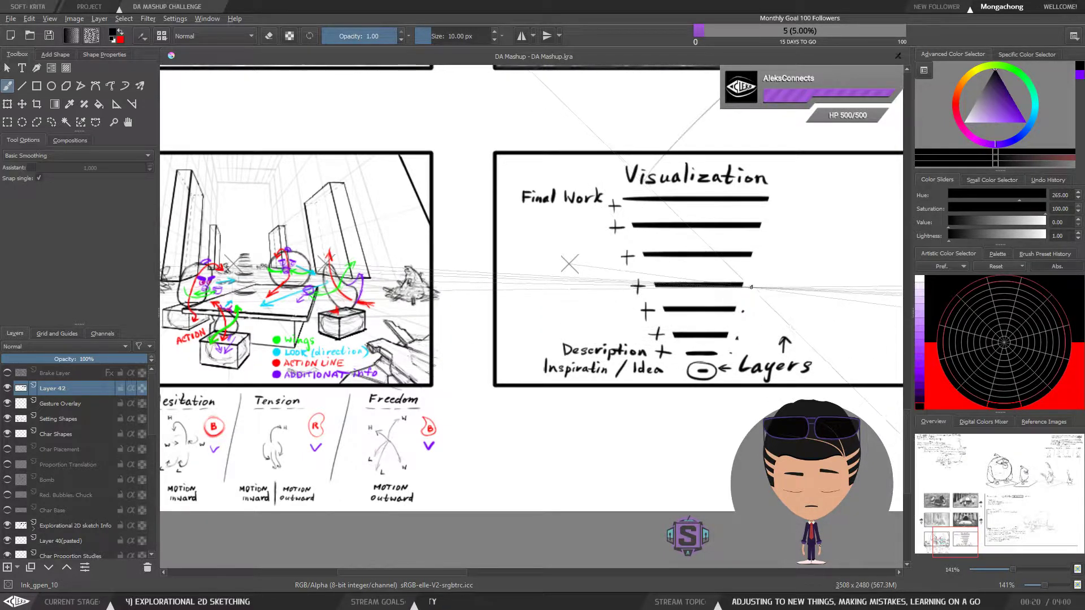
pyautogui.click(761, 255)
pyautogui.click(771, 225)
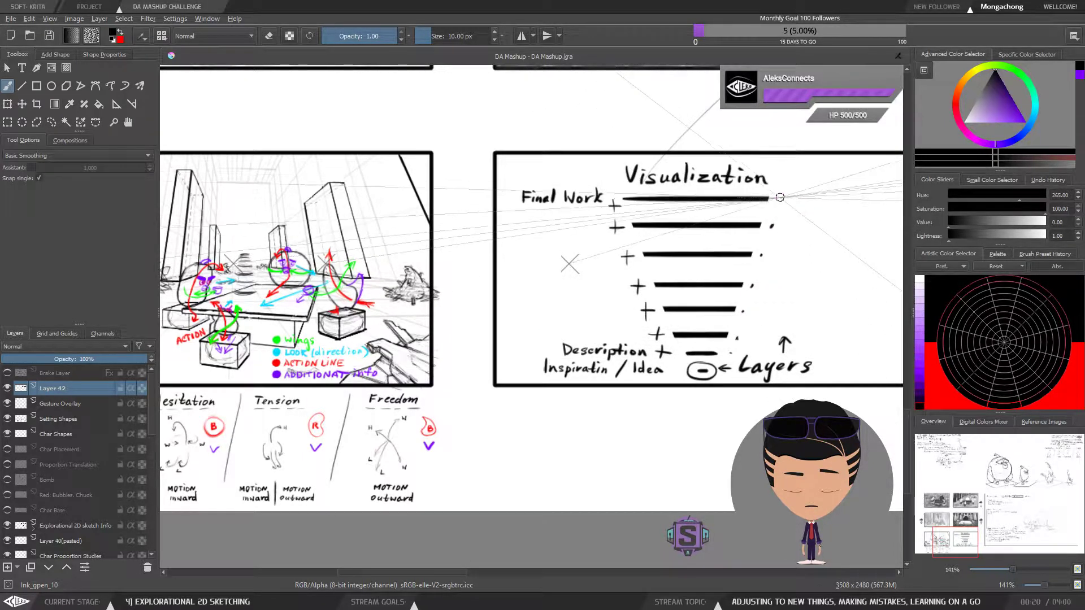
pyautogui.click(779, 198)
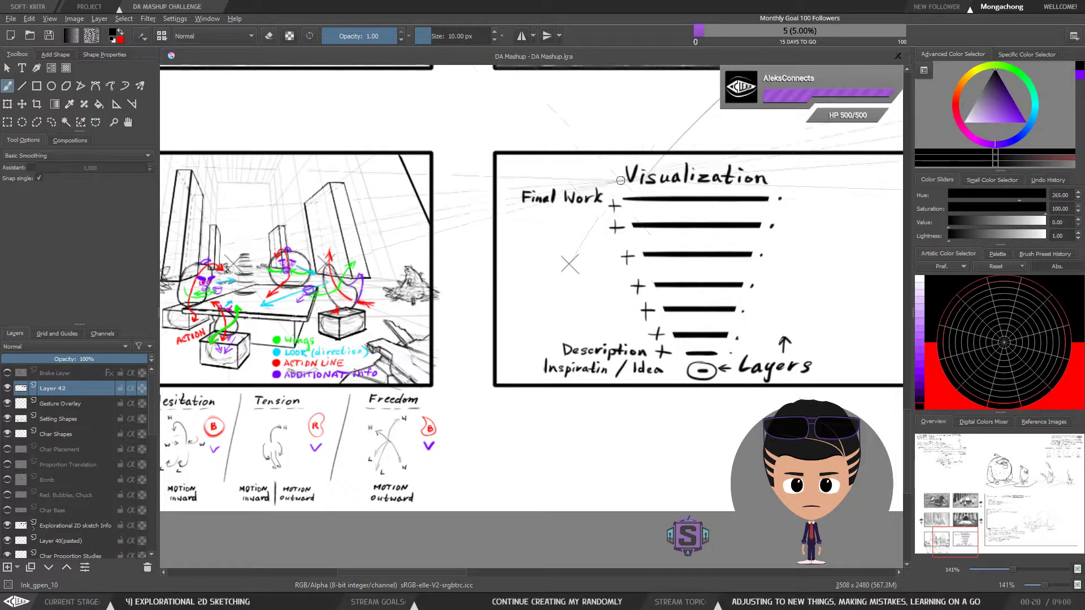
# Compare the Visualization diagram's bars and dots with the neighbouring tea party sketch
pyautogui.moveTo(467, 384)
pyautogui.mouseDown()
pyautogui.moveTo(444, 379)
pyautogui.moveTo(722, 395)
pyautogui.moveTo(772, 385)
pyautogui.moveTo(738, 363)
pyautogui.moveTo(570, 400)
pyautogui.mouseUp()
pyautogui.hotkey('ctrl', '+')
pyautogui.hotkey('ctrl', '+')
pyautogui.hotkey('ctrl', '-')
pyautogui.hotkey('ctrl', '-')
pyautogui.moveTo(751, 393); pyautogui.dragTo(621, 382)
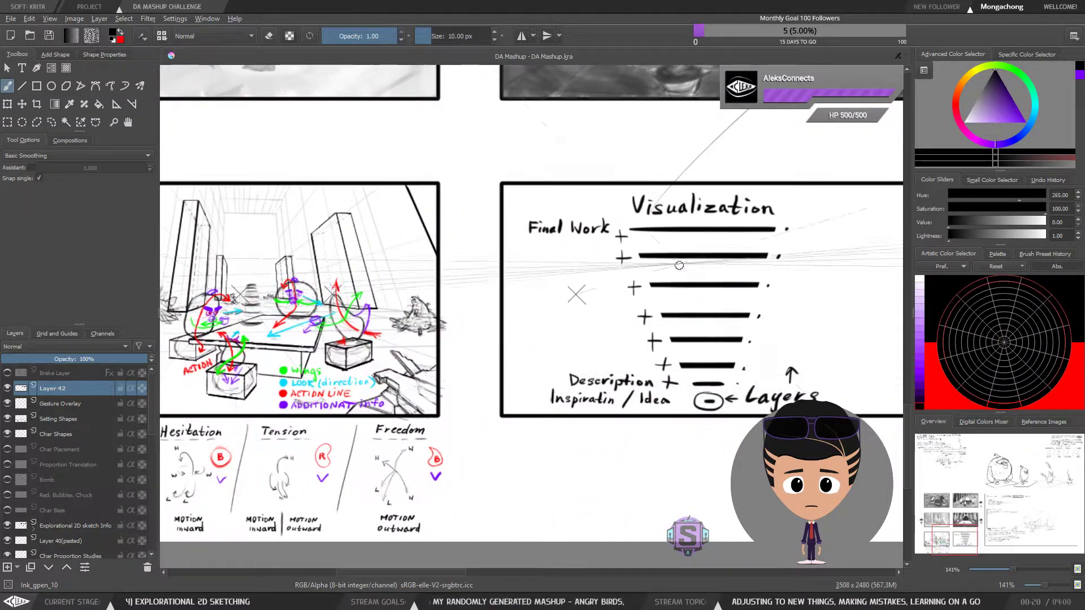
pyautogui.moveTo(729, 368); pyautogui.dragTo(557, 379)
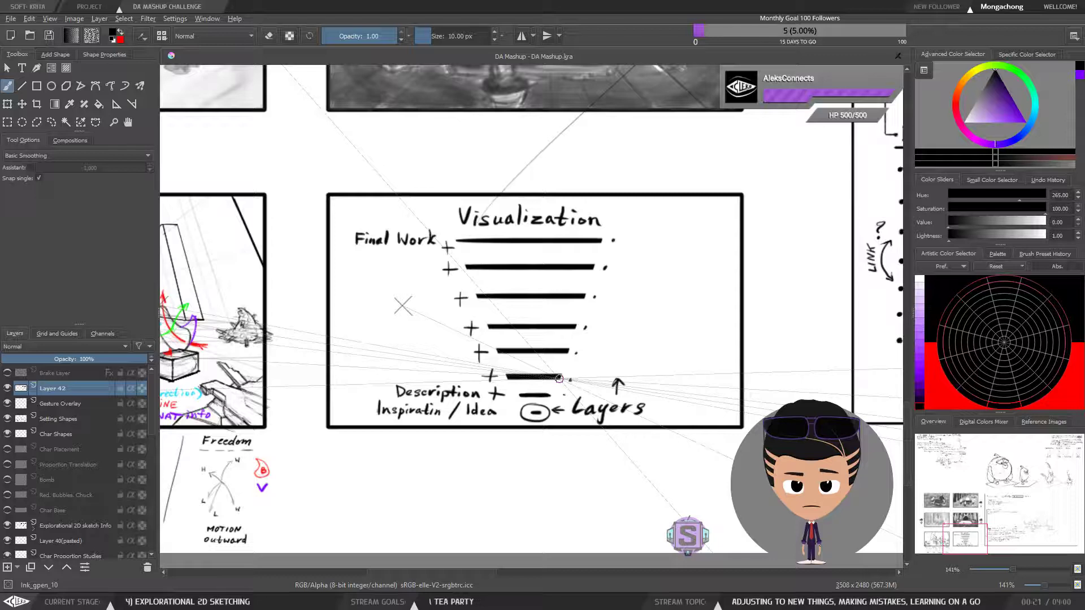
pyautogui.moveTo(346, 328)
pyautogui.mouseDown()
pyautogui.moveTo(562, 370)
pyautogui.moveTo(728, 319)
pyautogui.mouseUp()
pyautogui.hotkey('ctrl', '+')
pyautogui.hotkey('ctrl', '+')
pyautogui.moveTo(491, 315); pyautogui.dragTo(624, 366)
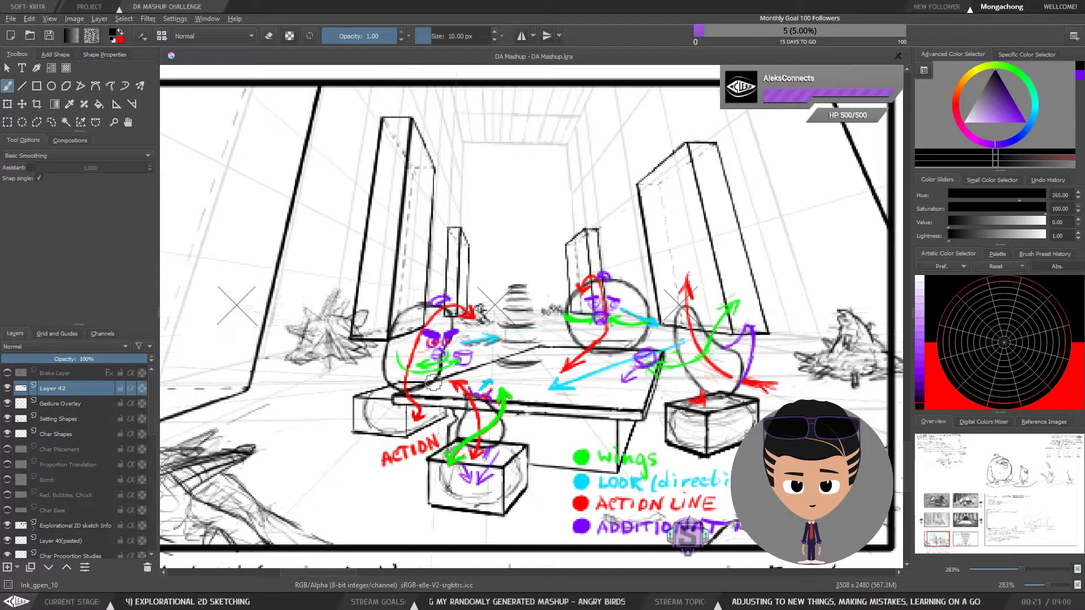
# Review the diagram's layers from idea to final work, and examine the colour-coded gesture lines on the characters at the table
pyautogui.press('-')
pyautogui.press('-')
pyautogui.moveTo(748, 376); pyautogui.dragTo(567, 359)
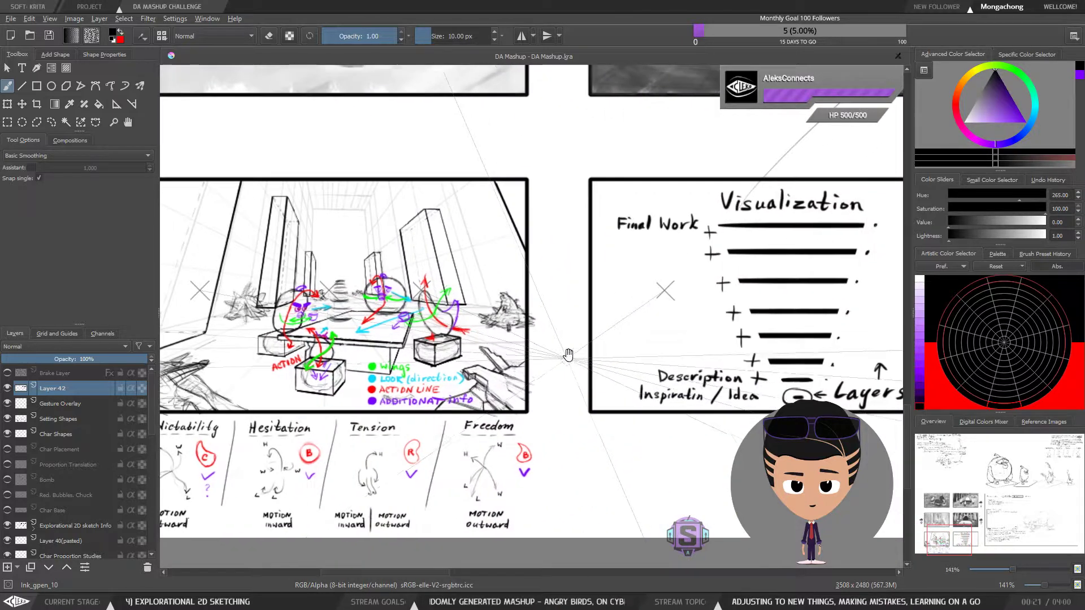
pyautogui.moveTo(621, 284); pyautogui.dragTo(445, 291)
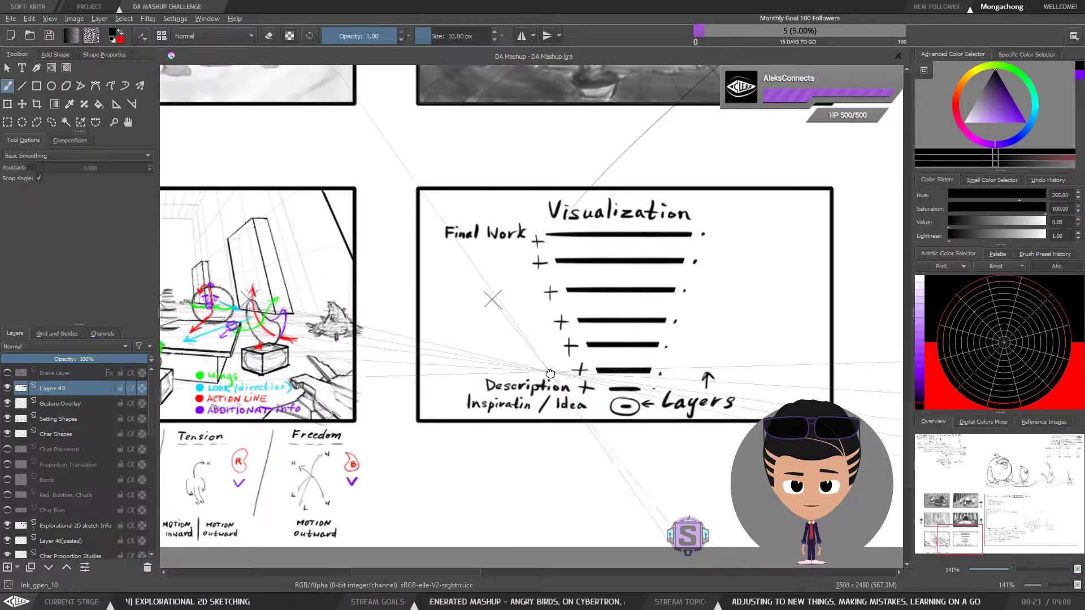
pyautogui.moveTo(508, 339); pyautogui.dragTo(584, 341)
pyautogui.moveTo(464, 402); pyautogui.dragTo(683, 407)
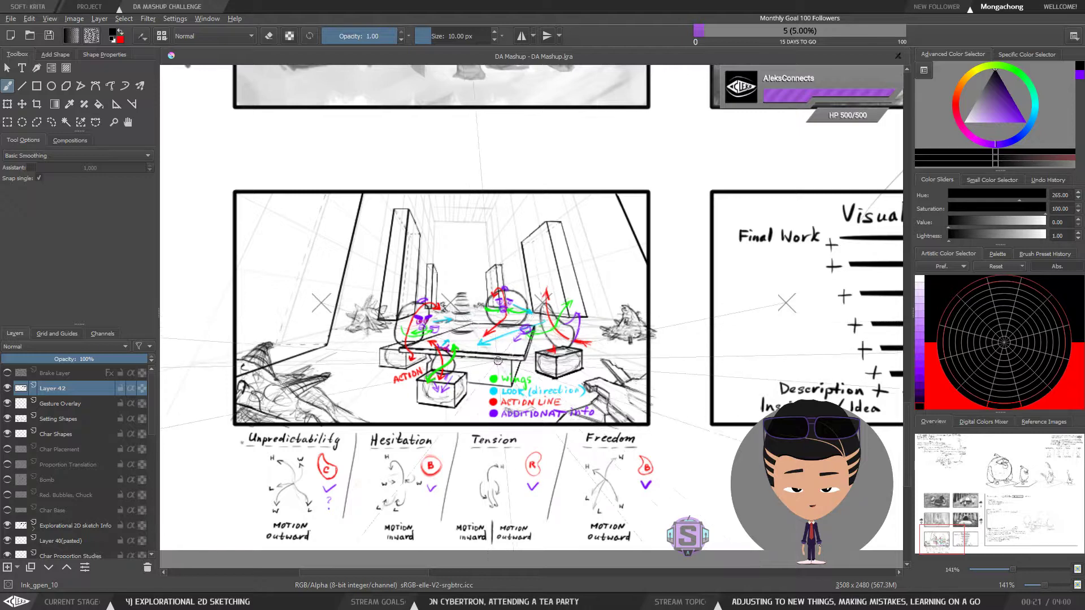
pyautogui.press('+')
pyautogui.press('+')
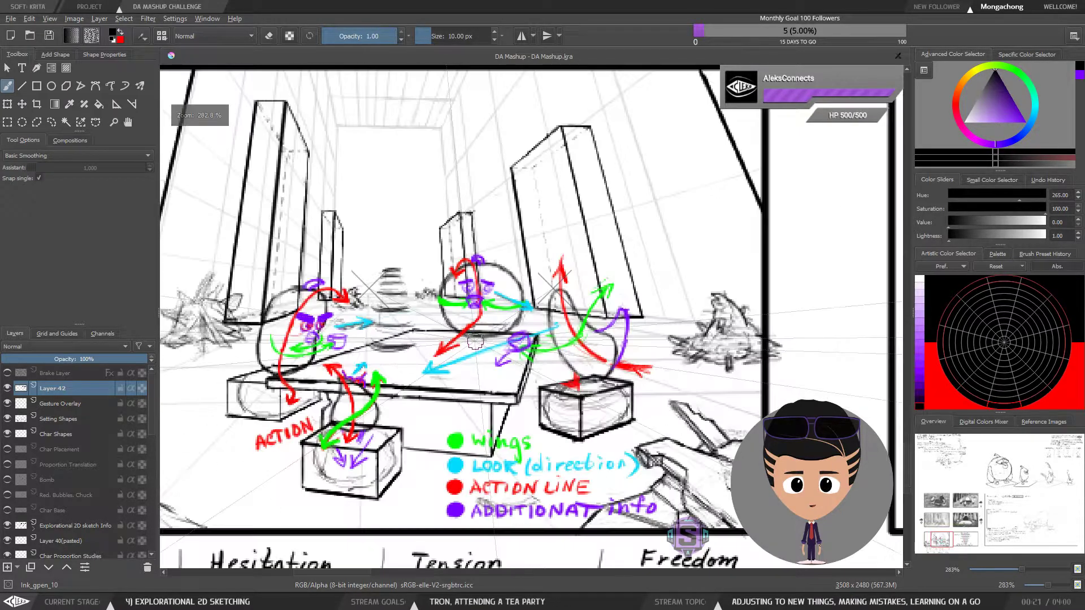
pyautogui.press('+')
pyautogui.press('-')
pyautogui.moveTo(632, 373); pyautogui.dragTo(754, 385)
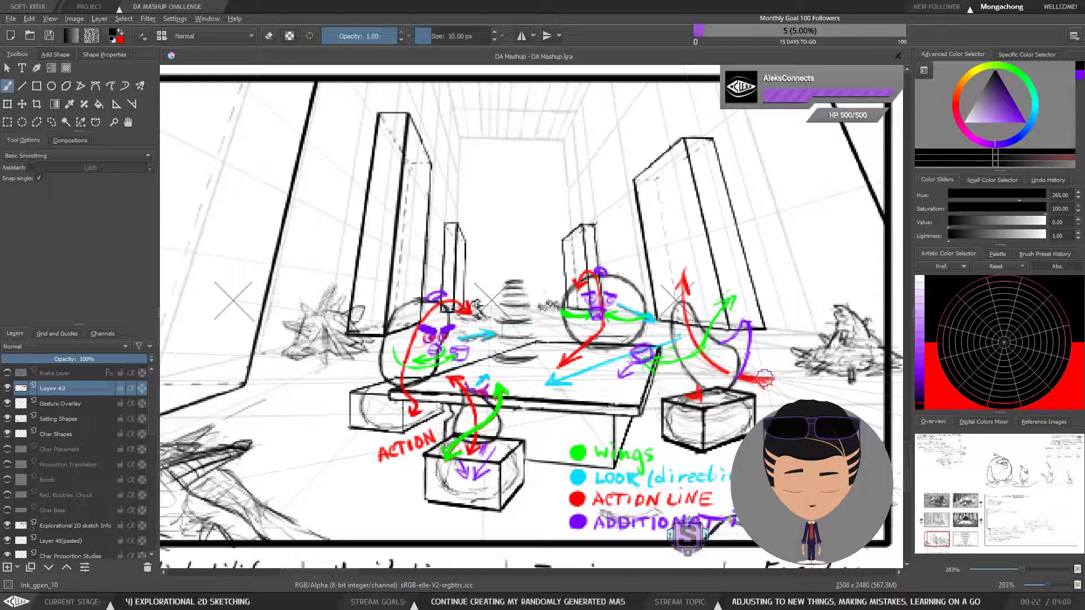
# Examine the Unpredictability, Hesitation, Tension and Freedom motion notes beneath the gesture sketch
pyautogui.press('-')
pyautogui.press('-')
pyautogui.moveTo(763, 360); pyautogui.dragTo(698, 325)
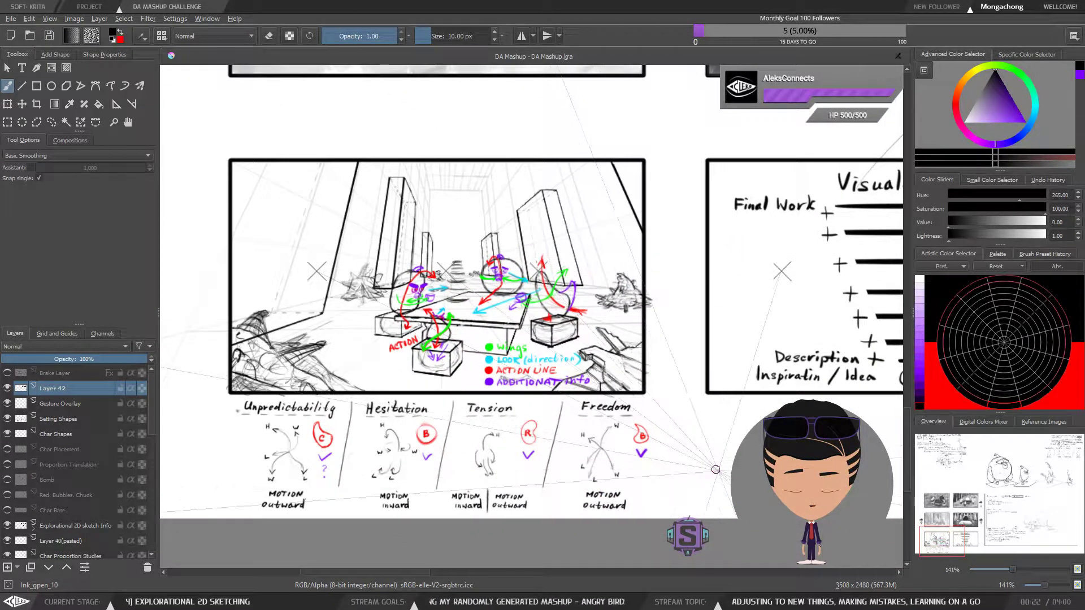
pyautogui.moveTo(675, 480)
pyautogui.mouseDown()
pyautogui.moveTo(691, 432)
pyautogui.moveTo(722, 406)
pyautogui.moveTo(670, 444)
pyautogui.mouseUp()
pyautogui.press('+')
pyautogui.press('+')
pyautogui.press('-')
pyautogui.press('-')
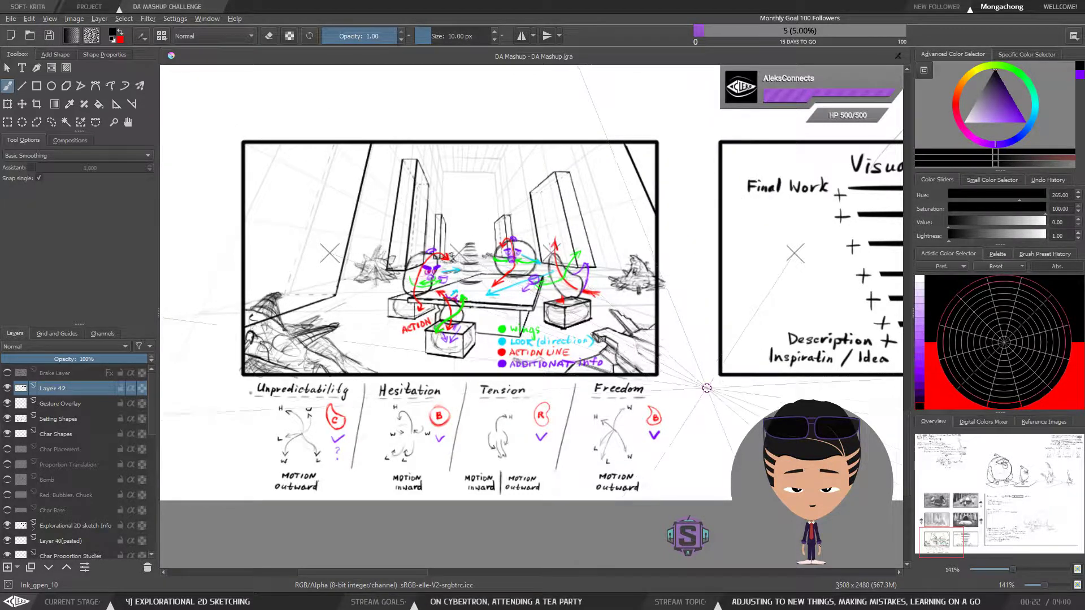
# Clear another freehand-selected area on the current layer and drop the selection
pyautogui.moveTo(704, 391)
pyautogui.mouseDown()
pyautogui.moveTo(727, 425)
pyautogui.moveTo(762, 404)
pyautogui.moveTo(683, 443)
pyautogui.moveTo(631, 450)
pyautogui.mouseUp()
pyautogui.press('l')
pyautogui.press('Delete')
pyautogui.hotkey('ctrl', 'shift', 'a')
pyautogui.press('b')
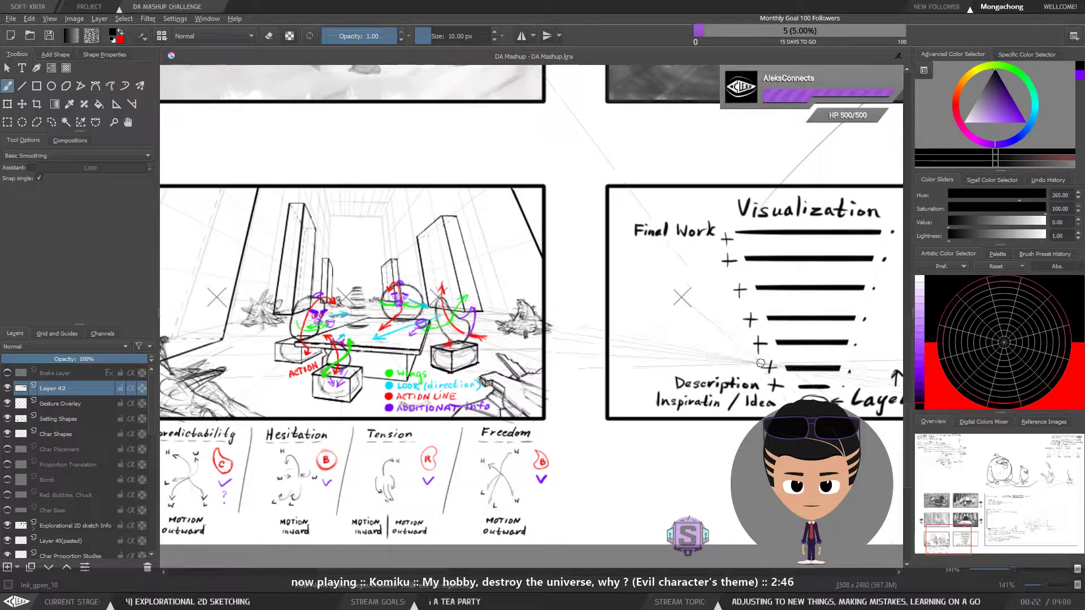
# Look over the Visualization diagram again alongside the gesture sketch and its motion notes
pyautogui.moveTo(727, 422)
pyautogui.mouseDown()
pyautogui.moveTo(608, 422)
pyautogui.moveTo(534, 444)
pyautogui.mouseUp()
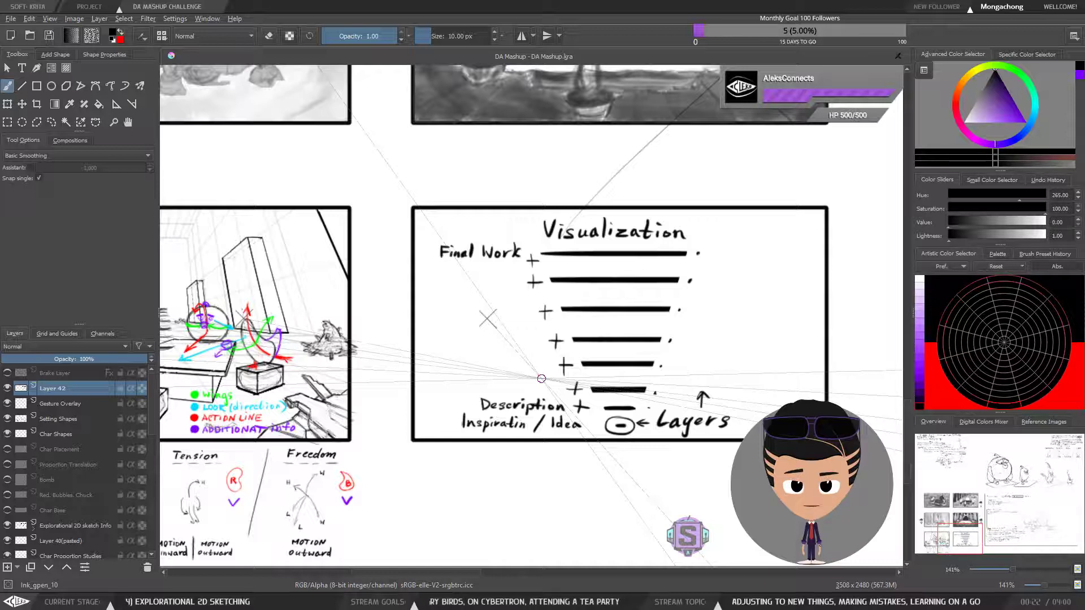
pyautogui.moveTo(607, 415); pyautogui.dragTo(698, 446)
pyautogui.hotkey('ctrl', '+')
pyautogui.hotkey('ctrl', '+')
pyautogui.hotkey('ctrl', '-')
pyautogui.hotkey('ctrl', '-')
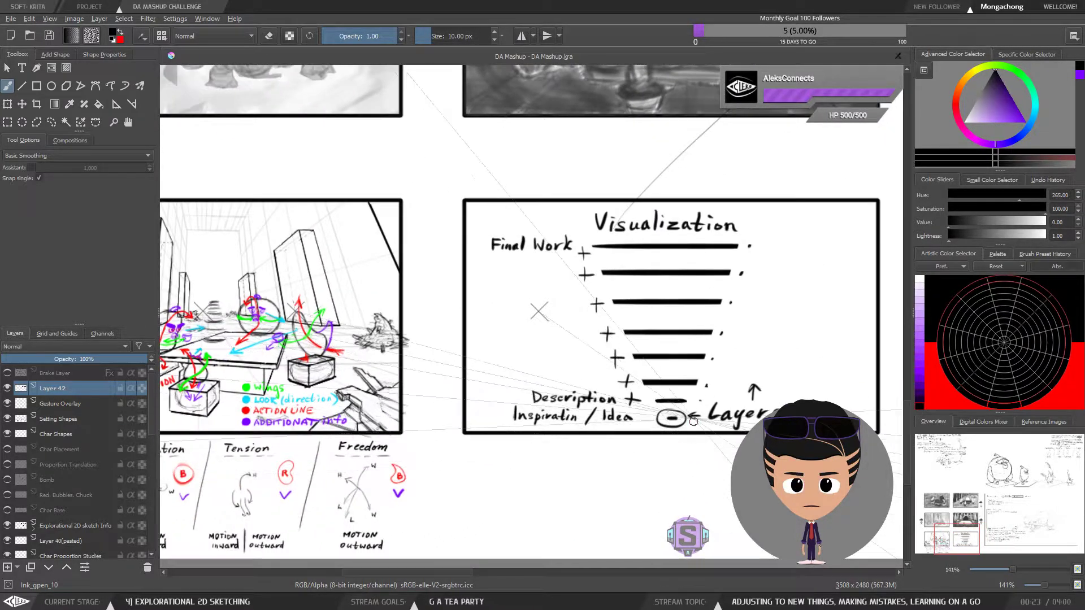
pyautogui.moveTo(527, 461); pyautogui.dragTo(617, 351)
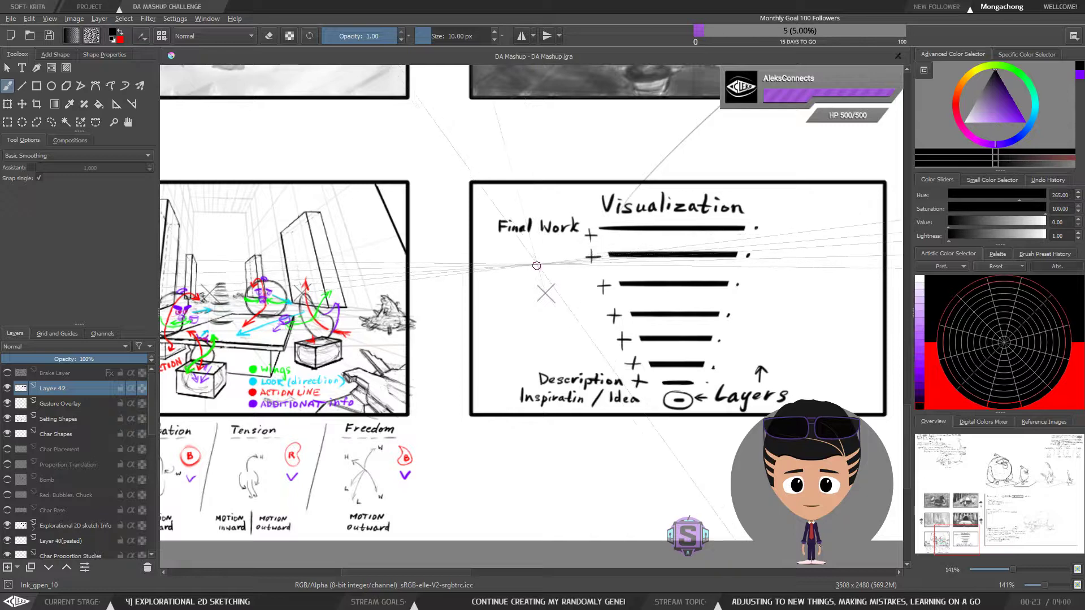
pyautogui.moveTo(579, 350); pyautogui.dragTo(597, 347)
pyautogui.moveTo(645, 383)
pyautogui.mouseDown()
pyautogui.moveTo(556, 417)
pyautogui.moveTo(529, 402)
pyautogui.moveTo(791, 409)
pyautogui.moveTo(786, 426)
pyautogui.mouseUp()
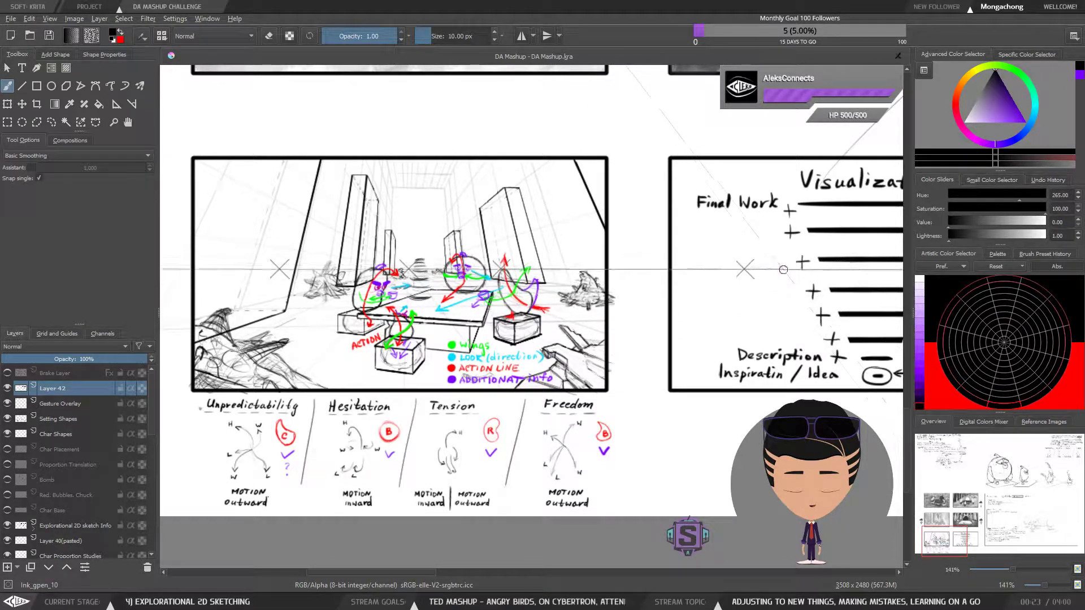
# Undo the stray stroke and redraw the dot beside the second-lowest long bar so it sits level with that bar
pyautogui.moveTo(691, 235); pyautogui.dragTo(775, 233)
pyautogui.hotkey('ctrl', 'z')
pyautogui.moveTo(712, 351); pyautogui.dragTo(509, 354)
pyautogui.moveTo(639, 251); pyautogui.dragTo(537, 272)
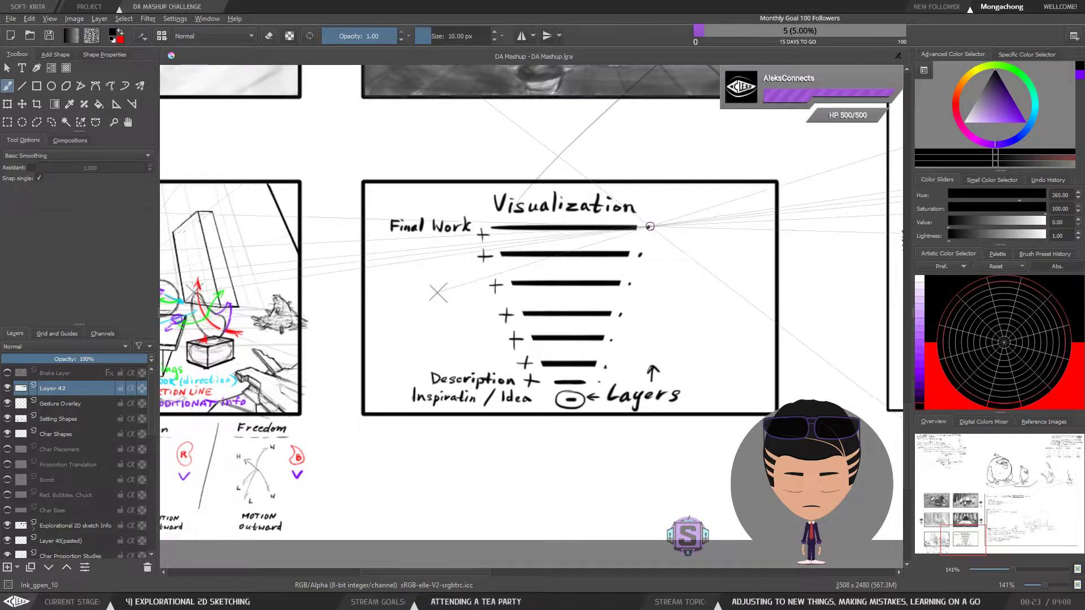
pyautogui.press('l')
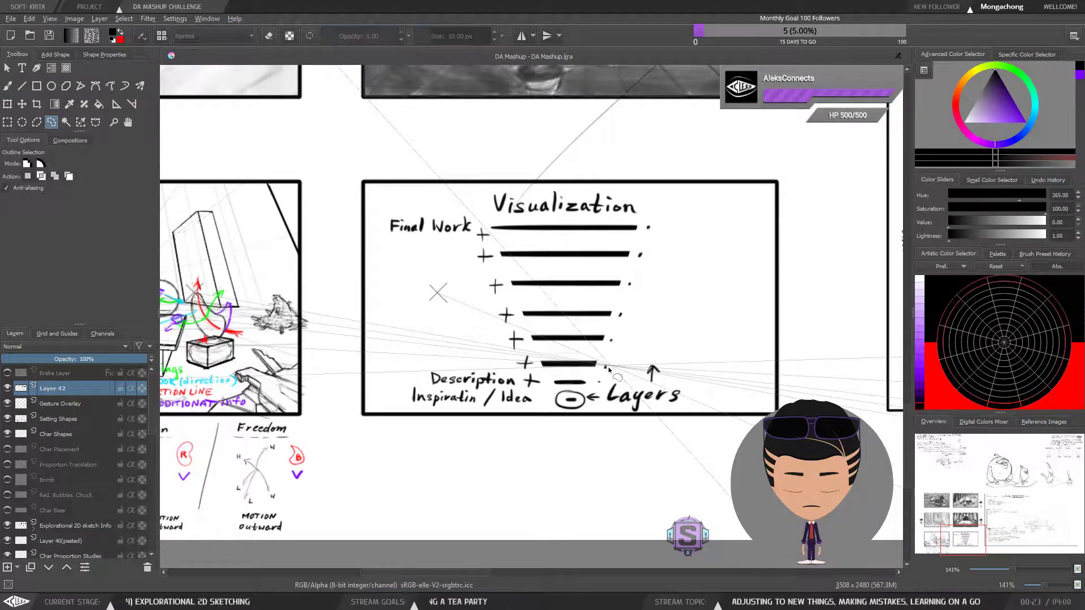
pyautogui.press('b')
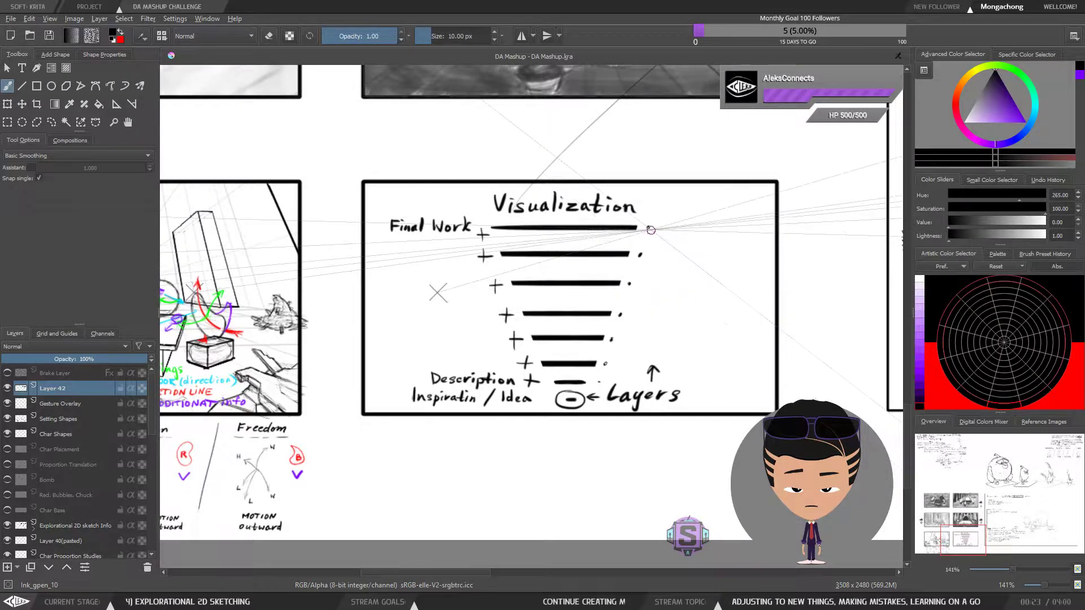
# Check the gesture sketch and motion notes against the layered Visualization diagram
pyautogui.hscroll(-6, 627, 305)
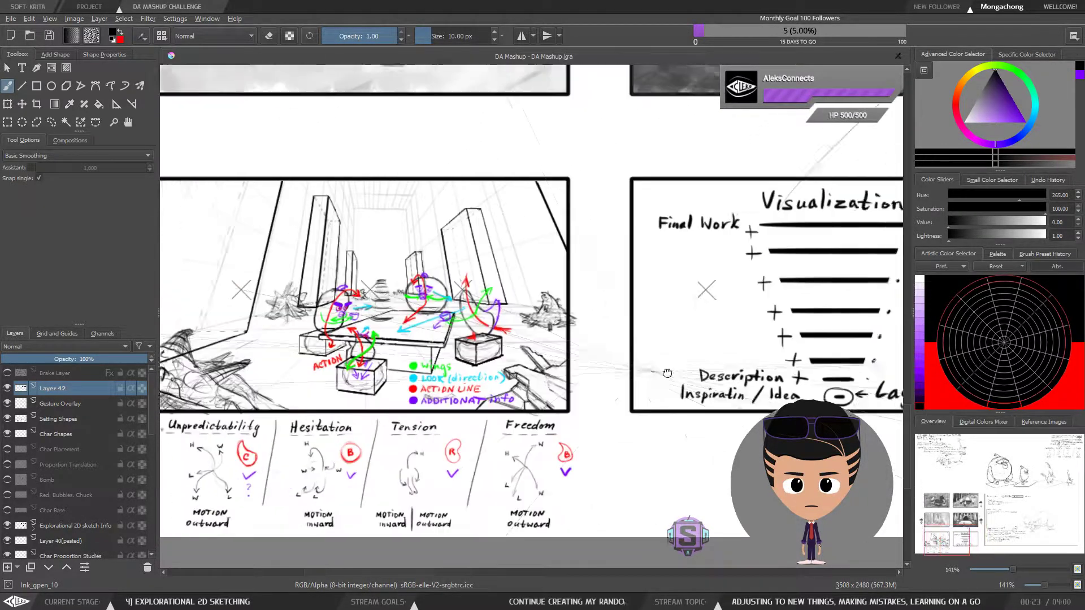
pyautogui.moveTo(483, 442); pyautogui.dragTo(458, 405)
pyautogui.moveTo(735, 395); pyautogui.dragTo(423, 398)
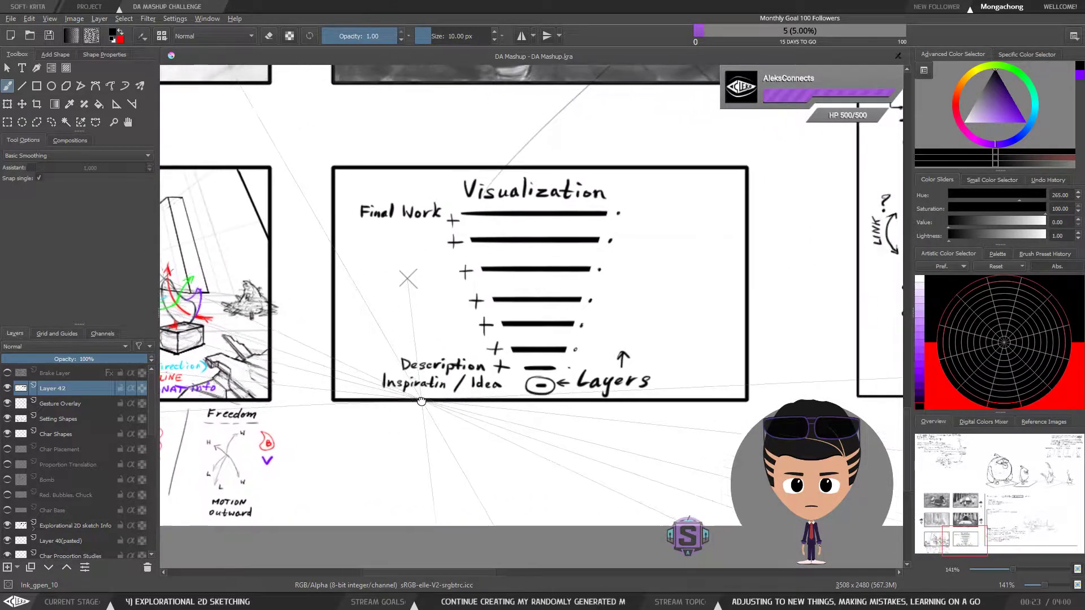
pyautogui.moveTo(494, 396)
pyautogui.mouseDown()
pyautogui.moveTo(718, 392)
pyautogui.moveTo(828, 371)
pyautogui.mouseUp()
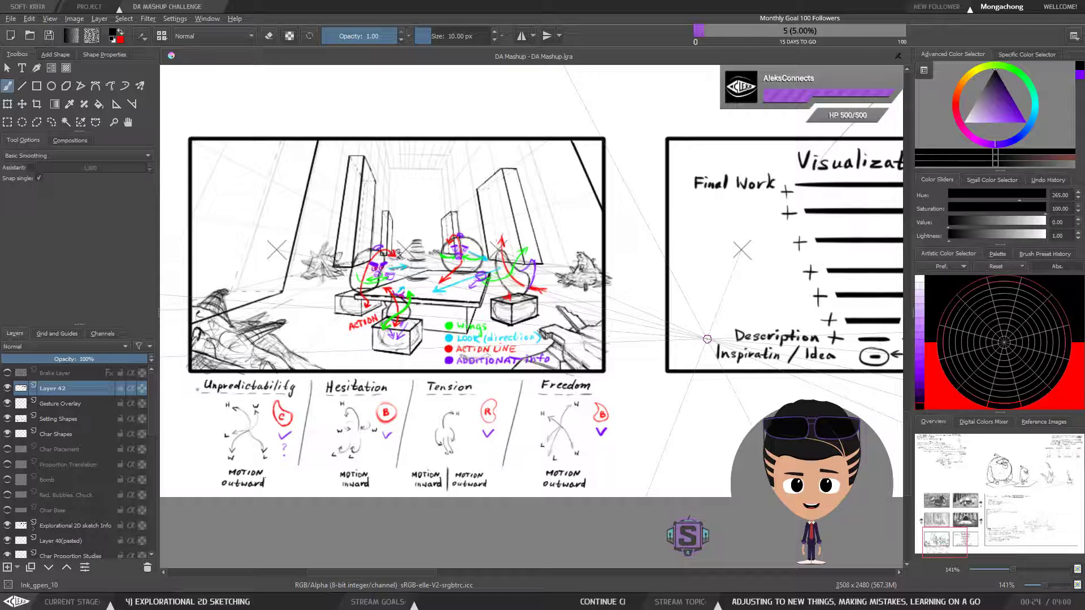
pyautogui.scroll(-1, 610, 331)
pyautogui.scroll(1, 610, 331)
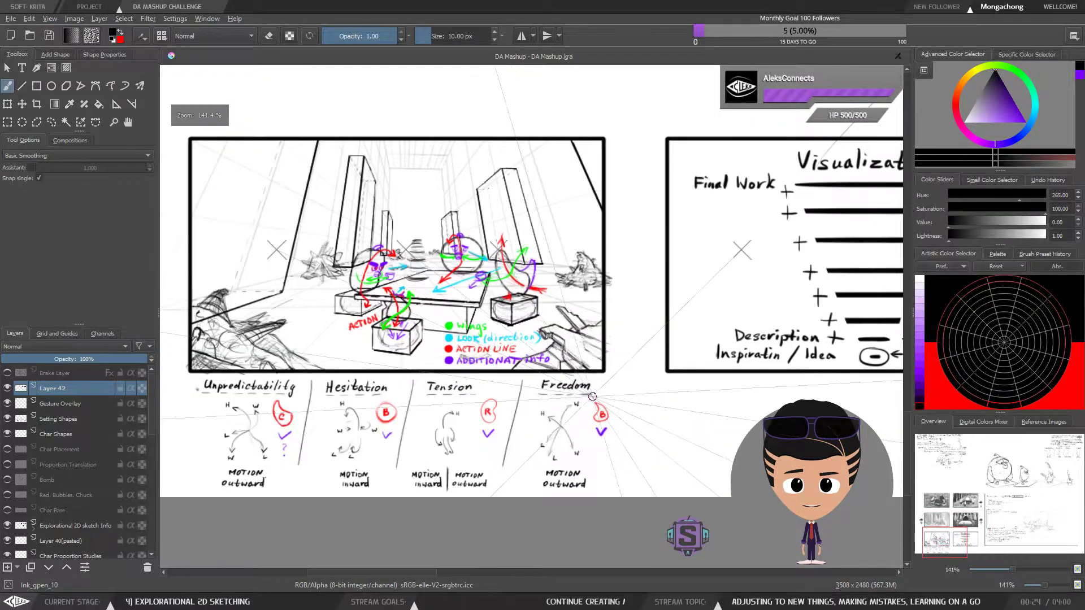
pyautogui.moveTo(556, 407); pyautogui.dragTo(653, 418)
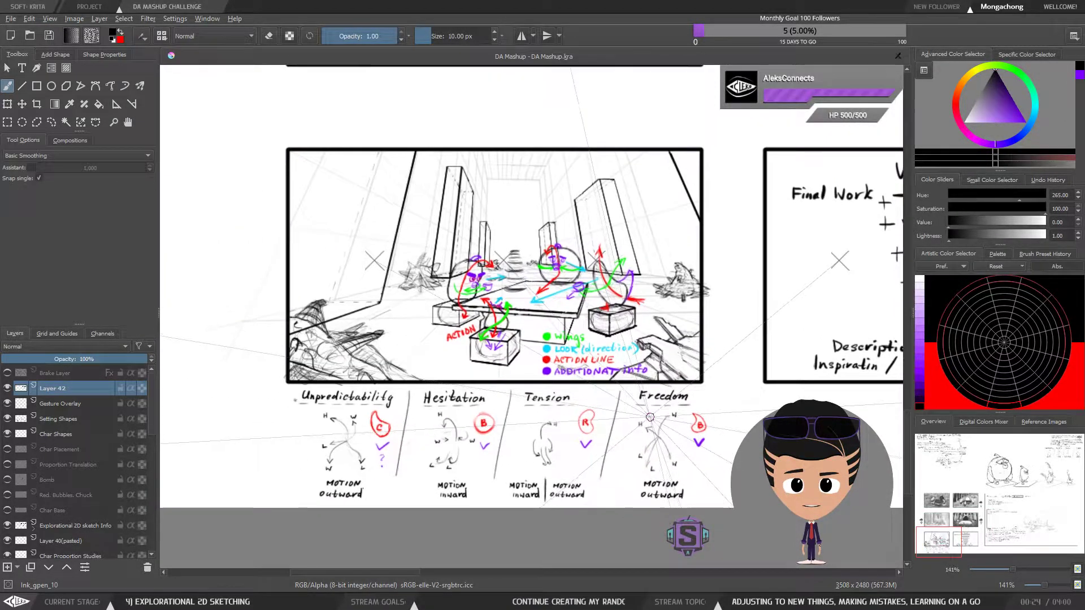
pyautogui.hotkey('ctrl', 'r')
pyautogui.moveTo(242, 113); pyautogui.dragTo(738, 519)
pyautogui.press('b')
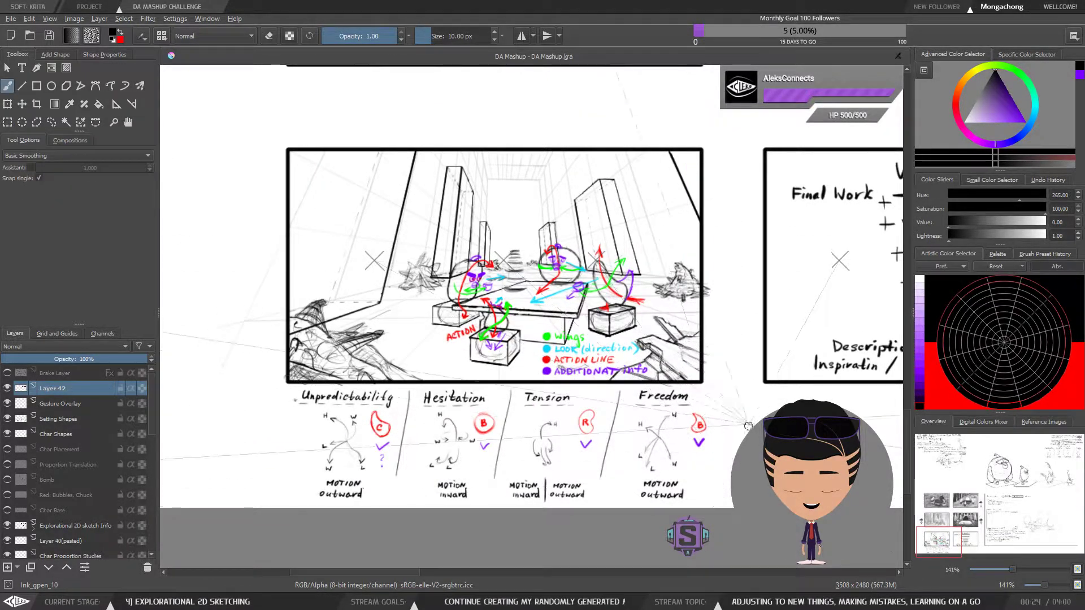
# Look back and forth between the tea party sketch, the Visualization diagram and the adjoining design list
pyautogui.moveTo(796, 436); pyautogui.dragTo(686, 463)
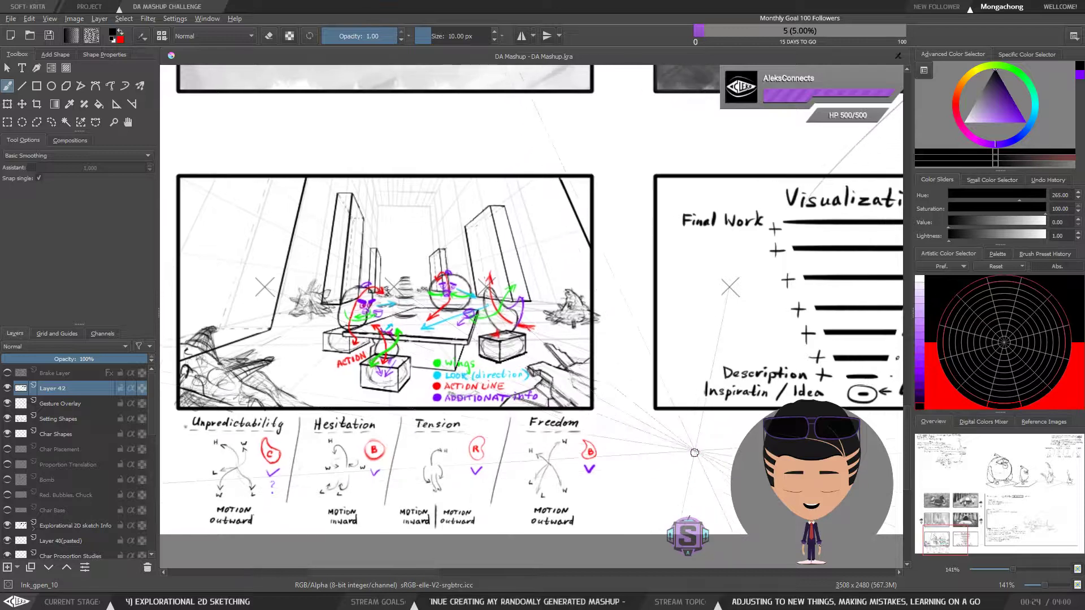
pyautogui.moveTo(855, 433); pyautogui.dragTo(712, 438)
pyautogui.moveTo(799, 454); pyautogui.dragTo(1060, 444)
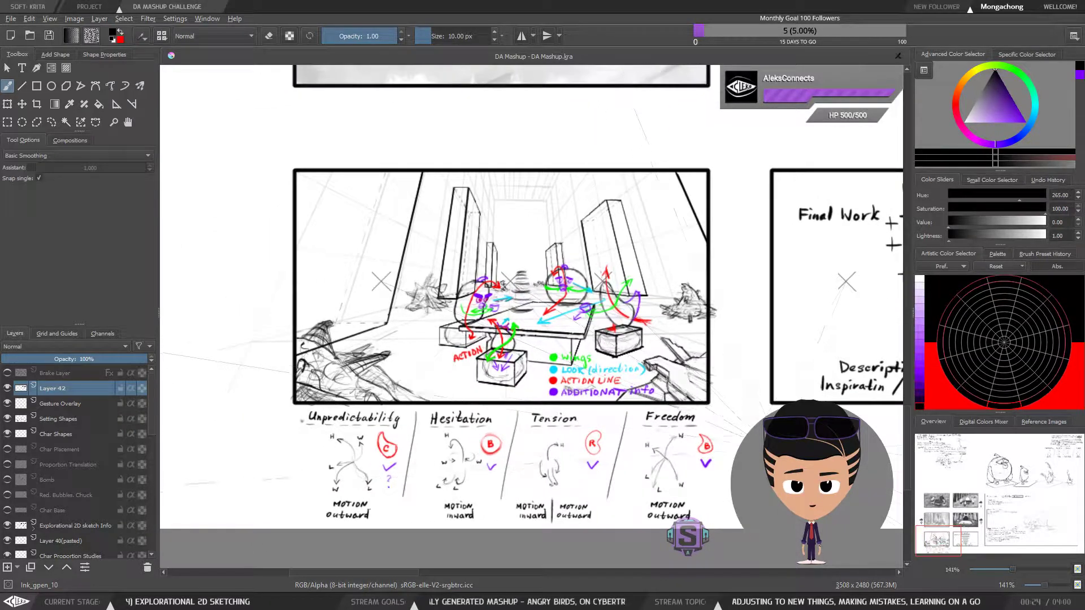
pyautogui.moveTo(980, 442); pyautogui.dragTo(414, 465)
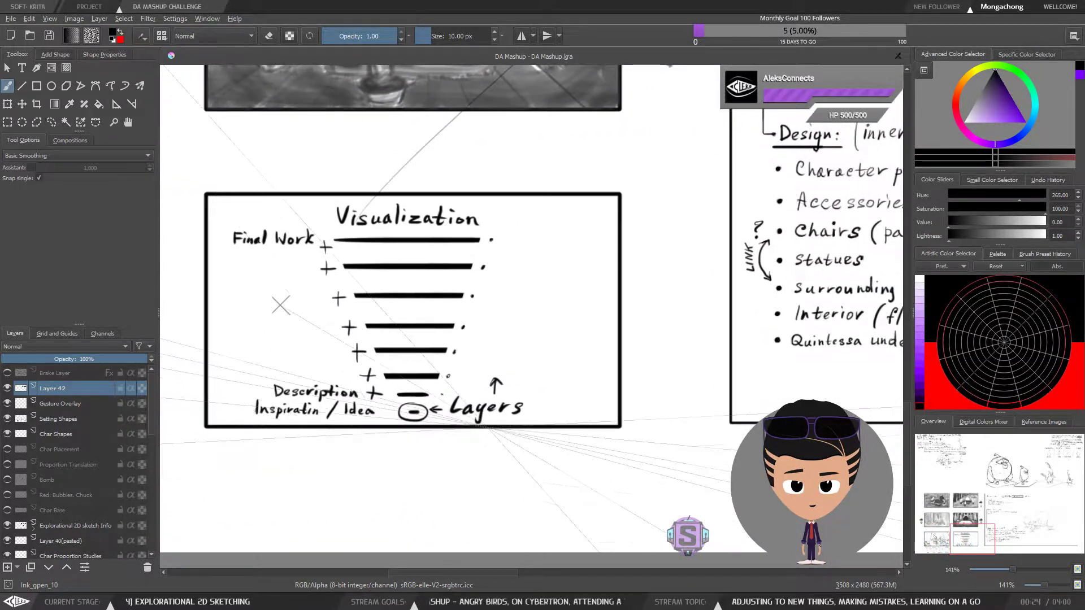
pyautogui.moveTo(490, 458)
pyautogui.mouseDown()
pyautogui.moveTo(714, 484)
pyautogui.moveTo(758, 478)
pyautogui.mouseUp()
pyautogui.moveTo(404, 466)
pyautogui.mouseDown()
pyautogui.moveTo(738, 440)
pyautogui.moveTo(667, 372)
pyautogui.moveTo(702, 372)
pyautogui.moveTo(673, 403)
pyautogui.moveTo(692, 415)
pyautogui.moveTo(677, 430)
pyautogui.moveTo(680, 411)
pyautogui.mouseUp()
pyautogui.moveTo(739, 437)
pyautogui.mouseDown()
pyautogui.moveTo(728, 439)
pyautogui.moveTo(734, 424)
pyautogui.mouseUp()
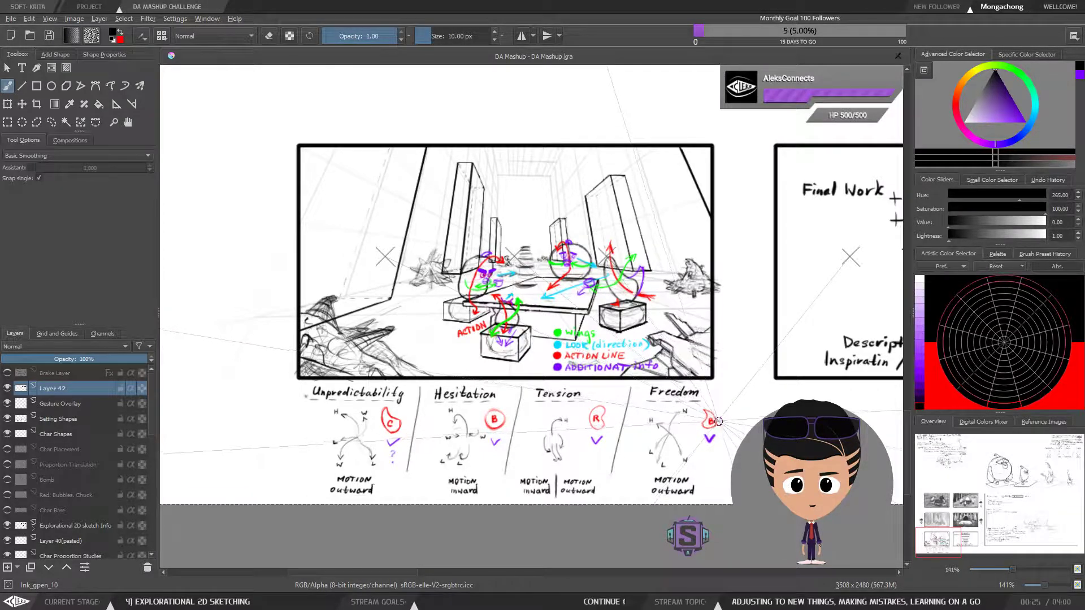
pyautogui.moveTo(727, 409)
pyautogui.mouseDown()
pyautogui.moveTo(652, 423)
pyautogui.moveTo(760, 424)
pyautogui.mouseUp()
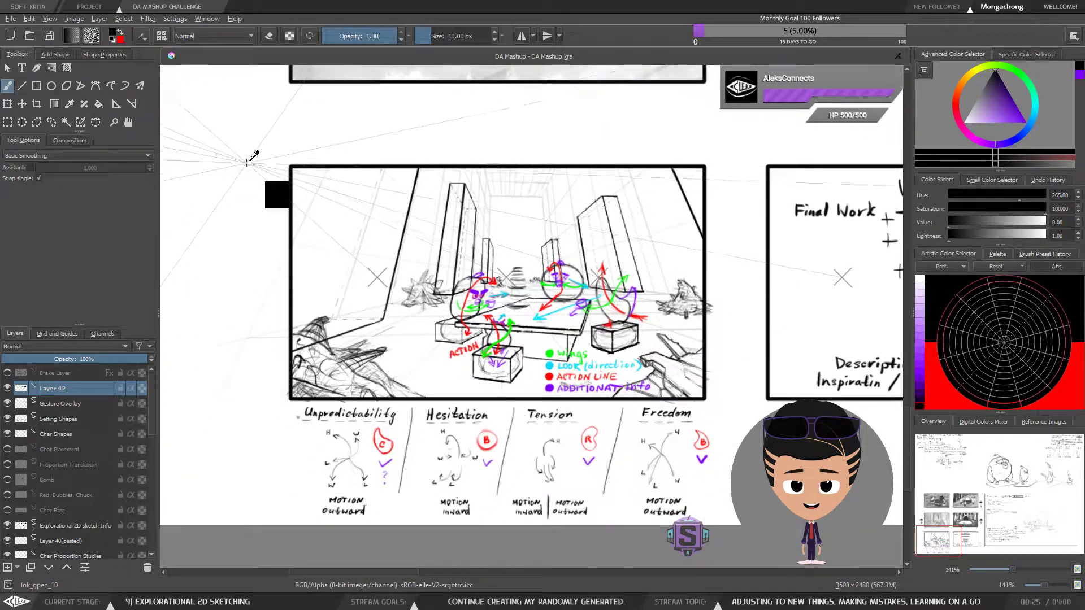
pyautogui.hotkey('ctrl', 'r')
pyautogui.moveTo(245, 130)
pyautogui.mouseDown()
pyautogui.moveTo(314, 263)
pyautogui.moveTo(701, 506)
pyautogui.mouseUp()
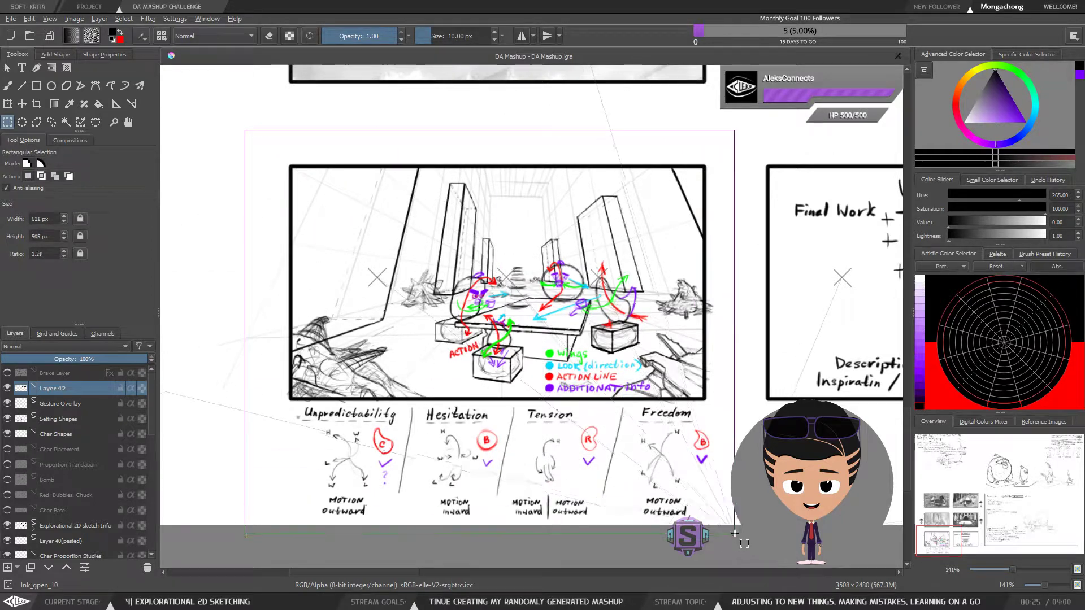
pyautogui.moveTo(732, 541); pyautogui.dragTo(733, 541)
pyautogui.press('b')
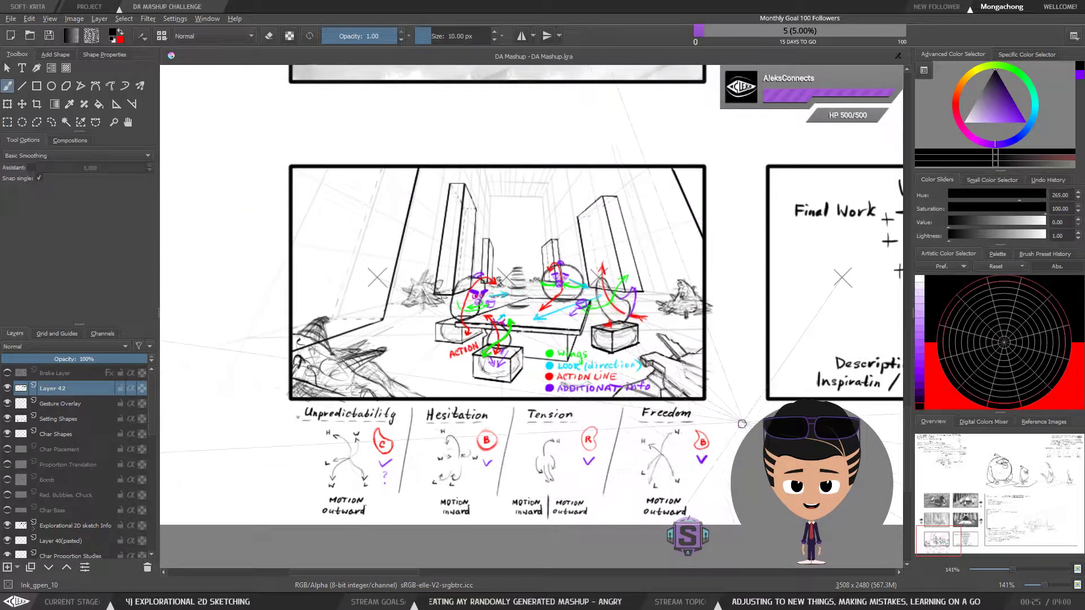
# Look back and forth between the gesture sketch's motion notes and the Visualization diagram
pyautogui.moveTo(750, 457); pyautogui.dragTo(636, 475)
pyautogui.moveTo(750, 468); pyautogui.dragTo(601, 470)
pyautogui.moveTo(782, 451)
pyautogui.mouseDown()
pyautogui.moveTo(632, 451)
pyautogui.moveTo(656, 465)
pyautogui.moveTo(856, 432)
pyautogui.mouseUp()
pyautogui.moveTo(569, 440)
pyautogui.mouseDown()
pyautogui.moveTo(731, 438)
pyautogui.moveTo(858, 476)
pyautogui.moveTo(492, 456)
pyautogui.mouseUp()
pyautogui.moveTo(668, 445)
pyautogui.mouseDown()
pyautogui.moveTo(608, 489)
pyautogui.moveTo(557, 487)
pyautogui.mouseUp()
pyautogui.moveTo(599, 431); pyautogui.dragTo(774, 433)
pyautogui.moveTo(568, 460)
pyautogui.mouseDown()
pyautogui.moveTo(745, 473)
pyautogui.moveTo(678, 478)
pyautogui.mouseUp()
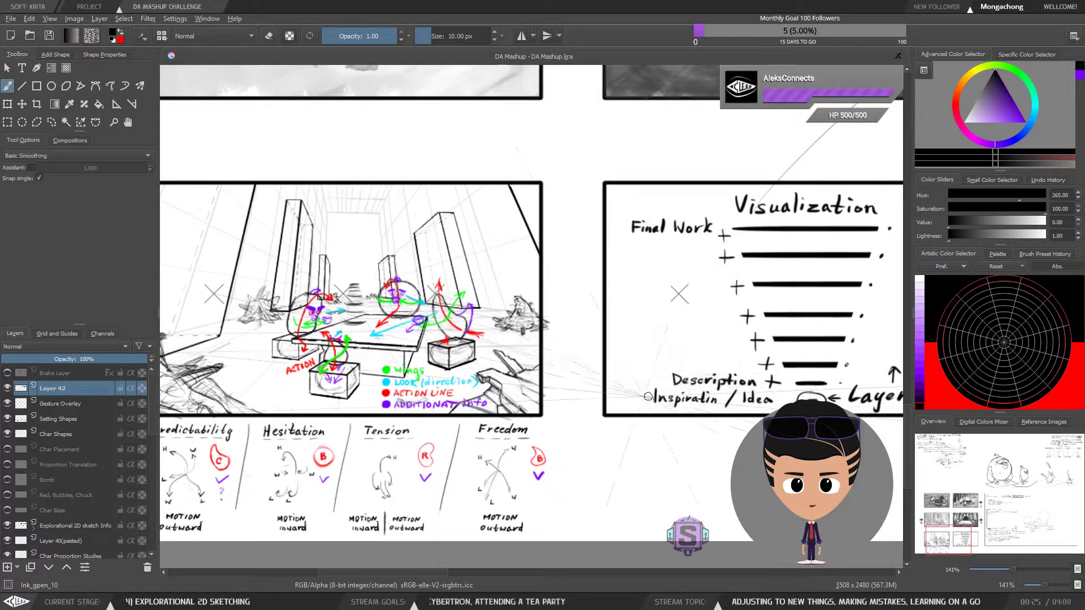
pyautogui.moveTo(577, 387)
pyautogui.mouseDown()
pyautogui.moveTo(686, 373)
pyautogui.moveTo(664, 355)
pyautogui.moveTo(717, 351)
pyautogui.moveTo(737, 367)
pyautogui.moveTo(733, 354)
pyautogui.mouseUp()
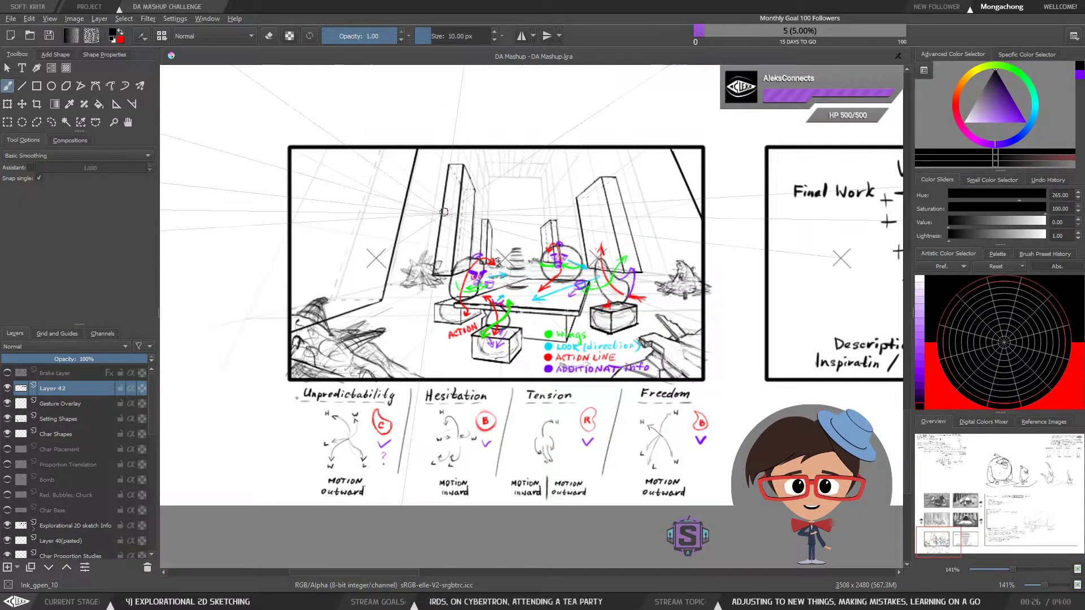
pyautogui.moveTo(242, 105)
pyautogui.mouseDown()
pyautogui.moveTo(373, 100)
pyautogui.moveTo(355, 98)
pyautogui.mouseUp()
pyautogui.hotkey('ctrl', 'z')
pyautogui.hotkey('ctrl', 'z')
pyautogui.moveTo(275, 104); pyautogui.dragTo(483, 98)
pyautogui.hotkey('ctrl', 'z')
pyautogui.moveTo(243, 101); pyautogui.dragTo(593, 104)
pyautogui.hotkey('ctrl', 'z')
pyautogui.moveTo(279, 108); pyautogui.dragTo(613, 103)
pyautogui.hotkey('ctrl', 'z')
pyautogui.moveTo(287, 106); pyautogui.dragTo(622, 97)
pyautogui.hotkey('ctrl', 'z')
pyautogui.moveTo(270, 106); pyautogui.dragTo(664, 106)
pyautogui.hotkey('ctrl', 'z')
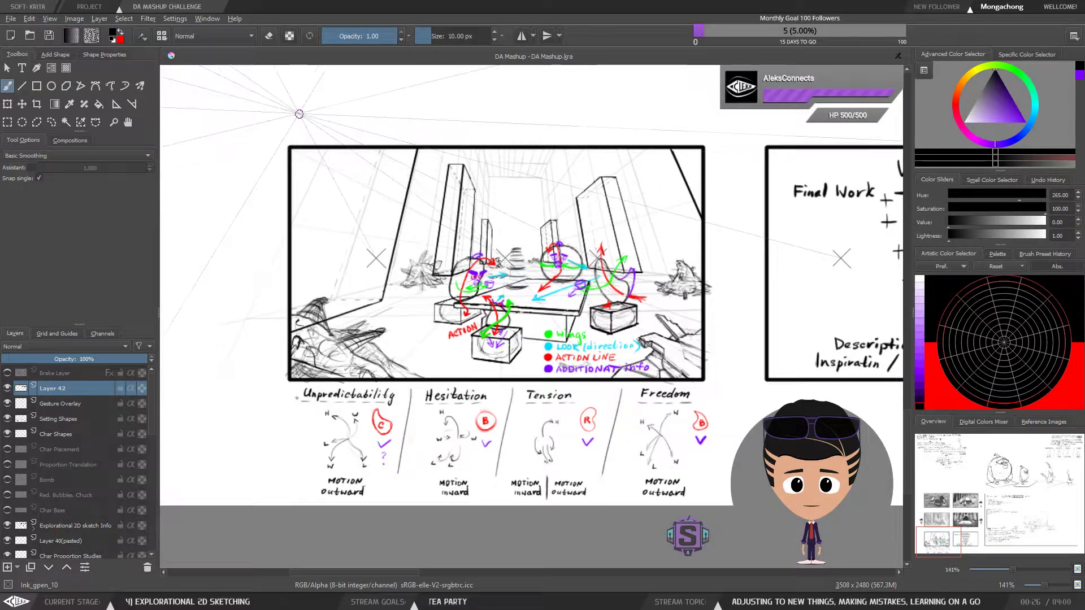
pyautogui.moveTo(518, 301); pyautogui.dragTo(473, 314)
pyautogui.hotkey('ctrl', 'r')
pyautogui.moveTo(211, 136)
pyautogui.mouseDown()
pyautogui.moveTo(306, 305)
pyautogui.moveTo(682, 525)
pyautogui.mouseUp()
pyautogui.hotkey('ctrl', 'shift', 'a')
pyautogui.press('b')
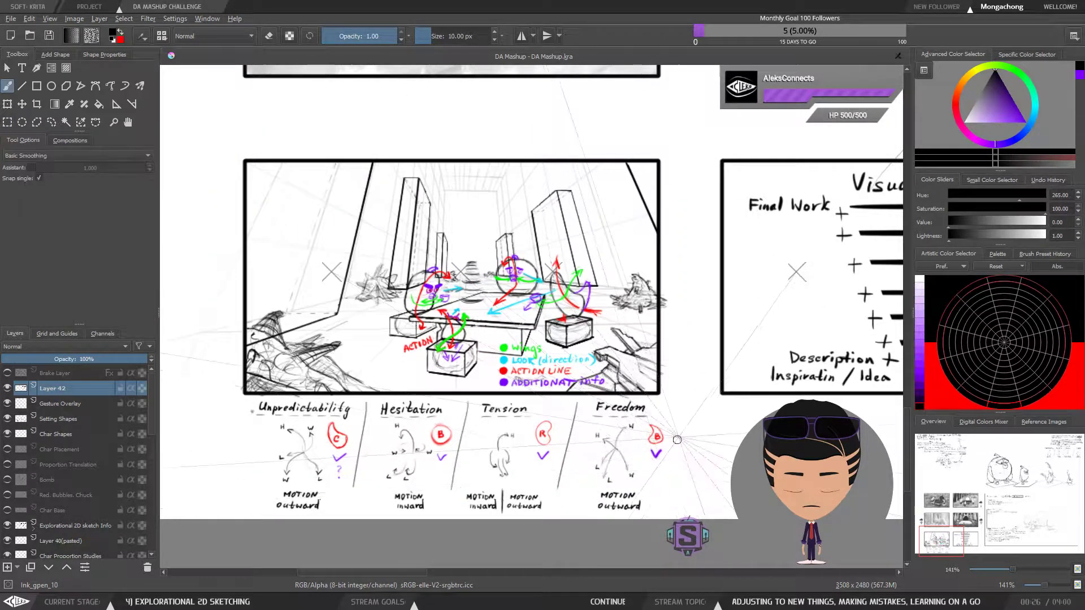
# Examine the grayscale value thumbnails and the surrounding sheet, finishing at the tea party sketch
pyautogui.moveTo(748, 447)
pyautogui.mouseDown()
pyautogui.moveTo(583, 460)
pyautogui.moveTo(543, 450)
pyautogui.mouseUp()
pyautogui.moveTo(719, 426); pyautogui.dragTo(524, 467)
pyautogui.moveTo(567, 359); pyautogui.dragTo(563, 452)
pyautogui.moveTo(568, 240); pyautogui.dragTo(761, 484)
pyautogui.moveTo(460, 196); pyautogui.dragTo(666, 305)
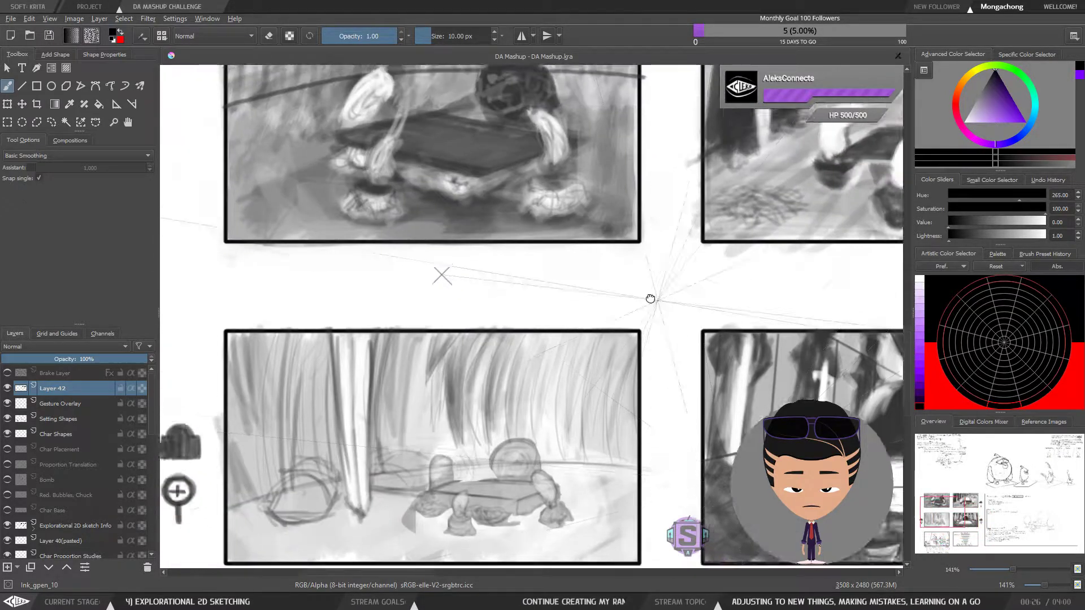
pyautogui.moveTo(673, 201); pyautogui.dragTo(661, 381)
pyautogui.moveTo(743, 253); pyautogui.dragTo(396, 260)
pyautogui.moveTo(667, 423)
pyautogui.mouseDown()
pyautogui.moveTo(426, 307)
pyautogui.moveTo(324, 306)
pyautogui.mouseUp()
pyautogui.moveTo(544, 388)
pyautogui.mouseDown()
pyautogui.moveTo(526, 366)
pyautogui.moveTo(368, 362)
pyautogui.mouseUp()
pyautogui.moveTo(560, 405)
pyautogui.mouseDown()
pyautogui.moveTo(475, 433)
pyautogui.moveTo(410, 430)
pyautogui.moveTo(378, 405)
pyautogui.mouseUp()
pyautogui.press('-')
pyautogui.press('-')
pyautogui.moveTo(395, 449); pyautogui.dragTo(452, 307)
pyautogui.moveTo(419, 477)
pyautogui.mouseDown()
pyautogui.moveTo(678, 379)
pyautogui.moveTo(856, 359)
pyautogui.mouseUp()
pyautogui.press('+')
pyautogui.press('+')
pyautogui.moveTo(456, 419)
pyautogui.mouseDown()
pyautogui.moveTo(520, 402)
pyautogui.moveTo(507, 413)
pyautogui.moveTo(417, 358)
pyautogui.moveTo(461, 373)
pyautogui.moveTo(472, 362)
pyautogui.mouseUp()
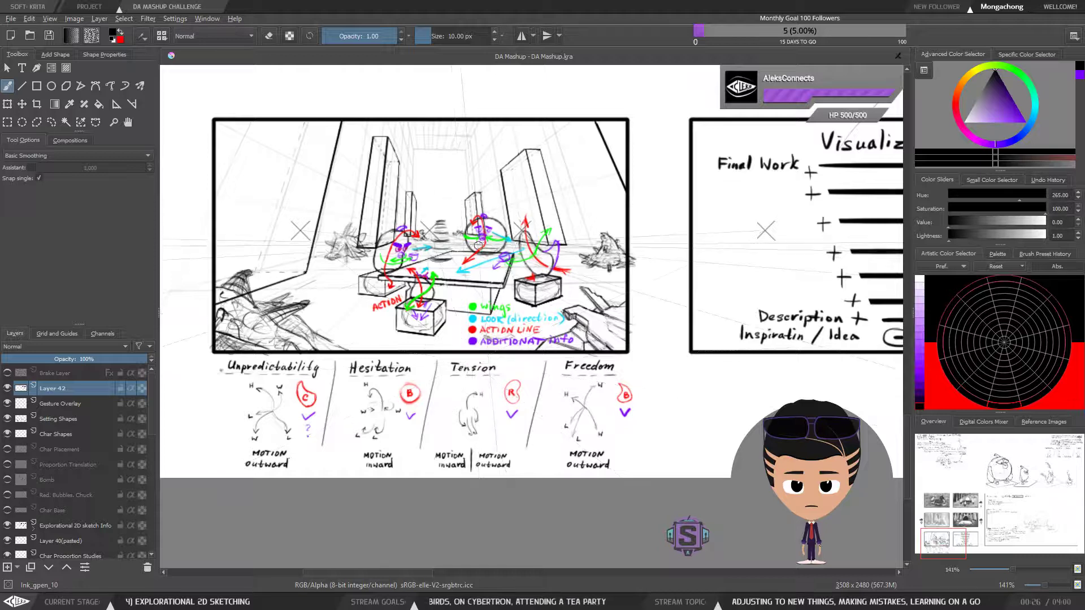
# Review the tea party sketch with its colour-coded gesture arrows and the four motion notes below it
pyautogui.hotkey('ctrl', '-')
pyautogui.hotkey('ctrl', '-')
pyautogui.hotkey('ctrl', '+')
pyautogui.hotkey('ctrl', '+')
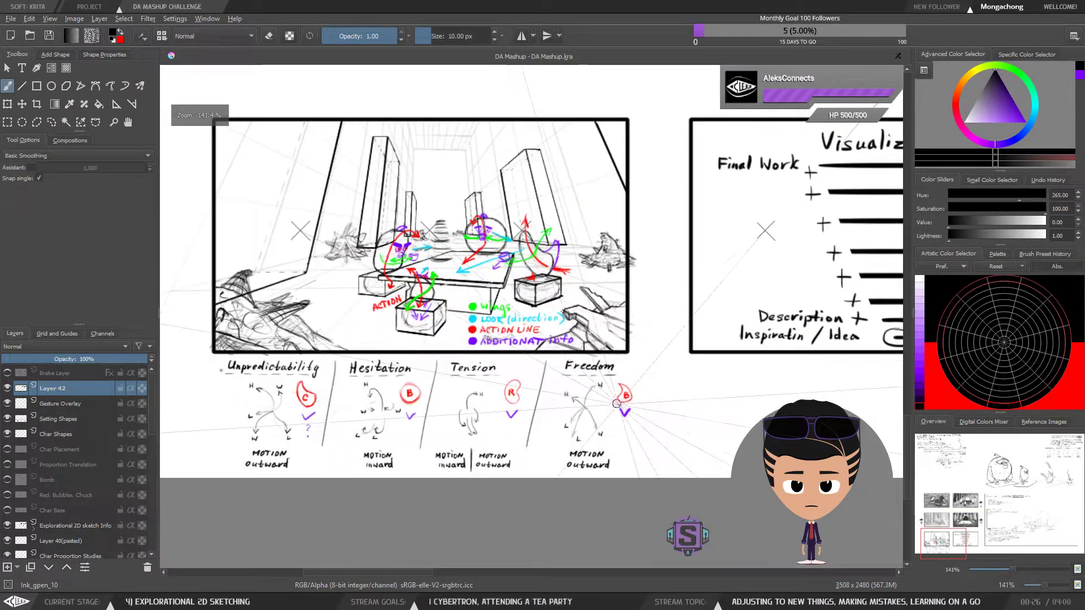
pyautogui.moveTo(681, 384); pyautogui.dragTo(617, 475)
pyautogui.moveTo(870, 411)
pyautogui.mouseDown()
pyautogui.moveTo(677, 439)
pyautogui.moveTo(824, 460)
pyautogui.mouseUp()
pyautogui.moveTo(572, 460)
pyautogui.mouseDown()
pyautogui.moveTo(714, 402)
pyautogui.moveTo(711, 371)
pyautogui.mouseUp()
pyautogui.moveTo(678, 415)
pyautogui.mouseDown()
pyautogui.moveTo(679, 383)
pyautogui.moveTo(682, 402)
pyautogui.moveTo(691, 395)
pyautogui.mouseUp()
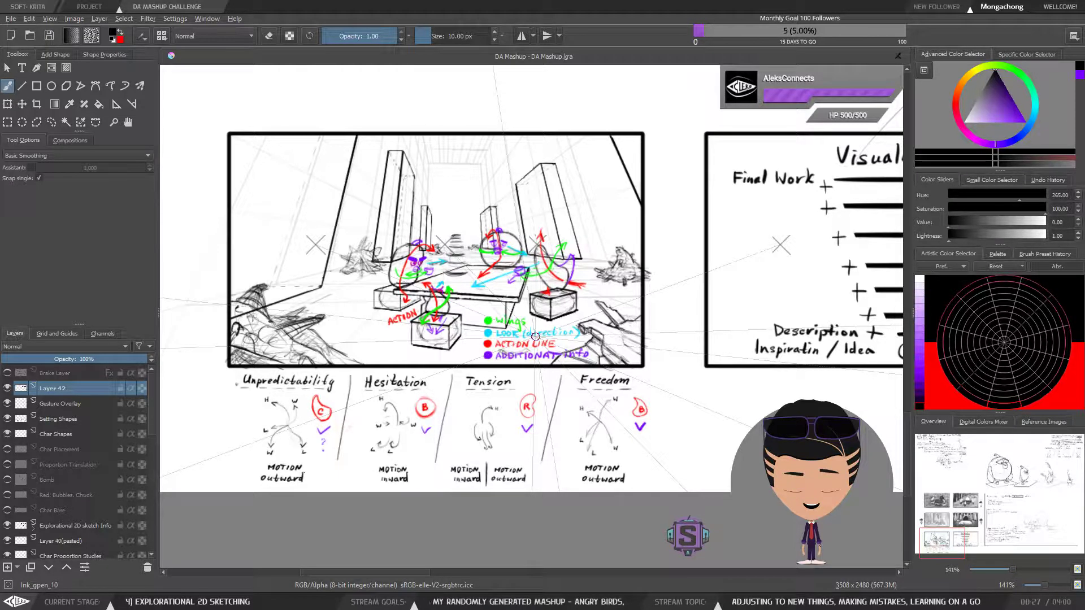
pyautogui.press('-')
pyautogui.press('-')
pyautogui.press('+')
pyautogui.press('+')
# Compare the Visualization layers with the gesture sketch and its emotion notes
pyautogui.moveTo(789, 416); pyautogui.dragTo(600, 418)
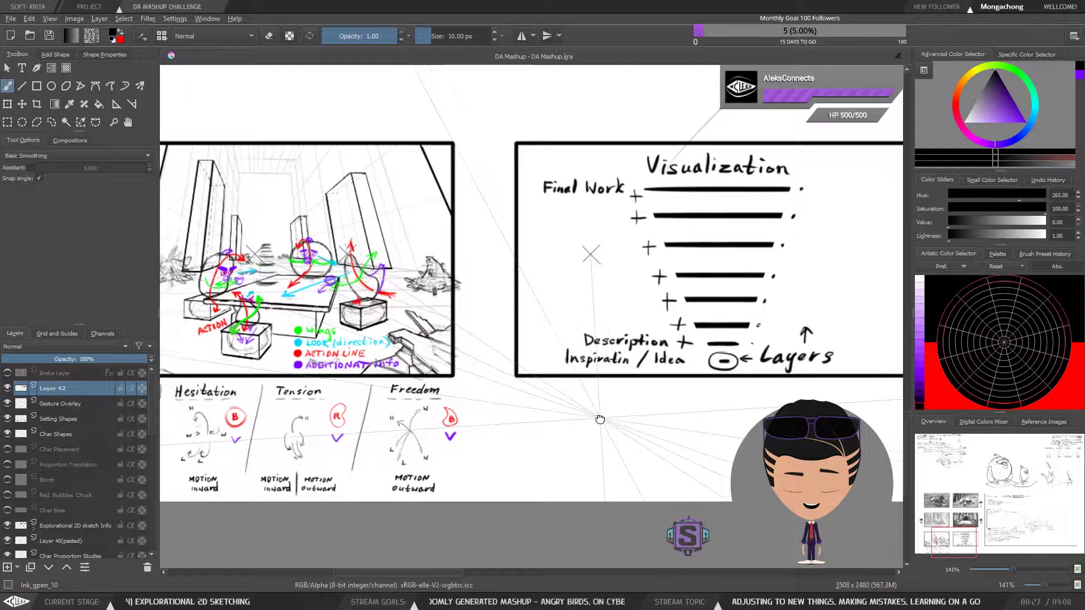
pyautogui.press('-')
pyautogui.press('-')
pyautogui.moveTo(699, 408); pyautogui.dragTo(575, 475)
pyautogui.moveTo(808, 437)
pyautogui.mouseDown()
pyautogui.moveTo(384, 440)
pyautogui.moveTo(706, 396)
pyautogui.mouseUp()
pyautogui.moveTo(483, 427); pyautogui.dragTo(729, 387)
pyautogui.moveTo(545, 421); pyautogui.dragTo(682, 392)
pyautogui.hotkey('ctrl', '+')
pyautogui.hotkey('ctrl', '+')
pyautogui.moveTo(564, 452); pyautogui.dragTo(560, 330)
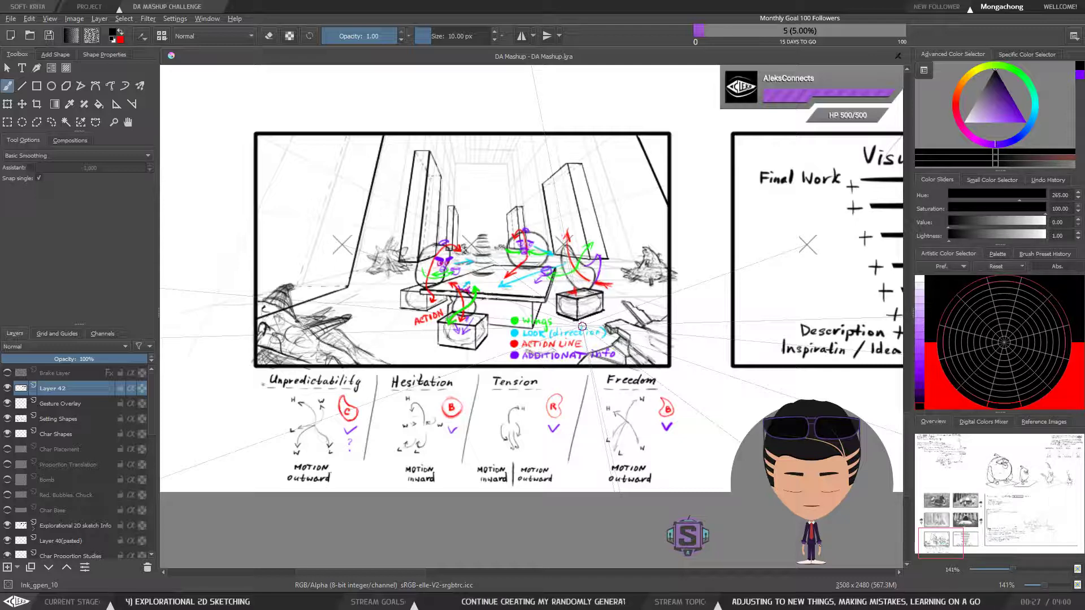
pyautogui.hotkey('ctrl', 'r')
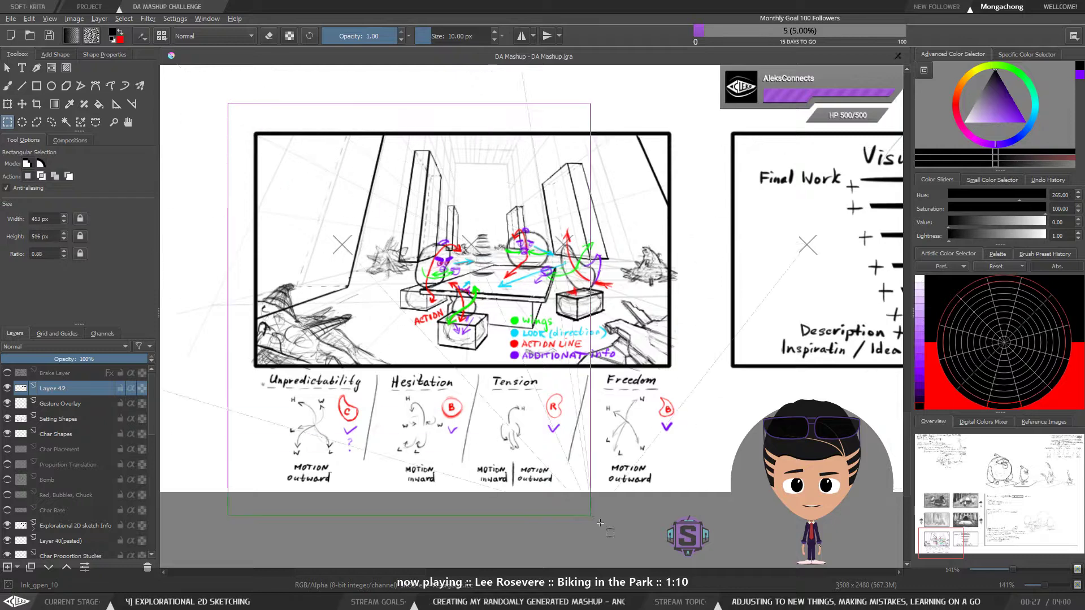
pyautogui.press('b')
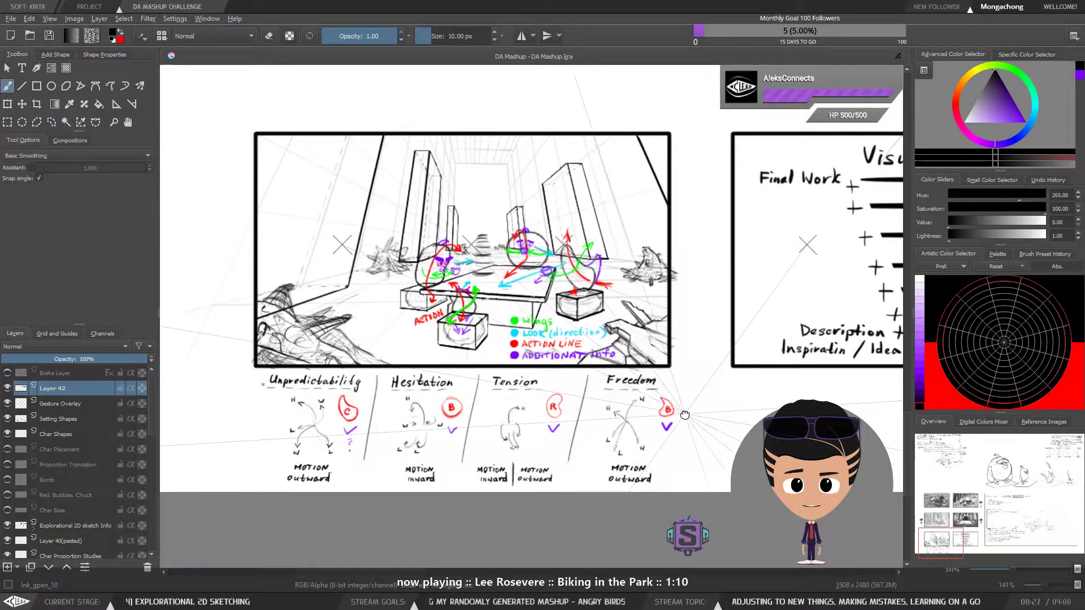
pyautogui.scroll(2, 683, 449)
pyautogui.scroll(-1, 680, 447)
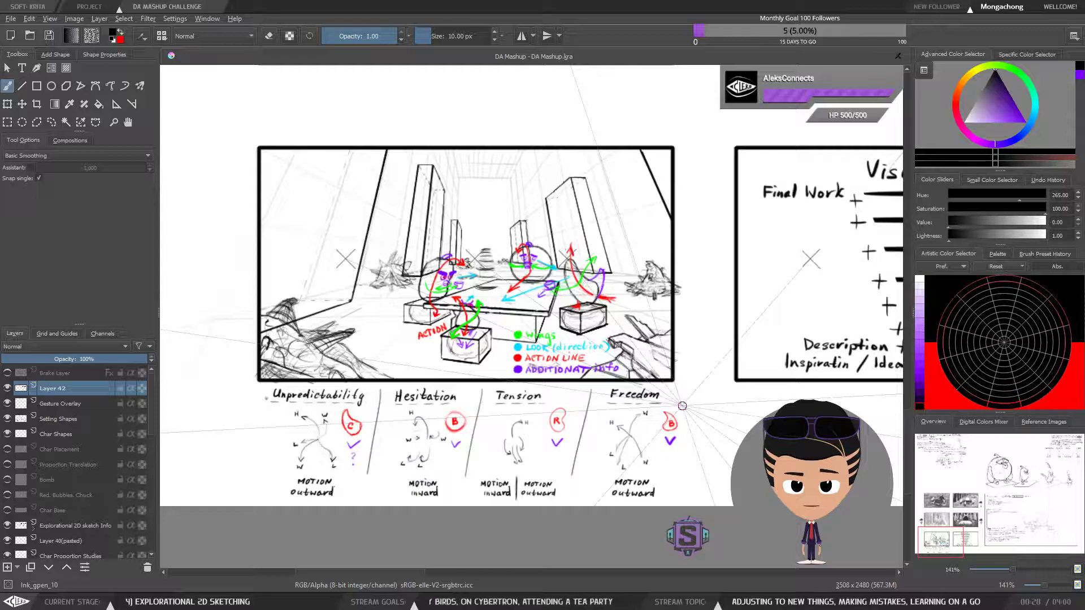
pyautogui.hotkey('ctrl', 'r')
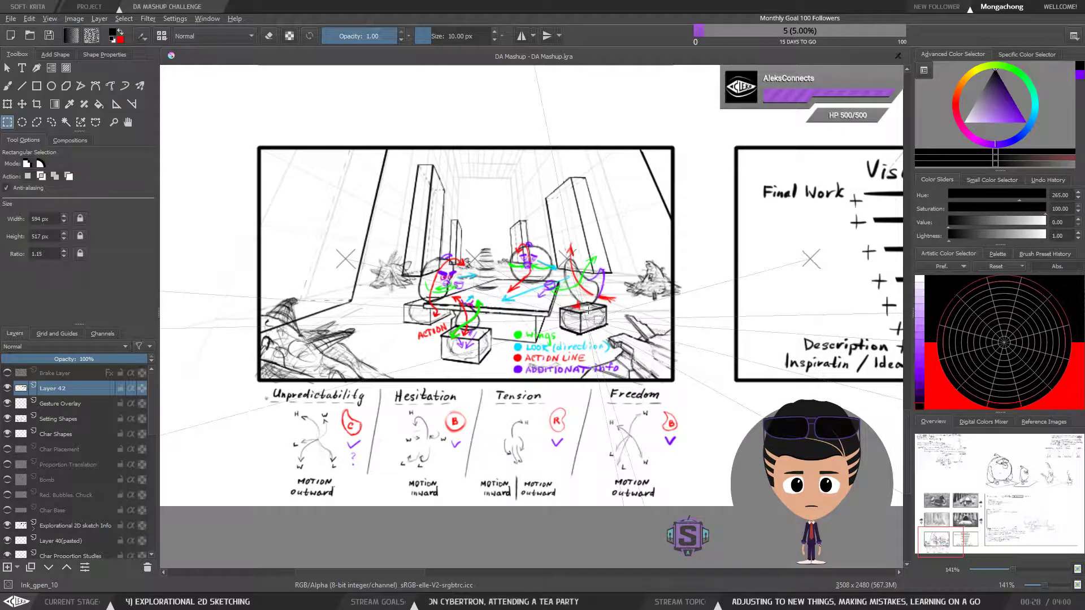
pyautogui.moveTo(214, 110)
pyautogui.mouseDown()
pyautogui.moveTo(516, 453)
pyautogui.moveTo(703, 528)
pyautogui.mouseUp()
pyautogui.press('b')
pyautogui.hotkey('ctrl', 'shift', 'a')
# Look across the sheet beyond the sketch panel at the neighbouring panels and return to the tea party sketch
pyautogui.moveTo(797, 391); pyautogui.dragTo(340, 516)
pyautogui.hotkey('ctrl', '-')
pyautogui.hotkey('ctrl', '-')
pyautogui.moveTo(672, 398); pyautogui.dragTo(457, 456)
pyautogui.hotkey('ctrl', '+')
pyautogui.hotkey('ctrl', '+')
pyautogui.moveTo(544, 416); pyautogui.dragTo(732, 604)
pyautogui.moveTo(484, 497); pyautogui.dragTo(646, 387)
pyautogui.moveTo(475, 466); pyautogui.dragTo(621, 273)
pyautogui.moveTo(429, 468); pyautogui.dragTo(657, 304)
pyautogui.moveTo(537, 414); pyautogui.dragTo(769, 387)
pyautogui.moveTo(327, 417)
pyautogui.mouseDown()
pyautogui.moveTo(536, 418)
pyautogui.moveTo(665, 378)
pyautogui.mouseUp()
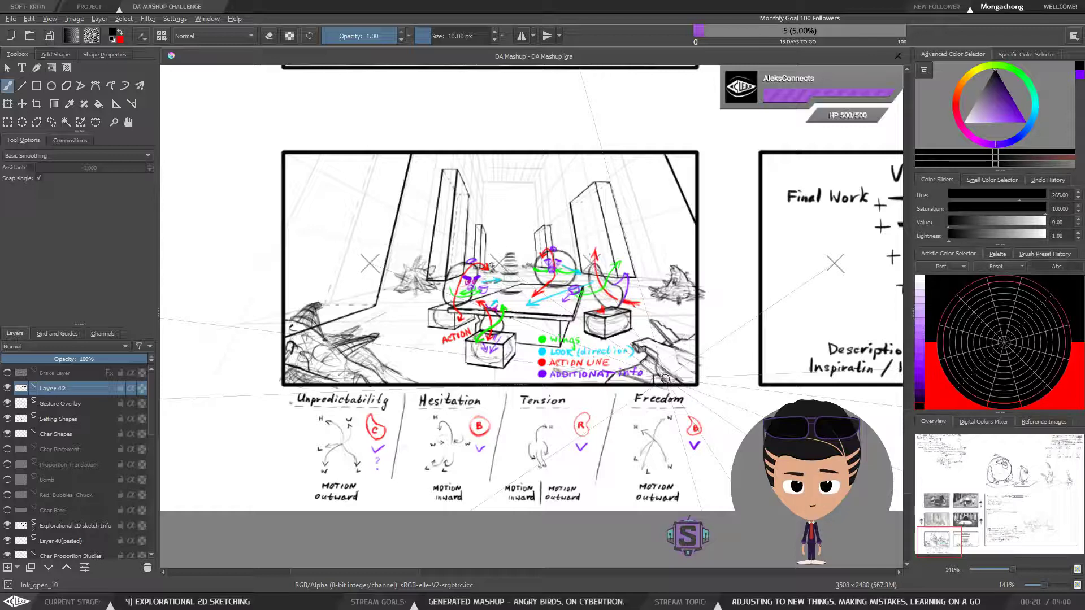
pyautogui.moveTo(649, 381); pyautogui.dragTo(630, 390)
pyautogui.hotkey('ctrl', 'r')
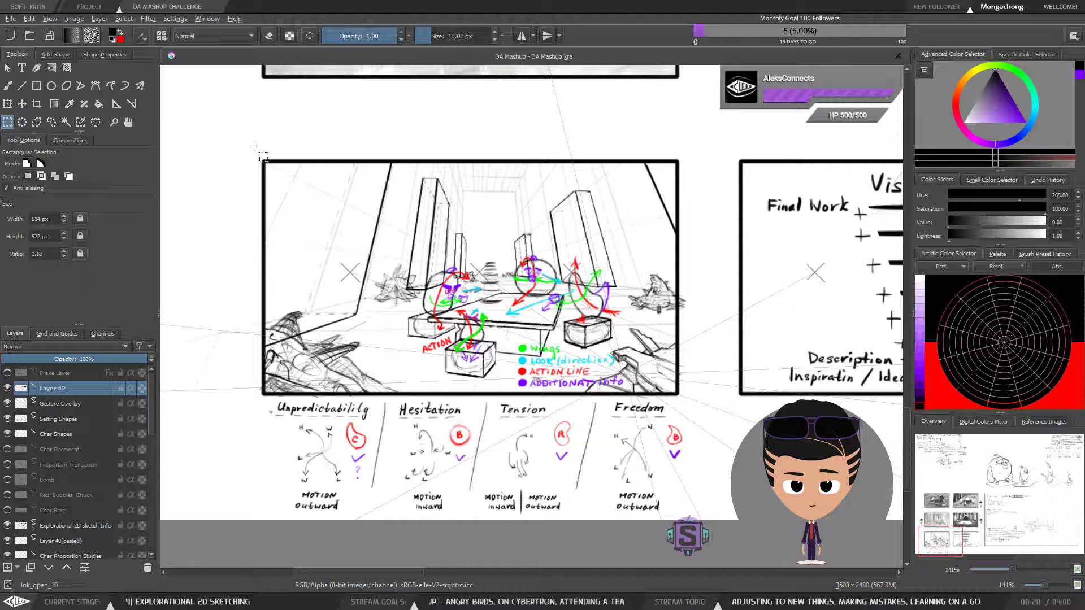
pyautogui.moveTo(237, 137); pyautogui.dragTo(705, 530)
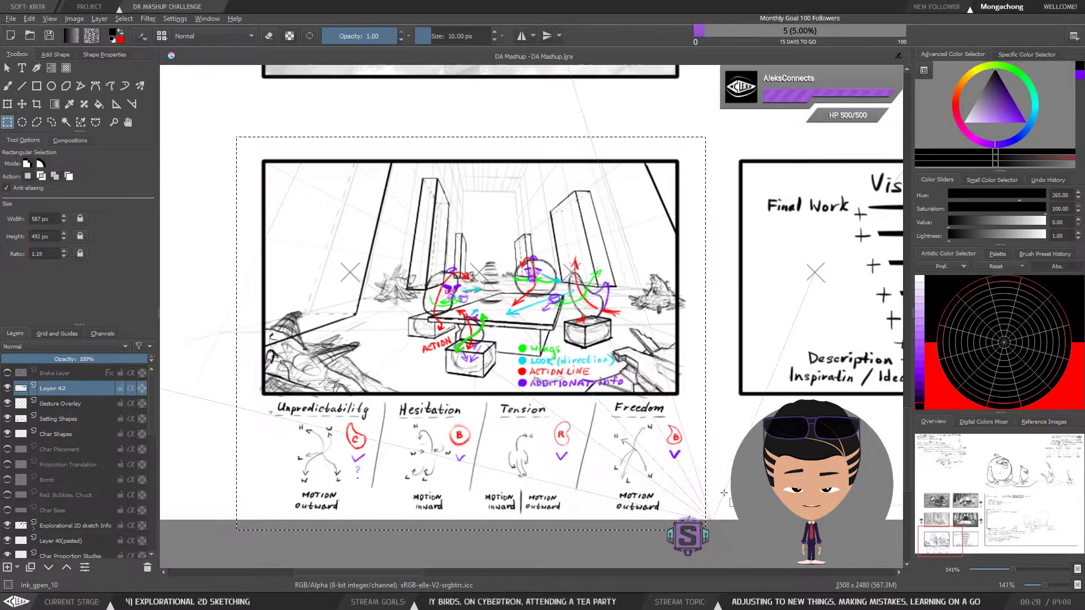
pyautogui.press('b')
pyautogui.hotkey('ctrl', 'shift', 'a')
pyautogui.moveTo(681, 468); pyautogui.dragTo(459, 464)
pyautogui.moveTo(708, 454)
pyautogui.mouseDown()
pyautogui.moveTo(588, 451)
pyautogui.moveTo(673, 429)
pyautogui.moveTo(833, 439)
pyautogui.mouseUp()
pyautogui.moveTo(656, 474); pyautogui.dragTo(736, 484)
pyautogui.moveTo(698, 431)
pyautogui.mouseDown()
pyautogui.moveTo(692, 457)
pyautogui.moveTo(693, 434)
pyautogui.mouseUp()
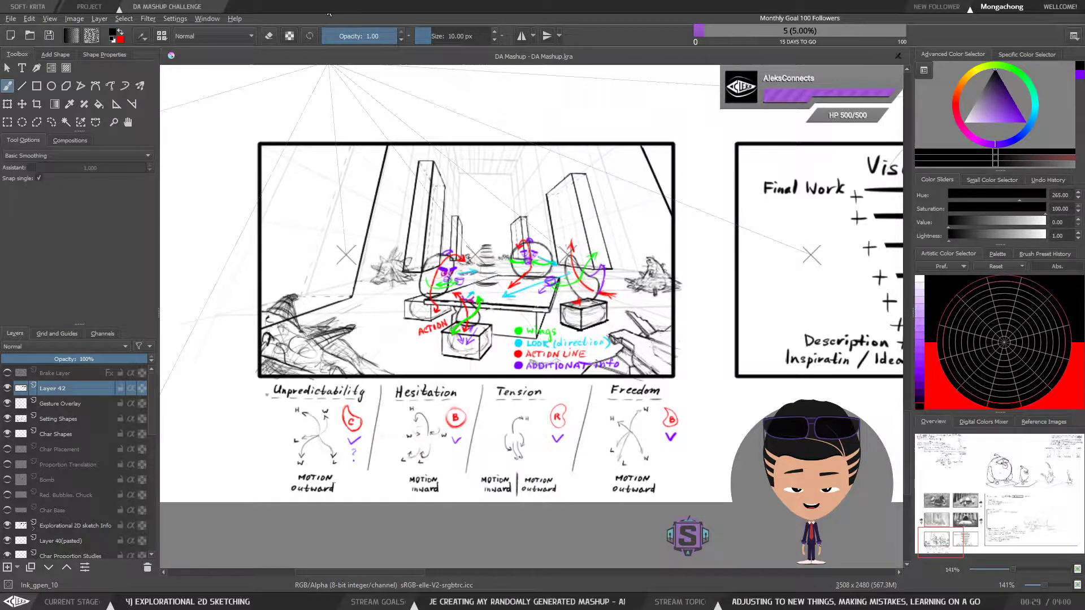
# Draw a short curved black stroke in the gap between the sketch and Visualization panels and delete it with an outline selection
pyautogui.moveTo(716, 281); pyautogui.dragTo(721, 366)
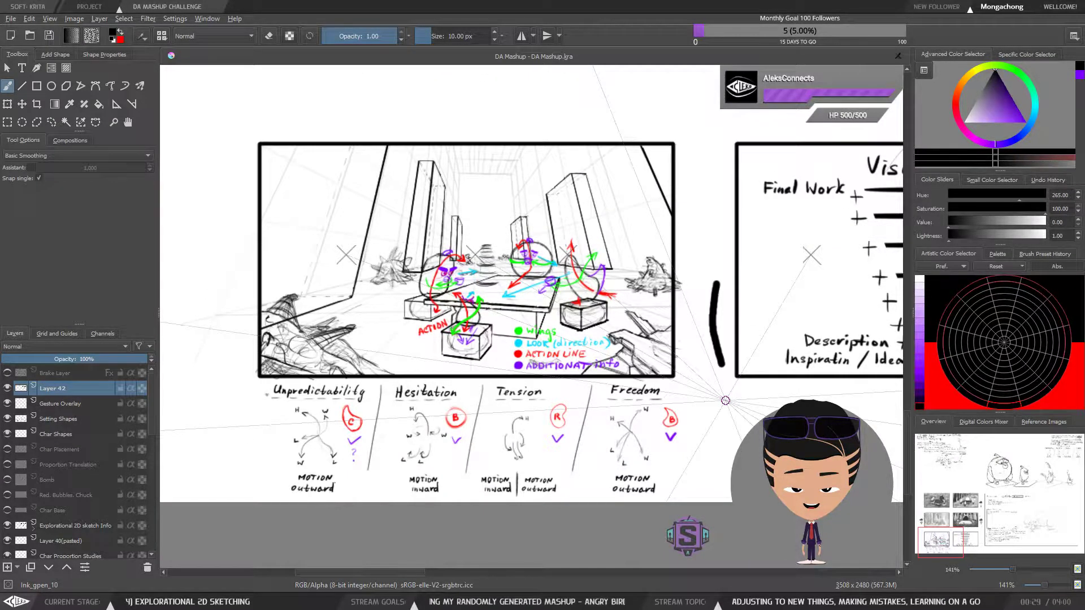
pyautogui.press('l')
pyautogui.moveTo(714, 256)
pyautogui.mouseDown()
pyautogui.moveTo(697, 342)
pyautogui.moveTo(737, 374)
pyautogui.moveTo(720, 245)
pyautogui.mouseUp()
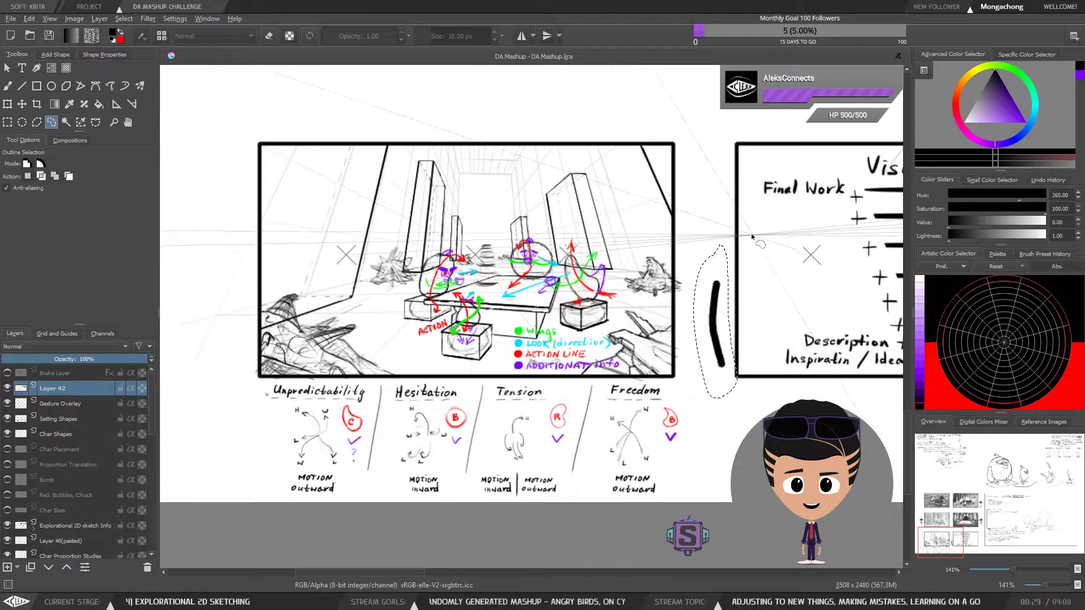
pyautogui.press('Delete')
pyautogui.hotkey('ctrl', 'shift', 'a')
pyautogui.press('b')
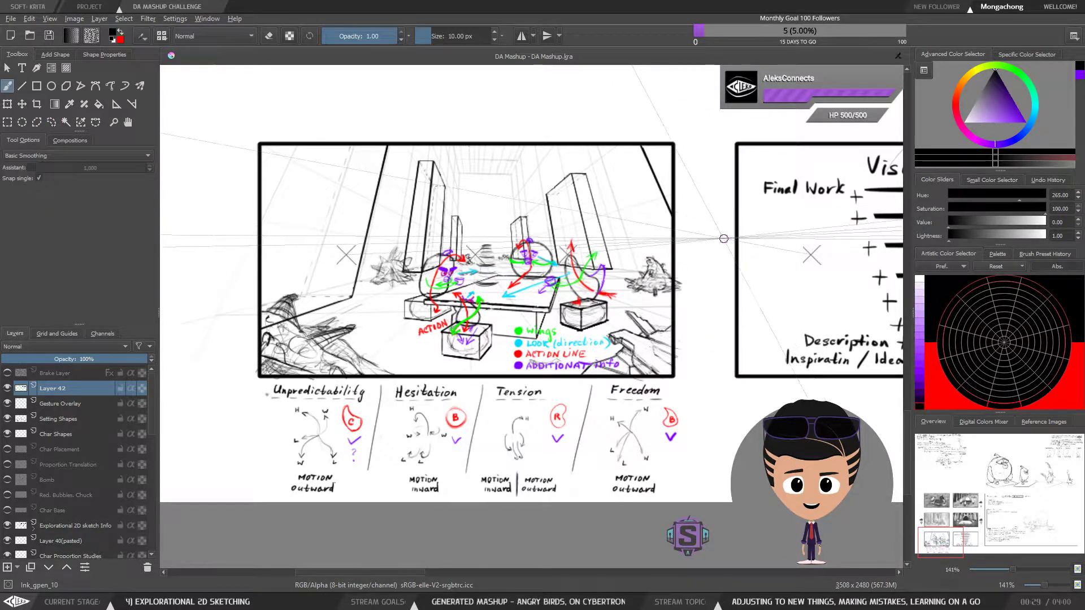
# Examine the full Visualization diagram from Inspiration / Idea up to Final Work
pyautogui.moveTo(714, 344); pyautogui.dragTo(665, 390)
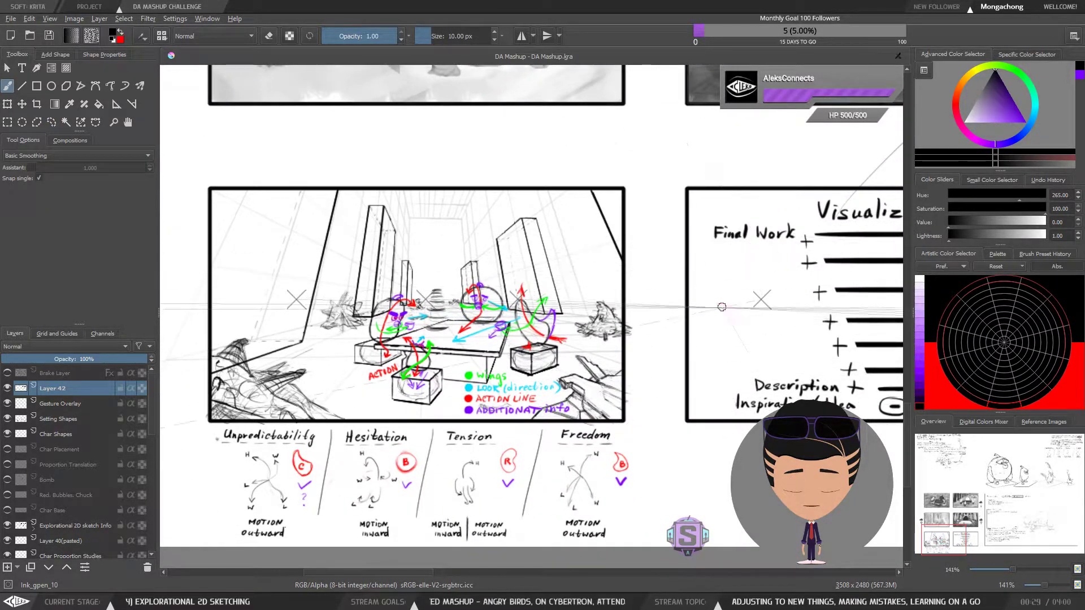
pyautogui.press('-')
pyautogui.press('-')
pyautogui.moveTo(734, 332); pyautogui.dragTo(669, 358)
pyautogui.press('+')
pyautogui.press('+')
pyautogui.moveTo(706, 450)
pyautogui.mouseDown()
pyautogui.moveTo(549, 402)
pyautogui.moveTo(478, 429)
pyautogui.mouseUp()
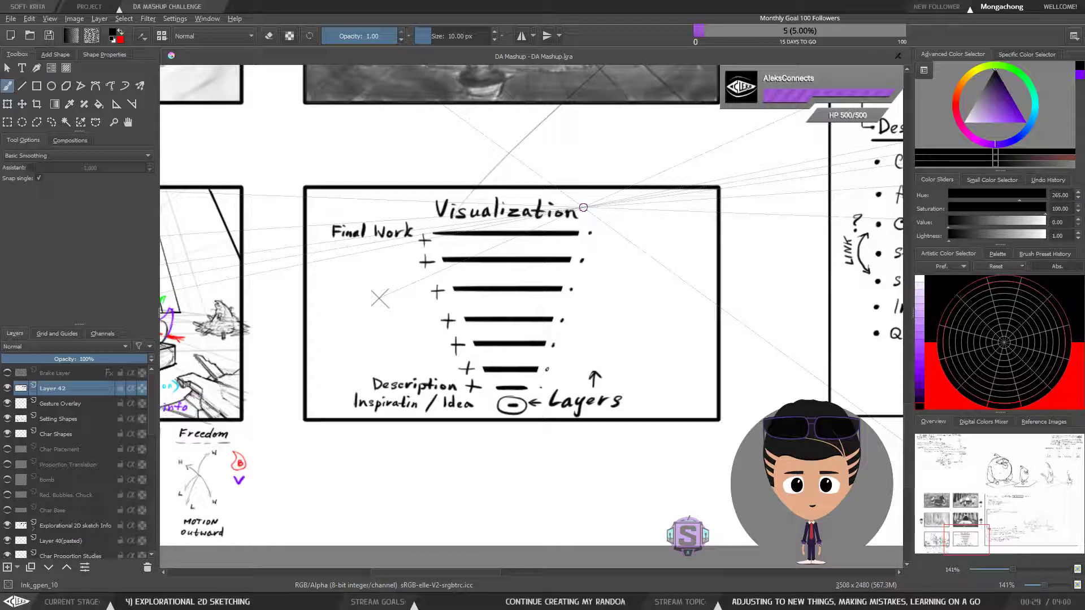
# Inspect the birds' gesture arrows, the colour legend and the Hesitation and Tension notes up close
pyautogui.hotkey('ctrl', '-')
pyautogui.hotkey('ctrl', '-')
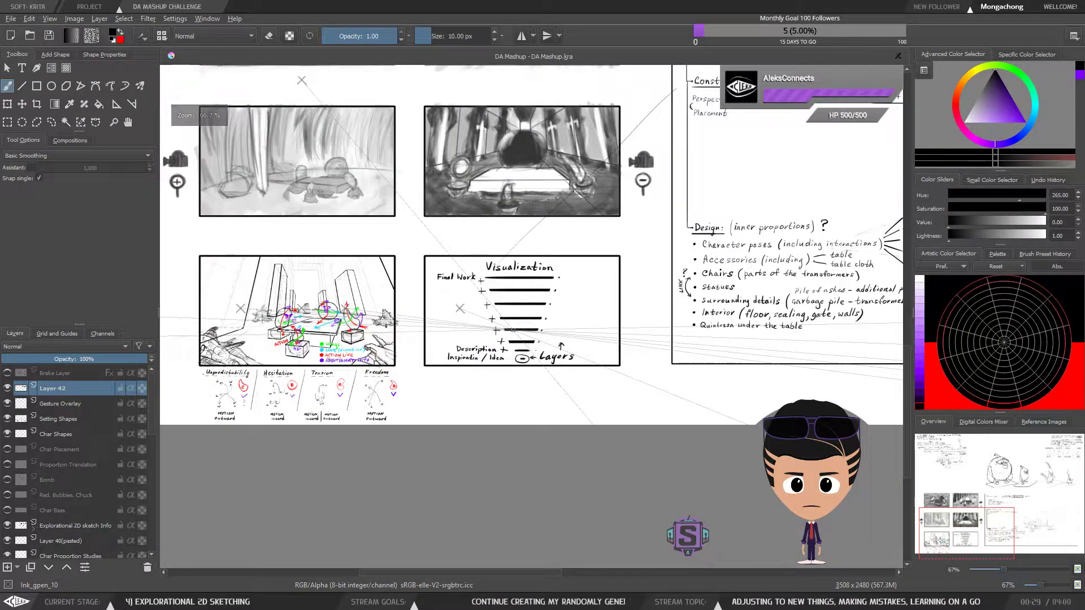
pyautogui.moveTo(499, 392); pyautogui.dragTo(688, 365)
pyautogui.hotkey('ctrl', '+')
pyautogui.hotkey('ctrl', '+')
pyautogui.moveTo(574, 405); pyautogui.dragTo(616, 402)
pyautogui.hotkey('ctrl', '+')
pyautogui.hotkey('ctrl', '-')
pyautogui.moveTo(602, 443); pyautogui.dragTo(619, 430)
pyautogui.hotkey('ctrl', '+')
pyautogui.hotkey('ctrl', '+')
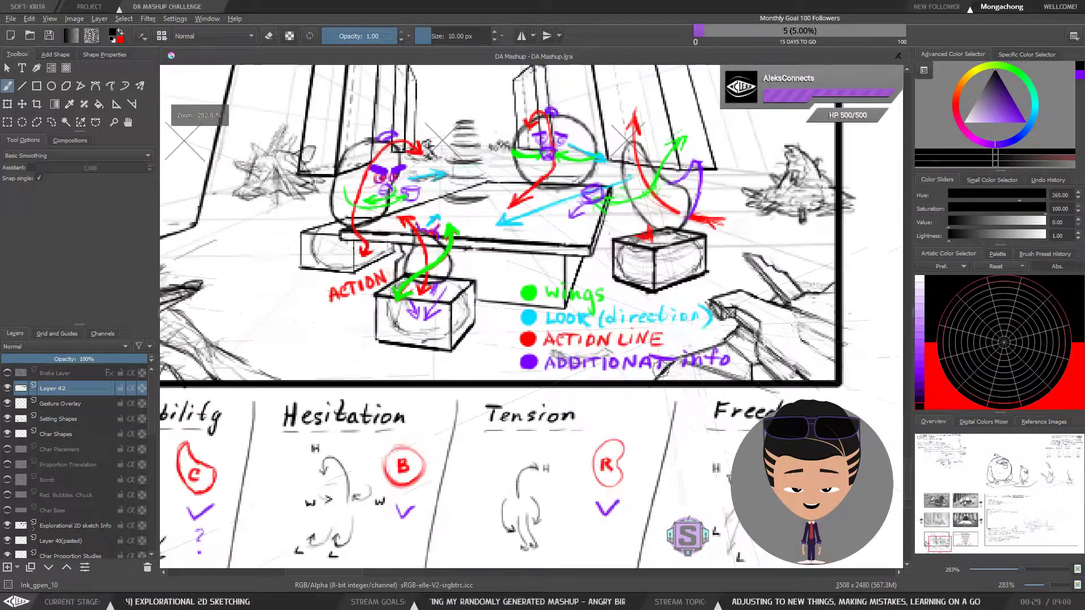
pyautogui.moveTo(649, 375); pyautogui.dragTo(503, 384)
pyautogui.moveTo(467, 536); pyautogui.dragTo(630, 396)
# Read through the Problems to solve notes, covering Proportions, Construction and the Design list
pyautogui.hotkey('ctrl', '-')
pyautogui.hotkey('ctrl', '-')
pyautogui.moveTo(885, 326); pyautogui.dragTo(549, 405)
pyautogui.moveTo(812, 327); pyautogui.dragTo(751, 303)
pyautogui.moveTo(732, 351); pyautogui.dragTo(557, 395)
pyautogui.moveTo(758, 364); pyautogui.dragTo(527, 428)
pyautogui.moveTo(737, 380)
pyautogui.mouseDown()
pyautogui.moveTo(575, 422)
pyautogui.moveTo(661, 421)
pyautogui.moveTo(599, 455)
pyautogui.mouseUp()
pyautogui.moveTo(646, 363); pyautogui.dragTo(636, 486)
pyautogui.moveTo(626, 365); pyautogui.dragTo(632, 511)
pyautogui.moveTo(591, 347); pyautogui.dragTo(605, 480)
pyautogui.moveTo(599, 303); pyautogui.dragTo(598, 367)
pyautogui.moveTo(600, 457); pyautogui.dragTo(595, 362)
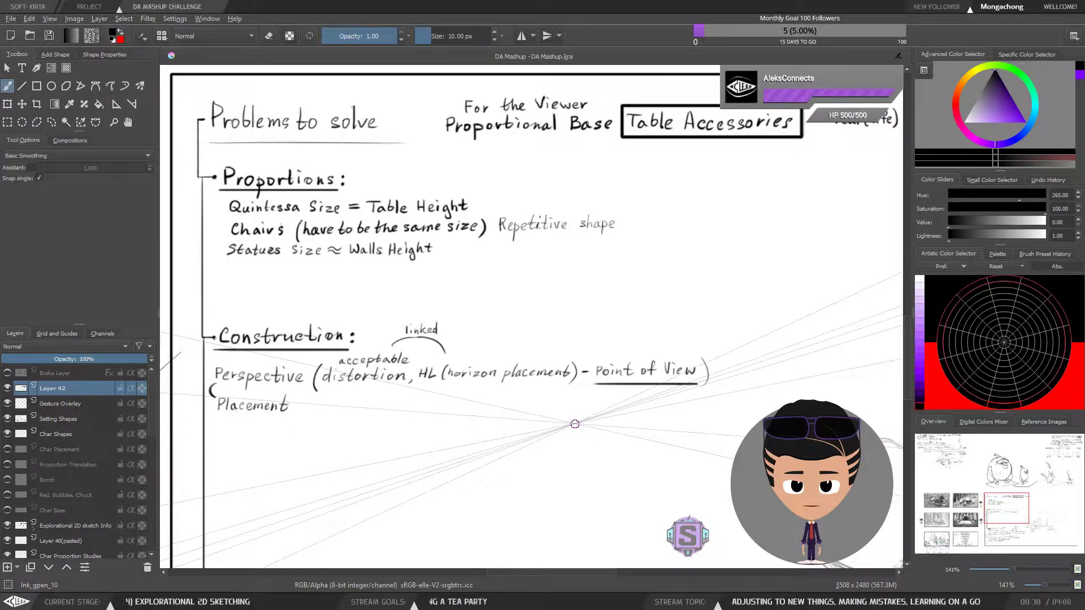
pyautogui.press('-')
pyautogui.press('-')
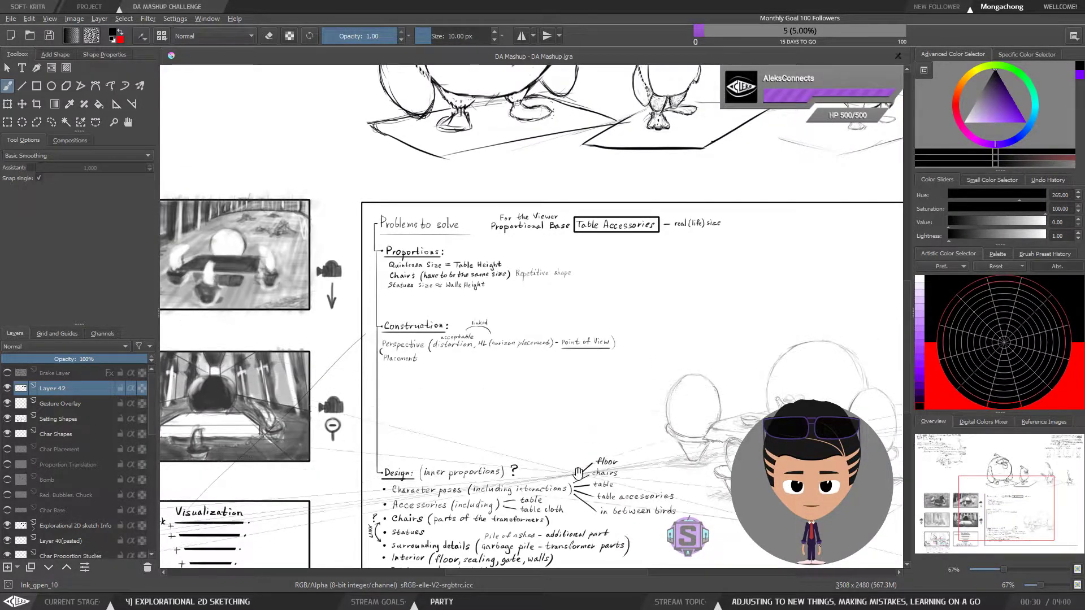
pyautogui.moveTo(584, 473); pyautogui.dragTo(589, 345)
pyautogui.press('+')
pyautogui.press('+')
pyautogui.moveTo(580, 436); pyautogui.dragTo(563, 465)
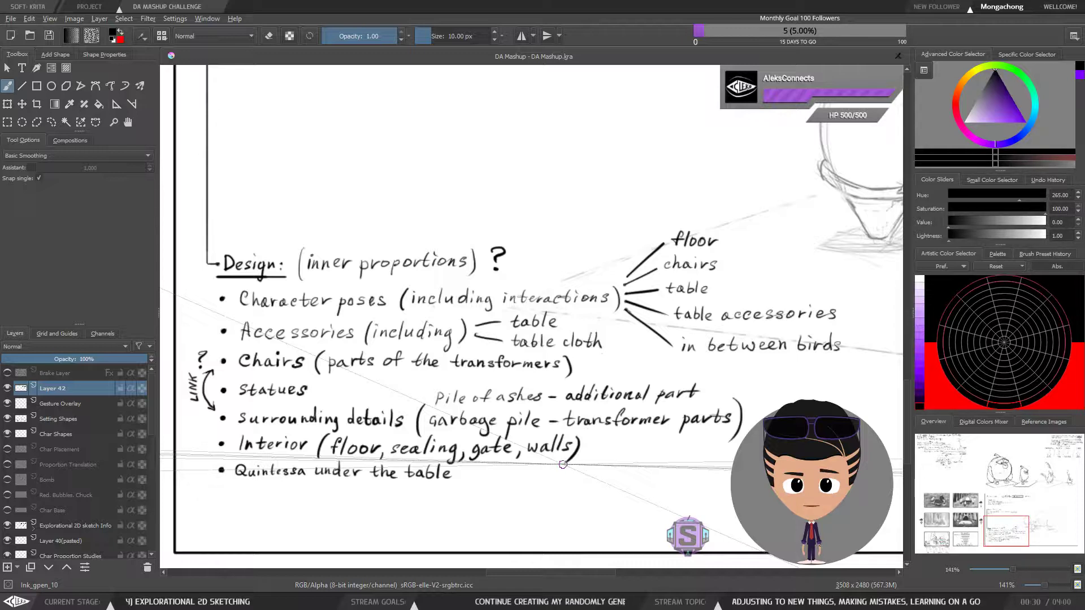
# Go back from the Design list to the tea party sketch and its motion notes
pyautogui.press('-')
pyautogui.press('-')
pyautogui.moveTo(317, 415); pyautogui.dragTo(749, 325)
pyautogui.press('+')
pyautogui.press('+')
pyautogui.moveTo(525, 398); pyautogui.dragTo(678, 386)
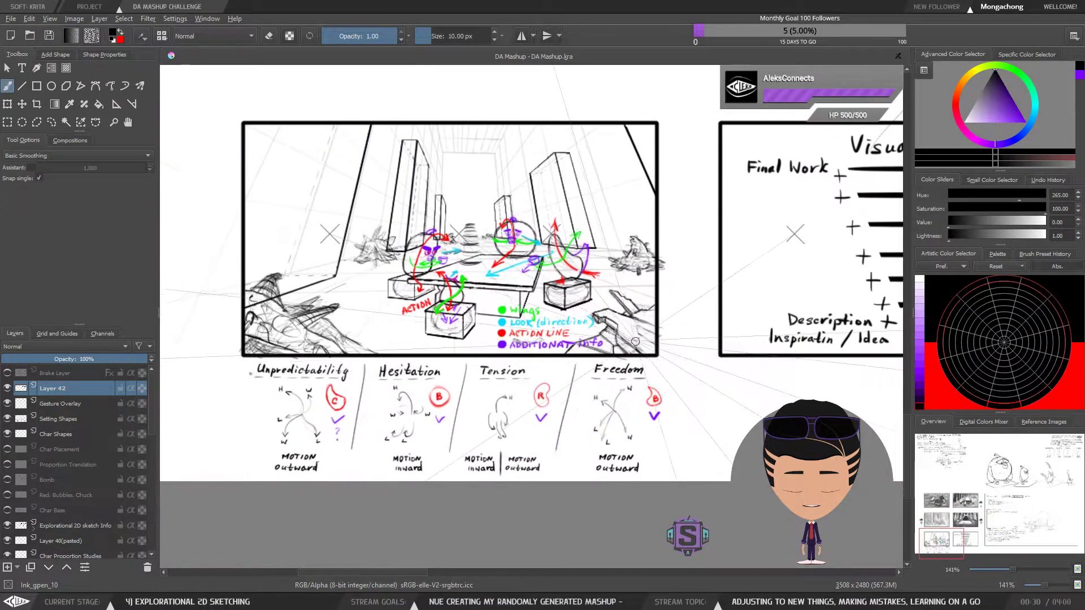
pyautogui.moveTo(594, 338); pyautogui.dragTo(606, 347)
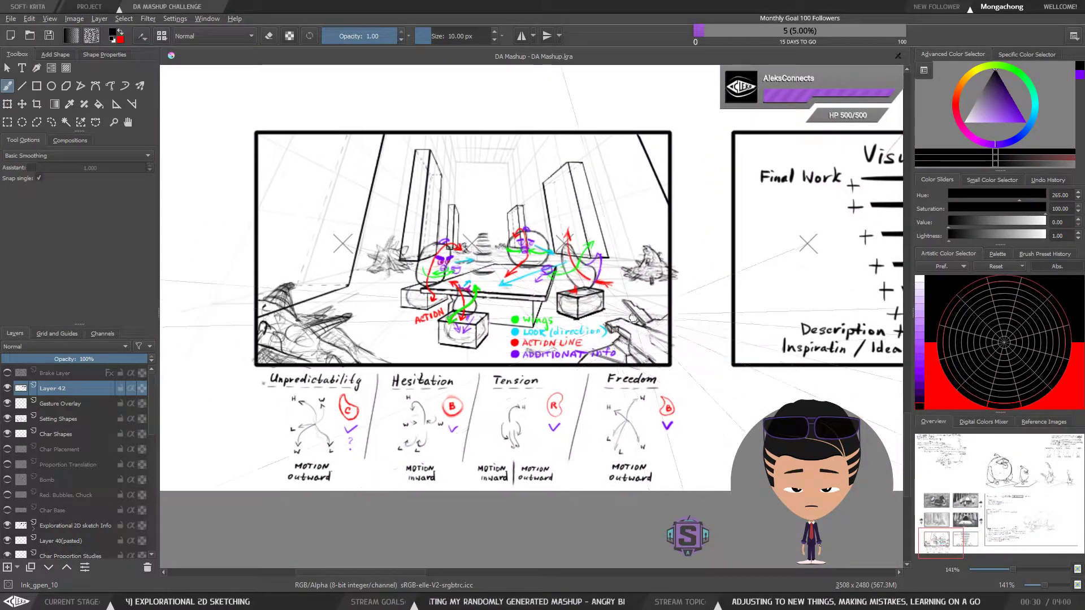
pyautogui.hotkey('ctrl', 'r')
pyautogui.moveTo(232, 112)
pyautogui.mouseDown()
pyautogui.moveTo(509, 466)
pyautogui.moveTo(698, 515)
pyautogui.mouseUp()
pyautogui.press('b')
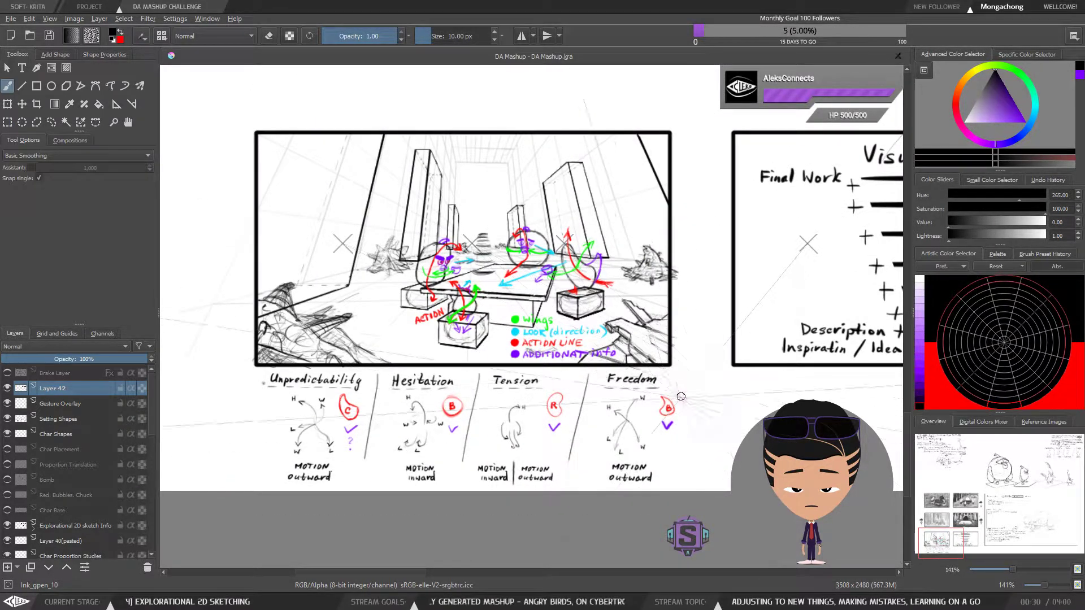
pyautogui.moveTo(674, 426); pyautogui.dragTo(668, 439)
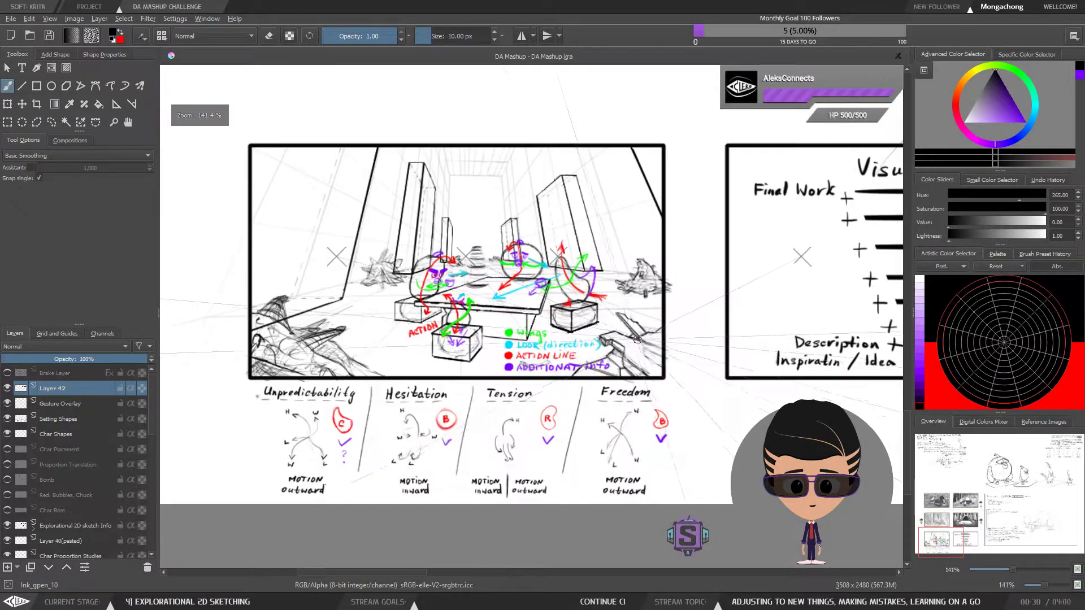
# Examine the Visualization diagram beside the tea party sketch, from Inspiration / Idea up to Final Work
pyautogui.moveTo(722, 402); pyautogui.dragTo(393, 418)
pyautogui.moveTo(776, 378)
pyautogui.mouseDown()
pyautogui.moveTo(598, 407)
pyautogui.moveTo(440, 515)
pyautogui.moveTo(619, 464)
pyautogui.moveTo(516, 461)
pyautogui.moveTo(402, 400)
pyautogui.moveTo(400, 377)
pyautogui.moveTo(494, 323)
pyautogui.moveTo(487, 388)
pyautogui.moveTo(585, 477)
pyautogui.moveTo(721, 469)
pyautogui.moveTo(742, 440)
pyautogui.mouseUp()
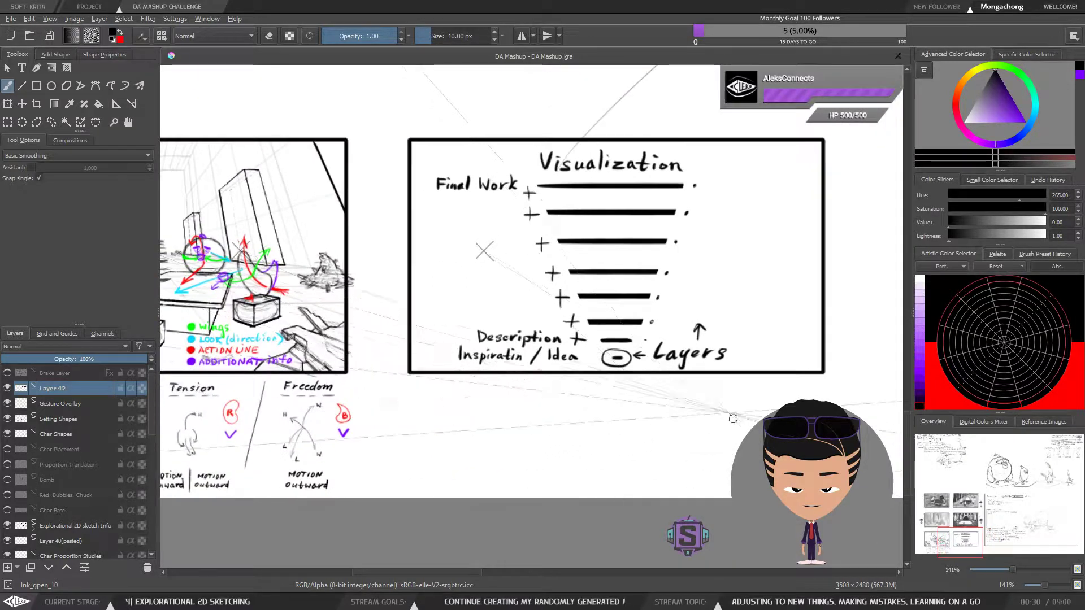
pyautogui.hotkey('ctrl', '+')
pyautogui.hotkey('ctrl', '+')
pyautogui.hotkey('ctrl', '-')
pyautogui.hotkey('ctrl', '-')
# Inspect the tea party sketch's colour legend and the Hesitation and Tension motion notes beneath it
pyautogui.moveTo(381, 436)
pyautogui.mouseDown()
pyautogui.moveTo(387, 492)
pyautogui.moveTo(746, 384)
pyautogui.mouseUp()
pyautogui.hotkey('ctrl', '+')
pyautogui.hotkey('ctrl', '+')
pyautogui.hotkey('ctrl', '-')
pyautogui.hotkey('ctrl', '-')
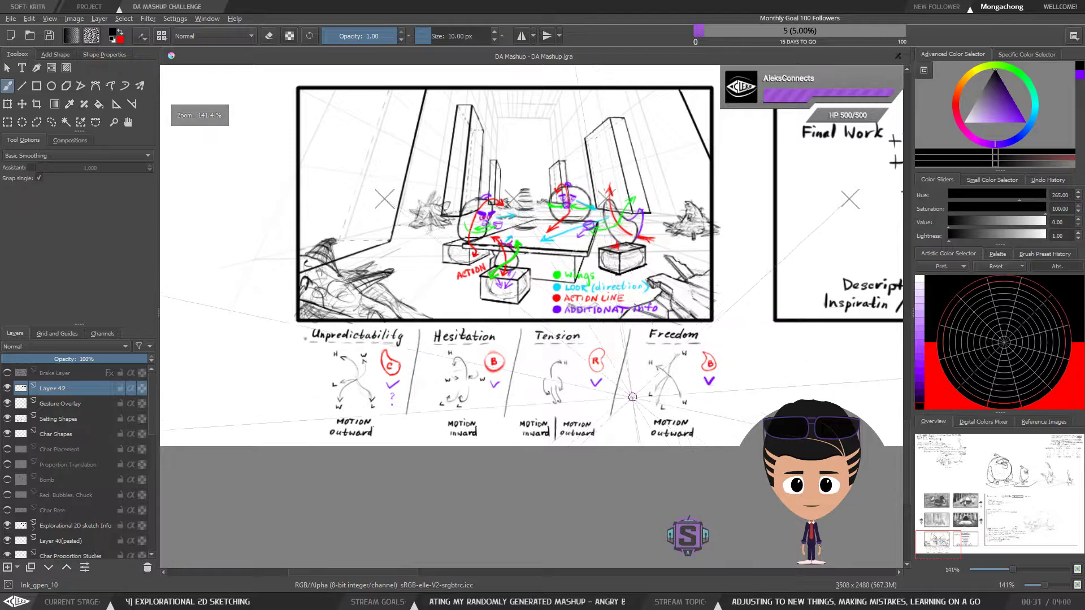
pyautogui.hotkey('ctrl', '+')
pyautogui.hotkey('ctrl', '+')
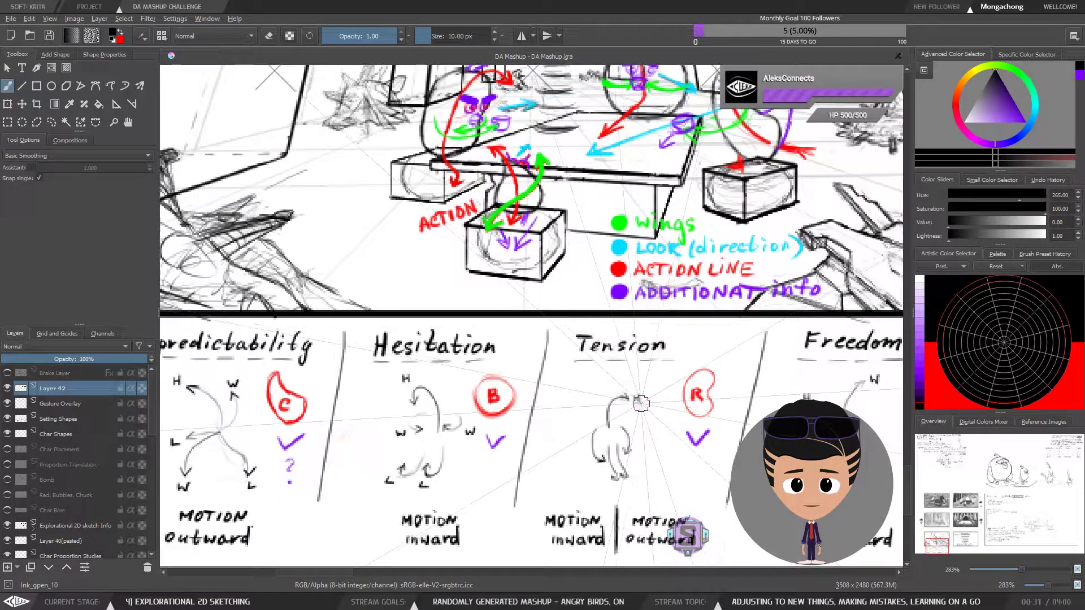
pyautogui.hotkey('ctrl', '-')
pyautogui.hotkey('ctrl', '-')
# Return to the Visualization diagram and review its stack of layers above the Description level
pyautogui.moveTo(630, 357); pyautogui.dragTo(570, 417)
pyautogui.moveTo(731, 402); pyautogui.dragTo(697, 421)
pyautogui.moveTo(454, 439); pyautogui.dragTo(579, 446)
pyautogui.press('l')
pyautogui.moveTo(460, 408); pyautogui.dragTo(632, 417)
pyautogui.press('Delete')
pyautogui.hotkey('ctrl', 'shift', 'a')
pyautogui.press('b')
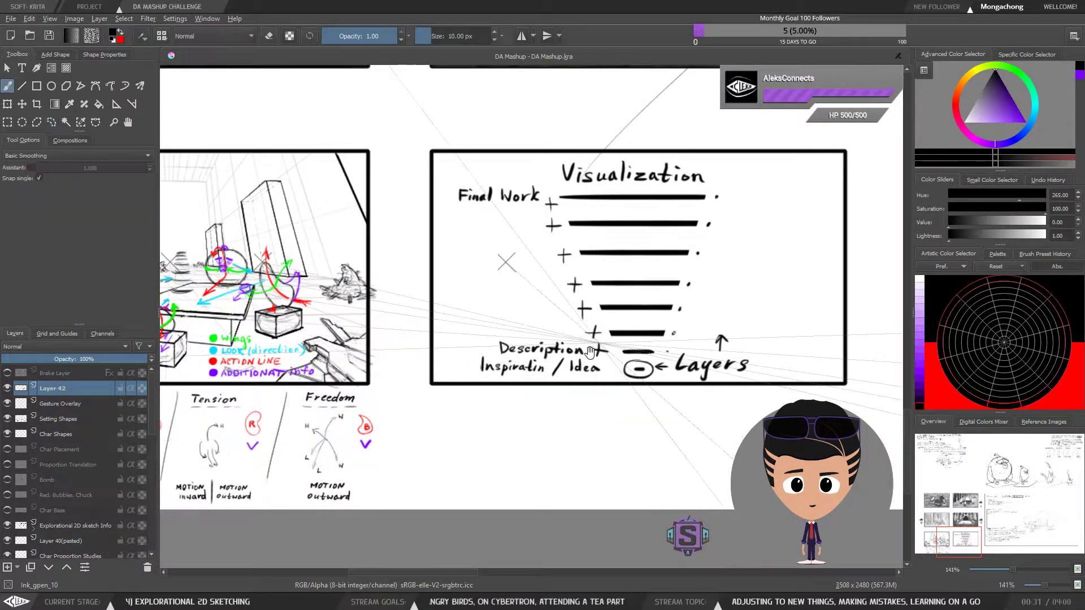
# Draw trial strokes over the birds seated around the tea table, undoing each one
pyautogui.moveTo(494, 435); pyautogui.dragTo(748, 395)
pyautogui.scroll(2, 631, 242)
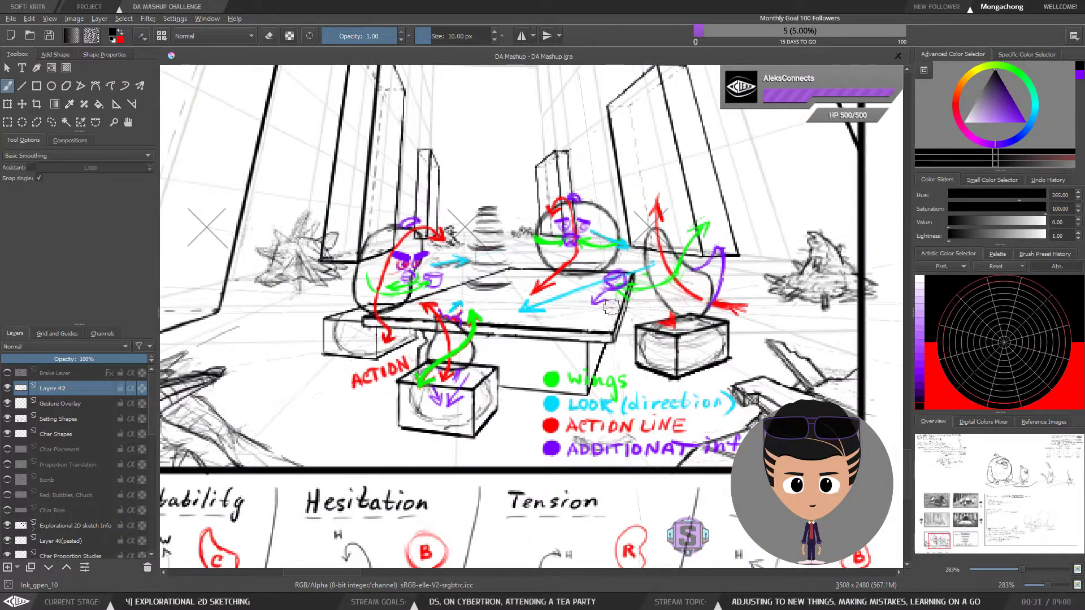
pyautogui.moveTo(618, 356); pyautogui.dragTo(543, 378)
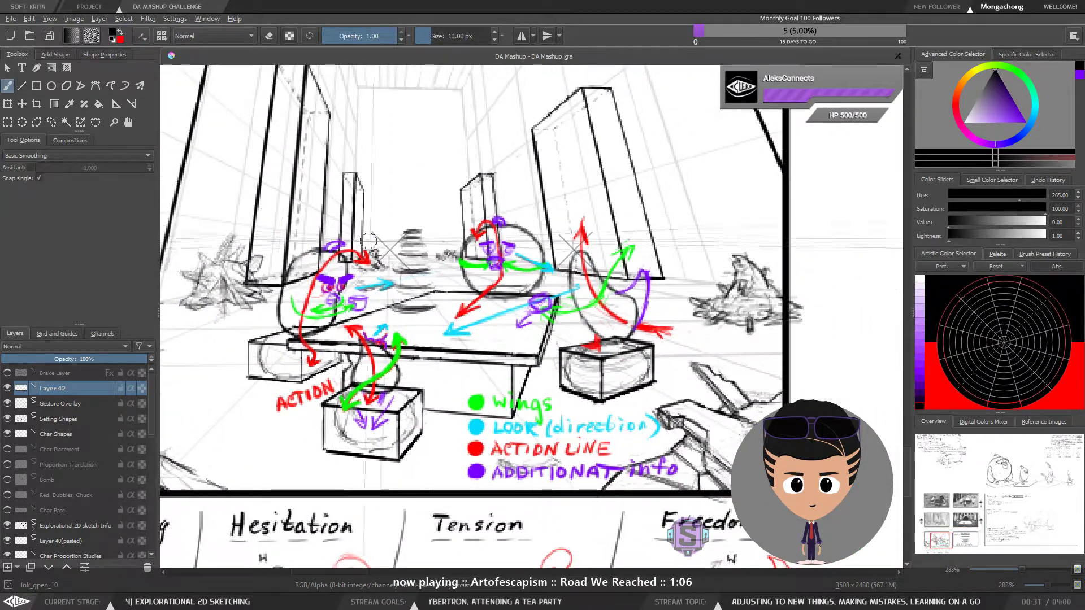
pyautogui.moveTo(298, 342)
pyautogui.mouseDown()
pyautogui.moveTo(313, 277)
pyautogui.moveTo(369, 271)
pyautogui.mouseUp()
pyautogui.hotkey('ctrl', 'z')
pyautogui.moveTo(295, 338); pyautogui.dragTo(384, 274)
pyautogui.hotkey('ctrl', 'z')
pyautogui.moveTo(448, 328); pyautogui.dragTo(498, 197)
pyautogui.hotkey('ctrl', 'z')
pyautogui.moveTo(543, 314)
pyautogui.mouseDown()
pyautogui.moveTo(625, 275)
pyautogui.moveTo(635, 248)
pyautogui.mouseUp()
pyautogui.hotkey('ctrl', 'z')
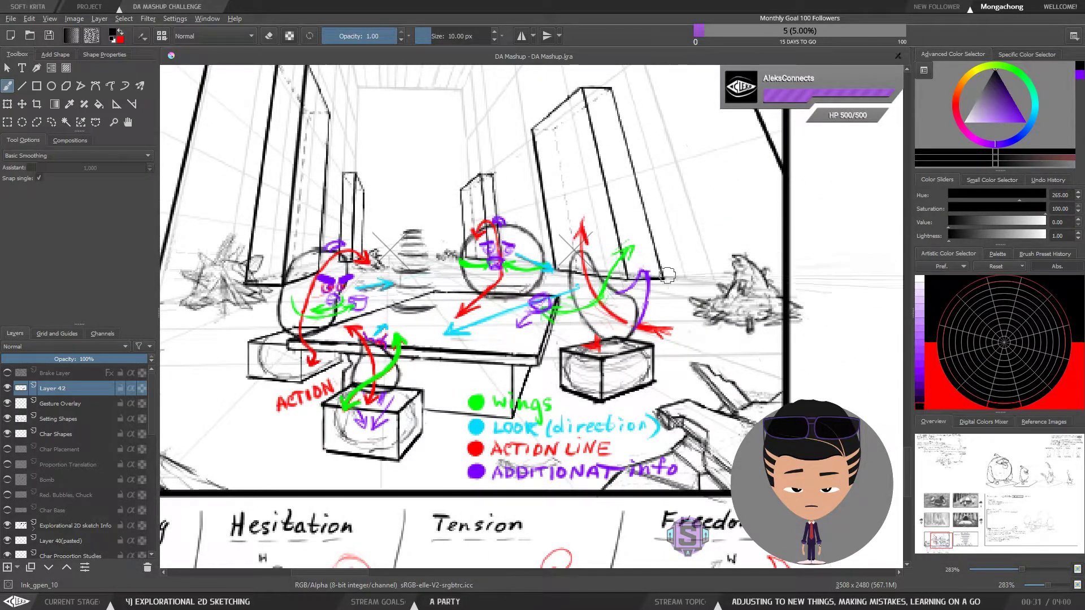
# Review the whole tea party sketch together with its four motion notes
pyautogui.press('-')
pyautogui.press('-')
pyautogui.moveTo(777, 364)
pyautogui.mouseDown()
pyautogui.moveTo(675, 370)
pyautogui.moveTo(744, 350)
pyautogui.mouseUp()
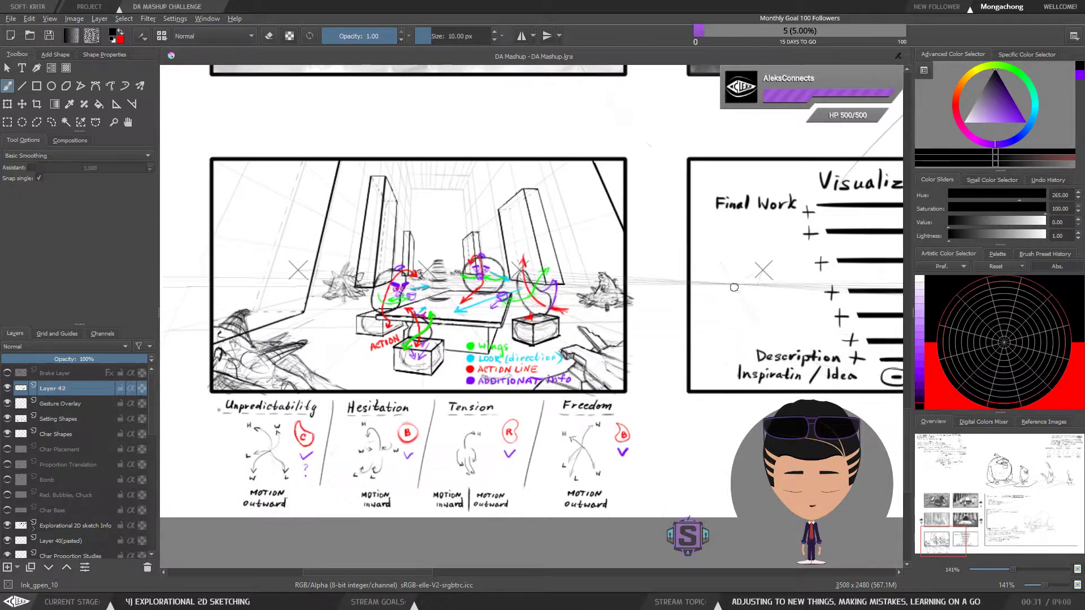
pyautogui.moveTo(675, 310); pyautogui.dragTo(662, 326)
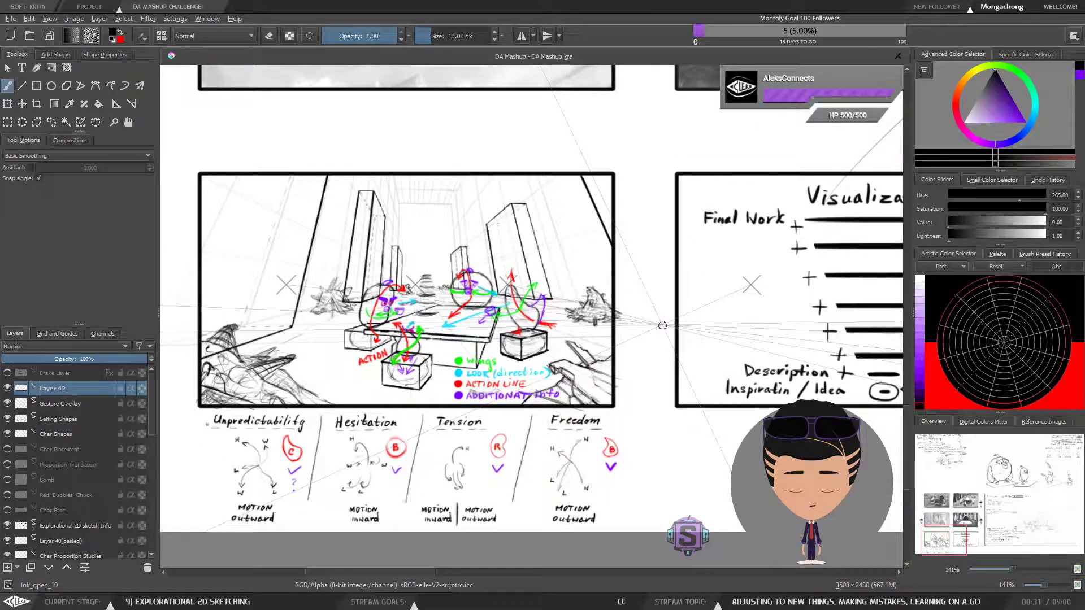
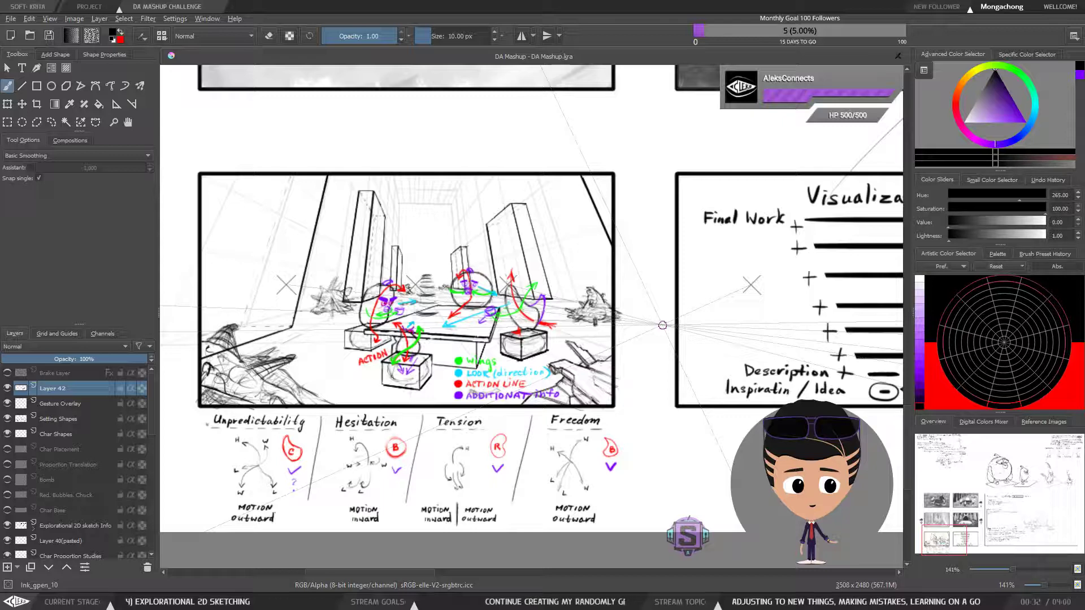
# Review the Design list, from character poses and accessories down to the interior and Quintessa under the table
pyautogui.moveTo(662, 325)
pyautogui.mouseDown()
pyautogui.moveTo(675, 306)
pyautogui.moveTo(238, 304)
pyautogui.mouseUp()
pyautogui.moveTo(700, 297)
pyautogui.mouseDown()
pyautogui.moveTo(226, 380)
pyautogui.moveTo(156, 371)
pyautogui.mouseUp()
pyautogui.moveTo(568, 306); pyautogui.dragTo(553, 316)
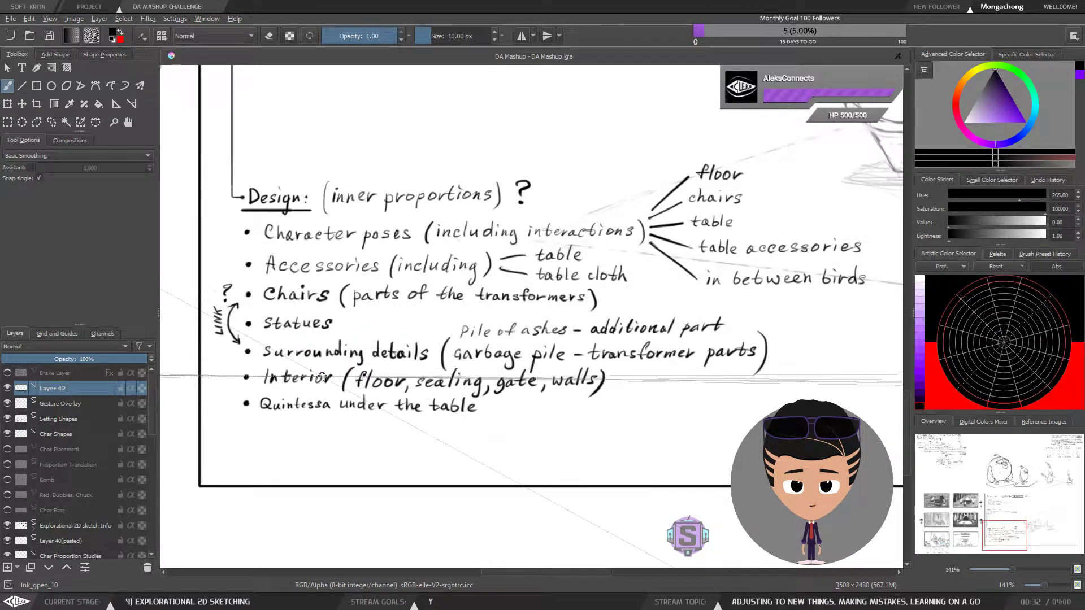
pyautogui.scroll(-1, 321, 377)
pyautogui.moveTo(259, 395)
pyautogui.mouseDown()
pyautogui.moveTo(457, 397)
pyautogui.moveTo(619, 333)
pyautogui.mouseUp()
pyautogui.moveTo(498, 358); pyautogui.dragTo(242, 388)
pyautogui.moveTo(408, 403); pyautogui.dragTo(368, 414)
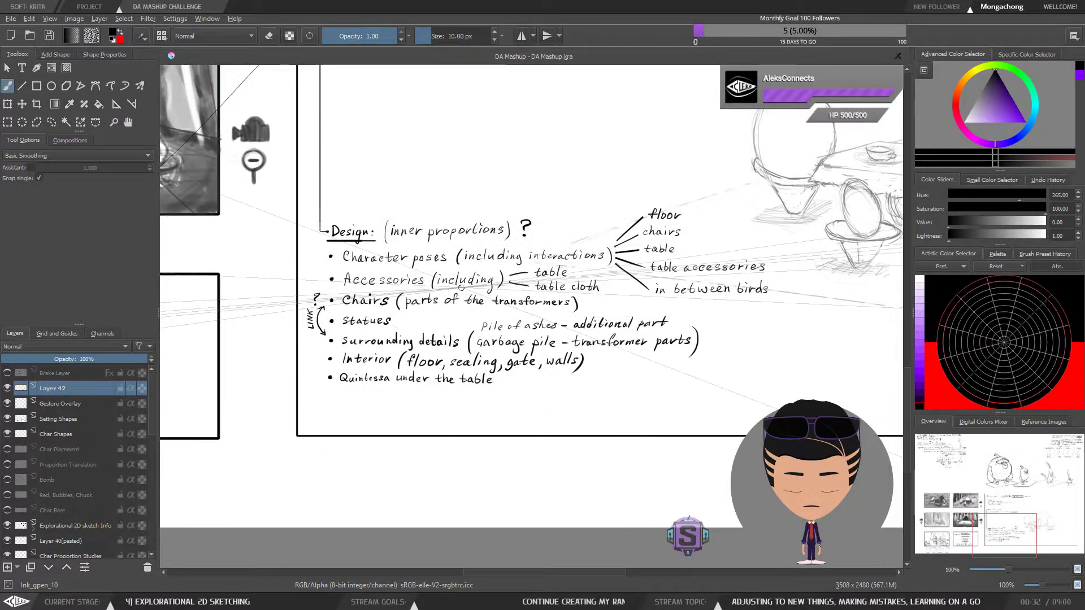
pyautogui.moveTo(403, 327); pyautogui.dragTo(1084, 276)
pyautogui.scroll(1, 411, 358)
pyautogui.scroll(1, 407, 346)
pyautogui.scroll(-3, 406, 344)
pyautogui.moveTo(728, 305); pyautogui.dragTo(409, 308)
pyautogui.scroll(2, 644, 320)
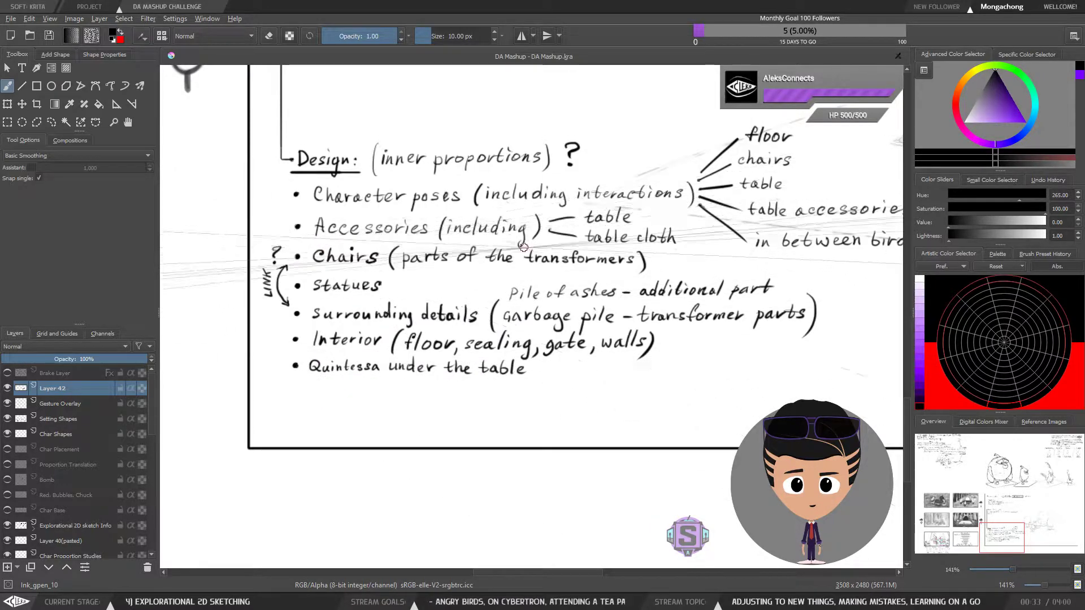
pyautogui.scroll(-1, 334, 240)
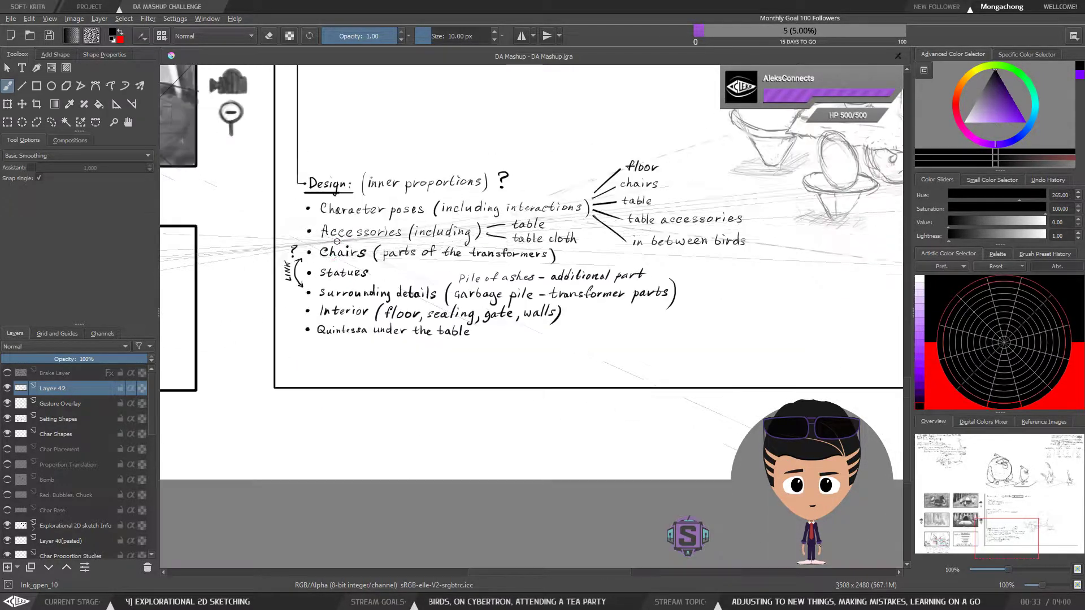
# Compare the tea party sketch and the Visualization diagram with the items in the Design list
pyautogui.moveTo(287, 262); pyautogui.dragTo(658, 305)
pyautogui.moveTo(289, 306)
pyautogui.mouseDown()
pyautogui.moveTo(597, 260)
pyautogui.moveTo(611, 245)
pyautogui.mouseUp()
pyautogui.scroll(3, 417, 319)
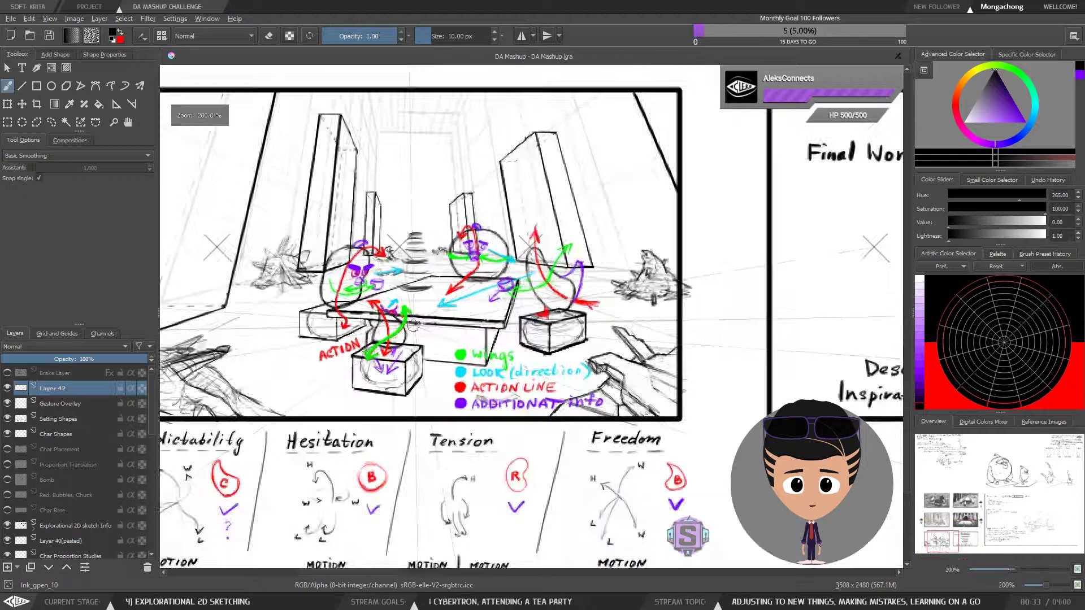
pyautogui.moveTo(439, 305); pyautogui.dragTo(462, 300)
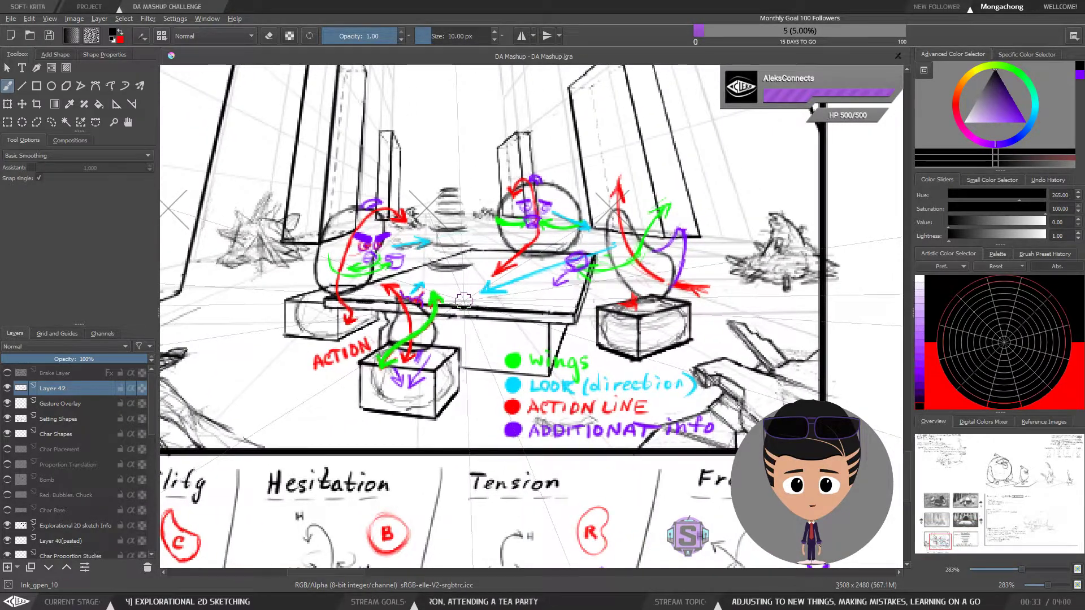
pyautogui.scroll(-3, 464, 300)
pyautogui.moveTo(700, 268); pyautogui.dragTo(283, 311)
pyautogui.moveTo(409, 287); pyautogui.dragTo(405, 304)
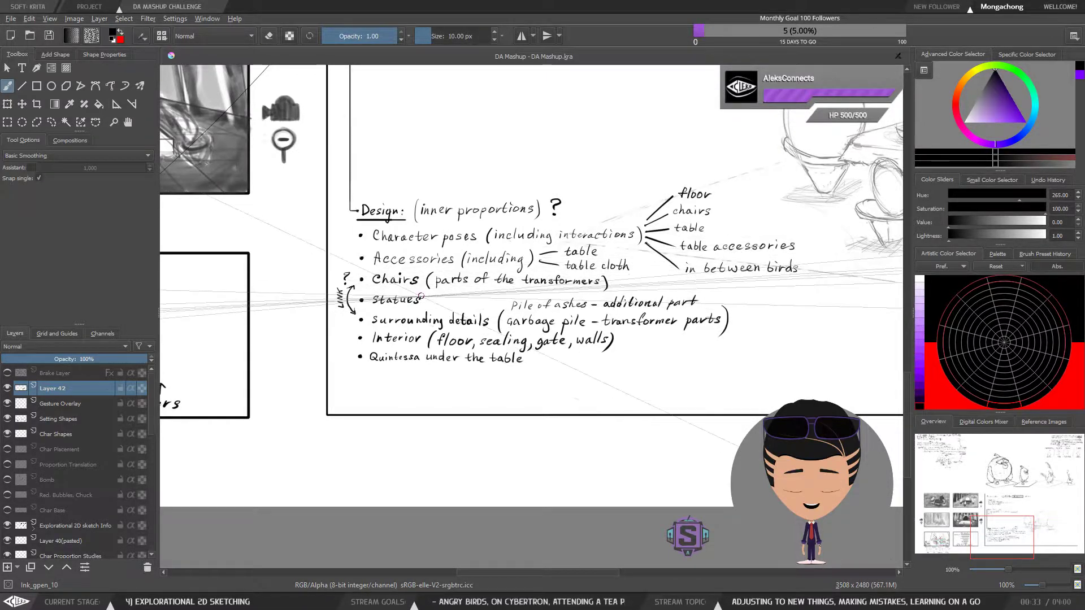
pyautogui.moveTo(396, 314); pyautogui.dragTo(703, 336)
pyautogui.moveTo(447, 358); pyautogui.dragTo(743, 303)
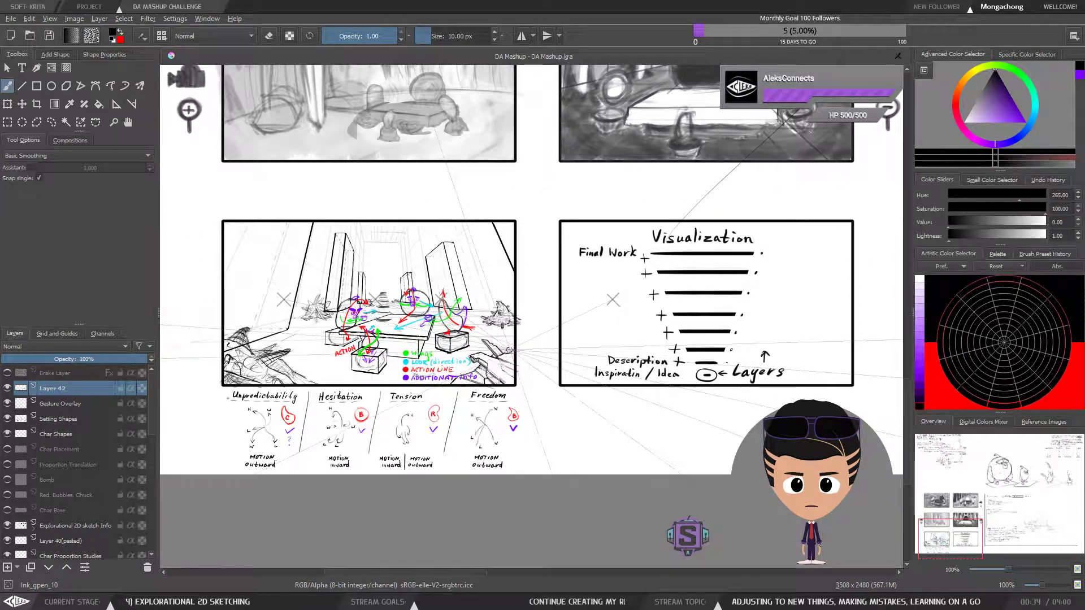
pyautogui.moveTo(488, 351); pyautogui.dragTo(502, 321)
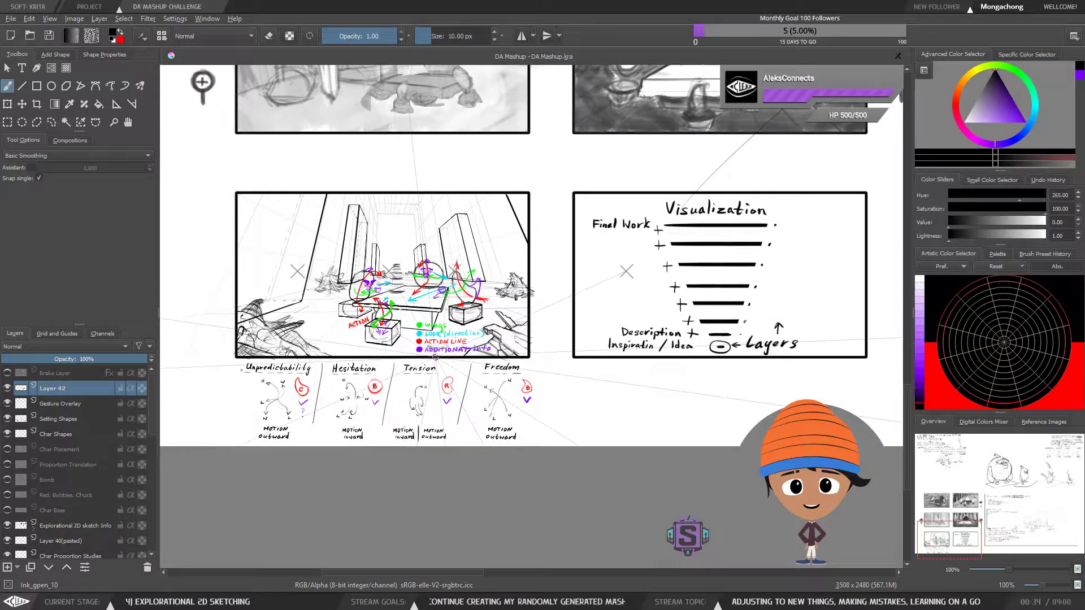
pyautogui.moveTo(511, 353); pyautogui.dragTo(515, 368)
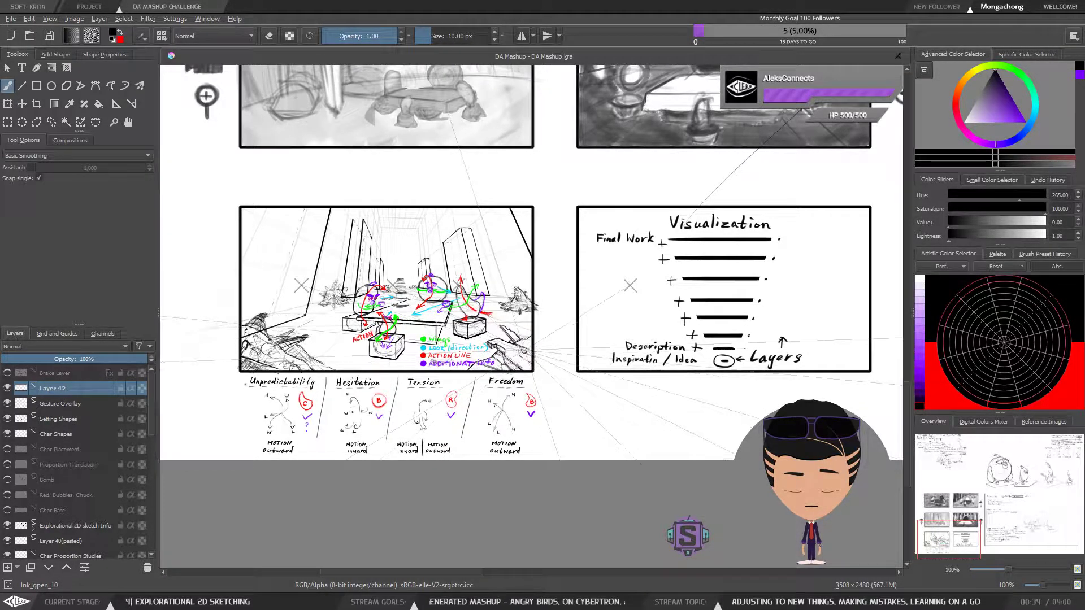
pyautogui.moveTo(529, 352); pyautogui.dragTo(529, 369)
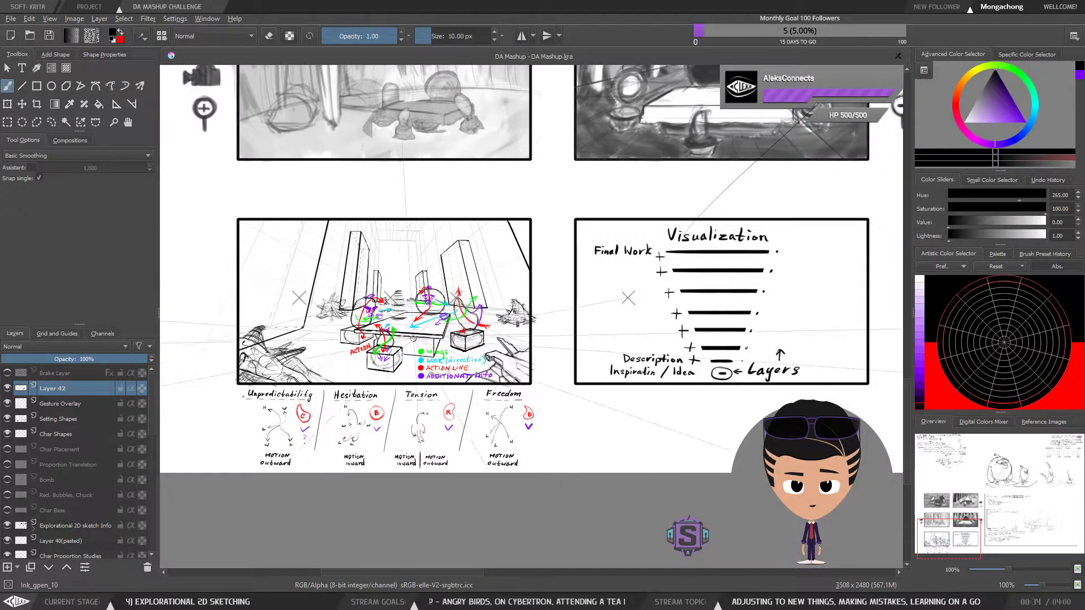
pyautogui.moveTo(624, 340)
pyautogui.mouseDown()
pyautogui.moveTo(263, 336)
pyautogui.moveTo(122, 358)
pyautogui.mouseUp()
pyautogui.moveTo(435, 303); pyautogui.dragTo(855, 279)
pyautogui.moveTo(295, 328); pyautogui.dragTo(440, 322)
# Examine the tea party sketch's overall composition, then look over the panels and notes beside it
pyautogui.scroll(1, 452, 322)
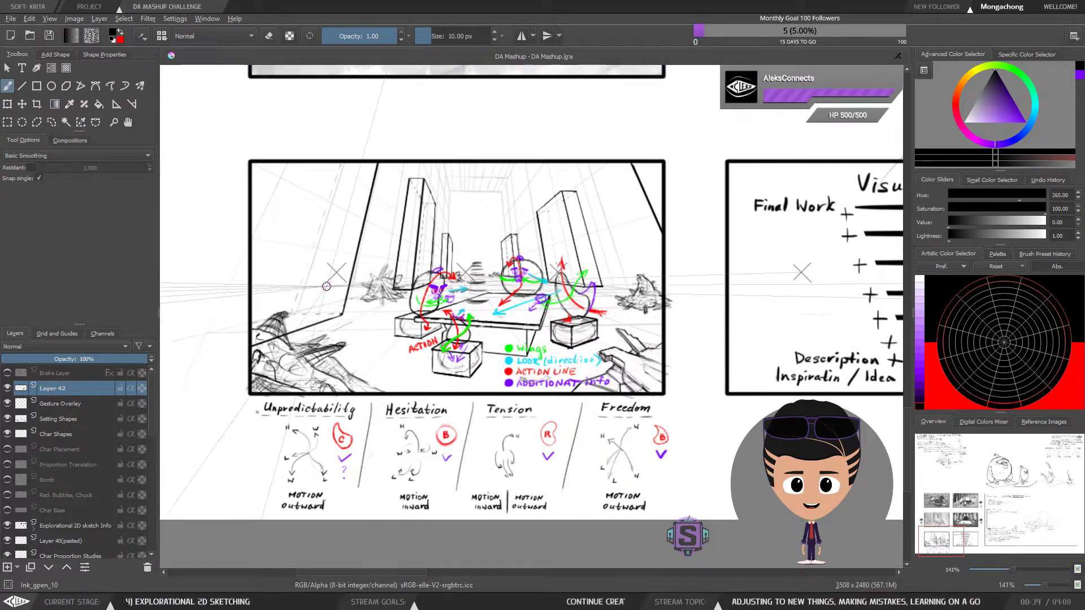
pyautogui.moveTo(607, 287); pyautogui.dragTo(535, 301)
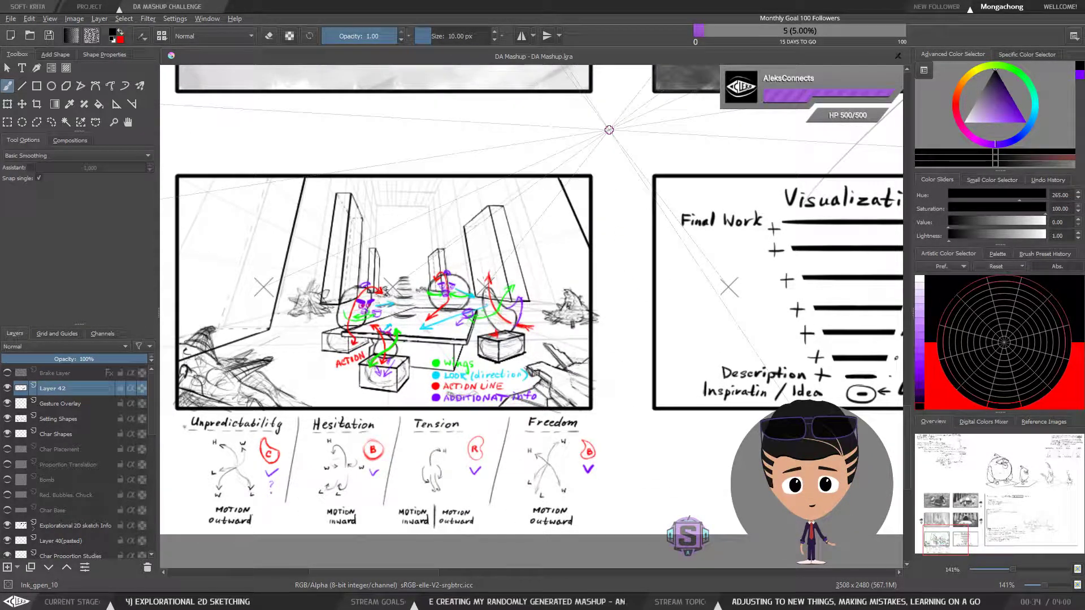
pyautogui.moveTo(595, 239); pyautogui.dragTo(625, 250)
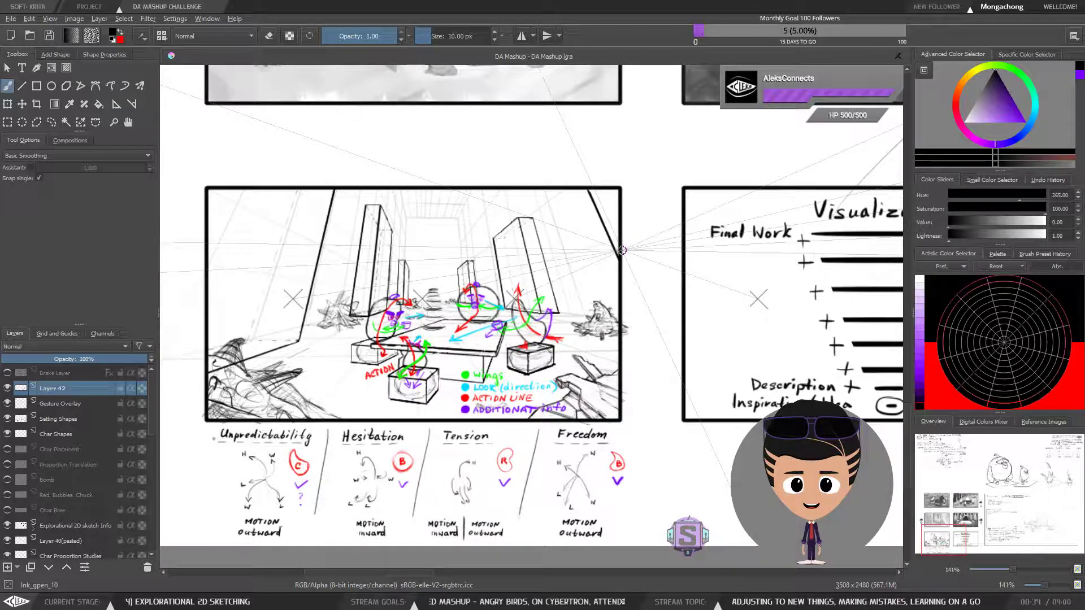
pyautogui.scroll(-1, 621, 250)
pyautogui.moveTo(626, 288); pyautogui.dragTo(596, 285)
pyautogui.scroll(1, 576, 294)
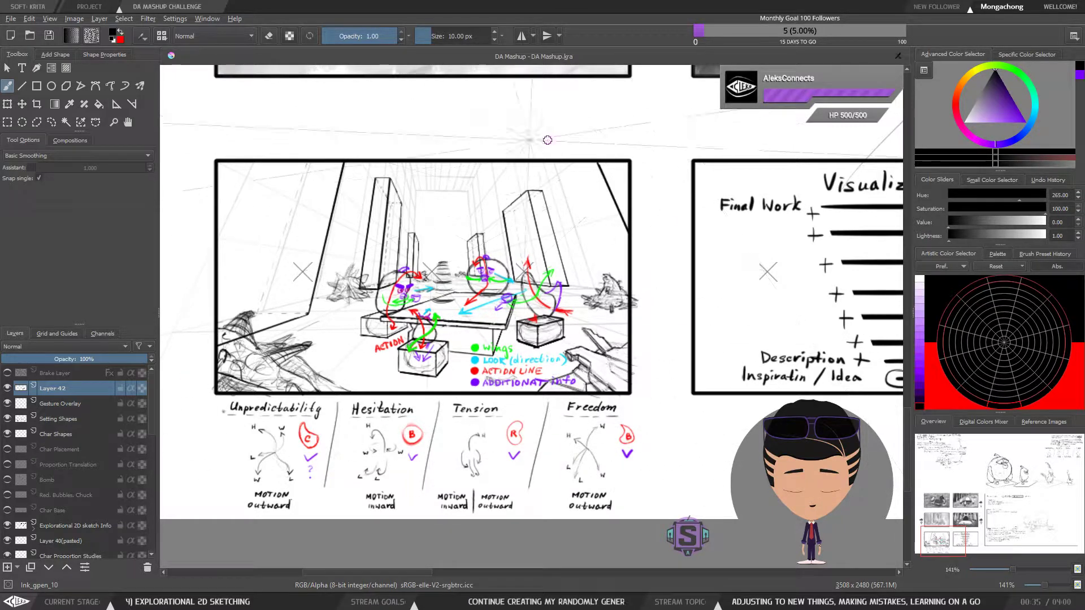
pyautogui.moveTo(777, 265); pyautogui.dragTo(382, 316)
pyautogui.moveTo(646, 305); pyautogui.dragTo(251, 295)
pyautogui.moveTo(610, 243); pyautogui.dragTo(450, 293)
pyautogui.moveTo(670, 227); pyautogui.dragTo(597, 258)
# Add a new layer directly above Layer 42 and return to the tea party sketch
pyautogui.hotkey('ctrl', 'j')
pyautogui.moveTo(284, 373); pyautogui.dragTo(494, 348)
pyautogui.moveTo(375, 357)
pyautogui.mouseDown()
pyautogui.moveTo(850, 293)
pyautogui.moveTo(826, 286)
pyautogui.moveTo(857, 278)
pyautogui.mouseUp()
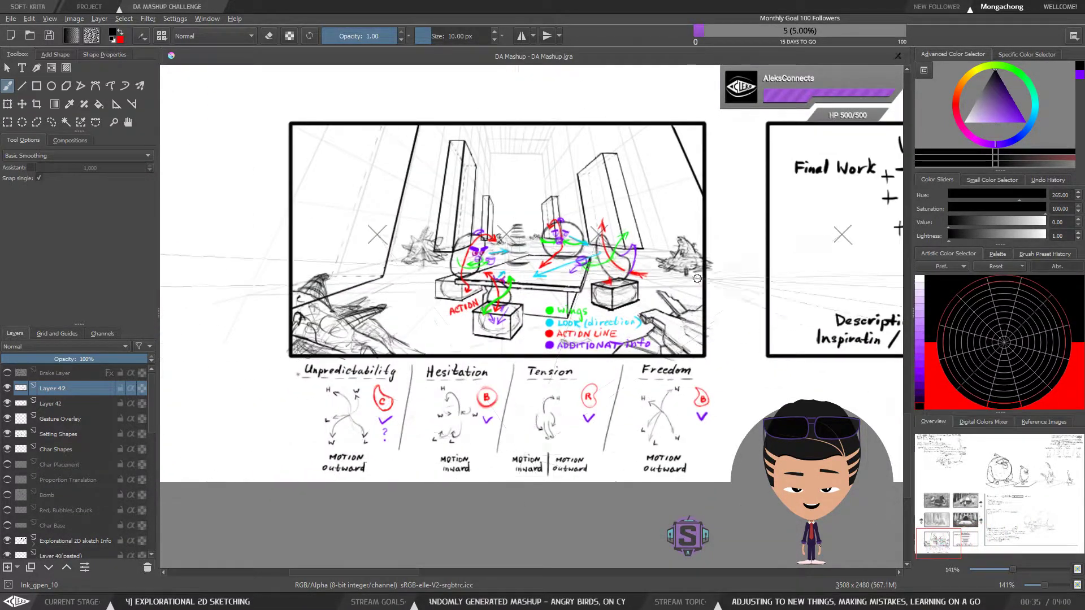
# Inspect the seated birds, their coloured gesture lines and the motion notes beneath the tea party sketch
pyautogui.moveTo(436, 281); pyautogui.dragTo(388, 311)
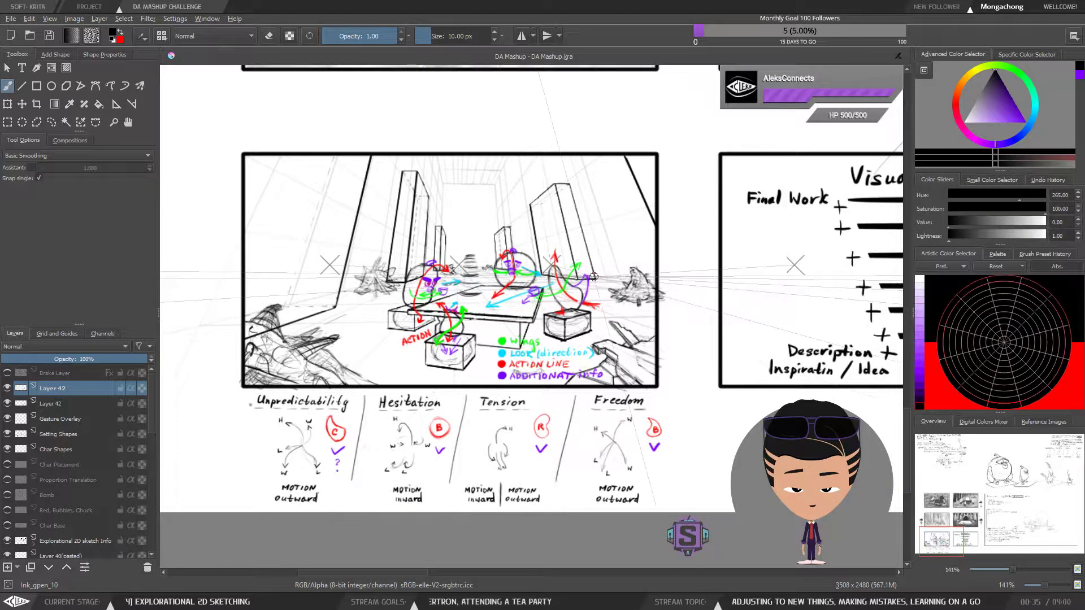
pyautogui.moveTo(681, 264); pyautogui.dragTo(567, 268)
pyautogui.scroll(-2, 568, 268)
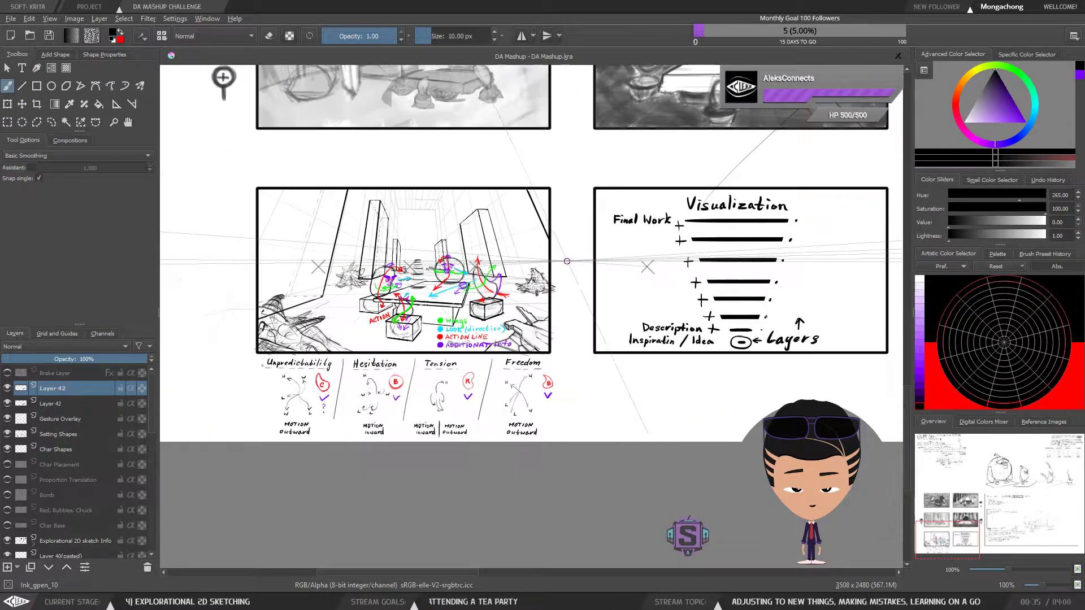
pyautogui.scroll(1, 398, 332)
pyautogui.scroll(3, 398, 331)
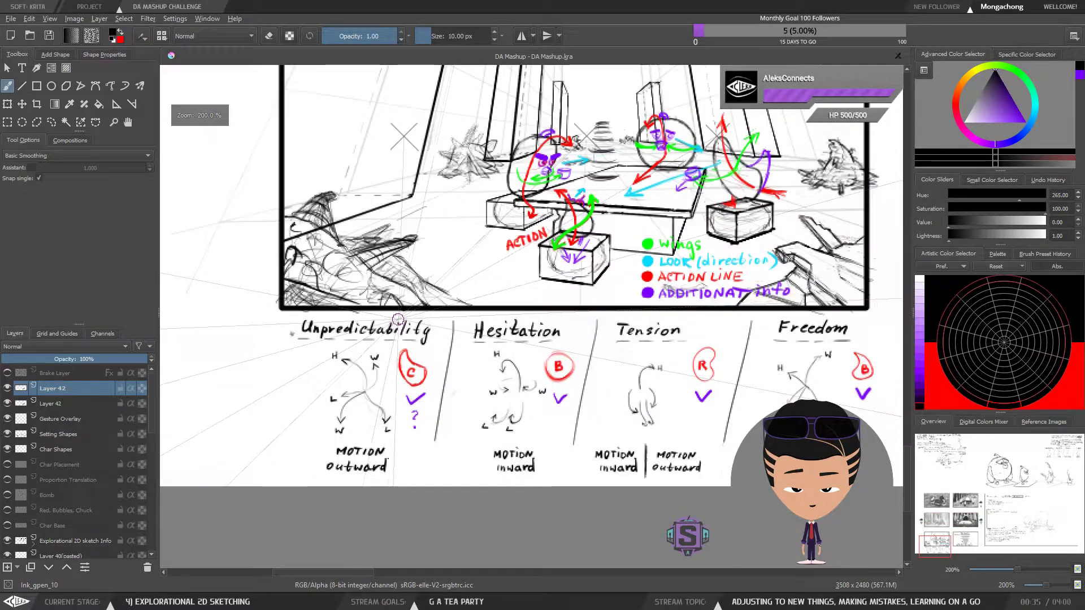
pyautogui.moveTo(704, 187); pyautogui.dragTo(550, 411)
pyautogui.scroll(-1, 608, 346)
pyautogui.moveTo(704, 307)
pyautogui.mouseDown()
pyautogui.moveTo(658, 288)
pyautogui.moveTo(666, 270)
pyautogui.mouseUp()
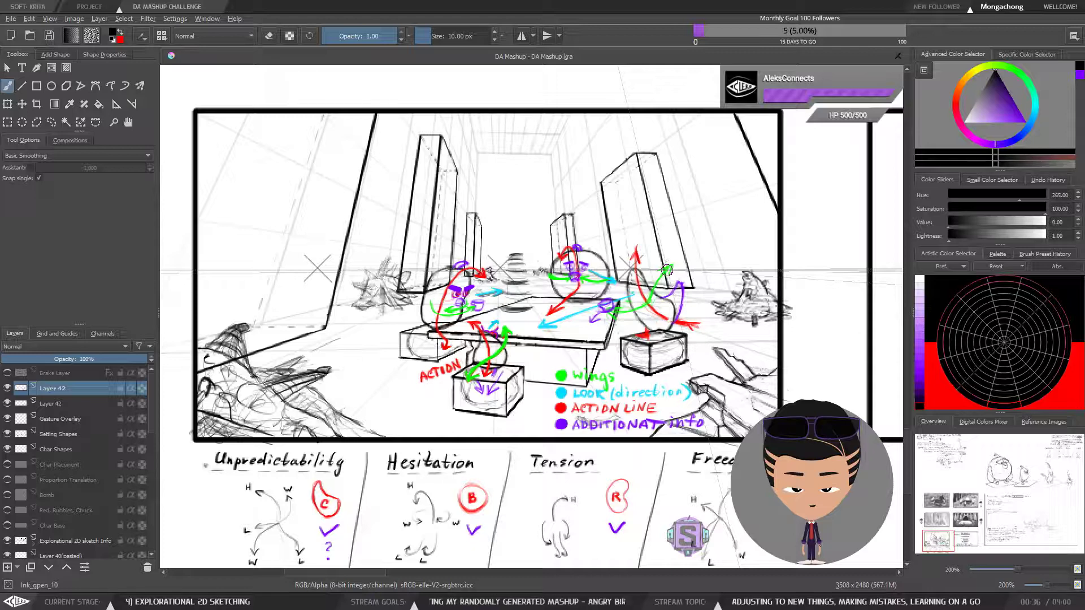
pyautogui.moveTo(651, 266)
pyautogui.mouseDown()
pyautogui.moveTo(599, 276)
pyautogui.moveTo(636, 267)
pyautogui.mouseUp()
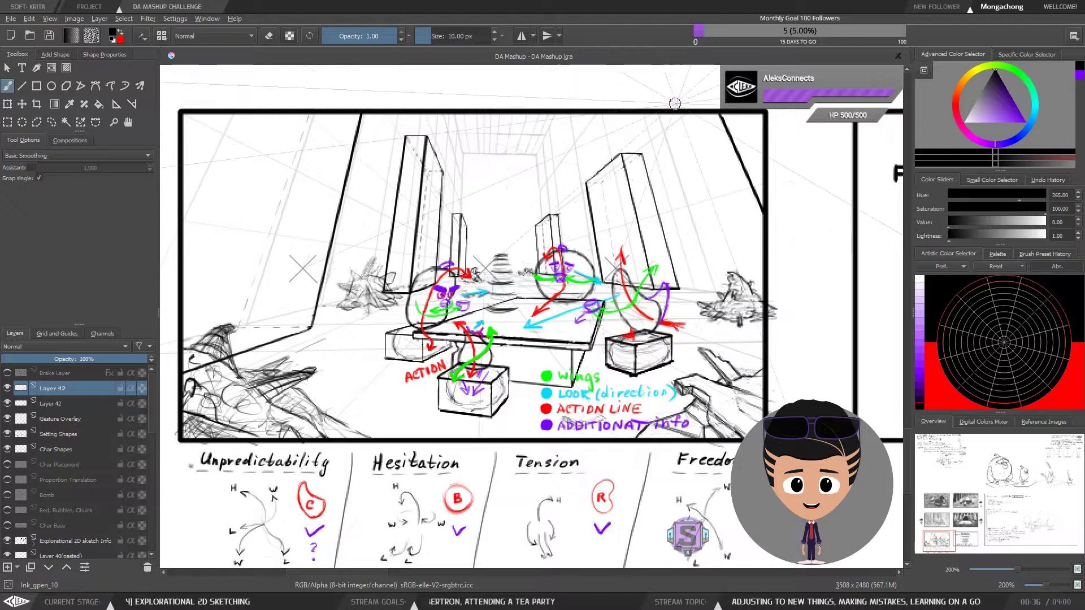
pyautogui.moveTo(825, 207); pyautogui.dragTo(565, 205)
pyautogui.moveTo(476, 226); pyautogui.dragTo(732, 225)
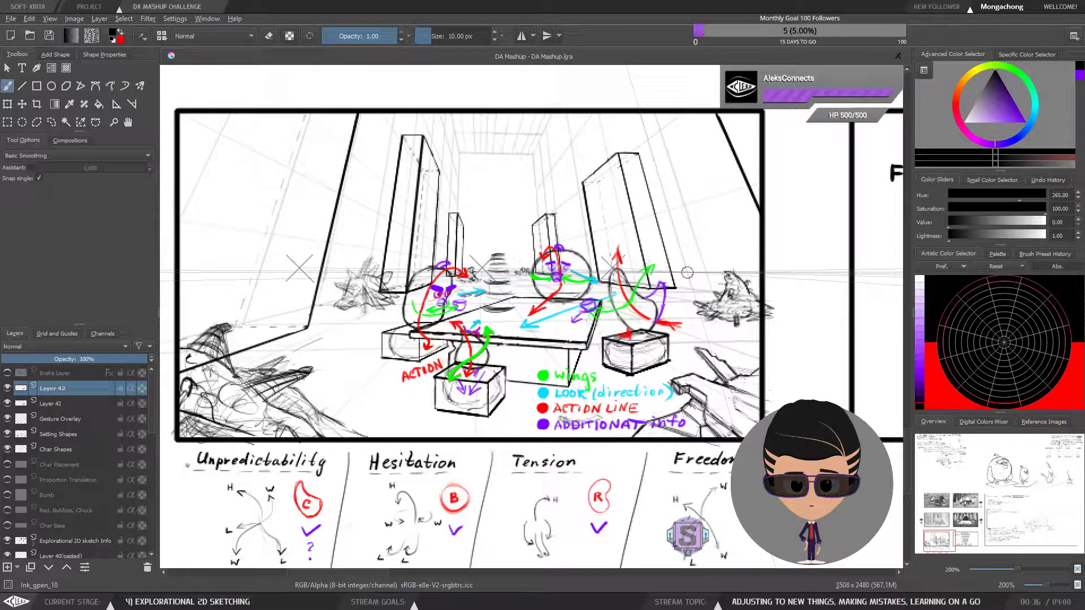
pyautogui.moveTo(662, 278); pyautogui.dragTo(671, 262)
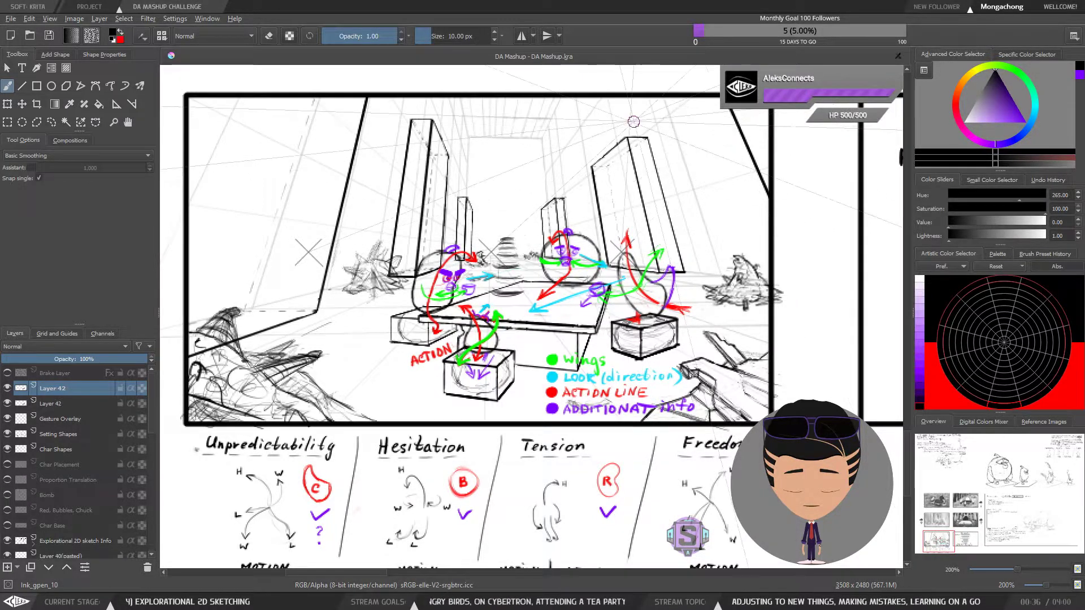
# Look over the area beside the tea party sketch, including the Visualization diagram, and return to the sketch
pyautogui.moveTo(819, 355); pyautogui.dragTo(664, 366)
pyautogui.scroll(-4, 664, 365)
pyautogui.moveTo(848, 340); pyautogui.dragTo(517, 357)
pyautogui.scroll(3, 635, 342)
pyautogui.moveTo(636, 342); pyautogui.dragTo(520, 352)
pyautogui.moveTo(402, 343); pyautogui.dragTo(471, 334)
pyautogui.moveTo(388, 356); pyautogui.dragTo(668, 316)
pyautogui.moveTo(418, 341)
pyautogui.mouseDown()
pyautogui.moveTo(713, 321)
pyautogui.moveTo(559, 310)
pyautogui.mouseUp()
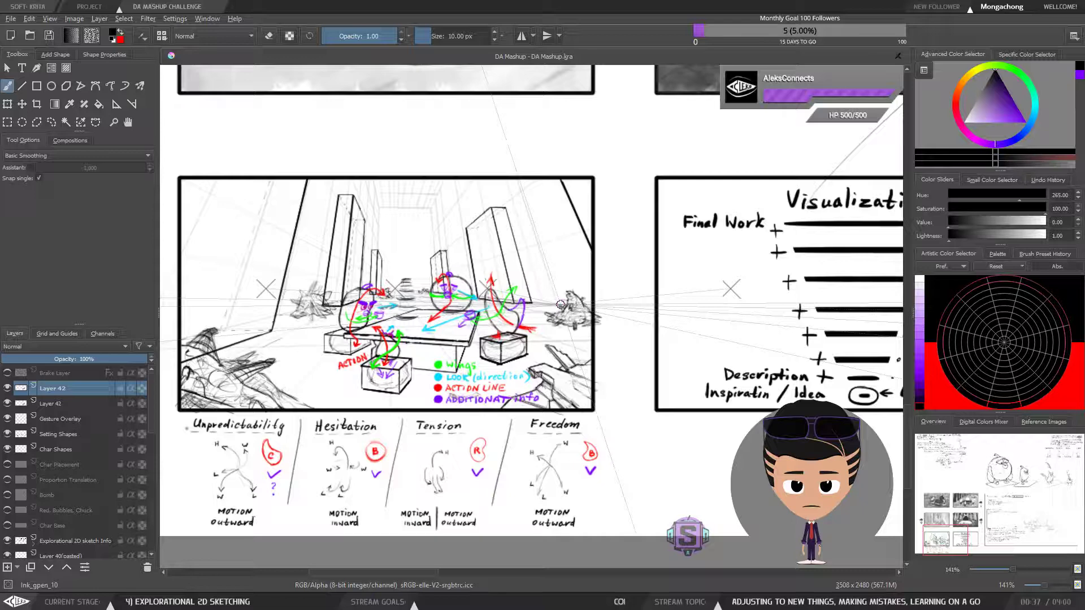
pyautogui.moveTo(543, 308); pyautogui.dragTo(573, 308)
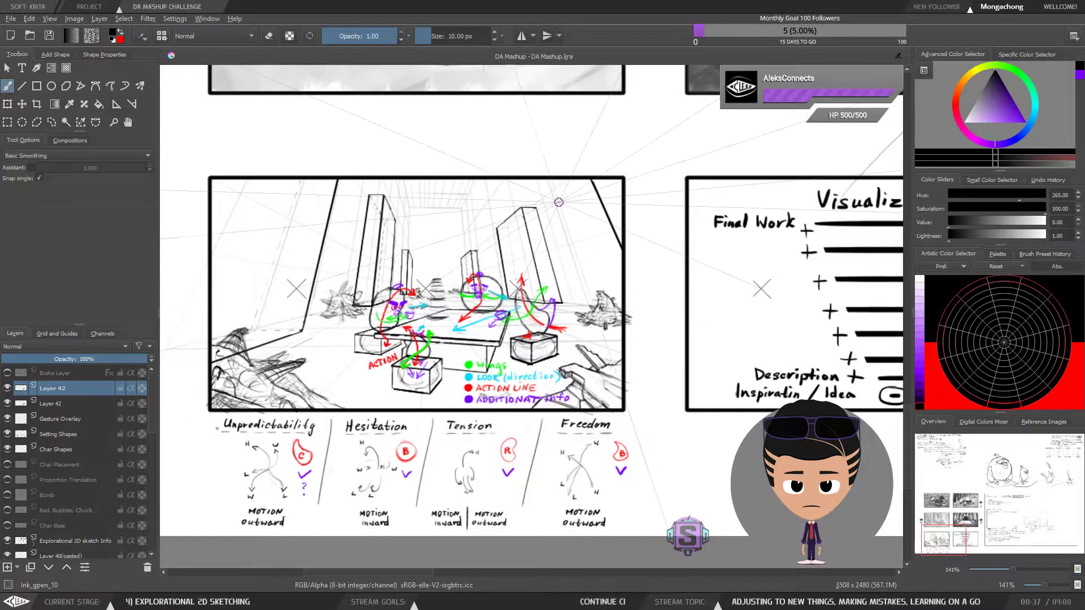
# Draw a large black cross over the tea party sketch and undo both strokes
pyautogui.moveTo(588, 161); pyautogui.dragTo(237, 377)
pyautogui.moveTo(317, 177); pyautogui.dragTo(508, 389)
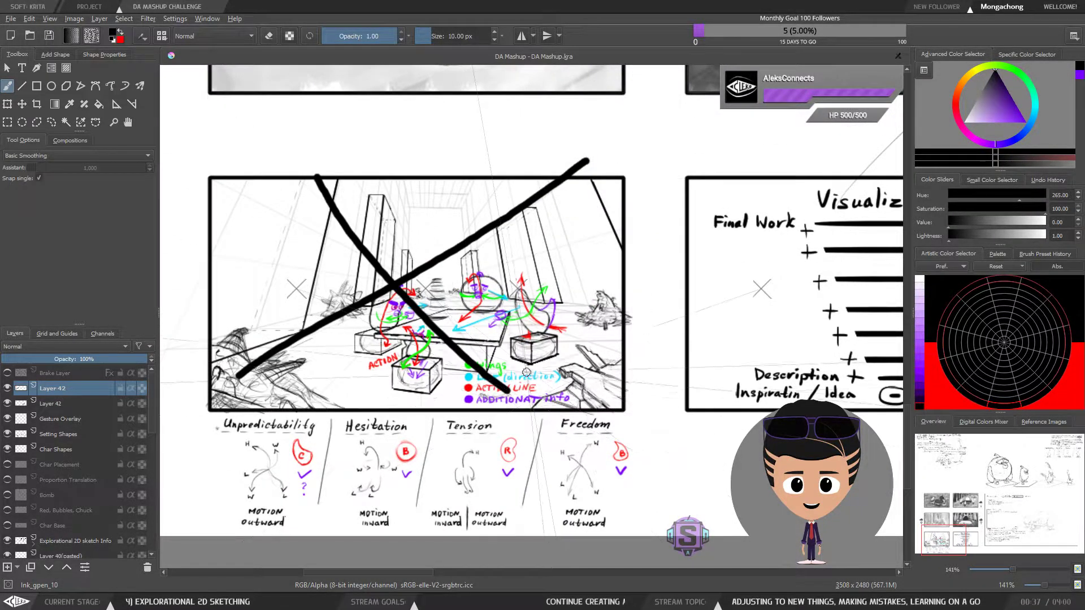
pyautogui.hotkey('ctrl', 'z')
pyautogui.hotkey('ctrl', 'z')
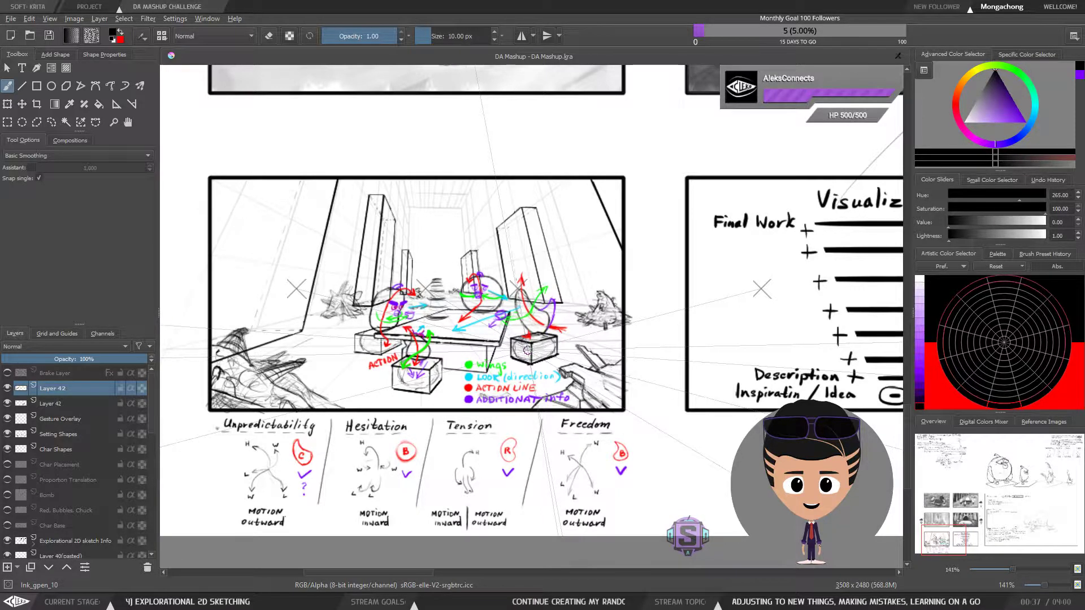
# Study the tea party sketch up close and from farther out, alongside the Visualization diagram
pyautogui.moveTo(509, 349); pyautogui.dragTo(523, 344)
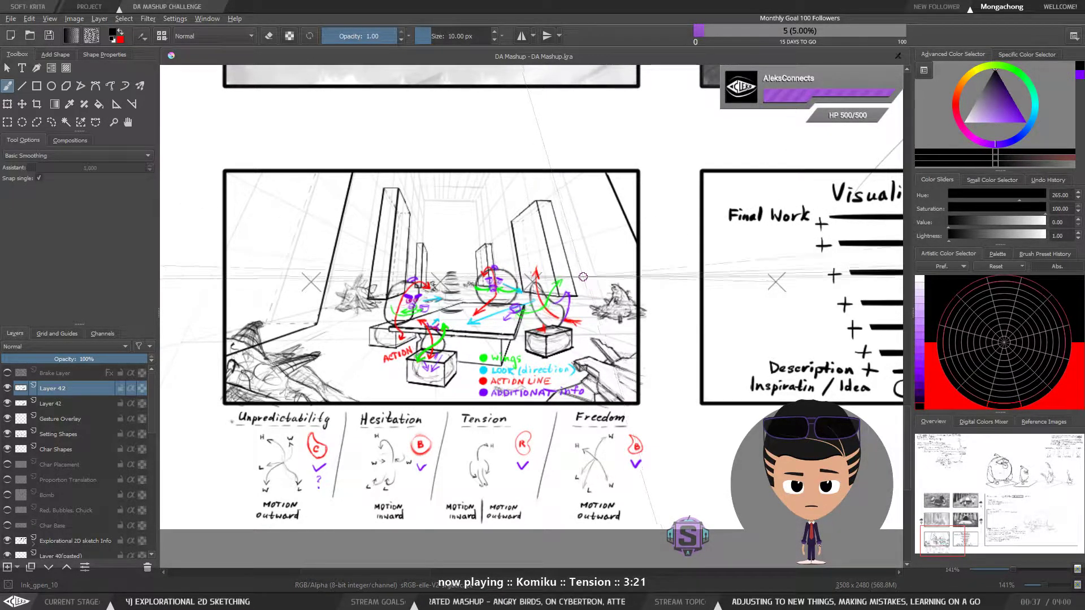
pyautogui.moveTo(505, 315)
pyautogui.mouseDown()
pyautogui.moveTo(510, 303)
pyautogui.moveTo(583, 305)
pyautogui.moveTo(600, 317)
pyautogui.moveTo(592, 281)
pyautogui.moveTo(607, 288)
pyautogui.moveTo(614, 311)
pyautogui.mouseUp()
pyautogui.scroll(1, 510, 303)
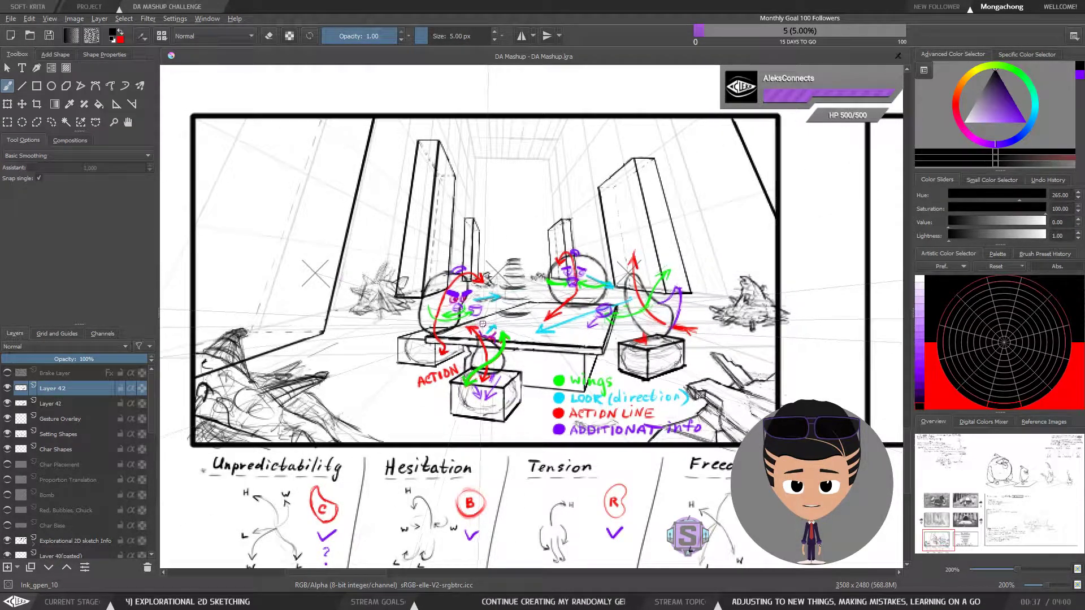
pyautogui.scroll(-1, 483, 327)
pyautogui.moveTo(726, 290); pyautogui.dragTo(663, 296)
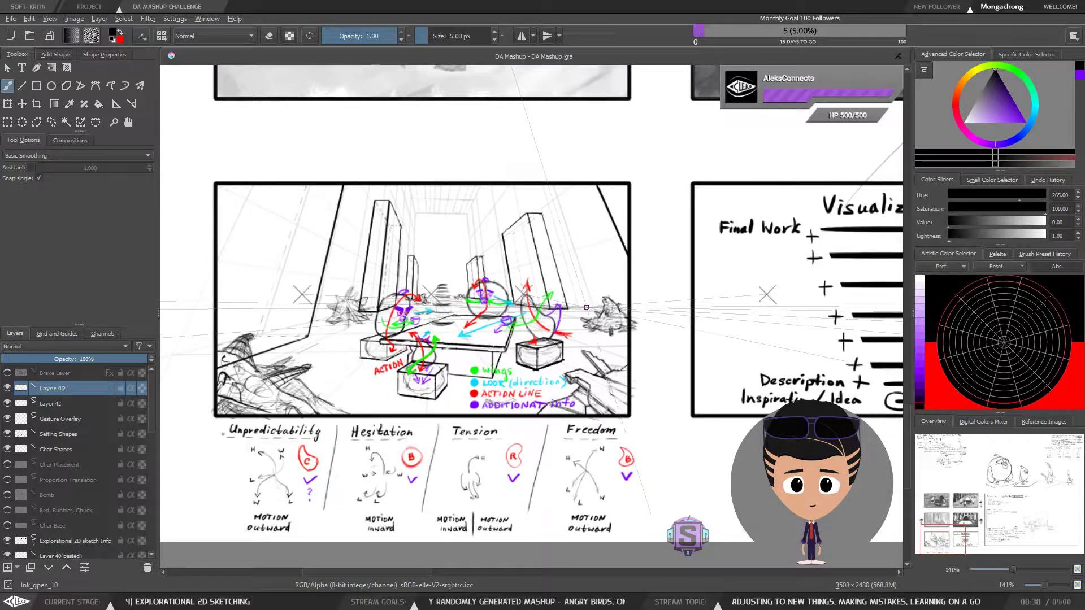
pyautogui.moveTo(733, 309); pyautogui.dragTo(595, 311)
pyautogui.scroll(-2, 607, 291)
pyautogui.moveTo(735, 305); pyautogui.dragTo(703, 306)
pyautogui.moveTo(526, 352); pyautogui.dragTo(642, 338)
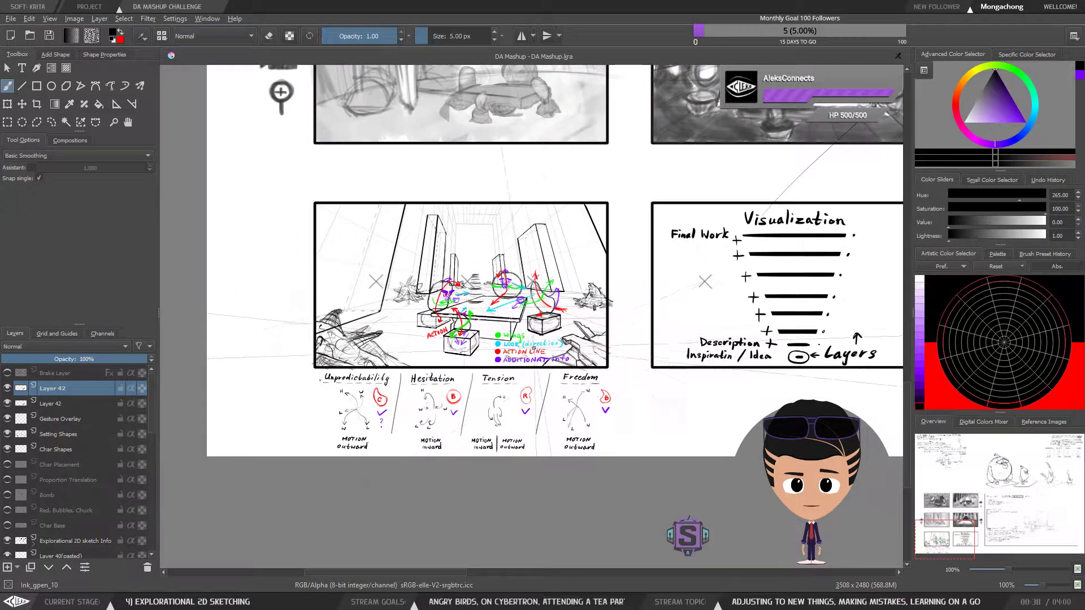
pyautogui.scroll(1, 503, 352)
pyautogui.moveTo(549, 318); pyautogui.dragTo(625, 321)
pyautogui.scroll(1, 625, 321)
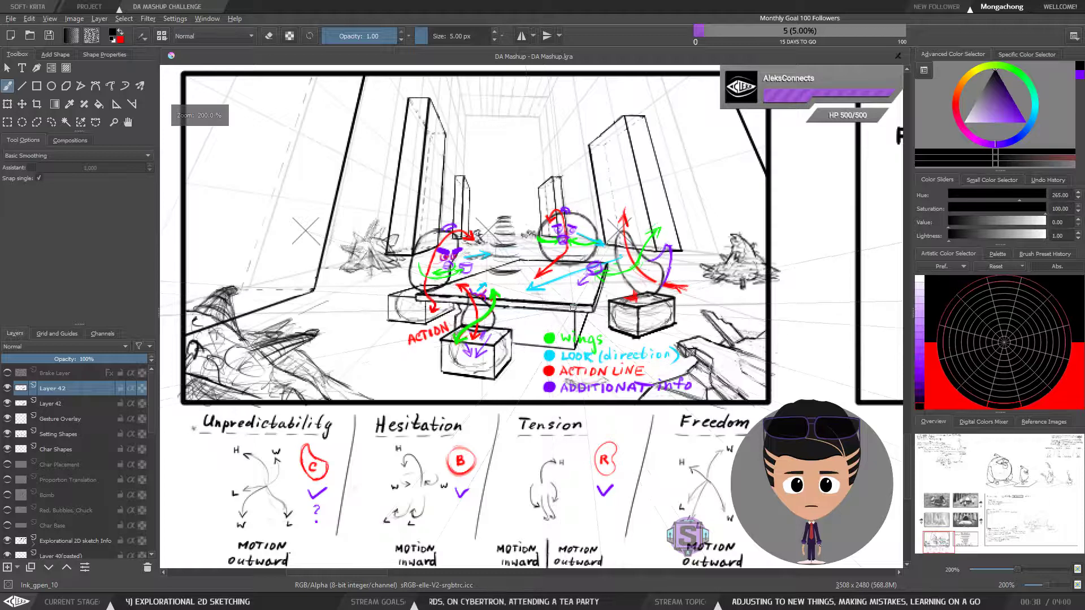
pyautogui.moveTo(655, 287); pyautogui.dragTo(672, 321)
pyautogui.scroll(-1, 671, 321)
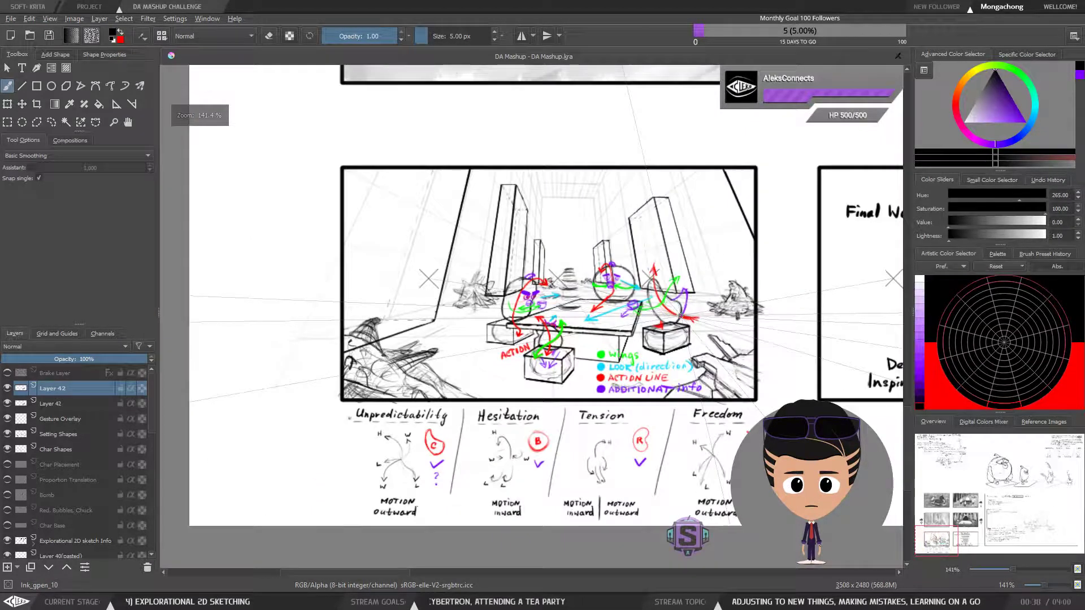
# Recheck the Design list and return to a close view of the tea party sketch
pyautogui.moveTo(802, 319); pyautogui.dragTo(382, 334)
pyautogui.moveTo(738, 331); pyautogui.dragTo(411, 340)
pyautogui.moveTo(755, 312); pyautogui.dragTo(556, 364)
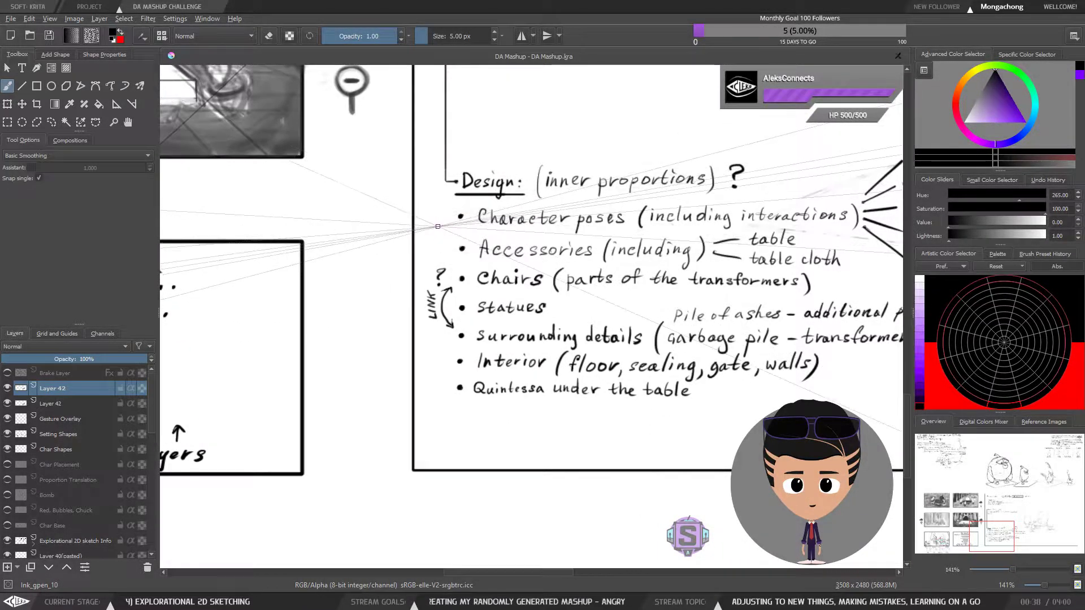
pyautogui.moveTo(409, 318); pyautogui.dragTo(638, 288)
pyautogui.moveTo(434, 344); pyautogui.dragTo(802, 328)
pyautogui.moveTo(350, 344); pyautogui.dragTo(620, 343)
pyautogui.scroll(1, 562, 346)
pyautogui.moveTo(514, 332); pyautogui.dragTo(576, 337)
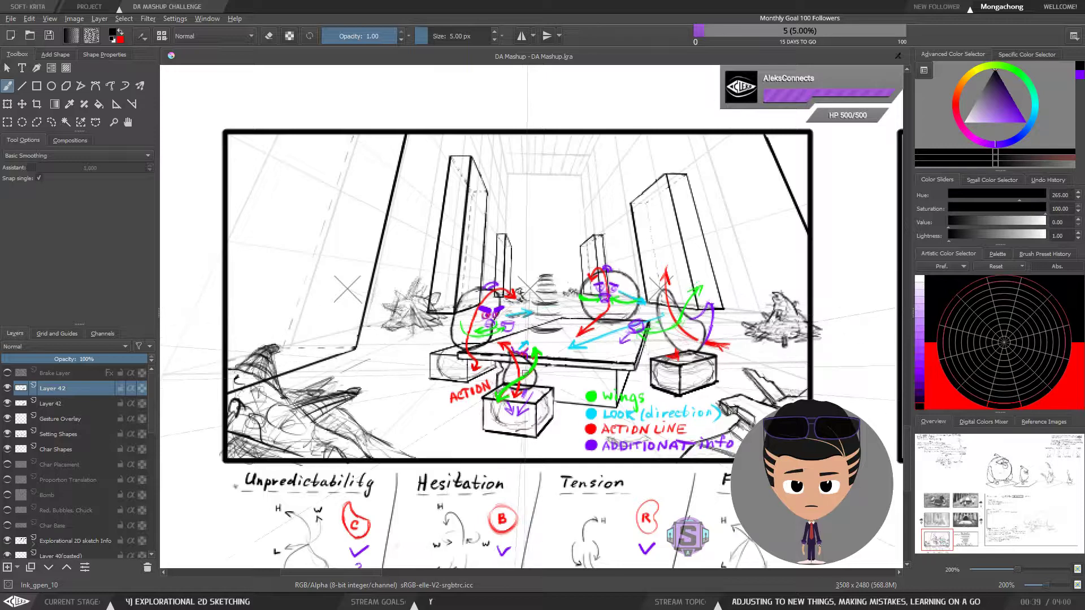
# Review the tea party sketch, the Visualization diagram and the Design list, and return to the sketch
pyautogui.moveTo(613, 378); pyautogui.dragTo(512, 366)
pyautogui.scroll(-2, 513, 365)
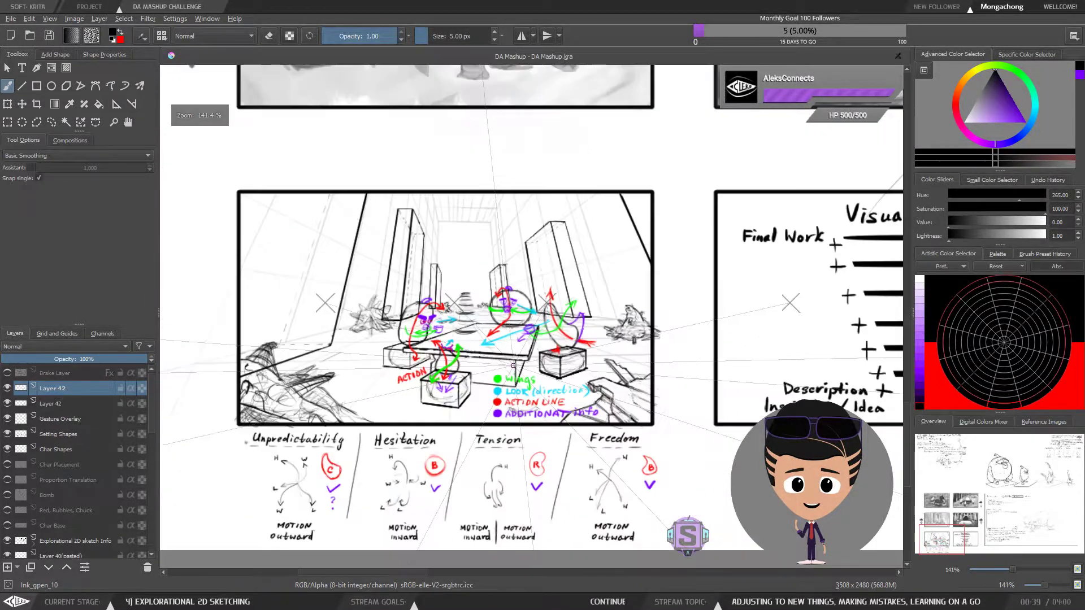
pyautogui.scroll(1, 514, 366)
pyautogui.moveTo(682, 349); pyautogui.dragTo(122, 342)
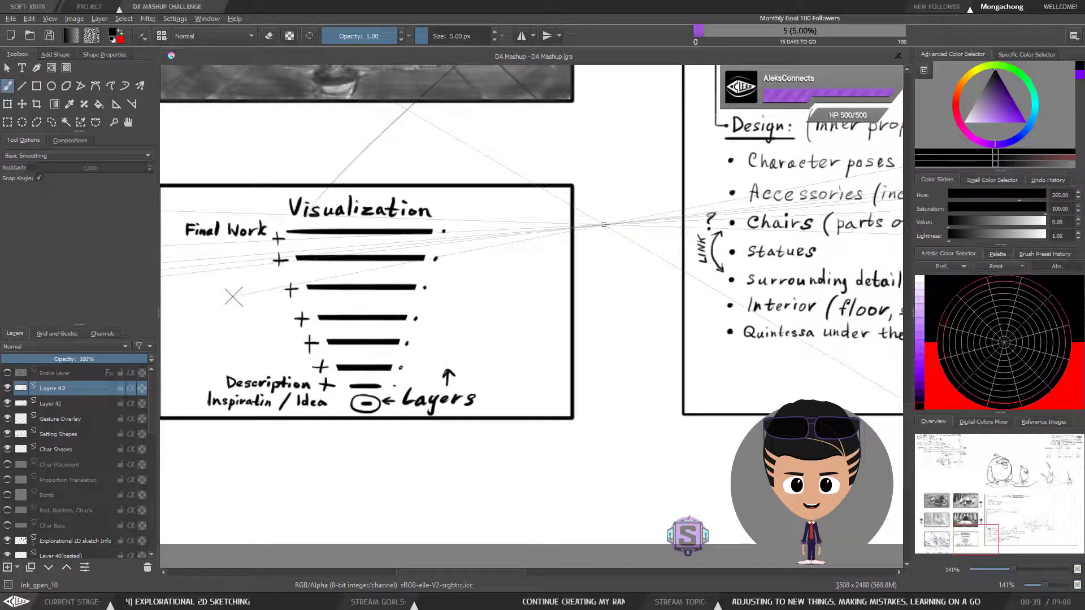
pyautogui.moveTo(610, 275); pyautogui.dragTo(464, 401)
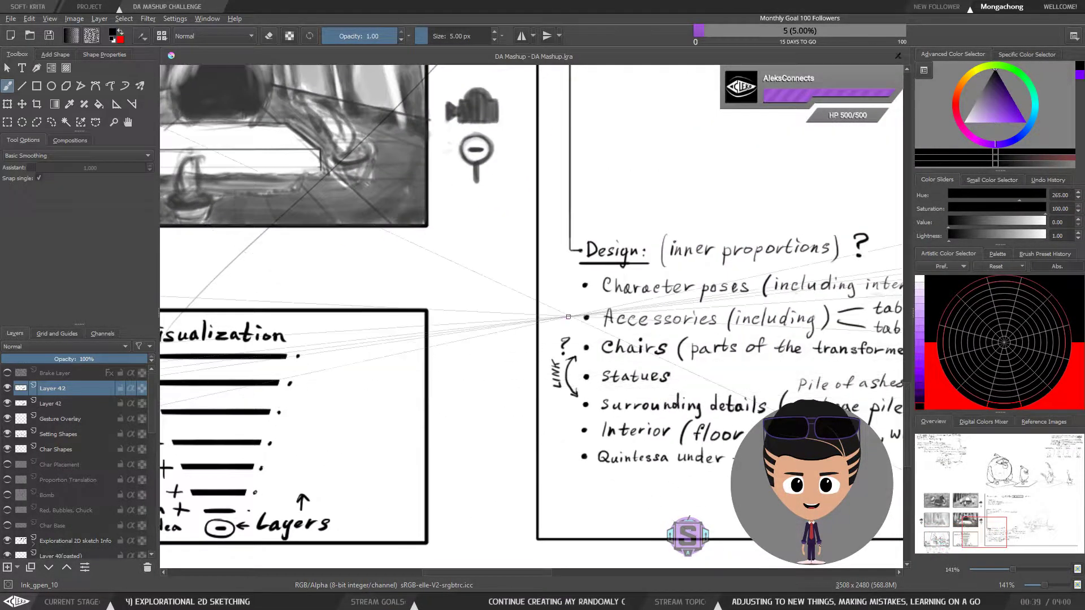
pyautogui.moveTo(701, 208); pyautogui.dragTo(566, 334)
pyautogui.moveTo(627, 242); pyautogui.dragTo(535, 407)
pyautogui.moveTo(675, 195)
pyautogui.mouseDown()
pyautogui.moveTo(650, 234)
pyautogui.moveTo(599, 265)
pyautogui.moveTo(537, 275)
pyautogui.mouseUp()
pyautogui.moveTo(297, 453)
pyautogui.mouseDown()
pyautogui.moveTo(550, 345)
pyautogui.moveTo(680, 240)
pyautogui.mouseUp()
pyautogui.moveTo(371, 500); pyautogui.dragTo(640, 252)
pyautogui.moveTo(299, 397); pyautogui.dragTo(707, 282)
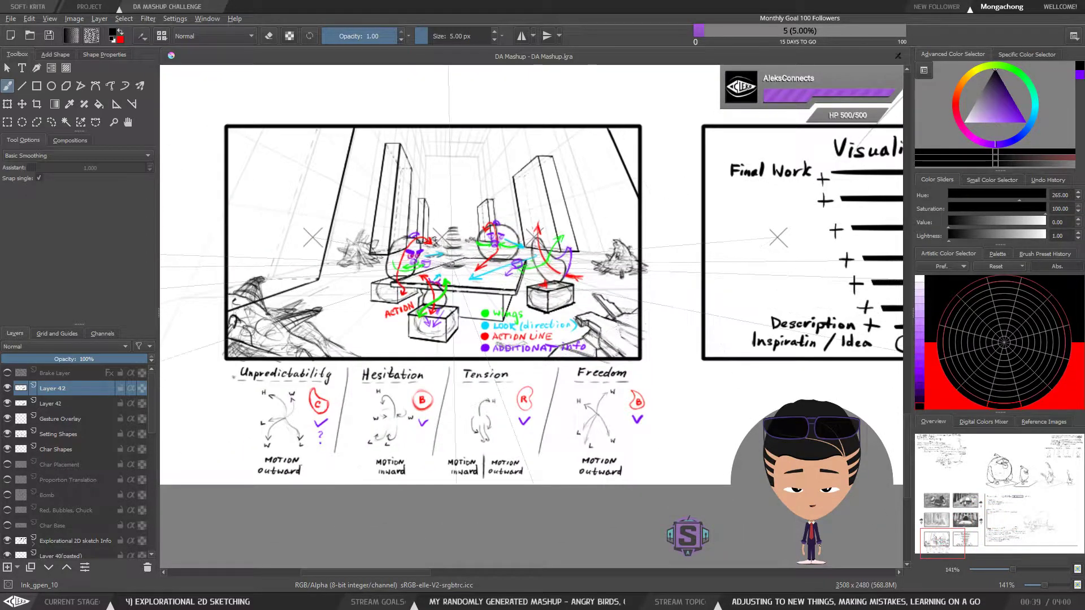
pyautogui.scroll(1, 452, 264)
pyautogui.moveTo(550, 236); pyautogui.dragTo(607, 263)
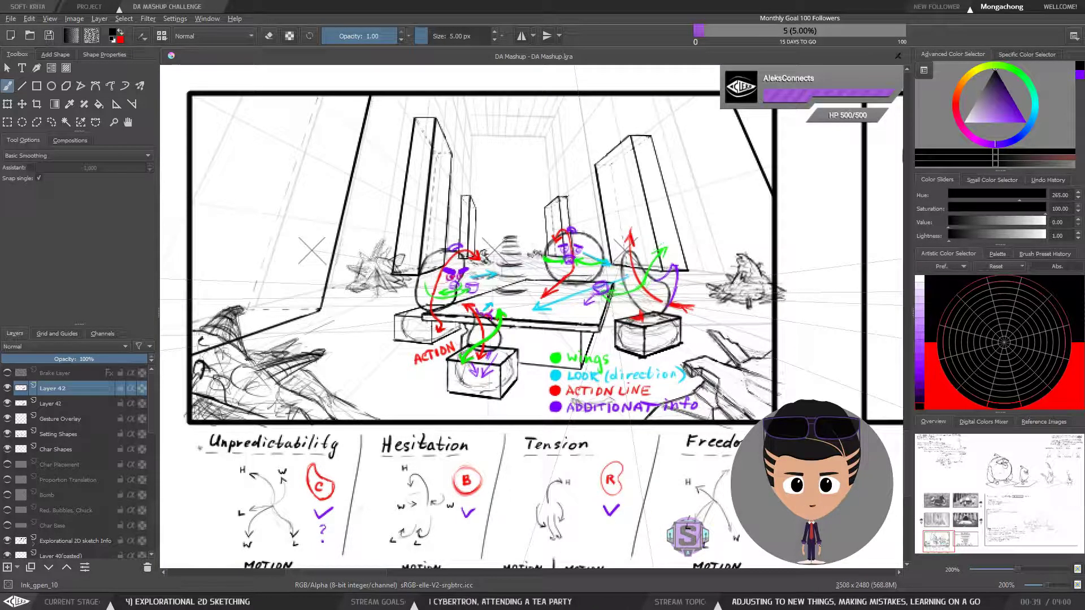
pyautogui.moveTo(584, 242); pyautogui.dragTo(579, 264)
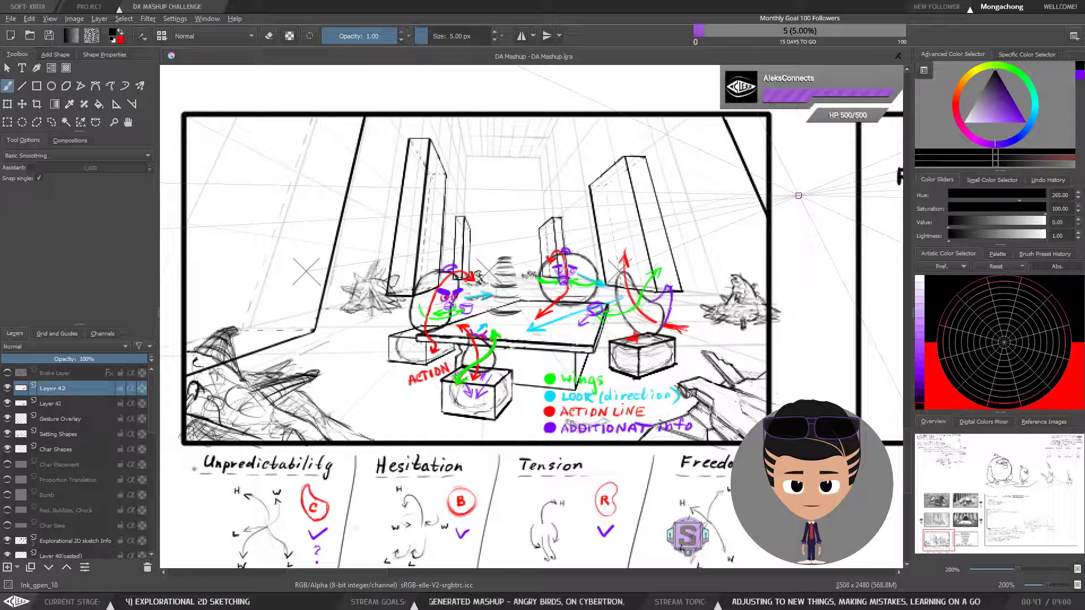
# Examine the Visualization diagram again and compare it with the tea party sketch
pyautogui.scroll(-1, 492, 316)
pyautogui.scroll(1, 491, 316)
pyautogui.scroll(-1, 492, 317)
pyautogui.moveTo(755, 340); pyautogui.dragTo(497, 308)
pyautogui.moveTo(746, 306); pyautogui.dragTo(564, 303)
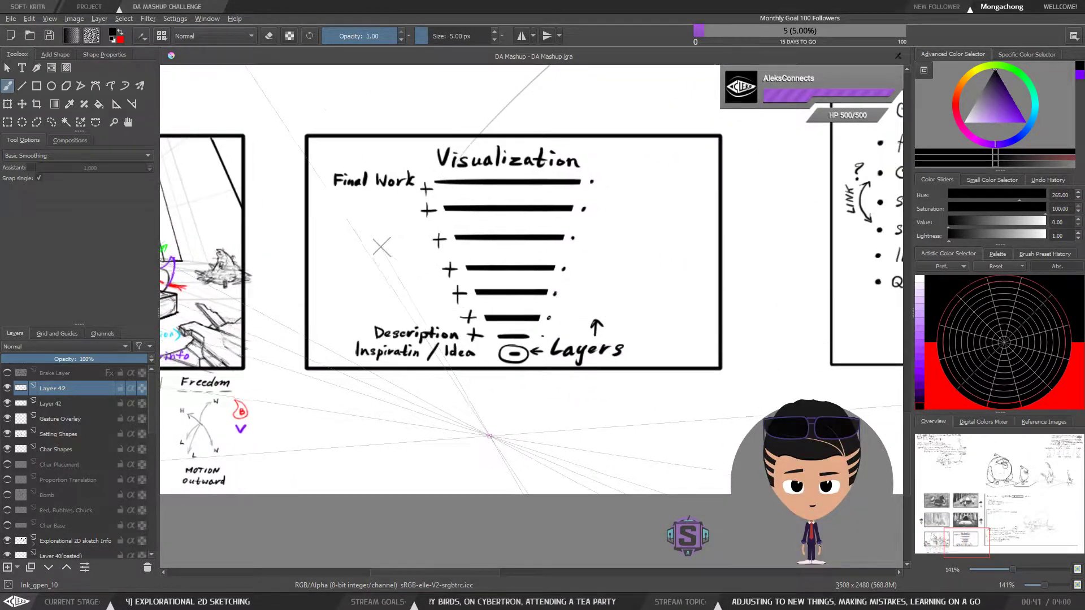
pyautogui.scroll(1, 562, 379)
pyautogui.moveTo(787, 254); pyautogui.dragTo(480, 379)
pyautogui.scroll(-2, 484, 378)
pyautogui.moveTo(266, 431); pyautogui.dragTo(618, 388)
pyautogui.scroll(1, 618, 388)
pyautogui.scroll(-1, 618, 388)
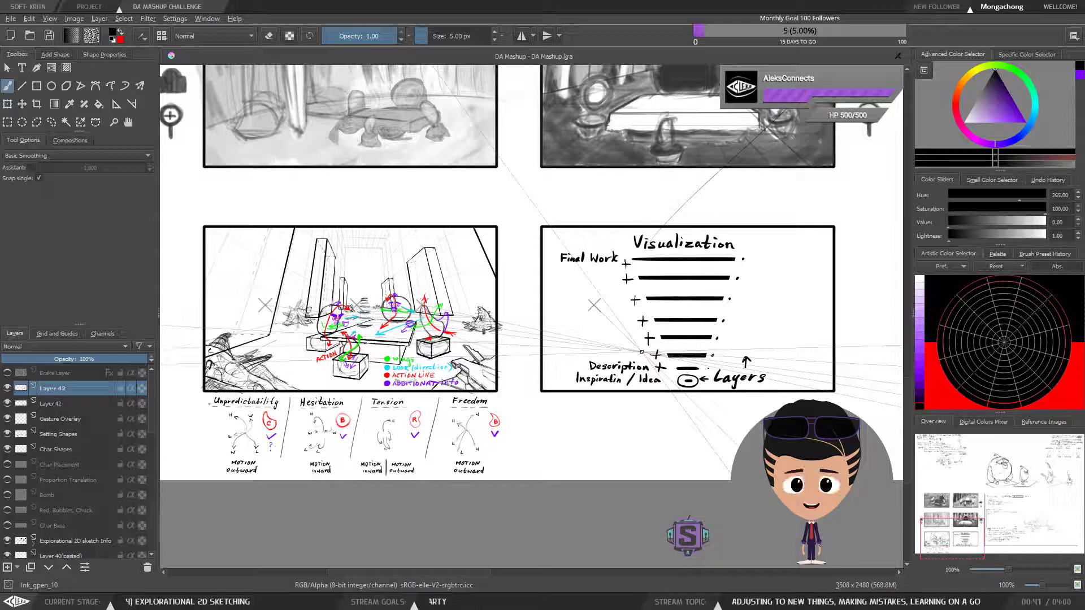
# Look over the Problems to solve notes and make the Brake Layer visible
pyautogui.moveTo(558, 315); pyautogui.dragTo(576, 352)
pyautogui.scroll(-1, 575, 352)
pyautogui.moveTo(781, 308); pyautogui.dragTo(428, 386)
pyautogui.moveTo(652, 277); pyautogui.dragTo(536, 336)
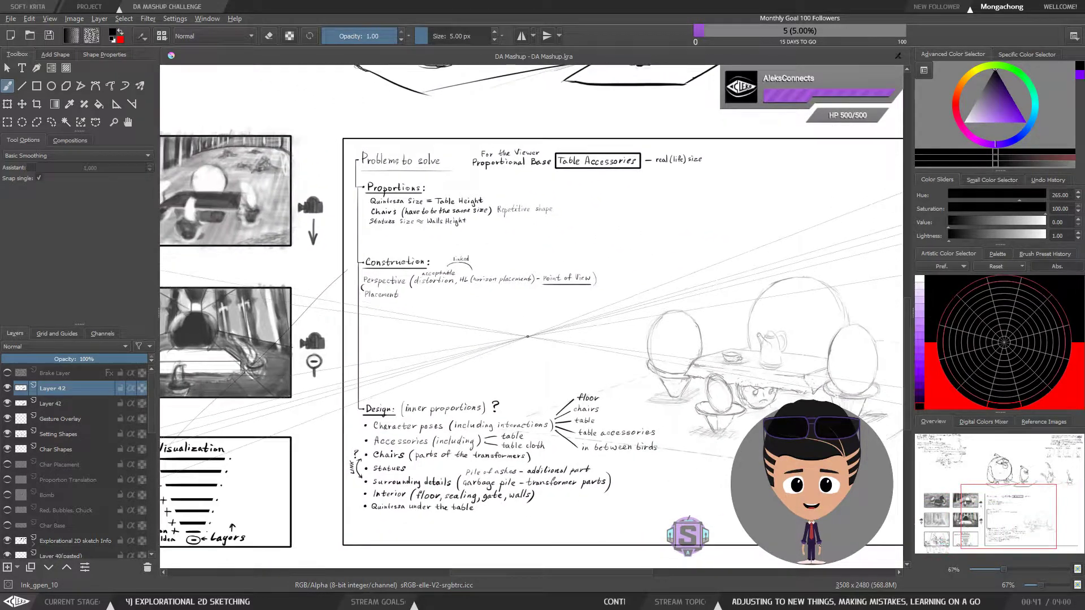
pyautogui.scroll(-1, 536, 336)
pyautogui.click(7, 373)
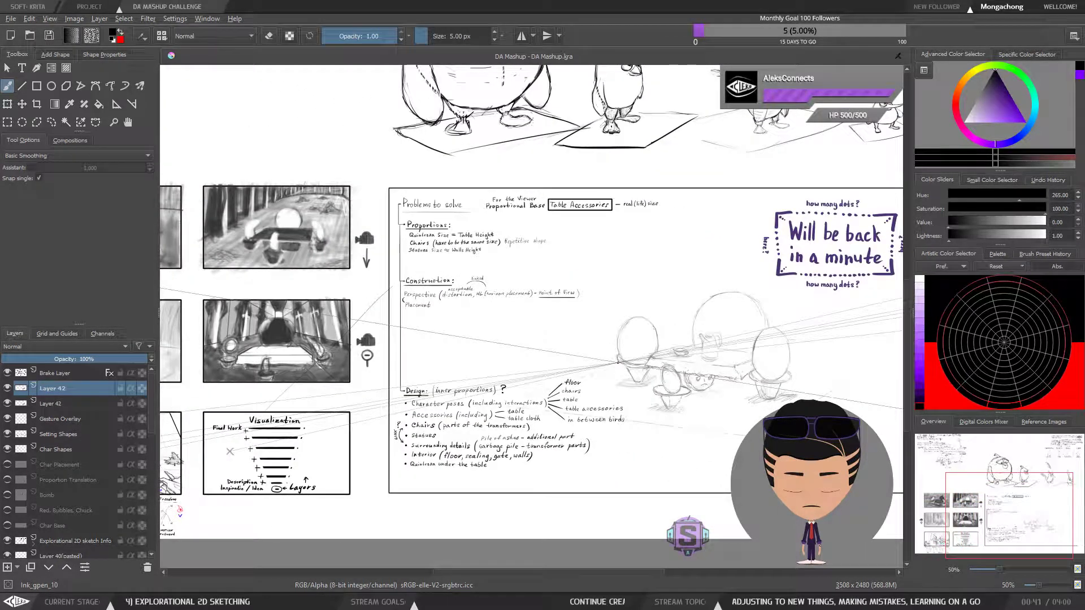
# Study the tea party sketch up close, check the Design list under Problems to solve, and come back to the sketch
pyautogui.moveTo(455, 419); pyautogui.dragTo(617, 342)
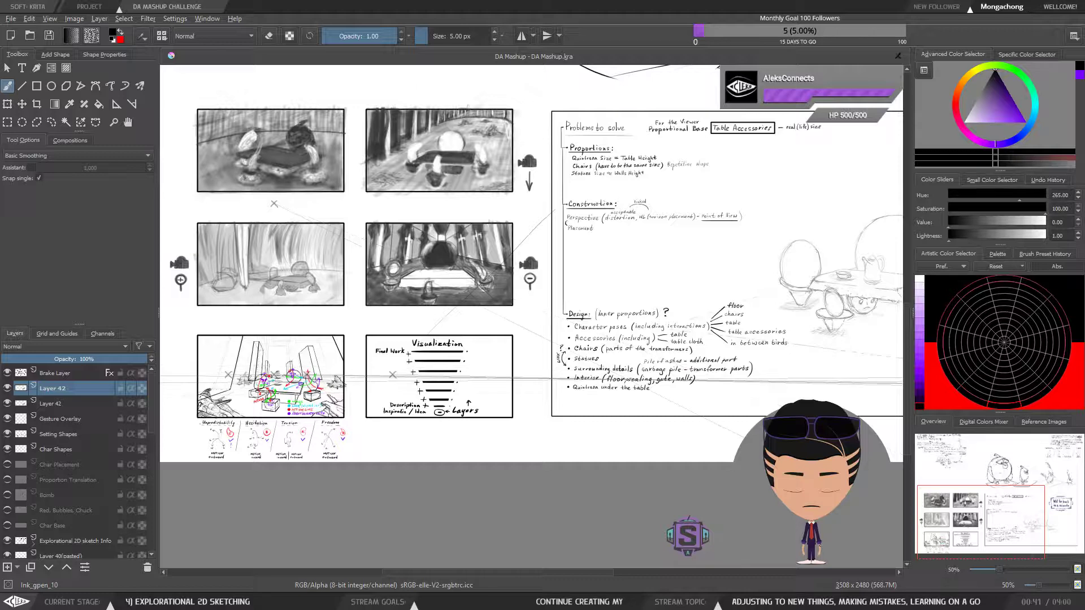
pyautogui.moveTo(489, 409); pyautogui.dragTo(583, 387)
pyautogui.scroll(4, 328, 364)
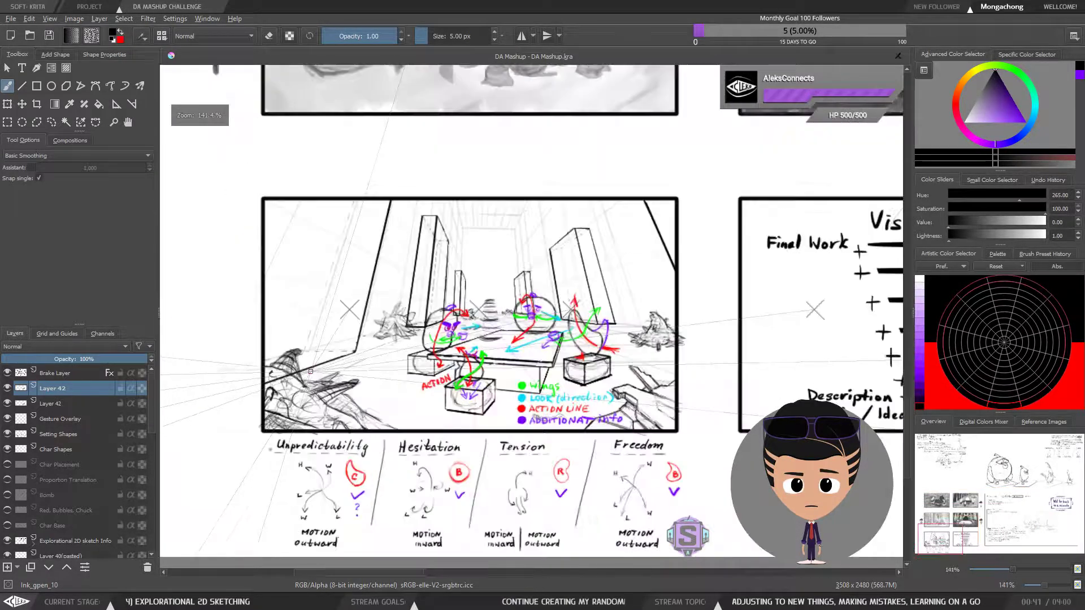
pyautogui.moveTo(743, 361); pyautogui.dragTo(710, 313)
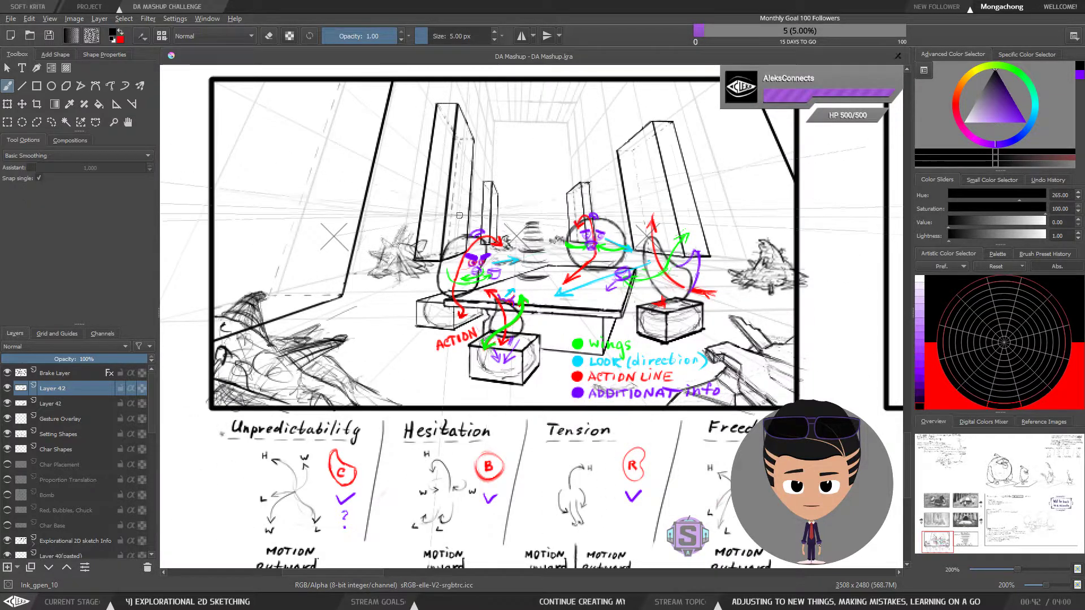
pyautogui.scroll(-2, 384, 250)
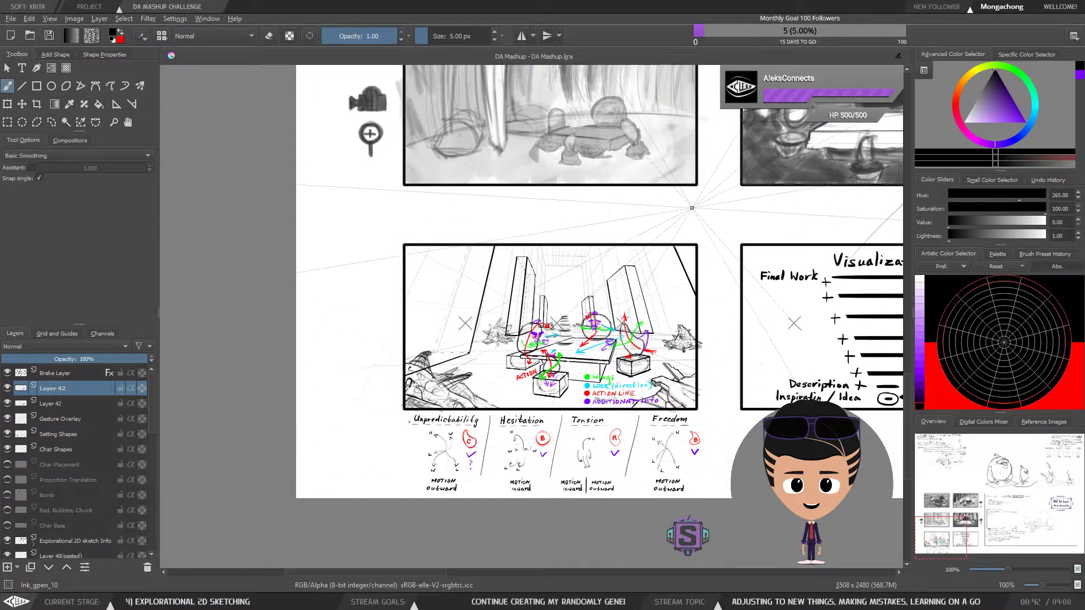
pyautogui.scroll(-1, 309, 526)
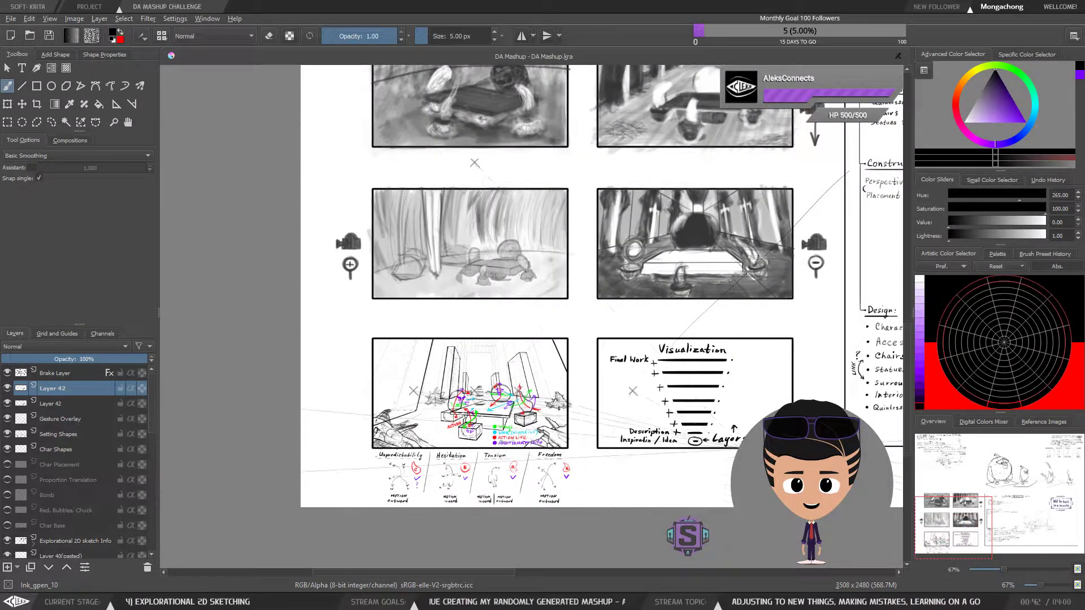
pyautogui.moveTo(728, 455); pyautogui.dragTo(529, 466)
pyautogui.moveTo(774, 432); pyautogui.dragTo(557, 418)
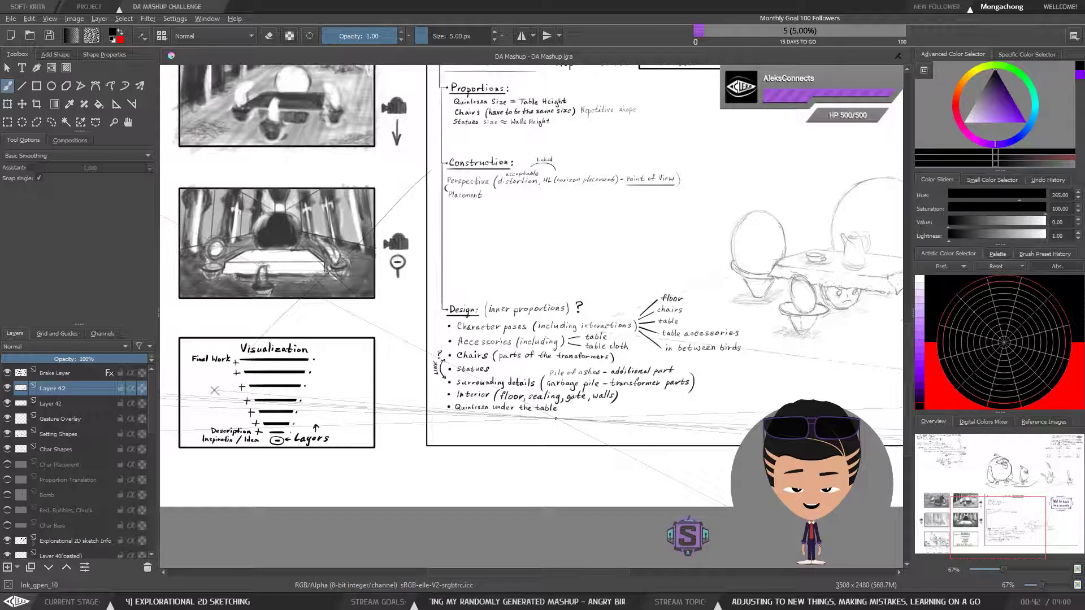
pyautogui.scroll(1, 557, 415)
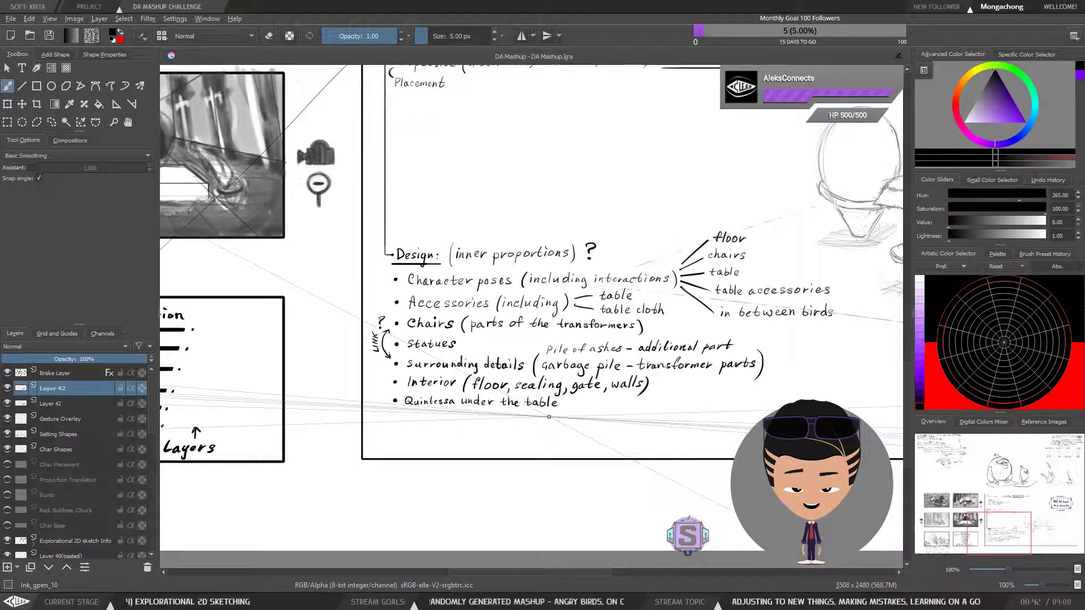
pyautogui.moveTo(392, 402); pyautogui.dragTo(611, 361)
pyautogui.scroll(-1, 590, 372)
pyautogui.moveTo(476, 351)
pyautogui.mouseDown()
pyautogui.moveTo(689, 328)
pyautogui.moveTo(689, 360)
pyautogui.mouseUp()
pyautogui.scroll(1, 476, 390)
pyautogui.moveTo(480, 380); pyautogui.dragTo(563, 359)
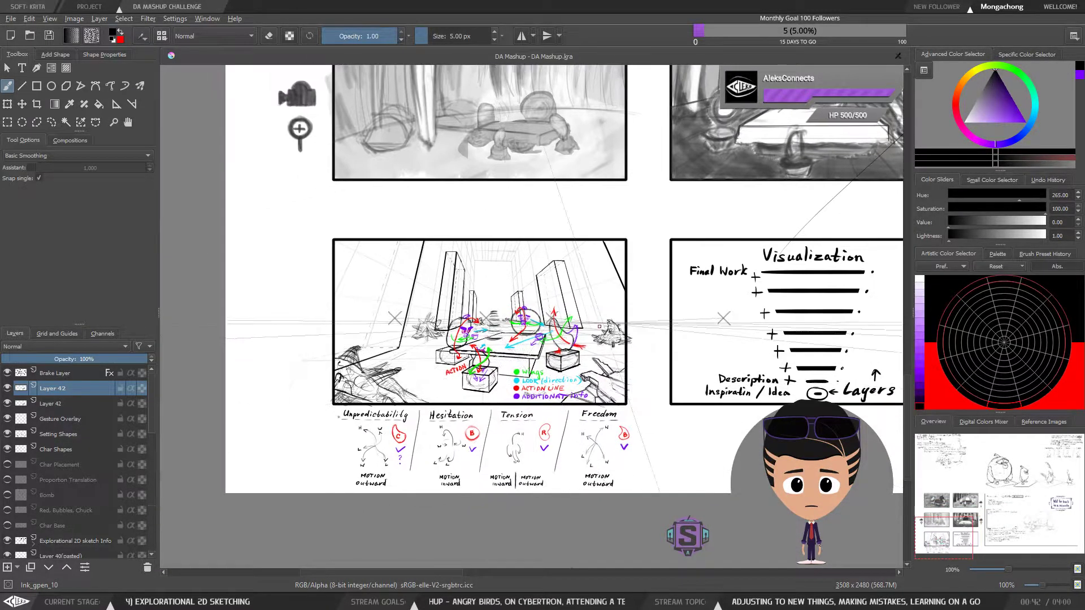
# Look over the whole board and hide the Brake Layer
pyautogui.moveTo(743, 353)
pyautogui.mouseDown()
pyautogui.moveTo(516, 351)
pyautogui.moveTo(669, 343)
pyautogui.mouseUp()
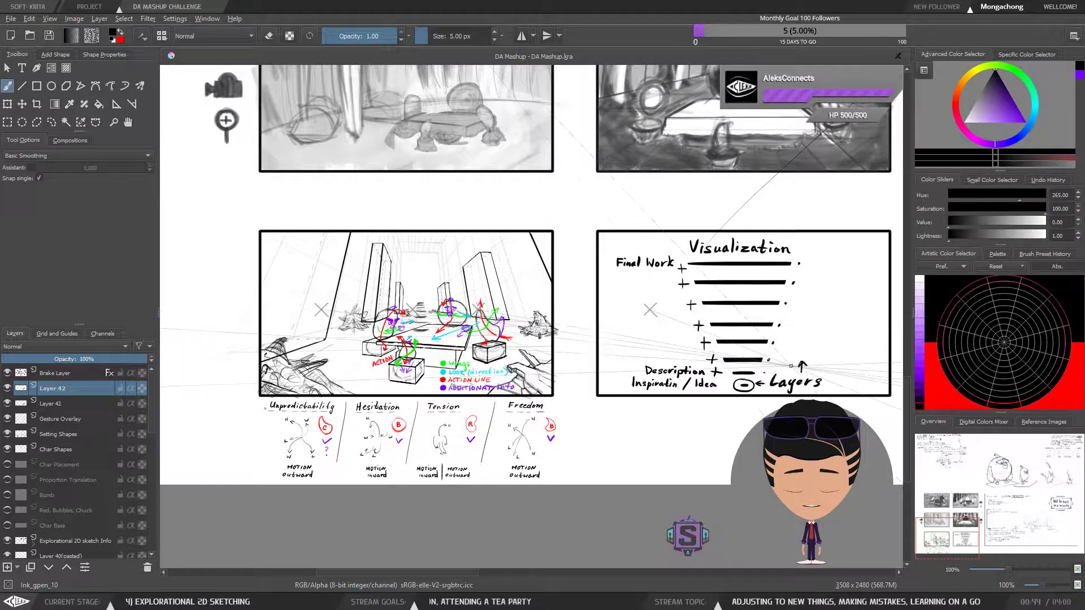
pyautogui.scroll(-3, 671, 372)
pyautogui.moveTo(803, 249); pyautogui.dragTo(502, 365)
pyautogui.scroll(-1, 502, 365)
pyautogui.scroll(2, 502, 364)
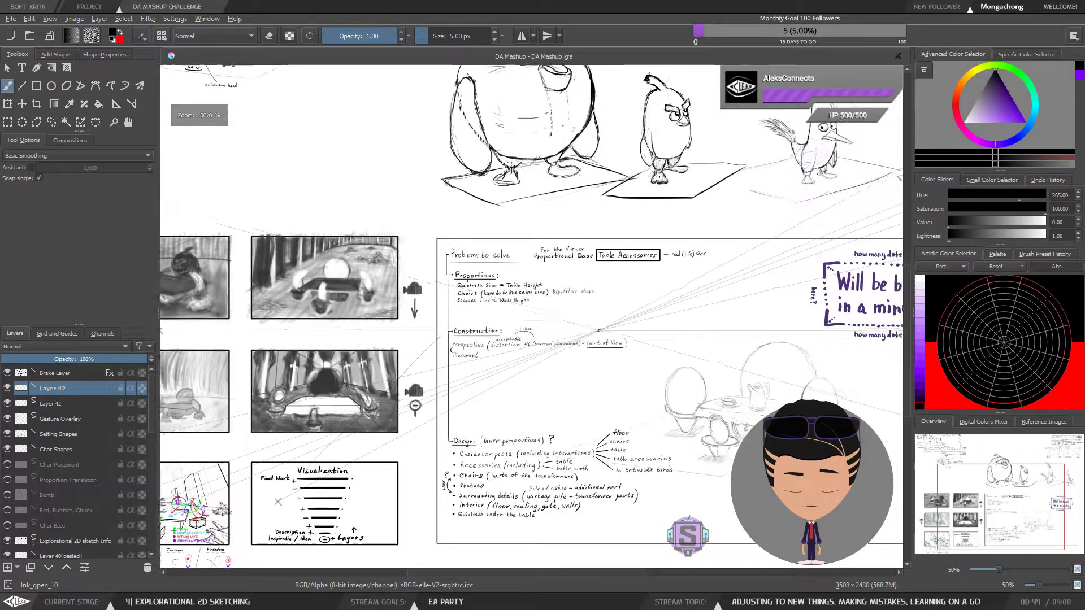
pyautogui.scroll(-1, 502, 361)
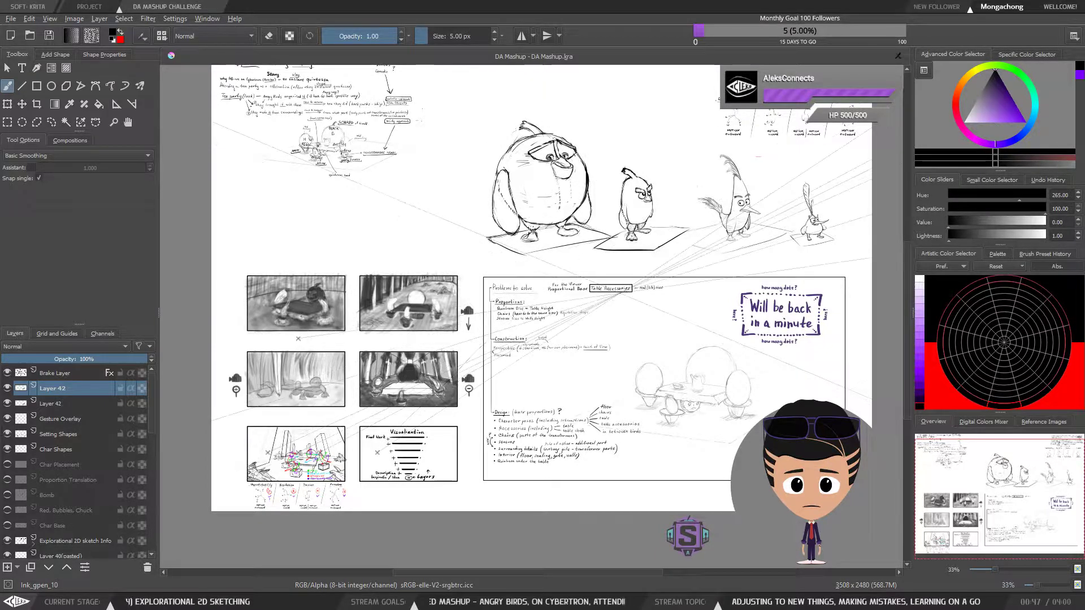
pyautogui.click(8, 373)
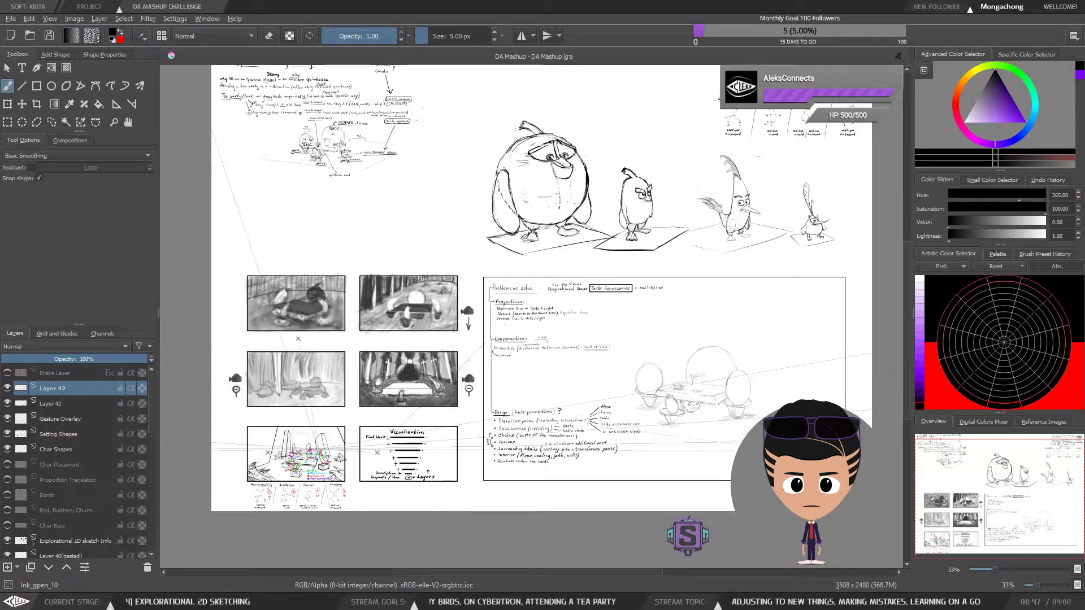
# Inspect the tea party sketch at several distances, finishing with a close look at the birds around the table
pyautogui.press('+')
pyautogui.scroll(3, 422, 460)
pyautogui.moveTo(512, 345); pyautogui.dragTo(538, 412)
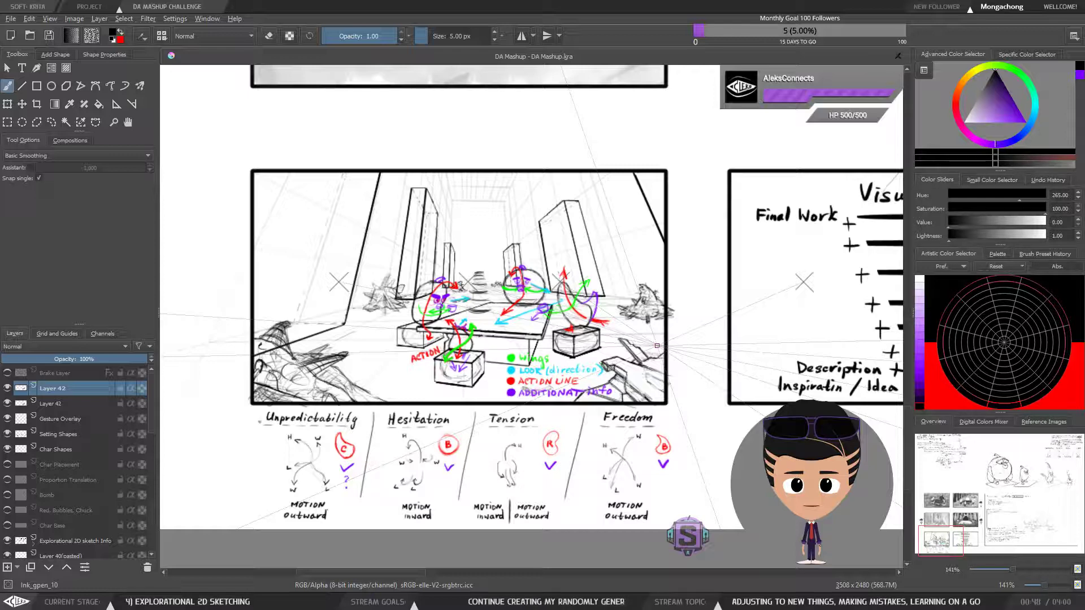
pyautogui.press('-')
pyautogui.moveTo(624, 275); pyautogui.dragTo(571, 302)
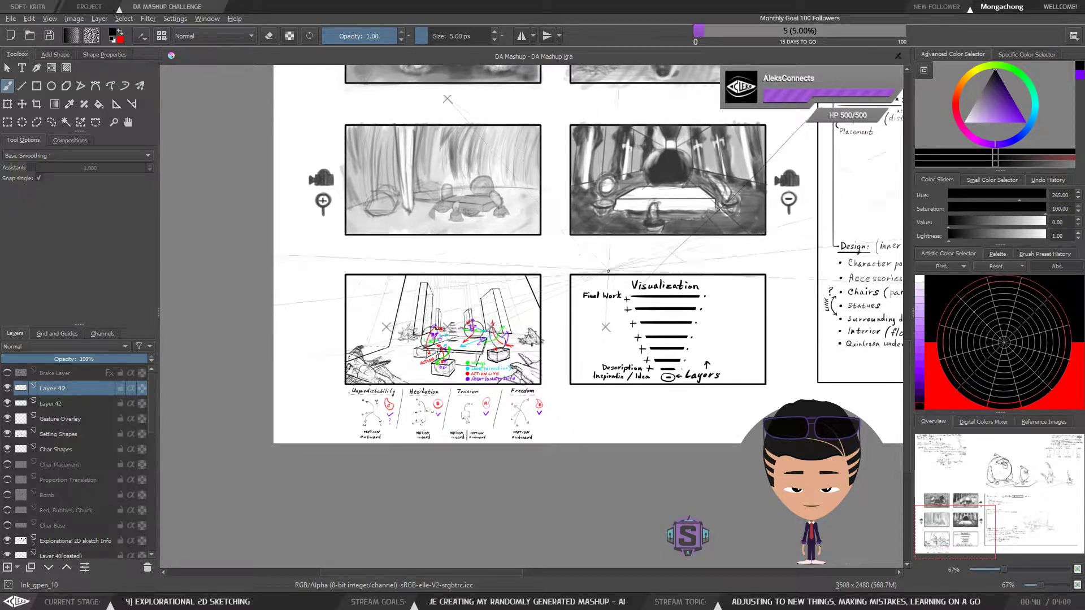
pyautogui.moveTo(565, 254); pyautogui.dragTo(662, 217)
pyautogui.press('+')
pyautogui.press('+')
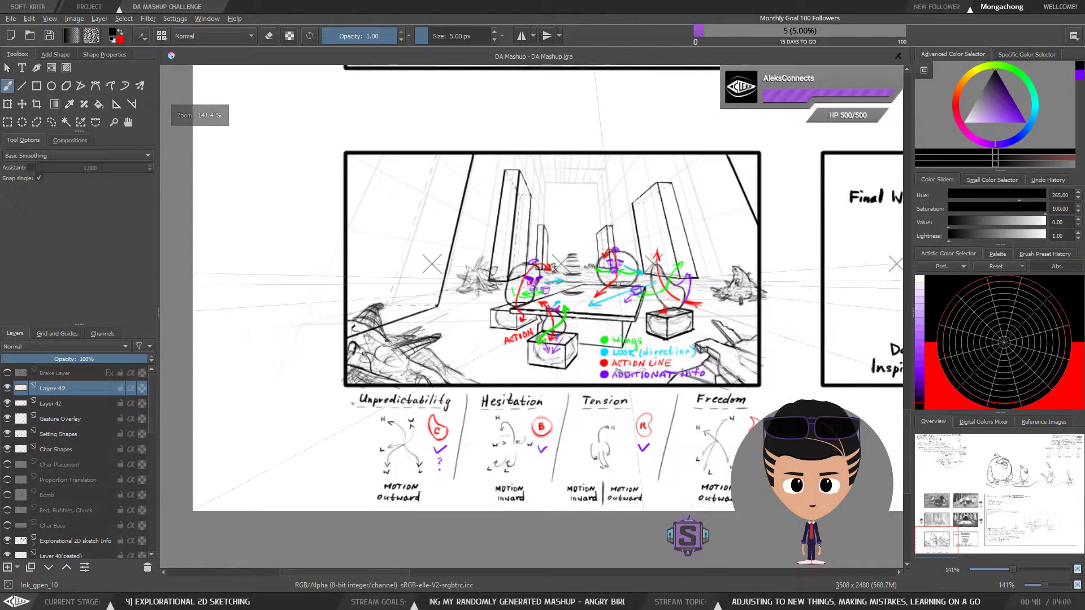
pyautogui.moveTo(633, 307); pyautogui.dragTo(570, 320)
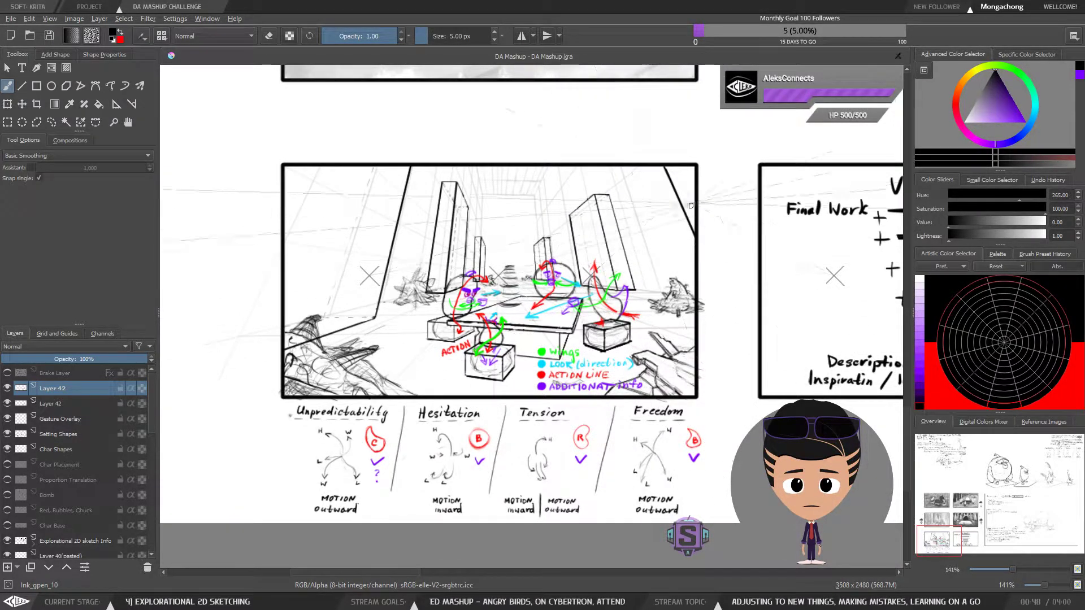
pyautogui.moveTo(730, 292); pyautogui.dragTo(695, 293)
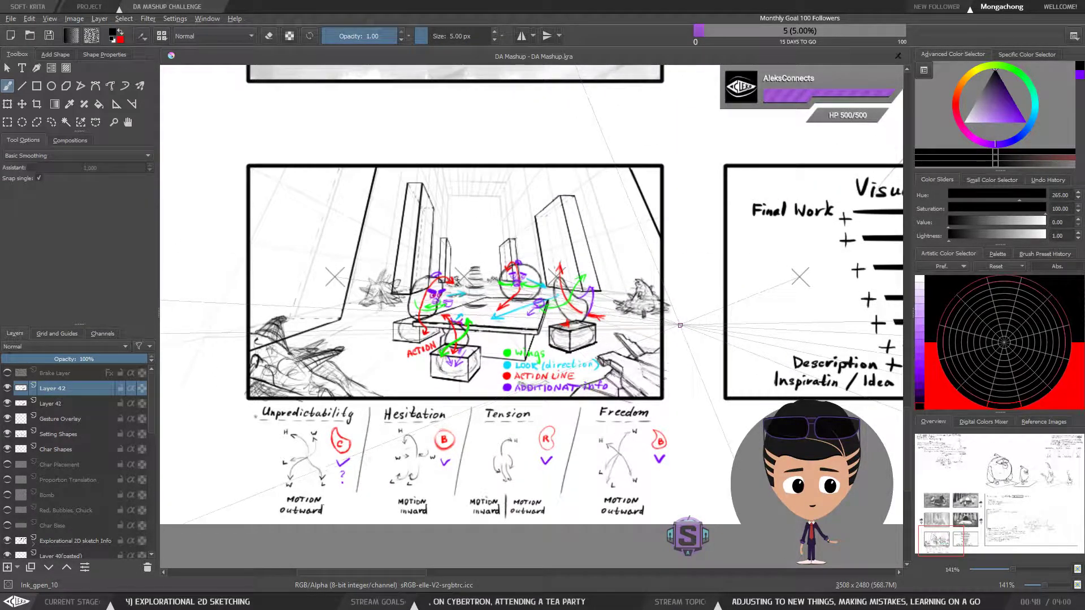
pyautogui.hotkey('ctrl', 'r')
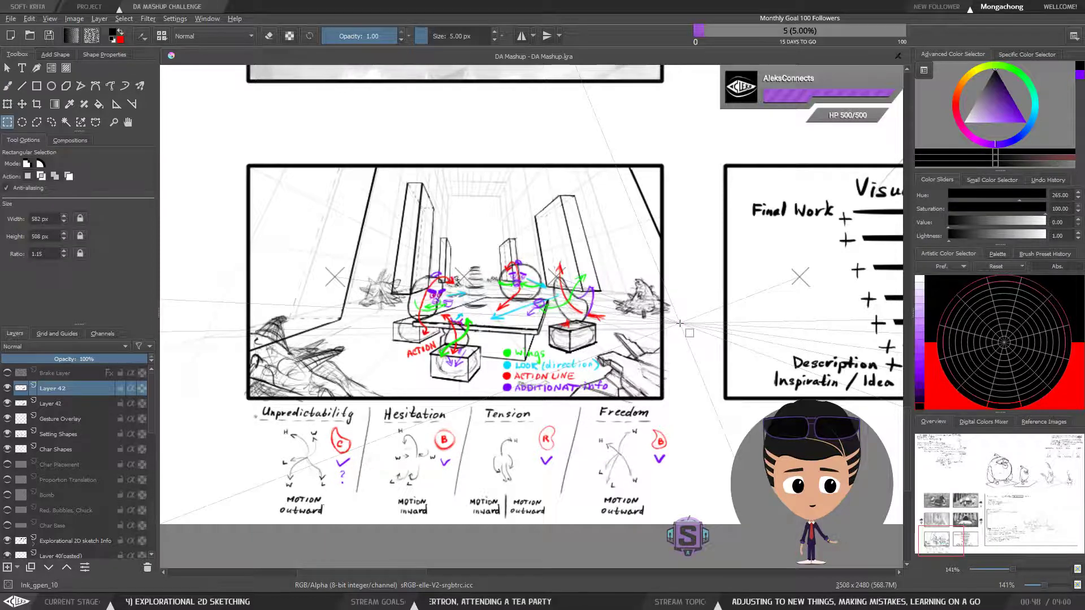
pyautogui.press('b')
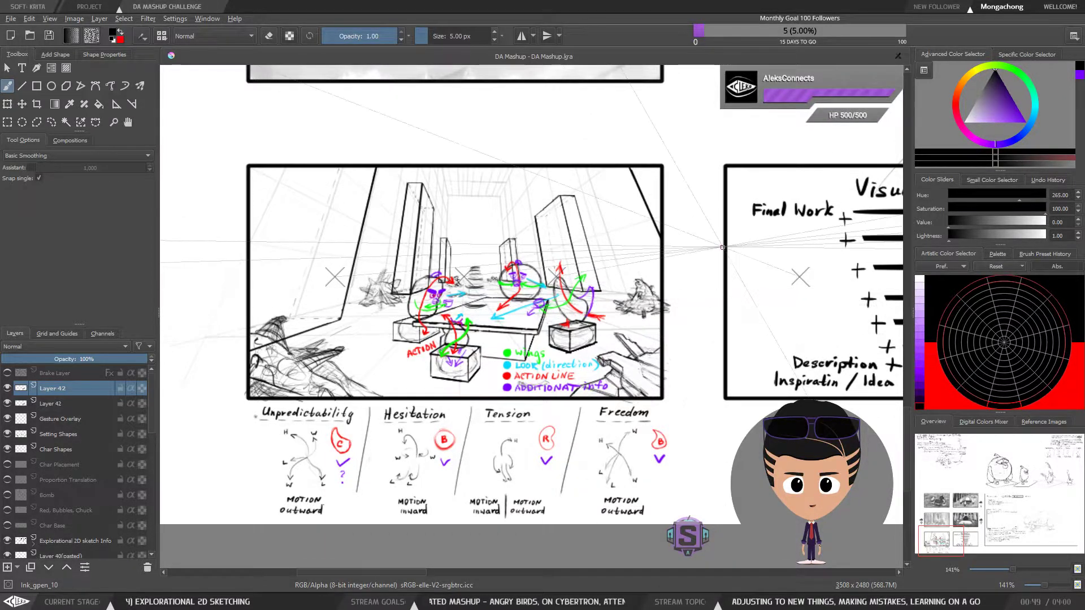
pyautogui.press('-')
pyautogui.moveTo(720, 302); pyautogui.dragTo(676, 247)
pyautogui.press('+')
pyautogui.press('+')
pyautogui.moveTo(331, 206); pyautogui.dragTo(495, 339)
pyautogui.press('+')
pyautogui.press('+')
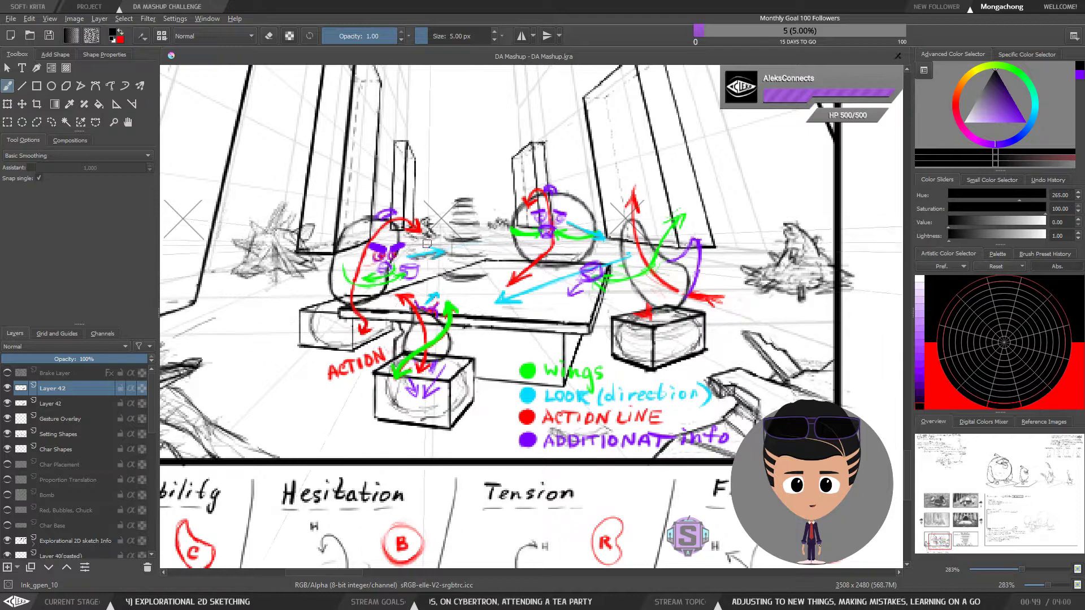
# Draw a row of slanted black strokes below the Visualization diagram, then outline-select and delete them and clear the selection
pyautogui.press('-')
pyautogui.press('-')
pyautogui.moveTo(722, 297); pyautogui.dragTo(496, 191)
pyautogui.moveTo(657, 359)
pyautogui.mouseDown()
pyautogui.moveTo(535, 322)
pyautogui.moveTo(428, 384)
pyautogui.mouseUp()
pyautogui.moveTo(457, 348)
pyautogui.mouseDown()
pyautogui.moveTo(448, 384)
pyautogui.moveTo(476, 380)
pyautogui.mouseUp()
pyautogui.moveTo(501, 349)
pyautogui.mouseDown()
pyautogui.moveTo(492, 384)
pyautogui.moveTo(509, 387)
pyautogui.mouseUp()
pyautogui.moveTo(542, 347)
pyautogui.mouseDown()
pyautogui.moveTo(532, 383)
pyautogui.moveTo(551, 383)
pyautogui.mouseUp()
pyautogui.moveTo(584, 340)
pyautogui.mouseDown()
pyautogui.moveTo(571, 383)
pyautogui.moveTo(597, 387)
pyautogui.mouseUp()
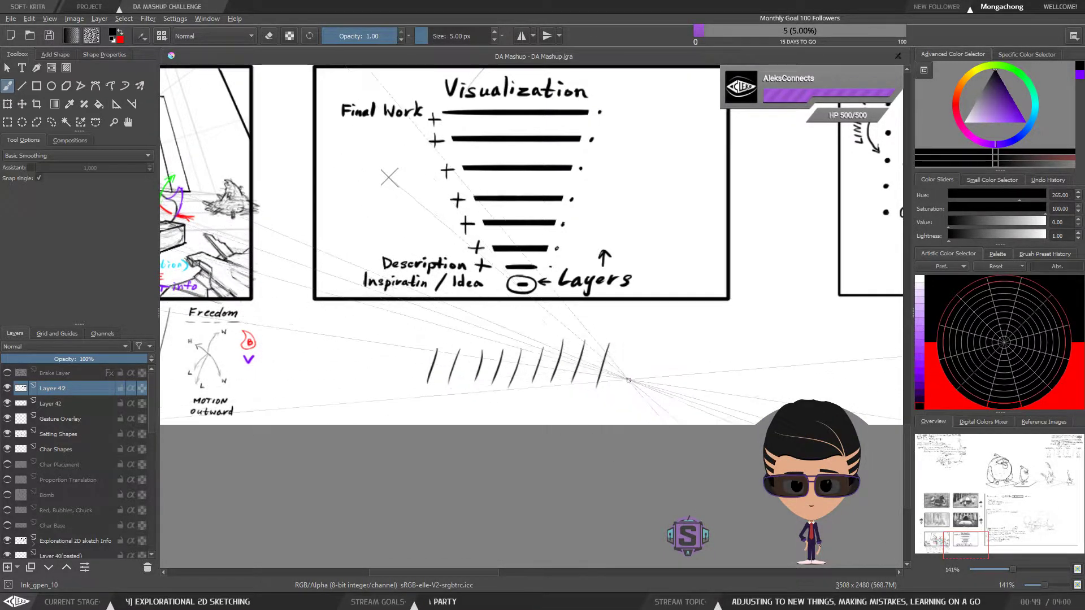
pyautogui.press('l')
pyautogui.moveTo(675, 334); pyautogui.dragTo(693, 379)
pyautogui.press('Delete')
pyautogui.hotkey('ctrl', 'shift', 'a')
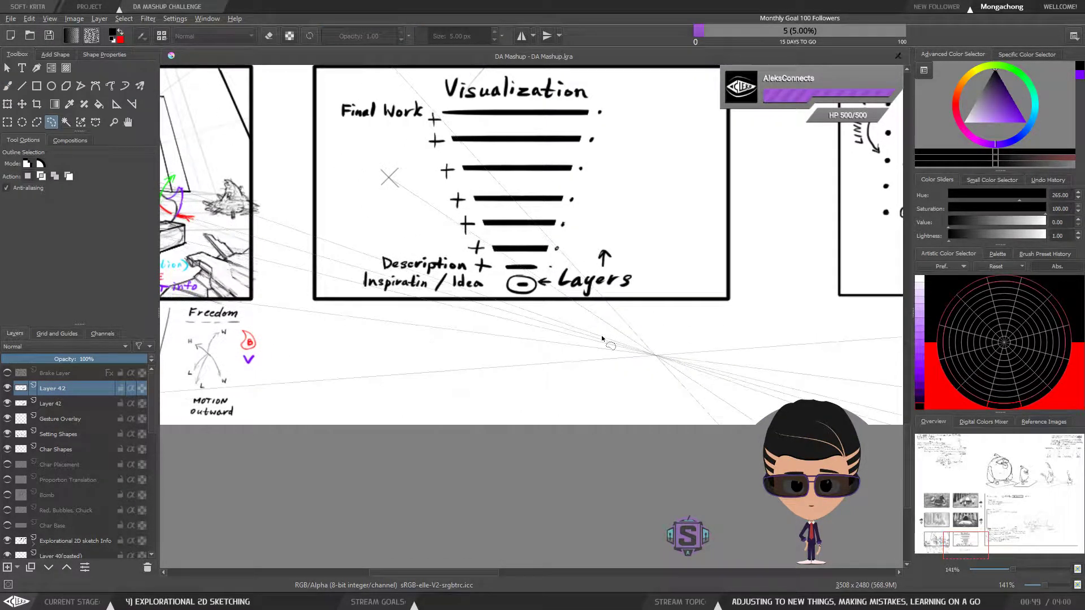
# Draw a second row of short black strokes under the Visualization diagram, delete them with an outline selection, and return to the brush
pyautogui.press('b')
pyautogui.moveTo(463, 371); pyautogui.dragTo(624, 361)
pyautogui.moveTo(516, 339); pyautogui.dragTo(509, 366)
pyautogui.moveTo(524, 338)
pyautogui.mouseDown()
pyautogui.moveTo(518, 363)
pyautogui.moveTo(527, 363)
pyautogui.mouseUp()
pyautogui.moveTo(551, 333)
pyautogui.mouseDown()
pyautogui.moveTo(539, 365)
pyautogui.moveTo(564, 335)
pyautogui.moveTo(586, 338)
pyautogui.moveTo(565, 360)
pyautogui.mouseUp()
pyautogui.moveTo(591, 331)
pyautogui.mouseDown()
pyautogui.moveTo(581, 357)
pyautogui.moveTo(596, 355)
pyautogui.mouseUp()
pyautogui.moveTo(625, 328); pyautogui.dragTo(615, 354)
pyautogui.moveTo(643, 333)
pyautogui.mouseDown()
pyautogui.moveTo(629, 360)
pyautogui.moveTo(643, 360)
pyautogui.mouseUp()
pyautogui.moveTo(665, 331)
pyautogui.mouseDown()
pyautogui.moveTo(657, 360)
pyautogui.moveTo(671, 362)
pyautogui.mouseUp()
pyautogui.moveTo(694, 333)
pyautogui.mouseDown()
pyautogui.moveTo(685, 363)
pyautogui.moveTo(700, 364)
pyautogui.mouseUp()
pyautogui.moveTo(720, 336); pyautogui.dragTo(713, 365)
pyautogui.press('l')
pyautogui.moveTo(757, 331)
pyautogui.mouseDown()
pyautogui.moveTo(585, 324)
pyautogui.moveTo(712, 392)
pyautogui.moveTo(755, 338)
pyautogui.mouseUp()
pyautogui.press('Delete')
pyautogui.hotkey('ctrl', 'shift', 'a')
pyautogui.press('b')
# Draw a third row of much smaller slanted strokes below the Description and Idea labels, and delete them with an outline selection
pyautogui.scroll(3, 738, 347)
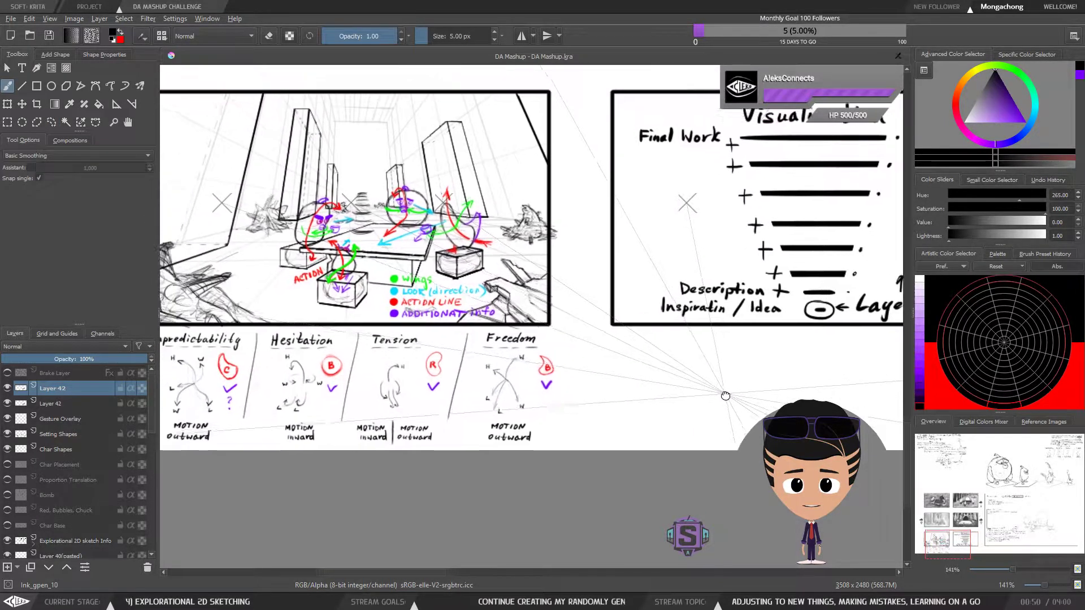
pyautogui.moveTo(732, 359)
pyautogui.mouseDown()
pyautogui.moveTo(611, 338)
pyautogui.moveTo(565, 345)
pyautogui.mouseUp()
pyautogui.moveTo(569, 359); pyautogui.dragTo(574, 346)
pyautogui.moveTo(577, 359); pyautogui.dragTo(589, 345)
pyautogui.moveTo(597, 359); pyautogui.dragTo(609, 345)
pyautogui.moveTo(617, 357)
pyautogui.mouseDown()
pyautogui.moveTo(622, 343)
pyautogui.moveTo(649, 345)
pyautogui.mouseUp()
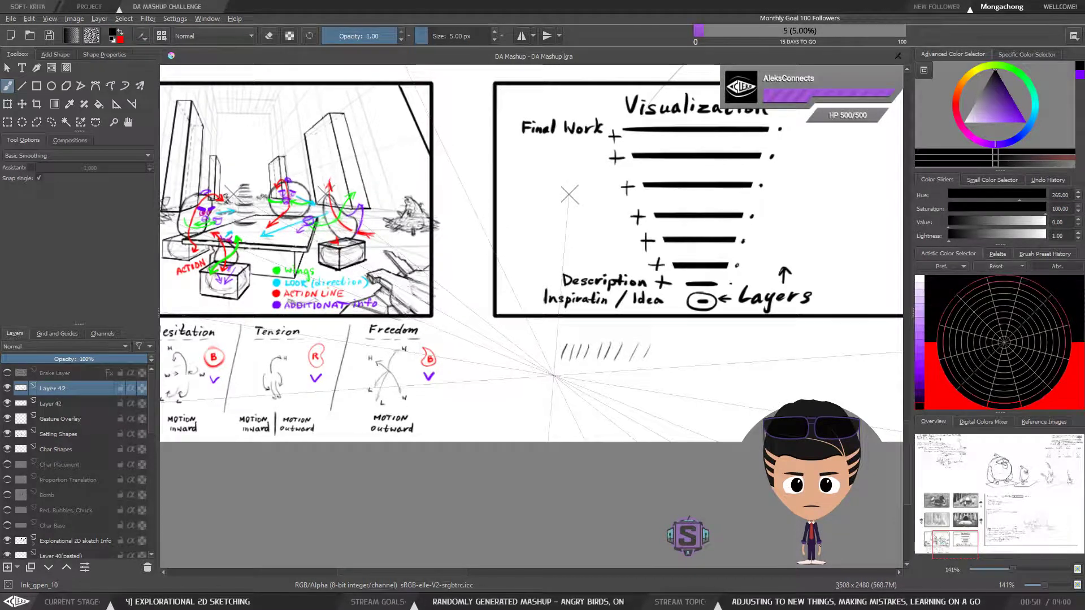
pyautogui.moveTo(707, 382)
pyautogui.mouseDown()
pyautogui.moveTo(625, 369)
pyautogui.moveTo(733, 344)
pyautogui.moveTo(723, 354)
pyautogui.moveTo(767, 354)
pyautogui.moveTo(564, 328)
pyautogui.moveTo(459, 343)
pyautogui.moveTo(714, 396)
pyautogui.moveTo(791, 327)
pyautogui.mouseUp()
pyautogui.press('l')
pyautogui.press('Delete')
pyautogui.hotkey('ctrl', 'shift', 'a')
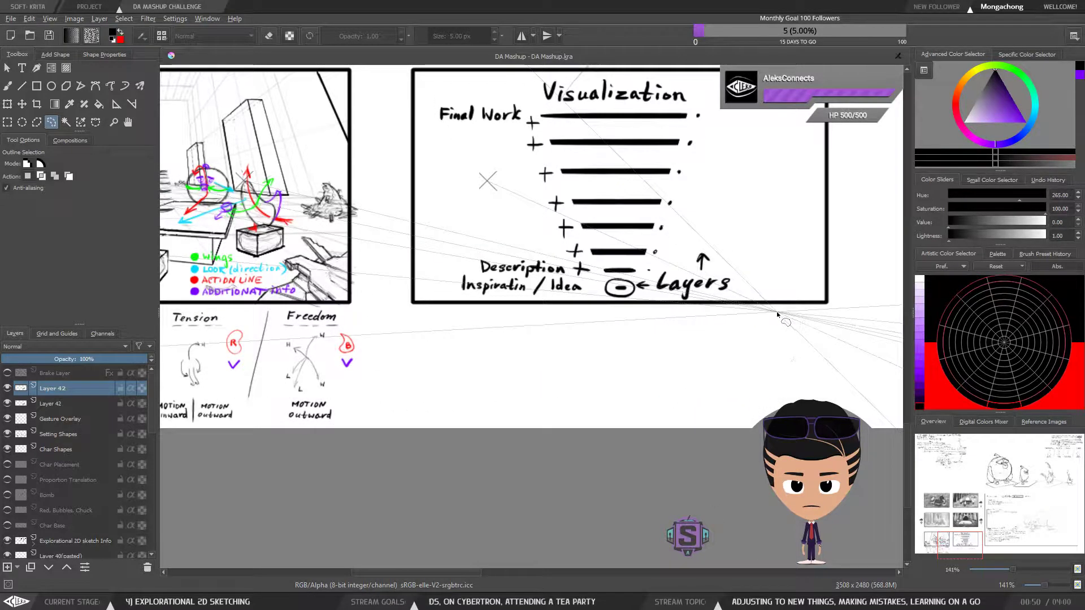
# Examine the tea party sketch with its four emotion notes and the neighbouring Visualization diagram
pyautogui.press('b')
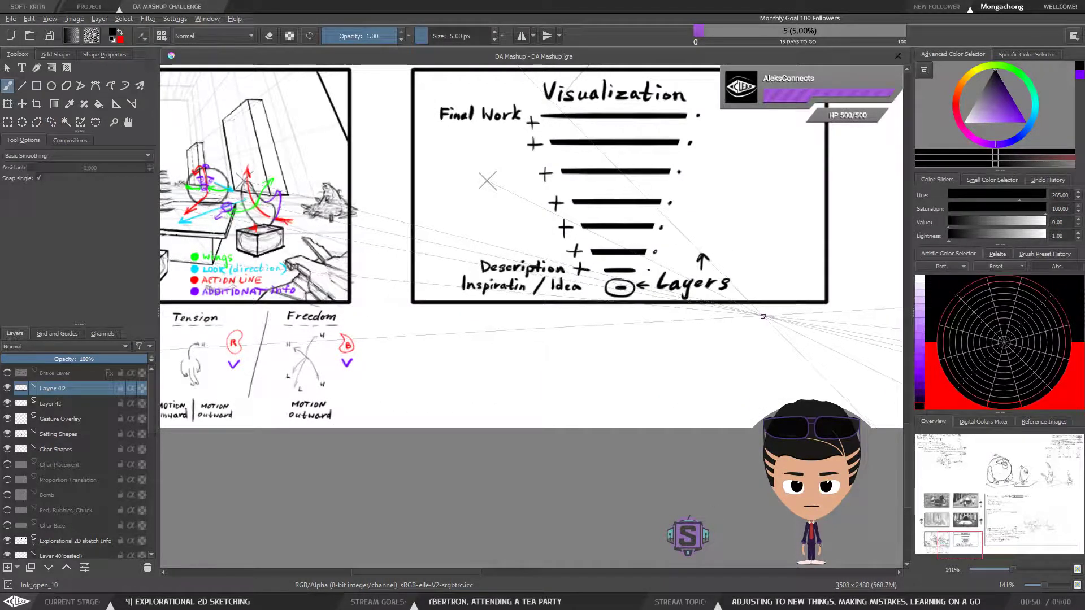
pyautogui.moveTo(504, 341)
pyautogui.mouseDown()
pyautogui.moveTo(669, 341)
pyautogui.moveTo(779, 419)
pyautogui.mouseUp()
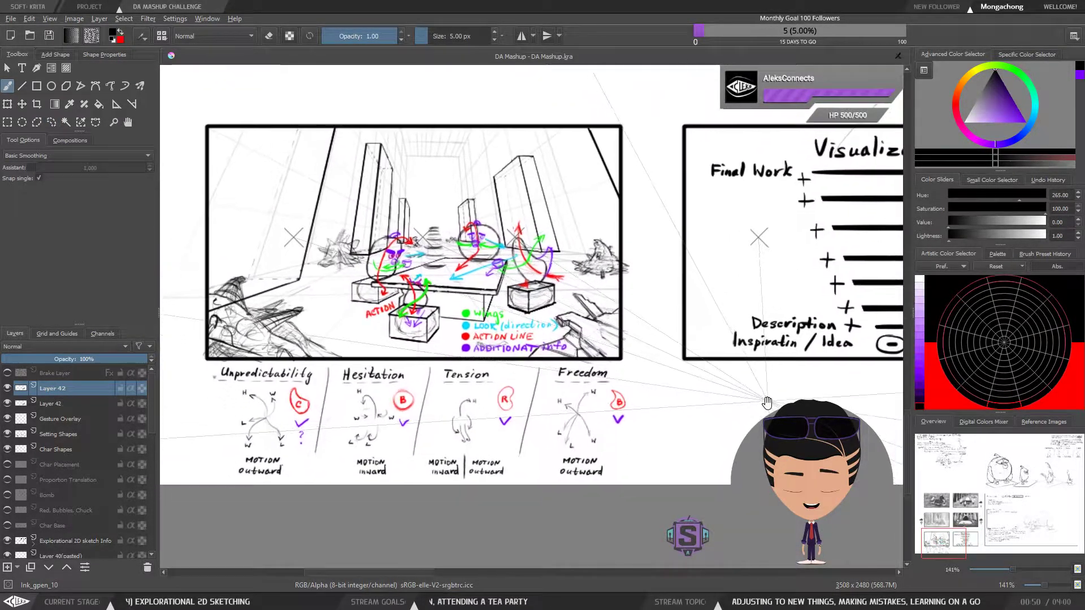
pyautogui.moveTo(712, 430); pyautogui.dragTo(626, 395)
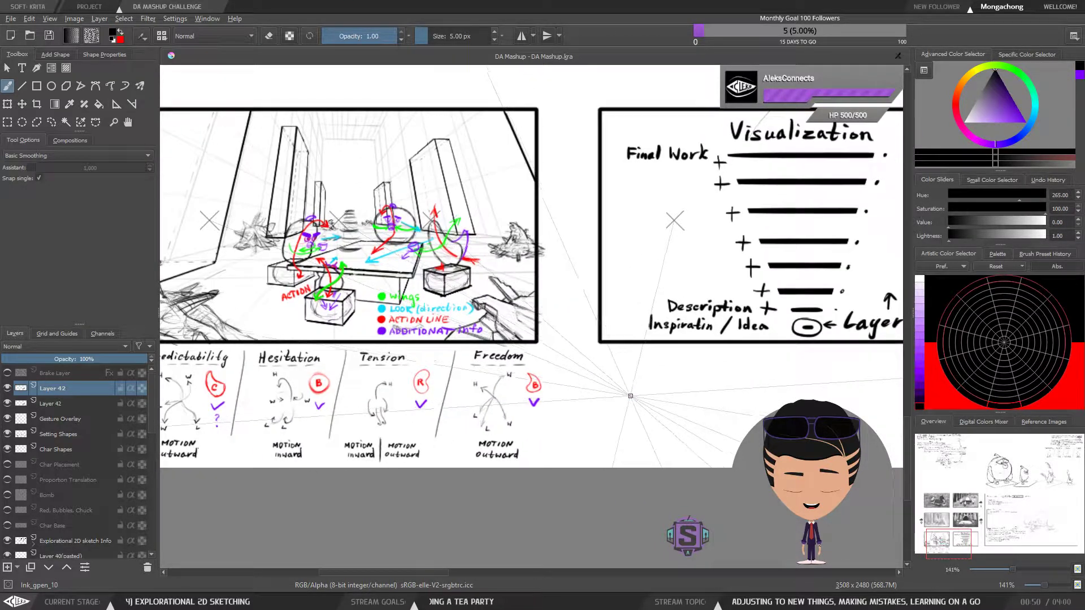
pyautogui.moveTo(723, 406); pyautogui.dragTo(635, 401)
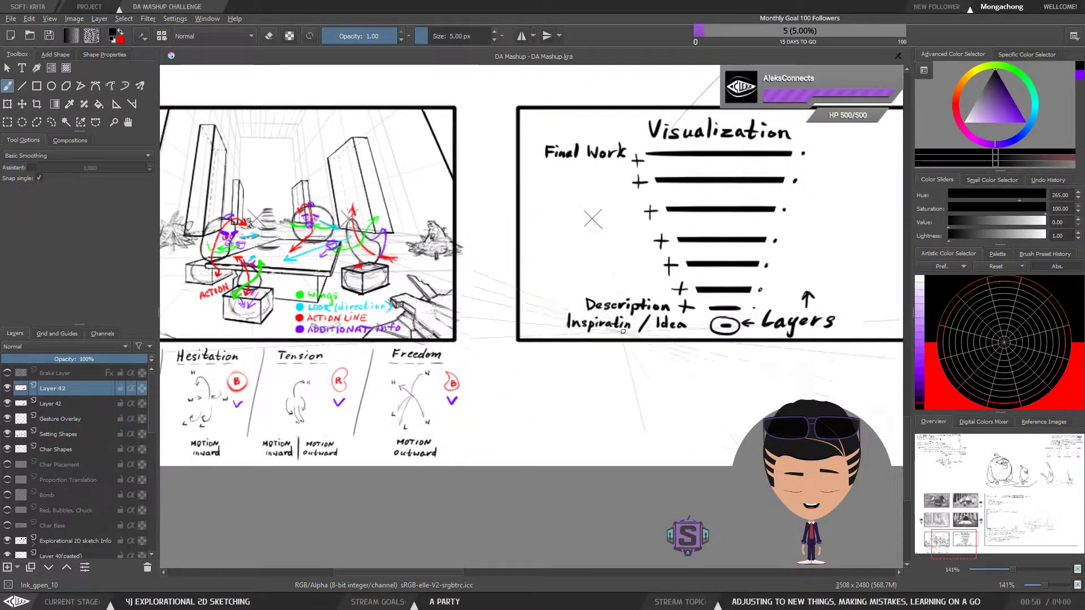
pyautogui.moveTo(556, 394); pyautogui.dragTo(550, 387)
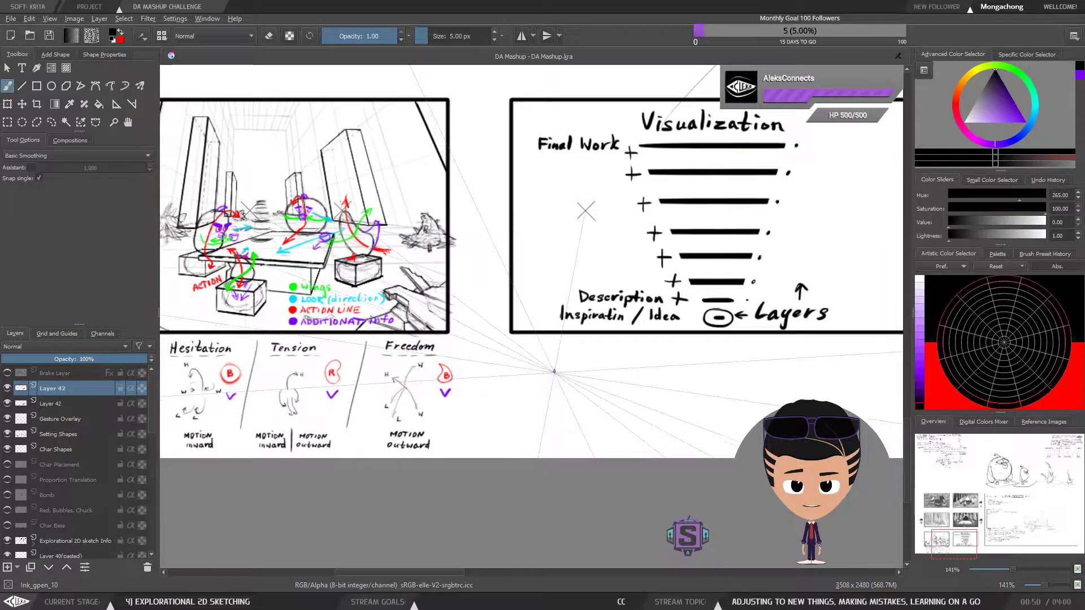
pyautogui.moveTo(552, 382); pyautogui.dragTo(681, 409)
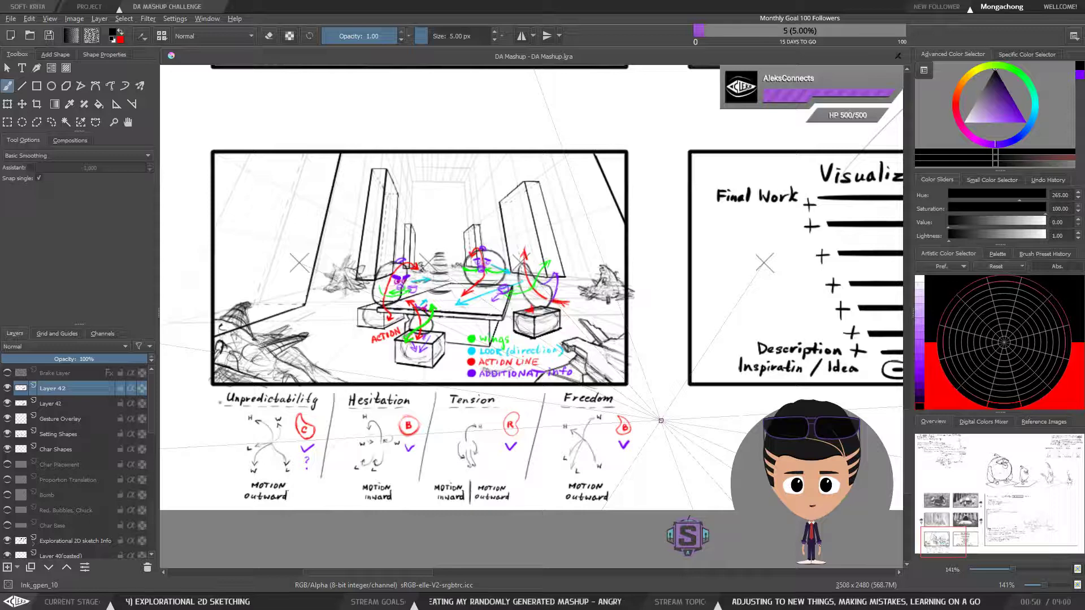
pyautogui.hotkey('ctrl', 'r')
pyautogui.press('b')
pyautogui.moveTo(675, 421)
pyautogui.mouseDown()
pyautogui.moveTo(672, 411)
pyautogui.moveTo(659, 448)
pyautogui.moveTo(666, 414)
pyautogui.mouseUp()
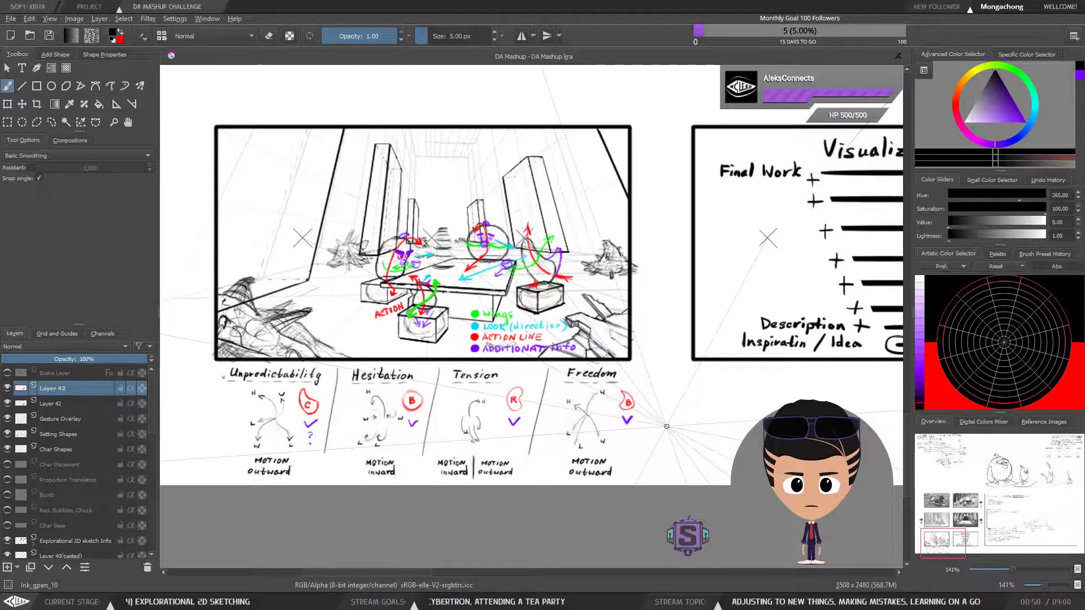
pyautogui.moveTo(717, 411); pyautogui.dragTo(579, 371)
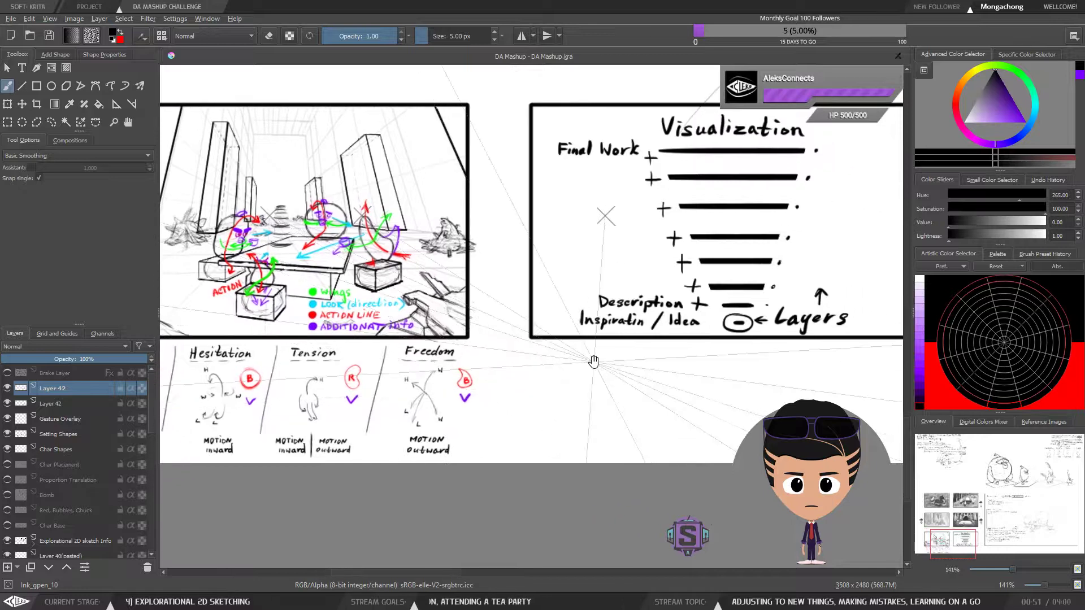
pyautogui.moveTo(666, 384); pyautogui.dragTo(559, 375)
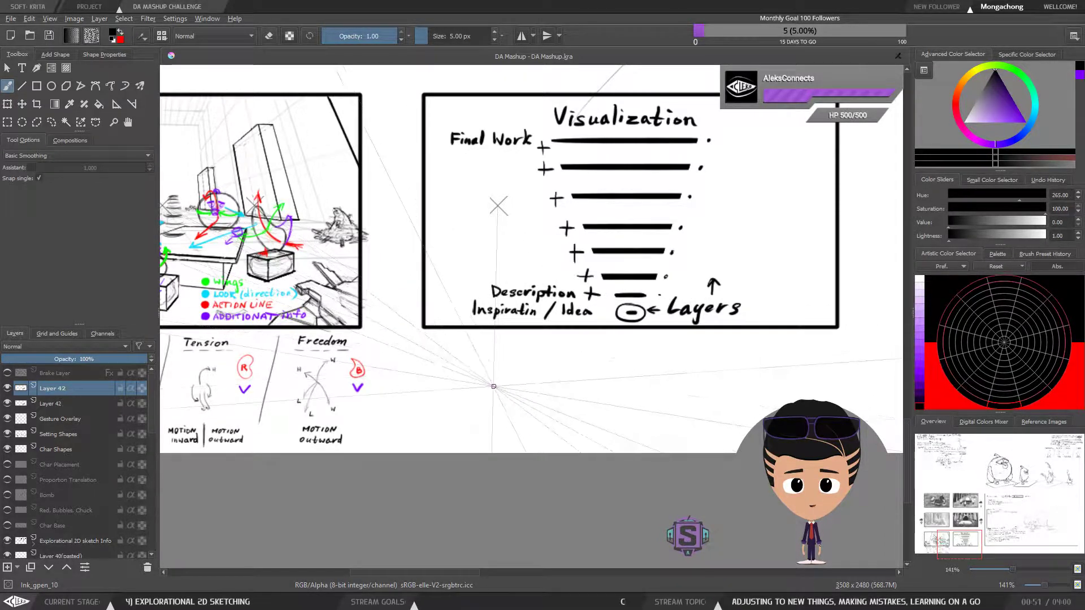
# Draw a few temporary black strokes below the Visualization diagram, delete them with an outline selection, clear the selection, and return to the brush
pyautogui.moveTo(497, 364)
pyautogui.mouseDown()
pyautogui.moveTo(488, 407)
pyautogui.moveTo(536, 355)
pyautogui.moveTo(578, 362)
pyautogui.mouseUp()
pyautogui.moveTo(594, 348)
pyautogui.mouseDown()
pyautogui.moveTo(632, 363)
pyautogui.moveTo(654, 345)
pyautogui.moveTo(664, 368)
pyautogui.moveTo(661, 351)
pyautogui.moveTo(664, 367)
pyautogui.moveTo(683, 344)
pyautogui.moveTo(689, 359)
pyautogui.moveTo(694, 349)
pyautogui.moveTo(684, 373)
pyautogui.moveTo(705, 344)
pyautogui.moveTo(728, 362)
pyautogui.moveTo(735, 342)
pyautogui.moveTo(743, 362)
pyautogui.moveTo(747, 345)
pyautogui.moveTo(769, 351)
pyautogui.moveTo(758, 345)
pyautogui.moveTo(753, 370)
pyautogui.moveTo(770, 342)
pyautogui.moveTo(775, 366)
pyautogui.moveTo(778, 348)
pyautogui.moveTo(774, 364)
pyautogui.moveTo(796, 359)
pyautogui.mouseUp()
pyautogui.moveTo(814, 340)
pyautogui.mouseDown()
pyautogui.moveTo(808, 360)
pyautogui.moveTo(802, 335)
pyautogui.moveTo(646, 335)
pyautogui.moveTo(520, 352)
pyautogui.moveTo(653, 389)
pyautogui.moveTo(820, 368)
pyautogui.mouseUp()
pyautogui.press('l')
pyautogui.press('Delete')
pyautogui.hotkey('ctrl', 'shift', 'a')
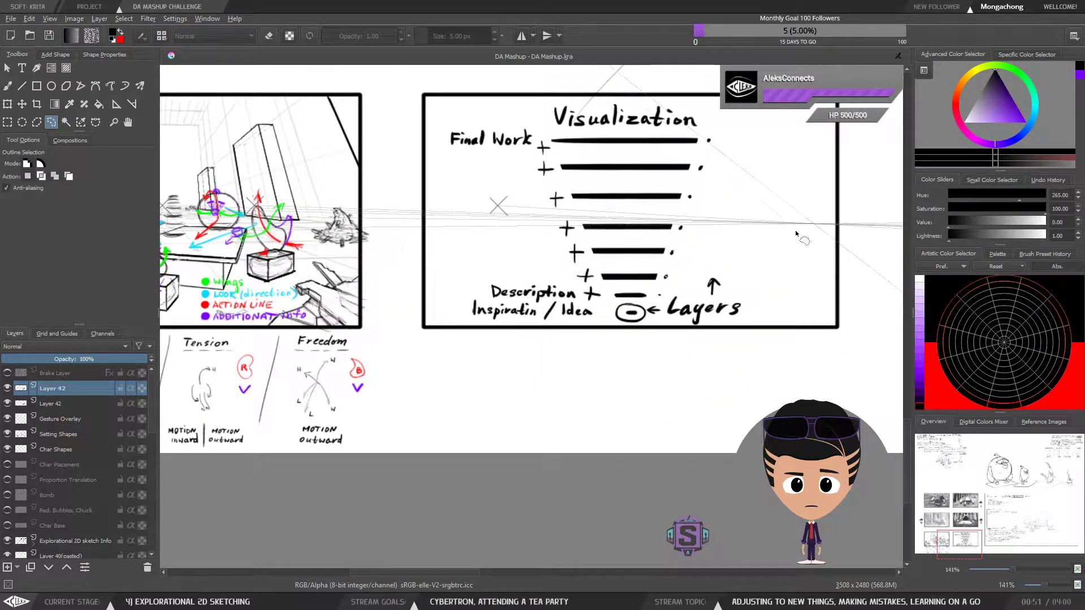
pyautogui.press('b')
# Examine the birds' colour-coded action lines in the tea party sketch and the Unpredictability, Hesitation, Tension and Freedom notes beneath it
pyautogui.moveTo(660, 391); pyautogui.dragTo(776, 406)
pyautogui.moveTo(616, 367); pyautogui.dragTo(767, 376)
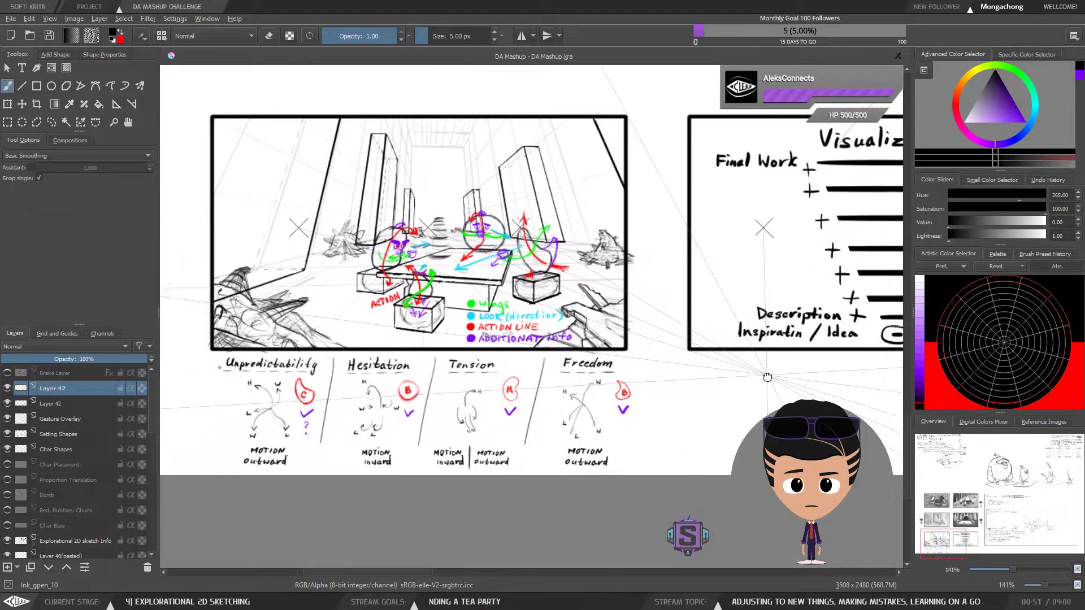
pyautogui.moveTo(674, 352); pyautogui.dragTo(674, 370)
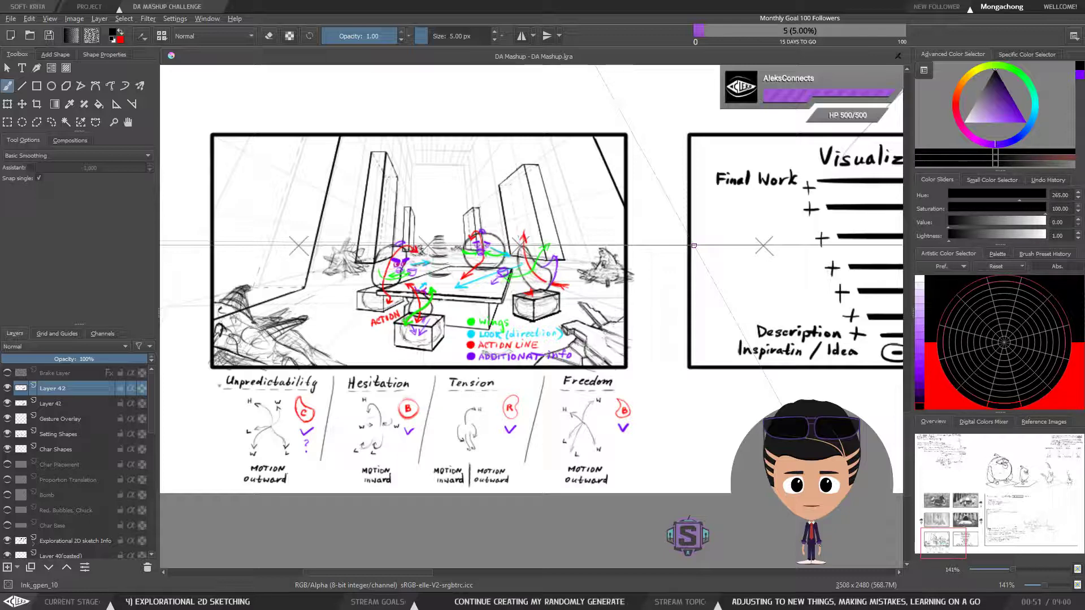
pyautogui.moveTo(647, 343); pyautogui.dragTo(643, 337)
pyautogui.moveTo(679, 380); pyautogui.dragTo(684, 369)
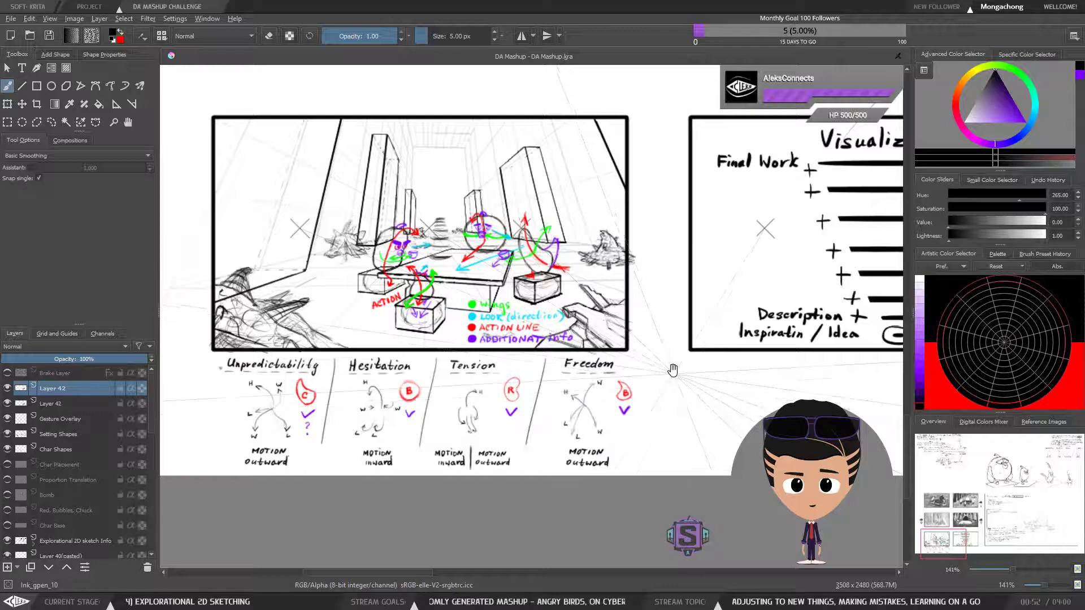
pyautogui.scroll(2, 687, 381)
pyautogui.scroll(-3, 645, 392)
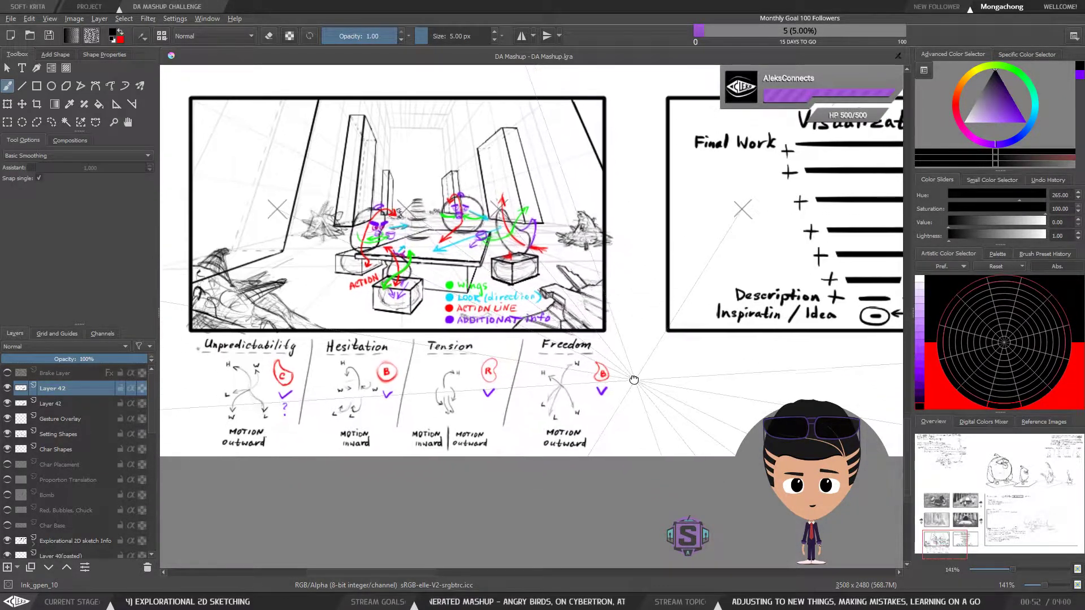
pyautogui.moveTo(634, 348); pyautogui.dragTo(639, 351)
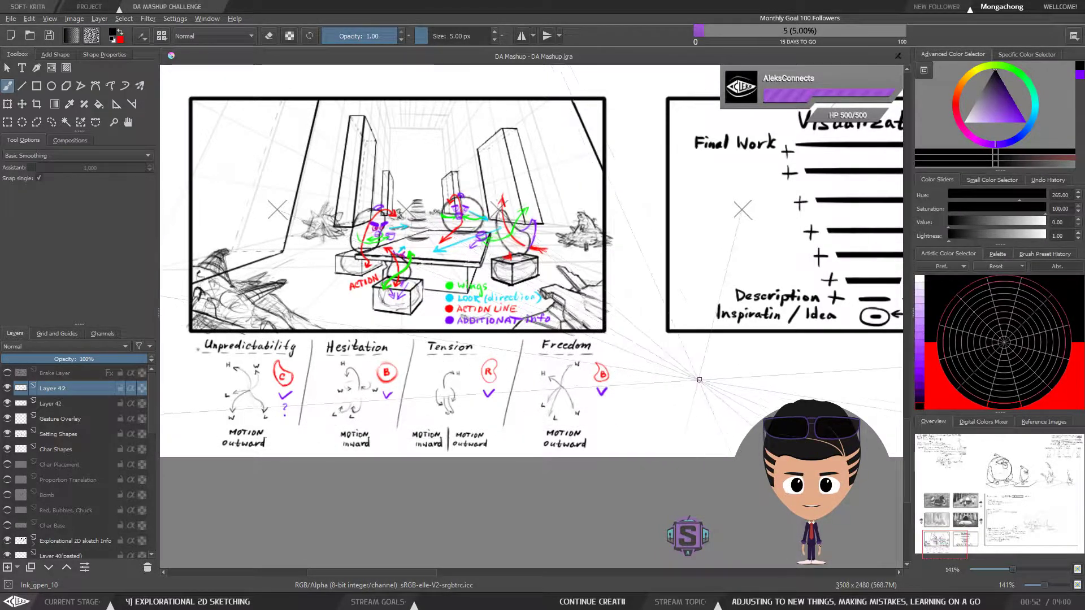
# Handwrite the labels "Practical thinker" and "Theoretical thinker" side by side below the Visualization frame with the 5 px brush
pyautogui.moveTo(752, 399)
pyautogui.mouseDown()
pyautogui.moveTo(702, 399)
pyautogui.moveTo(635, 367)
pyautogui.moveTo(655, 365)
pyautogui.moveTo(661, 393)
pyautogui.moveTo(617, 416)
pyautogui.moveTo(503, 355)
pyautogui.moveTo(529, 357)
pyautogui.mouseUp()
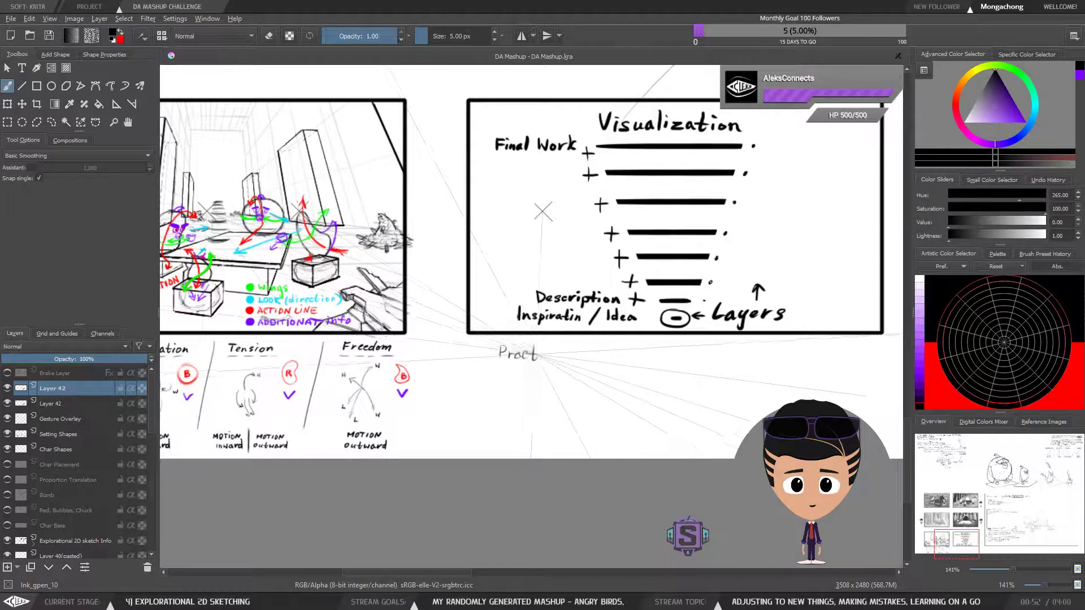
pyautogui.moveTo(556, 353)
pyautogui.mouseDown()
pyautogui.moveTo(589, 346)
pyautogui.moveTo(574, 355)
pyautogui.moveTo(580, 346)
pyautogui.moveTo(600, 359)
pyautogui.mouseUp()
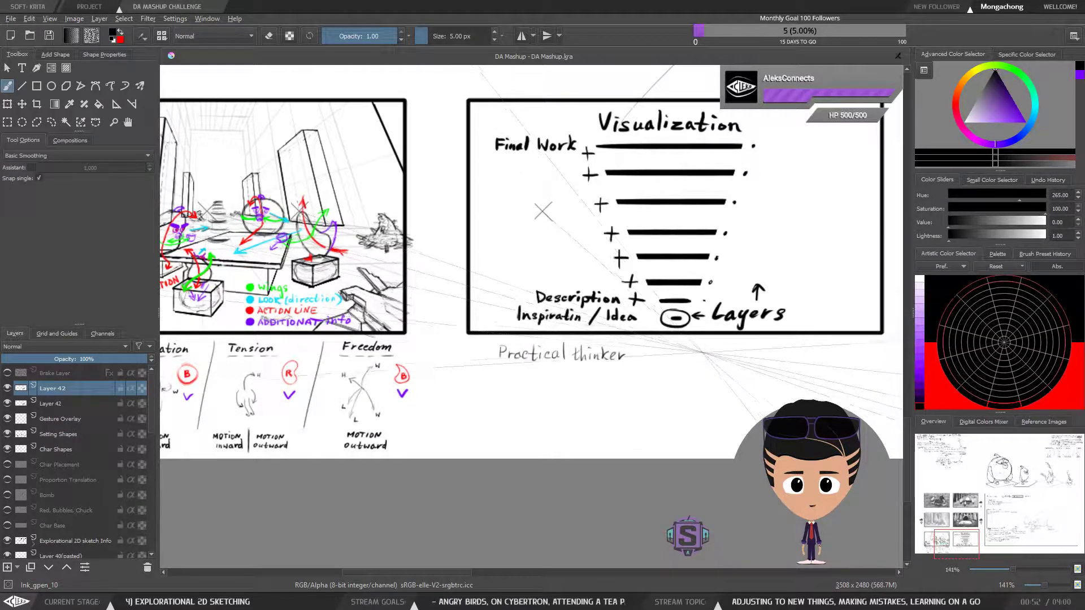
pyautogui.moveTo(732, 350); pyautogui.dragTo(756, 358)
pyautogui.moveTo(752, 353); pyautogui.dragTo(763, 353)
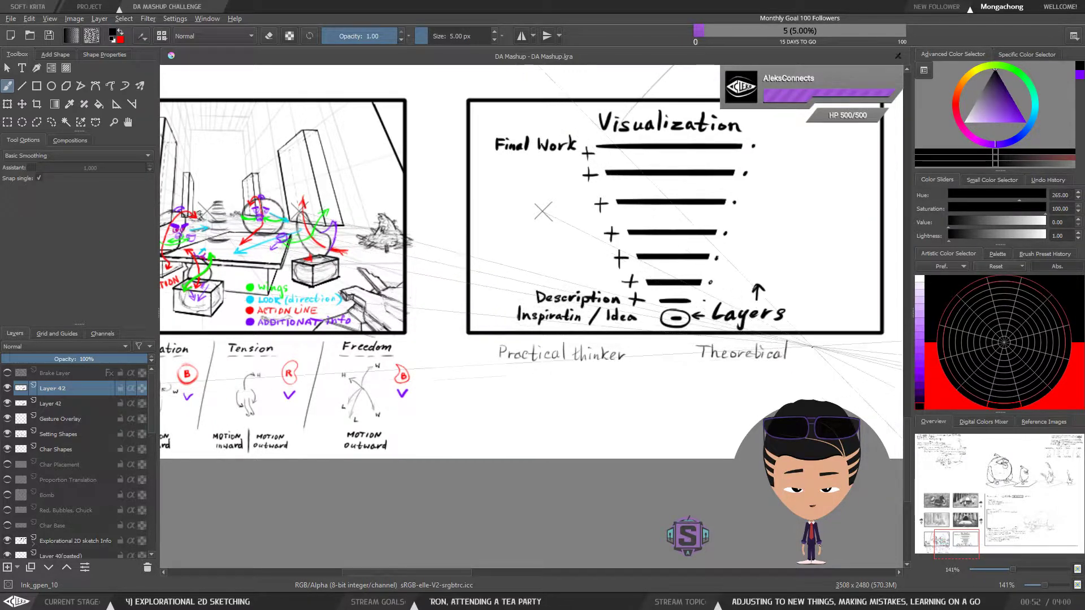
pyautogui.moveTo(820, 354); pyautogui.dragTo(860, 350)
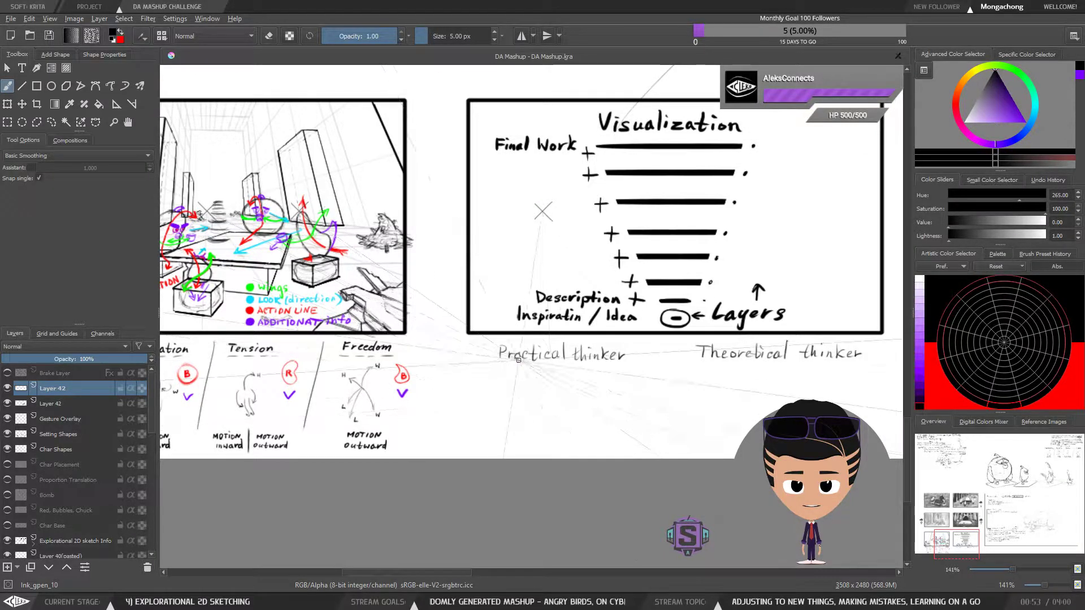
# Try framing the "Practical thinker" and "Theoretical thinker" labels with unfilled rectangles outlined by the 5 px brush
pyautogui.moveTo(696, 355); pyautogui.dragTo(621, 364)
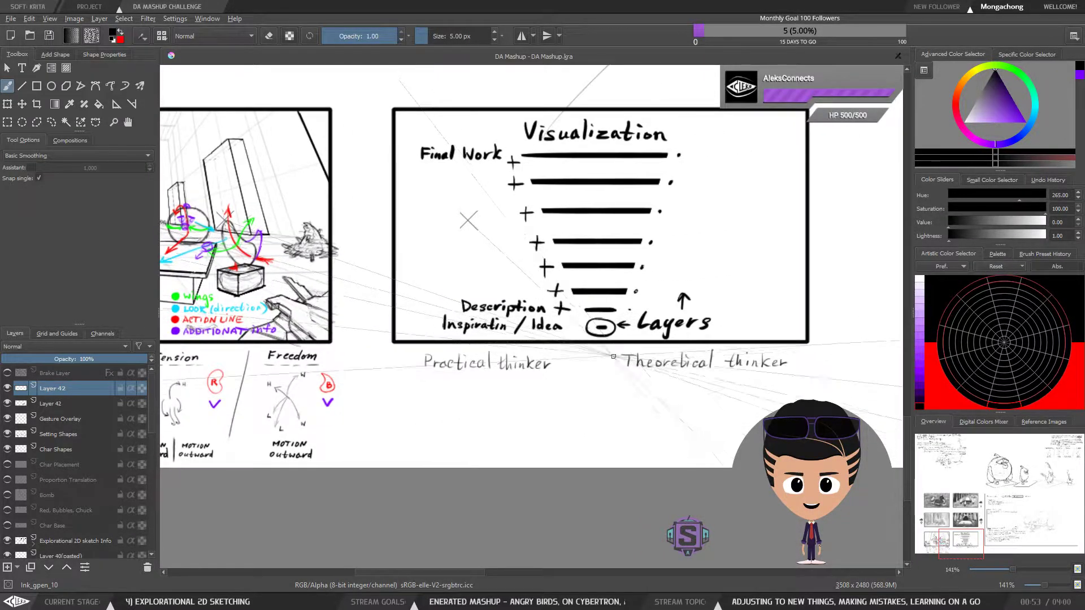
pyautogui.moveTo(580, 413); pyautogui.dragTo(562, 412)
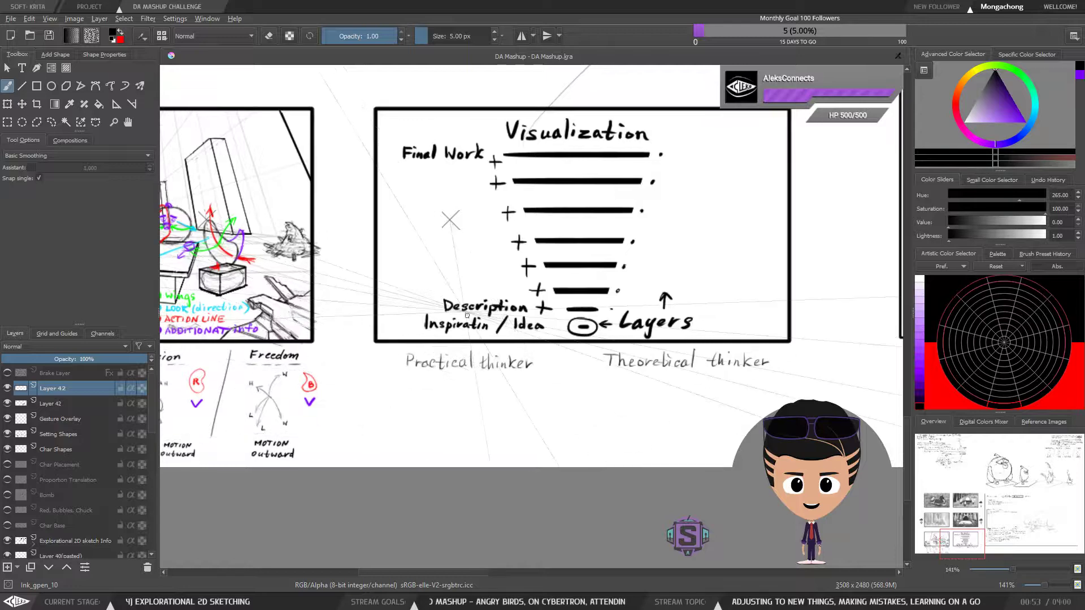
pyautogui.click(36, 86)
pyautogui.moveTo(396, 346); pyautogui.dragTo(546, 378)
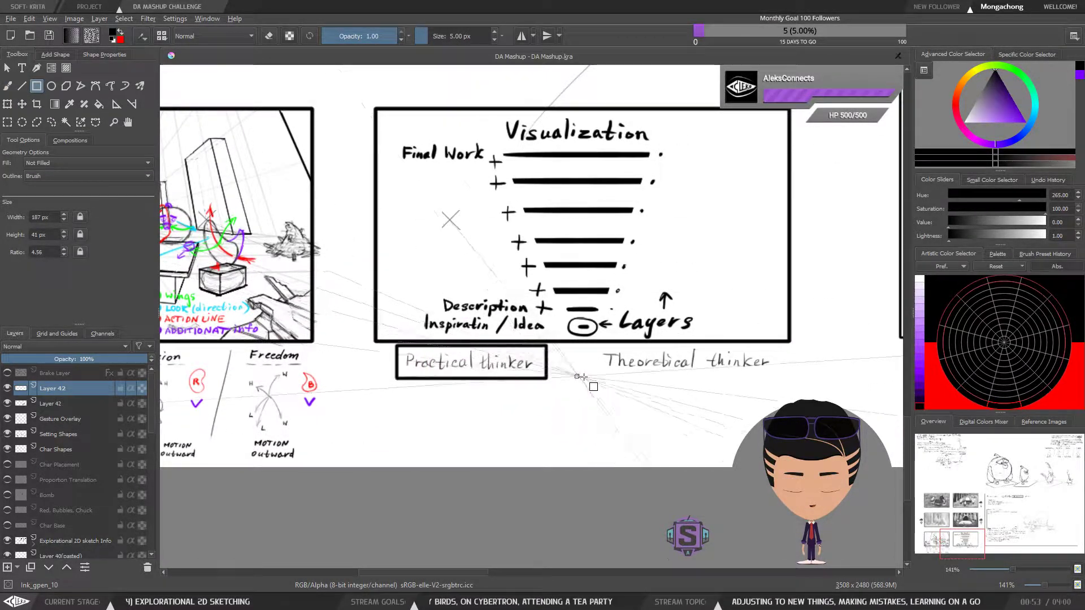
pyautogui.moveTo(595, 346)
pyautogui.mouseDown()
pyautogui.moveTo(713, 379)
pyautogui.moveTo(781, 378)
pyautogui.mouseUp()
pyautogui.press('b')
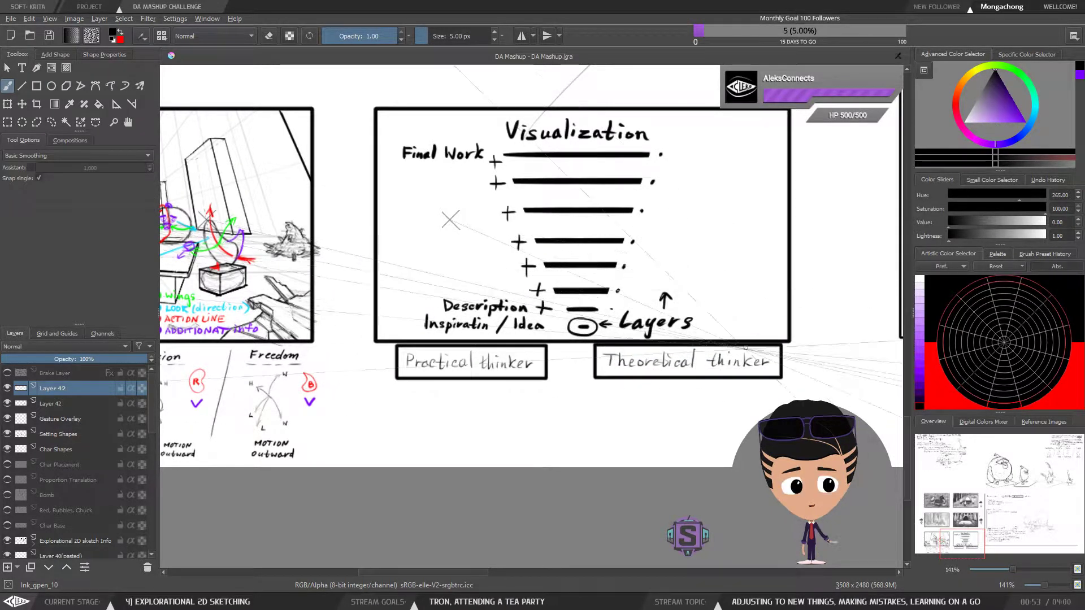
# Frame both thinker labels with unfilled 3 px rectangles, redrawing the one around "Theoretical thinker", and return to the brush
pyautogui.click(38, 86)
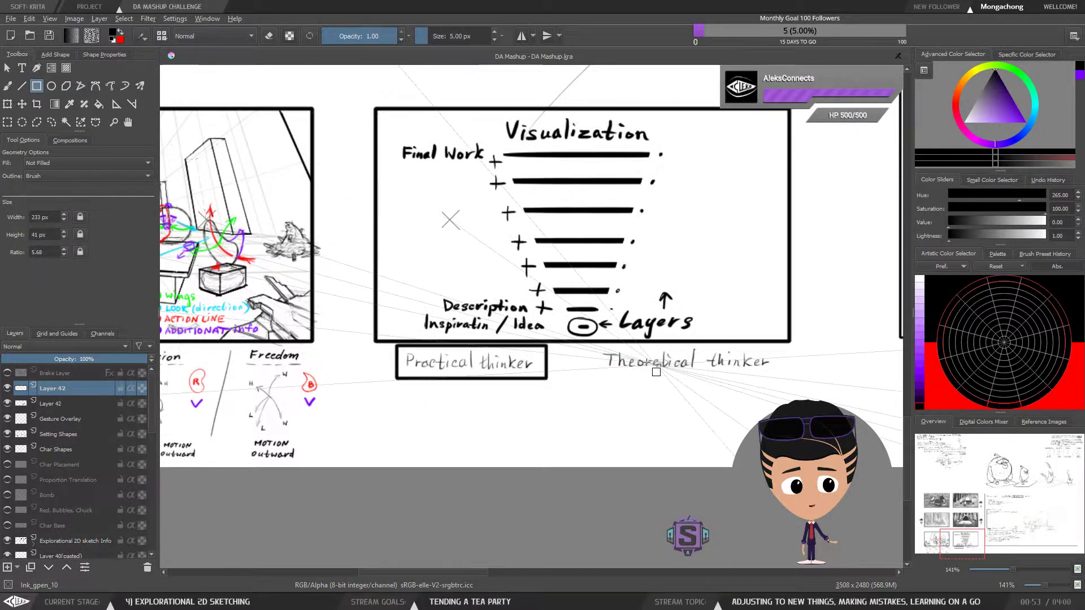
pyautogui.moveTo(398, 349); pyautogui.dragTo(540, 377)
pyautogui.moveTo(597, 348)
pyautogui.mouseDown()
pyautogui.moveTo(627, 361)
pyautogui.moveTo(780, 376)
pyautogui.mouseUp()
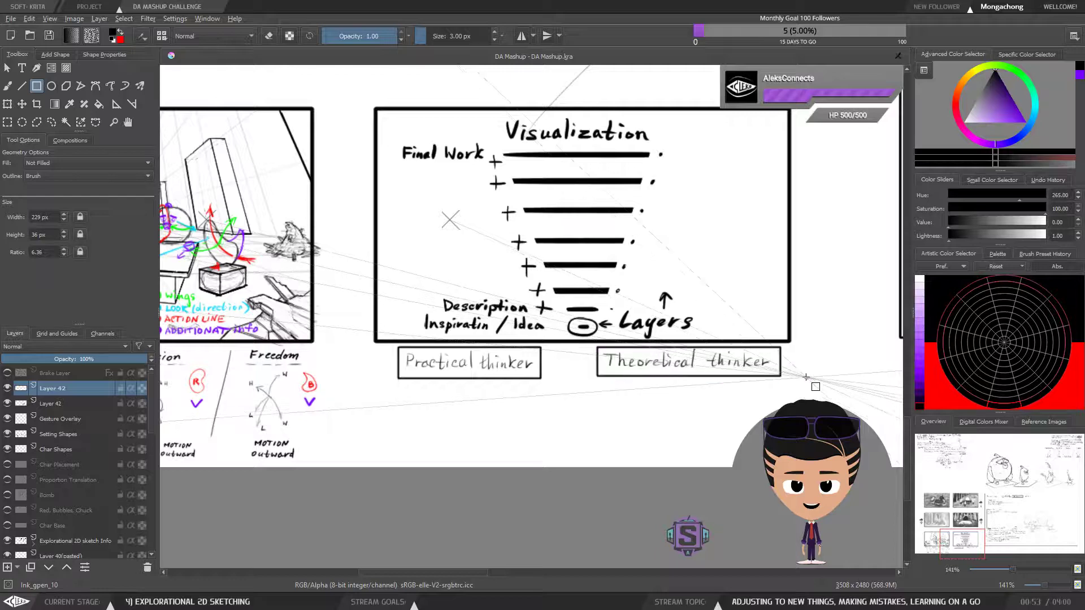
pyautogui.hotkey('ctrl', 'z')
pyautogui.moveTo(597, 345); pyautogui.dragTo(783, 377)
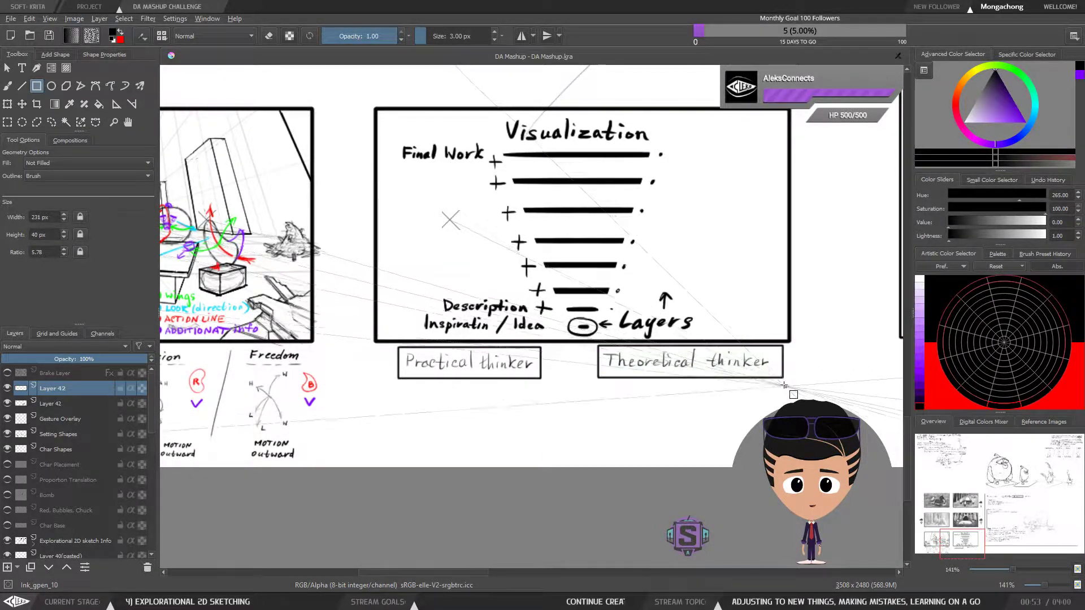
pyautogui.press('b')
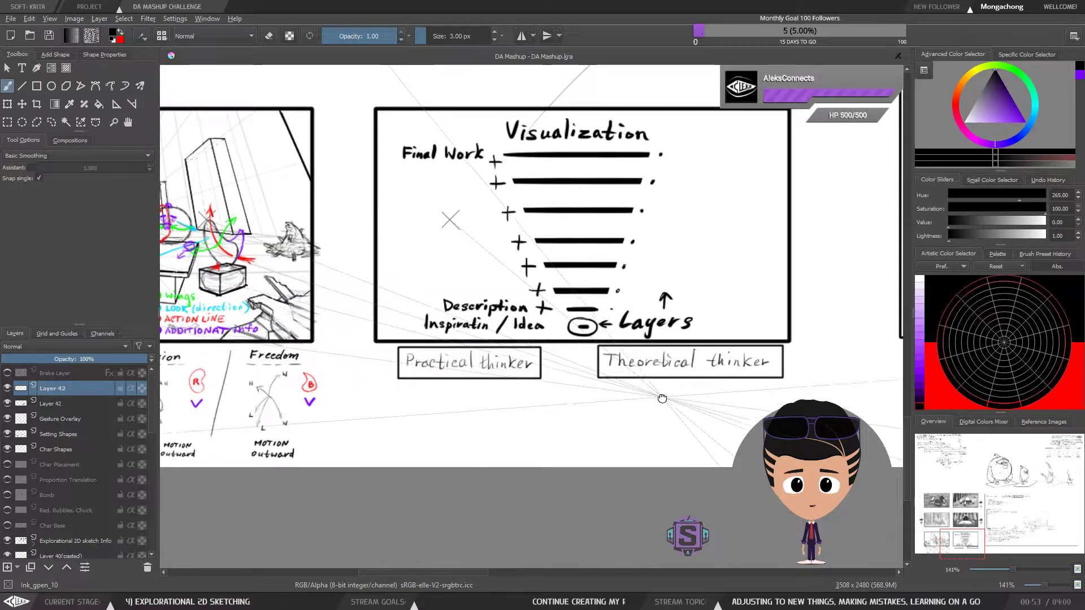
# Handwrite "ME" in black just to the right of the framed "Theoretical thinker" label
pyautogui.moveTo(664, 397); pyautogui.dragTo(638, 371)
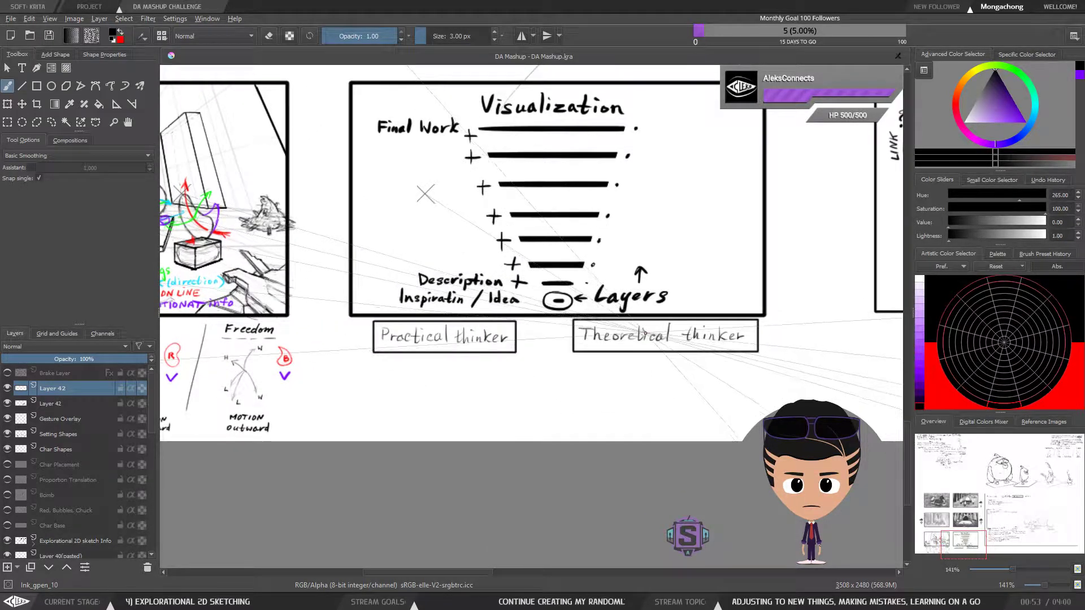
pyautogui.moveTo(677, 304); pyautogui.dragTo(663, 301)
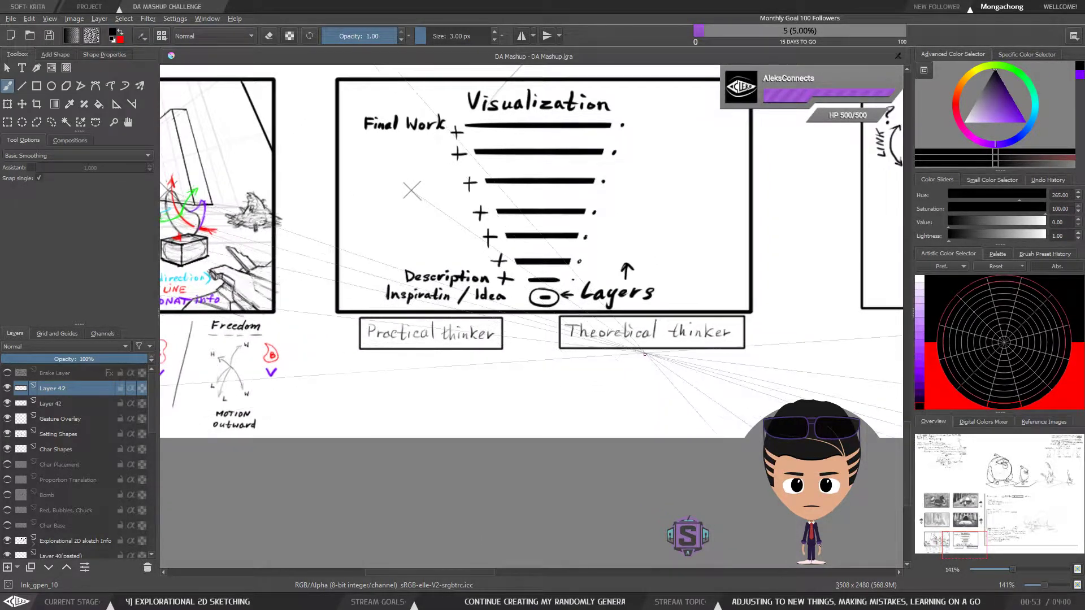
pyautogui.moveTo(659, 380); pyautogui.dragTo(632, 430)
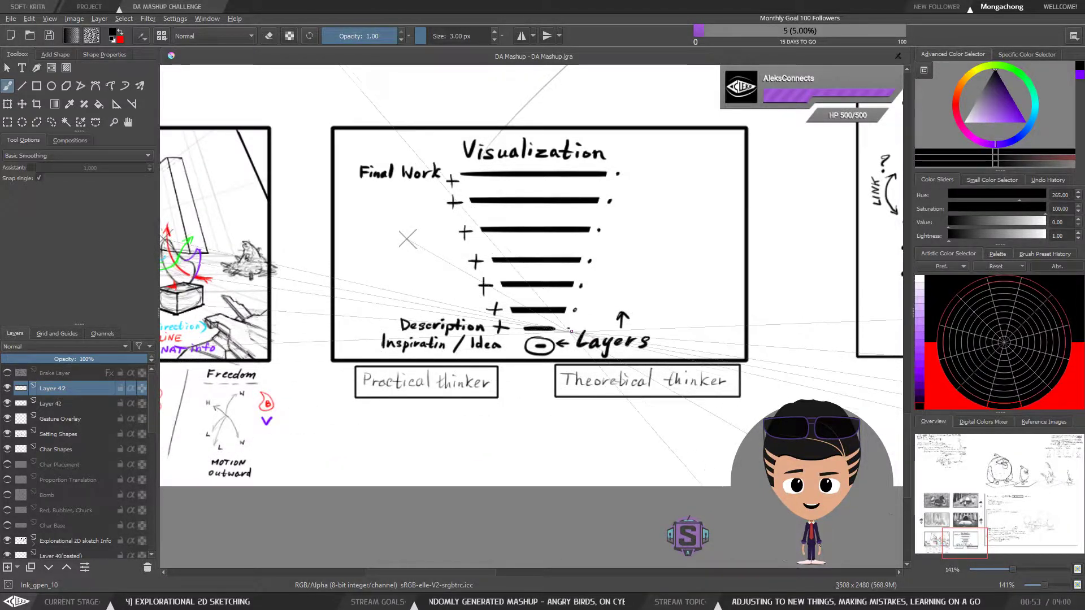
pyautogui.moveTo(624, 419); pyautogui.dragTo(616, 419)
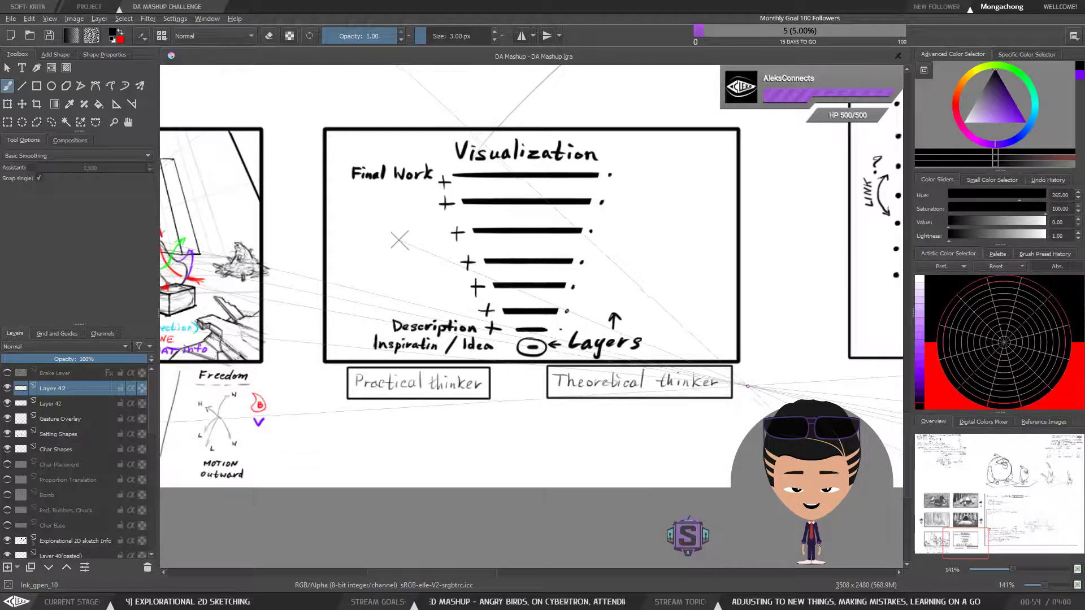
pyautogui.moveTo(742, 377); pyautogui.dragTo(748, 386)
pyautogui.moveTo(748, 377); pyautogui.dragTo(753, 381)
pyautogui.moveTo(748, 386); pyautogui.dragTo(754, 386)
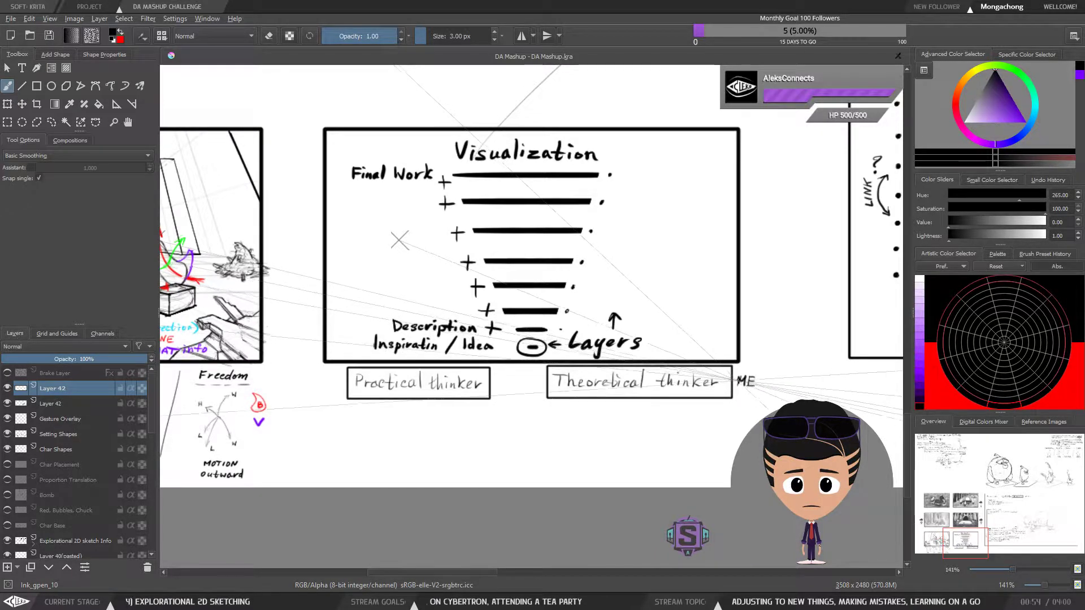
pyautogui.press('e')
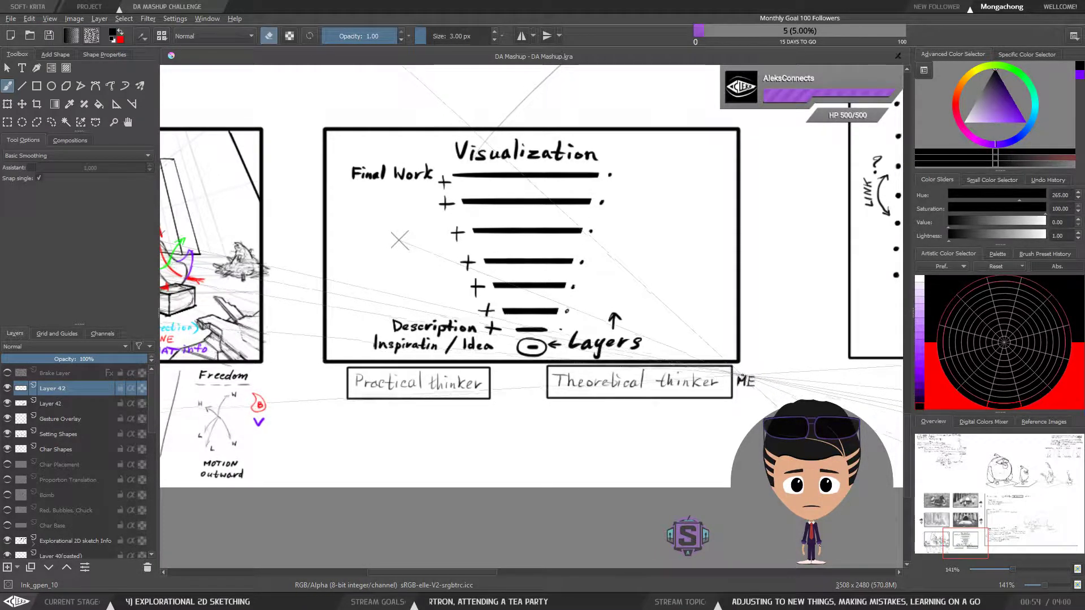
pyautogui.press('e')
# Sketch a small open door with the 4 px brush just below the left end of the "Theoretical thinker" box
pyautogui.moveTo(748, 438)
pyautogui.mouseDown()
pyautogui.moveTo(679, 398)
pyautogui.moveTo(689, 403)
pyautogui.mouseUp()
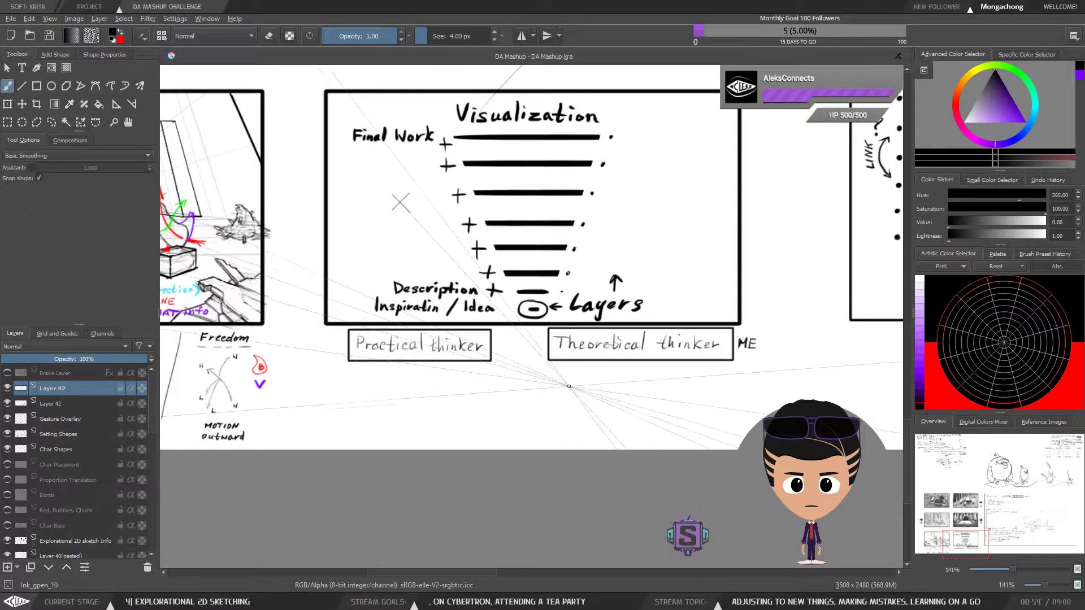
pyautogui.moveTo(560, 373); pyautogui.dragTo(559, 399)
pyautogui.hotkey('ctrl', 'z')
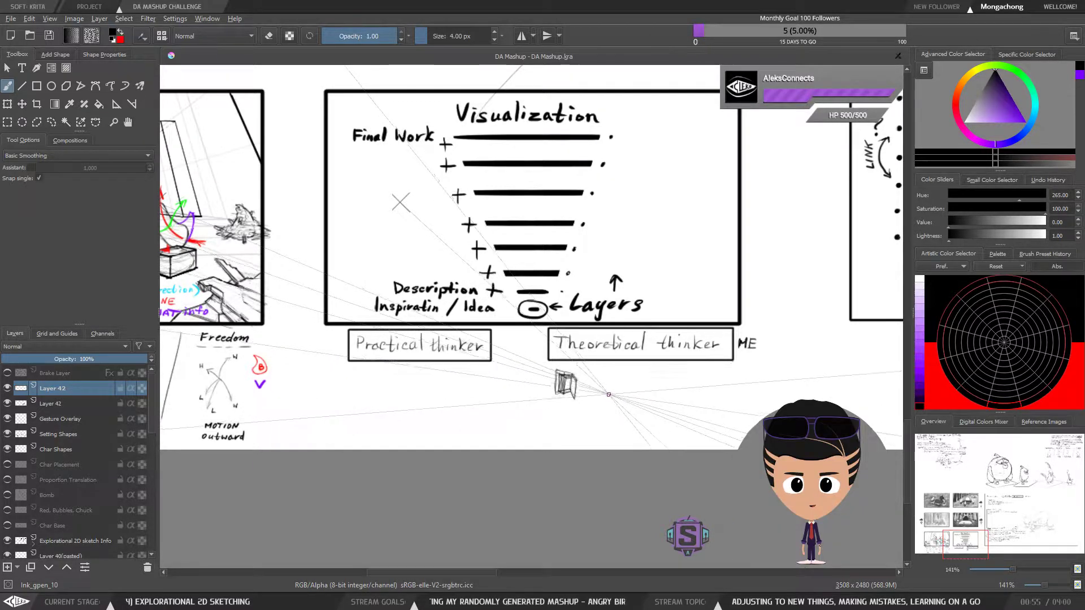
# Delete the open door panel from the small door sketch below the "Theoretical thinker" box using a freehand selection
pyautogui.scroll(2, 553, 357)
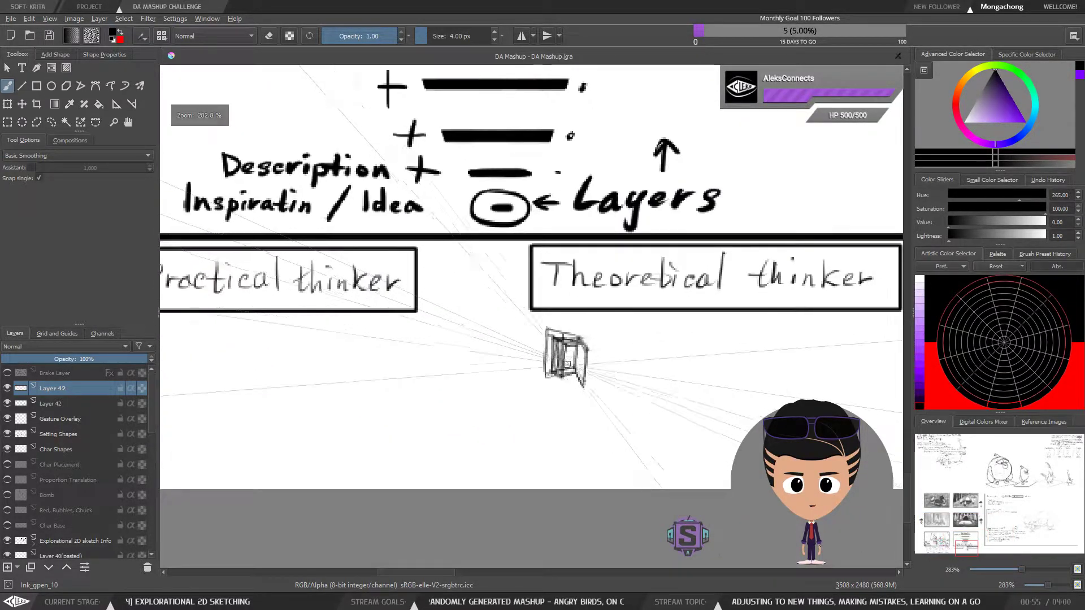
pyautogui.scroll(2, 553, 357)
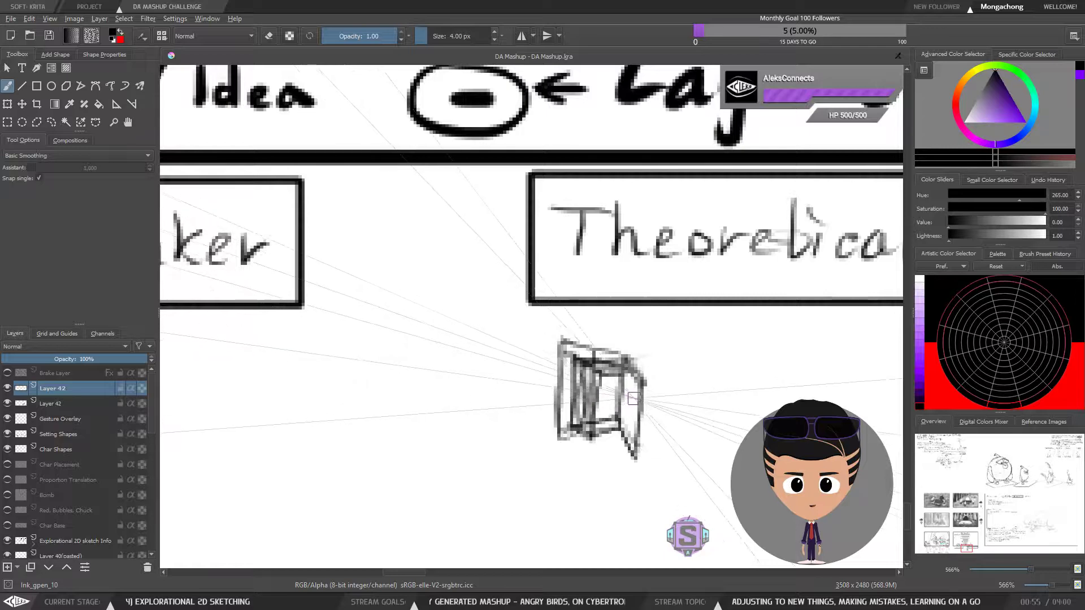
pyautogui.press('-')
pyautogui.press('-')
pyautogui.press('l')
pyautogui.moveTo(623, 352)
pyautogui.mouseDown()
pyautogui.moveTo(579, 335)
pyautogui.moveTo(574, 373)
pyautogui.moveTo(629, 333)
pyautogui.moveTo(570, 340)
pyautogui.moveTo(549, 385)
pyautogui.moveTo(529, 339)
pyautogui.moveTo(610, 335)
pyautogui.mouseUp()
pyautogui.press('Delete')
pyautogui.hotkey('ctrl', 'shift', 'a')
pyautogui.press('b')
pyautogui.press('l')
pyautogui.hotkey('ctrl', 'shift', 'a')
pyautogui.press('b')
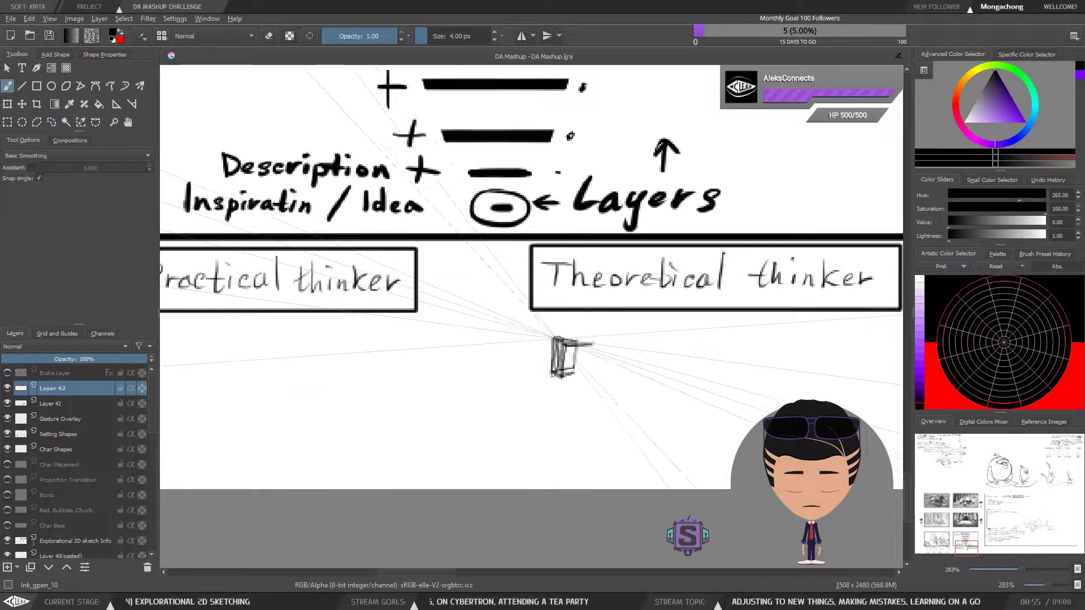
# Redraw the door sketch as a small closed book with the letter "K" on its cover
pyautogui.moveTo(555, 338)
pyautogui.mouseDown()
pyautogui.moveTo(593, 340)
pyautogui.moveTo(597, 352)
pyautogui.moveTo(595, 343)
pyautogui.moveTo(593, 391)
pyautogui.moveTo(563, 390)
pyautogui.moveTo(556, 367)
pyautogui.moveTo(551, 390)
pyautogui.moveTo(553, 342)
pyautogui.moveTo(558, 395)
pyautogui.moveTo(553, 345)
pyautogui.moveTo(557, 391)
pyautogui.mouseUp()
pyautogui.press('e')
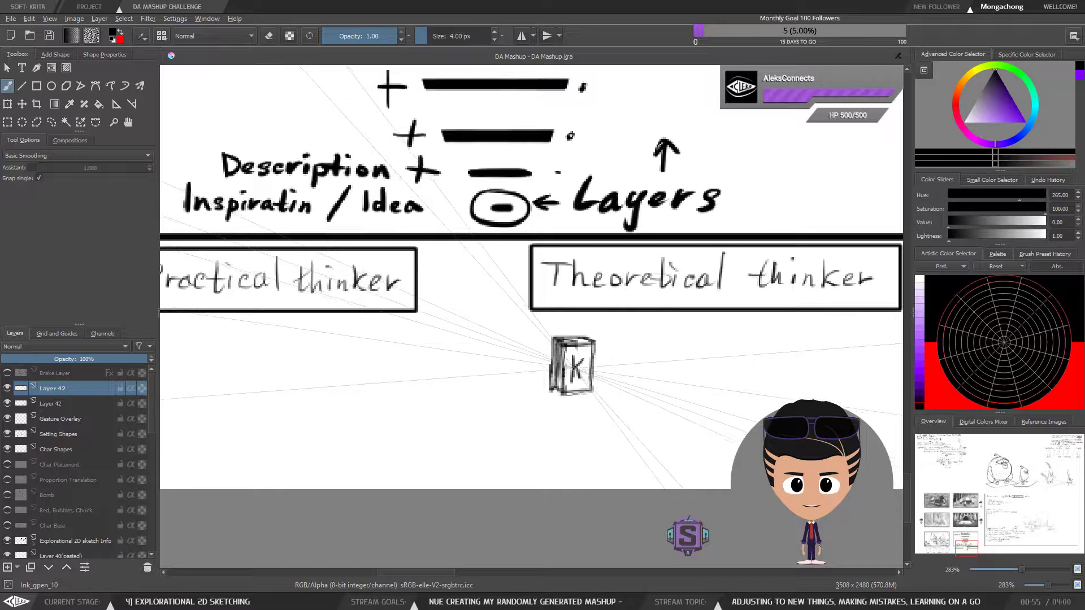
pyautogui.press('-')
pyautogui.press('-')
pyautogui.moveTo(609, 357); pyautogui.dragTo(684, 390)
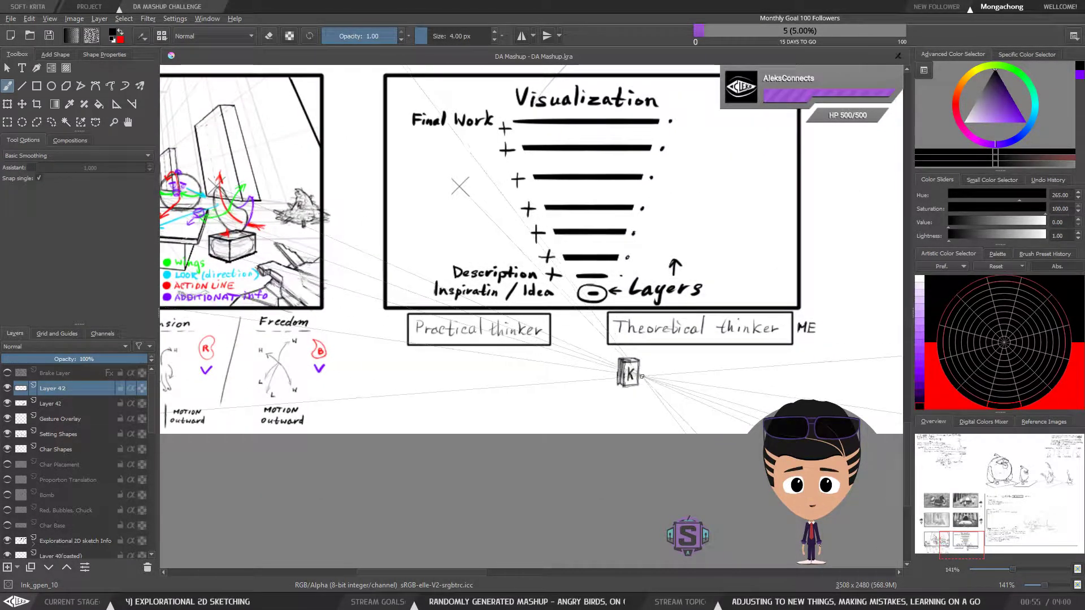
pyautogui.moveTo(685, 375)
pyautogui.mouseDown()
pyautogui.moveTo(586, 385)
pyautogui.moveTo(624, 395)
pyautogui.mouseUp()
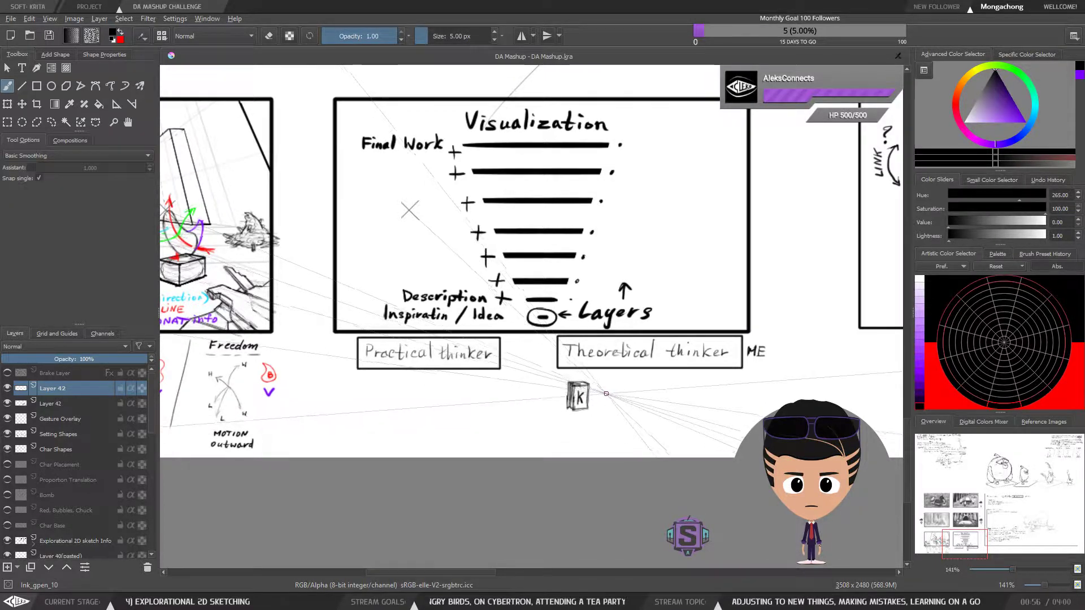
# Select the K book with a freehand outline and transform it to a slightly smaller size, returning to the brush
pyautogui.press('l')
pyautogui.moveTo(616, 410)
pyautogui.mouseDown()
pyautogui.moveTo(619, 402)
pyautogui.moveTo(563, 411)
pyautogui.moveTo(617, 405)
pyautogui.mouseUp()
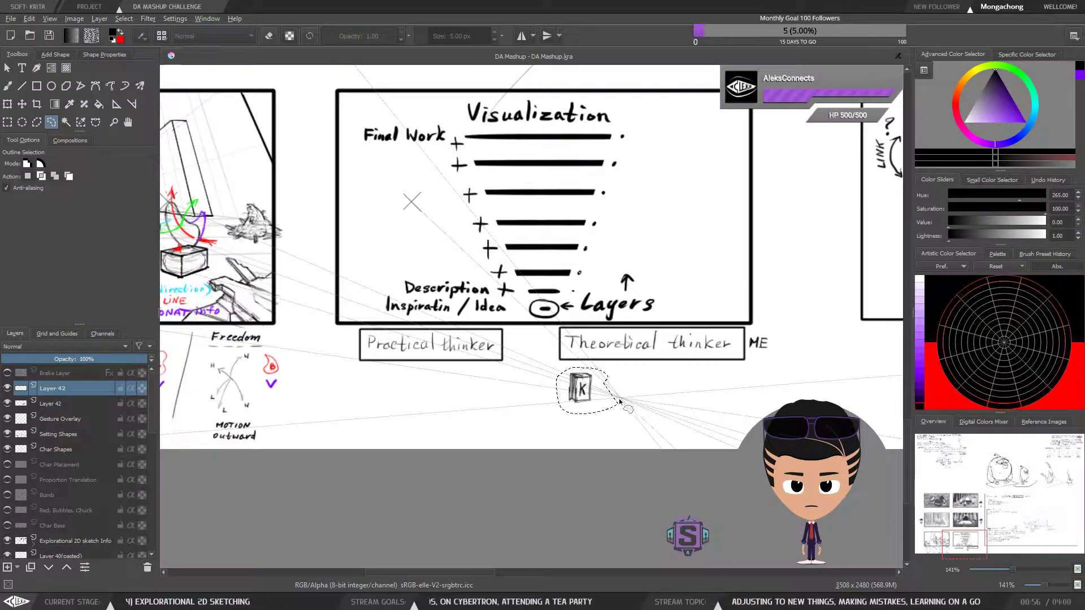
pyautogui.hotkey('ctrl', 't')
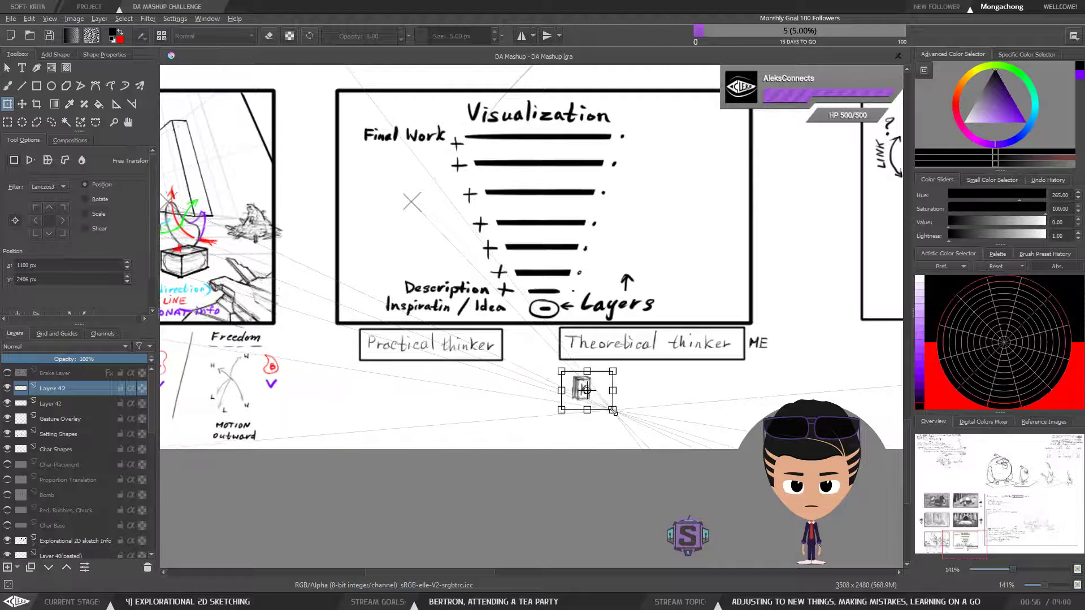
pyautogui.moveTo(587, 398); pyautogui.dragTo(619, 388)
pyautogui.press('t')
pyautogui.press('b')
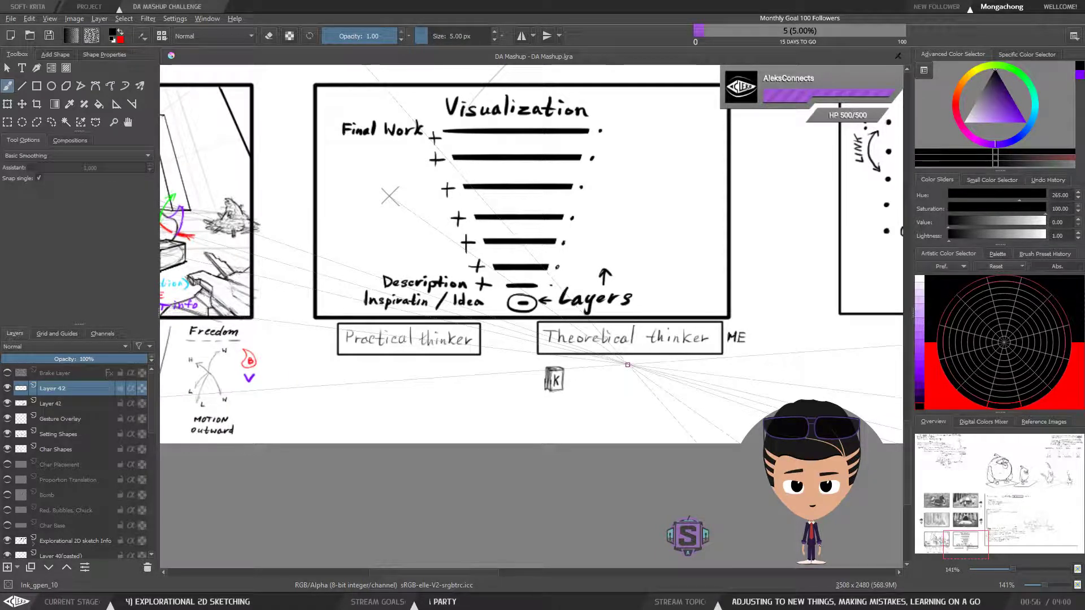
# Draw a small empty rectangular box to the right of the K book with the 6 px brush
pyautogui.press(']')
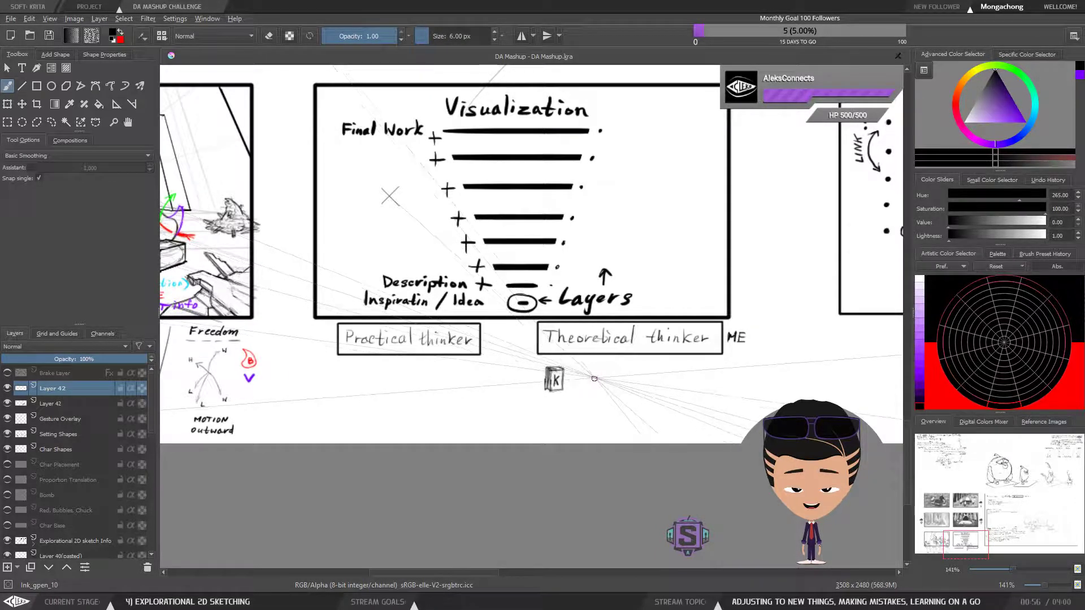
pyautogui.moveTo(587, 372)
pyautogui.mouseDown()
pyautogui.moveTo(587, 389)
pyautogui.moveTo(619, 388)
pyautogui.moveTo(616, 372)
pyautogui.moveTo(629, 400)
pyautogui.mouseUp()
pyautogui.hotkey('ctrl', 'r')
pyautogui.press('Delete')
pyautogui.hotkey('ctrl', 'shift', 'a')
pyautogui.press('b')
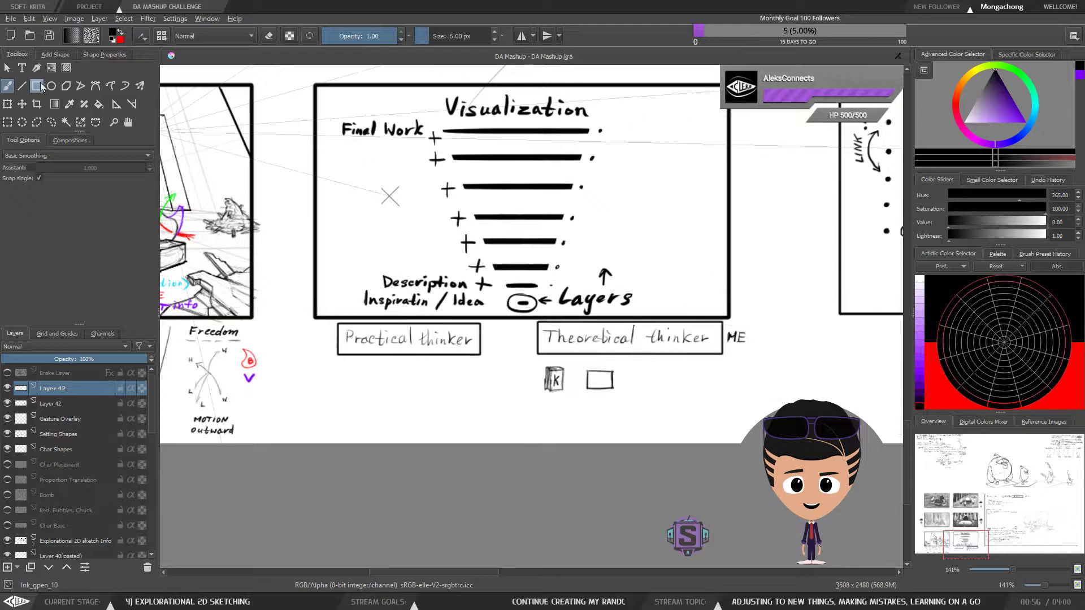
# Extend the single box to a row of three and draw an equals sign between the K book and the boxes
pyautogui.press('l')
pyautogui.moveTo(627, 372)
pyautogui.mouseDown()
pyautogui.moveTo(594, 396)
pyautogui.moveTo(628, 373)
pyautogui.moveTo(624, 390)
pyautogui.moveTo(651, 390)
pyautogui.moveTo(650, 372)
pyautogui.moveTo(650, 389)
pyautogui.moveTo(688, 388)
pyautogui.moveTo(688, 372)
pyautogui.moveTo(687, 390)
pyautogui.moveTo(583, 377)
pyautogui.moveTo(708, 409)
pyautogui.moveTo(690, 385)
pyautogui.mouseUp()
pyautogui.hotkey('ctrl', 'shift', 'a')
pyautogui.press('b')
pyautogui.press('l')
pyautogui.hotkey('ctrl', 't')
pyautogui.press('v')
pyautogui.hotkey('ctrl', 'shift', 'a')
pyautogui.press('b')
pyautogui.moveTo(587, 402)
pyautogui.mouseDown()
pyautogui.moveTo(635, 397)
pyautogui.moveTo(635, 372)
pyautogui.mouseUp()
pyautogui.moveTo(621, 378); pyautogui.dragTo(635, 378)
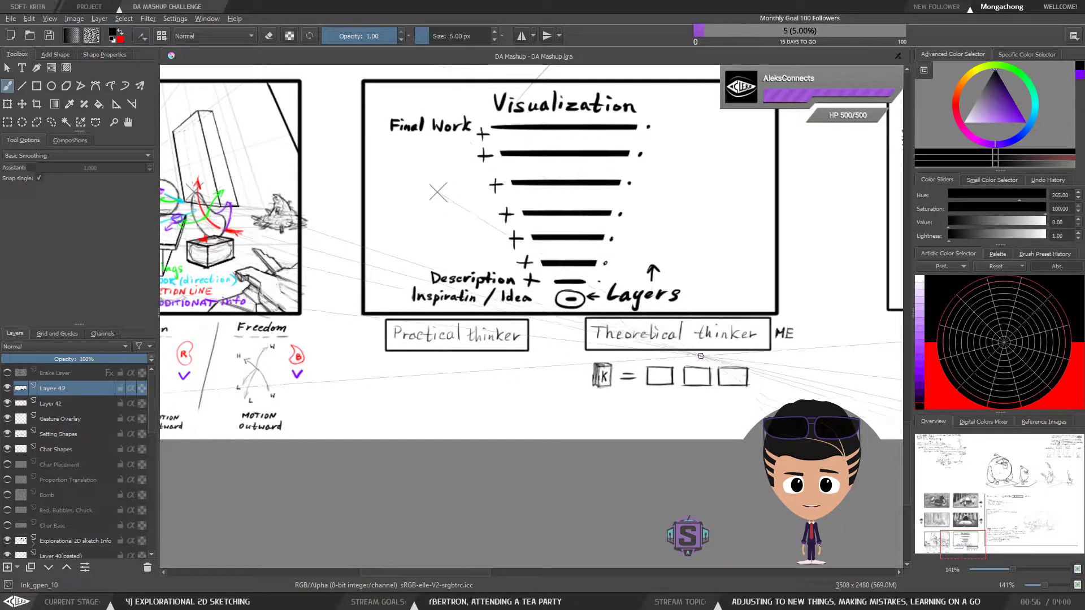
# Select the K book, equals sign and three boxes together and shift them slightly to the right
pyautogui.moveTo(705, 435); pyautogui.dragTo(620, 431)
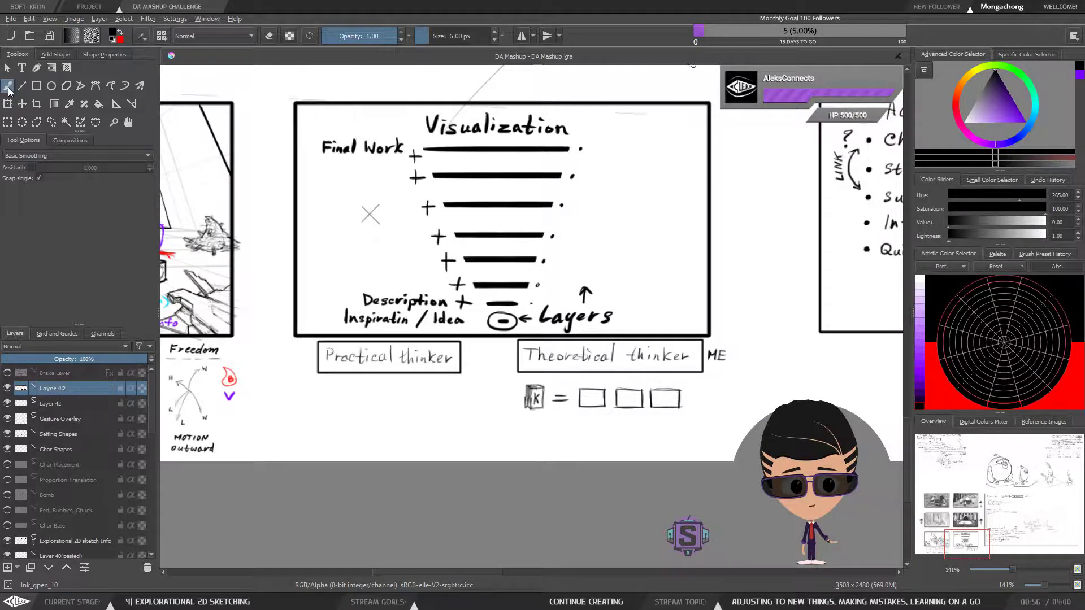
pyautogui.moveTo(620, 439); pyautogui.dragTo(706, 415)
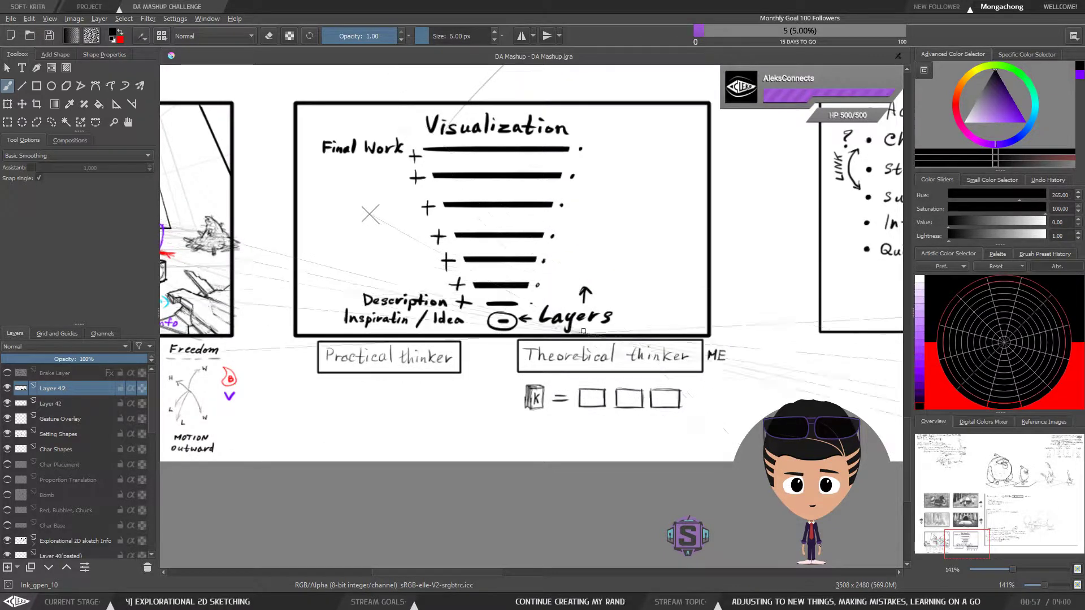
pyautogui.moveTo(592, 379)
pyautogui.mouseDown()
pyautogui.moveTo(586, 404)
pyautogui.moveTo(603, 400)
pyautogui.mouseUp()
pyautogui.moveTo(516, 434); pyautogui.dragTo(505, 421)
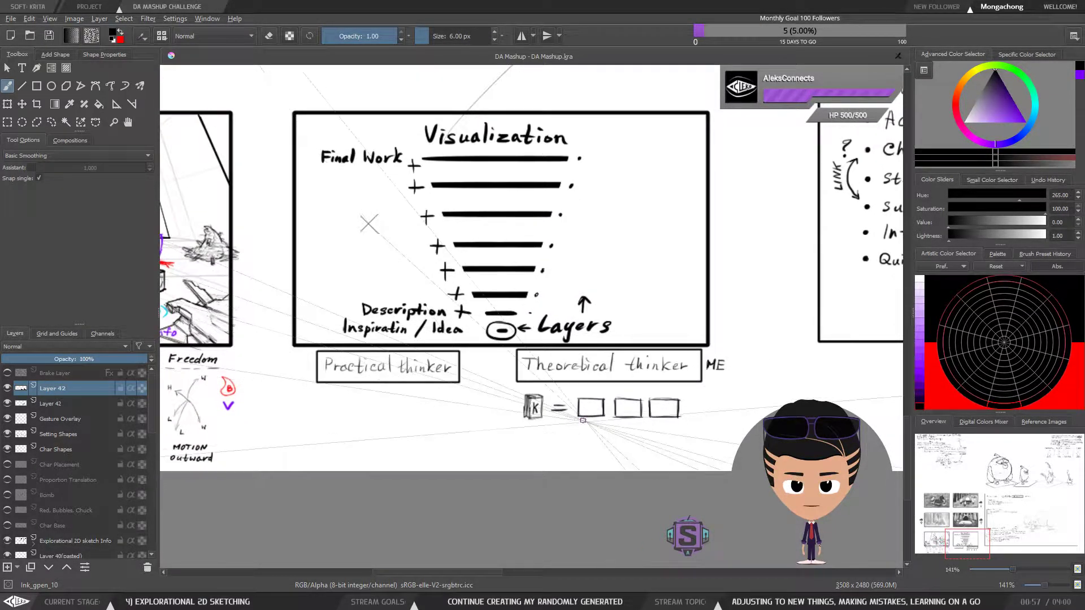
pyautogui.hotkey('ctrl', 'r')
pyautogui.moveTo(721, 440)
pyautogui.mouseDown()
pyautogui.moveTo(544, 398)
pyautogui.moveTo(605, 408)
pyautogui.mouseUp()
pyautogui.press('t')
pyautogui.press('b')
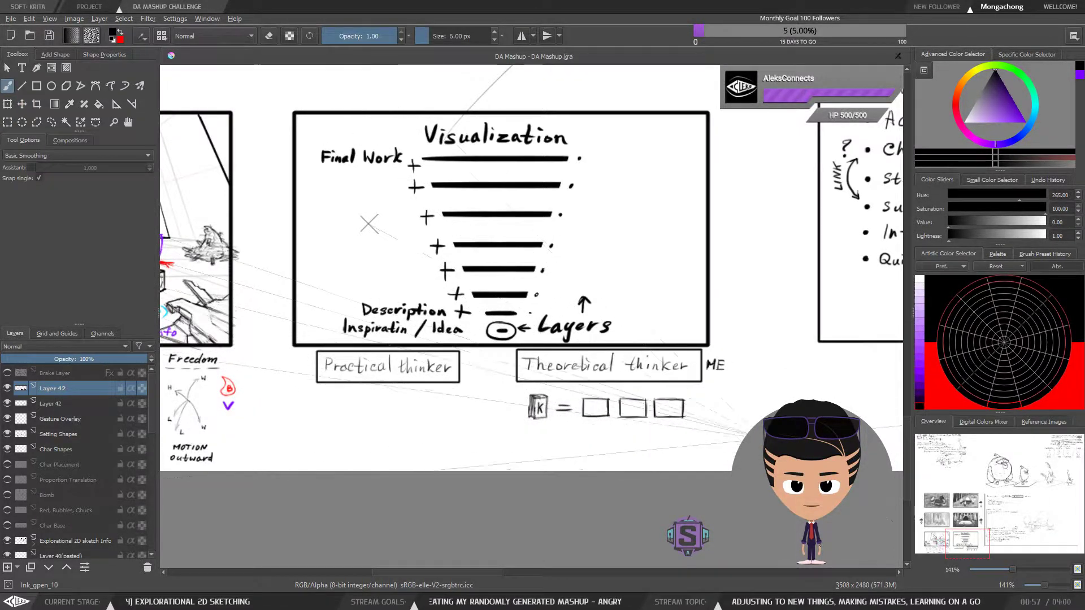
pyautogui.moveTo(494, 434); pyautogui.dragTo(521, 433)
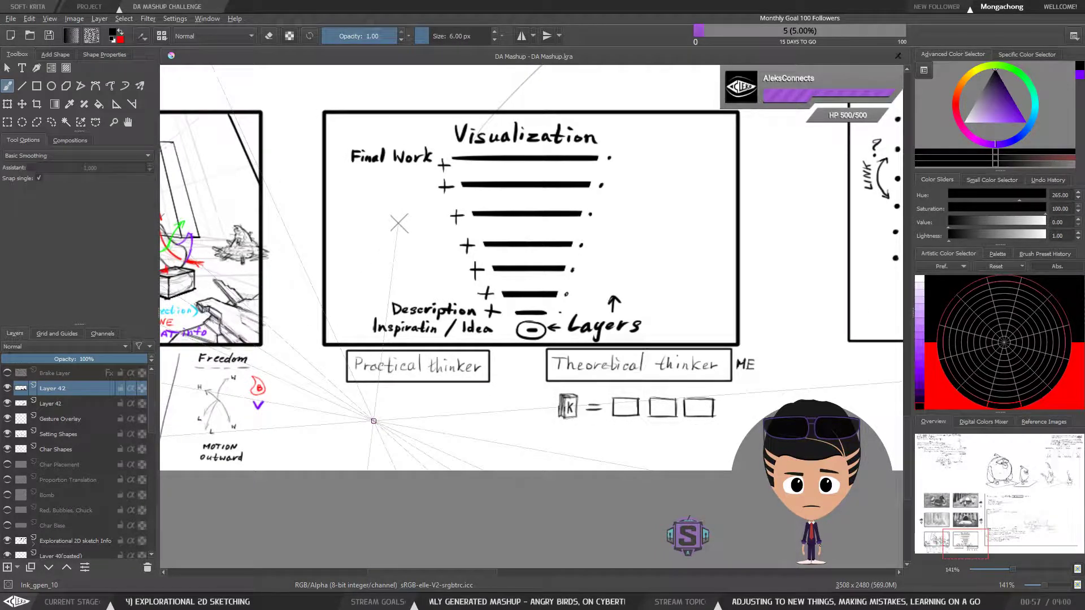
pyautogui.press('+')
pyautogui.press('+')
pyautogui.press('-')
pyautogui.press('-')
pyautogui.moveTo(387, 494); pyautogui.dragTo(429, 458)
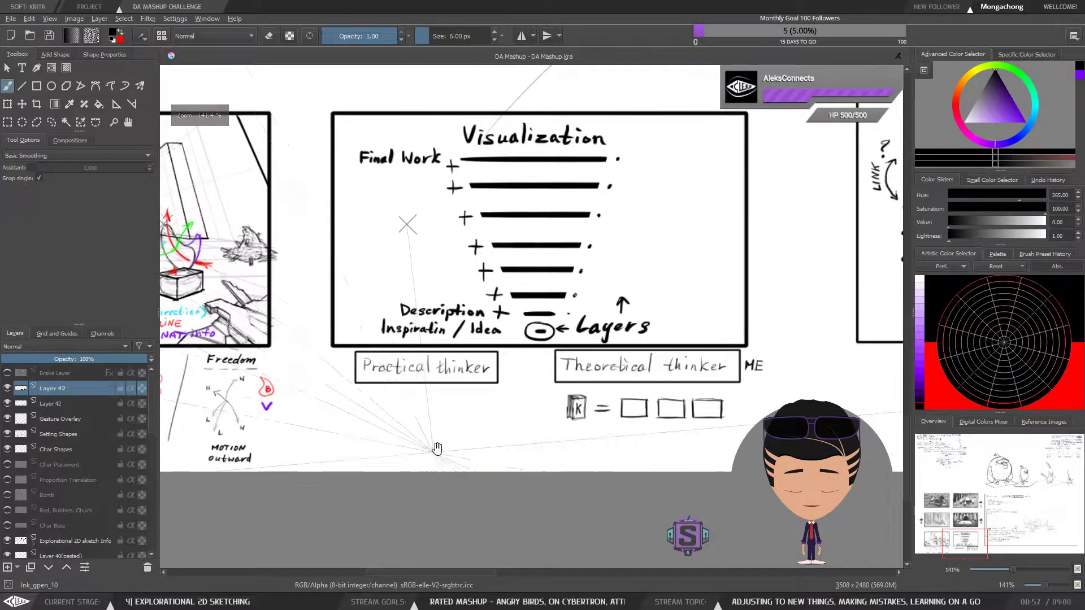
pyautogui.moveTo(371, 412); pyautogui.dragTo(363, 399)
pyautogui.press('[')
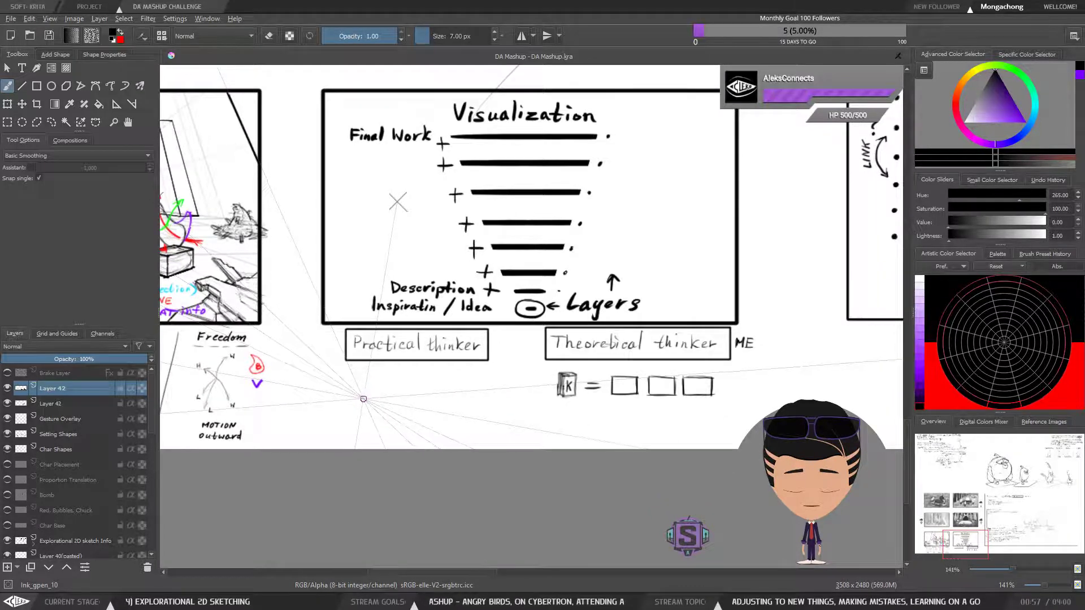
pyautogui.press('+')
pyautogui.press('+')
pyautogui.press('-')
pyautogui.press('-')
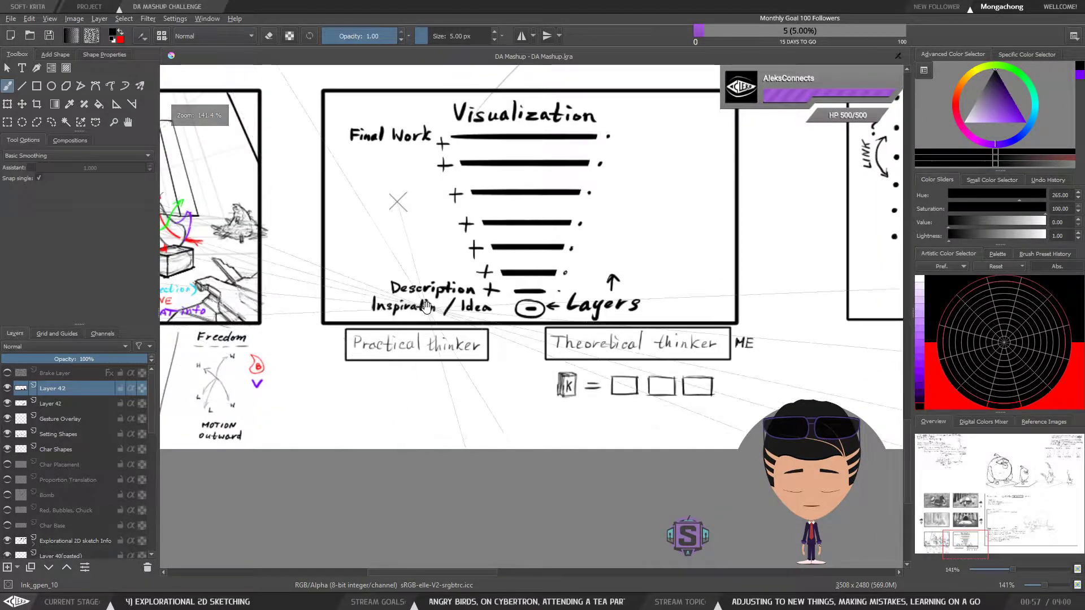
pyautogui.scroll(-1, 418, 396)
pyautogui.moveTo(410, 416); pyautogui.dragTo(435, 398)
pyautogui.press('+')
pyautogui.press('+')
pyautogui.press('-')
pyautogui.press('-')
# Copy the K book, equals sign and three boxes and place the copy beneath the "Practical thinker" label
pyautogui.hotkey('ctrl', 'r')
pyautogui.moveTo(758, 377); pyautogui.dragTo(688, 357)
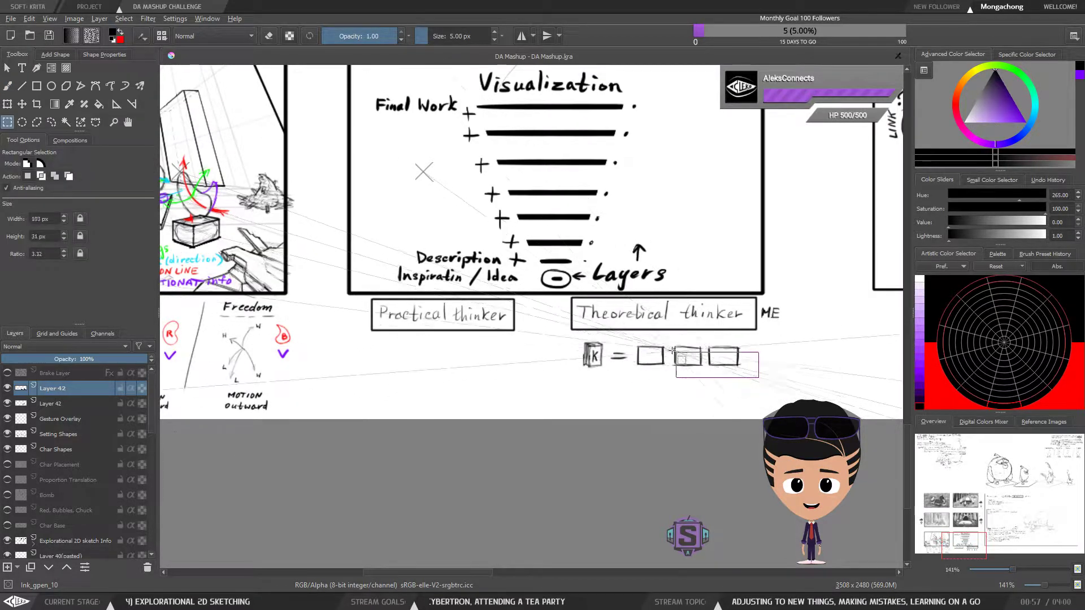
pyautogui.moveTo(632, 336); pyautogui.dragTo(631, 336)
pyautogui.moveTo(785, 394)
pyautogui.mouseDown()
pyautogui.moveTo(571, 335)
pyautogui.moveTo(539, 360)
pyautogui.moveTo(378, 360)
pyautogui.mouseUp()
pyautogui.hotkey('ctrl', 'c')
pyautogui.hotkey('ctrl', 'v')
pyautogui.press('t')
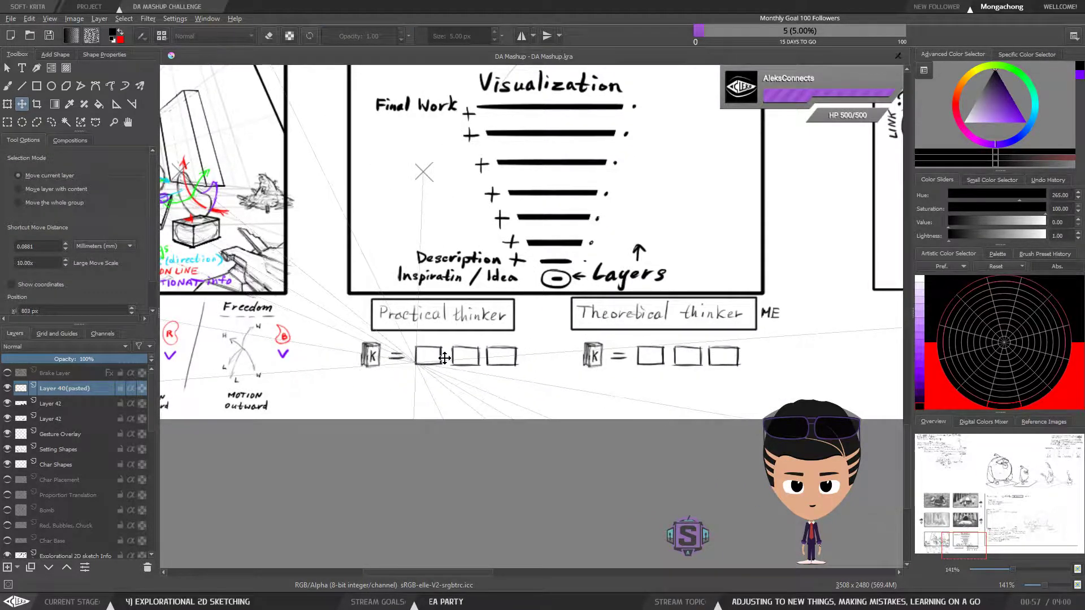
pyautogui.press('b')
# Copy the three boxes beneath "Practical thinker" and place the copy directly below them as a second row
pyautogui.hotkey('ctrl', 'r')
pyautogui.moveTo(531, 377); pyautogui.dragTo(410, 338)
pyautogui.hotkey('ctrl', 'c')
pyautogui.hotkey('ctrl', 'v')
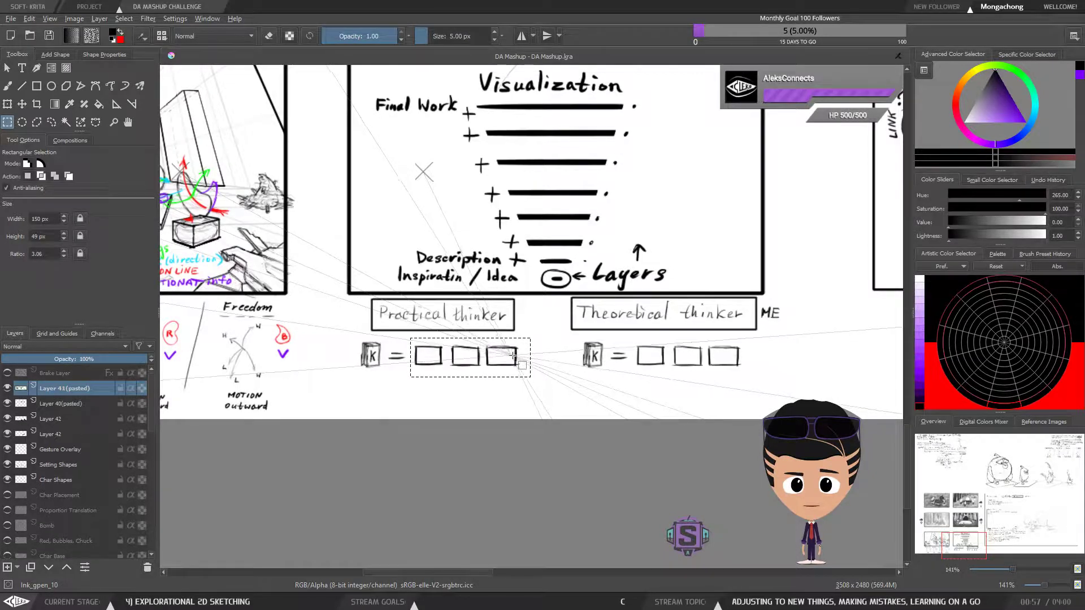
pyautogui.press('t')
pyautogui.moveTo(512, 366)
pyautogui.mouseDown()
pyautogui.moveTo(511, 393)
pyautogui.moveTo(455, 360)
pyautogui.mouseUp()
pyautogui.press('b')
pyautogui.press('l')
pyautogui.moveTo(532, 397)
pyautogui.mouseDown()
pyautogui.moveTo(530, 345)
pyautogui.moveTo(413, 337)
pyautogui.moveTo(410, 398)
pyautogui.moveTo(531, 402)
pyautogui.mouseUp()
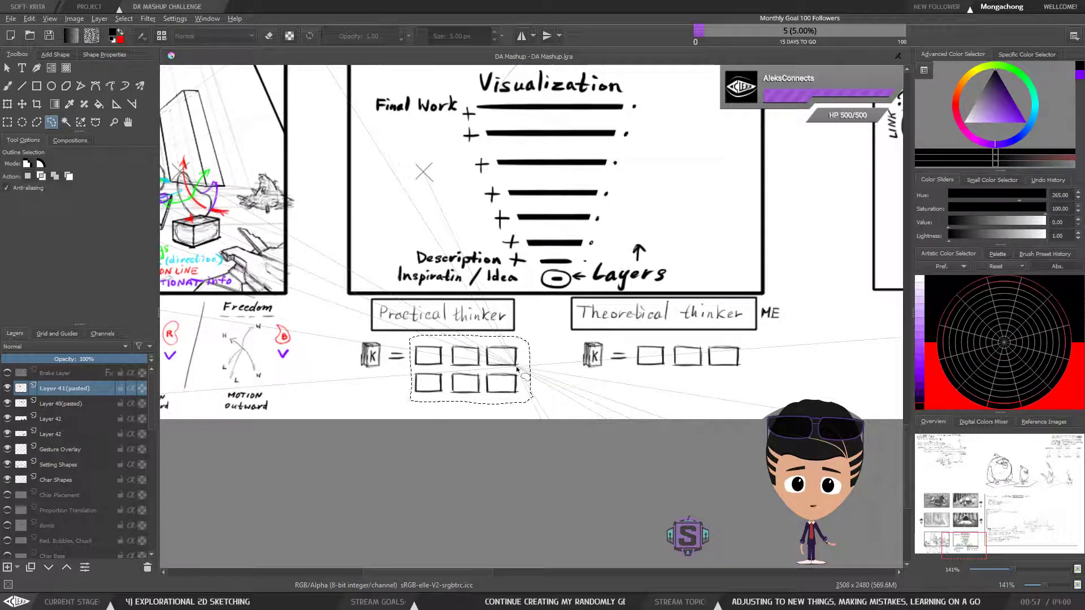
pyautogui.hotkey('ctrl', 't')
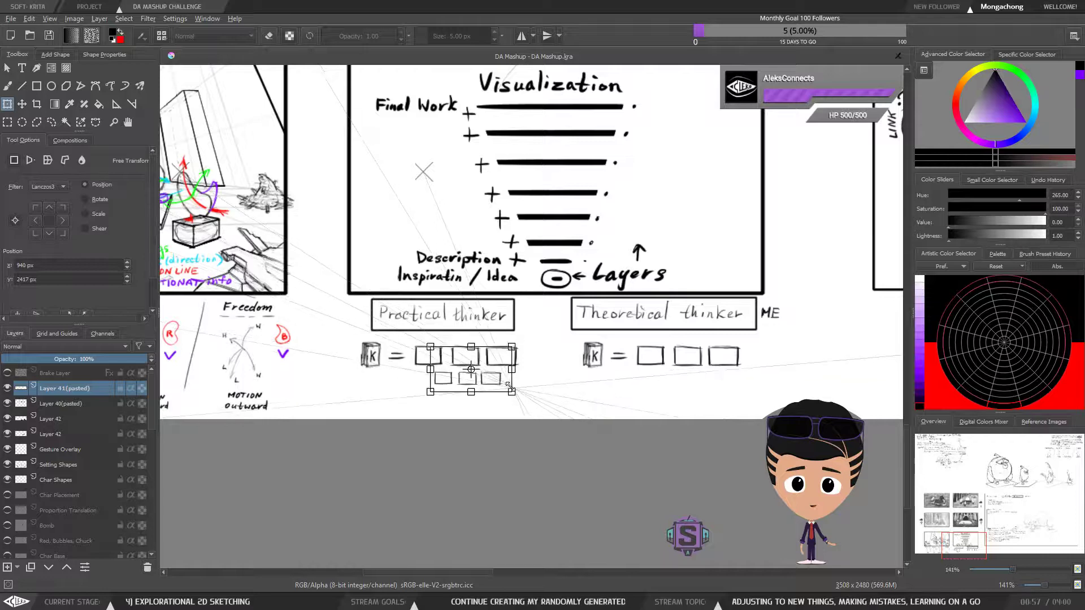
pyautogui.press('b')
pyautogui.hotkey('ctrl', 'shift', 'a')
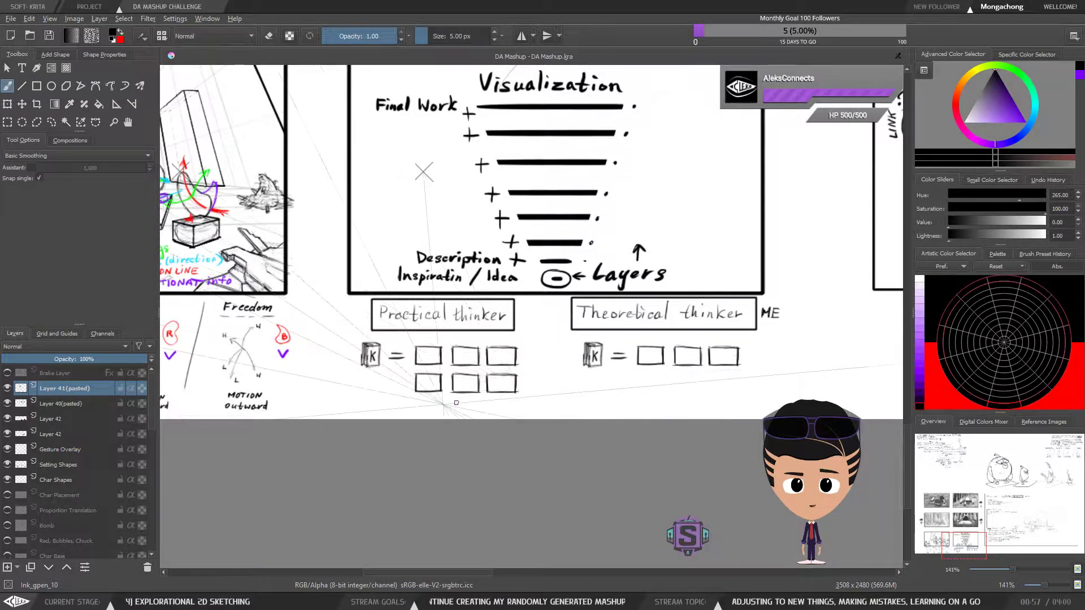
# Merge the pasted box layers and both thinker note layers into one, and toggle its visibility to check the contents
pyautogui.hotkey('ctrl', 'e')
pyautogui.hotkey('ctrl', 'e')
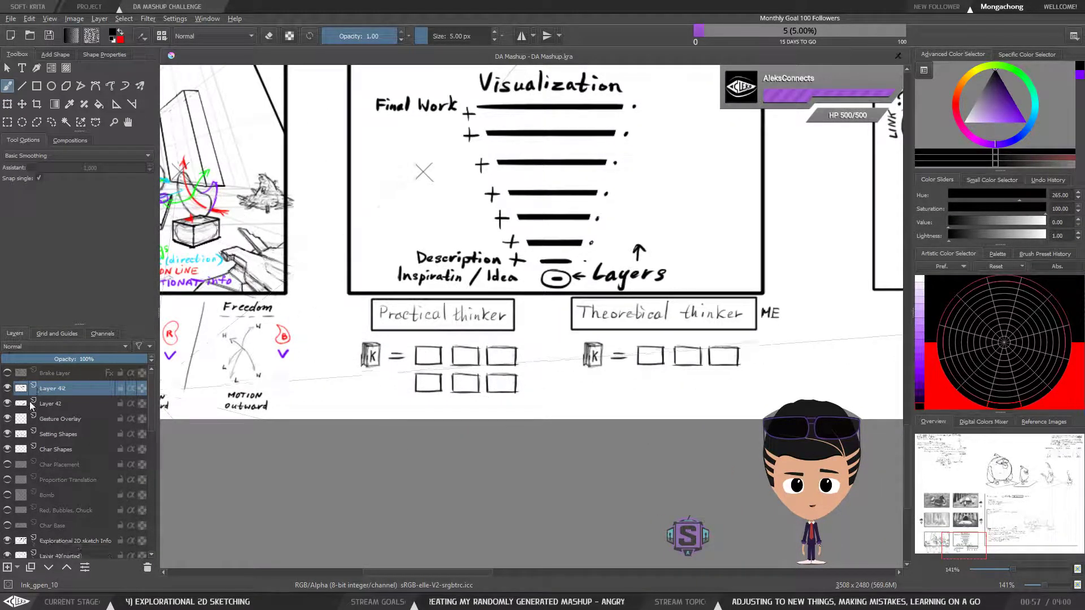
pyautogui.hotkey('ctrl', 'e')
pyautogui.click(7, 388)
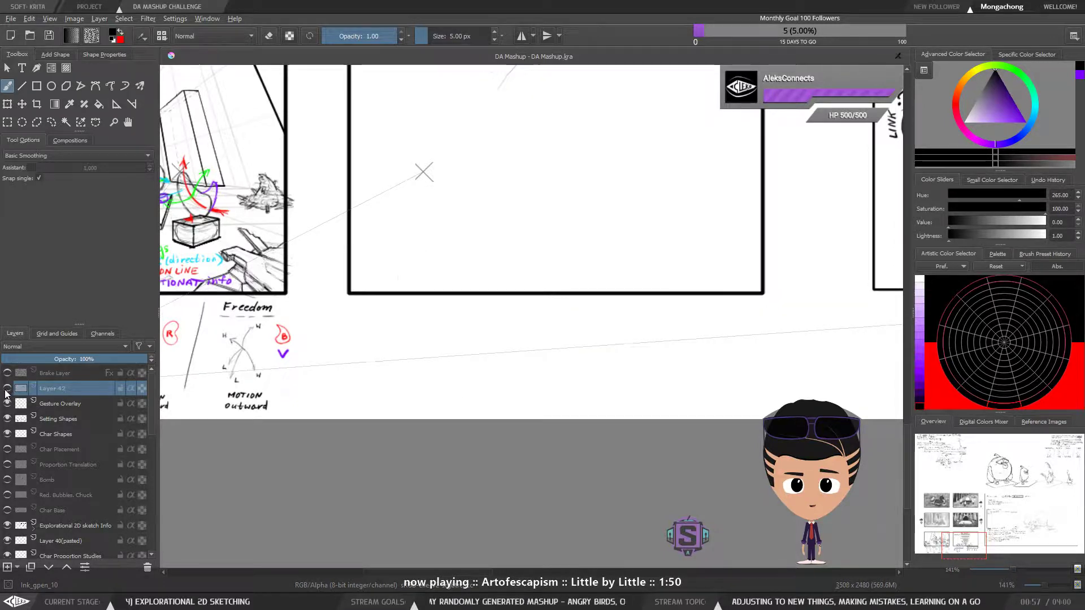
pyautogui.click(7, 389)
# Try placing a copy of the six "Practical thinker" boxes to the right of the originals, and undo it
pyautogui.press('l')
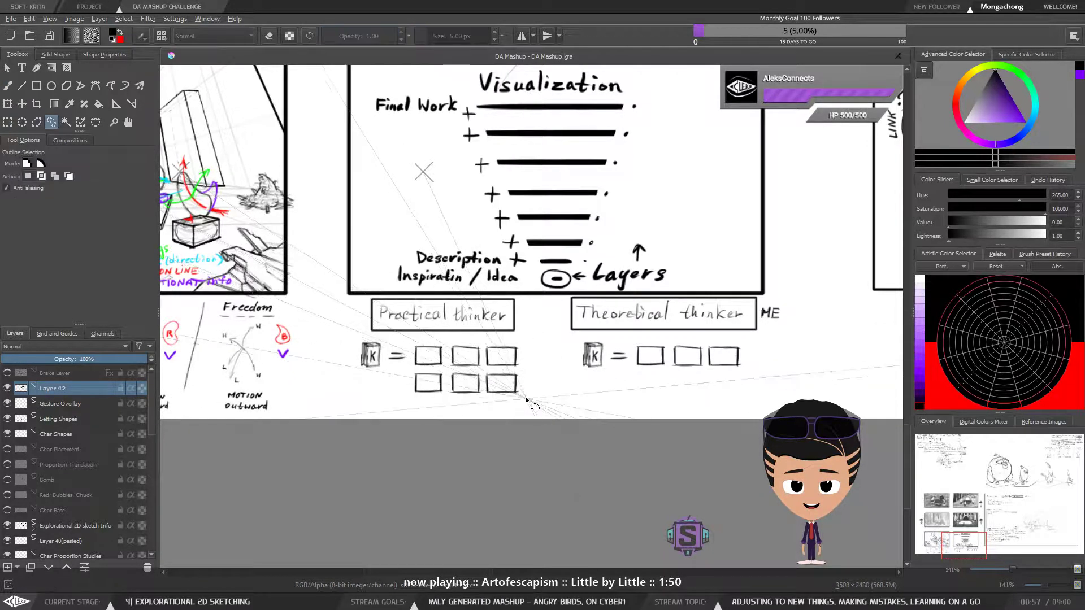
pyautogui.hotkey('ctrl', 'r')
pyautogui.moveTo(524, 403); pyautogui.dragTo(407, 337)
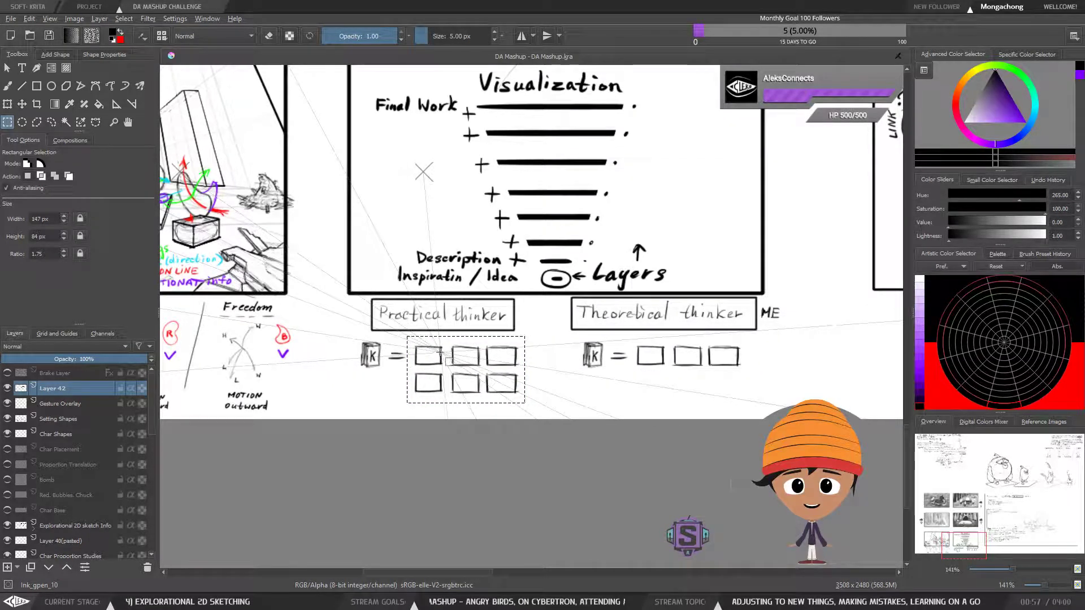
pyautogui.hotkey('ctrl', 'c')
pyautogui.hotkey('ctrl', 'v')
pyautogui.press('t')
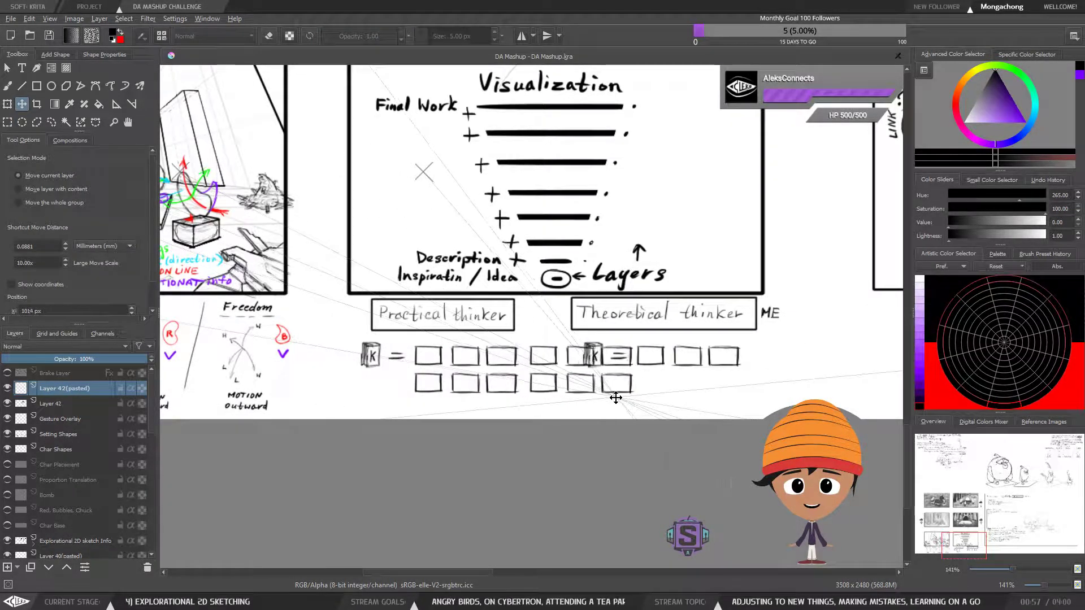
pyautogui.hotkey('ctrl', 'z')
pyautogui.hotkey('ctrl', 'z')
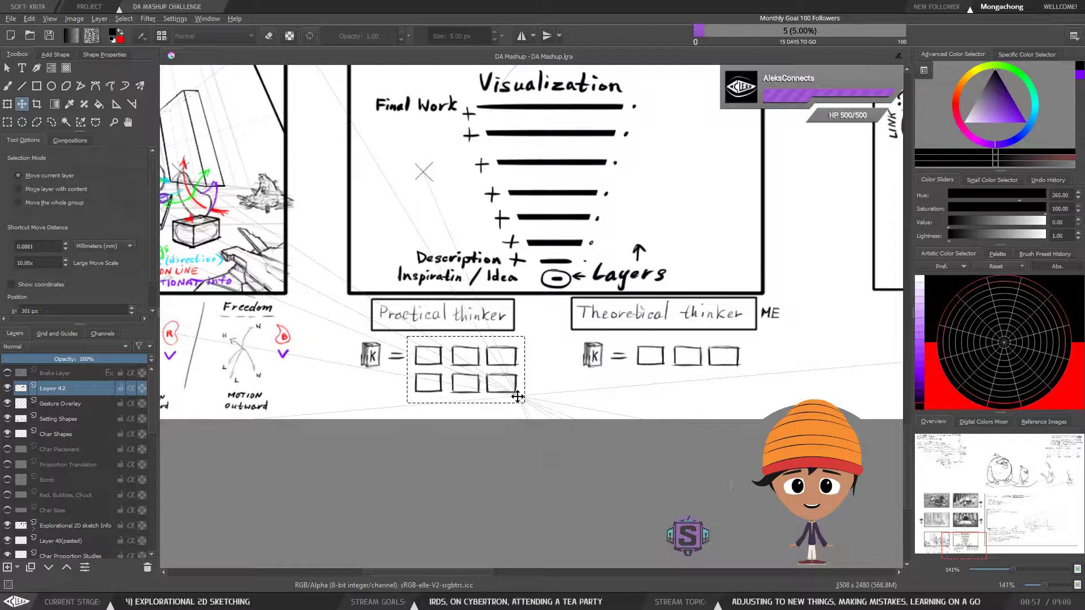
# Save the document and scale the six "Practical thinker" boxes down to roughly half size beside the equals sign
pyautogui.press('b')
pyautogui.hotkey('ctrl', 'r')
pyautogui.moveTo(526, 400); pyautogui.dragTo(409, 338)
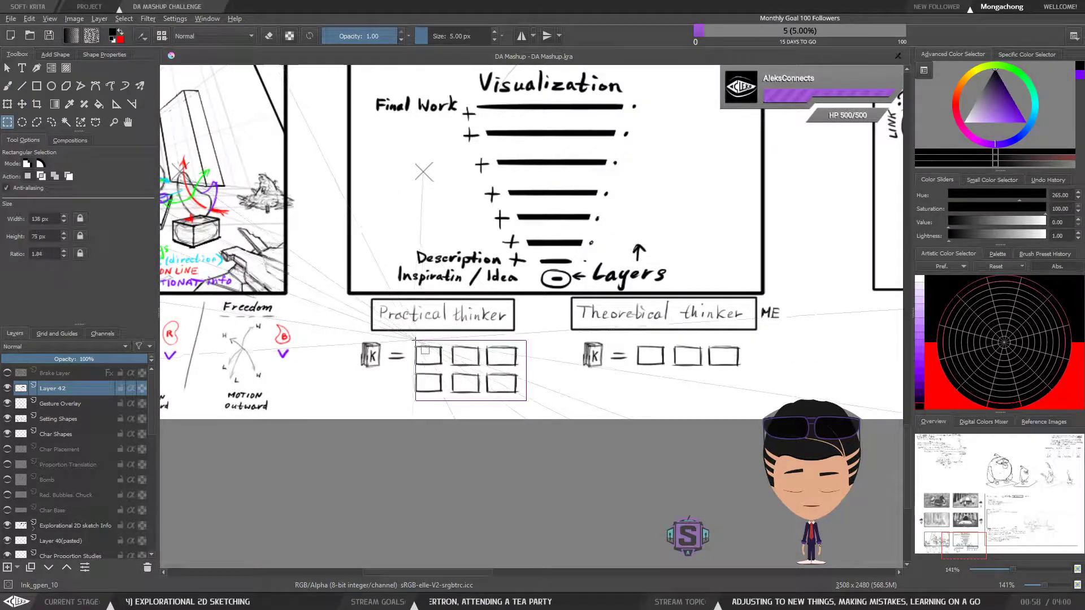
pyautogui.click(49, 35)
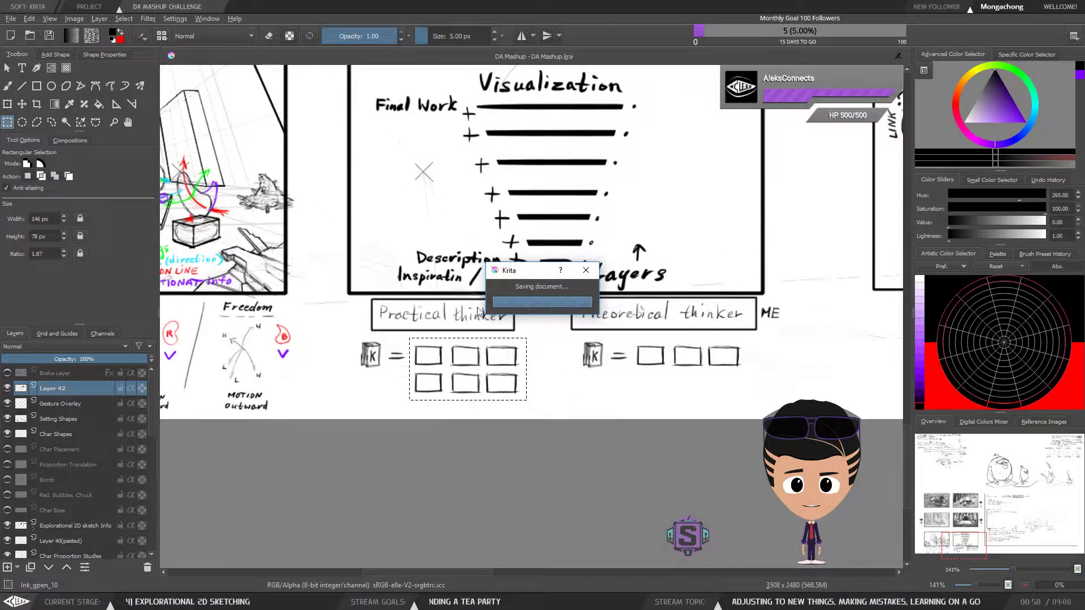
pyautogui.hotkey('ctrl', 't')
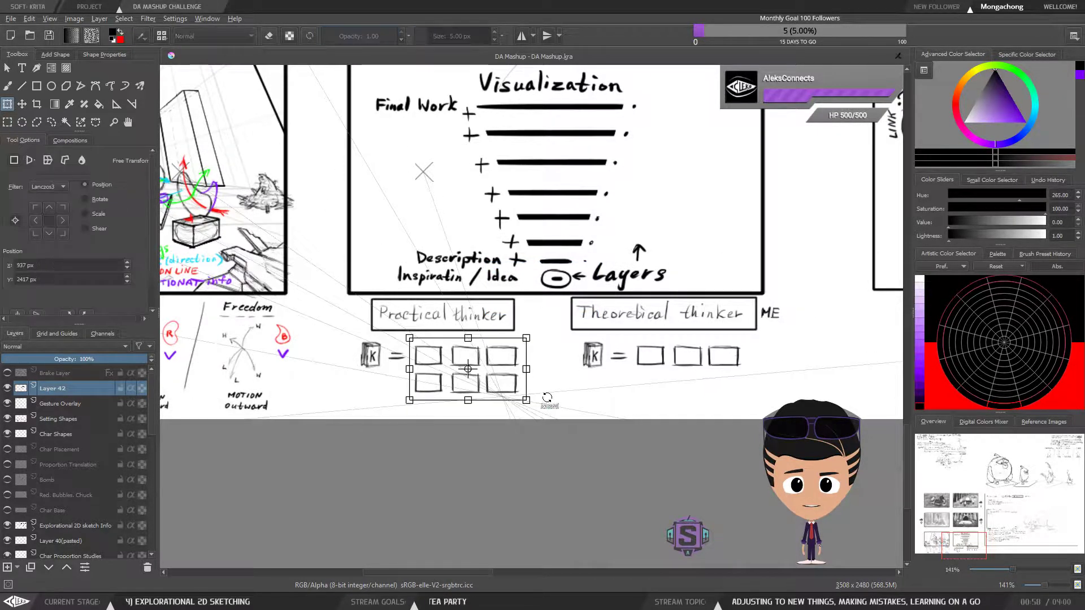
pyautogui.moveTo(526, 401); pyautogui.dragTo(457, 351)
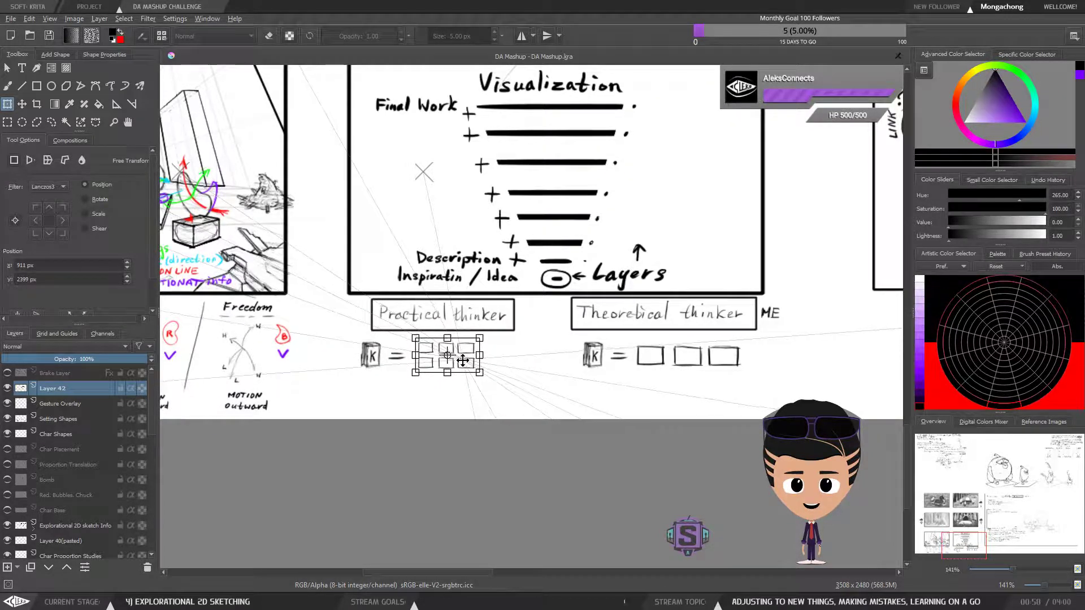
pyautogui.press('Return')
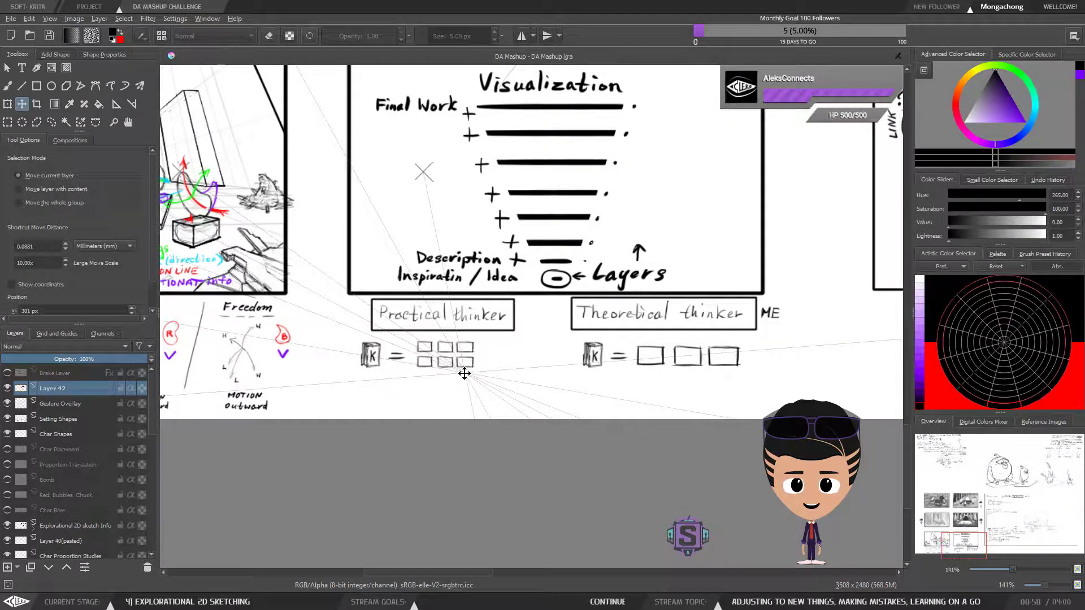
# Copy the six small "Practical thinker" boxes and place the copy directly below them, making four rows of three
pyautogui.hotkey('ctrl', 'r')
pyautogui.moveTo(488, 376); pyautogui.dragTo(412, 334)
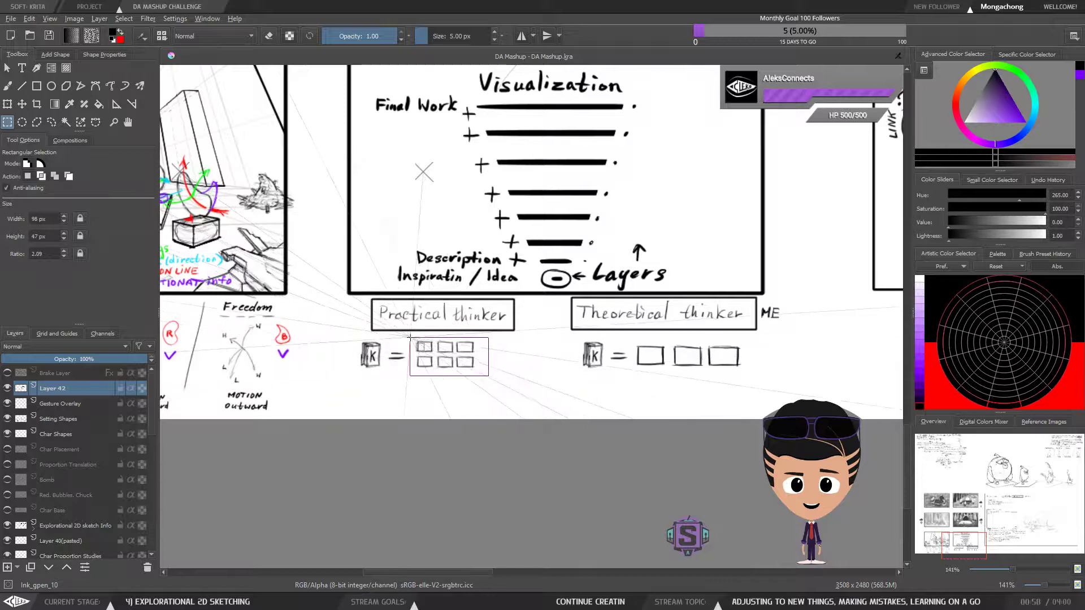
pyautogui.hotkey('ctrl', 'c')
pyautogui.hotkey('ctrl', 'v')
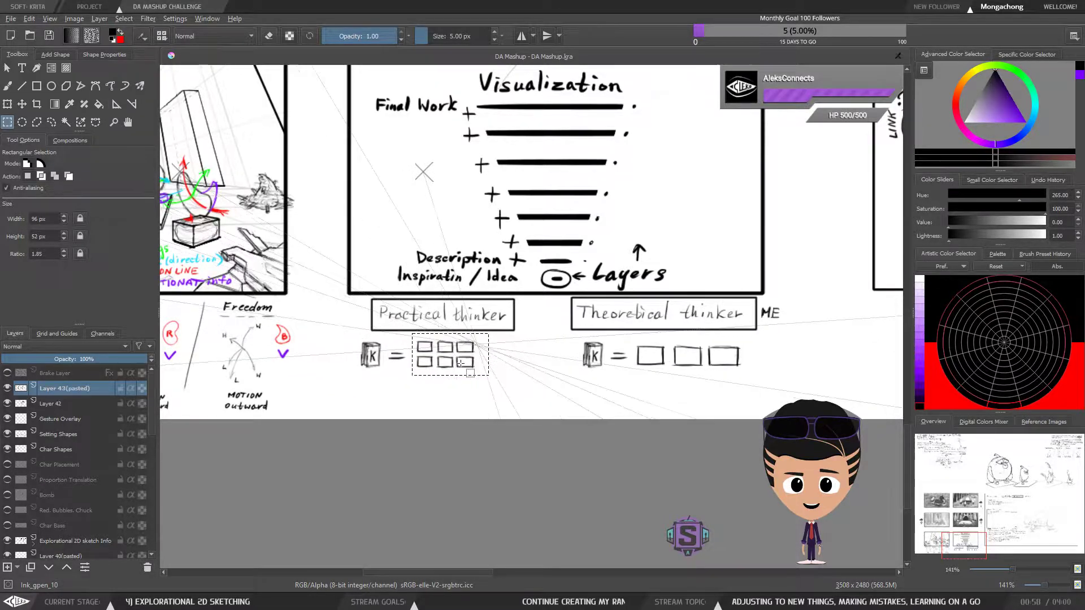
pyautogui.press('t')
pyautogui.moveTo(455, 362); pyautogui.dragTo(455, 395)
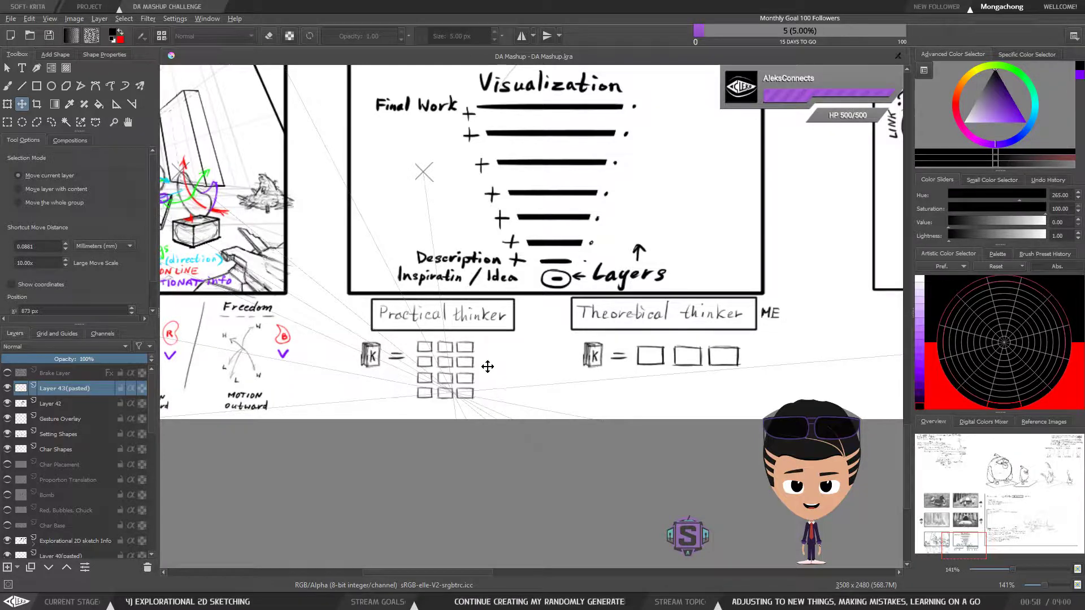
pyautogui.press('b')
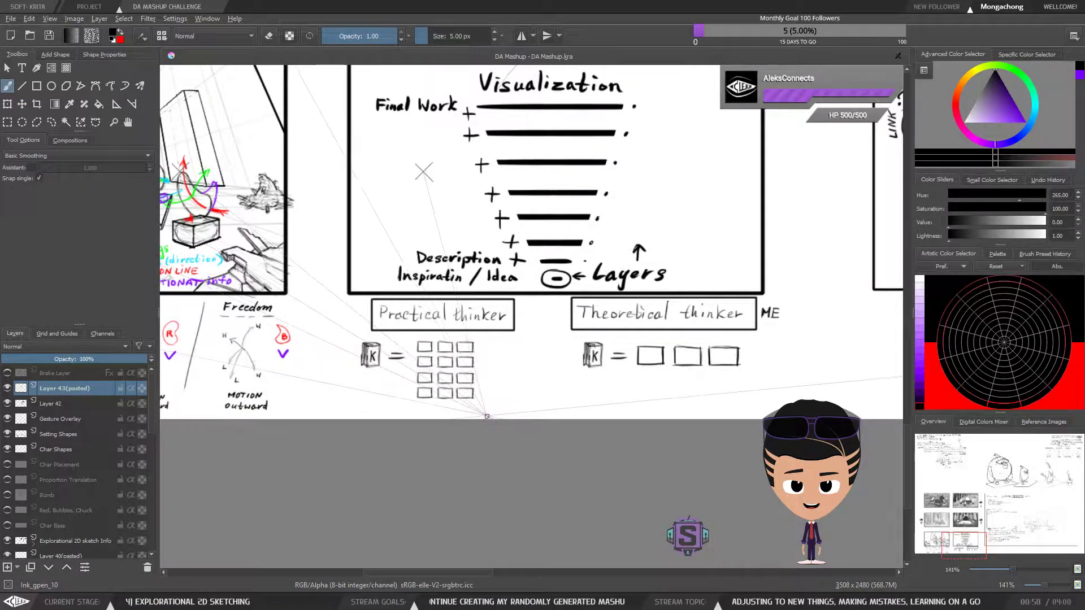
# Copy the six lower boxes and place the copy to their right, extending the bottom two rows to six boxes
pyautogui.hotkey('ctrl', 'r')
pyautogui.moveTo(489, 419); pyautogui.dragTo(413, 335)
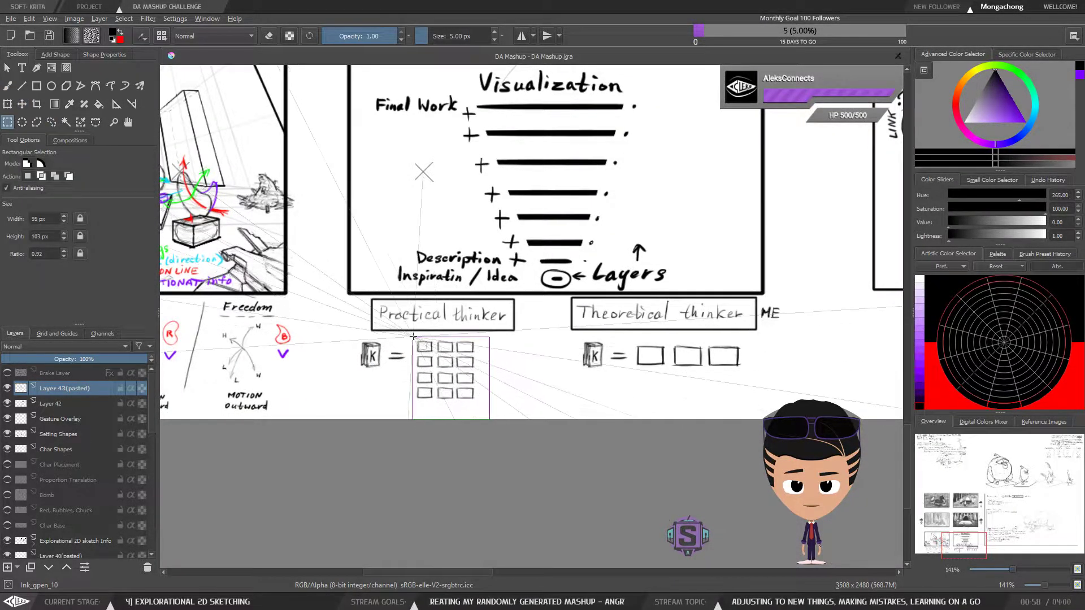
pyautogui.hotkey('ctrl', 'c')
pyautogui.hotkey('ctrl', 'v')
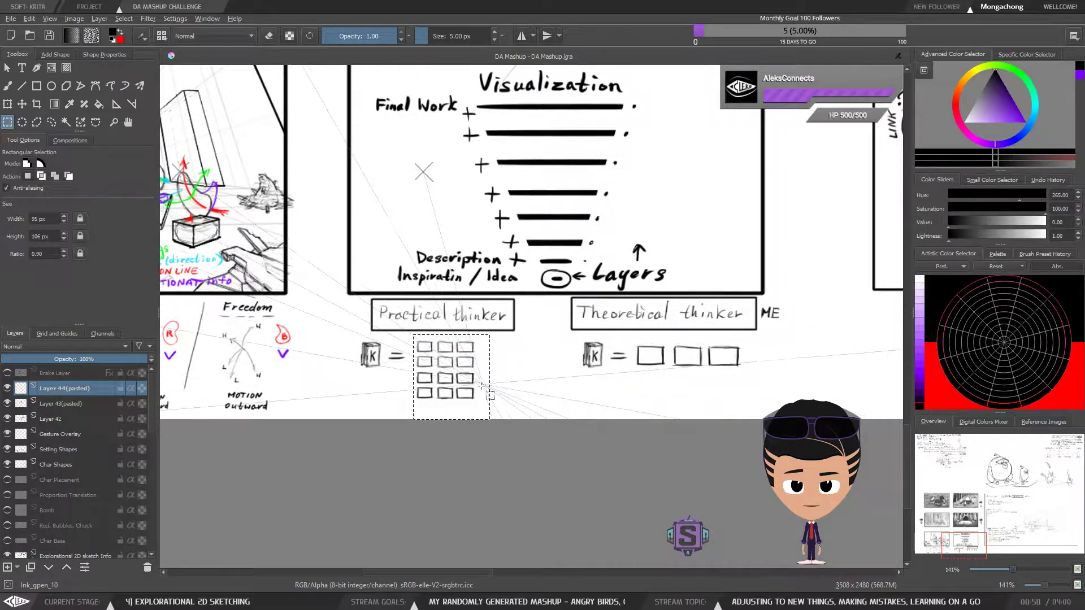
pyautogui.press('t')
pyautogui.moveTo(465, 380); pyautogui.dragTo(526, 384)
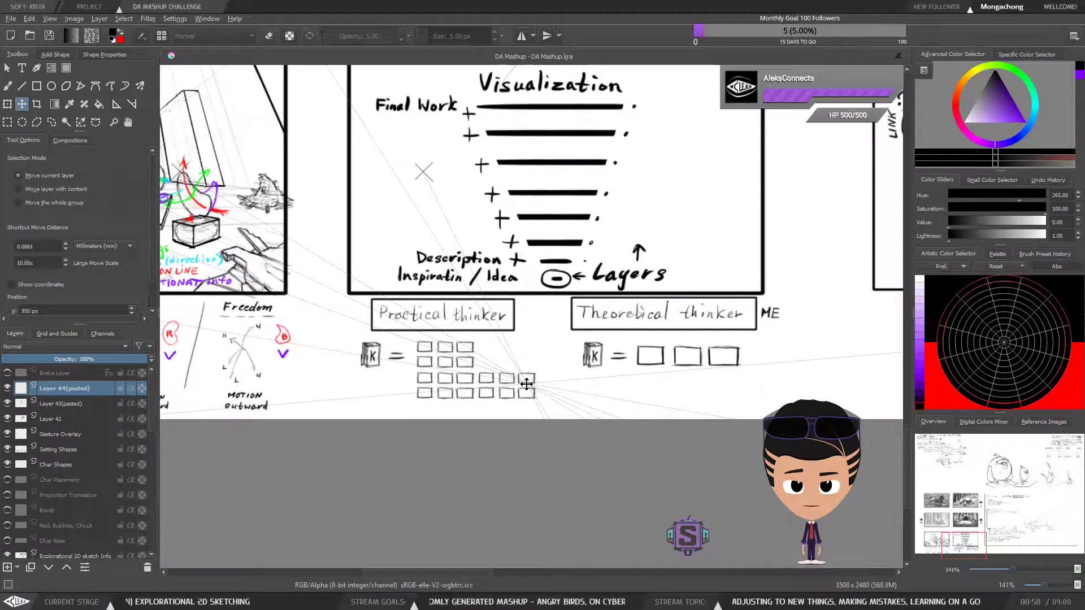
pyautogui.press('b')
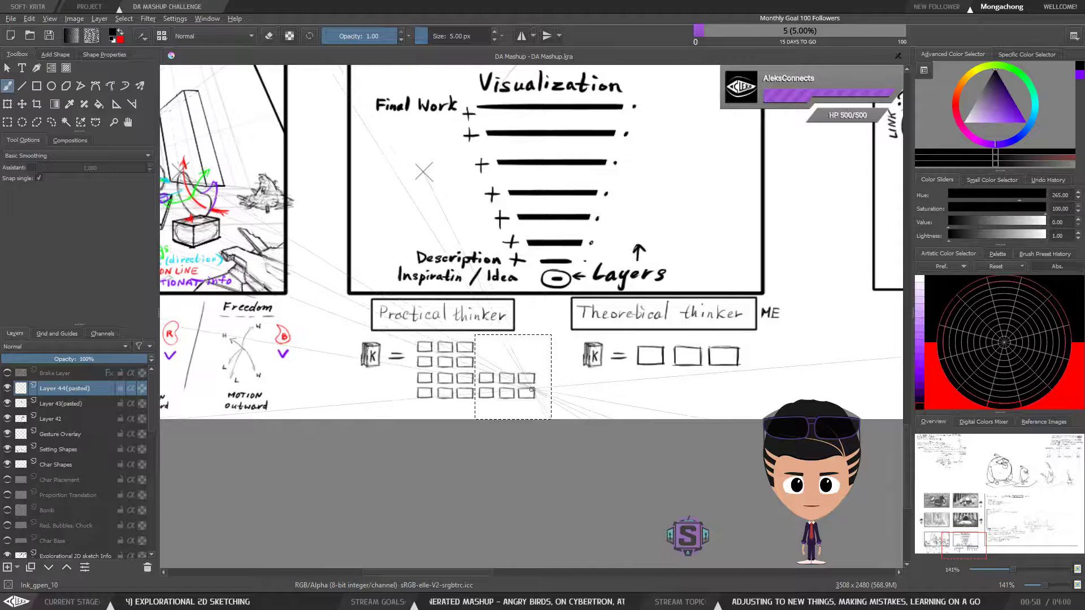
# Duplicate the six newly placed boxes and move the copy straight up to complete the four-by-six "Practical thinker" grid
pyautogui.hotkey('ctrl', 'c')
pyautogui.hotkey('ctrl', 'v')
pyautogui.press('t')
pyautogui.moveTo(510, 379); pyautogui.dragTo(510, 347)
pyautogui.press('b')
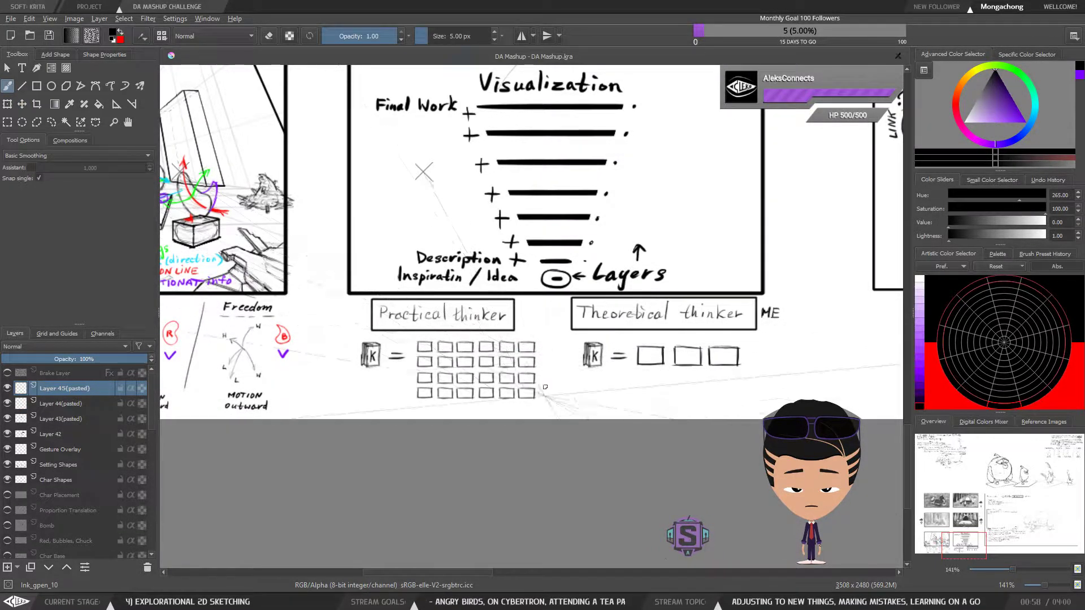
# Try selecting and enlarging the "Theoretical thinker" K book while a pasted box layer is active, and undo it
pyautogui.hotkey('ctrl', 'r')
pyautogui.moveTo(349, 337); pyautogui.dragTo(386, 374)
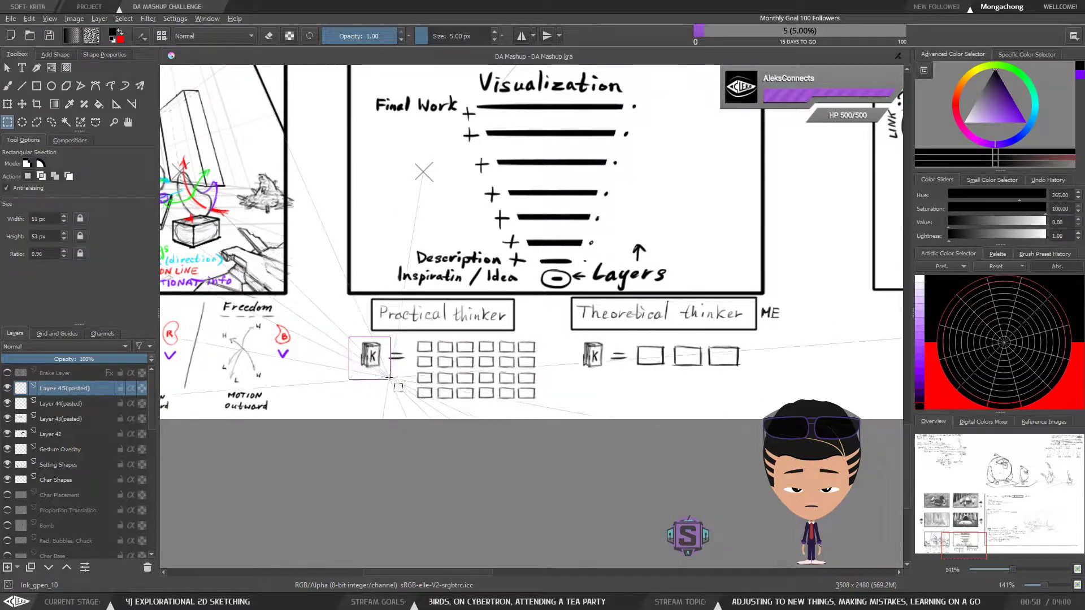
pyautogui.press('t')
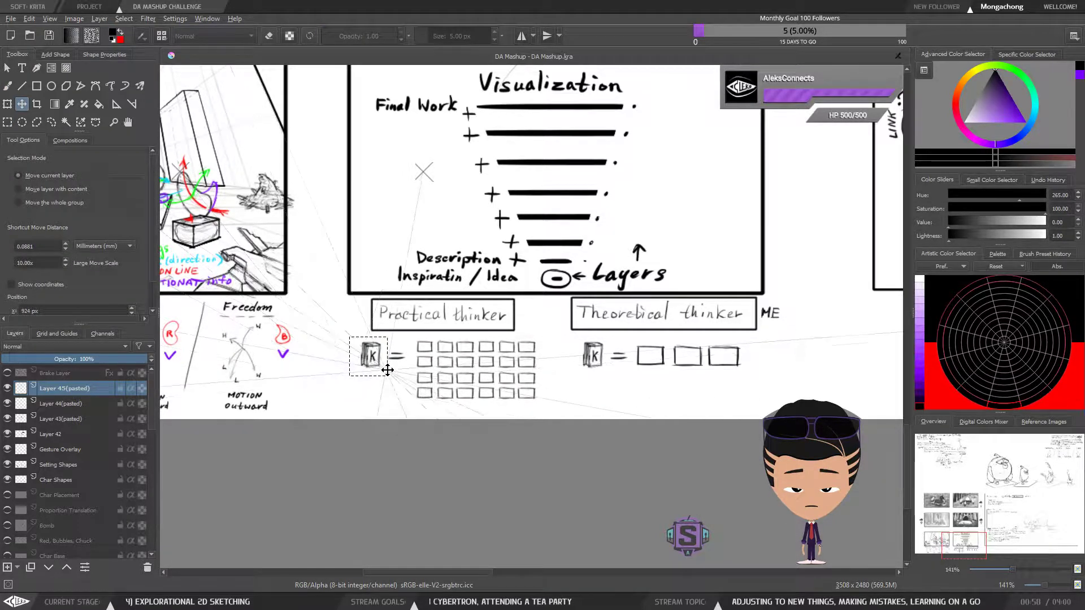
pyautogui.press('b')
pyautogui.press('l')
pyautogui.moveTo(608, 366)
pyautogui.mouseDown()
pyautogui.moveTo(607, 338)
pyautogui.moveTo(618, 378)
pyautogui.moveTo(602, 347)
pyautogui.mouseUp()
pyautogui.hotkey('ctrl', 't')
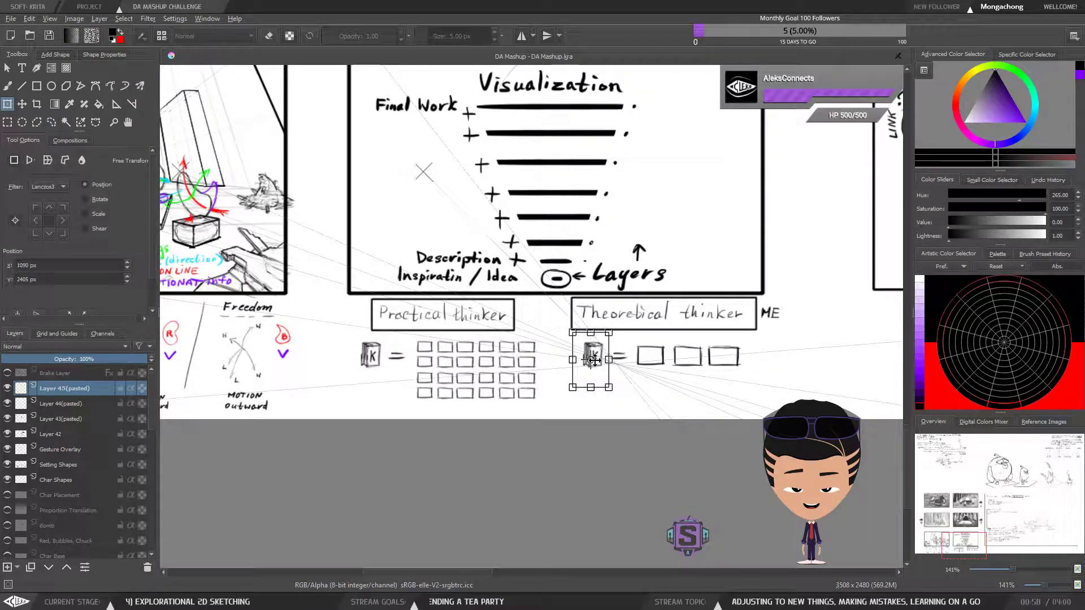
pyautogui.moveTo(574, 387)
pyautogui.mouseDown()
pyautogui.moveTo(537, 441)
pyautogui.moveTo(546, 429)
pyautogui.mouseUp()
pyautogui.hotkey('ctrl', 'z')
# Clear the selection and merge the three pasted box layers down into the thinker note layer, Layer 42
pyautogui.press('b')
pyautogui.hotkey('ctrl', 'shift', 'a')
pyautogui.hotkey('ctrl', 'z')
pyautogui.hotkey('ctrl', 'z')
pyautogui.hotkey('ctrl', 'z')
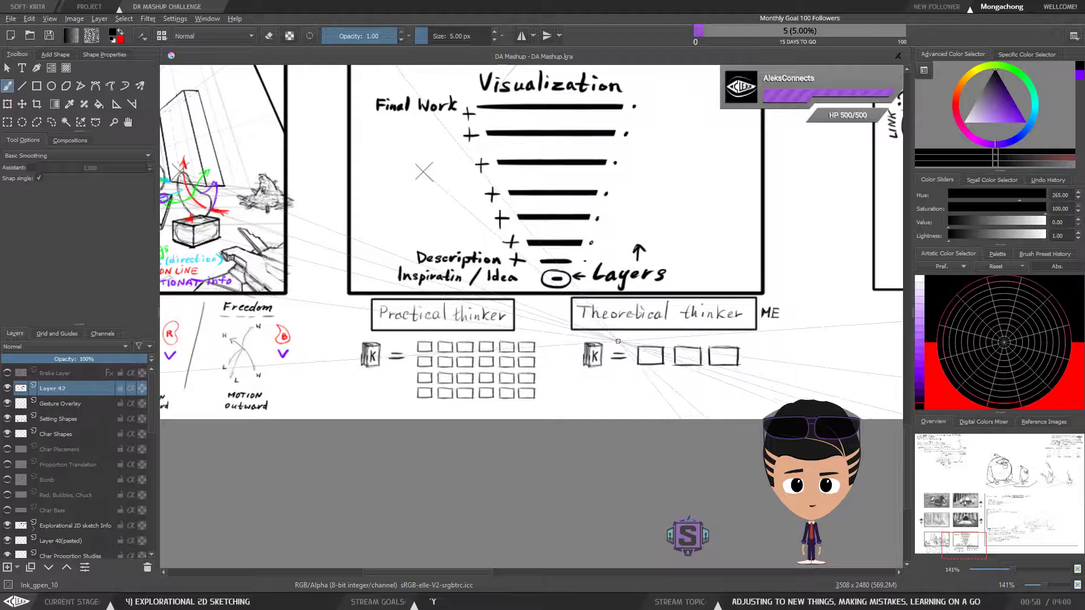
# Try enlarging the "Theoretical thinker" K book on Layer 42 to about twice its size and shifting it down
pyautogui.hotkey('ctrl', 'r')
pyautogui.moveTo(574, 340)
pyautogui.mouseDown()
pyautogui.moveTo(608, 379)
pyautogui.moveTo(570, 384)
pyautogui.moveTo(547, 411)
pyautogui.mouseUp()
pyautogui.hotkey('ctrl', 't')
pyautogui.moveTo(607, 361); pyautogui.dragTo(598, 385)
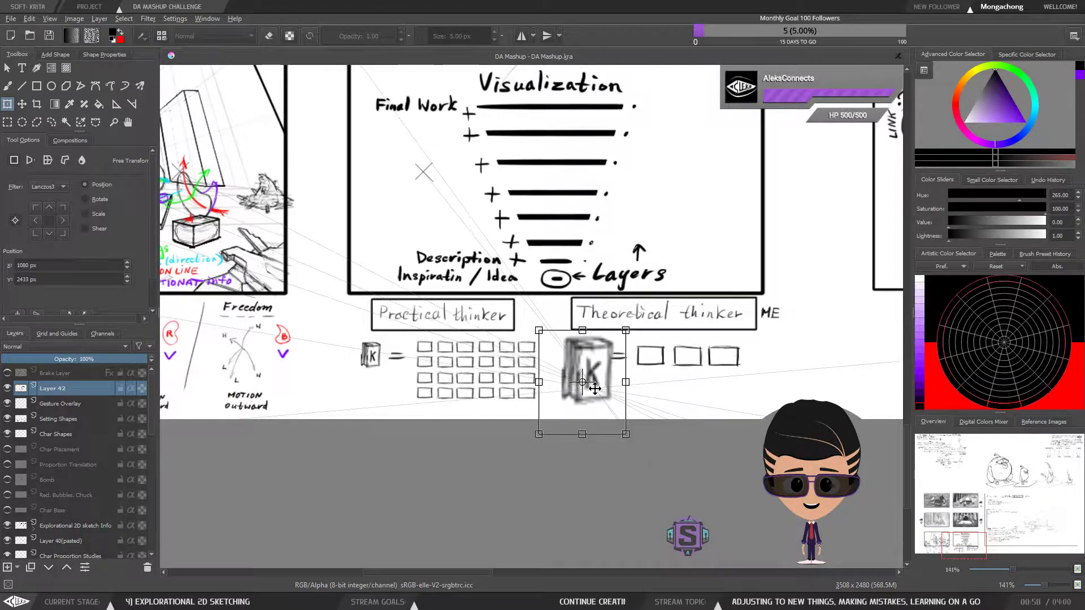
pyautogui.press('t')
# Enlarge the "Theoretical thinker" K book down and to the left, keeping it clear of the equals sign
pyautogui.hotkey('ctrl', 'r')
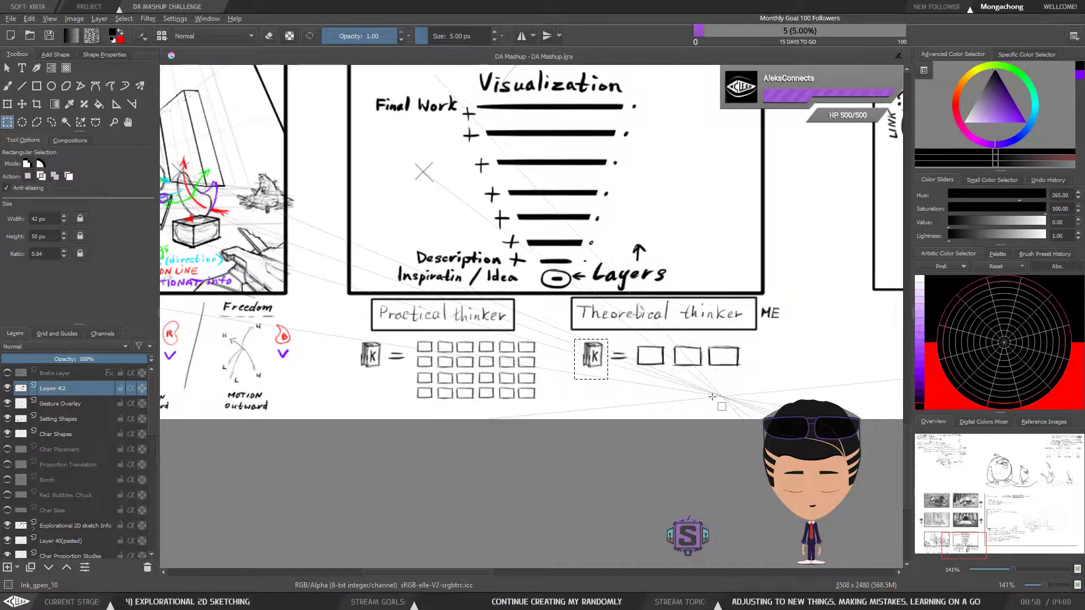
pyautogui.hotkey('ctrl', 't')
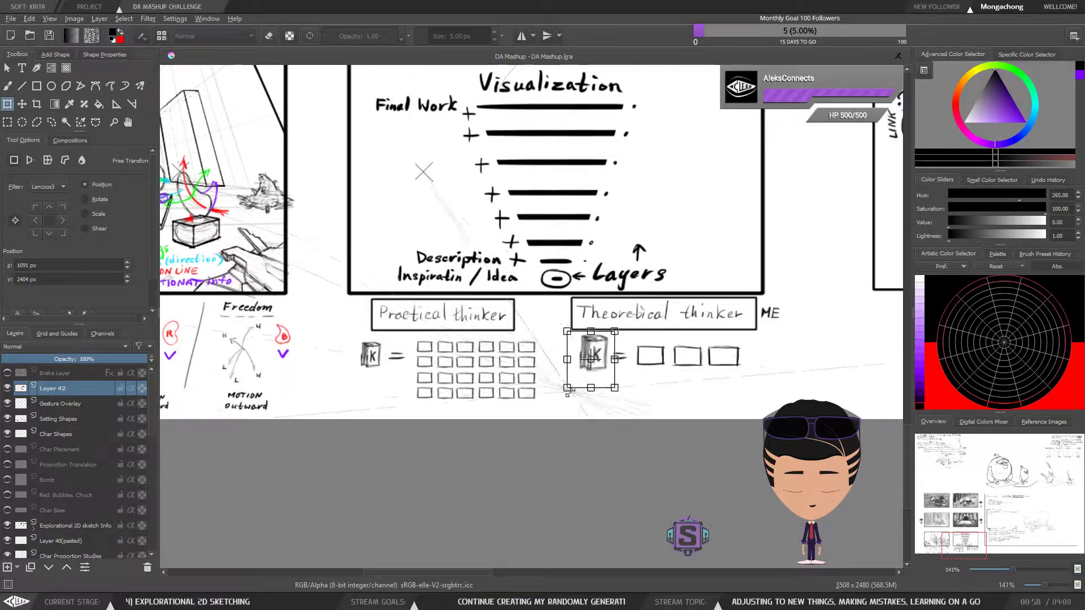
pyautogui.moveTo(601, 376); pyautogui.dragTo(535, 427)
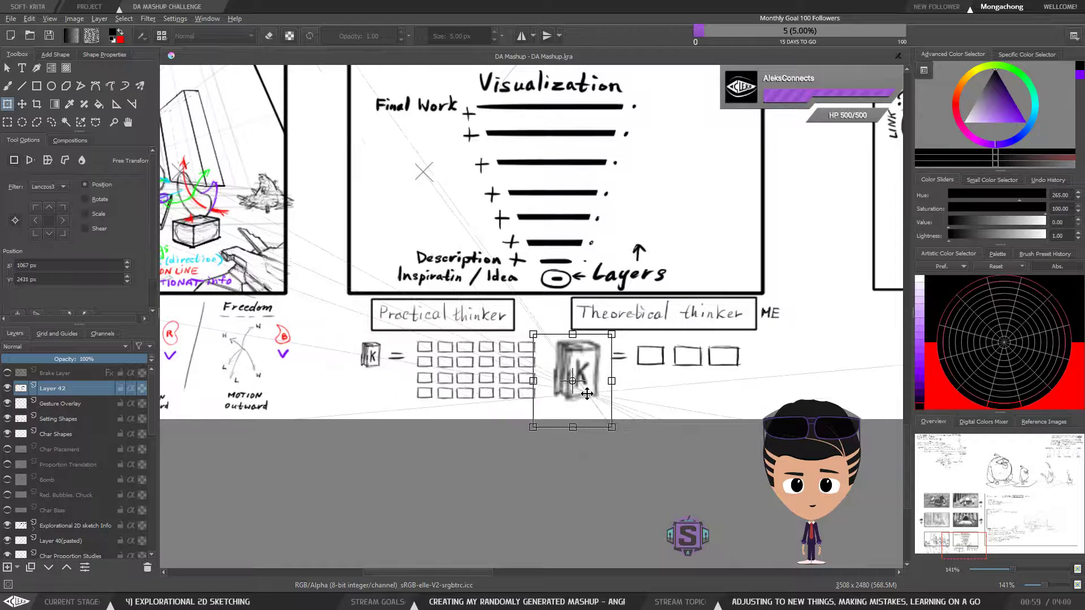
pyautogui.press('t')
# Move the "Theoretical thinker" equals sign and three boxes down to line up with the middle of the enlarged book
pyautogui.hotkey('ctrl', 'r')
pyautogui.moveTo(756, 383)
pyautogui.mouseDown()
pyautogui.moveTo(602, 338)
pyautogui.moveTo(651, 378)
pyautogui.mouseUp()
pyautogui.press('t')
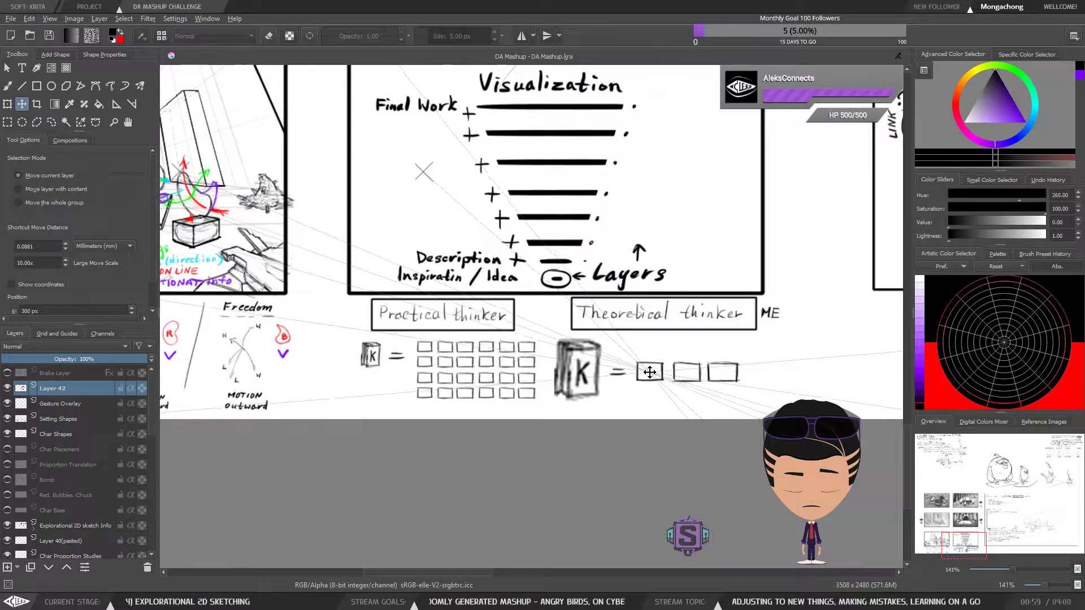
# Select the whole "Theoretical thinker" diagram, shift it slightly right away from the box grid, and clear the selection
pyautogui.hotkey('ctrl', 'r')
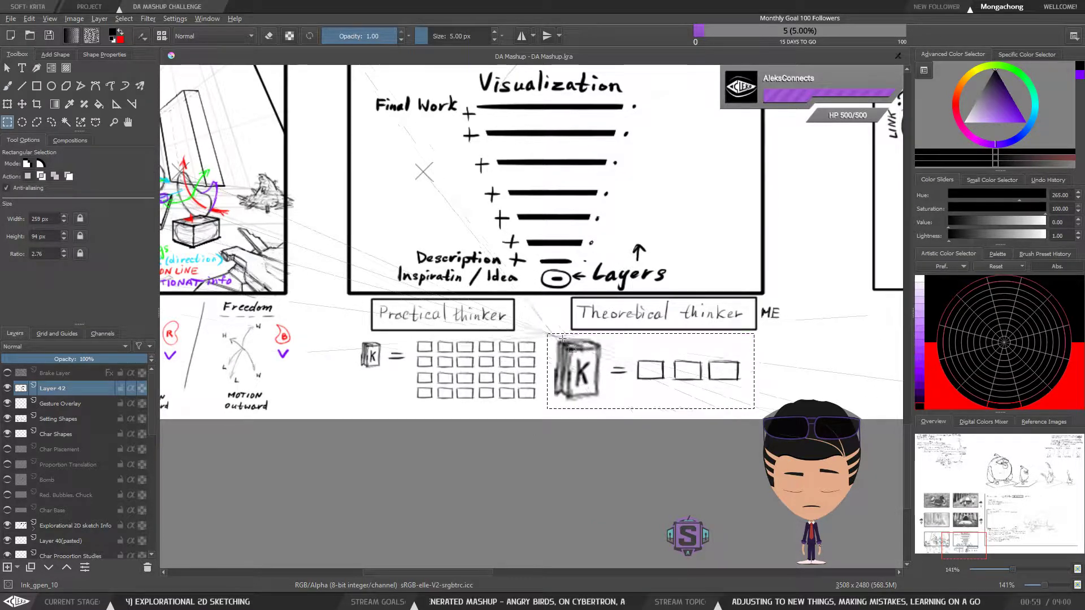
pyautogui.moveTo(547, 333); pyautogui.dragTo(754, 408)
pyautogui.press('t')
pyautogui.moveTo(604, 383); pyautogui.dragTo(622, 382)
pyautogui.press('b')
pyautogui.hotkey('ctrl', 'shift', 'a')
pyautogui.scroll(-1, 678, 317)
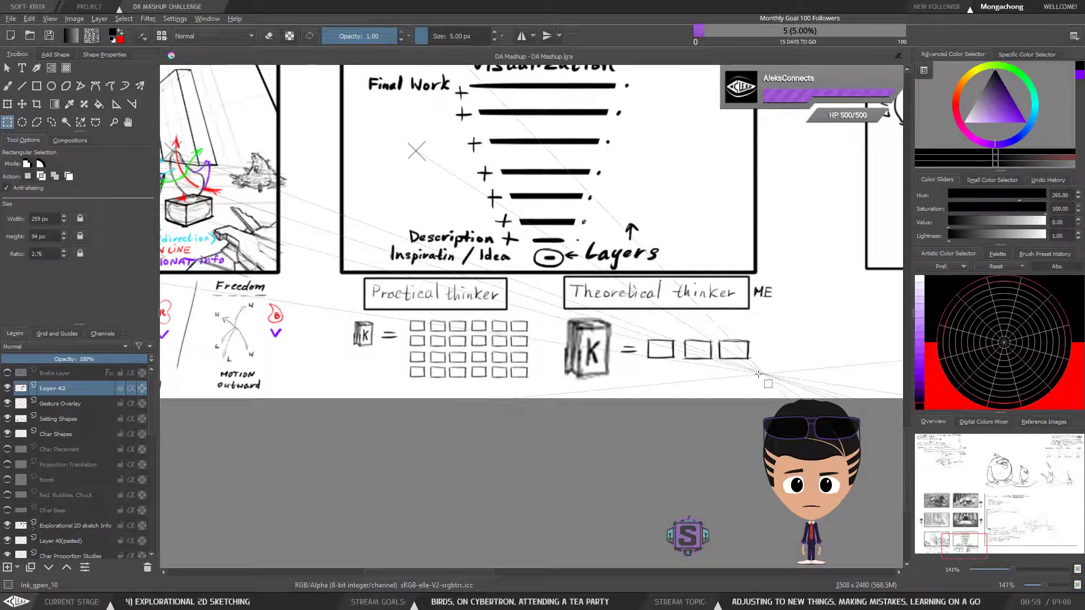
pyautogui.scroll(-1, 729, 388)
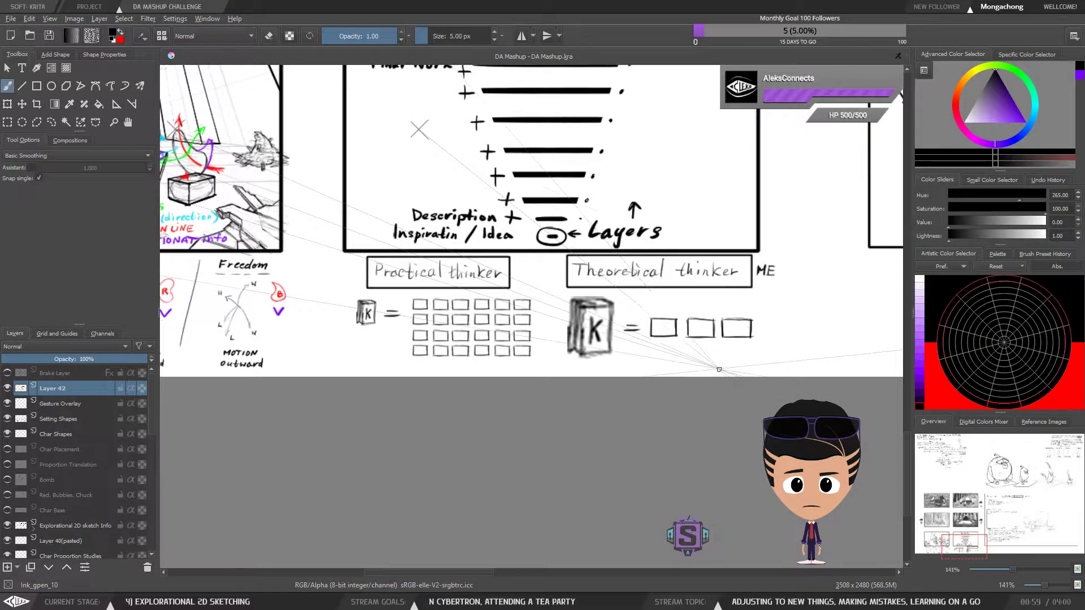
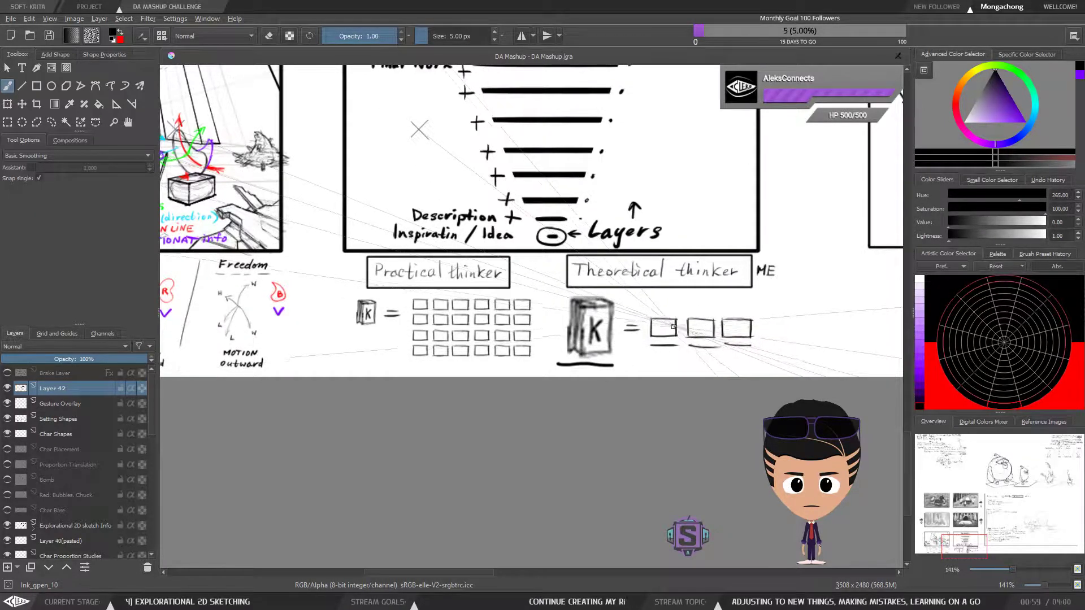
# Select the three "Theoretical thinker" boxes on Layer 42 and try enlarging them over the "Practical thinker" box grid
pyautogui.hotkey('ctrl', 'r')
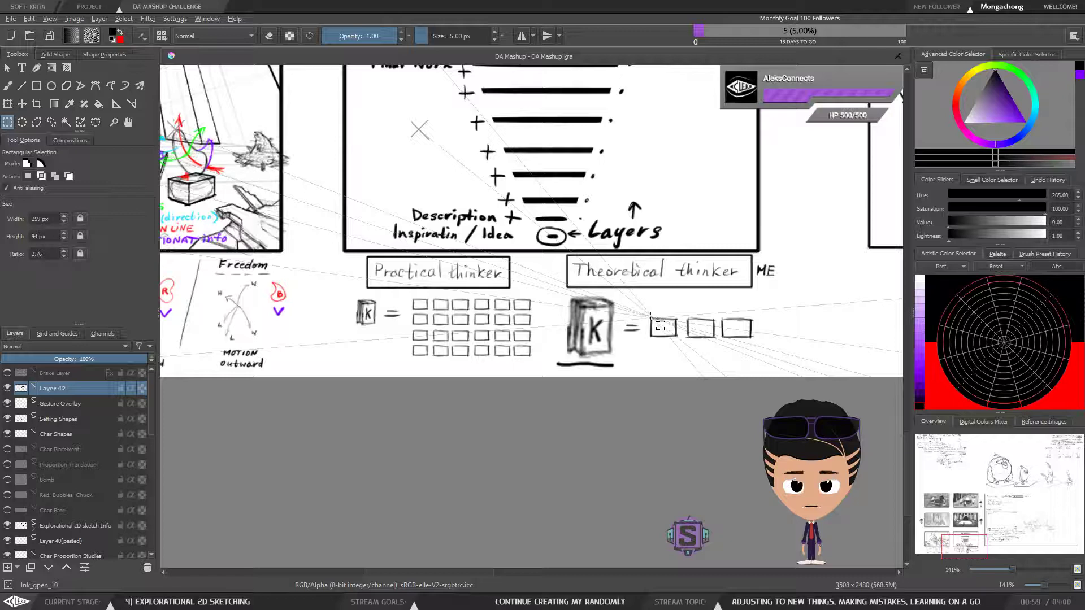
pyautogui.hotkey('ctrl', 't')
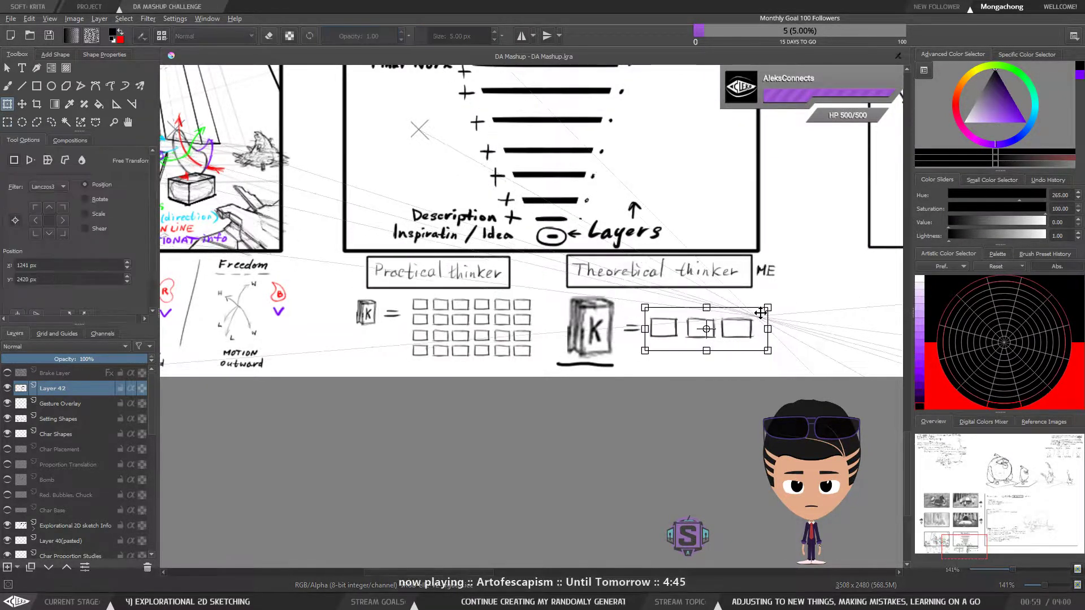
pyautogui.moveTo(768, 307); pyautogui.dragTo(801, 296)
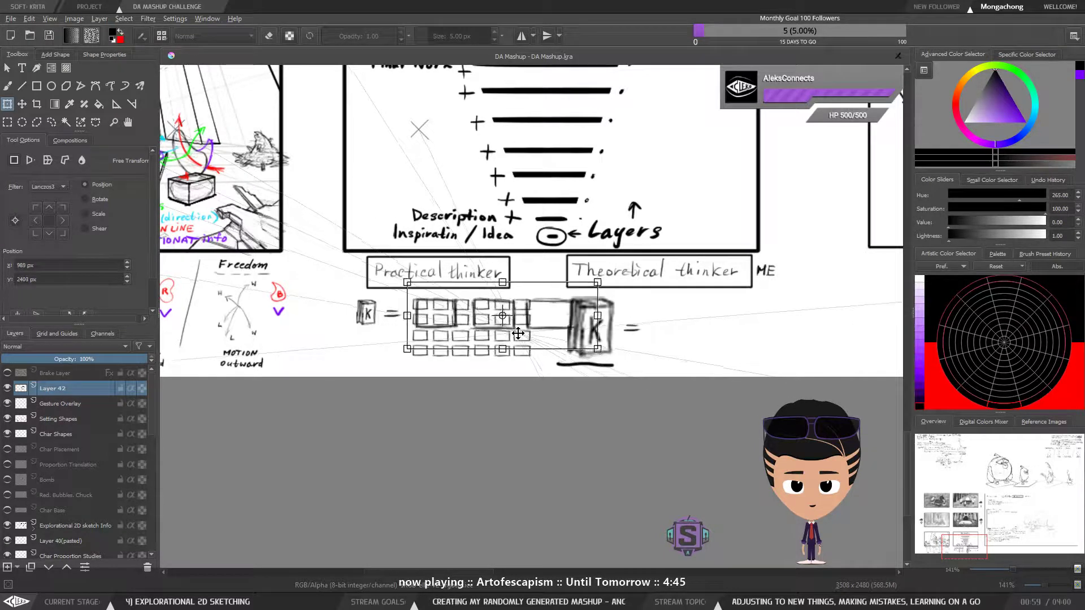
pyautogui.moveTo(513, 333); pyautogui.dragTo(513, 332)
pyautogui.moveTo(593, 348); pyautogui.dragTo(533, 334)
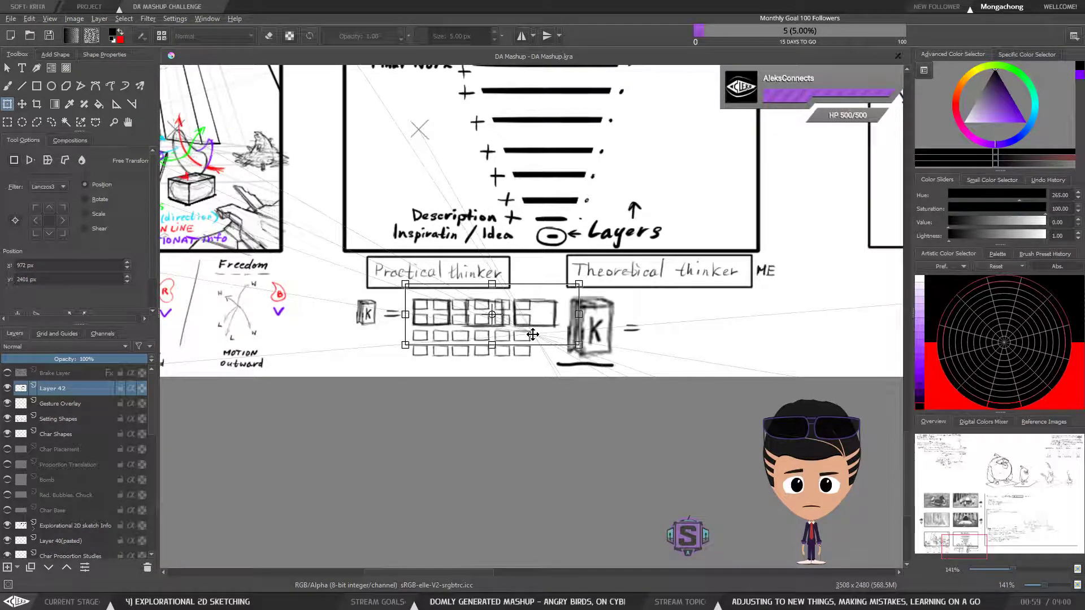
# Try moving the three "Theoretical thinker" boxes onto the "Practical thinker" grid at their original size
pyautogui.press('t')
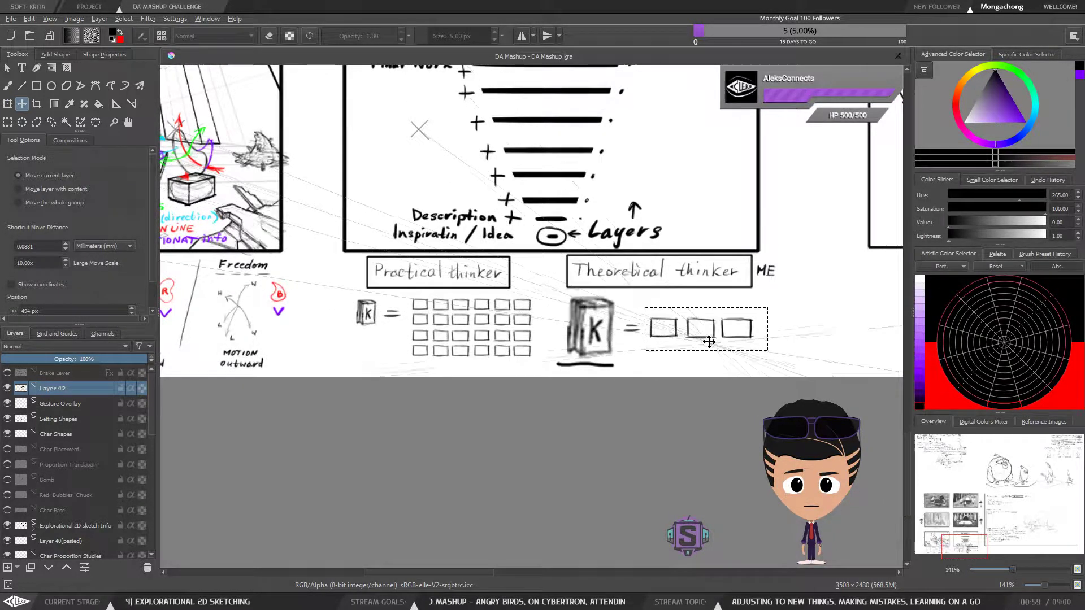
pyautogui.moveTo(479, 322); pyautogui.dragTo(475, 325)
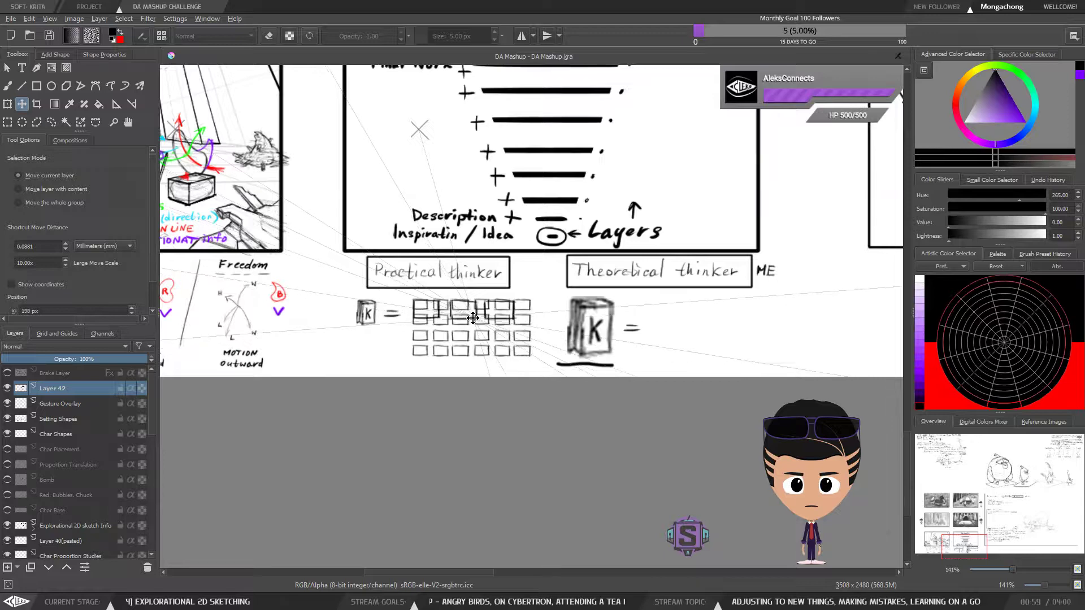
pyautogui.hotkey('ctrl', 't')
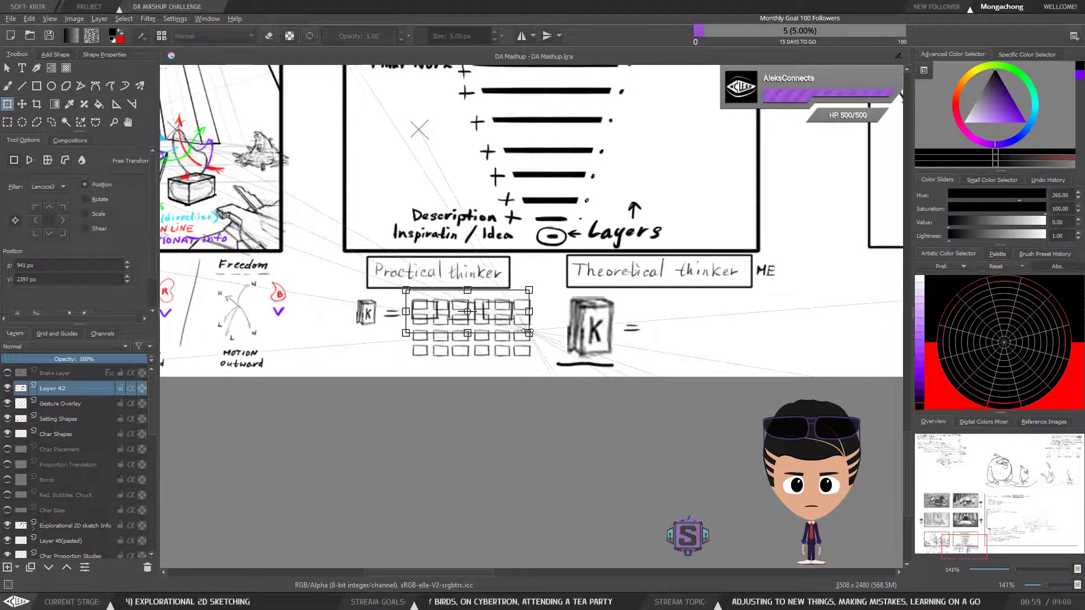
pyautogui.press('b')
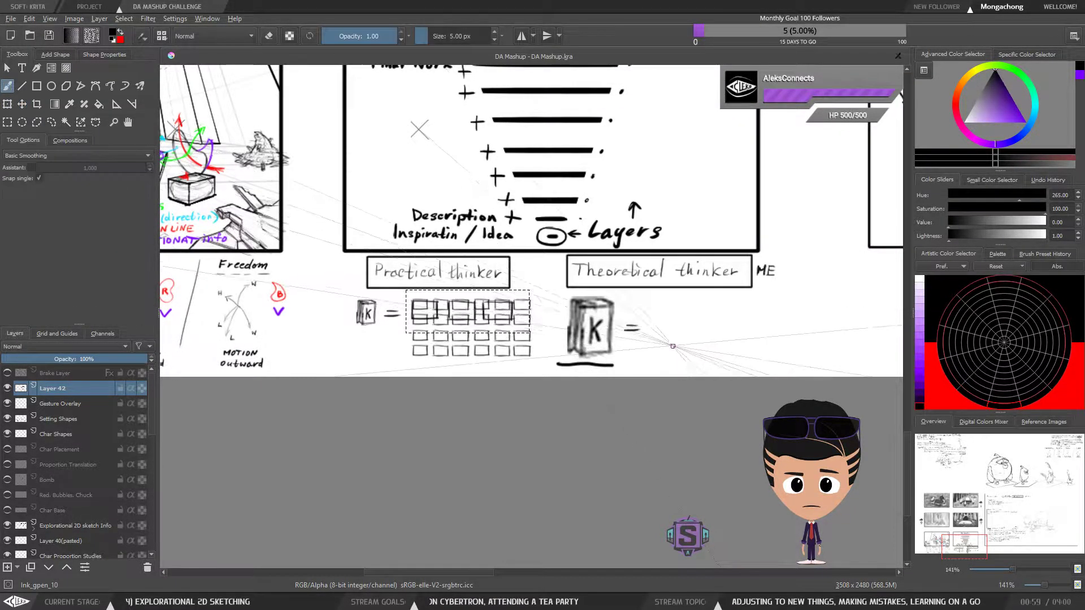
# Enlarge the three "Theoretical thinker" boxes to about 1.5 times their size beside the equals sign, and clear the selection
pyautogui.hotkey('ctrl', 't')
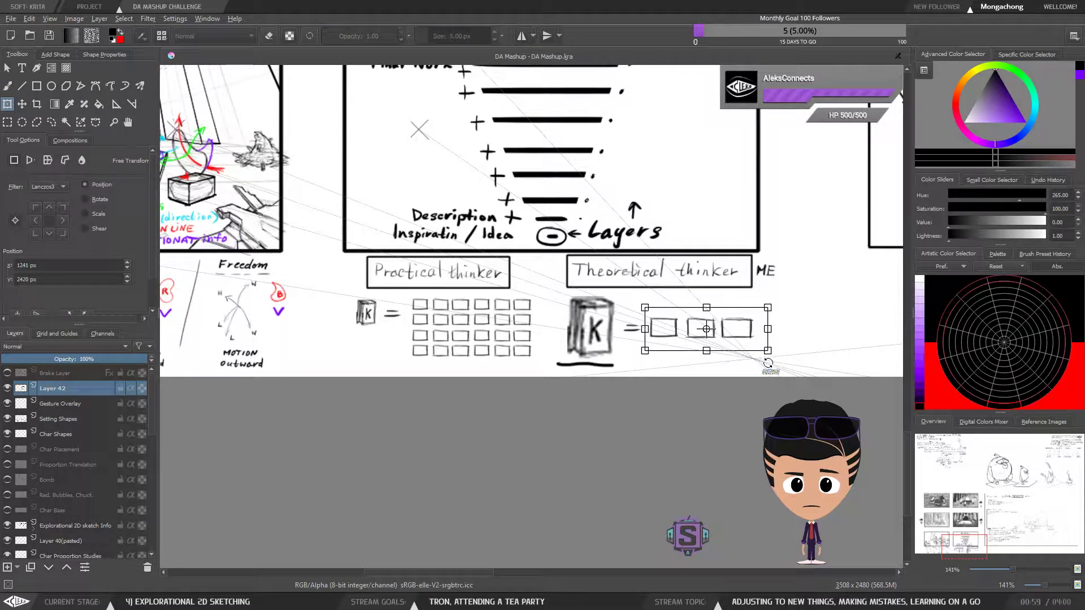
pyautogui.moveTo(506, 335); pyautogui.dragTo(622, 334)
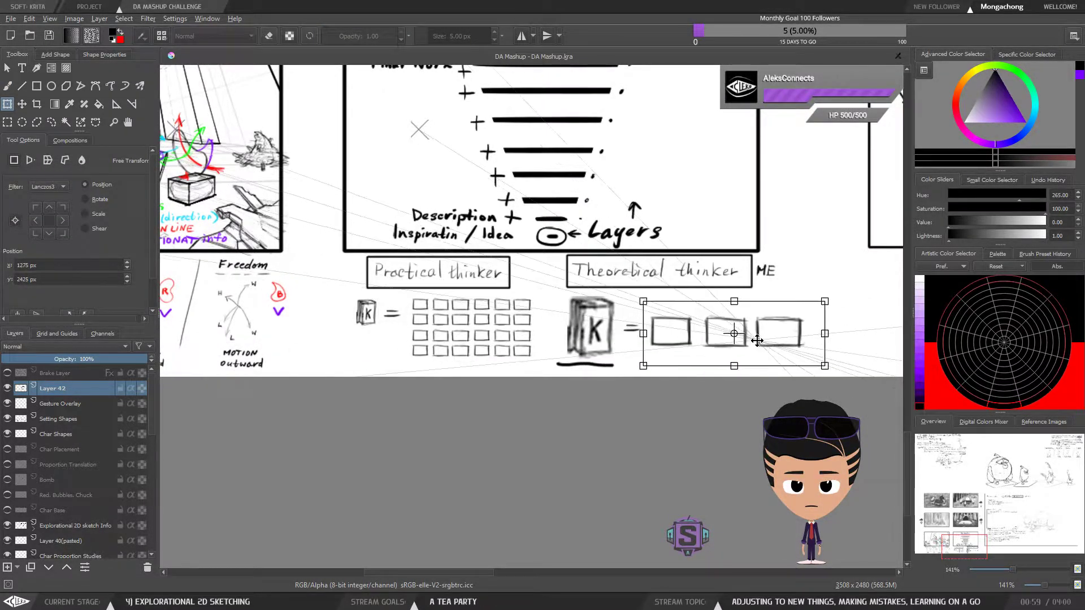
pyautogui.press('t')
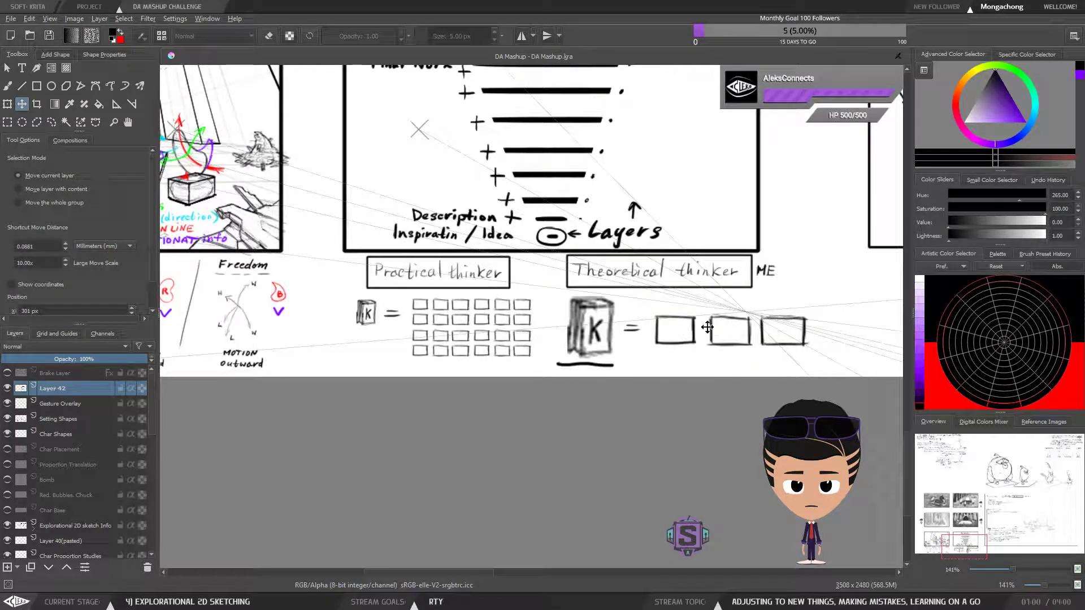
pyautogui.press('b')
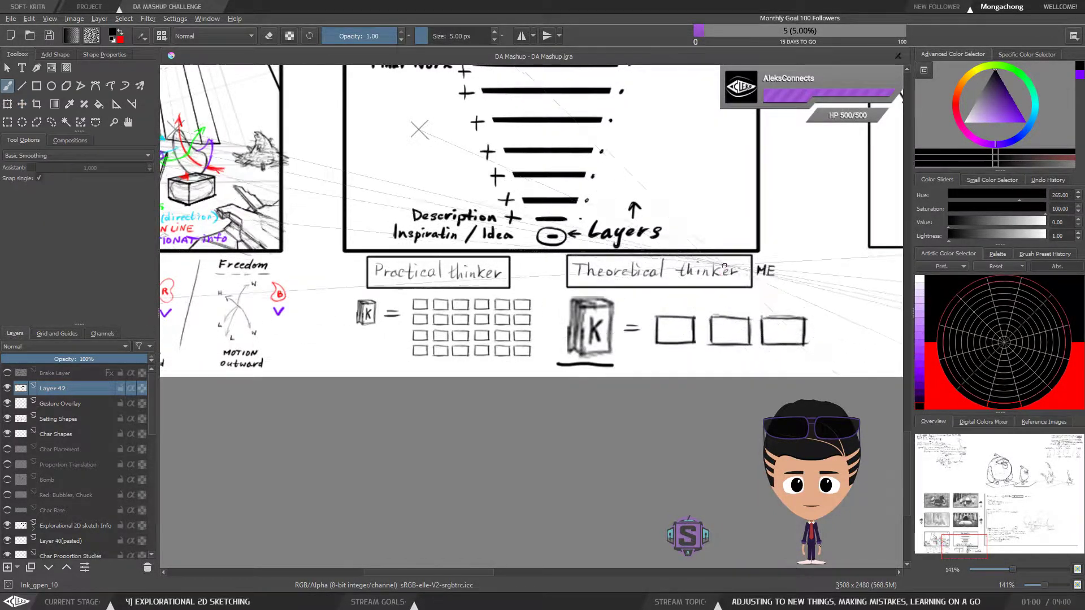
pyautogui.scroll(1, 723, 323)
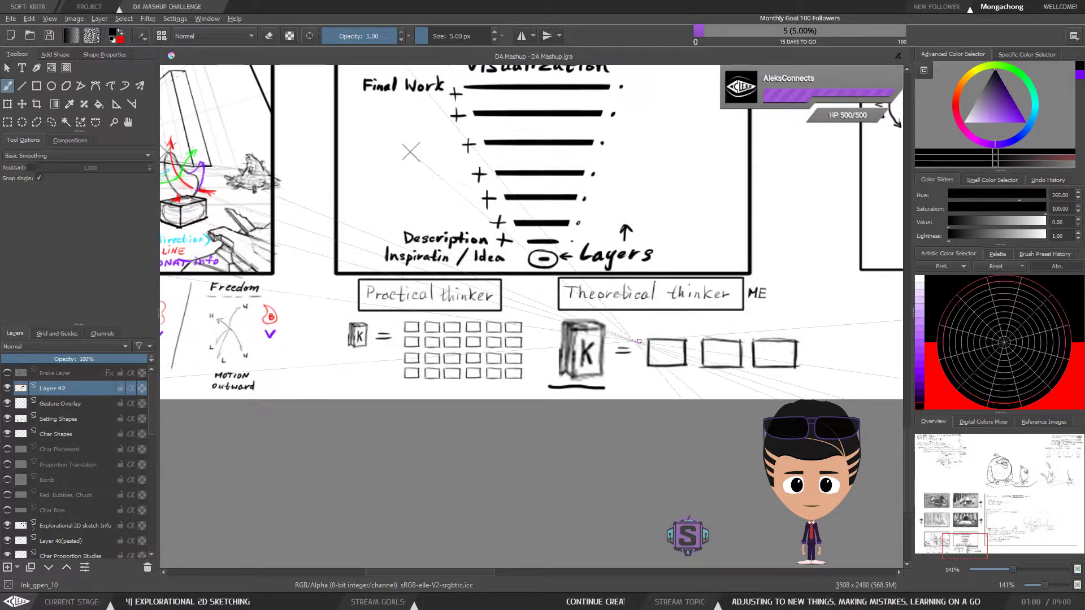
pyautogui.scroll(1, 589, 351)
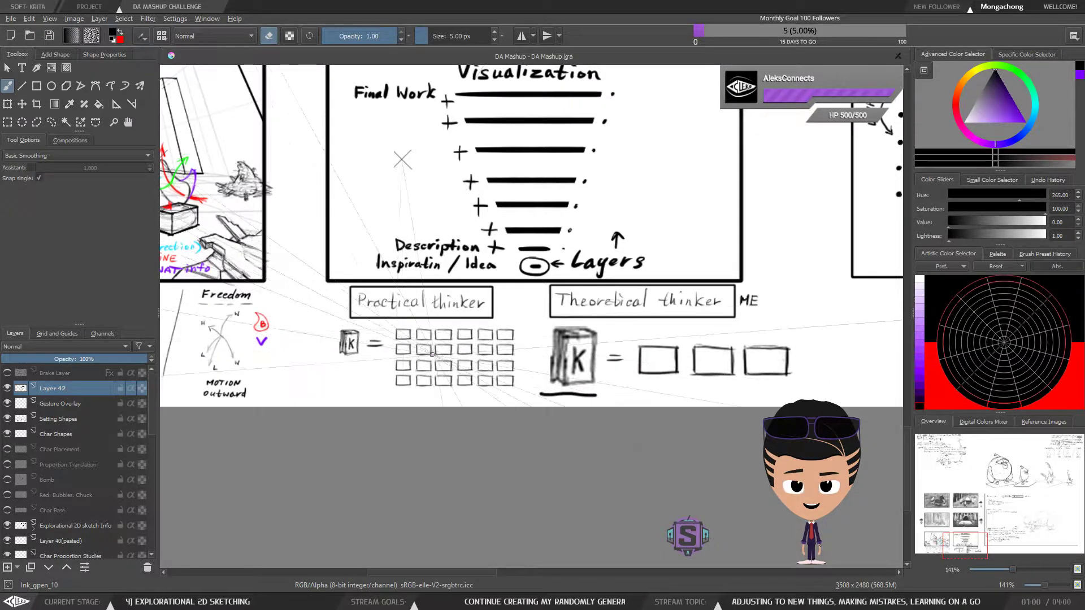
pyautogui.moveTo(446, 358); pyautogui.dragTo(470, 338)
pyautogui.hotkey('ctrl', '+')
pyautogui.hotkey('ctrl', '+')
pyautogui.hotkey('ctrl', '-')
pyautogui.hotkey('ctrl', '-')
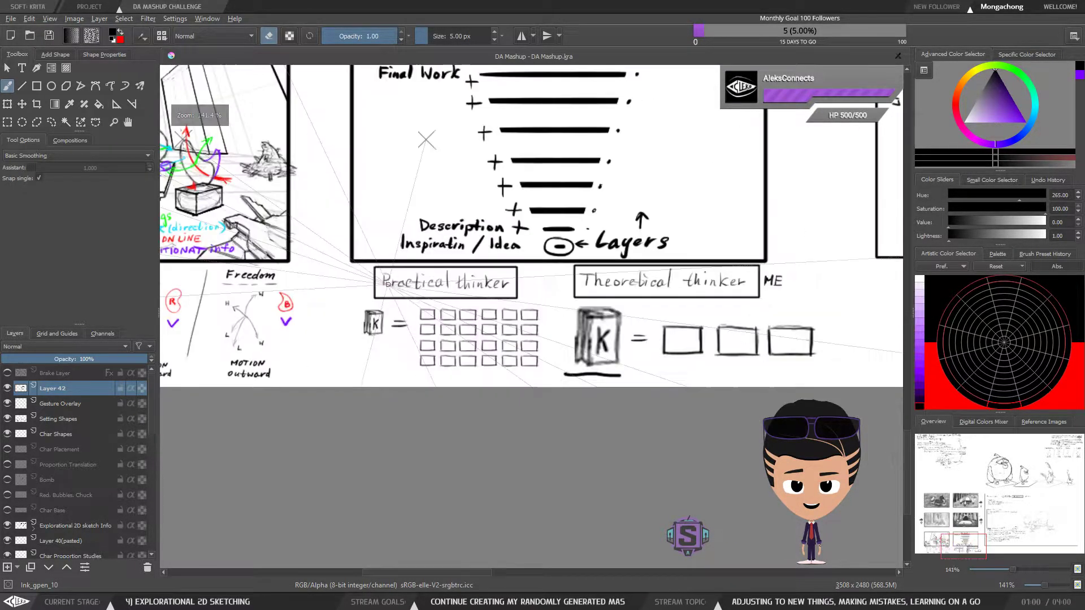
pyautogui.moveTo(392, 356); pyautogui.dragTo(418, 346)
pyautogui.hotkey('ctrl', 'r')
pyautogui.moveTo(374, 293)
pyautogui.mouseDown()
pyautogui.moveTo(413, 339)
pyautogui.moveTo(414, 312)
pyautogui.mouseUp()
pyautogui.press('t')
pyautogui.press('b')
pyautogui.hotkey('ctrl', 'shift', 'a')
# Delete the equals signs from both the "Practical thinker" and "Theoretical thinker" diagrams using freehand selections
pyautogui.press('l')
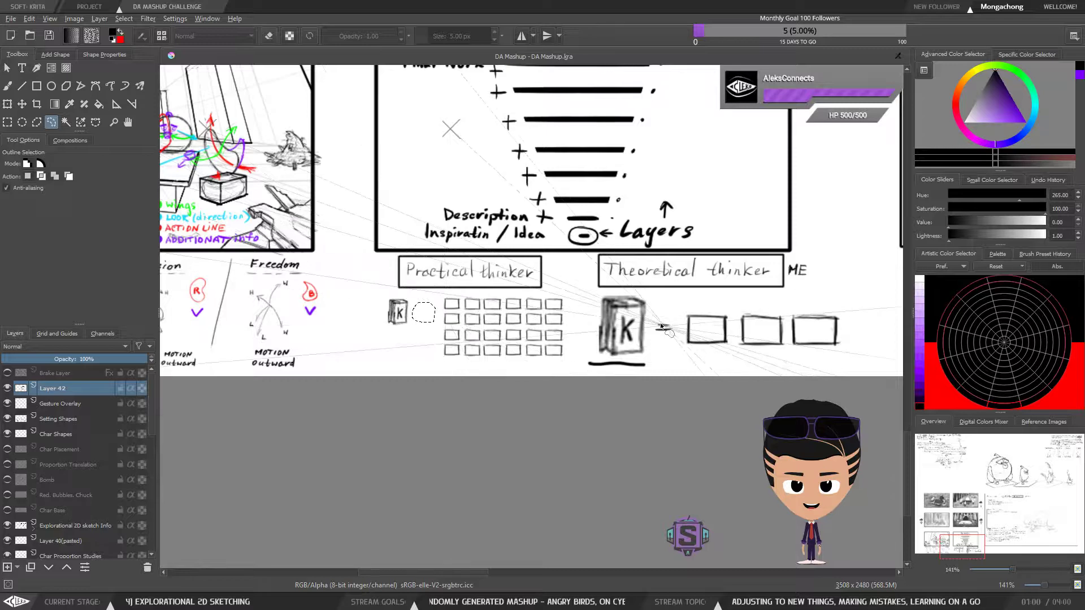
pyautogui.moveTo(672, 345); pyautogui.dragTo(670, 312)
pyautogui.press('Delete')
pyautogui.hotkey('ctrl', 'shift', 'a')
pyautogui.press('b')
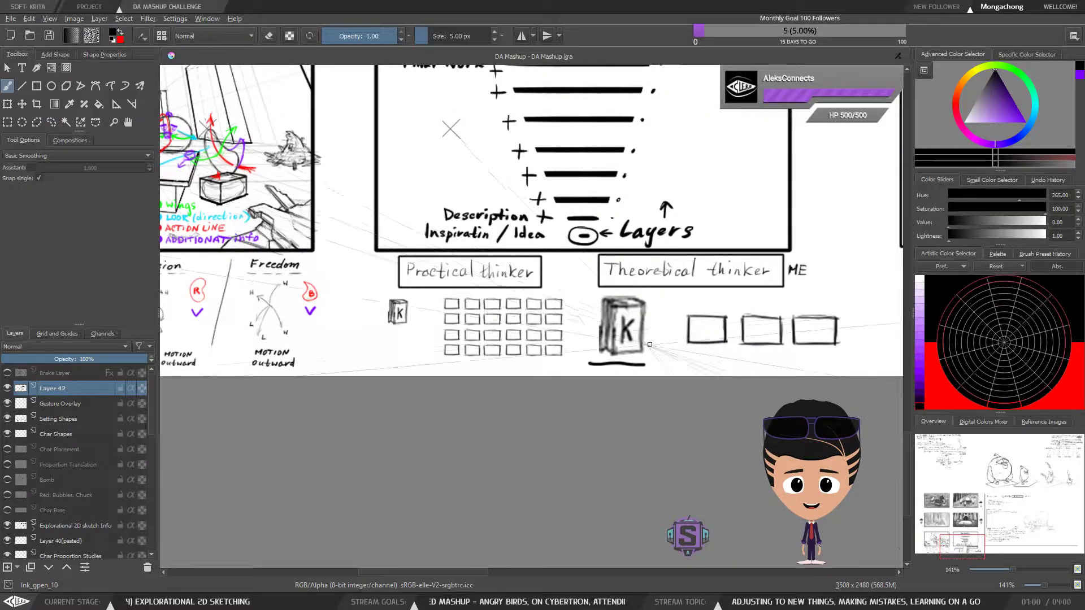
# Select the "Practical thinker" box grid and move it left, closer to the small K book
pyautogui.hotkey('ctrl', 'r')
pyautogui.moveTo(570, 368); pyautogui.dragTo(434, 291)
pyautogui.press('t')
pyautogui.moveTo(502, 332); pyautogui.dragTo(481, 335)
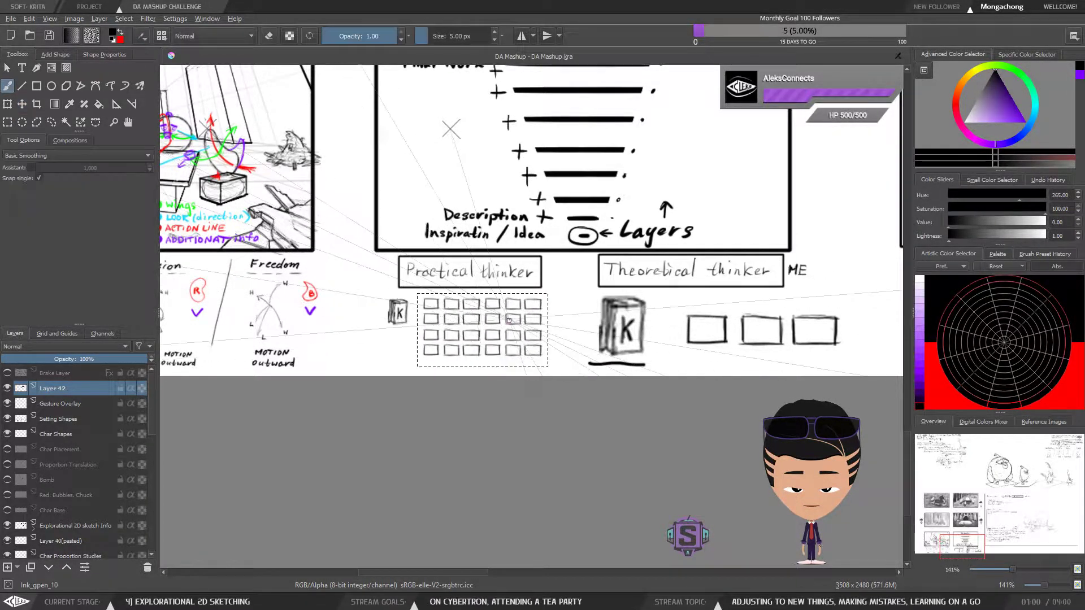
# Move the small "Practical thinker" K book slightly right and down towards the middle of the grid's height, and clear the selection
pyautogui.hotkey('ctrl', 'r')
pyautogui.moveTo(380, 294); pyautogui.dragTo(405, 331)
pyautogui.press('t')
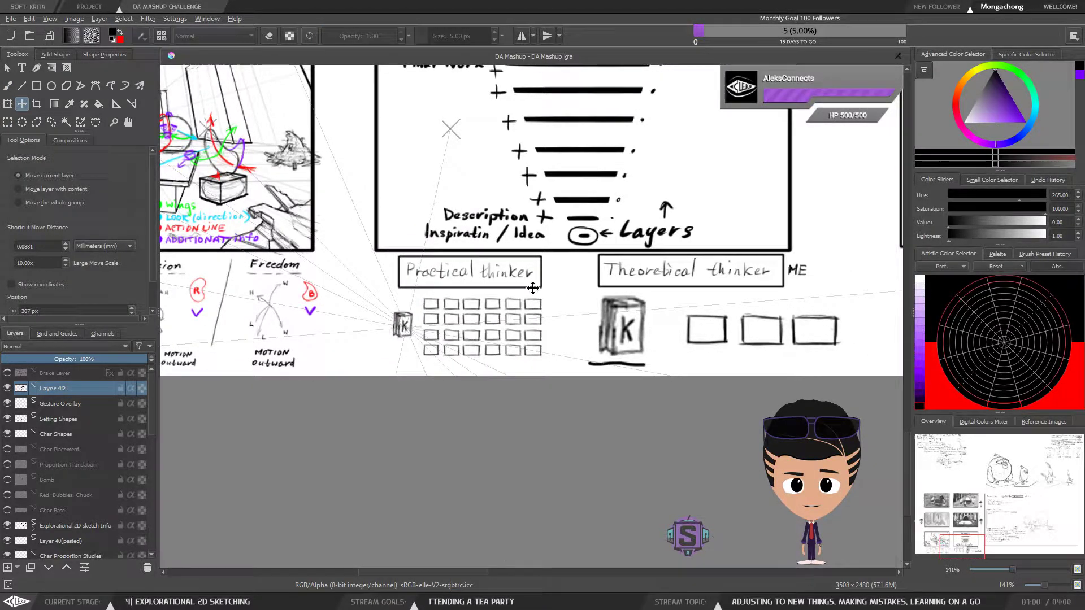
pyautogui.press('b')
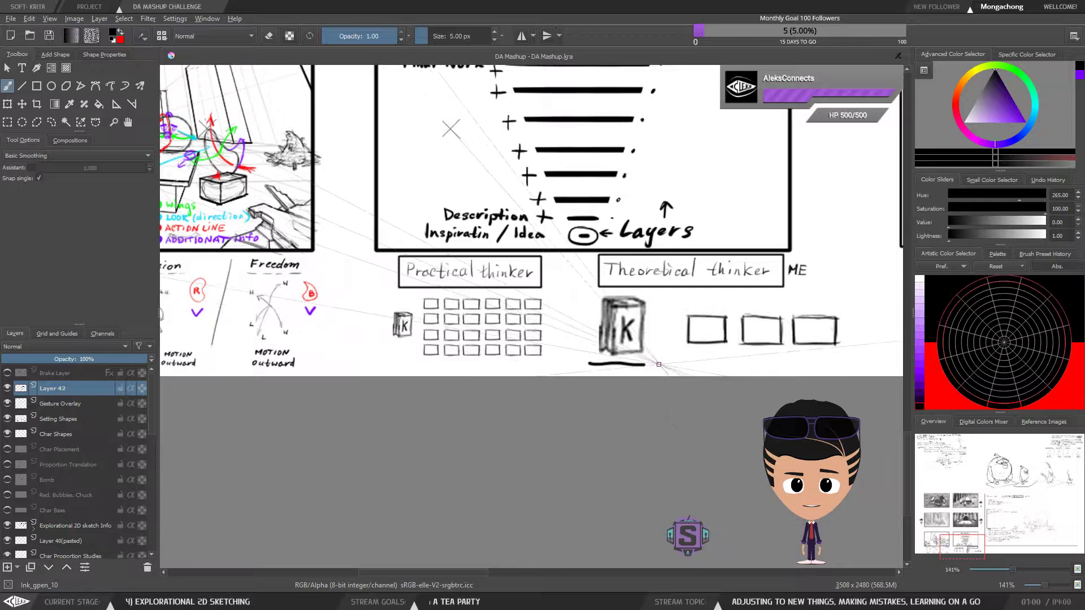
# Delete the thick underline beneath the large "Theoretical thinker" K book and clear the selection
pyautogui.press('l')
pyautogui.moveTo(664, 359)
pyautogui.mouseDown()
pyautogui.moveTo(582, 381)
pyautogui.moveTo(659, 381)
pyautogui.mouseUp()
pyautogui.press('Delete')
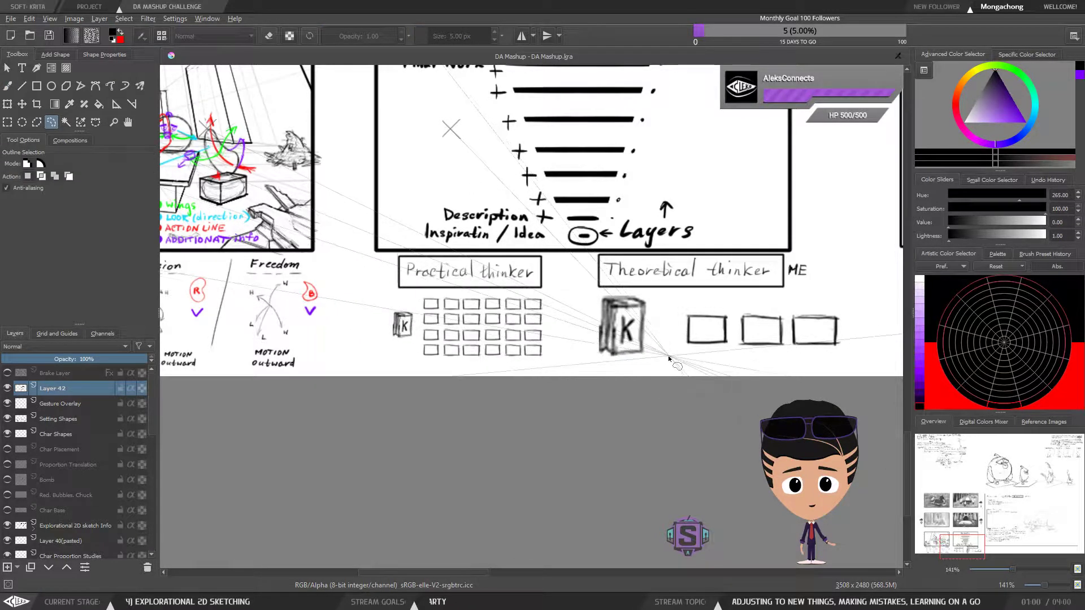
pyautogui.hotkey('ctrl', 'shift', 'a')
pyautogui.press('b')
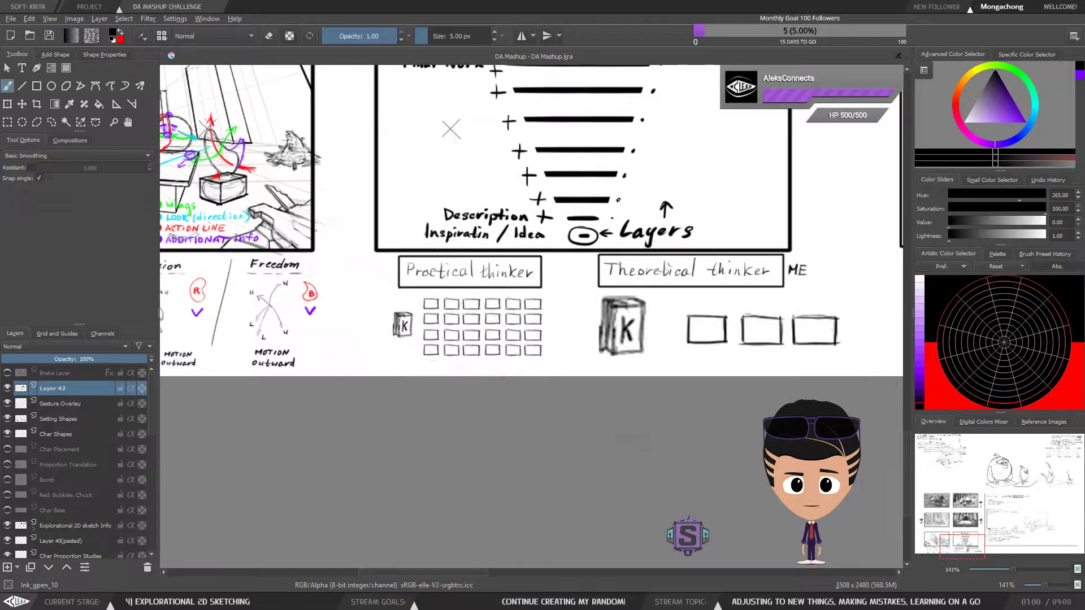
# Select the three "Theoretical thinker" boxes, move them left close to the large K book, and clear the selection
pyautogui.press('l')
pyautogui.moveTo(849, 303)
pyautogui.mouseDown()
pyautogui.moveTo(791, 298)
pyautogui.moveTo(681, 300)
pyautogui.moveTo(676, 354)
pyautogui.moveTo(850, 368)
pyautogui.moveTo(722, 334)
pyautogui.moveTo(686, 352)
pyautogui.mouseUp()
pyautogui.press('t')
pyautogui.press('b')
pyautogui.hotkey('ctrl', 'shift', 'a')
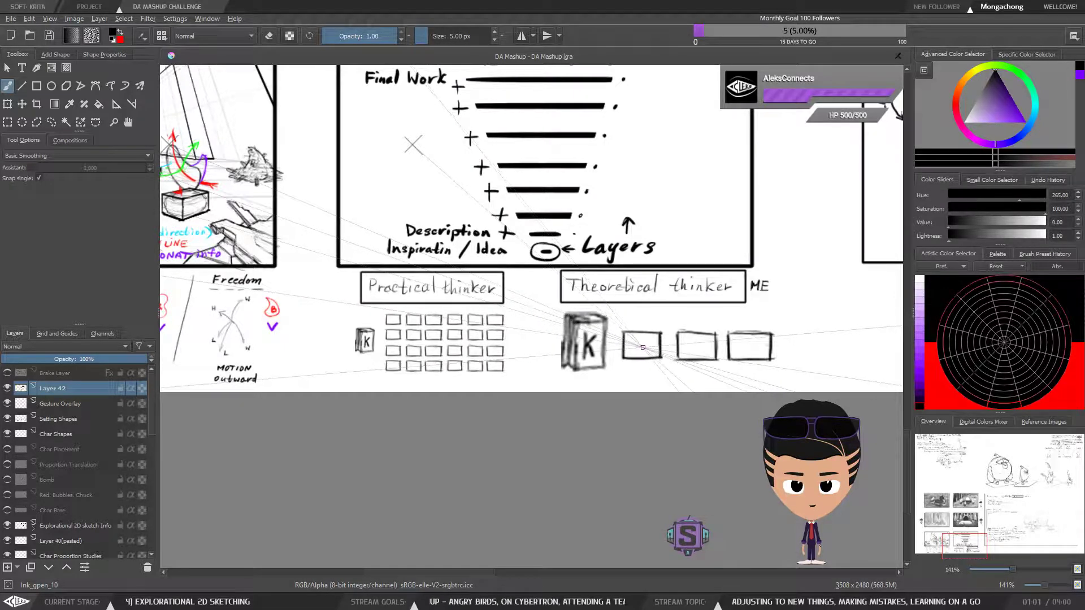
# Draw three curved arrows above the "Theoretical thinker" boxes, leading from the K book to each box in turn
pyautogui.moveTo(623, 365); pyautogui.dragTo(640, 369)
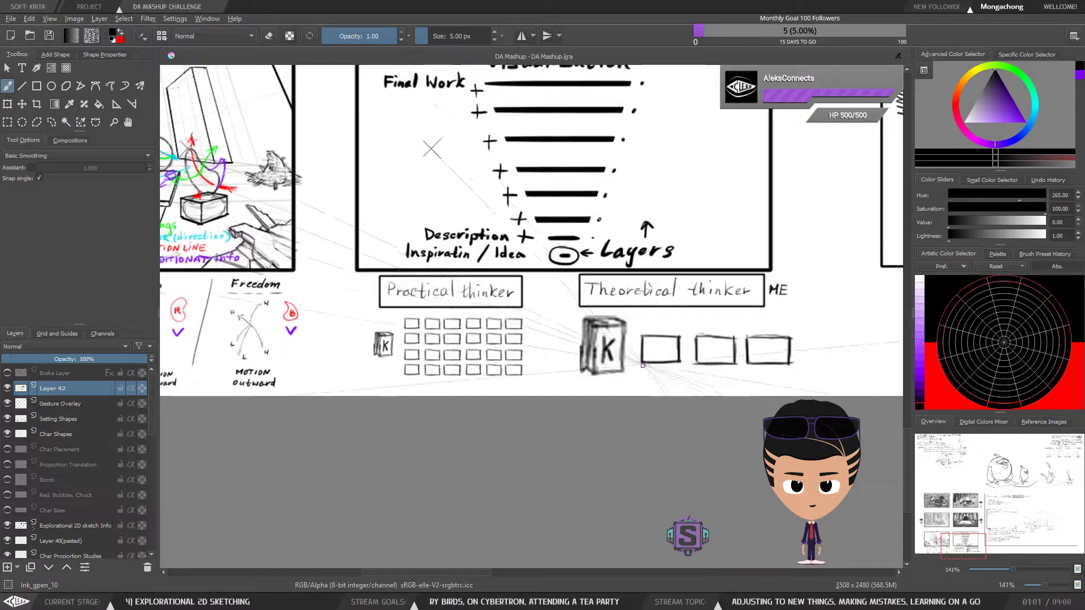
pyautogui.moveTo(631, 320)
pyautogui.mouseDown()
pyautogui.moveTo(659, 328)
pyautogui.moveTo(780, 321)
pyautogui.mouseUp()
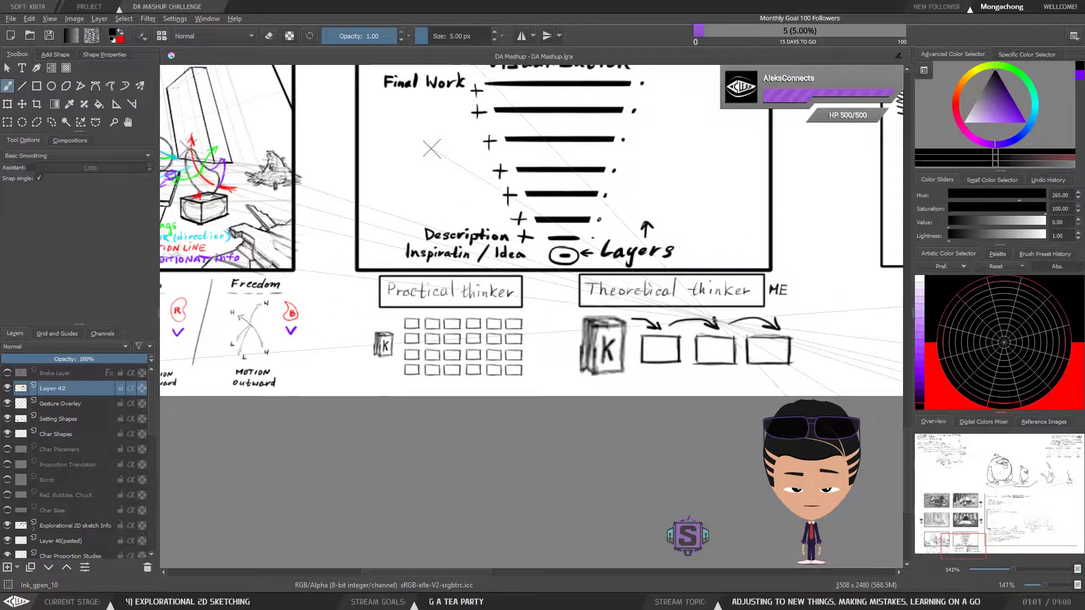
# Enlarge the second "Theoretical thinker" box slightly and the third one to about 1.4 times its size, so the boxes grow progressively
pyautogui.moveTo(698, 365); pyautogui.dragTo(655, 337)
pyautogui.moveTo(750, 348); pyautogui.dragTo(519, 310)
pyautogui.hotkey('ctrl', 'r')
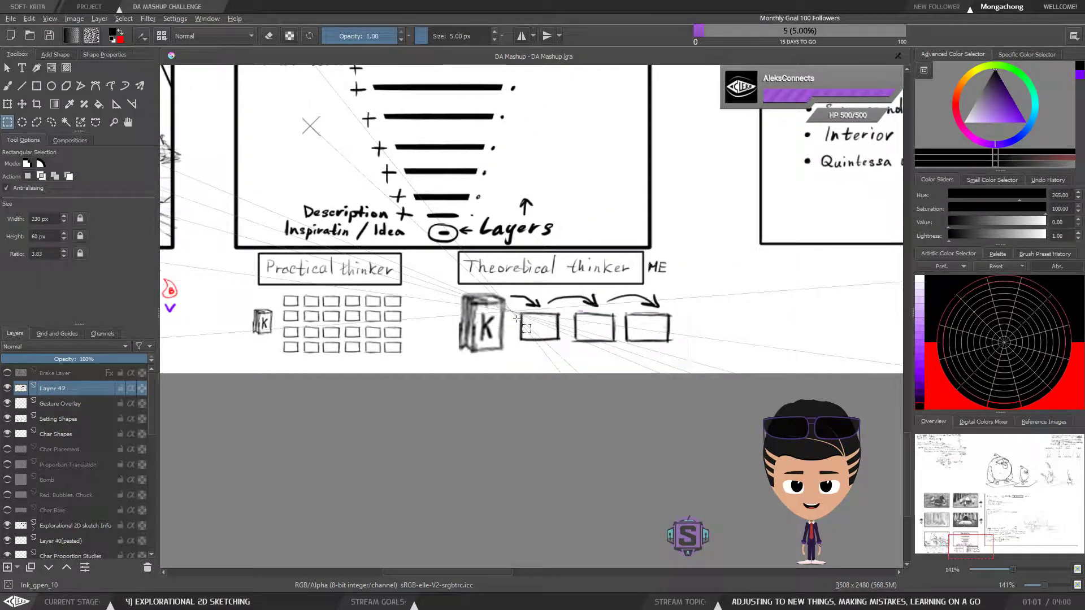
pyautogui.moveTo(512, 309); pyautogui.dragTo(514, 310)
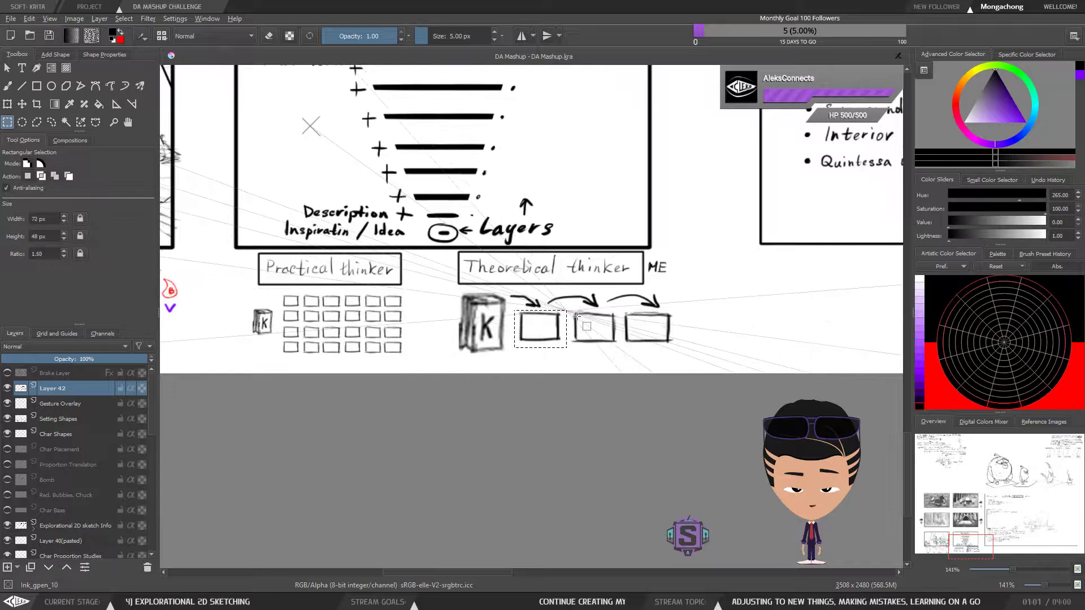
pyautogui.hotkey('ctrl', 't')
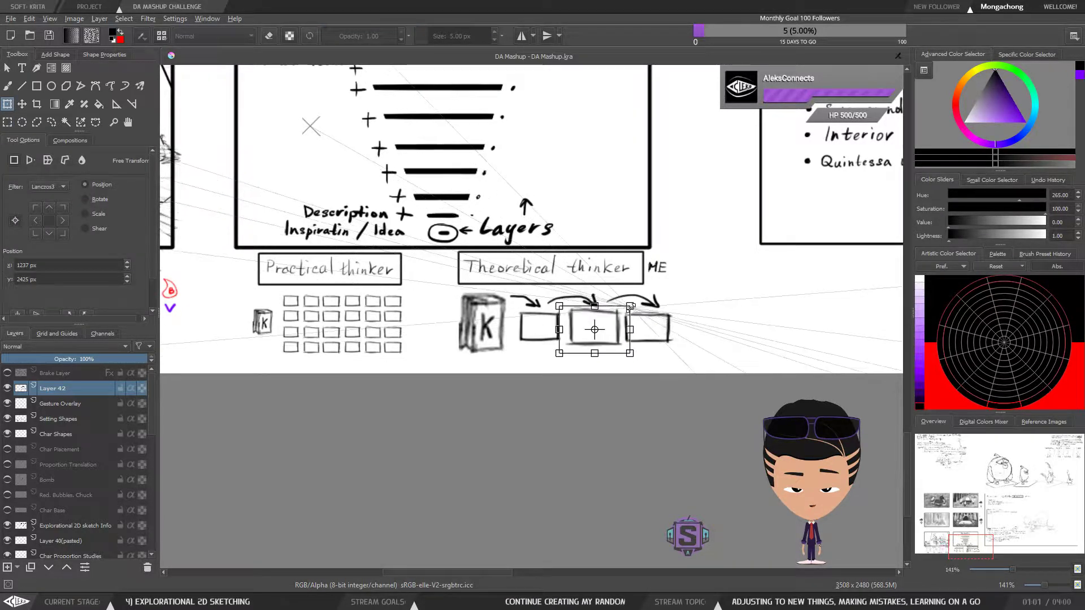
pyautogui.press('b')
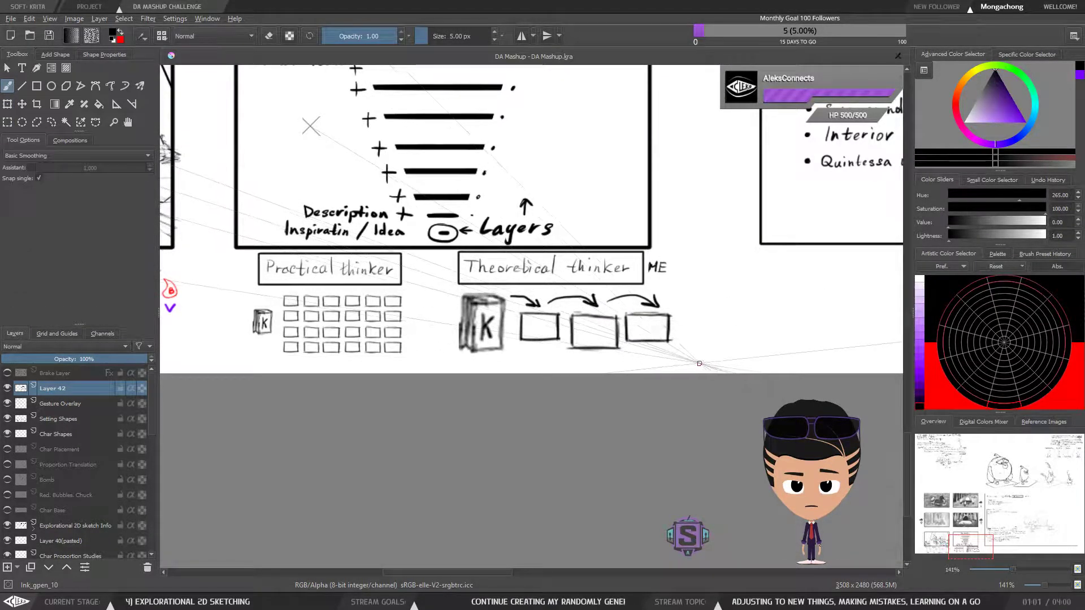
pyautogui.hotkey('ctrl', 't')
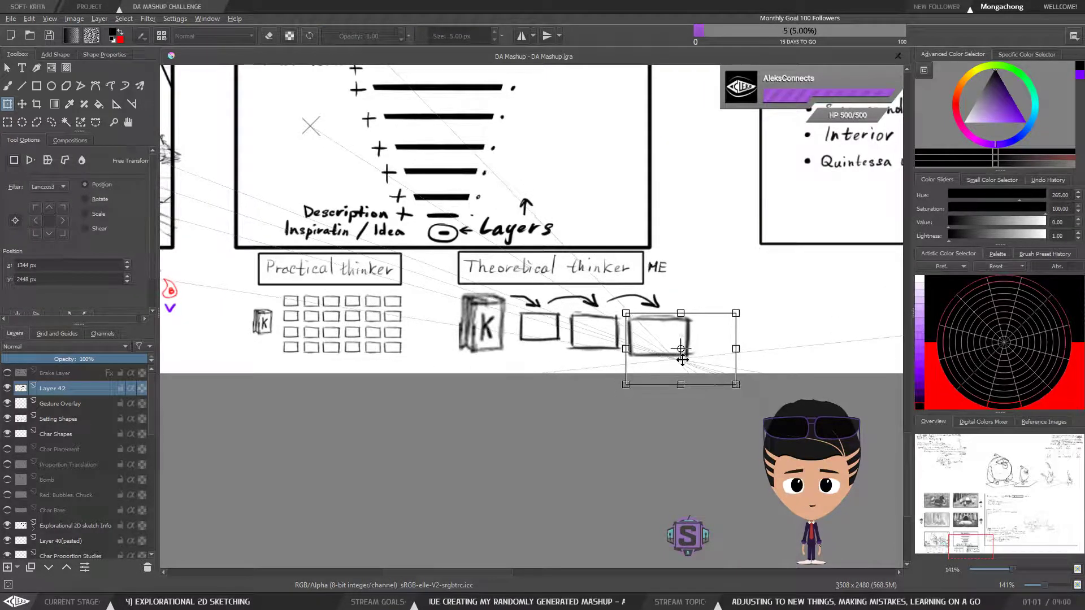
pyautogui.press('b')
# Scale the "Practical thinker" box grid down to about 80 percent, center it closer beneath its heading, and clear the selection
pyautogui.moveTo(616, 358); pyautogui.dragTo(643, 360)
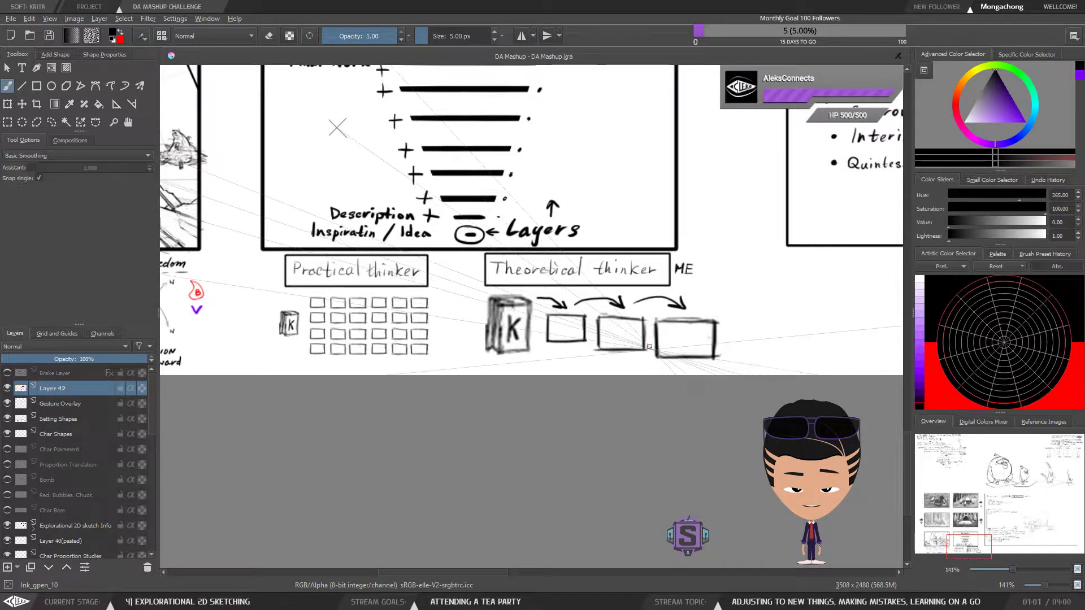
pyautogui.moveTo(379, 324); pyautogui.dragTo(533, 312)
pyautogui.scroll(2, 534, 313)
pyautogui.moveTo(596, 362); pyautogui.dragTo(592, 370)
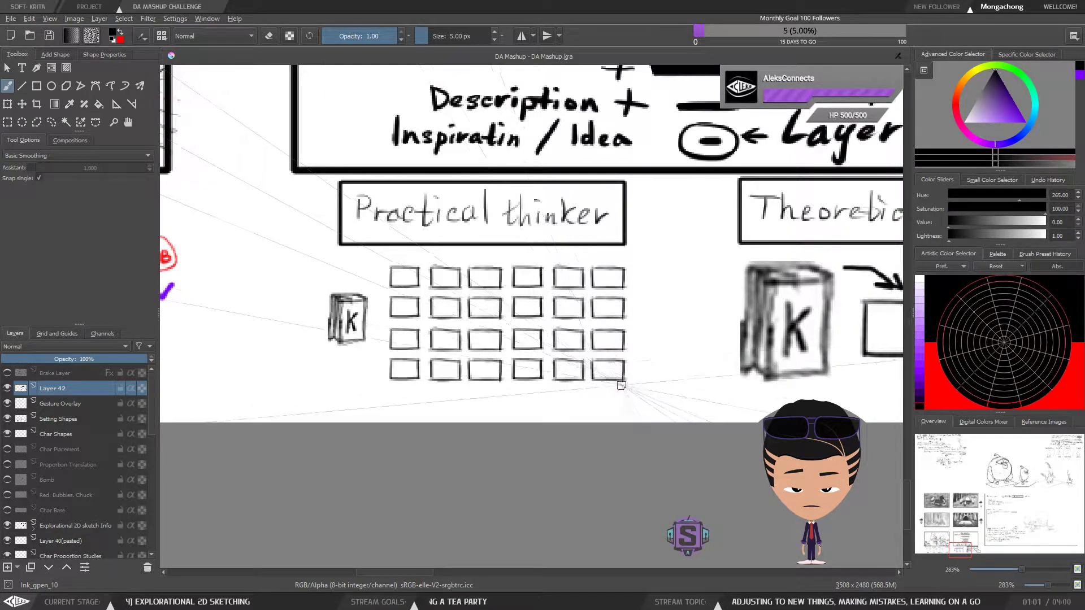
pyautogui.hotkey('ctrl', 'r')
pyautogui.moveTo(639, 397); pyautogui.dragTo(380, 261)
pyautogui.hotkey('ctrl', 't')
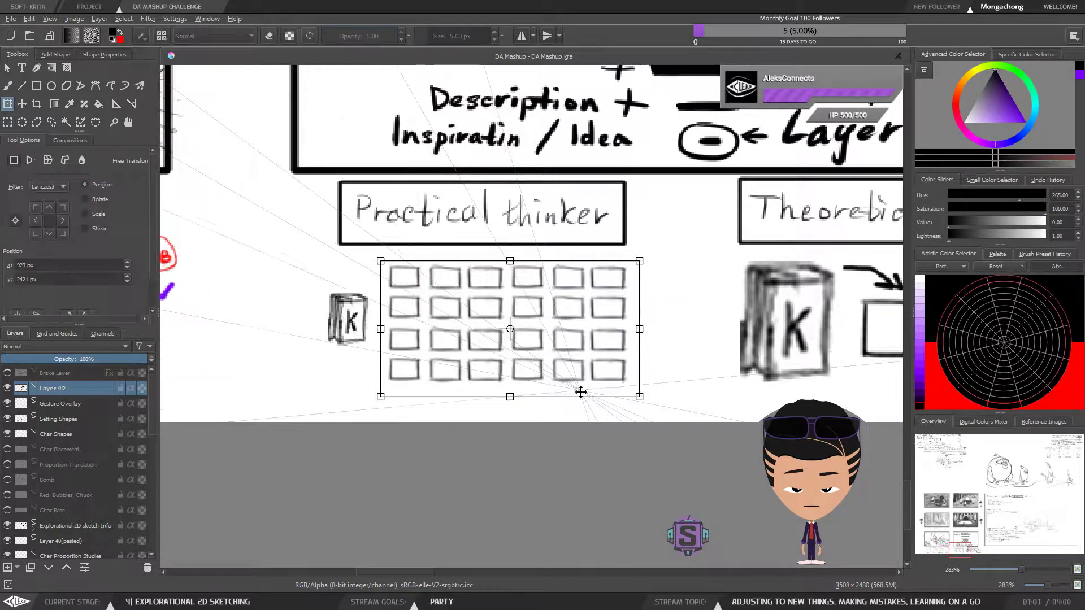
pyautogui.moveTo(640, 397); pyautogui.dragTo(612, 382)
pyautogui.moveTo(542, 343); pyautogui.dragTo(537, 325)
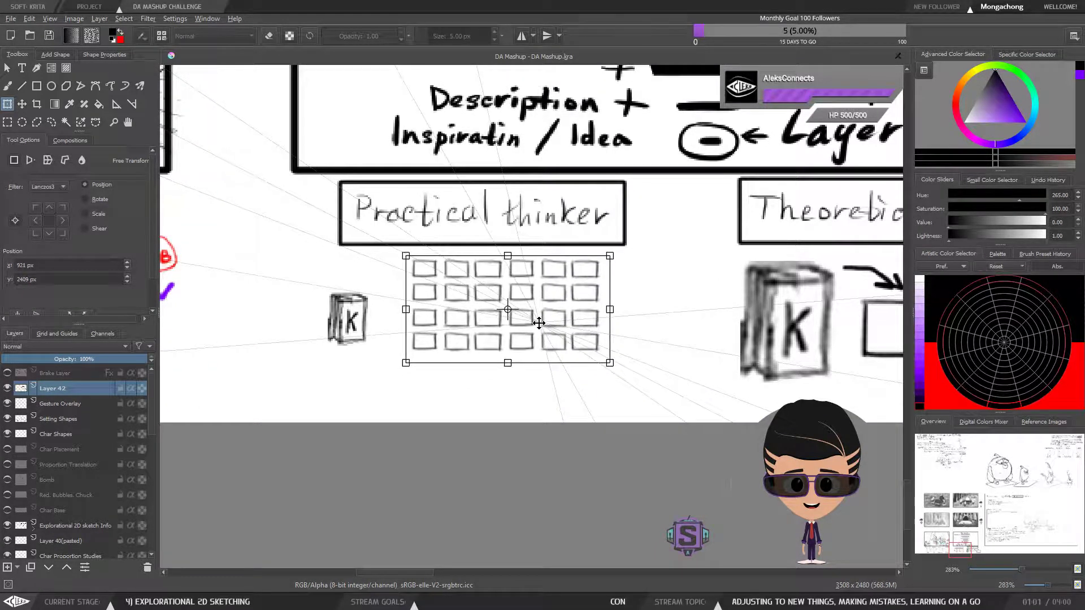
pyautogui.press('b')
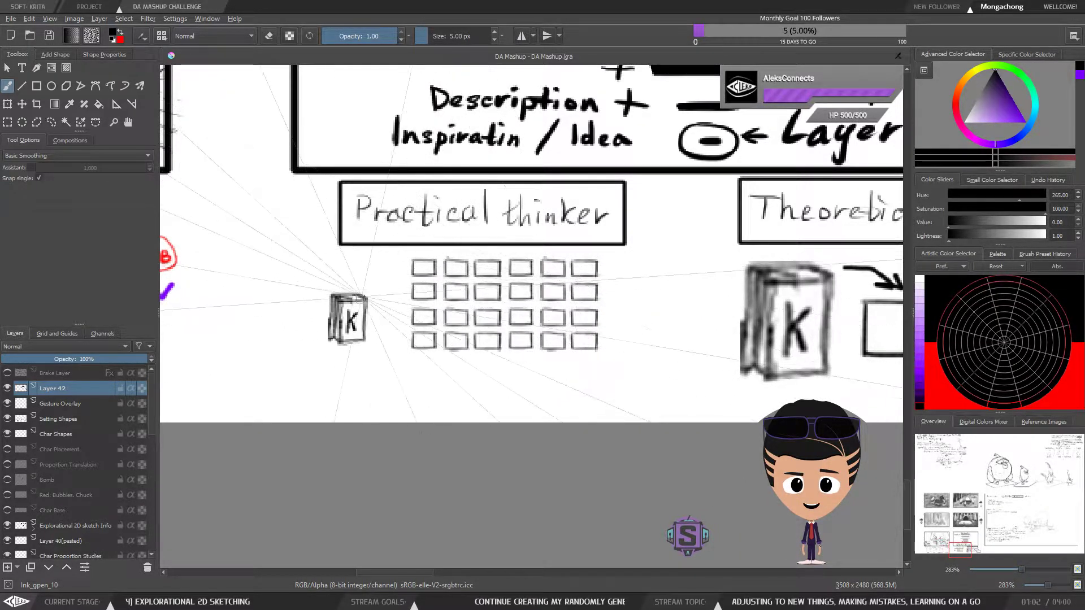
# Draw a small question mark beneath the small K book of the "Practical thinker" diagram
pyautogui.hotkey('ctrl', '-')
pyautogui.hotkey('ctrl', '-')
pyautogui.hotkey('ctrl', '+')
pyautogui.hotkey('ctrl', '+')
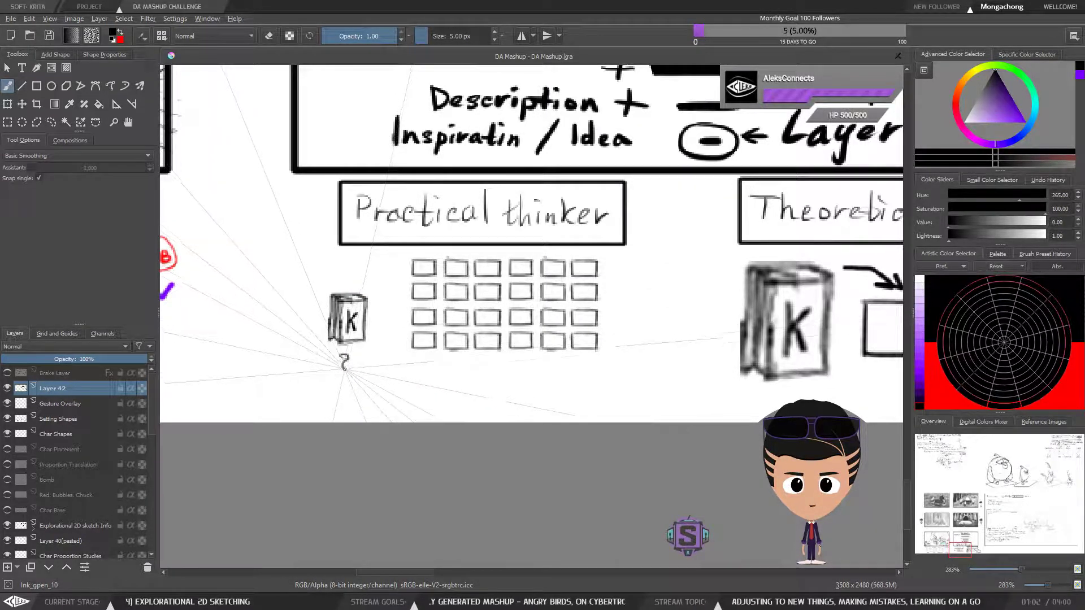
pyautogui.click(344, 375)
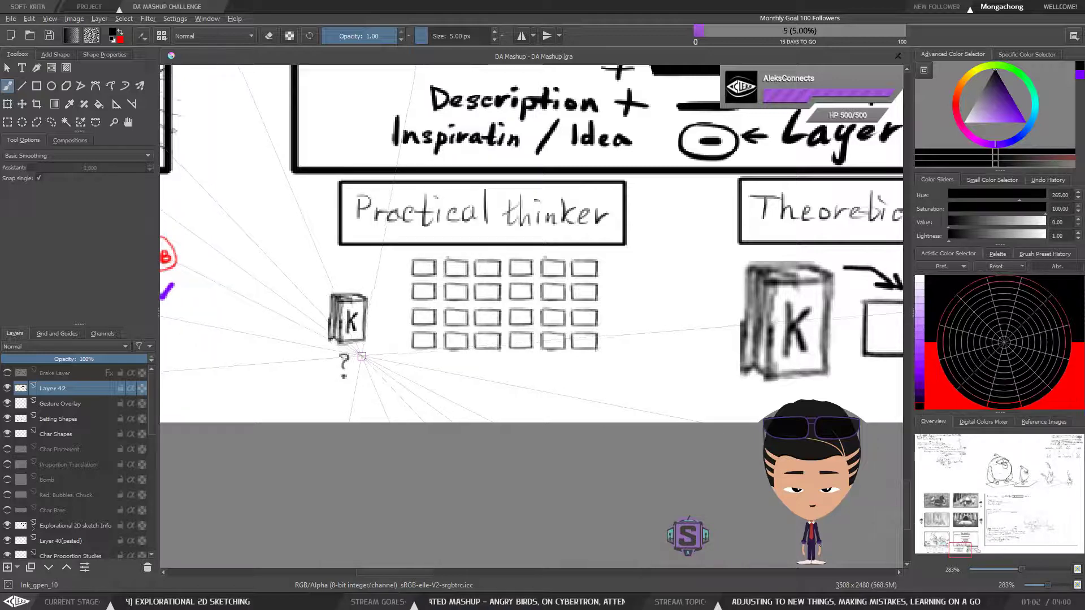
# Draw a bold exclamation mark on the left side of the large "Theoretical thinker" K book
pyautogui.moveTo(729, 364); pyautogui.dragTo(586, 371)
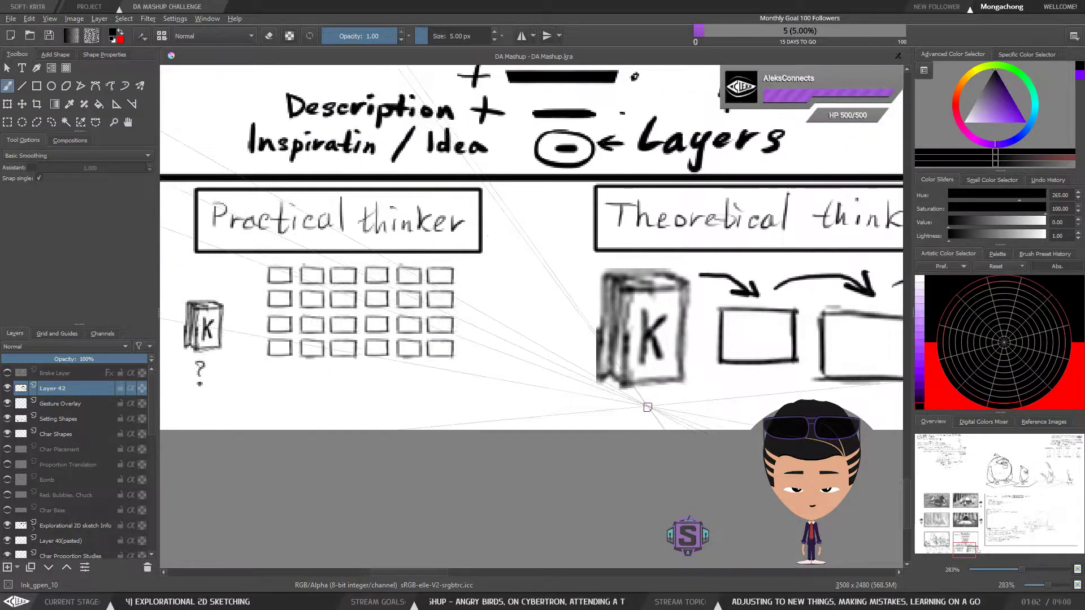
pyautogui.moveTo(571, 301); pyautogui.dragTo(571, 329)
pyautogui.click(569, 348)
pyautogui.moveTo(555, 370); pyautogui.dragTo(573, 393)
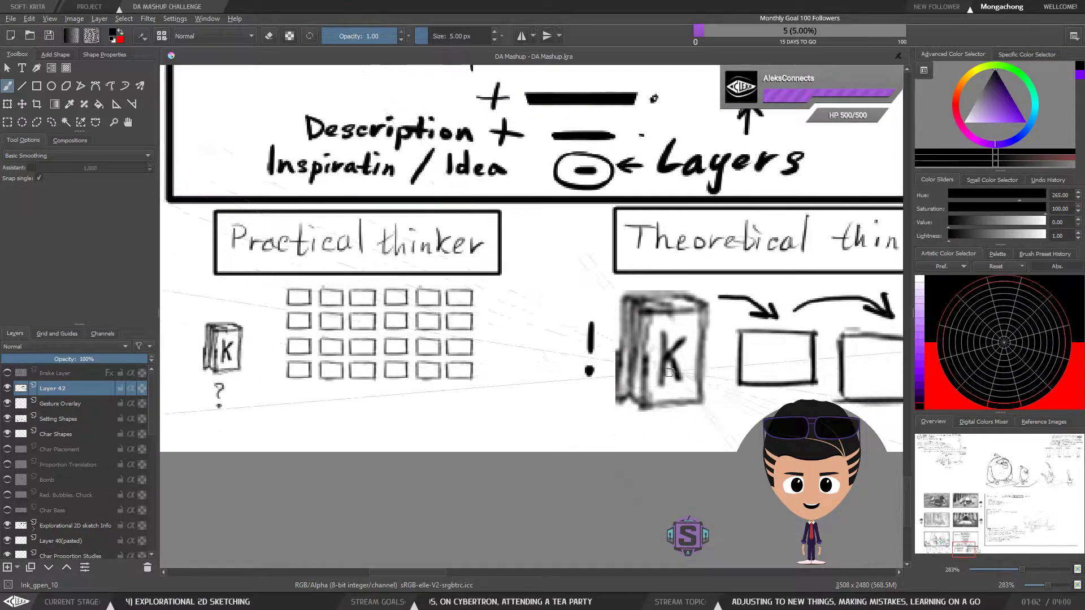
pyautogui.press('e')
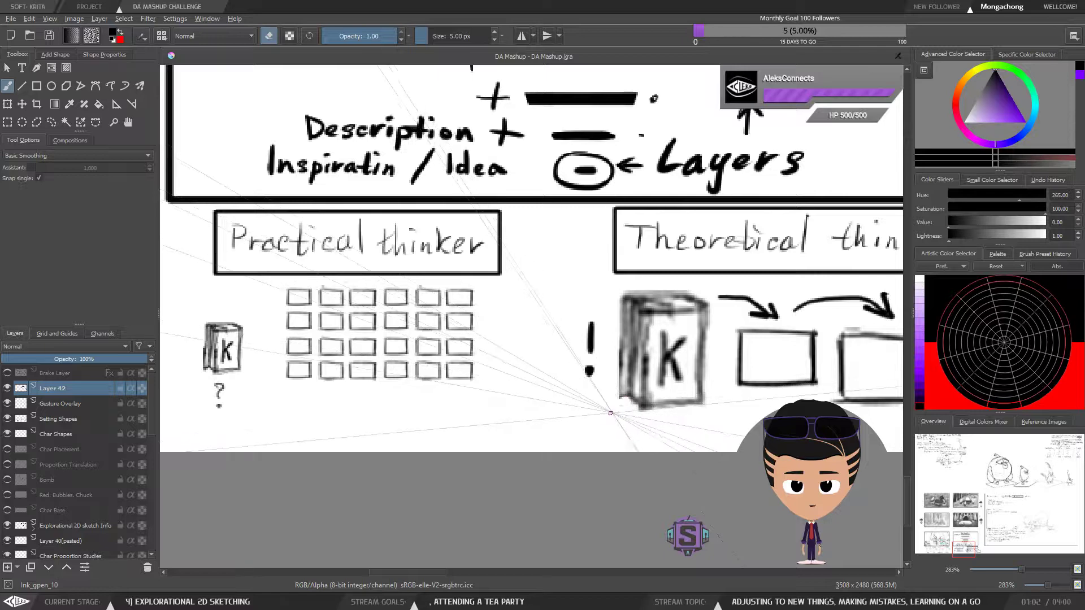
pyautogui.moveTo(436, 412); pyautogui.dragTo(599, 410)
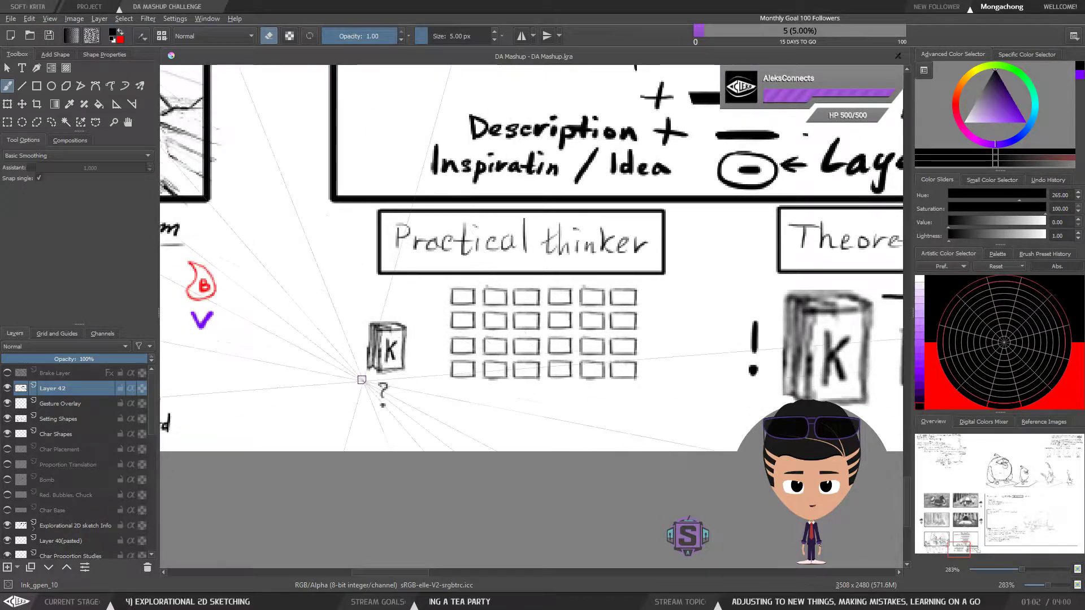
# Return to the normal brush and save the document
pyautogui.hotkey('ctrl', 'r')
pyautogui.press('b')
pyautogui.press('-')
pyautogui.press('-')
pyautogui.press('+')
pyautogui.press('+')
pyautogui.press('-')
pyautogui.press('-')
pyautogui.moveTo(501, 363); pyautogui.dragTo(388, 464)
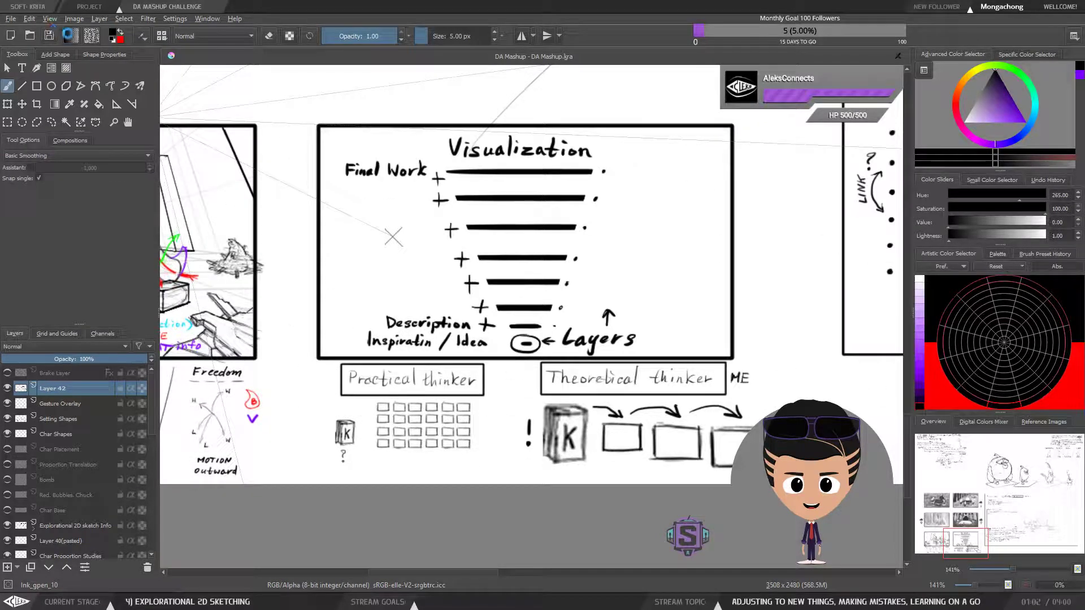
pyautogui.hotkey('ctrl', 's')
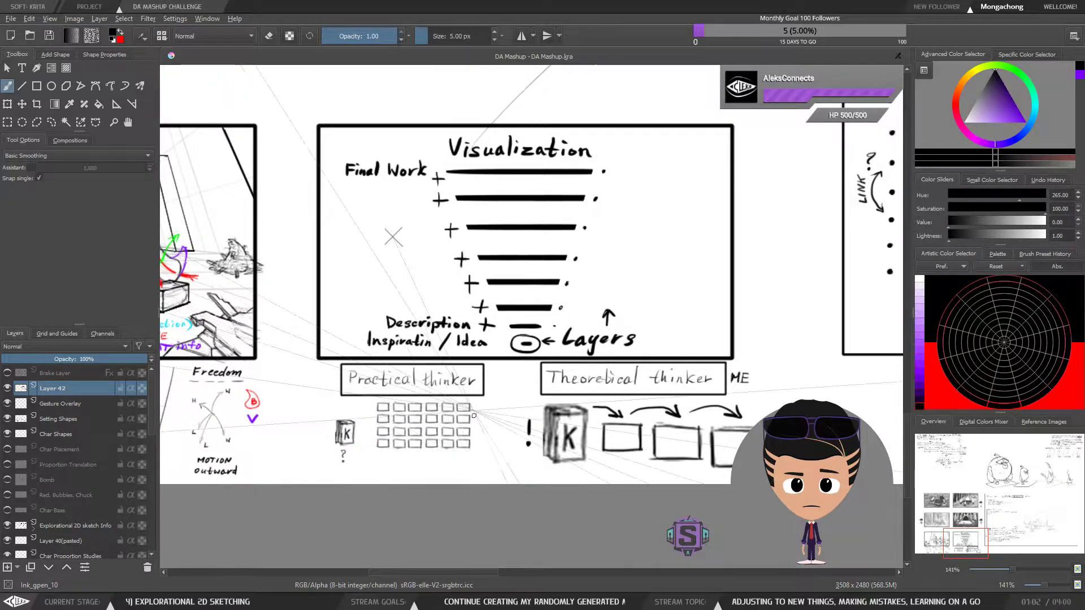
pyautogui.scroll(2, 497, 396)
pyautogui.hotkey('ctrl', 'r')
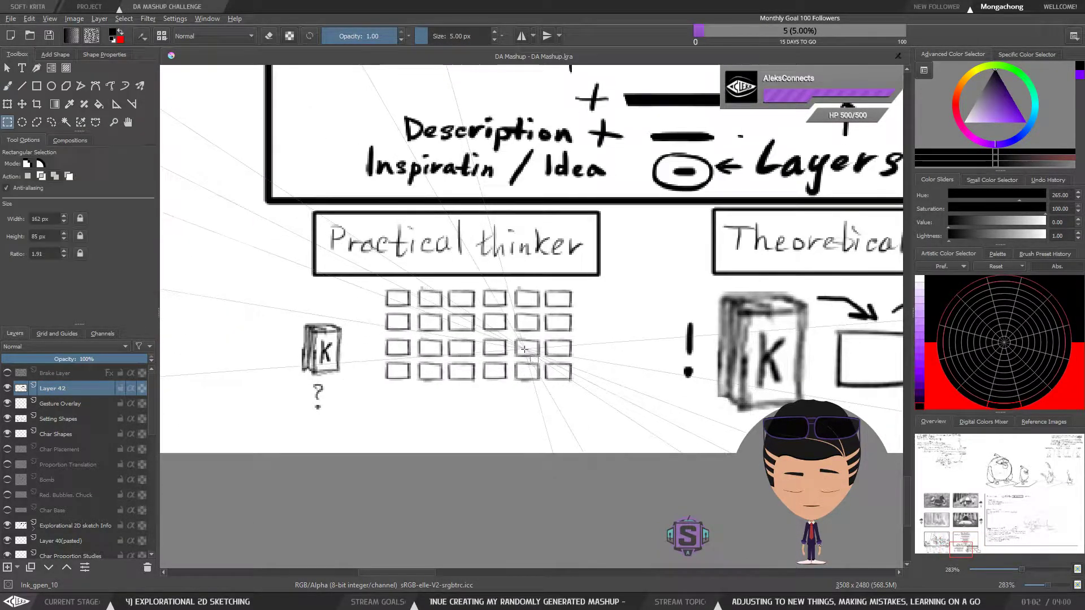
pyautogui.moveTo(581, 390); pyautogui.dragTo(479, 283)
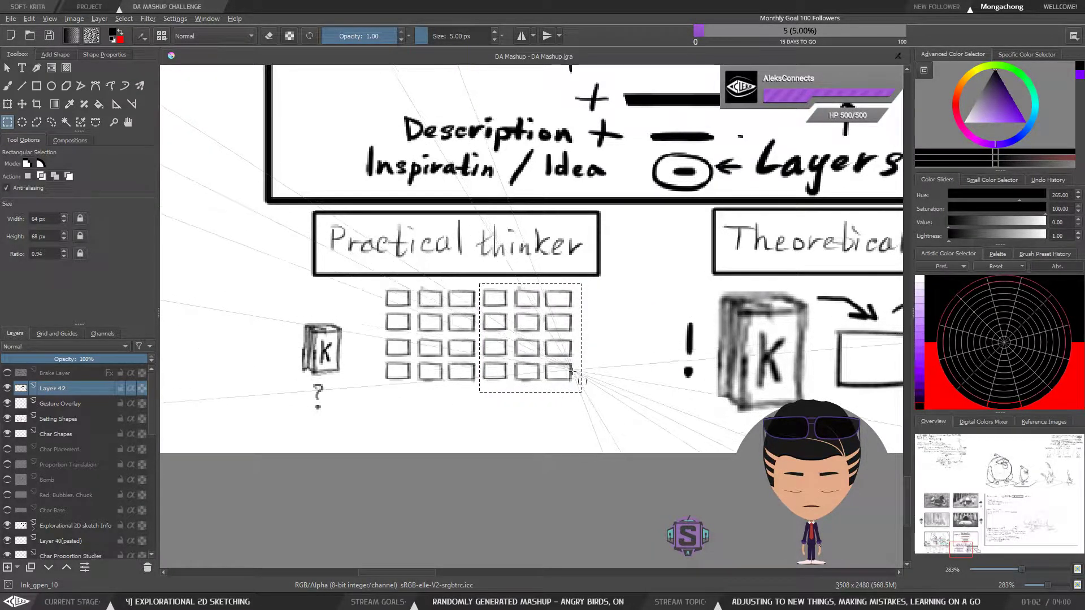
pyautogui.hotkey('ctrl', 'shift', 'a')
pyautogui.press('b')
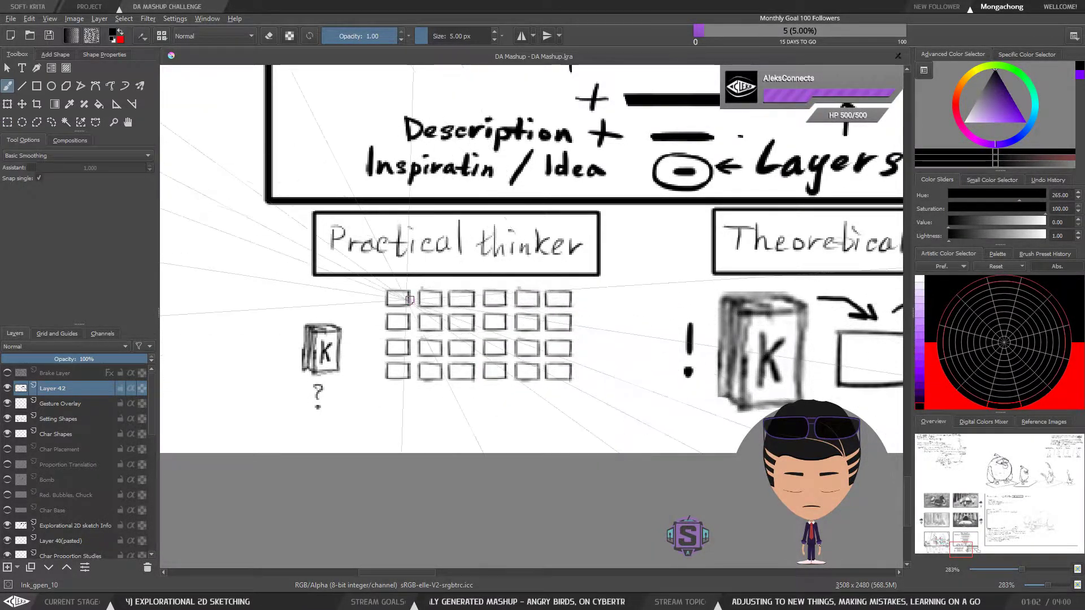
# Duplicate the "Practical thinker" box grid, place the copy directly beneath the original to continue its columns, and clear the selection
pyautogui.hotkey('ctrl', 'r')
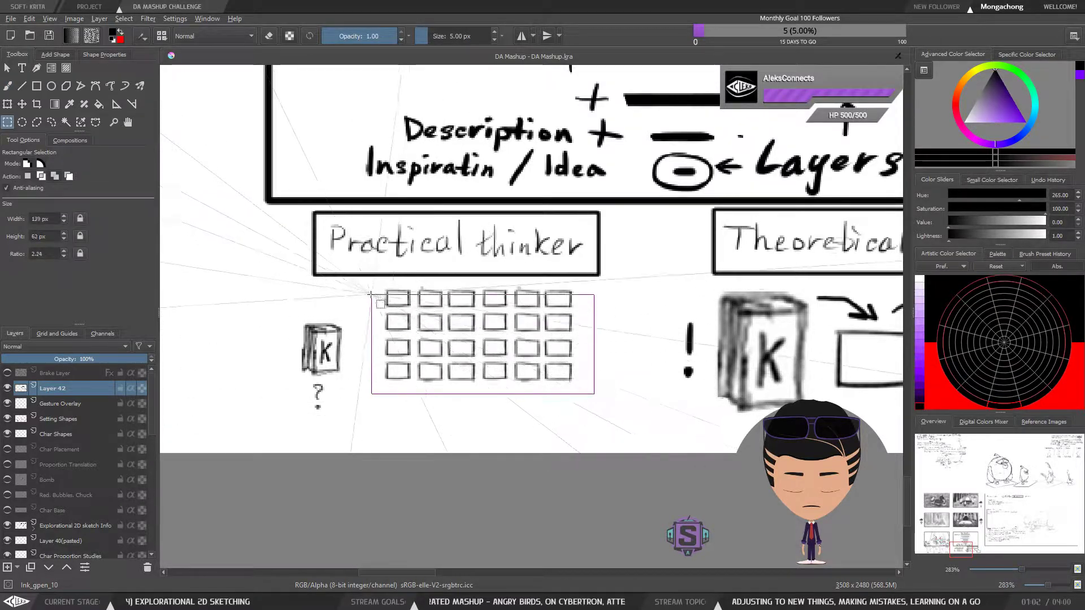
pyautogui.hotkey('ctrl', 't')
pyautogui.moveTo(519, 330); pyautogui.dragTo(528, 344)
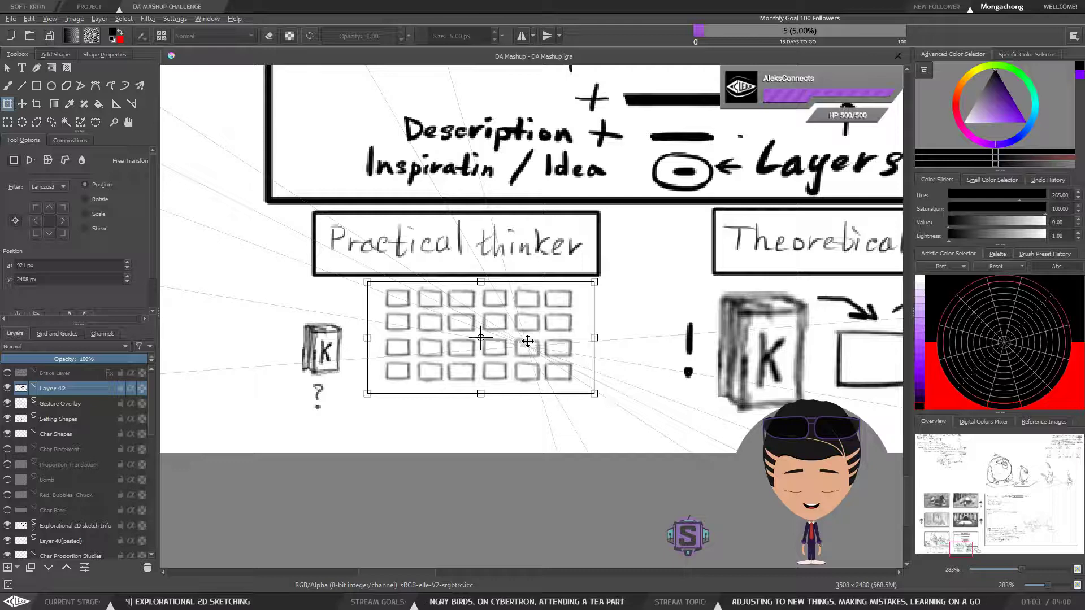
pyautogui.press('t')
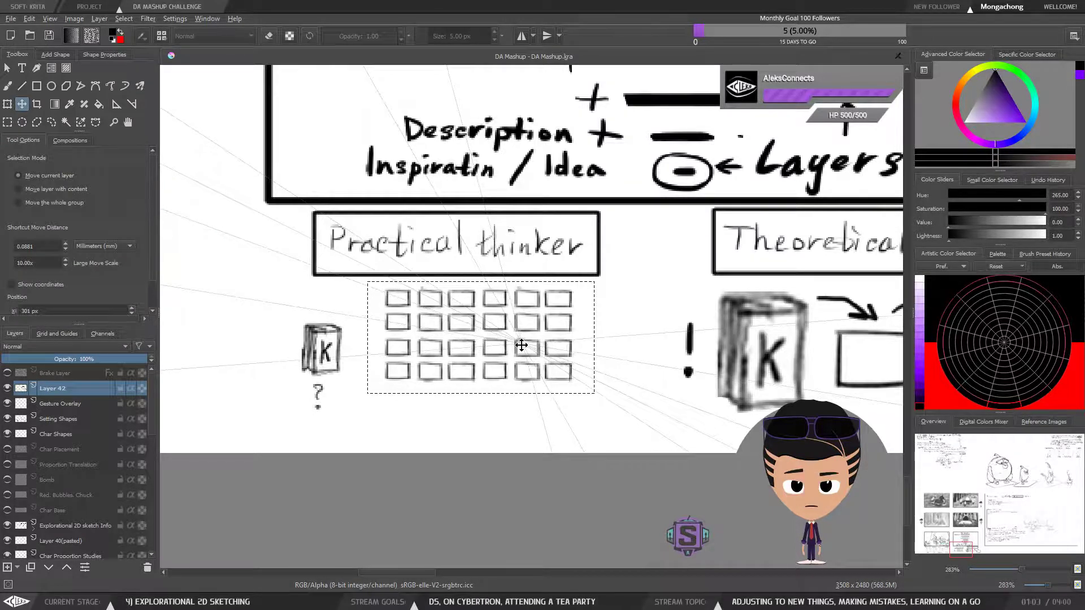
pyautogui.hotkey('ctrl', 'c')
pyautogui.hotkey('ctrl', 'v')
pyautogui.moveTo(521, 345); pyautogui.dragTo(523, 442)
pyautogui.press('b')
pyautogui.hotkey('ctrl', 'shift', 'a')
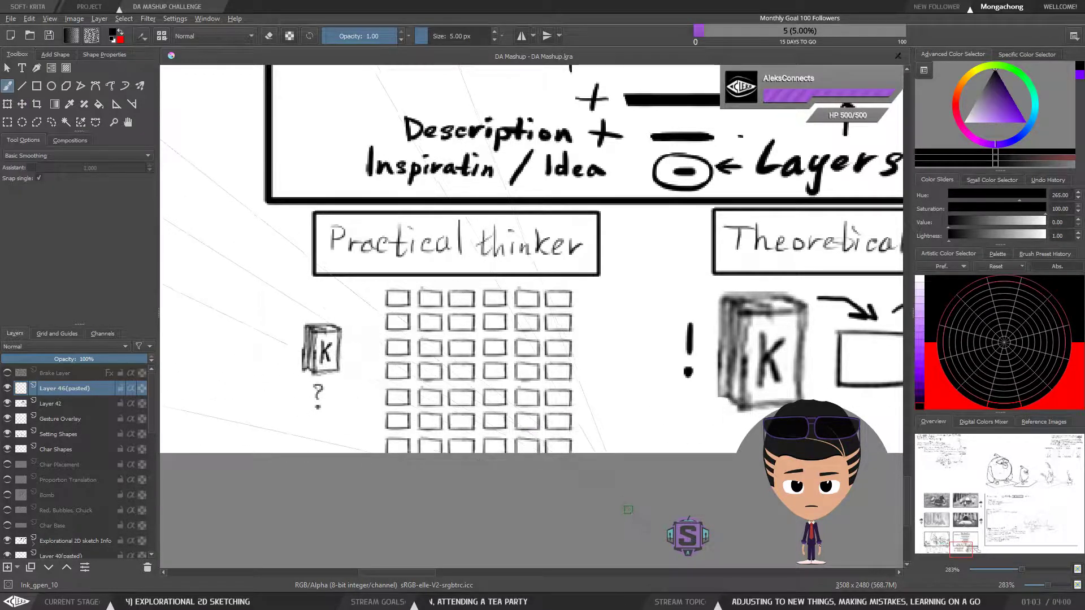
pyautogui.hotkey('ctrl', 'r')
pyautogui.moveTo(629, 541); pyautogui.dragTo(366, 283)
pyautogui.hotkey('ctrl', 't')
pyautogui.moveTo(631, 542); pyautogui.dragTo(602, 511)
pyautogui.hotkey('ctrl', 'z')
pyautogui.moveTo(568, 439); pyautogui.dragTo(599, 433)
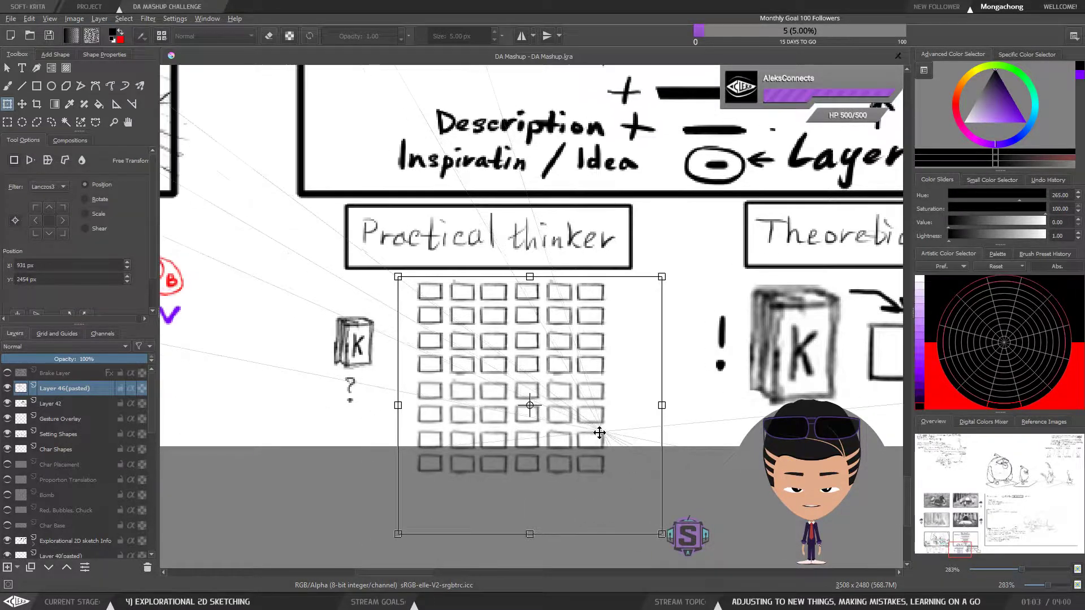
pyautogui.press('b')
pyautogui.hotkey('ctrl', 'shift', 'a')
pyautogui.press('-')
pyautogui.press('-')
pyautogui.press('-')
pyautogui.press('-')
pyautogui.press('+')
pyautogui.press('+')
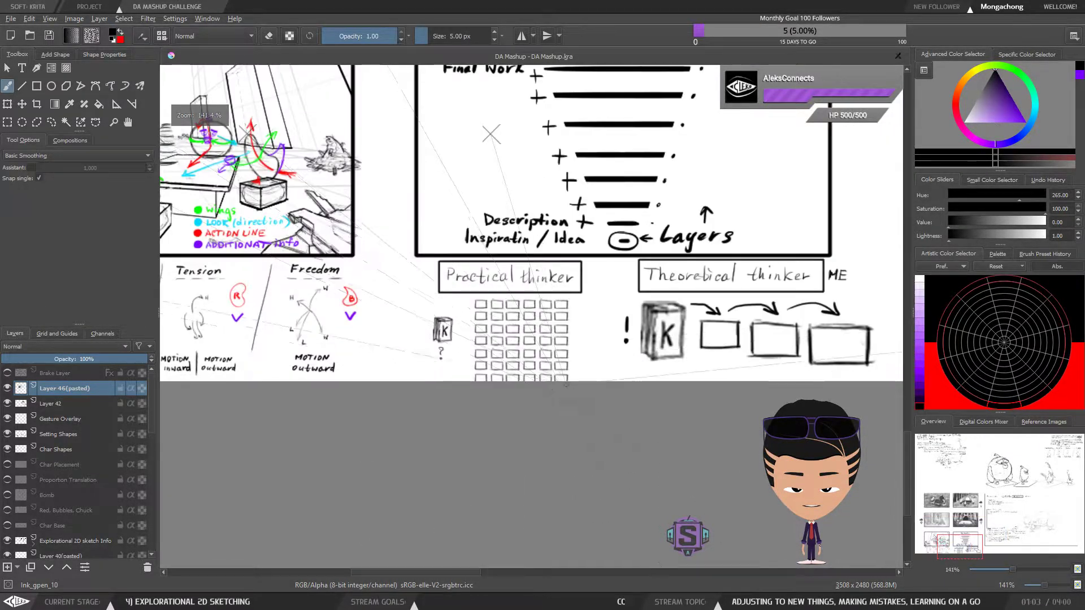
pyautogui.press('+')
pyautogui.press('+')
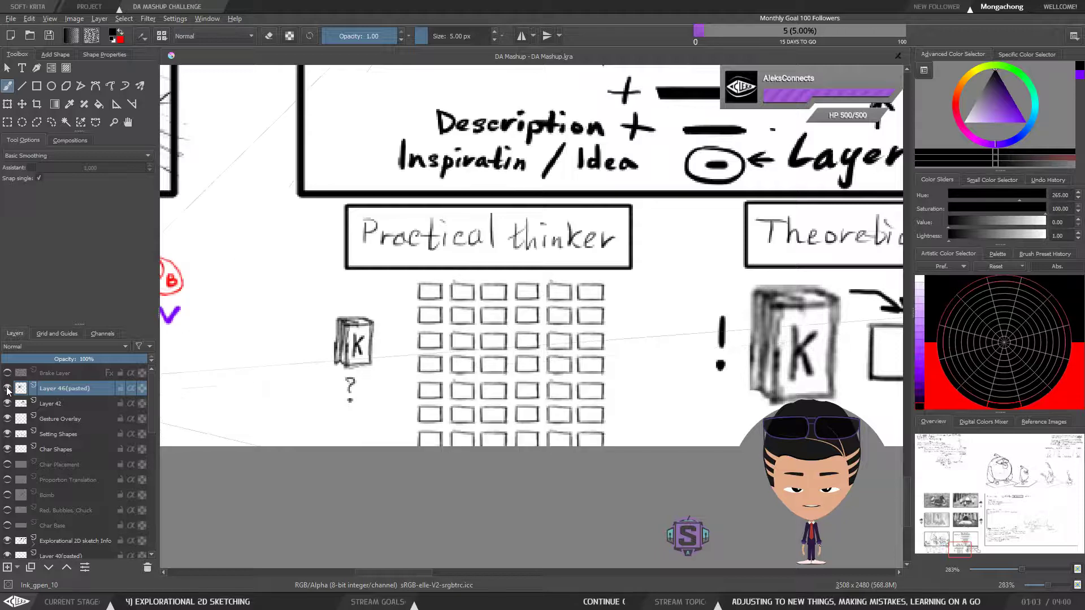
# Merge the pasted boxes into Layer 42 and scale the whole grid to about 75 percent so all eight rows fit on the page
pyautogui.hotkey('ctrl', 'r')
pyautogui.moveTo(401, 277)
pyautogui.mouseDown()
pyautogui.moveTo(484, 343)
pyautogui.moveTo(627, 504)
pyautogui.mouseUp()
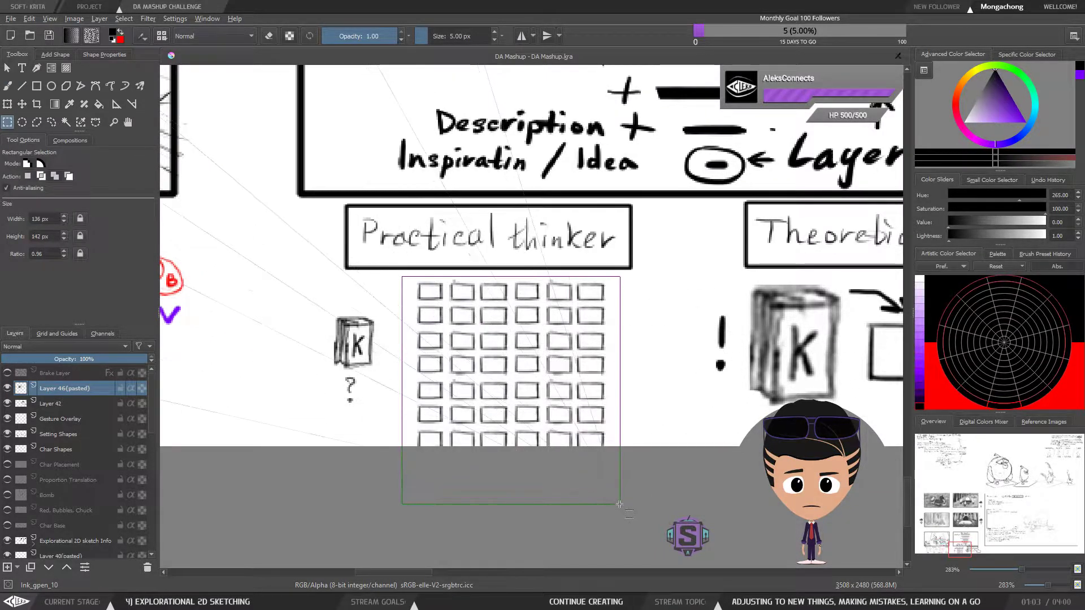
pyautogui.hotkey('shift', 'Delete')
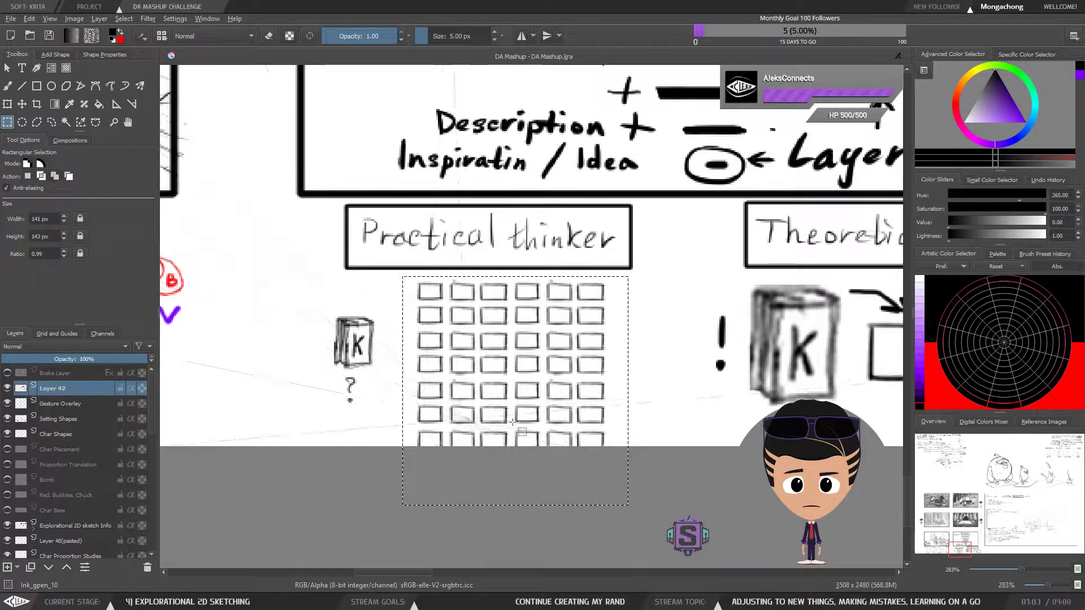
pyautogui.hotkey('ctrl', 't')
pyautogui.moveTo(583, 434); pyautogui.dragTo(581, 407)
pyautogui.moveTo(628, 252); pyautogui.dragTo(600, 281)
pyautogui.moveTo(558, 343); pyautogui.dragTo(542, 344)
pyautogui.press('t')
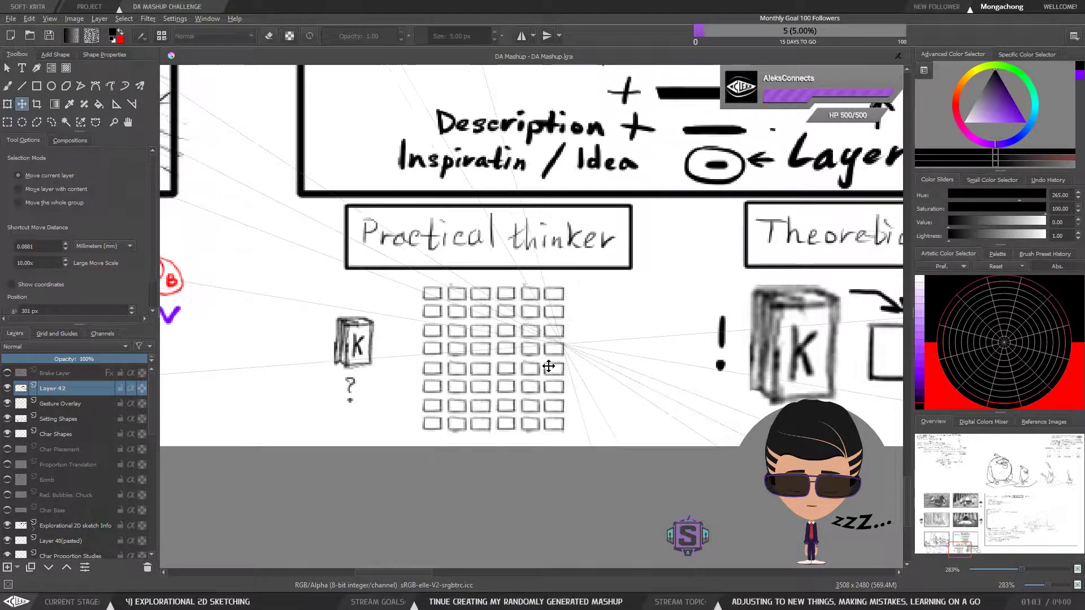
pyautogui.press('b')
pyautogui.press('-')
pyautogui.press('-')
pyautogui.moveTo(654, 385); pyautogui.dragTo(533, 392)
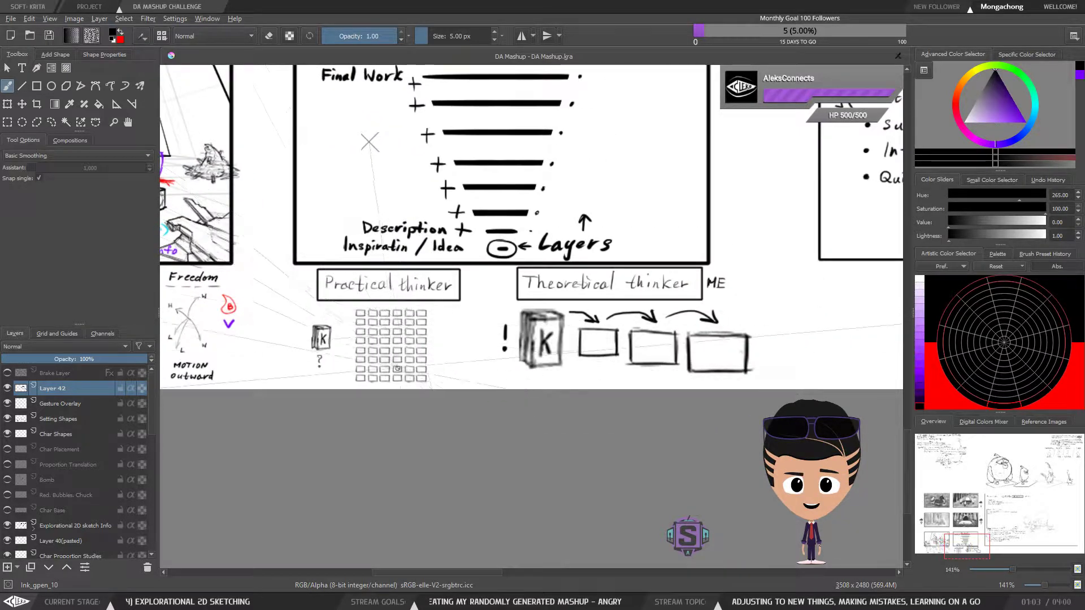
# Draw five small curved arrows above the top row of the "Practical thinker" grid with a 1 px brush, linking box to box
pyautogui.press('+')
pyautogui.press('+')
pyautogui.moveTo(379, 385); pyautogui.dragTo(436, 380)
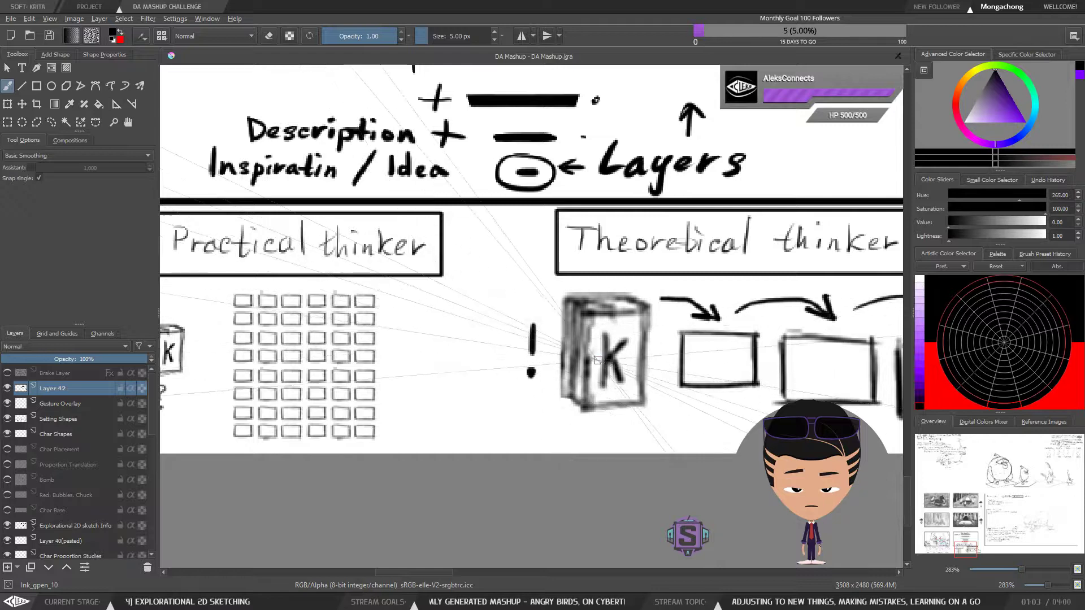
pyautogui.moveTo(404, 342); pyautogui.dragTo(446, 324)
pyautogui.press('+')
pyautogui.press('+')
pyautogui.moveTo(300, 308); pyautogui.dragTo(557, 342)
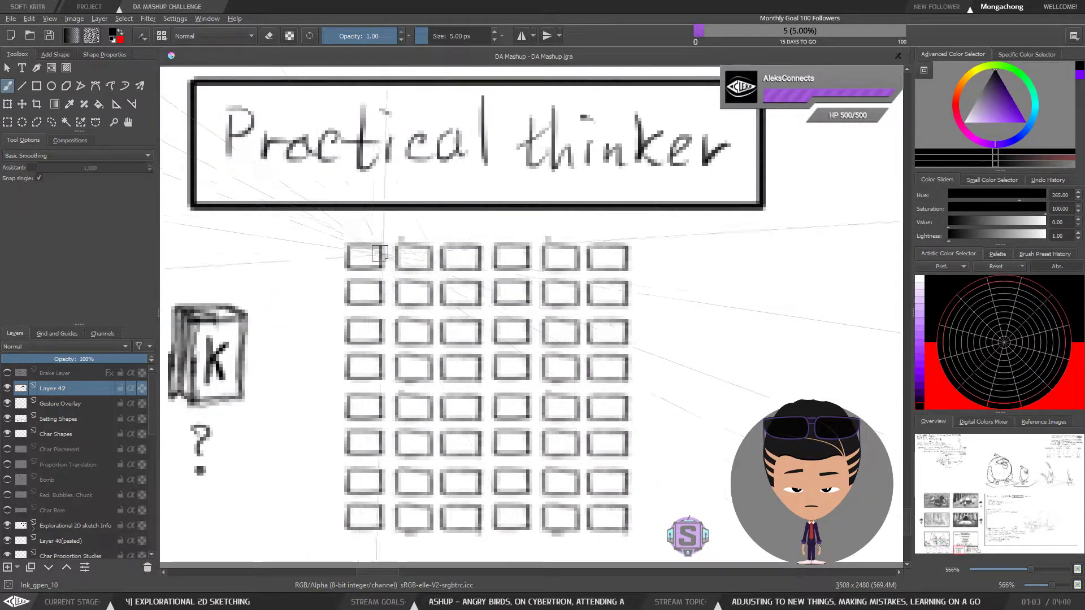
pyautogui.press('[')
pyautogui.press('[')
pyautogui.press('[')
pyautogui.press('[')
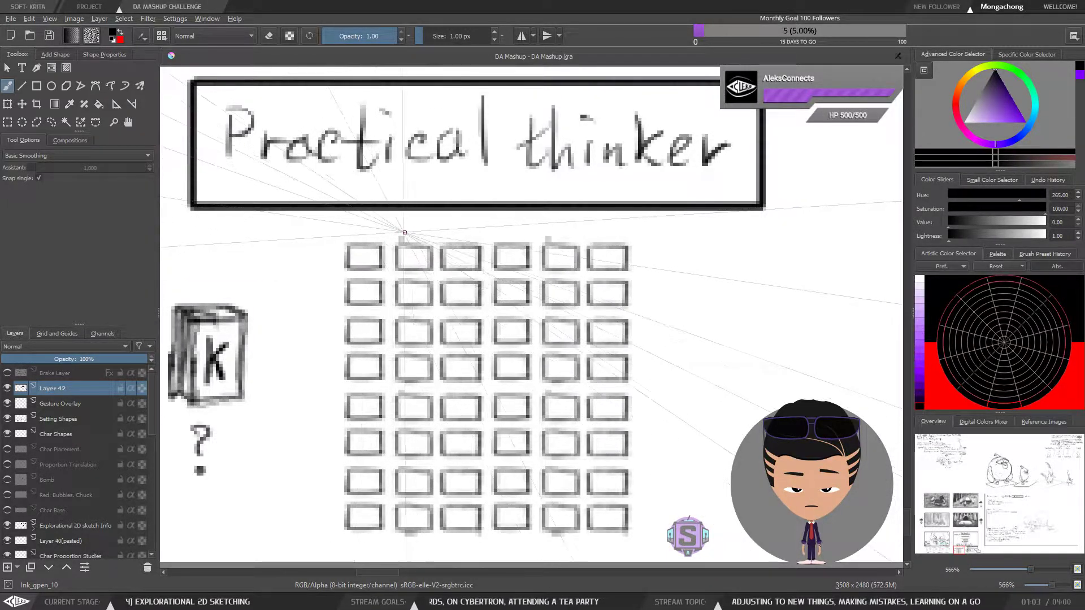
pyautogui.moveTo(362, 231)
pyautogui.mouseDown()
pyautogui.moveTo(535, 224)
pyautogui.moveTo(472, 230)
pyautogui.moveTo(568, 236)
pyautogui.mouseUp()
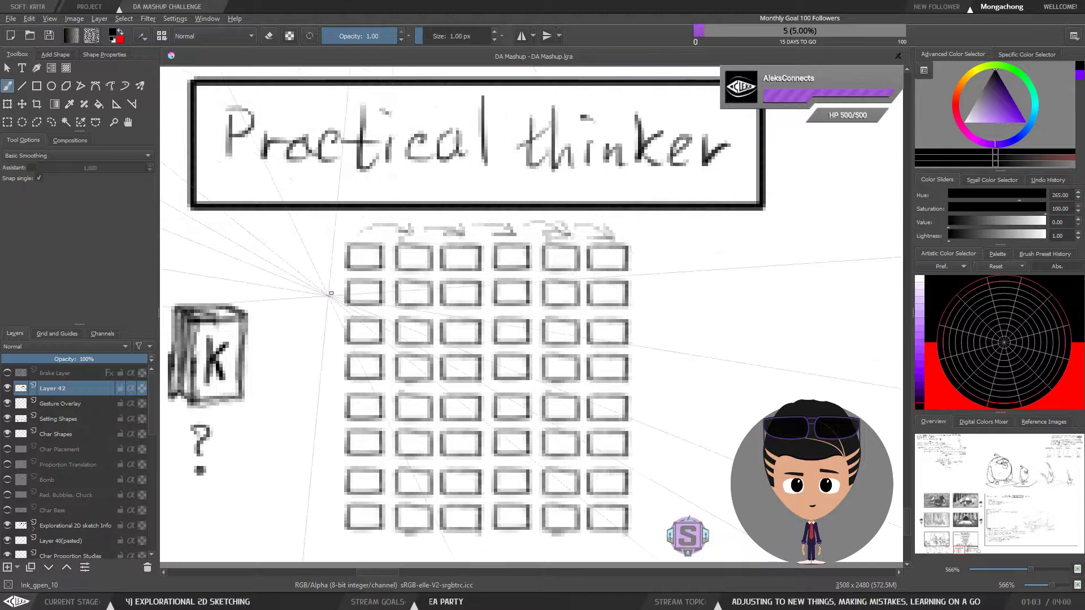
# Darken the outline of the third box in the fourth row of the "Practical thinker" grid with a 3 px brush
pyautogui.press('-')
pyautogui.moveTo(502, 358); pyautogui.dragTo(473, 307)
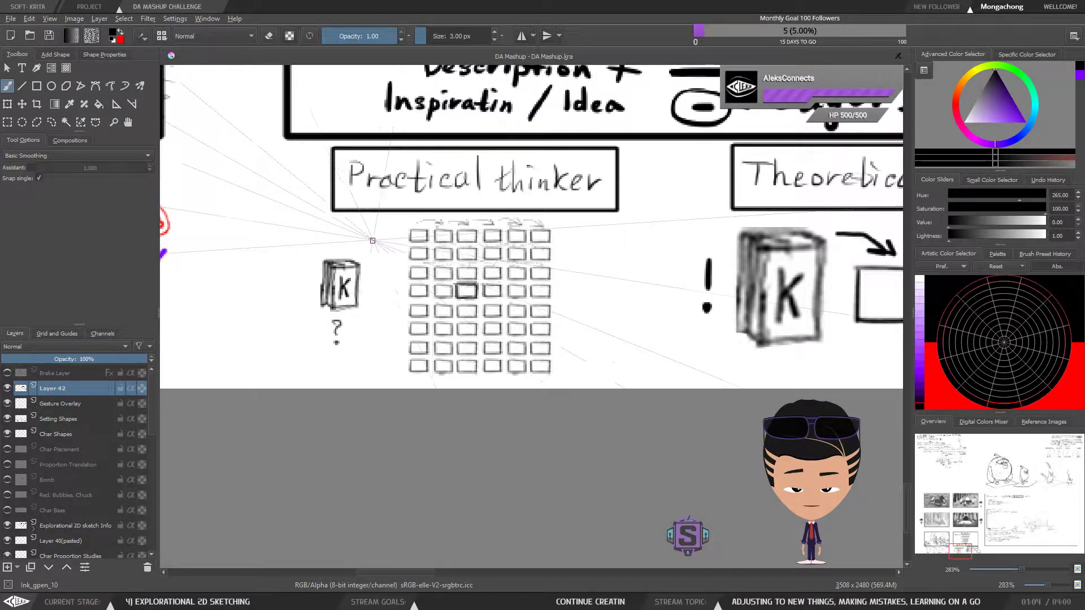
pyautogui.moveTo(540, 304); pyautogui.dragTo(450, 360)
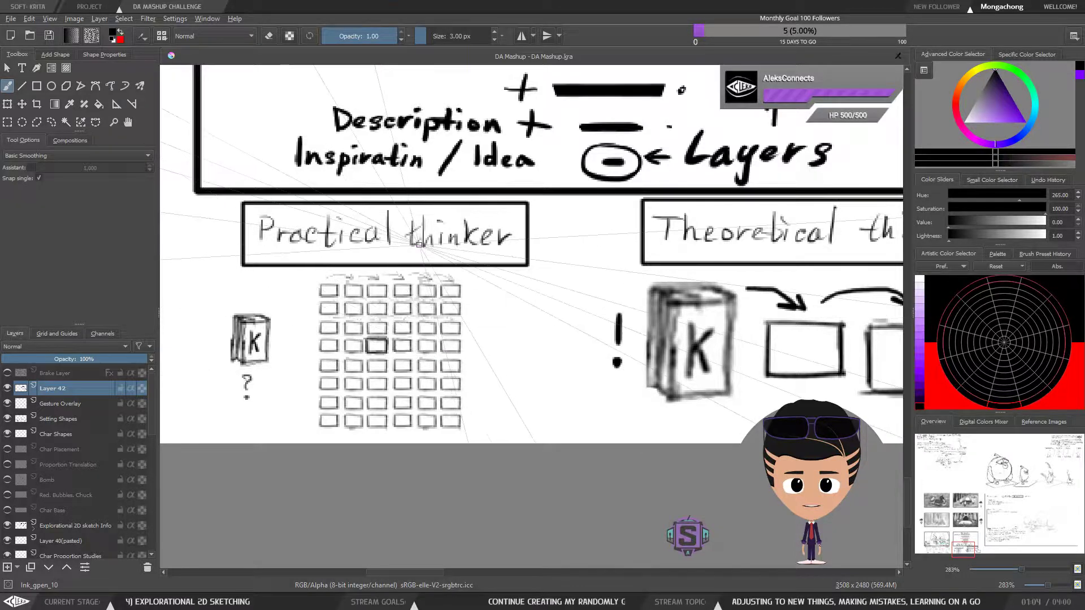
pyautogui.moveTo(417, 399); pyautogui.dragTo(465, 343)
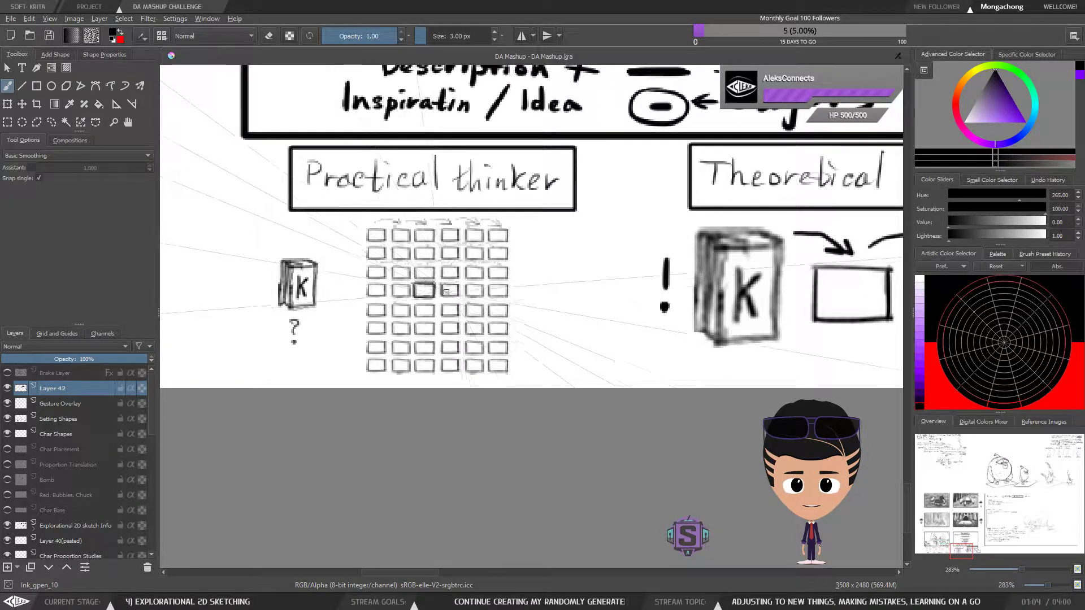
# Darken the outlines of the third to sixth boxes in the sixth row of the "Practical thinker" grid
pyautogui.hotkey('ctrl', '+')
pyautogui.hotkey('ctrl', '+')
pyautogui.moveTo(428, 390); pyautogui.dragTo(497, 414)
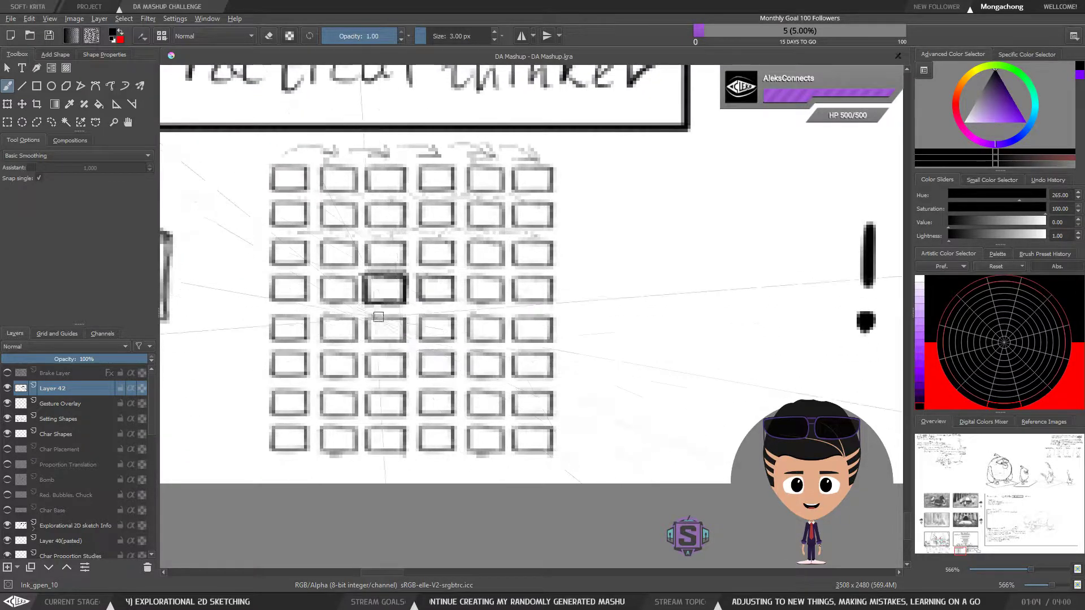
pyautogui.moveTo(367, 355)
pyautogui.mouseDown()
pyautogui.moveTo(366, 380)
pyautogui.moveTo(400, 379)
pyautogui.moveTo(390, 380)
pyautogui.moveTo(404, 352)
pyautogui.mouseUp()
pyautogui.moveTo(405, 352)
pyautogui.mouseDown()
pyautogui.moveTo(405, 380)
pyautogui.moveTo(418, 373)
pyautogui.moveTo(421, 348)
pyautogui.moveTo(413, 378)
pyautogui.moveTo(423, 353)
pyautogui.moveTo(456, 352)
pyautogui.moveTo(466, 381)
pyautogui.moveTo(503, 376)
pyautogui.moveTo(492, 349)
pyautogui.moveTo(511, 352)
pyautogui.moveTo(512, 377)
pyautogui.mouseUp()
pyautogui.moveTo(512, 379); pyautogui.dragTo(557, 379)
pyautogui.moveTo(510, 350)
pyautogui.mouseDown()
pyautogui.moveTo(528, 352)
pyautogui.moveTo(552, 377)
pyautogui.mouseUp()
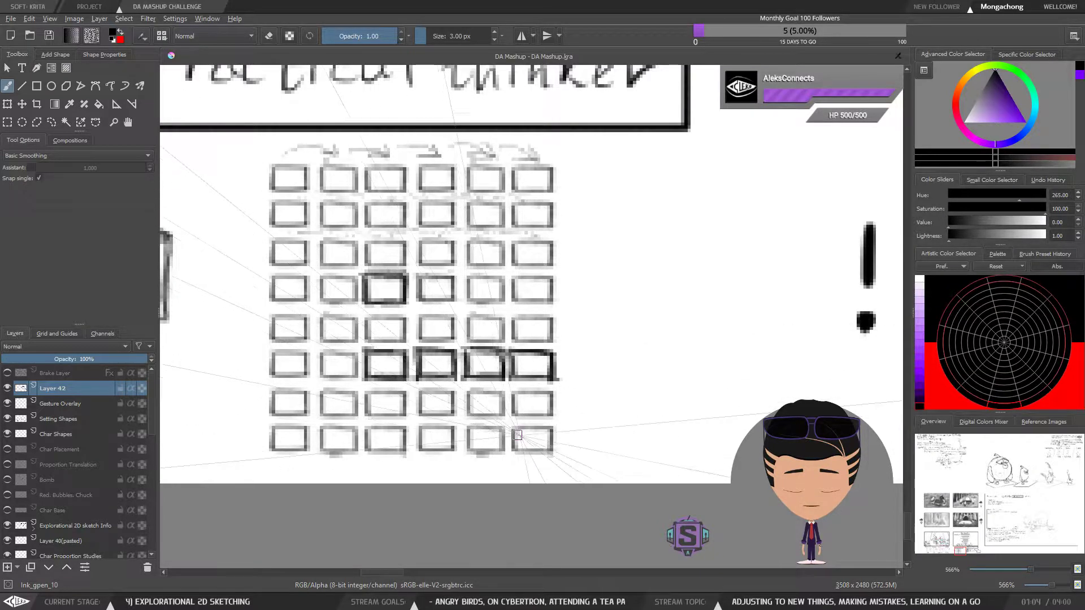
pyautogui.moveTo(639, 409); pyautogui.dragTo(540, 387)
pyautogui.scroll(-2, 542, 332)
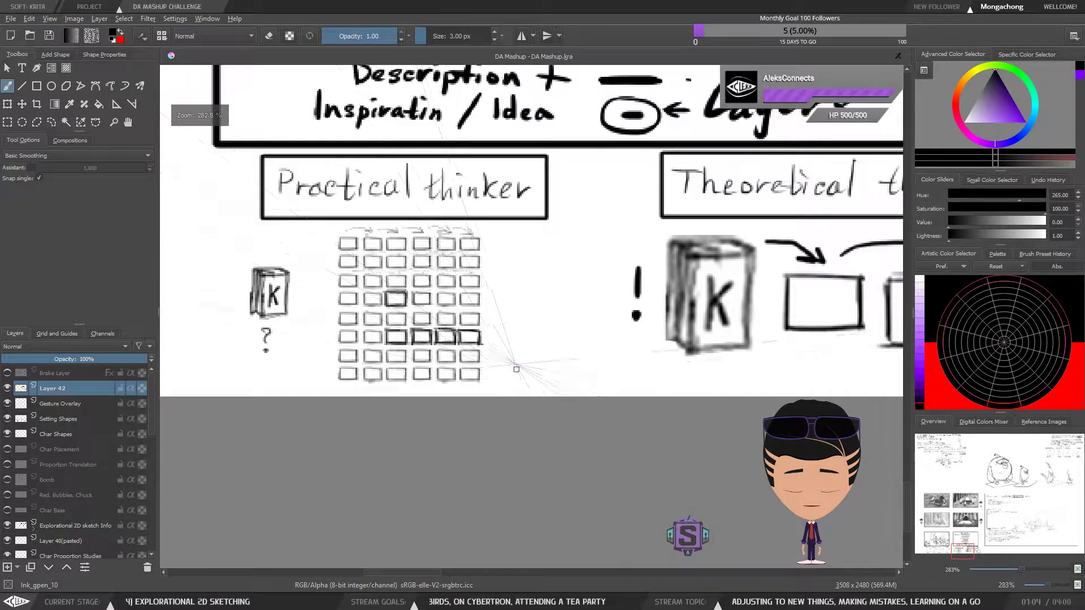
# Copy the first "Theoretical thinker" box and paste it beside the lower right corner of the "Practical thinker" grid
pyautogui.moveTo(709, 366); pyautogui.dragTo(564, 394)
pyautogui.hotkey('ctrl', 'r')
pyautogui.moveTo(732, 380); pyautogui.dragTo(619, 292)
pyautogui.hotkey('ctrl', 'c')
pyautogui.hotkey('ctrl', 'v')
pyautogui.press('t')
pyautogui.moveTo(697, 347); pyautogui.dragTo(414, 404)
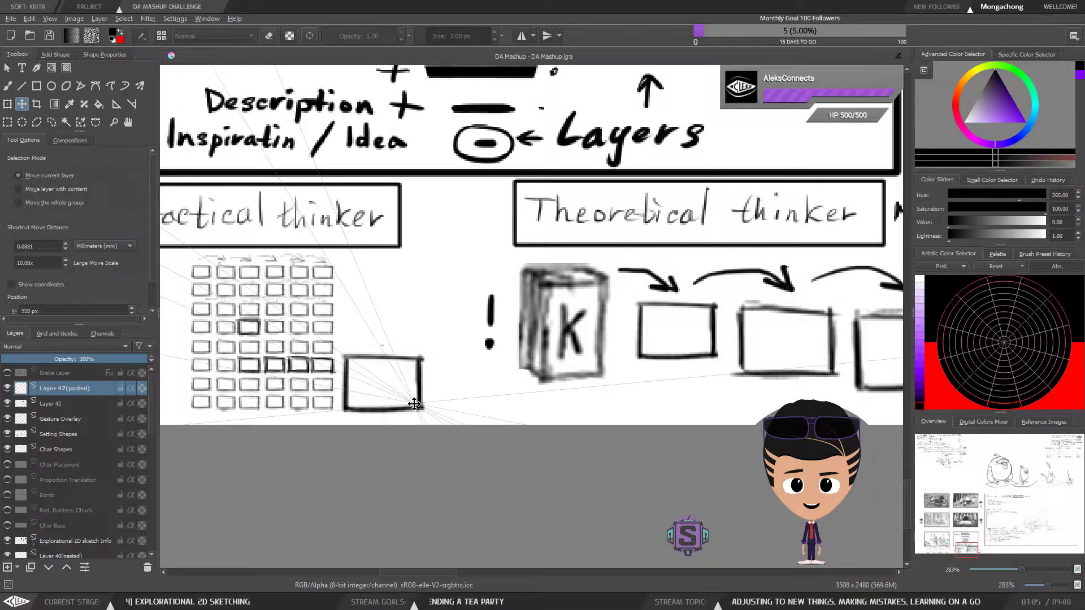
# Lasso the pasted box, move it up and slightly right beside the middle of the grid, and clear the selection
pyautogui.press('b')
pyautogui.moveTo(390, 346)
pyautogui.mouseDown()
pyautogui.moveTo(463, 348)
pyautogui.moveTo(423, 343)
pyautogui.moveTo(415, 419)
pyautogui.moveTo(507, 437)
pyautogui.mouseUp()
pyautogui.press('l')
pyautogui.press('t')
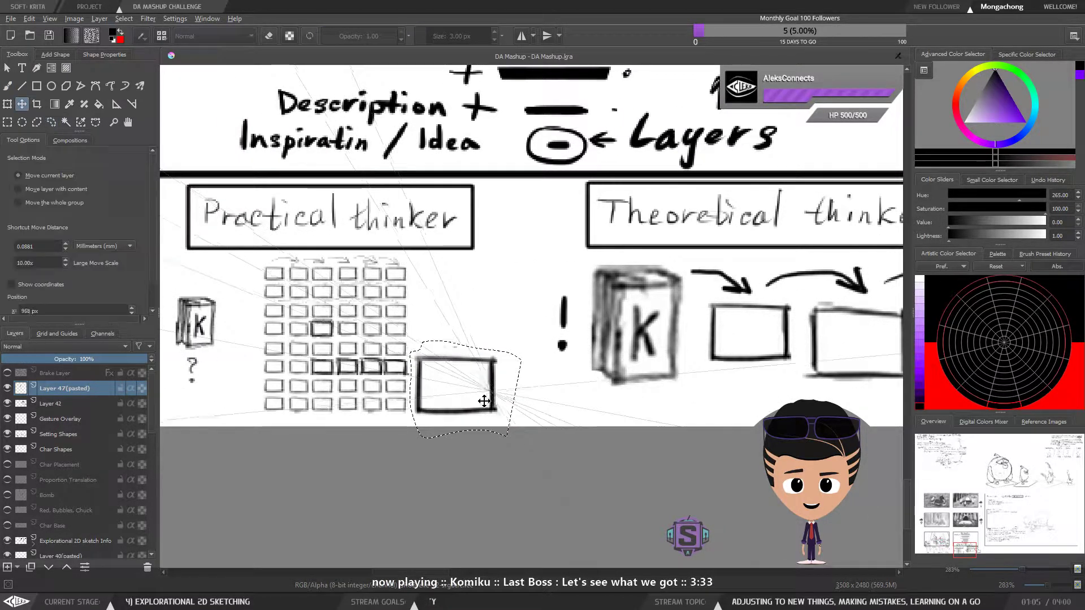
pyautogui.moveTo(486, 393); pyautogui.dragTo(500, 352)
pyautogui.hotkey('ctrl', 'shift', 'a')
pyautogui.press('b')
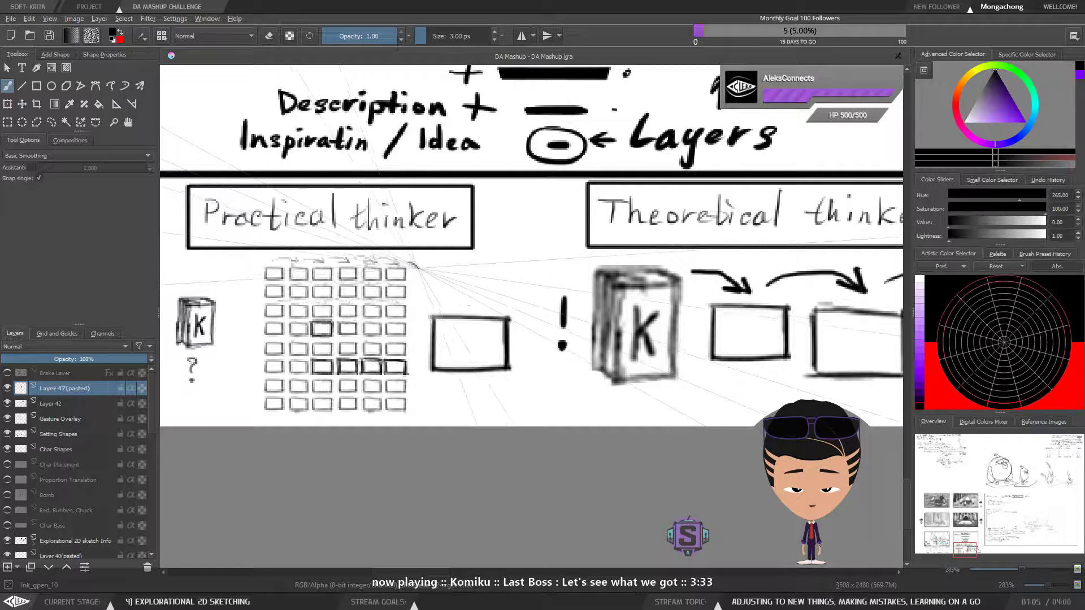
# Draw a curly bracket along the full height of the "Practical thinker" grid, between the grid and the pasted box
pyautogui.moveTo(416, 318)
pyautogui.mouseDown()
pyautogui.moveTo(414, 342)
pyautogui.moveTo(399, 421)
pyautogui.mouseUp()
pyautogui.hotkey('ctrl', '-')
pyautogui.hotkey('ctrl', '-')
pyautogui.hotkey('ctrl', '+')
pyautogui.hotkey('ctrl', '+')
pyautogui.moveTo(535, 439); pyautogui.dragTo(427, 477)
pyautogui.hotkey('ctrl', '-')
pyautogui.hotkey('ctrl', '-')
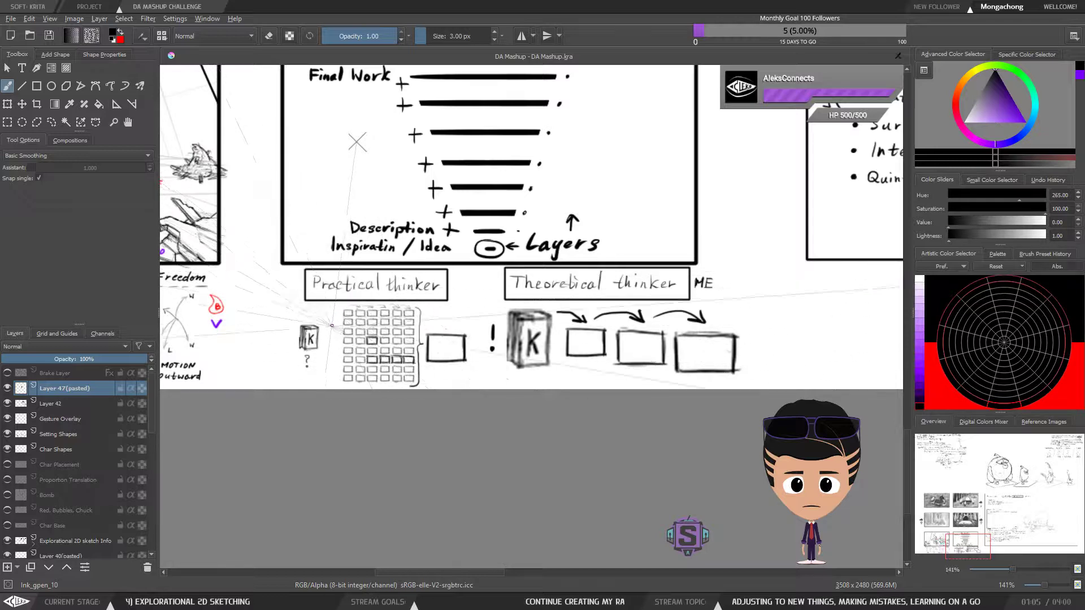
# Darken the outline of the last box in the bottom row of the "Practical thinker" grid
pyautogui.hotkey('ctrl', '+')
pyautogui.hotkey('ctrl', '+')
pyautogui.moveTo(405, 372); pyautogui.dragTo(430, 371)
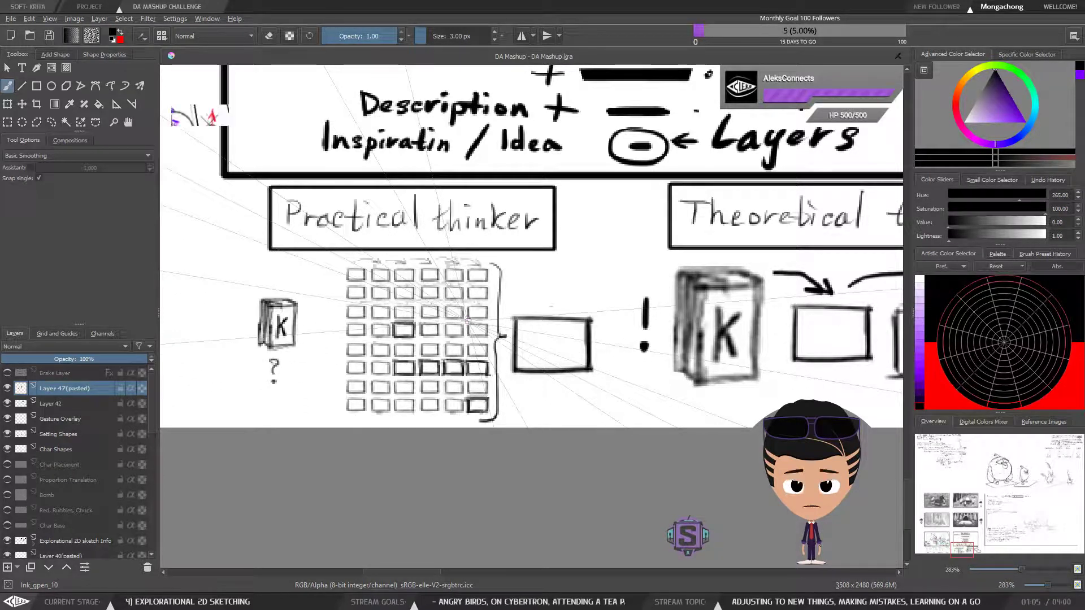
pyautogui.press('-')
pyautogui.press('-')
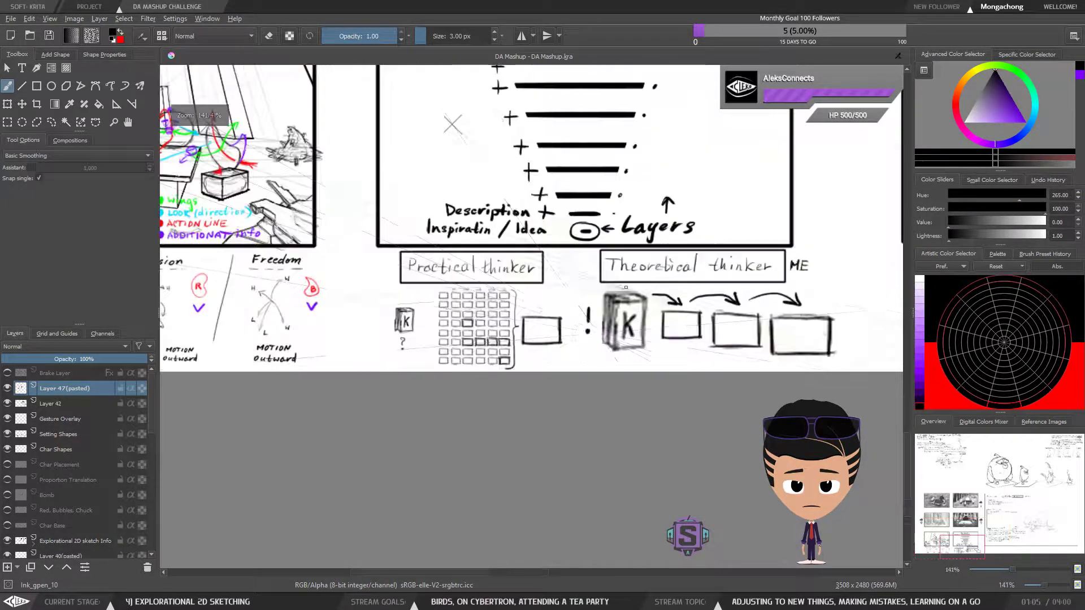
pyautogui.moveTo(386, 235)
pyautogui.mouseDown()
pyautogui.moveTo(635, 364)
pyautogui.moveTo(714, 343)
pyautogui.moveTo(283, 284)
pyautogui.mouseUp()
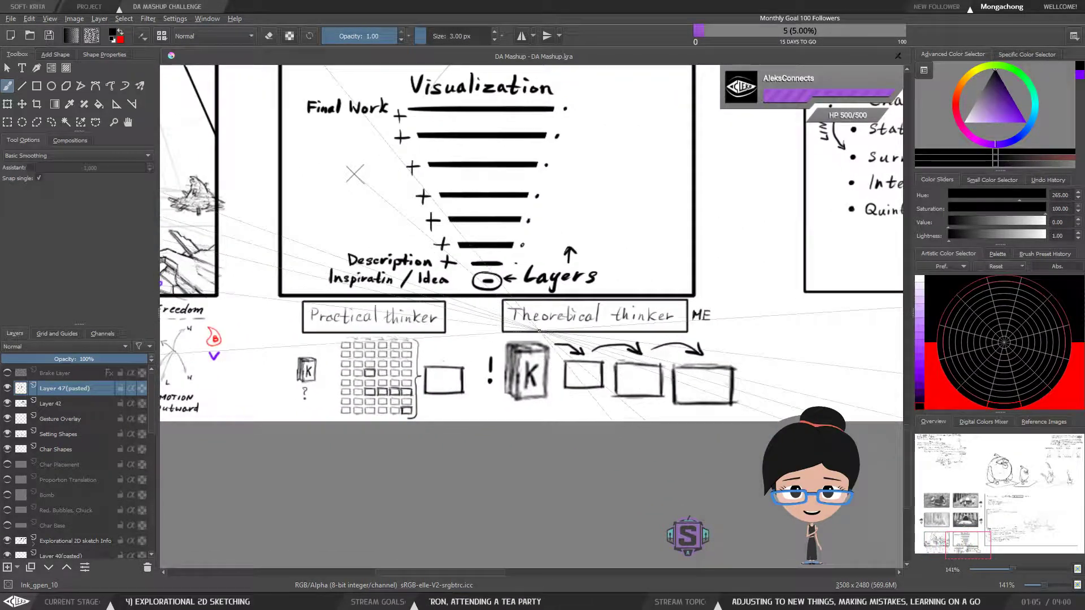
# Select the pasted box beside the bracket with a rectangular selection and nudge it slightly right
pyautogui.hotkey('ctrl', 'r')
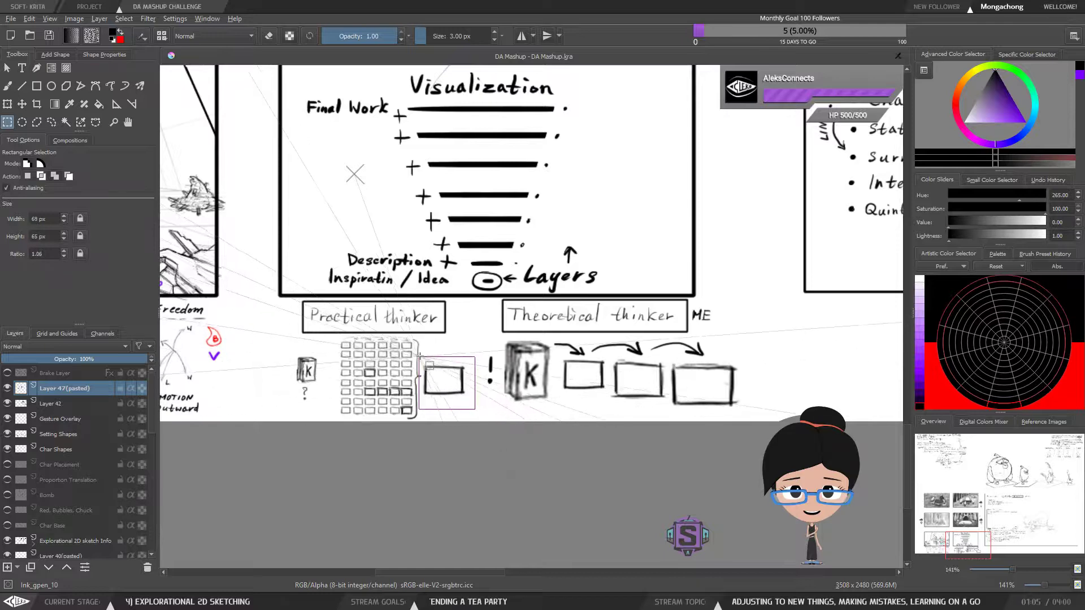
pyautogui.press('t')
pyautogui.press('b')
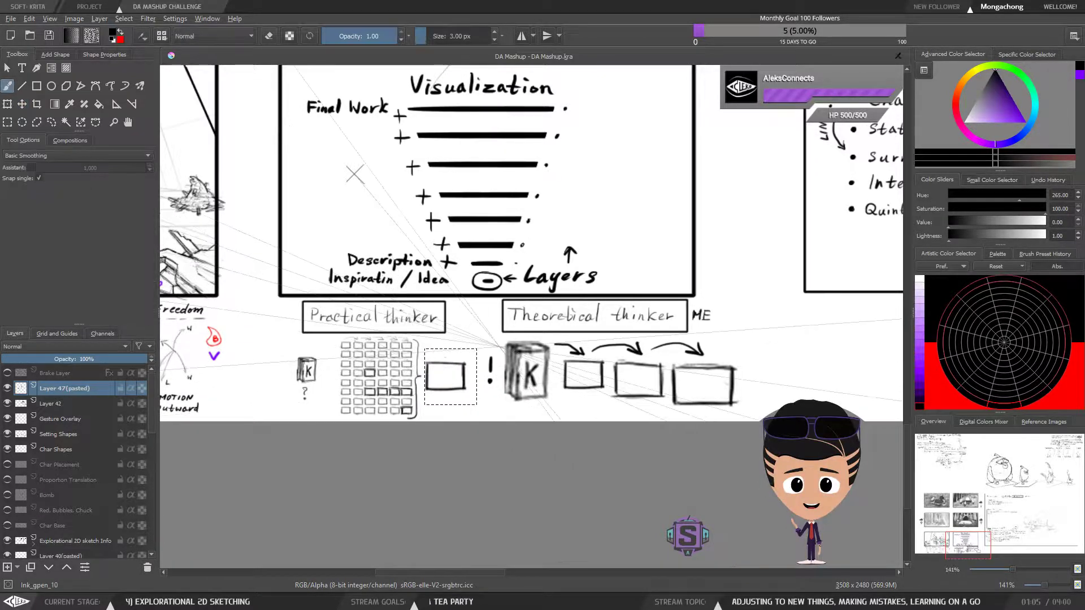
pyautogui.hotkey('ctrl', '+')
pyautogui.hotkey('ctrl', '+')
pyautogui.hotkey('ctrl', '-')
pyautogui.hotkey('ctrl', '-')
pyautogui.moveTo(471, 419); pyautogui.dragTo(559, 360)
pyautogui.hotkey('ctrl', '+')
pyautogui.hotkey('ctrl', '+')
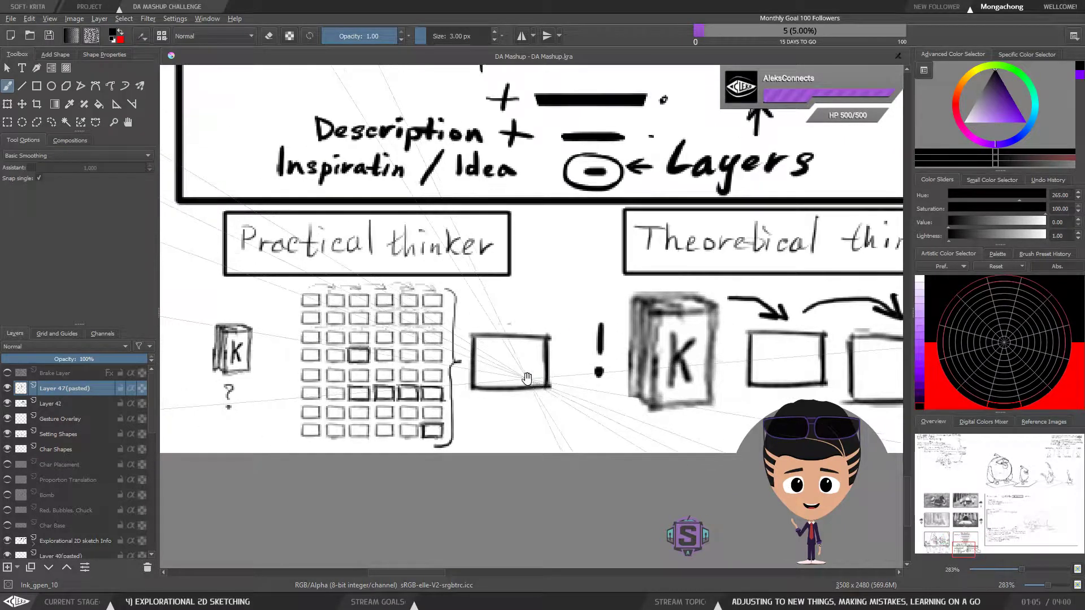
# Try to shift the "Practical thinker" grid, bracket and box left together
pyautogui.hotkey('ctrl', 'r')
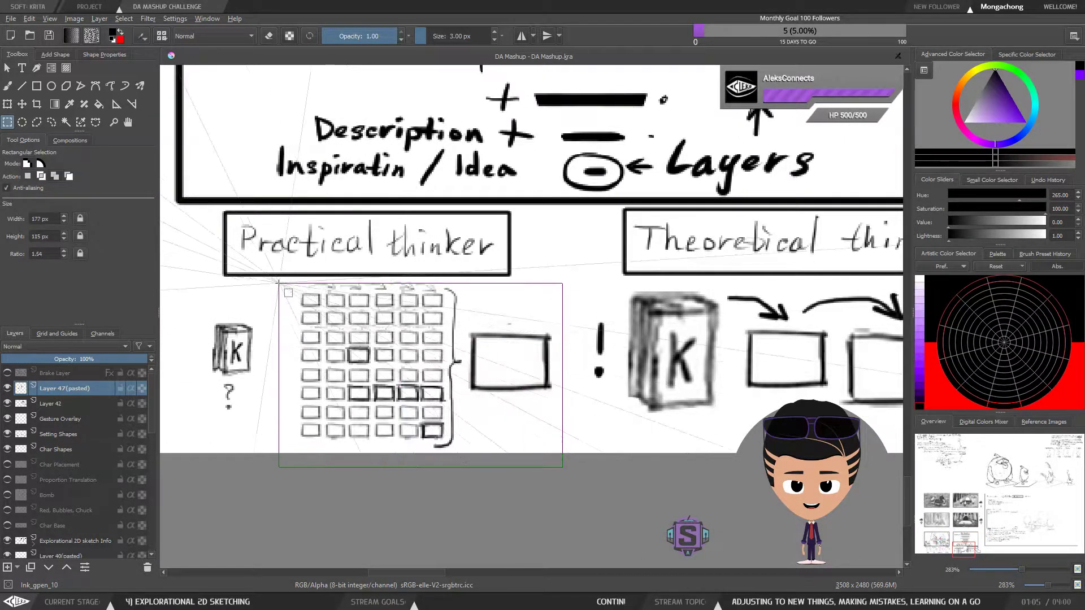
pyautogui.press('t')
pyautogui.moveTo(392, 370); pyautogui.dragTo(376, 368)
# Merge the pasted layer down into Layer 42 and shift the grid, bracket and box slightly left toward the small book
pyautogui.hotkey('ctrl', 'r')
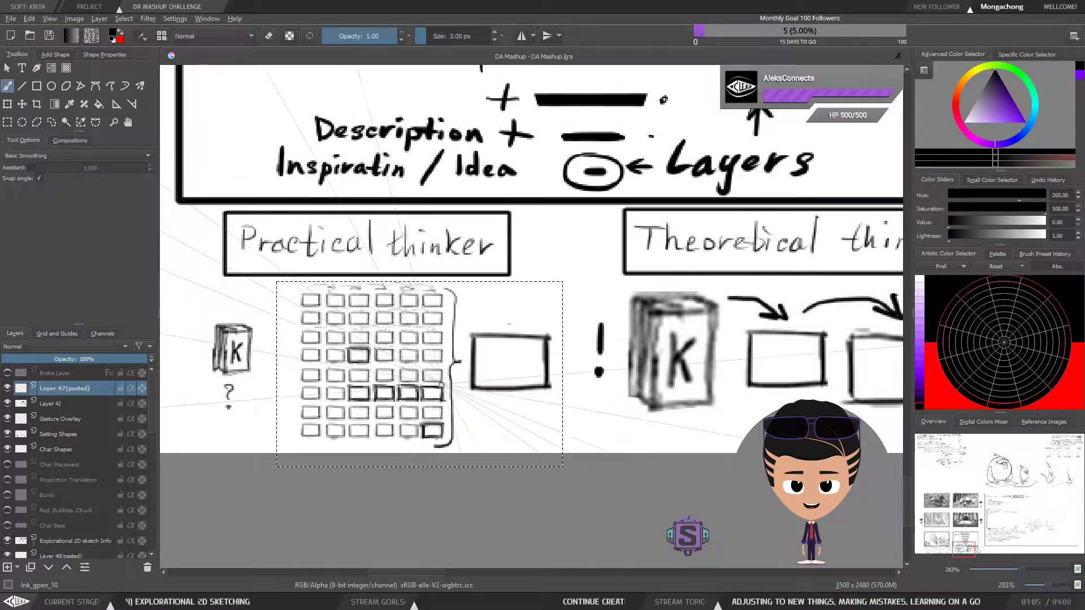
pyautogui.hotkey('ctrl', 'e')
pyautogui.moveTo(559, 470); pyautogui.dragTo(289, 273)
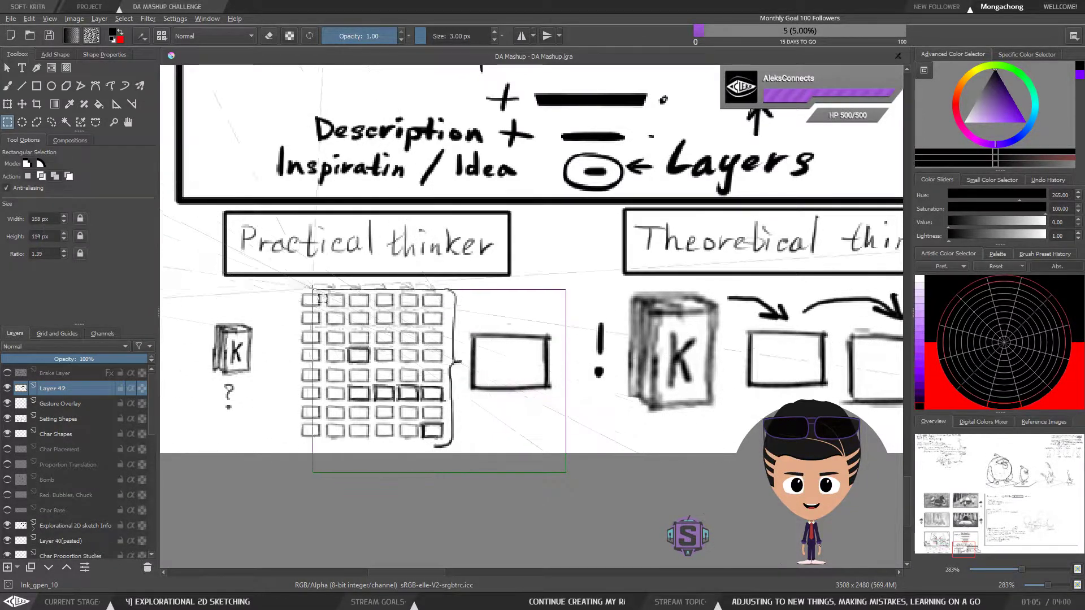
pyautogui.press('t')
pyautogui.moveTo(421, 358); pyautogui.dragTo(398, 358)
pyautogui.press('b')
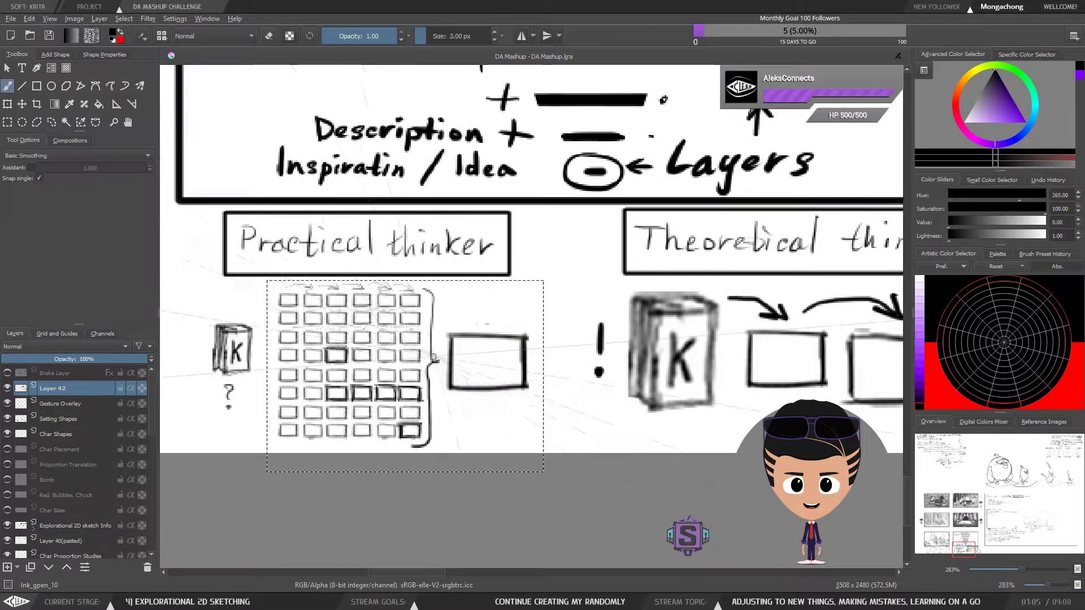
# Examine the "Practical thinker" book, grid, bracket and single box in comparison with the "Theoretical thinker" diagram
pyautogui.moveTo(459, 418); pyautogui.dragTo(454, 436)
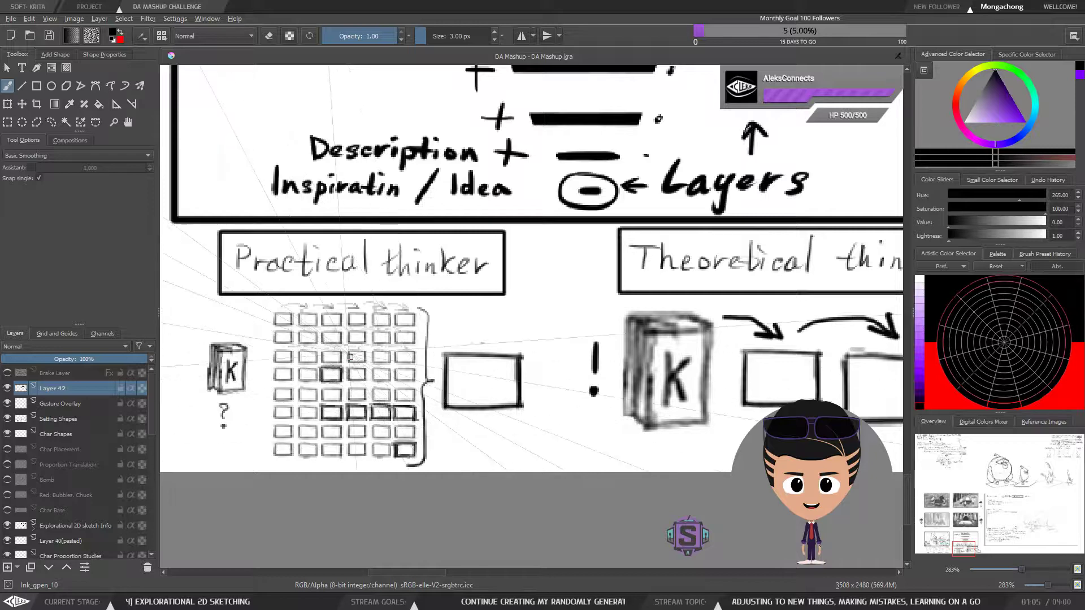
pyautogui.moveTo(503, 424); pyautogui.dragTo(532, 335)
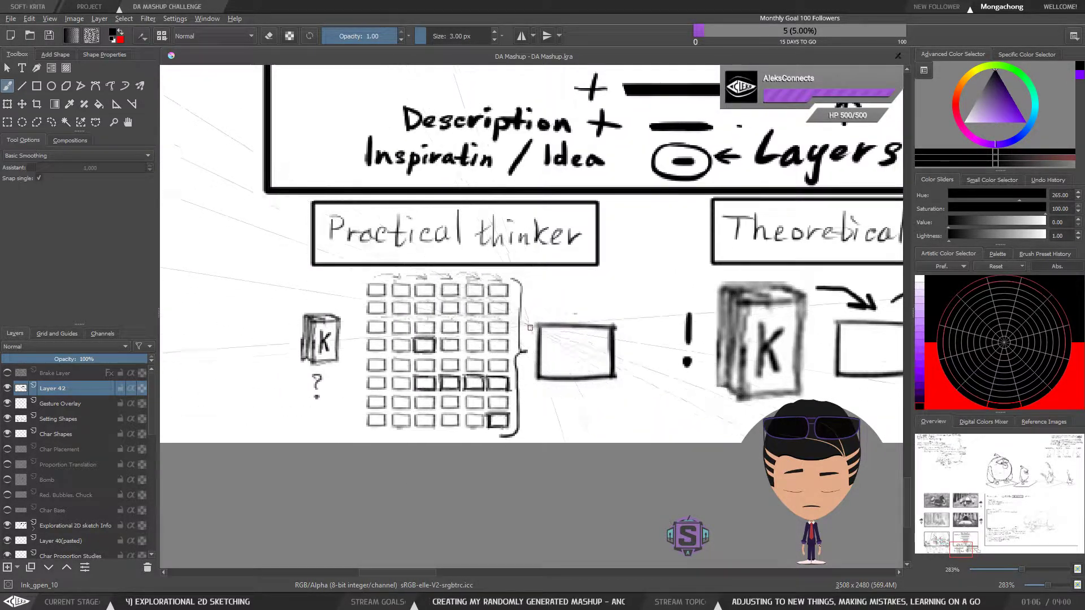
pyautogui.scroll(-2, 635, 409)
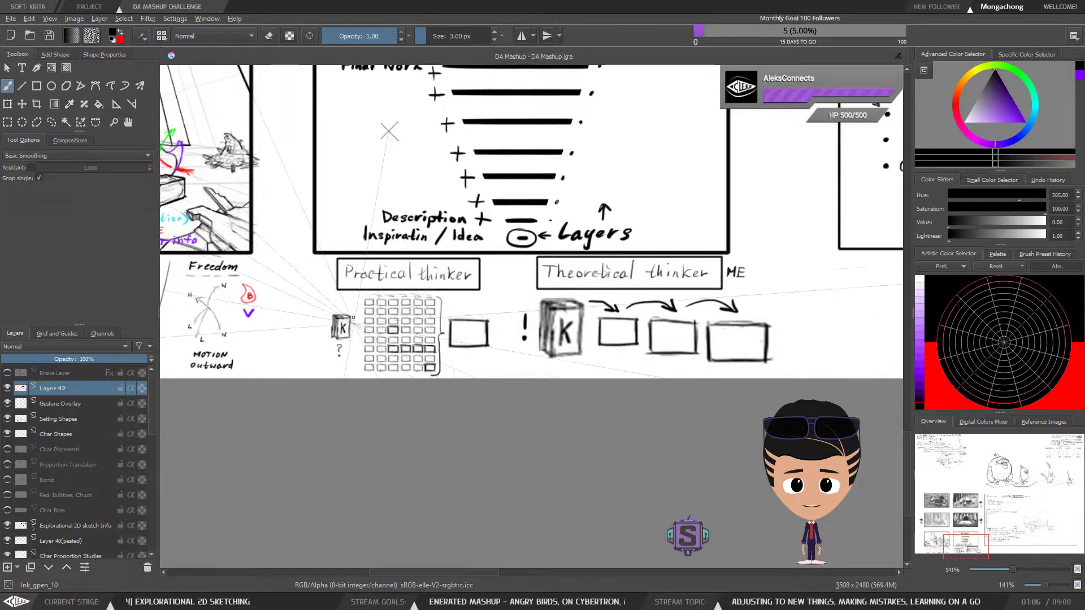
pyautogui.hotkey('ctrl', '+')
pyautogui.hotkey('ctrl', '+')
pyautogui.moveTo(431, 404); pyautogui.dragTo(508, 363)
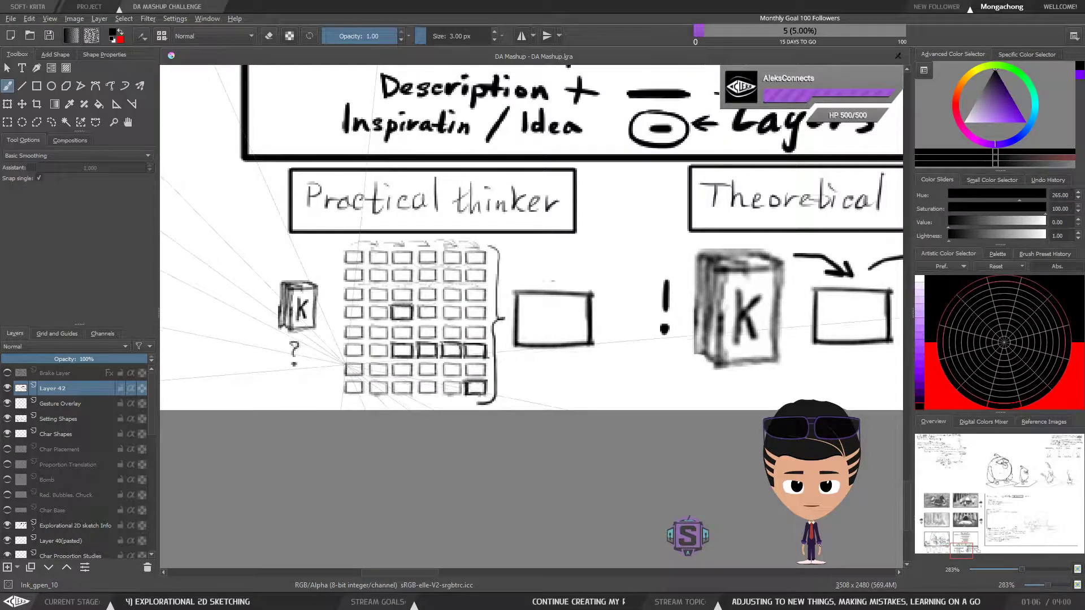
pyautogui.moveTo(678, 368)
pyautogui.mouseDown()
pyautogui.moveTo(540, 363)
pyautogui.moveTo(380, 390)
pyautogui.mouseUp()
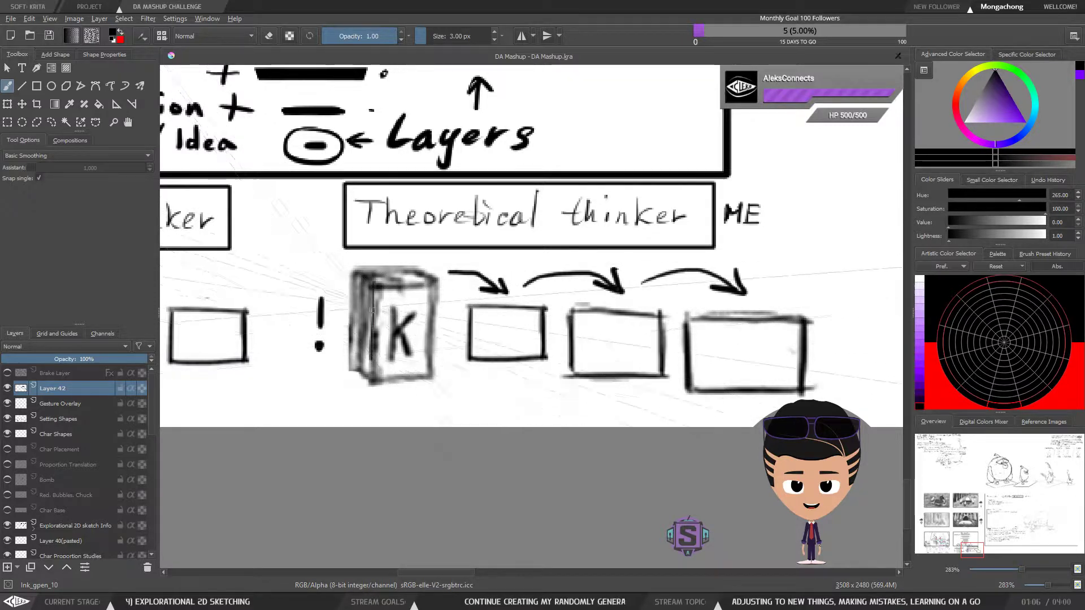
pyautogui.hotkey('ctrl', '-')
pyautogui.hotkey('ctrl', '-')
pyautogui.moveTo(618, 358); pyautogui.dragTo(694, 339)
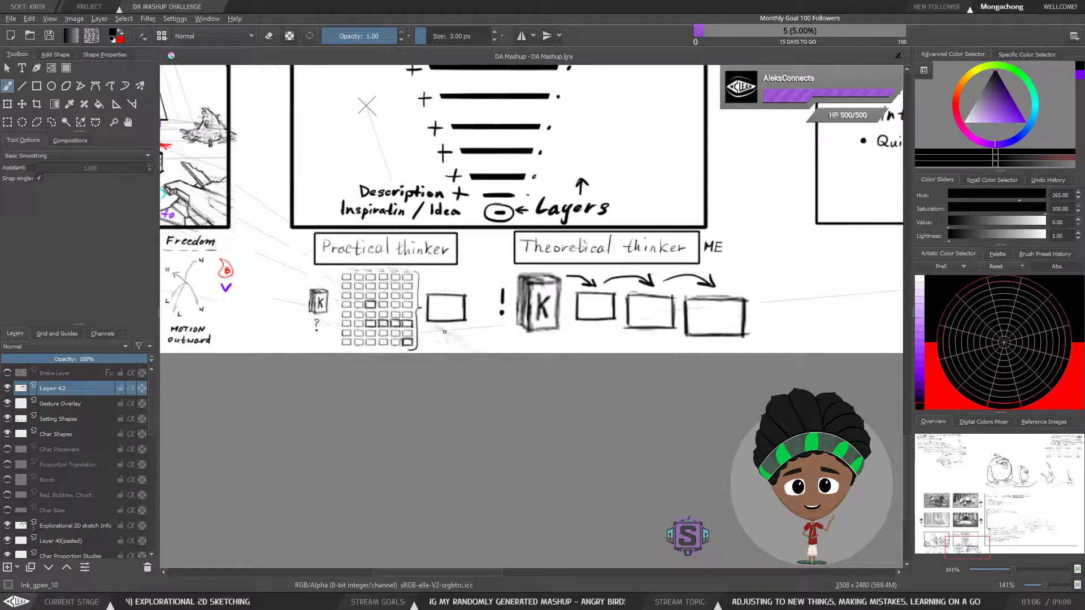
pyautogui.scroll(2, 349, 311)
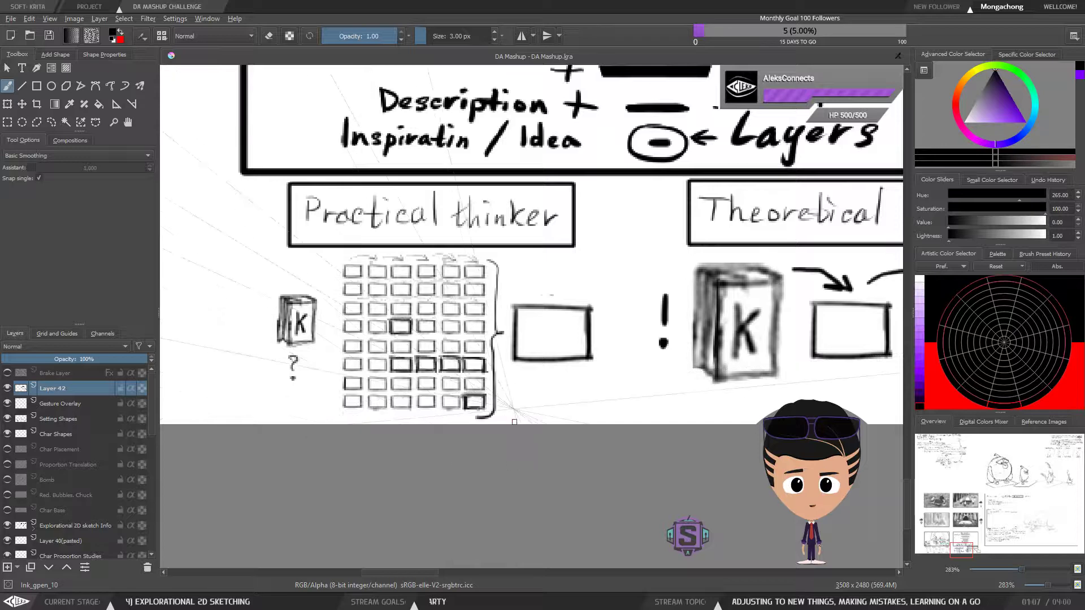
pyautogui.moveTo(721, 392); pyautogui.dragTo(518, 411)
pyautogui.moveTo(406, 378); pyautogui.dragTo(540, 367)
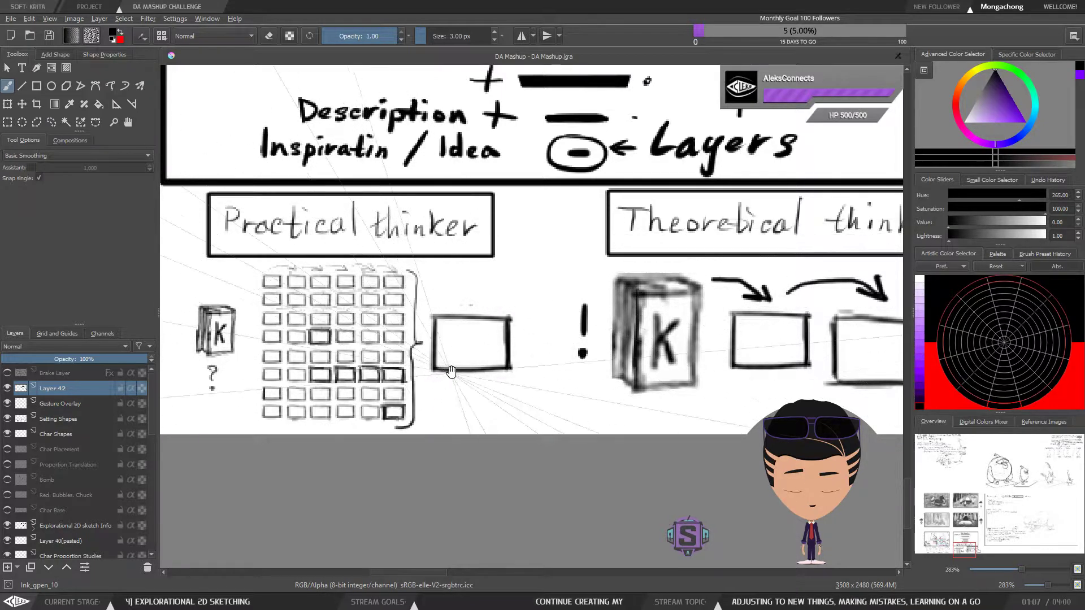
pyautogui.moveTo(450, 374); pyautogui.dragTo(513, 375)
pyautogui.moveTo(241, 342); pyautogui.dragTo(226, 382)
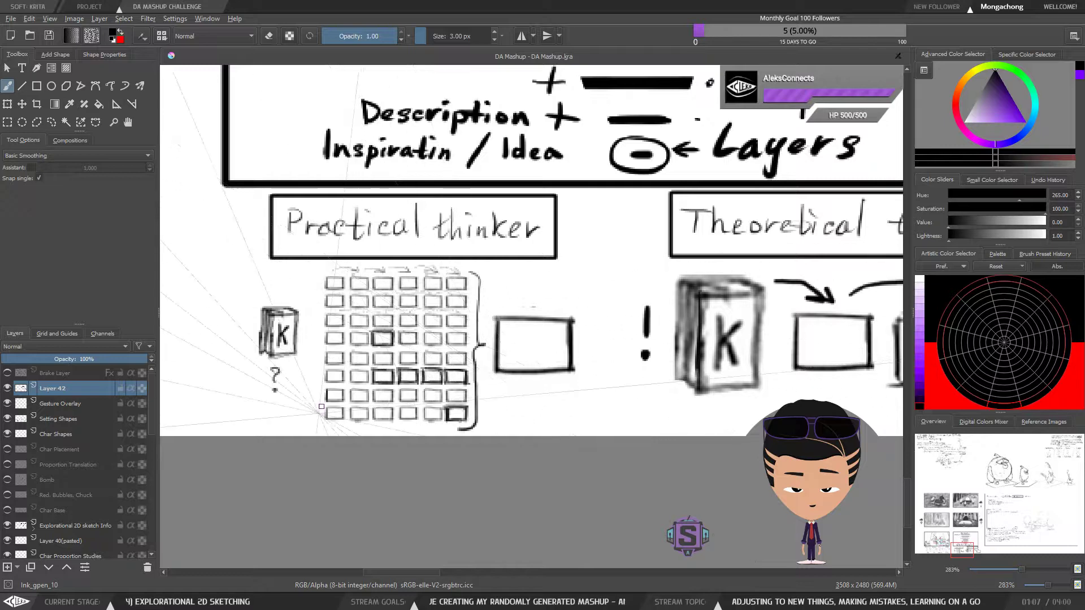
pyautogui.press('-')
pyautogui.press('-')
pyautogui.press('+')
pyautogui.press('+')
pyautogui.moveTo(626, 351); pyautogui.dragTo(616, 404)
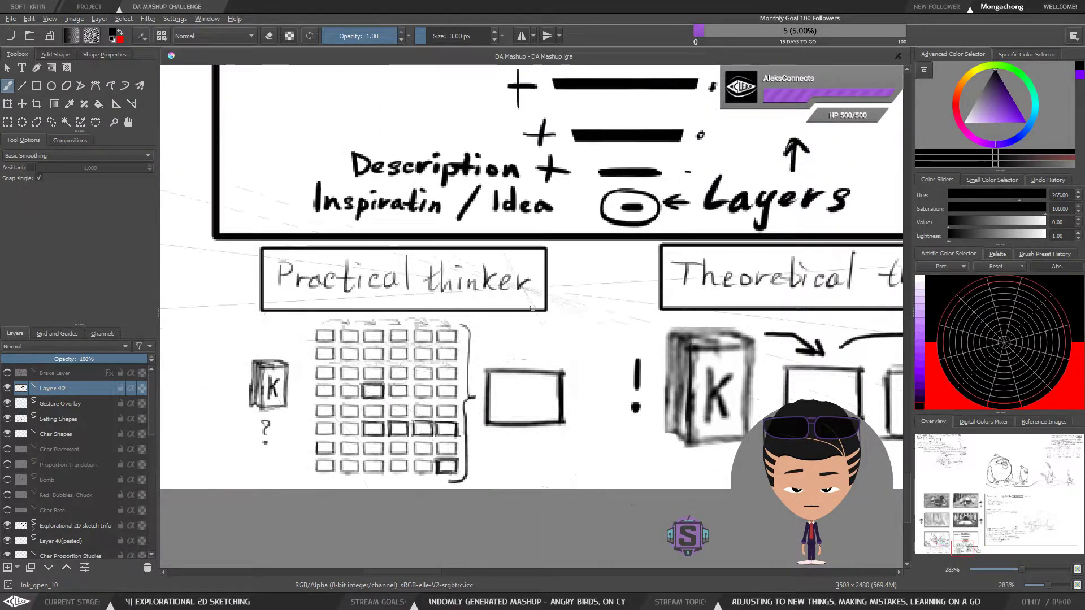
# Examine the "Theoretical thinker" sequence of book, arrows and growing boxes, then review both diagrams together
pyautogui.press('-')
pyautogui.press('-')
pyautogui.press('+')
pyautogui.press('+')
pyautogui.moveTo(747, 431); pyautogui.dragTo(404, 368)
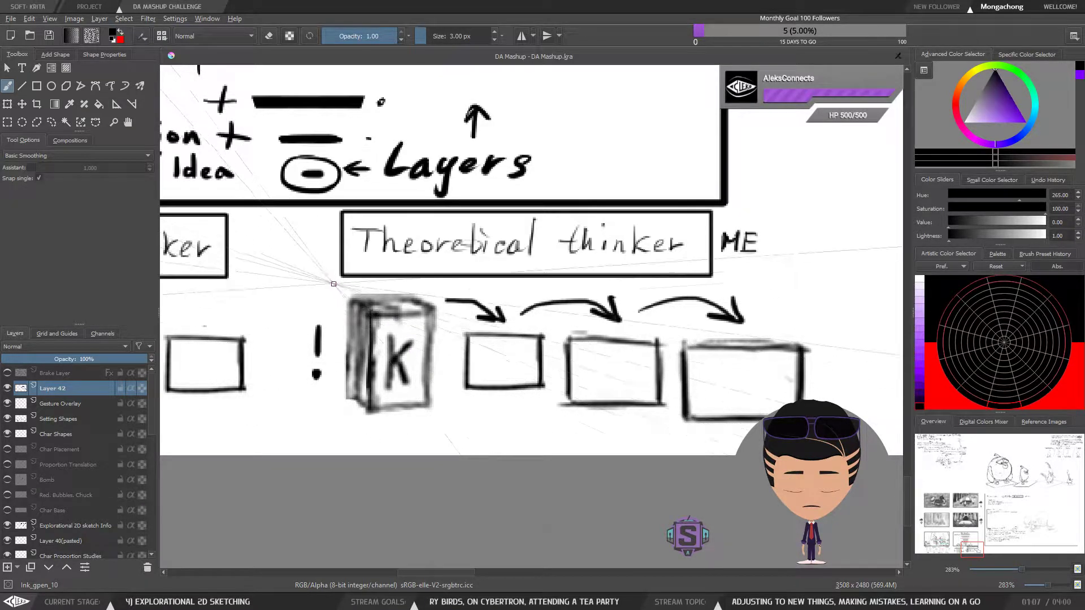
pyautogui.moveTo(472, 404); pyautogui.dragTo(436, 404)
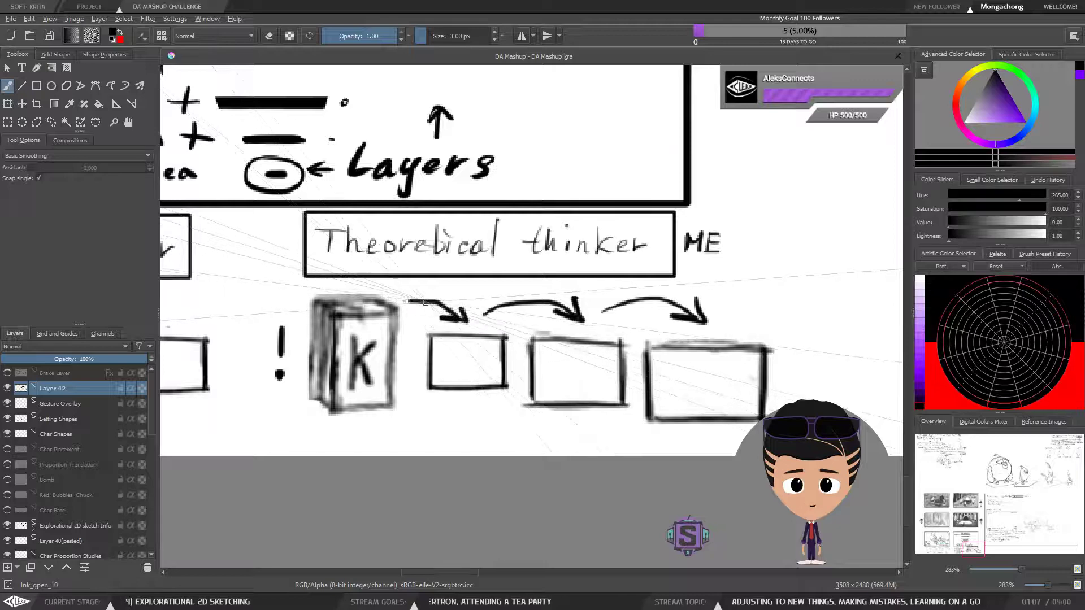
pyautogui.moveTo(678, 372); pyautogui.dragTo(667, 350)
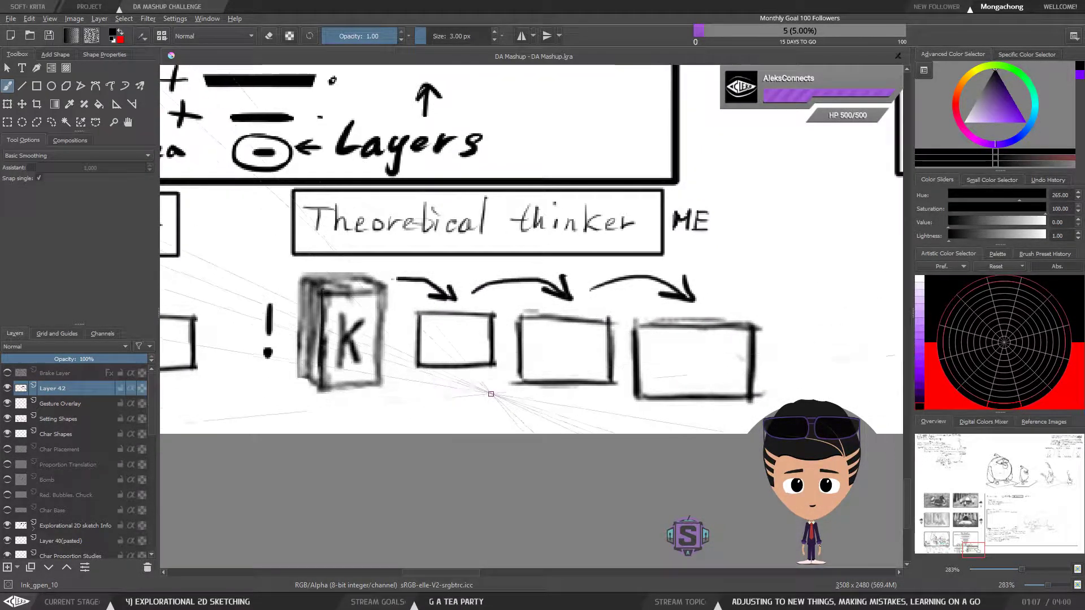
pyautogui.moveTo(499, 409); pyautogui.dragTo(510, 405)
pyautogui.hotkey('ctrl', '-')
pyautogui.hotkey('ctrl', '-')
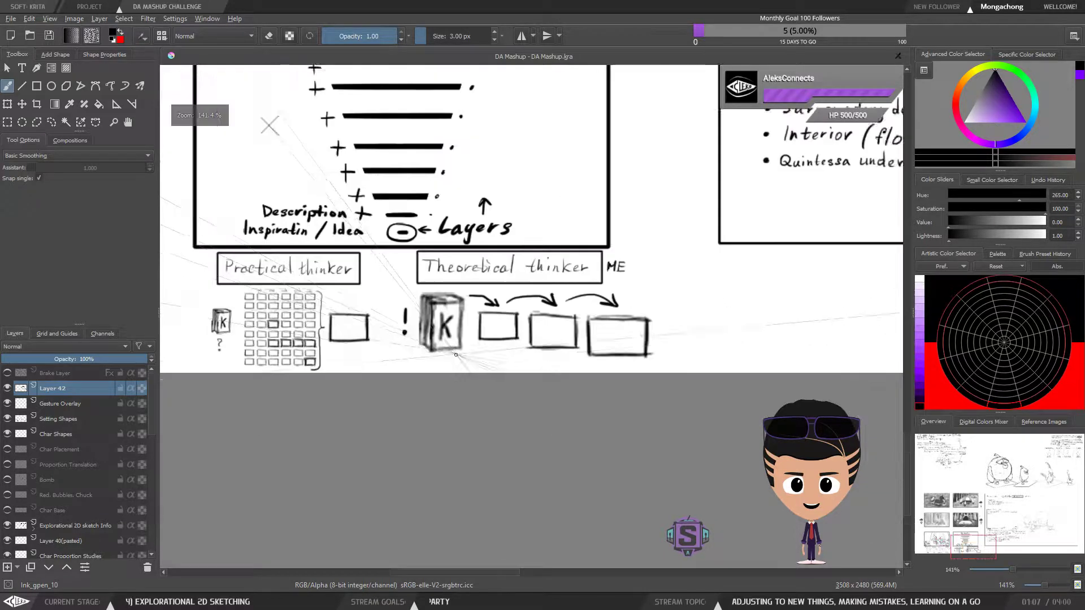
pyautogui.moveTo(470, 351); pyautogui.dragTo(557, 365)
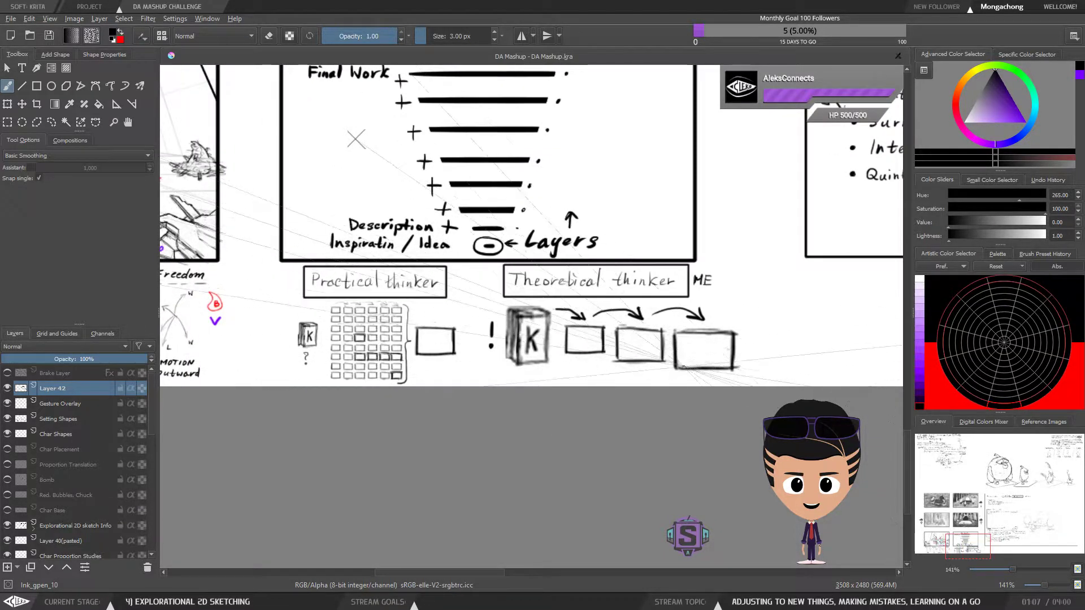
pyautogui.hotkey('ctrl', '+')
pyautogui.hotkey('ctrl', '+')
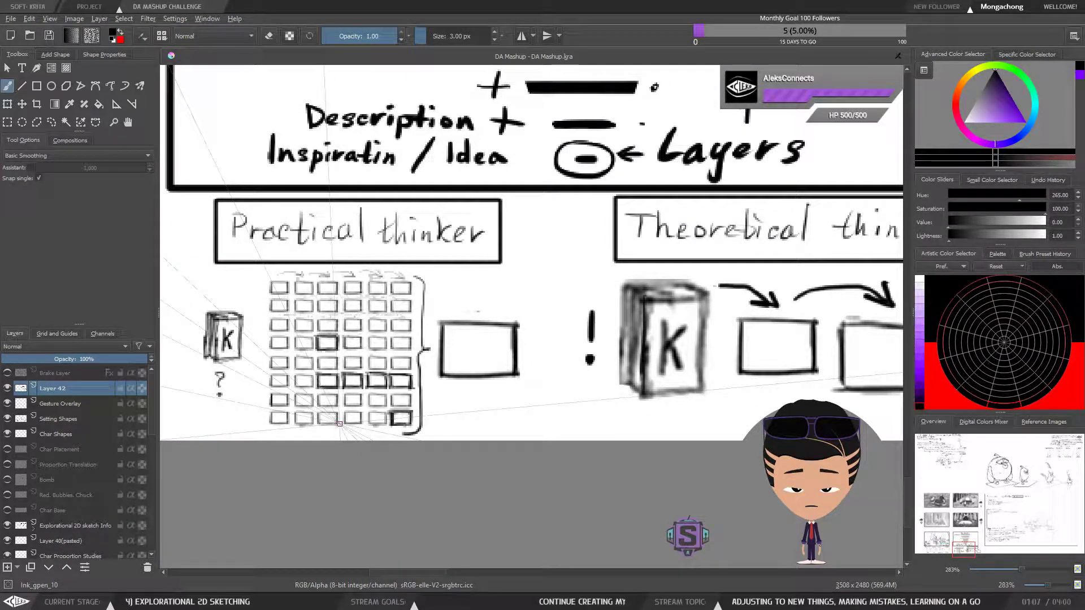
# Refine the "Theoretical thinker" book by erasing into its dark side and top and redrawing crisp lines for the stacked books
pyautogui.moveTo(718, 322); pyautogui.dragTo(420, 289)
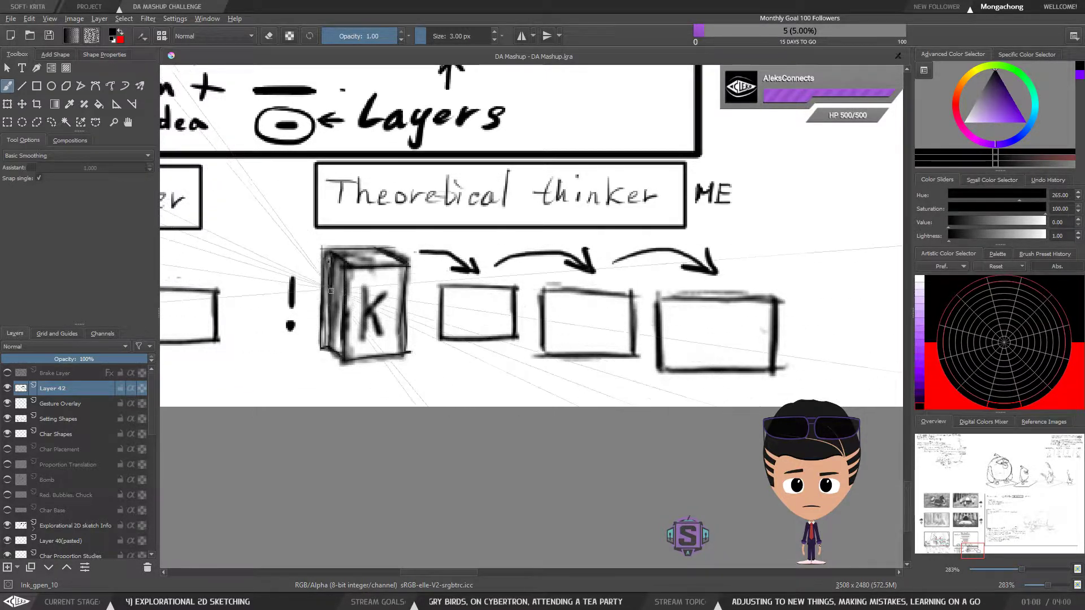
pyautogui.press('e')
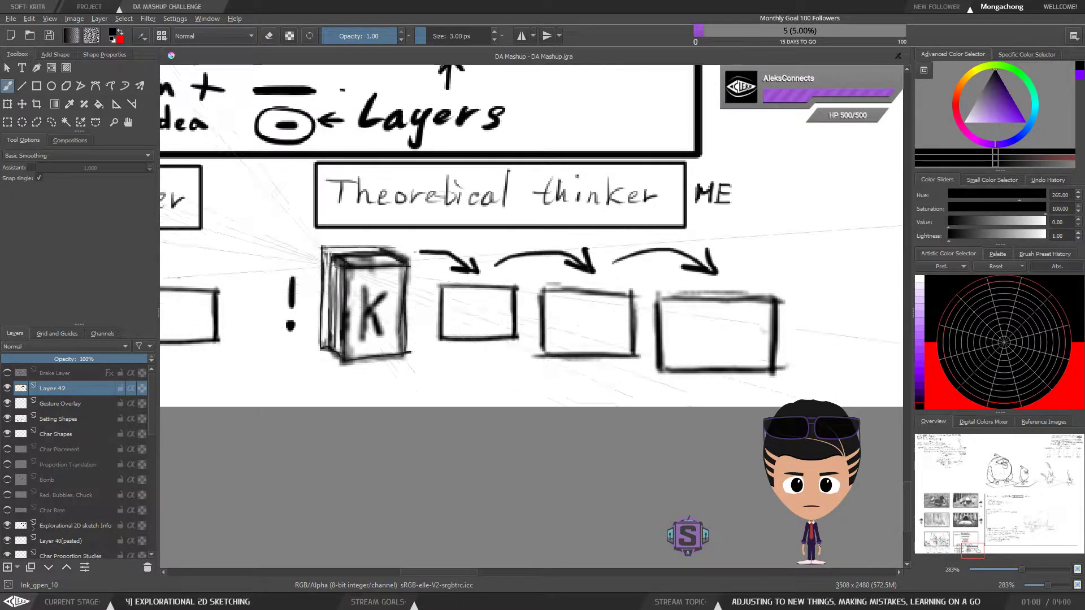
pyautogui.press('-')
pyautogui.press('-')
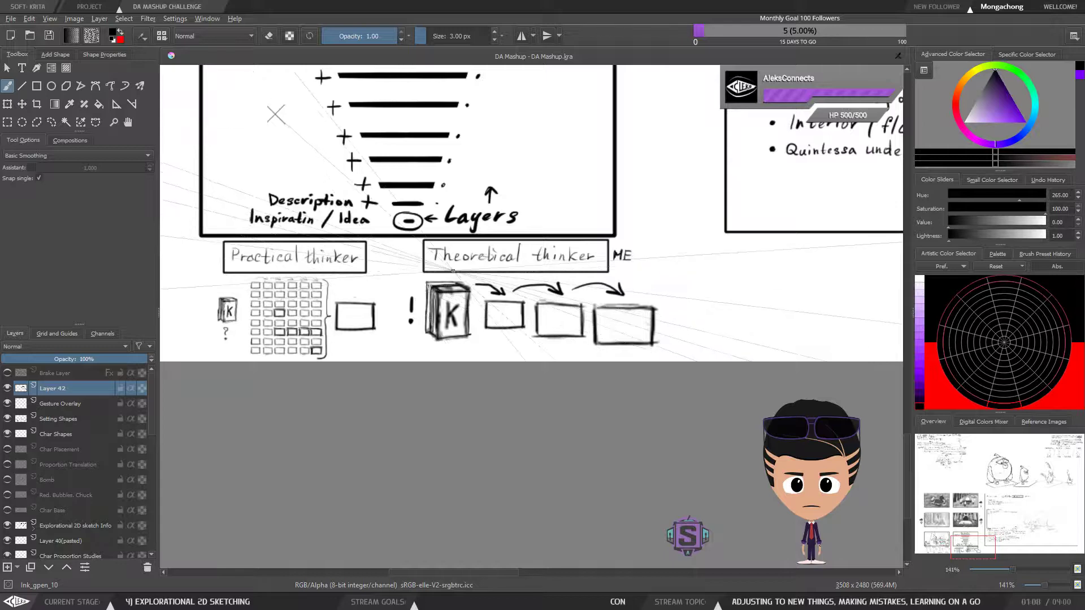
pyautogui.press('+')
pyautogui.press('+')
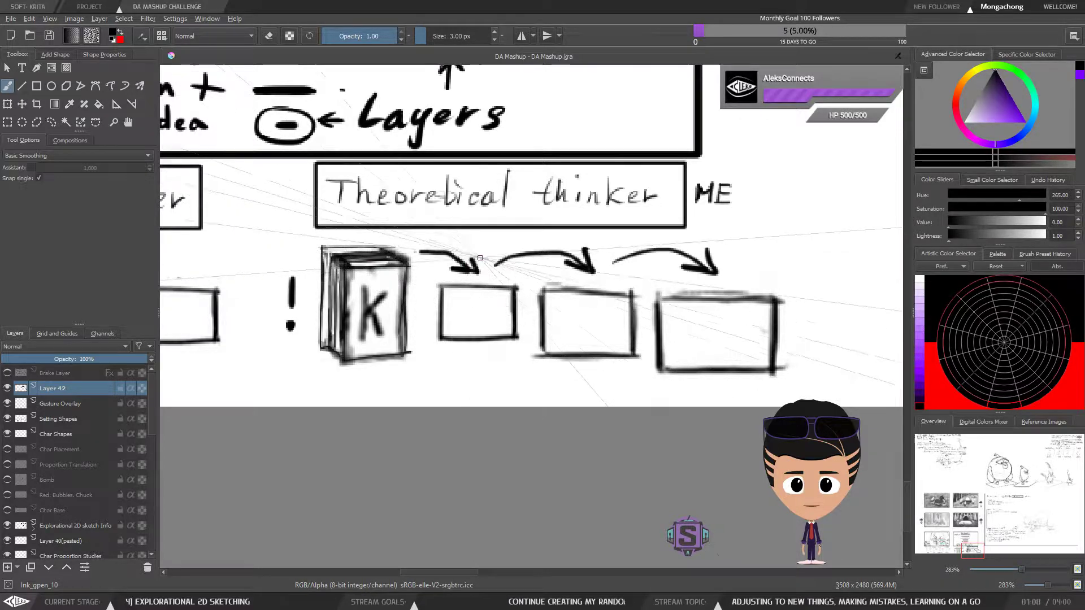
# Thicken the first "Theoretical thinker" arrow and extend its tail back to the book
pyautogui.moveTo(525, 326); pyautogui.dragTo(517, 415)
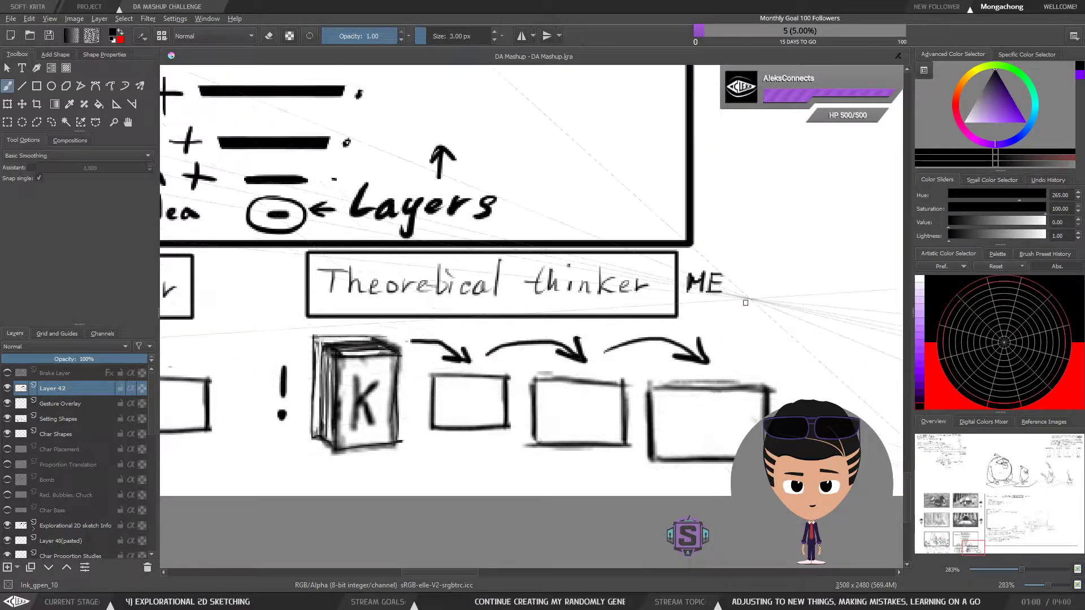
pyautogui.moveTo(508, 368)
pyautogui.mouseDown()
pyautogui.moveTo(482, 371)
pyautogui.moveTo(486, 351)
pyautogui.moveTo(452, 349)
pyautogui.moveTo(437, 366)
pyautogui.mouseUp()
pyautogui.moveTo(482, 403)
pyautogui.mouseDown()
pyautogui.moveTo(522, 357)
pyautogui.moveTo(520, 367)
pyautogui.mouseUp()
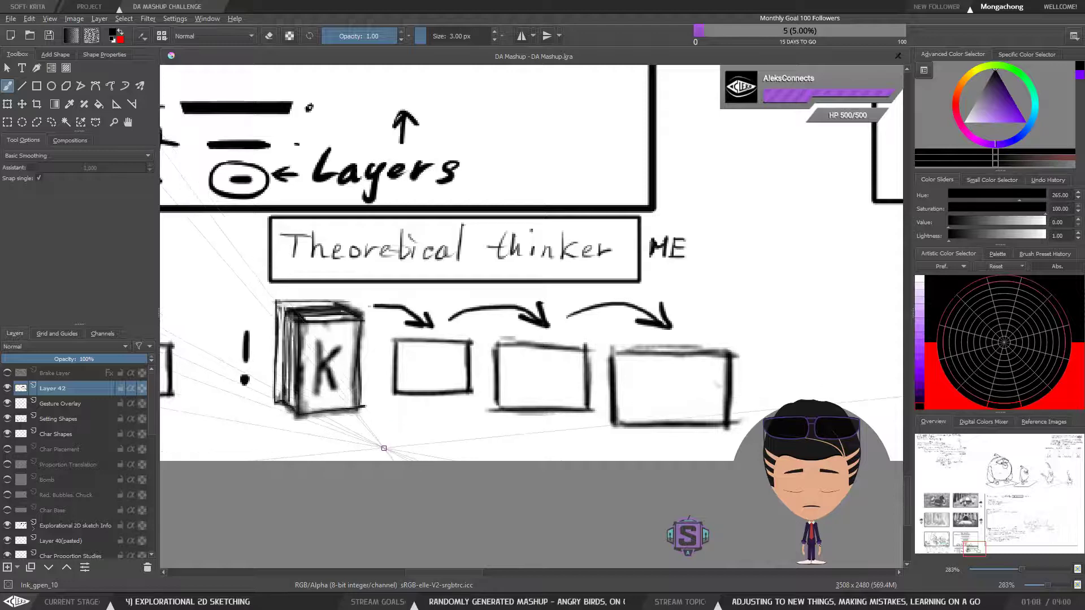
pyautogui.moveTo(795, 358); pyautogui.dragTo(792, 345)
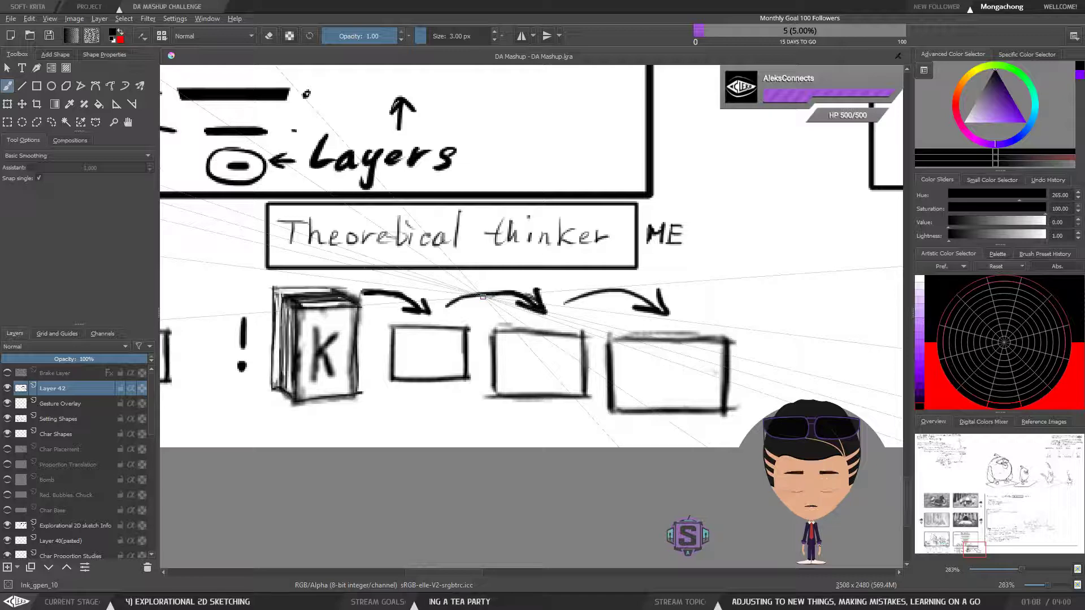
pyautogui.scroll(-2, 483, 296)
pyautogui.moveTo(486, 352); pyautogui.dragTo(566, 339)
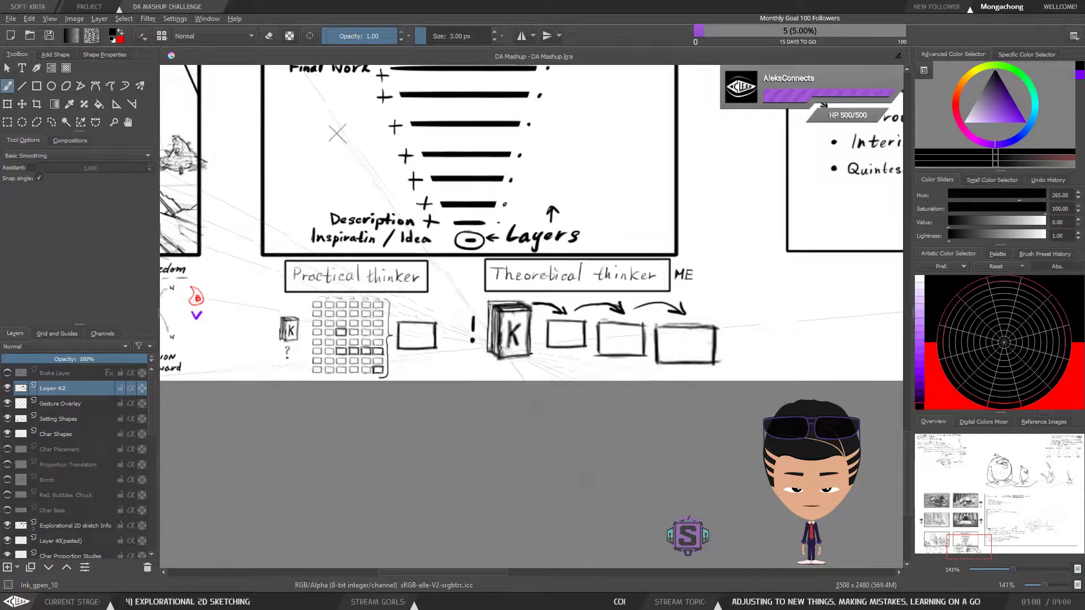
pyautogui.moveTo(707, 349)
pyautogui.mouseDown()
pyautogui.moveTo(654, 347)
pyautogui.moveTo(717, 336)
pyautogui.moveTo(702, 345)
pyautogui.moveTo(713, 336)
pyautogui.moveTo(683, 348)
pyautogui.moveTo(713, 312)
pyautogui.moveTo(661, 348)
pyautogui.mouseUp()
pyautogui.hotkey('ctrl', 'z')
pyautogui.press('l')
pyautogui.press('Delete')
pyautogui.press('b')
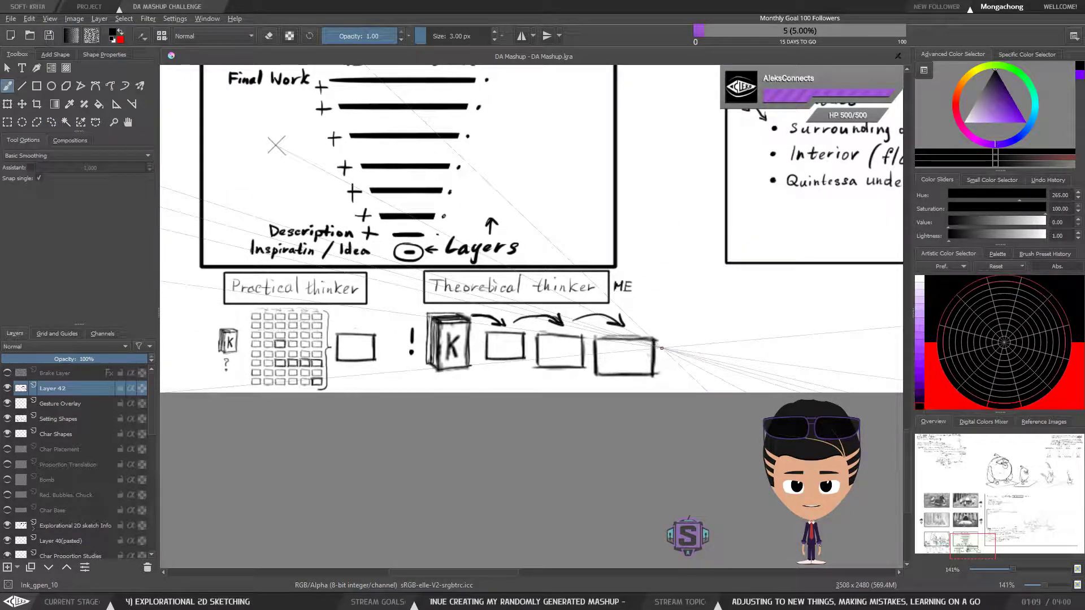
# Examine the "Theoretical thinker" book, arrows and growing boxes up close and alongside the "Practical thinker" diagram
pyautogui.scroll(3, 492, 305)
pyautogui.scroll(-1, 369, 306)
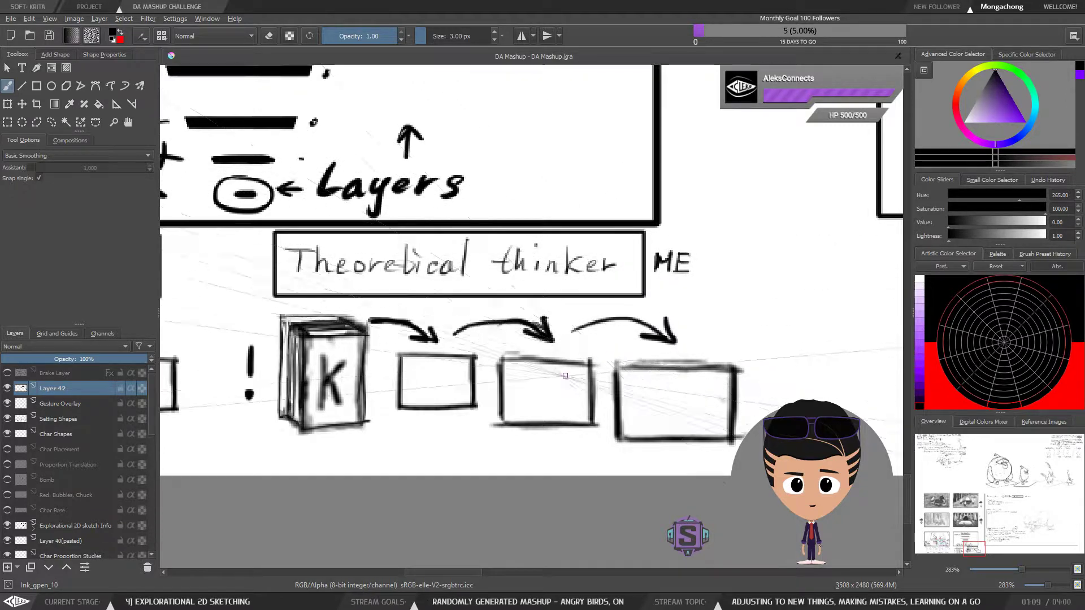
pyautogui.scroll(-2, 579, 369)
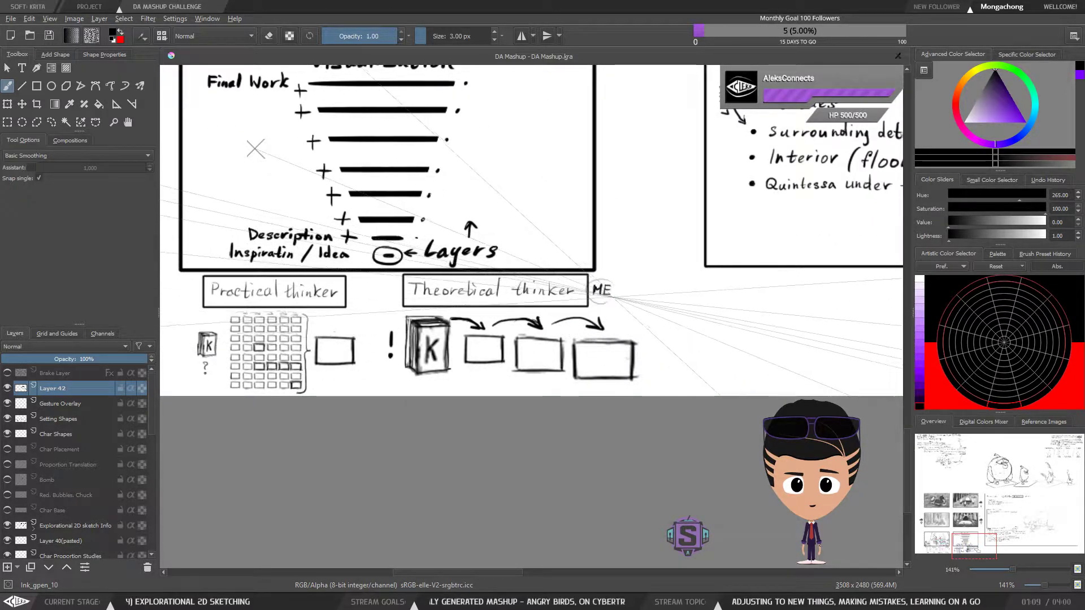
pyautogui.hotkey('ctrl', '+')
pyautogui.hotkey('ctrl', '+')
pyautogui.moveTo(383, 392)
pyautogui.mouseDown()
pyautogui.moveTo(493, 368)
pyautogui.moveTo(402, 369)
pyautogui.mouseUp()
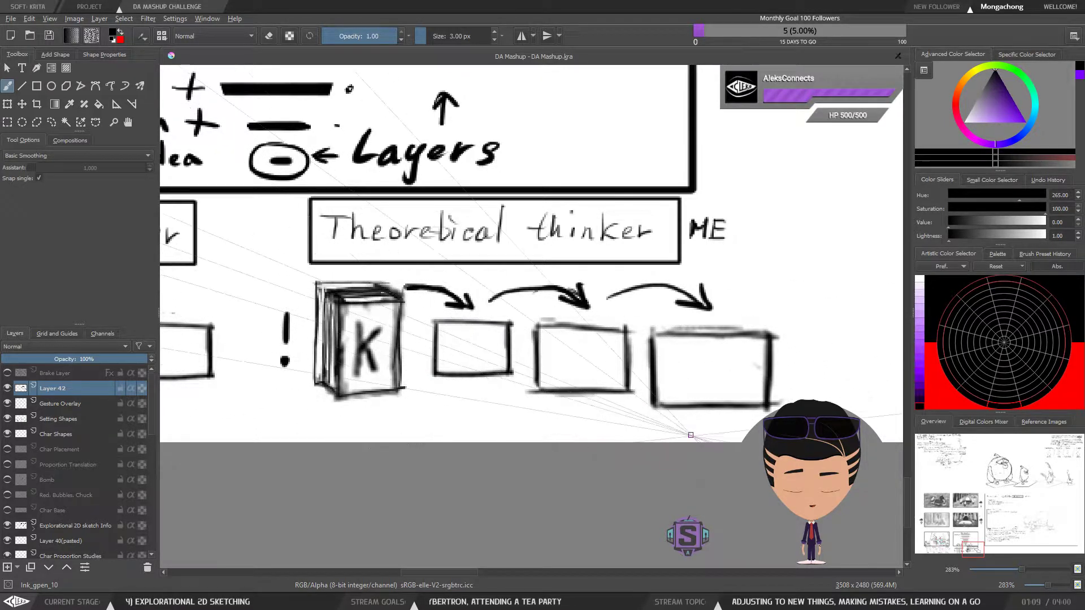
pyautogui.scroll(-1, 460, 352)
pyautogui.scroll(1, 460, 352)
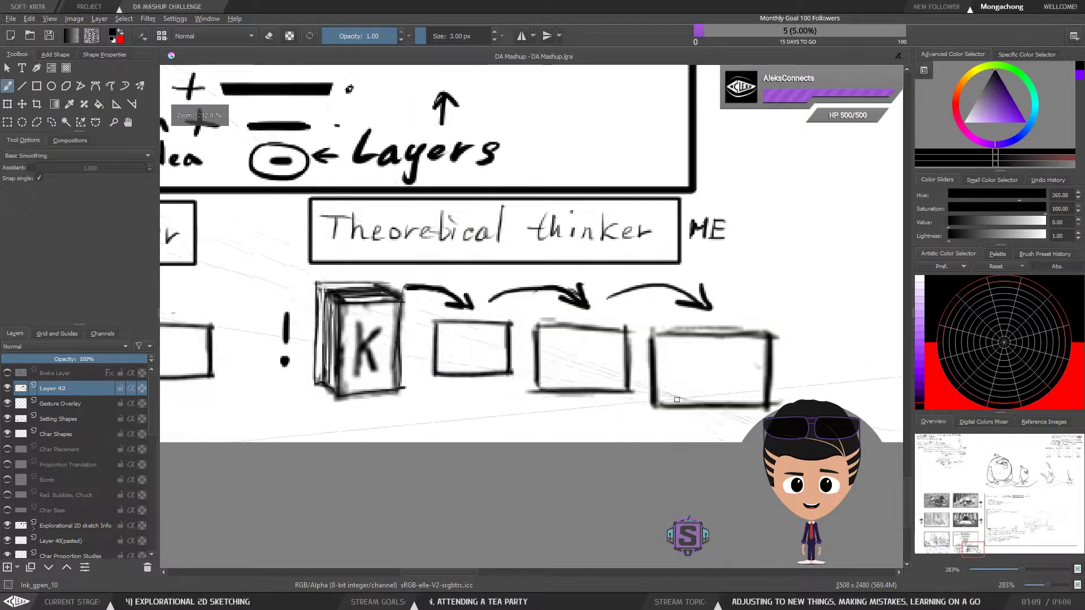
pyautogui.scroll(-2, 588, 358)
pyautogui.scroll(2, 554, 336)
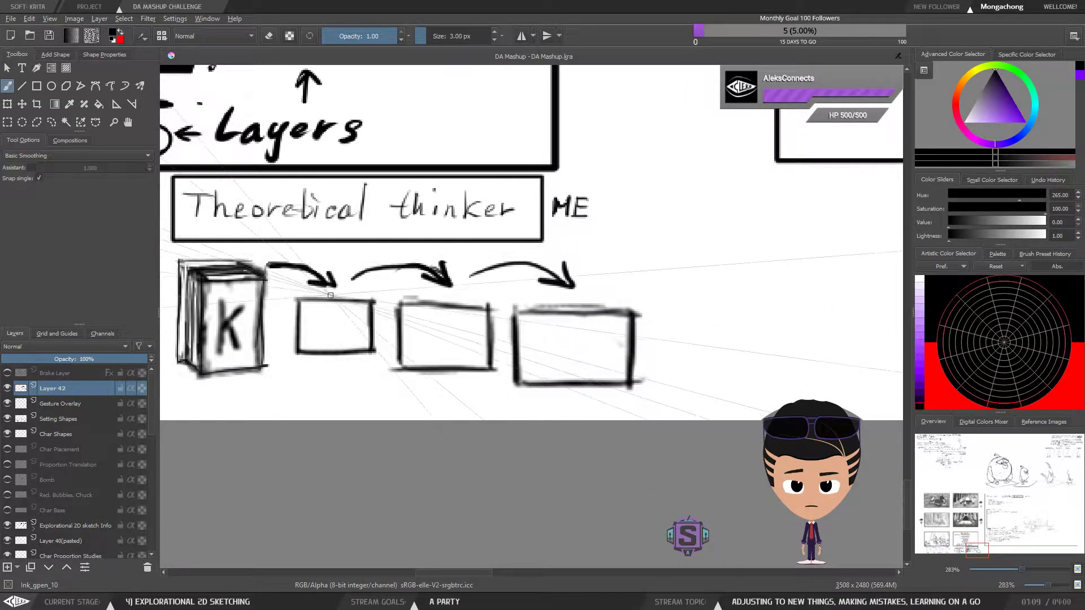
# Review the tea party sketch and the gesture notes from "Unpredictability" to "Freedom" beneath it
pyautogui.hotkey('ctrl', '-')
pyautogui.hotkey('ctrl', '-')
pyautogui.moveTo(176, 215); pyautogui.dragTo(724, 322)
pyautogui.moveTo(430, 153); pyautogui.dragTo(394, 203)
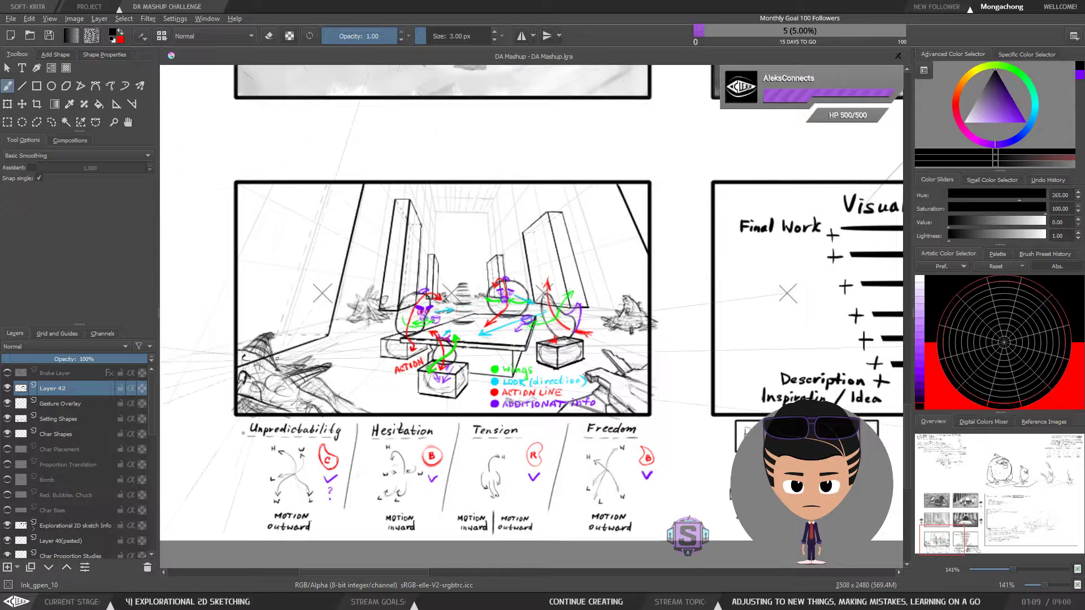
pyautogui.moveTo(618, 456); pyautogui.dragTo(569, 438)
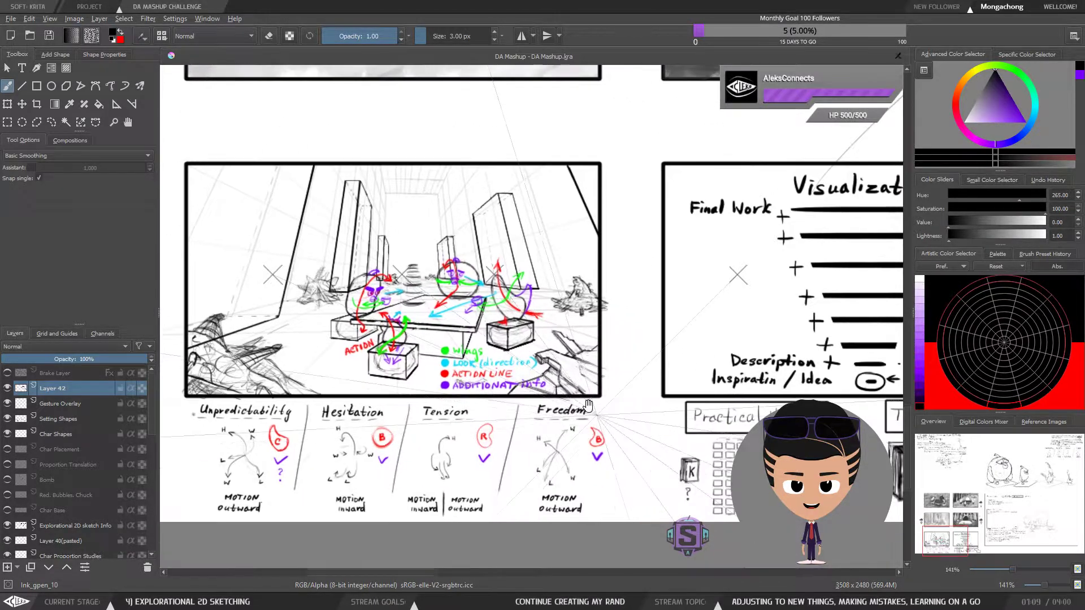
pyautogui.moveTo(624, 406); pyautogui.dragTo(335, 284)
# Outline with rectangular selections a block of four columns by three rows and the whole "Practical thinker" grid
pyautogui.press('+')
pyautogui.press('+')
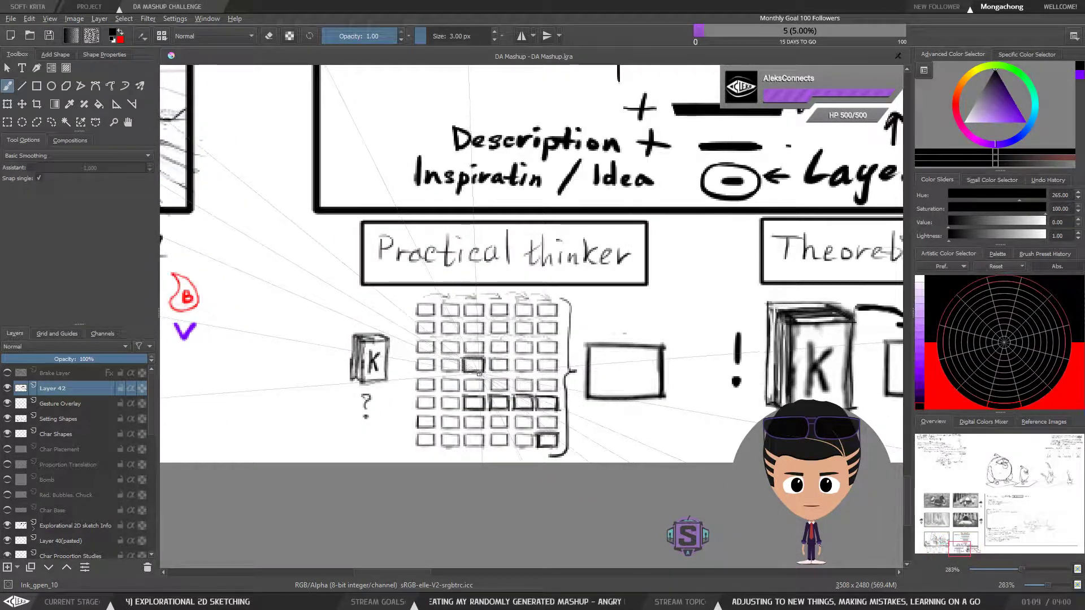
pyautogui.moveTo(477, 372); pyautogui.dragTo(527, 344)
pyautogui.press('+')
pyautogui.press('+')
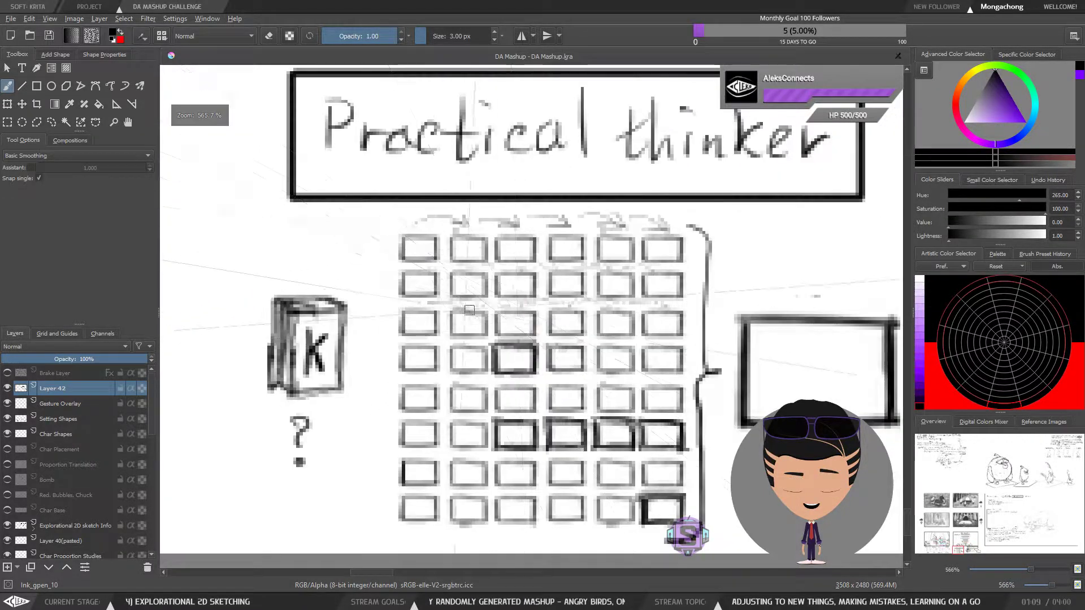
pyautogui.hotkey('ctrl', 'r')
pyautogui.moveTo(399, 233); pyautogui.dragTo(439, 282)
pyautogui.moveTo(558, 334); pyautogui.dragTo(582, 336)
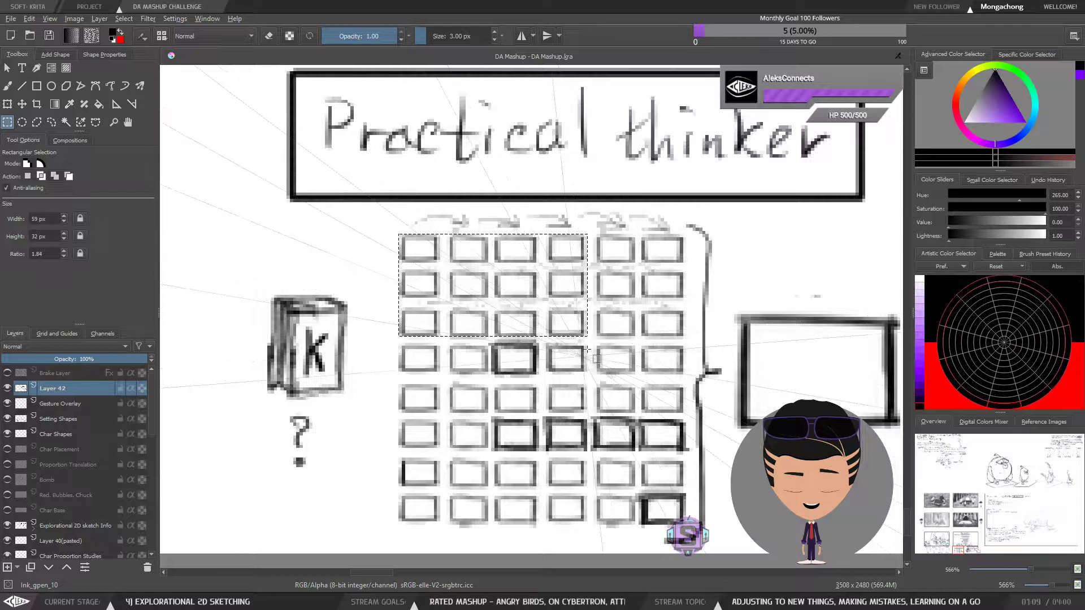
pyautogui.press('-')
pyautogui.press('-')
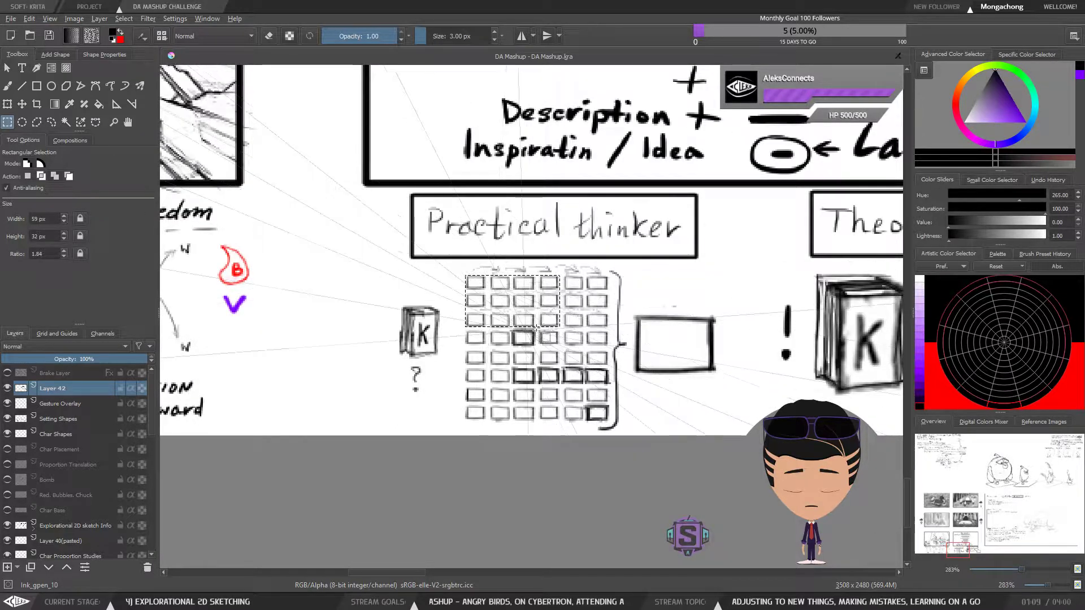
pyautogui.press('+')
pyautogui.press('+')
pyautogui.moveTo(497, 340); pyautogui.dragTo(472, 355)
pyautogui.moveTo(371, 250); pyautogui.dragTo(662, 538)
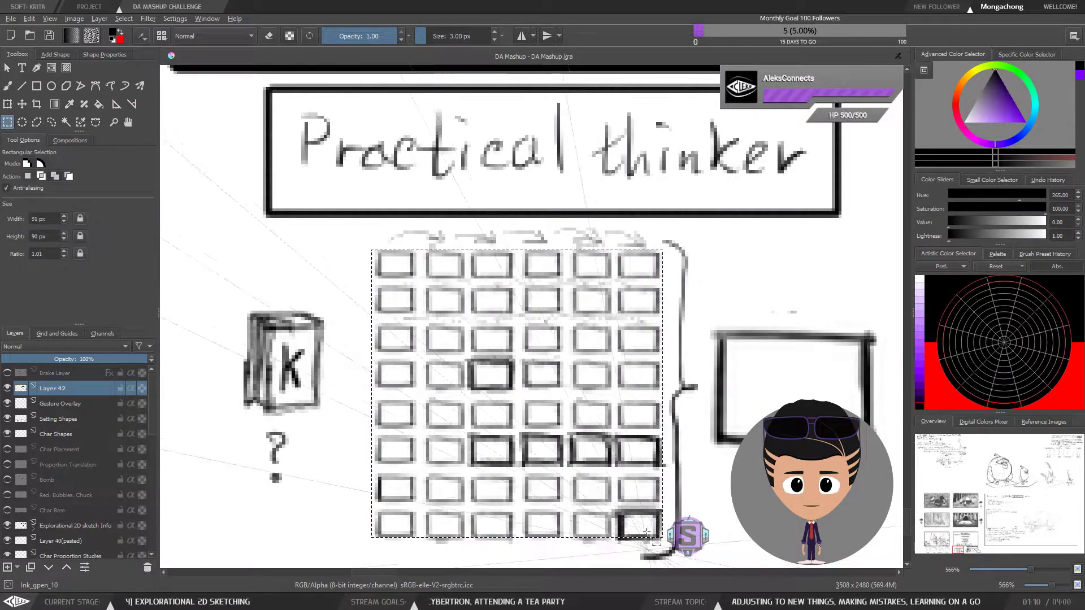
# Compare the selected "Practical thinker" grid with the tea party sketch and its motion notes
pyautogui.press('-')
pyautogui.press('-')
pyautogui.press('-')
pyautogui.press('-')
pyautogui.moveTo(483, 353); pyautogui.dragTo(681, 447)
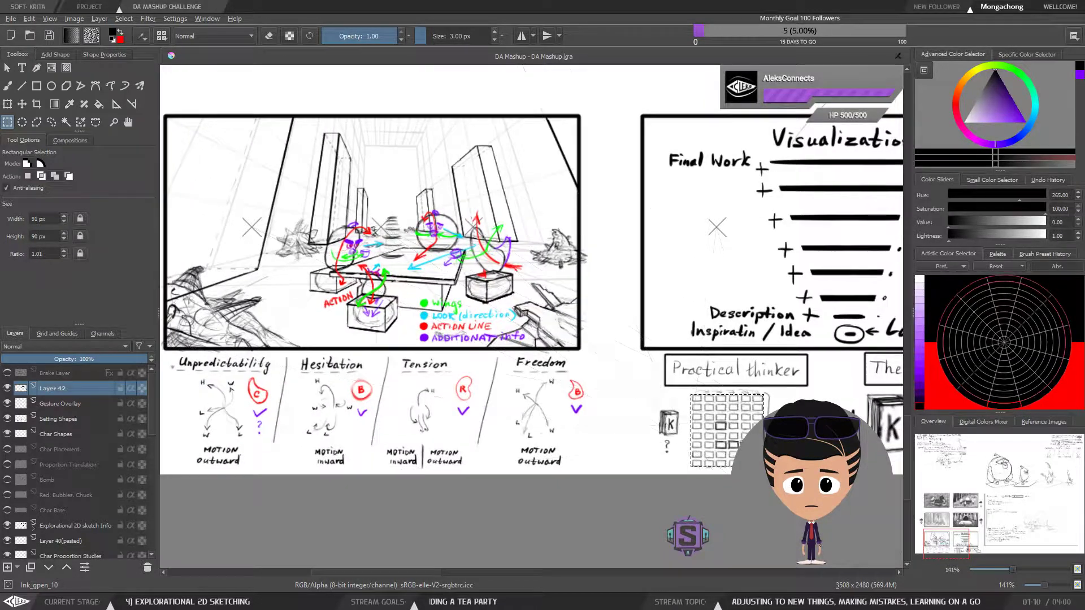
pyautogui.moveTo(721, 383); pyautogui.dragTo(731, 387)
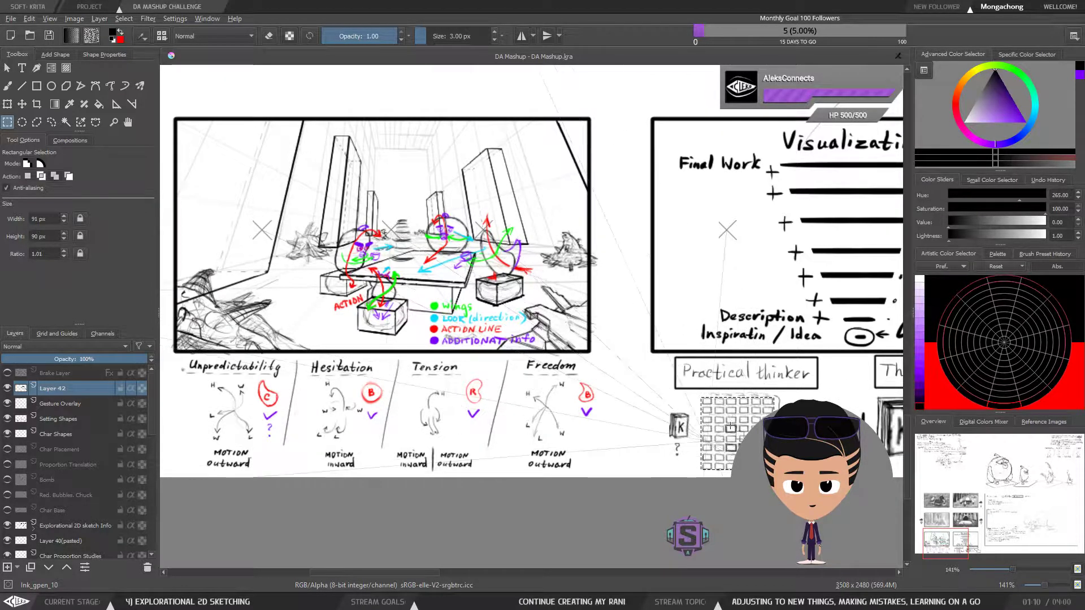
pyautogui.moveTo(766, 449); pyautogui.dragTo(738, 452)
pyautogui.moveTo(682, 427); pyautogui.dragTo(706, 377)
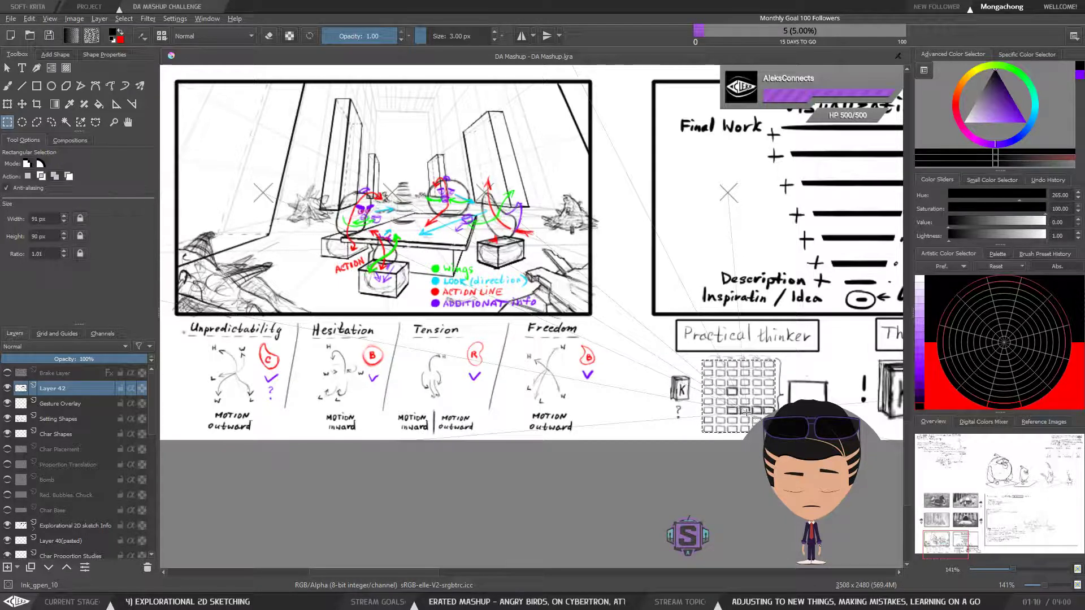
# Return to the freehand brush with the grid selection cleared and save the drawing
pyautogui.press('b')
pyautogui.moveTo(745, 413); pyautogui.dragTo(749, 470)
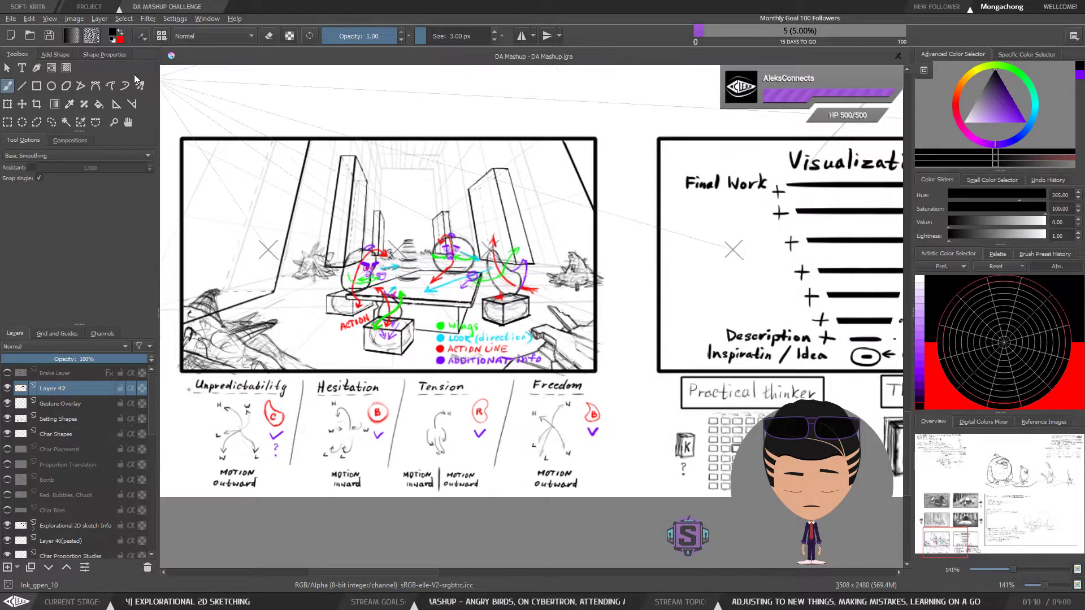
pyautogui.click(50, 36)
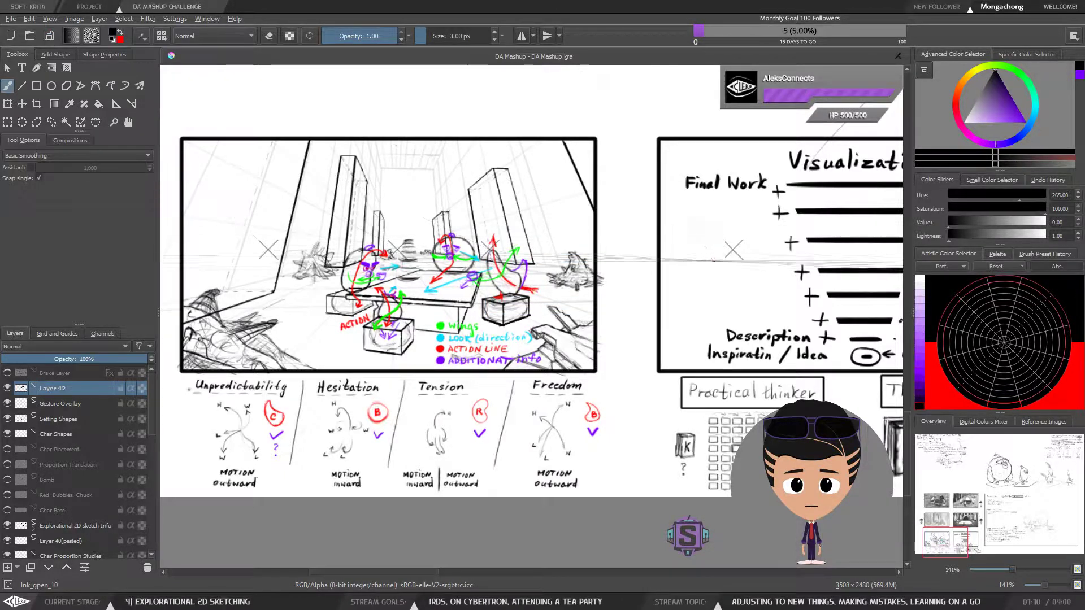
# Outline the full "Practical thinker" grid with a rectangular selection and clear it again
pyautogui.moveTo(792, 418); pyautogui.dragTo(469, 397)
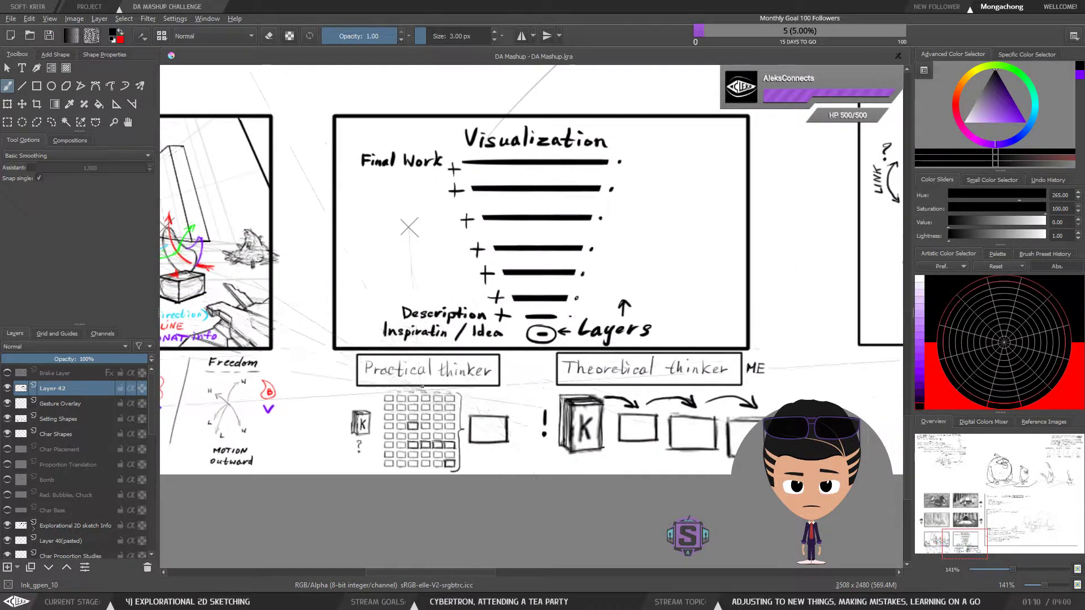
pyautogui.hotkey('ctrl', 'r')
pyautogui.moveTo(382, 393); pyautogui.dragTo(458, 468)
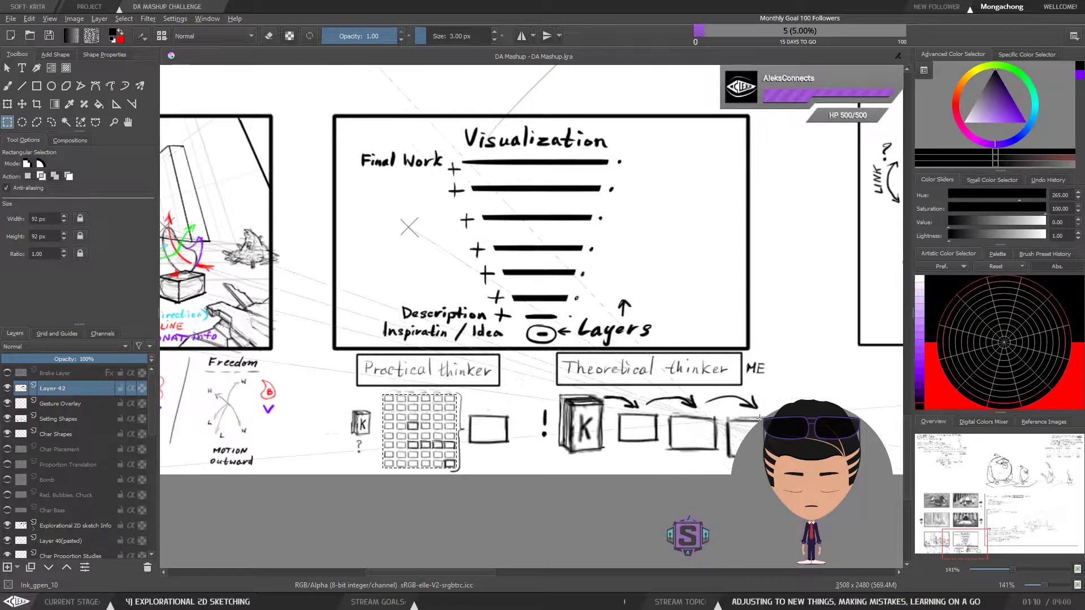
pyautogui.hotkey('ctrl', 'shift', 'a')
pyautogui.press('b')
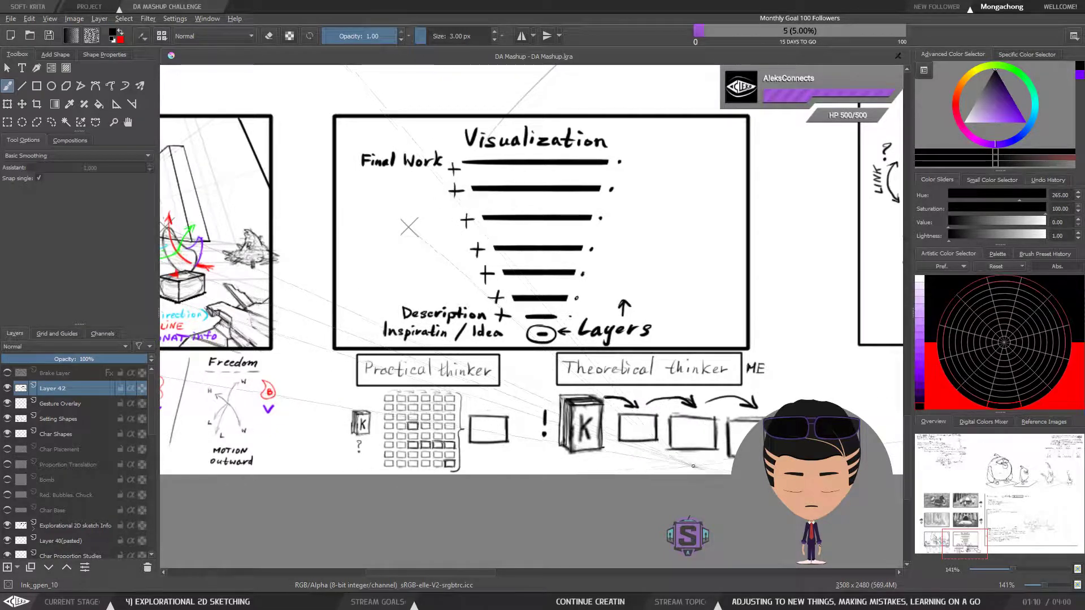
# Compare the Visualization layers and both thinker diagrams with the tea party sketch and its gesture notes
pyautogui.moveTo(625, 456); pyautogui.dragTo(672, 458)
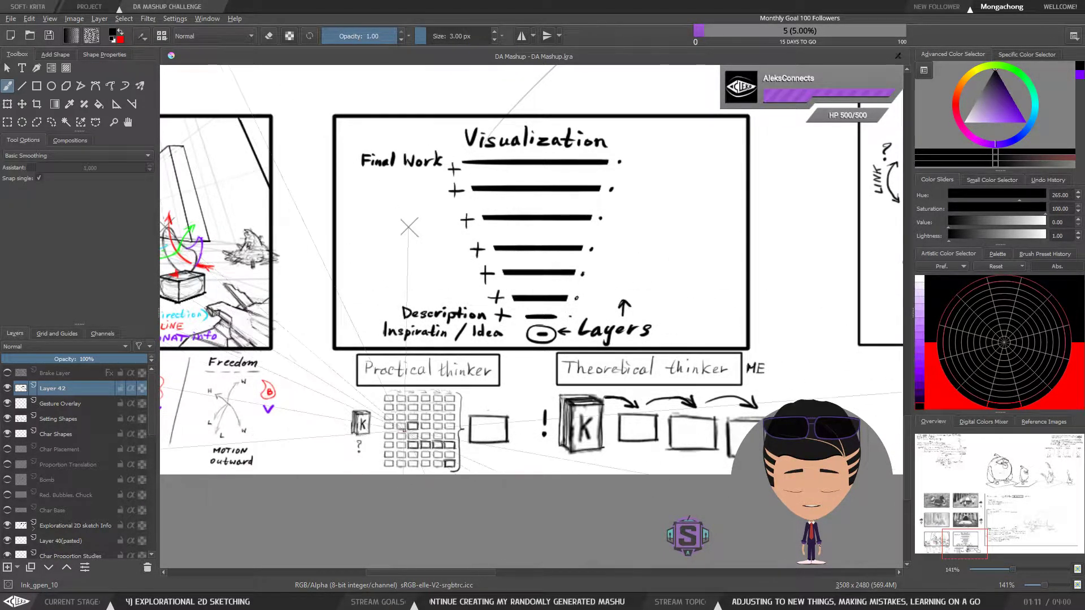
pyautogui.scroll(-2, 526, 327)
pyautogui.scroll(2, 522, 339)
pyautogui.moveTo(505, 382); pyautogui.dragTo(794, 397)
pyautogui.moveTo(676, 394); pyautogui.dragTo(690, 393)
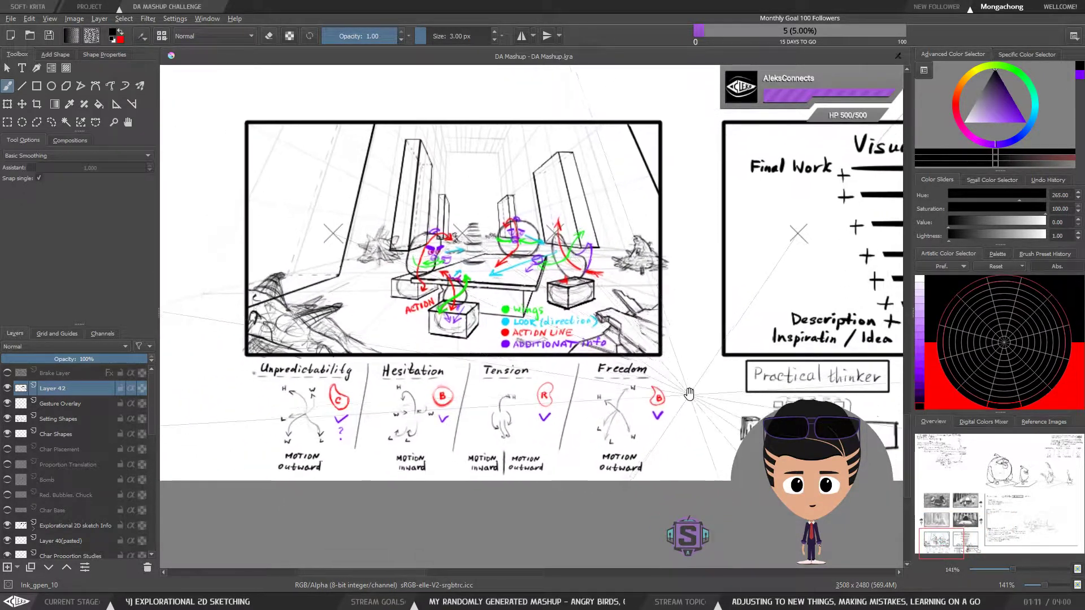
pyautogui.scroll(1, 731, 281)
pyautogui.scroll(-1, 731, 281)
pyautogui.moveTo(627, 364); pyautogui.dragTo(676, 412)
pyautogui.scroll(1, 676, 412)
pyautogui.scroll(-1, 677, 413)
pyautogui.moveTo(750, 435); pyautogui.dragTo(491, 380)
pyautogui.moveTo(789, 323); pyautogui.dragTo(521, 321)
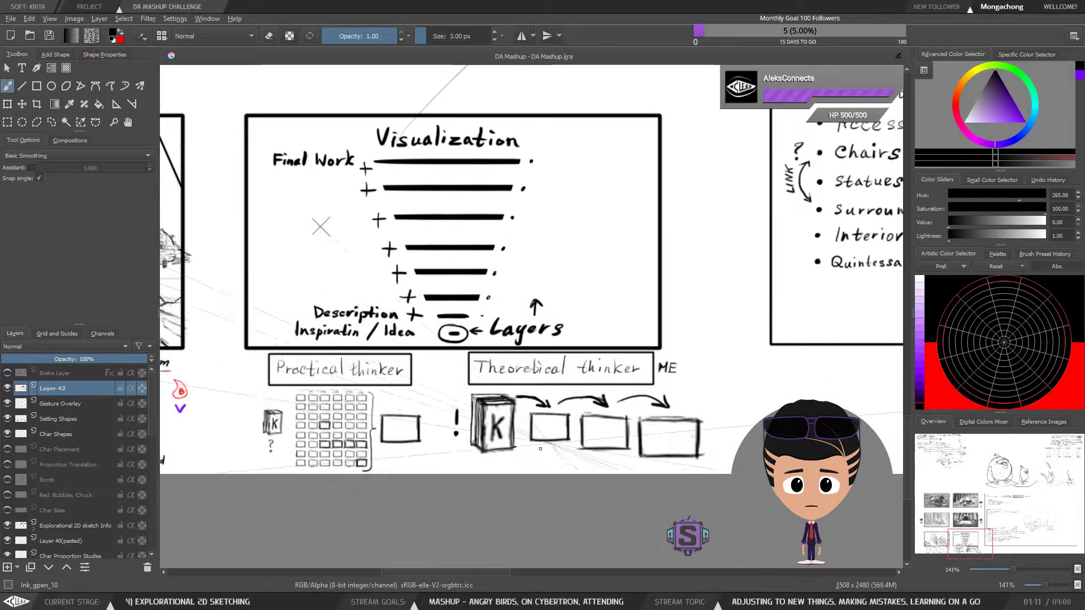
pyautogui.moveTo(330, 282)
pyautogui.mouseDown()
pyautogui.moveTo(718, 324)
pyautogui.moveTo(743, 314)
pyautogui.mouseUp()
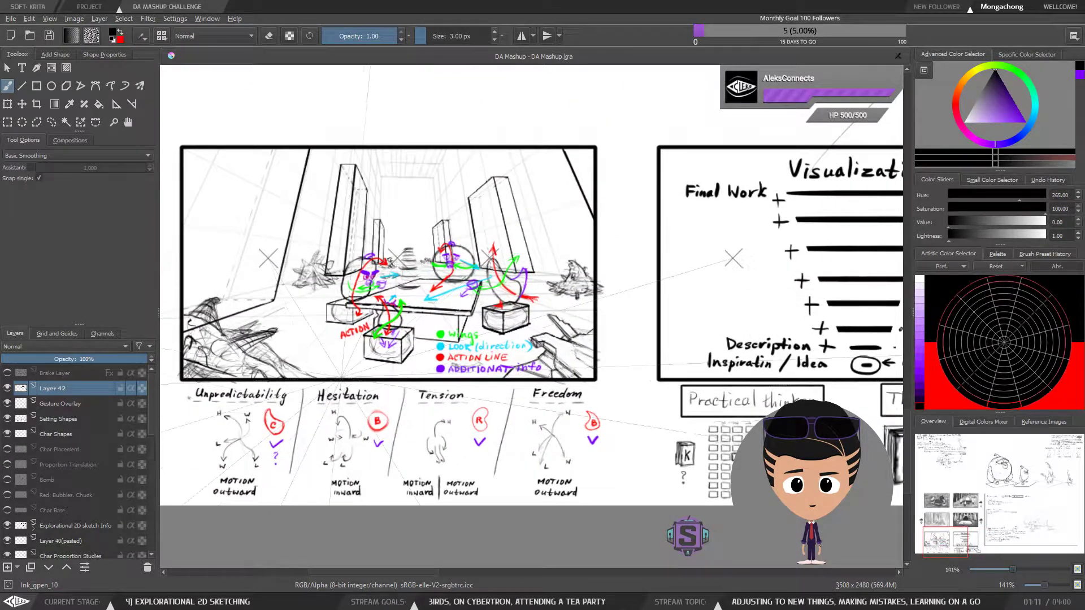
# Clear a trial rectangular selection over the notes and sketch a corner line inside the first "Theoretical thinker" box
pyautogui.press('-')
pyautogui.press('-')
pyautogui.moveTo(667, 354); pyautogui.dragTo(477, 317)
pyautogui.press('+')
pyautogui.press('+')
pyautogui.press('+')
pyautogui.press('+')
pyautogui.moveTo(690, 414); pyautogui.dragTo(546, 364)
pyautogui.hotkey('ctrl', 'r')
pyautogui.moveTo(558, 425); pyautogui.dragTo(284, 252)
pyautogui.press('b')
pyautogui.hotkey('ctrl', 'shift', 'a')
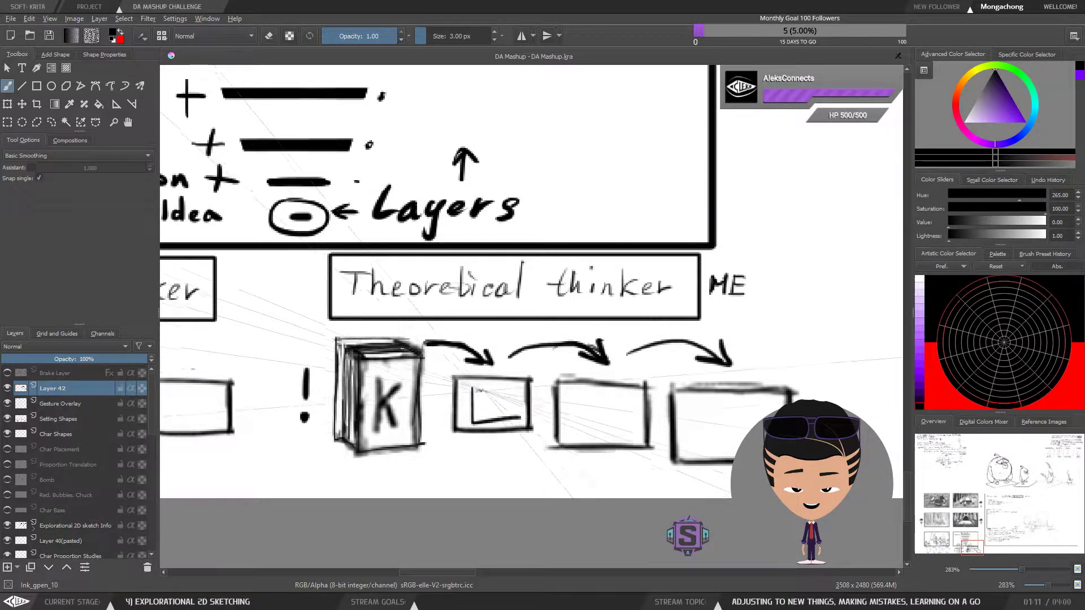
# Check the tea party sketch and fill the first two "Theoretical thinker" boxes with light hatching
pyautogui.hotkey('ctrl', '-')
pyautogui.hotkey('ctrl', '-')
pyautogui.moveTo(497, 425); pyautogui.dragTo(853, 461)
pyautogui.moveTo(542, 399); pyautogui.dragTo(688, 467)
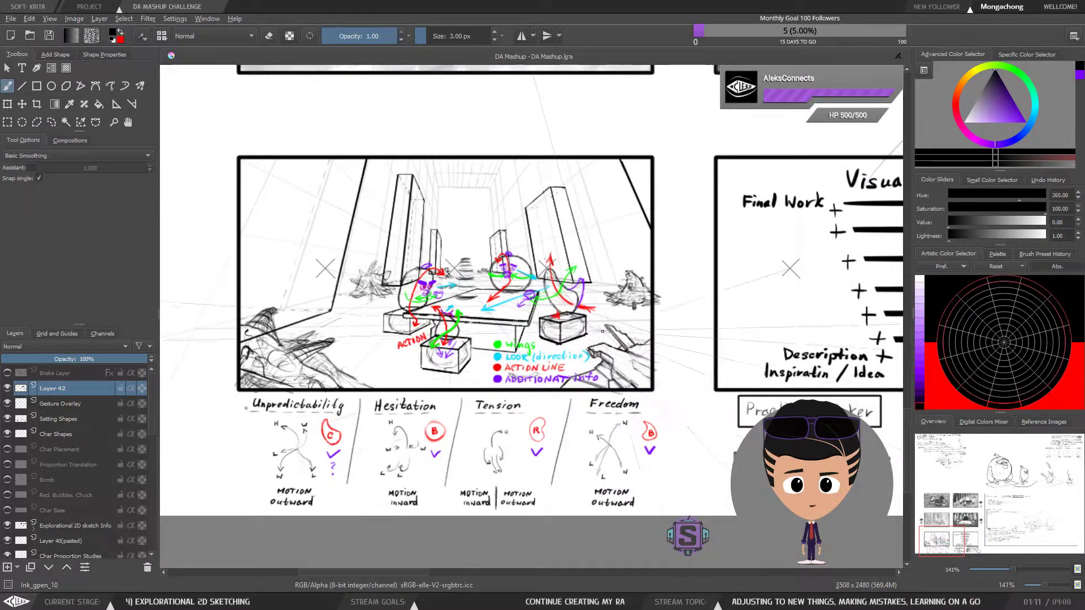
pyautogui.moveTo(706, 385); pyautogui.dragTo(377, 319)
pyautogui.moveTo(611, 385); pyautogui.dragTo(475, 328)
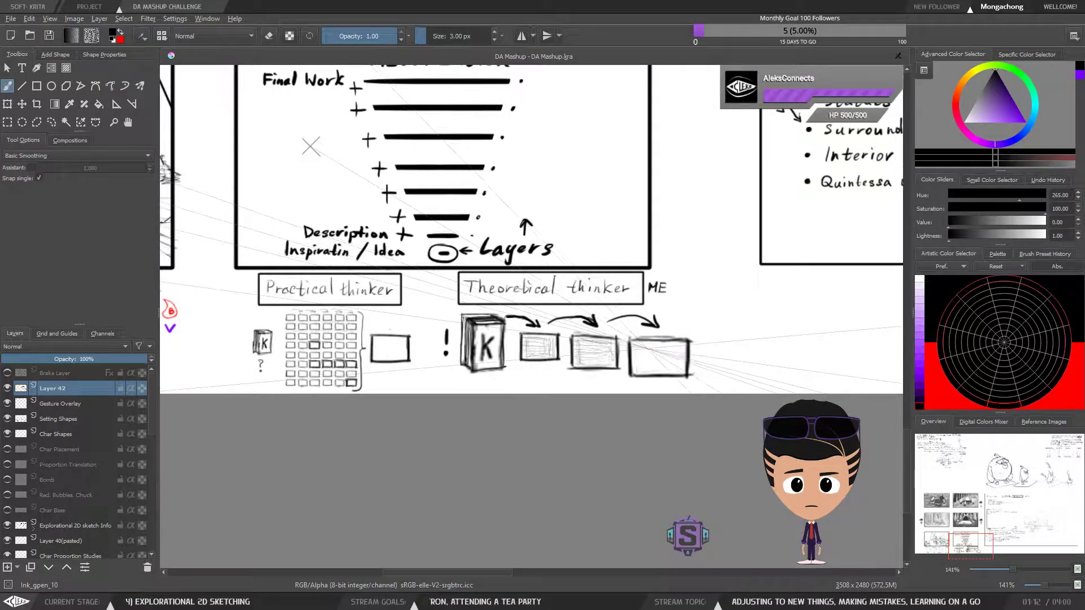
# Review the tea party sketch side by side with the Visualization panel and the thinker diagrams
pyautogui.scroll(-3, 647, 347)
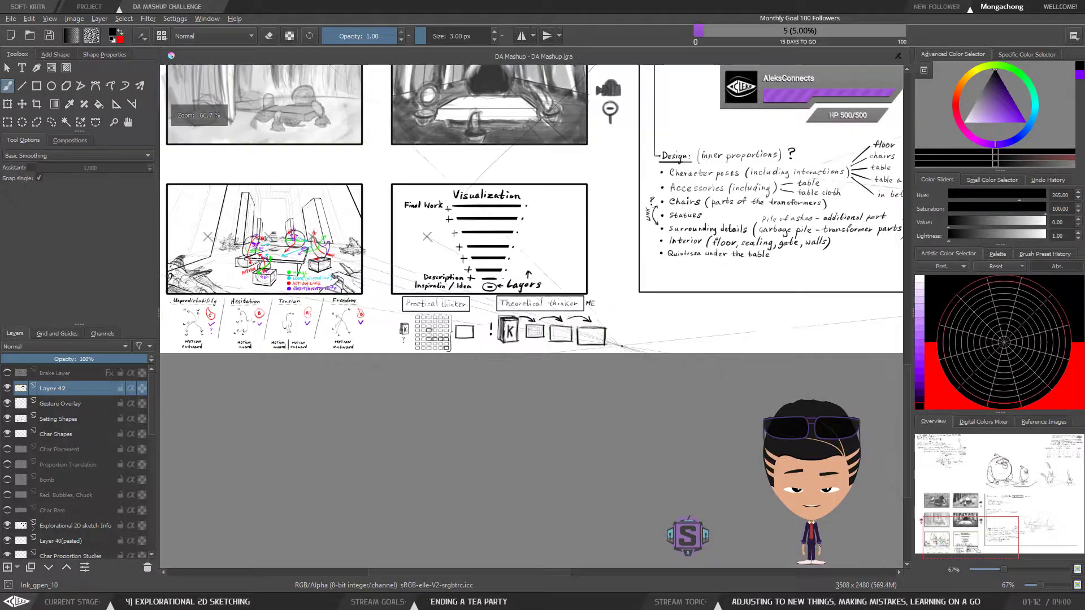
pyautogui.scroll(3, 625, 346)
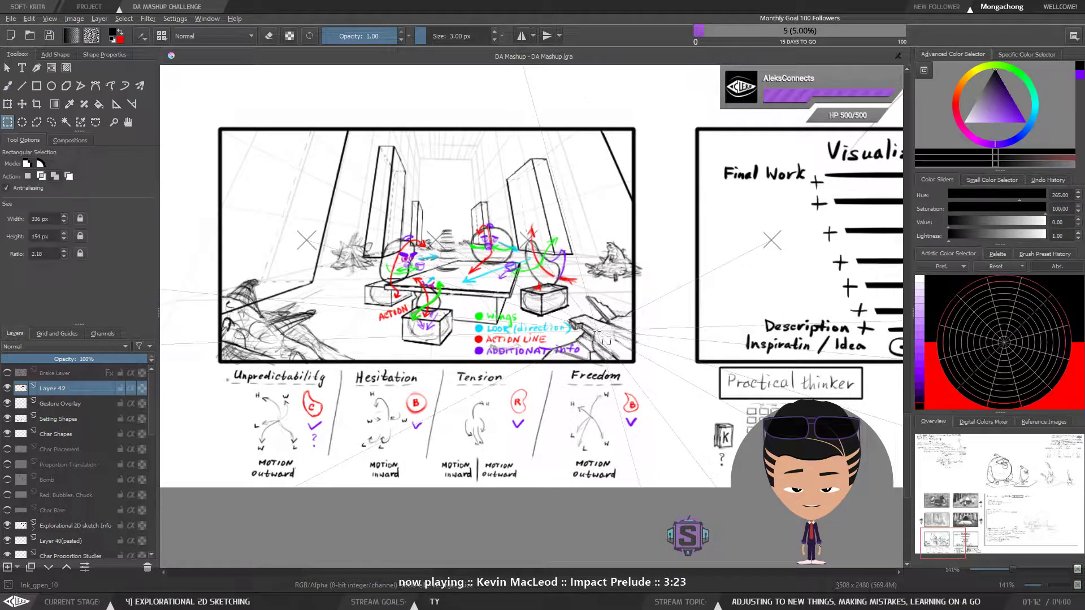
pyautogui.moveTo(667, 353); pyautogui.dragTo(383, 313)
pyautogui.moveTo(634, 430); pyautogui.dragTo(711, 427)
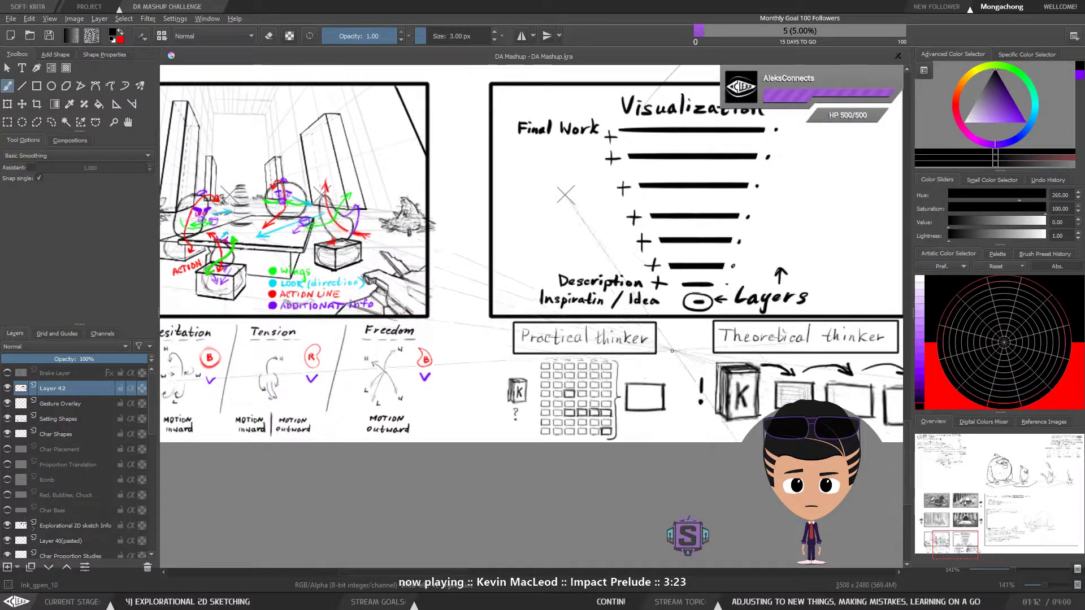
pyautogui.moveTo(685, 361); pyautogui.dragTo(698, 363)
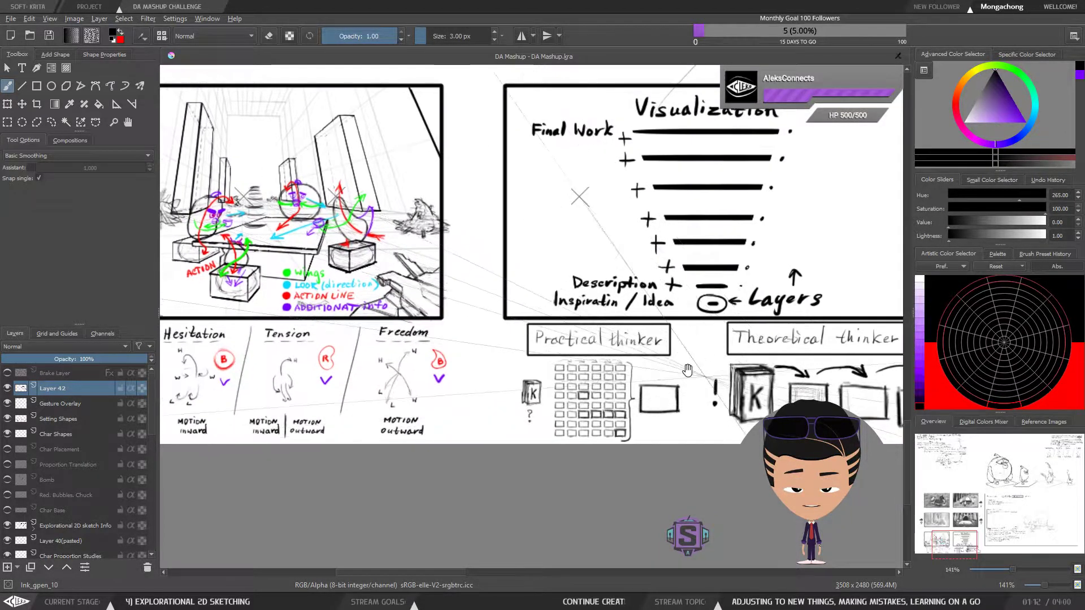
# Draw a curved arrow from the "Practical thinker" book to the first box of the grid, undoing the first attempt
pyautogui.scroll(2, 550, 378)
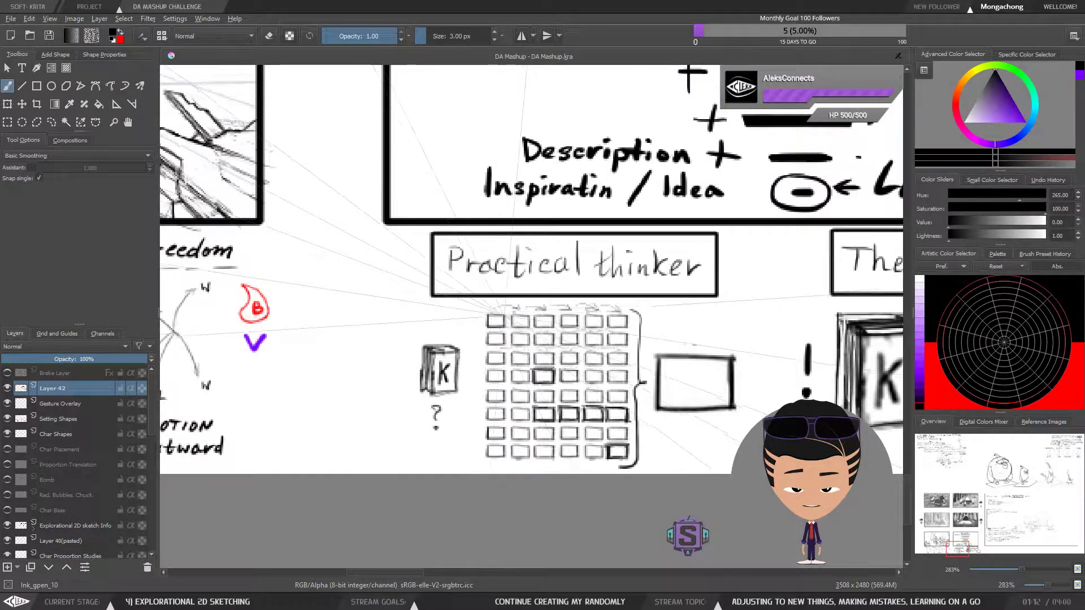
pyautogui.moveTo(445, 339); pyautogui.dragTo(460, 320)
pyautogui.hotkey('ctrl', 'z')
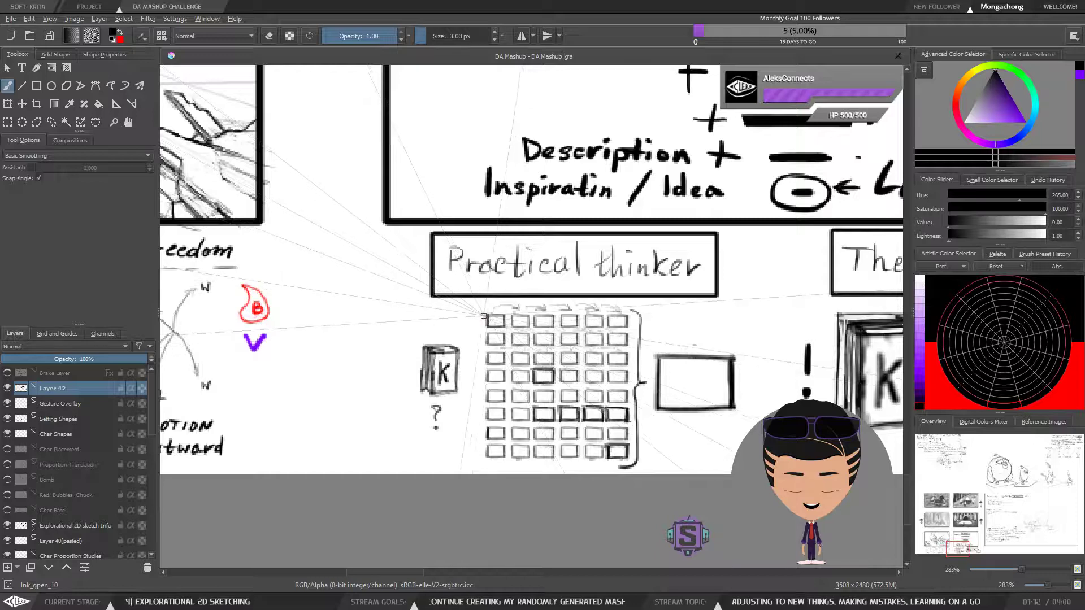
pyautogui.moveTo(443, 333); pyautogui.dragTo(476, 322)
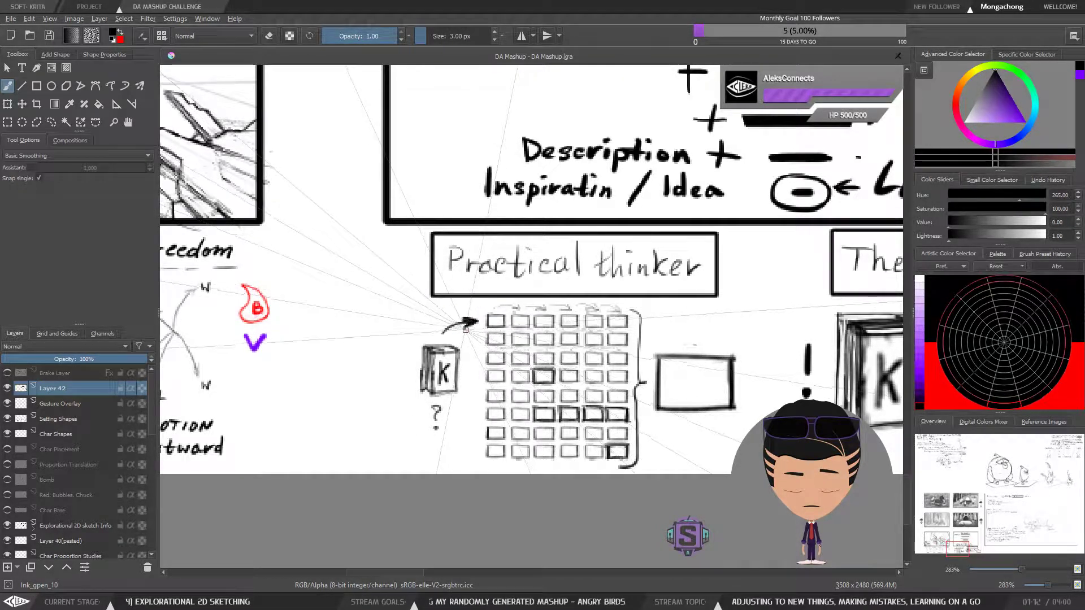
# Try tracing strokes along the top row of the "Practical thinker" grid and undo them
pyautogui.press('l')
pyautogui.moveTo(471, 338)
pyautogui.mouseDown()
pyautogui.moveTo(483, 322)
pyautogui.moveTo(475, 342)
pyautogui.mouseUp()
pyautogui.hotkey('ctrl', 'shift', 'a')
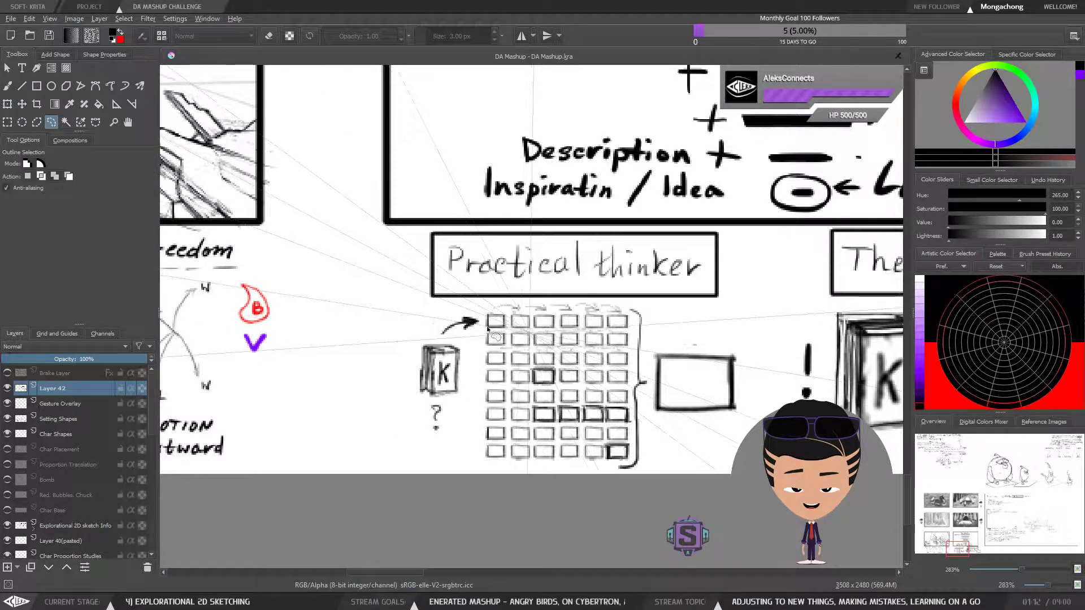
pyautogui.press('b')
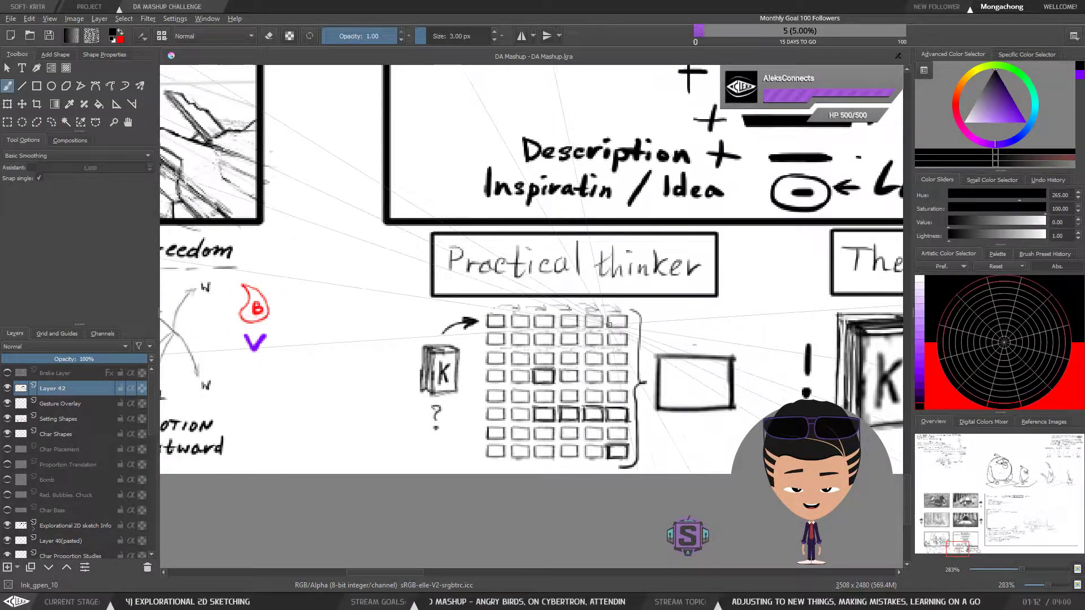
pyautogui.moveTo(487, 314)
pyautogui.mouseDown()
pyautogui.moveTo(546, 303)
pyautogui.moveTo(581, 312)
pyautogui.moveTo(605, 307)
pyautogui.mouseUp()
pyautogui.hotkey('ctrl', 'z')
pyautogui.hotkey('ctrl', 'z')
pyautogui.hotkey('ctrl', 'z')
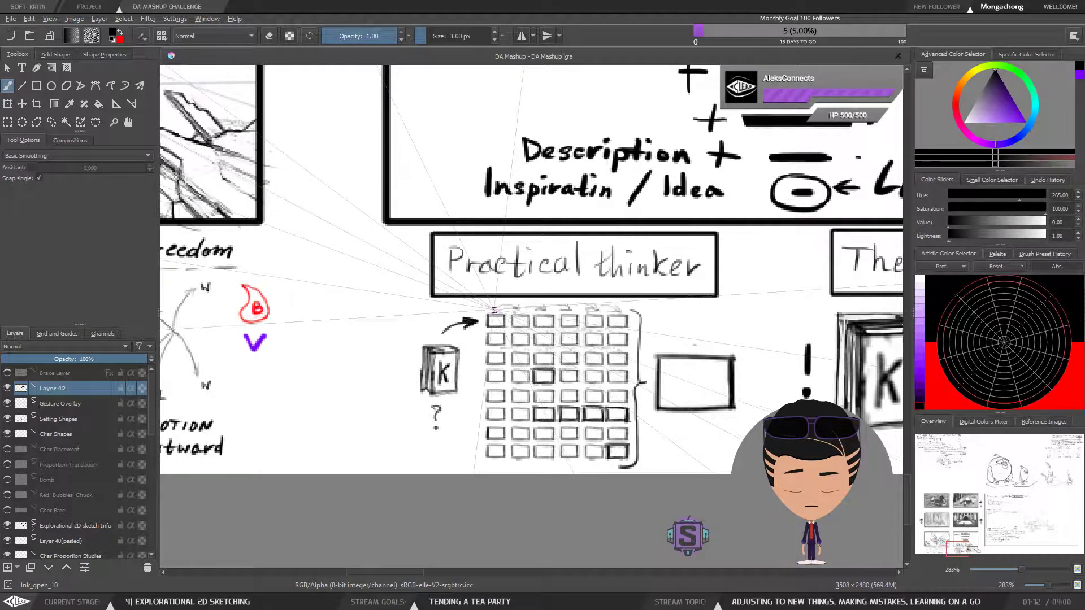
pyautogui.moveTo(493, 309); pyautogui.dragTo(570, 310)
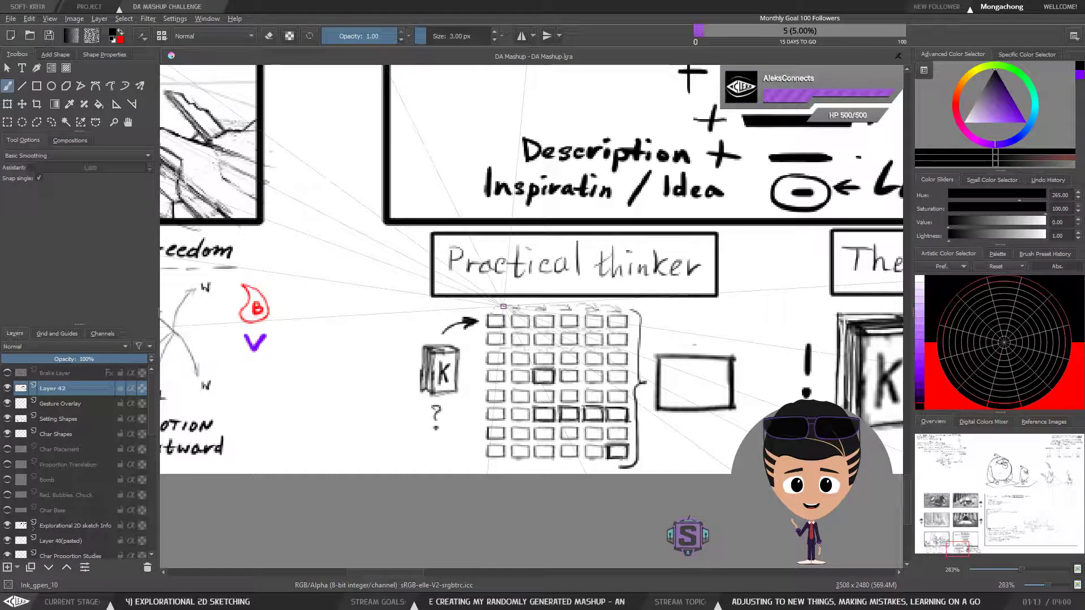
# Delete the curved arrow between the "Practical thinker" book and the first box of the grid
pyautogui.press('l')
pyautogui.moveTo(476, 336)
pyautogui.mouseDown()
pyautogui.moveTo(437, 324)
pyautogui.moveTo(435, 336)
pyautogui.moveTo(480, 338)
pyautogui.mouseUp()
pyautogui.press('Delete')
pyautogui.hotkey('ctrl', 'shift', 'a')
pyautogui.press('b')
pyautogui.press('-')
pyautogui.press('-')
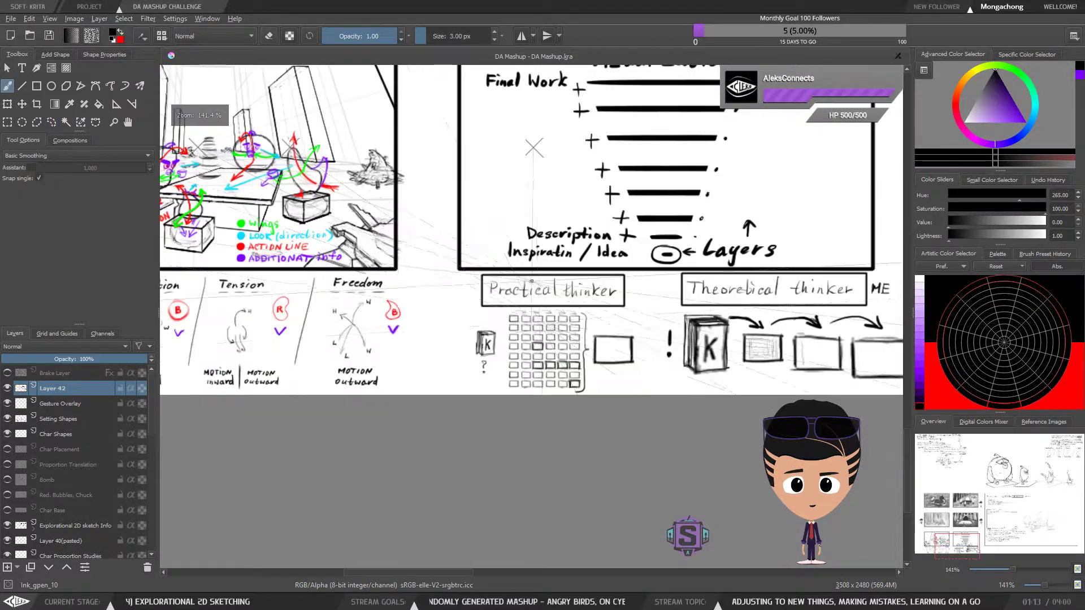
# Review the "Visualization" panel together with the practical and theoretical thinker diagrams below it
pyautogui.moveTo(622, 370); pyautogui.dragTo(530, 380)
pyautogui.moveTo(660, 285); pyautogui.dragTo(583, 338)
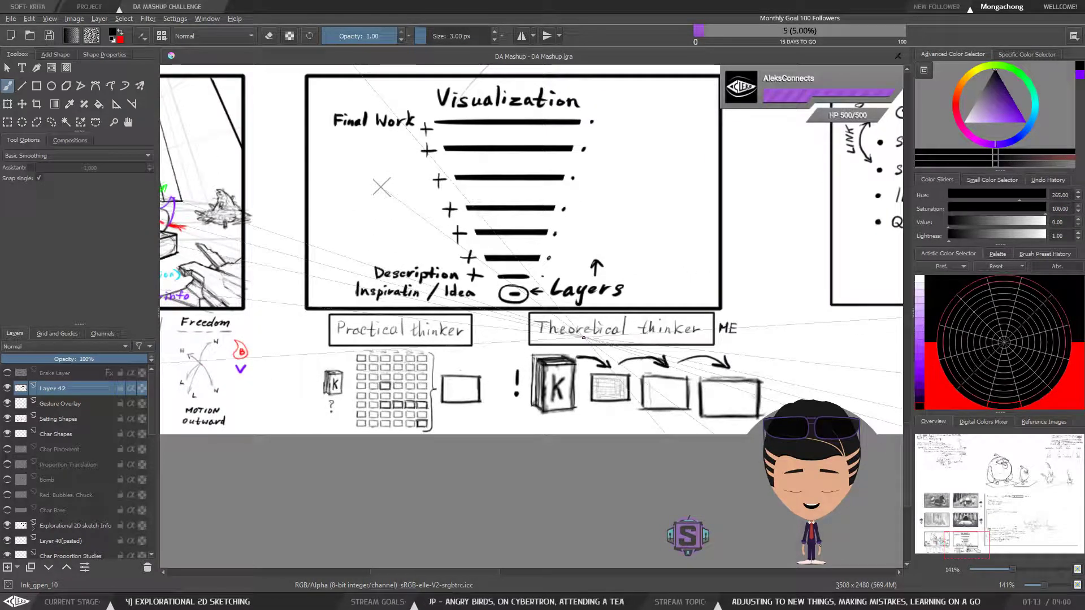
pyautogui.press('-')
pyautogui.press('-')
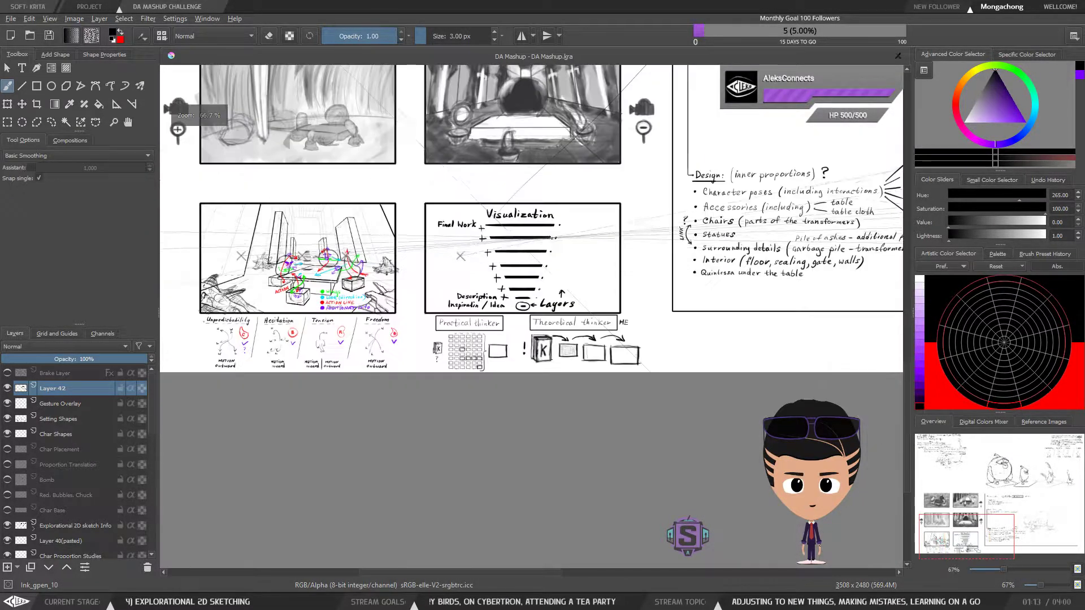
pyautogui.moveTo(483, 350); pyautogui.dragTo(570, 332)
pyautogui.press('+')
pyautogui.press('+')
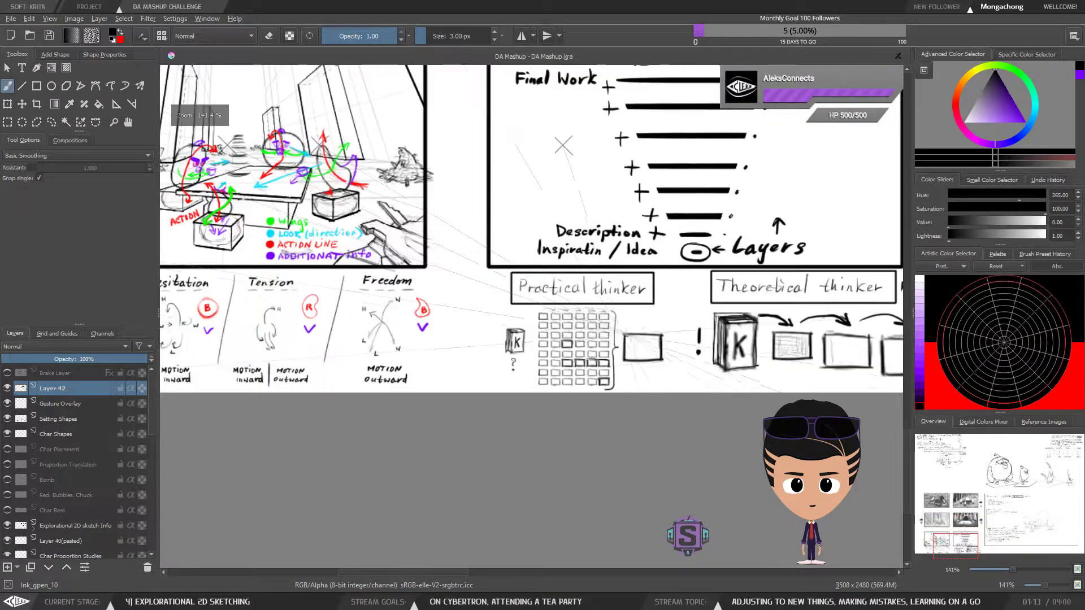
pyautogui.moveTo(708, 332); pyautogui.dragTo(488, 406)
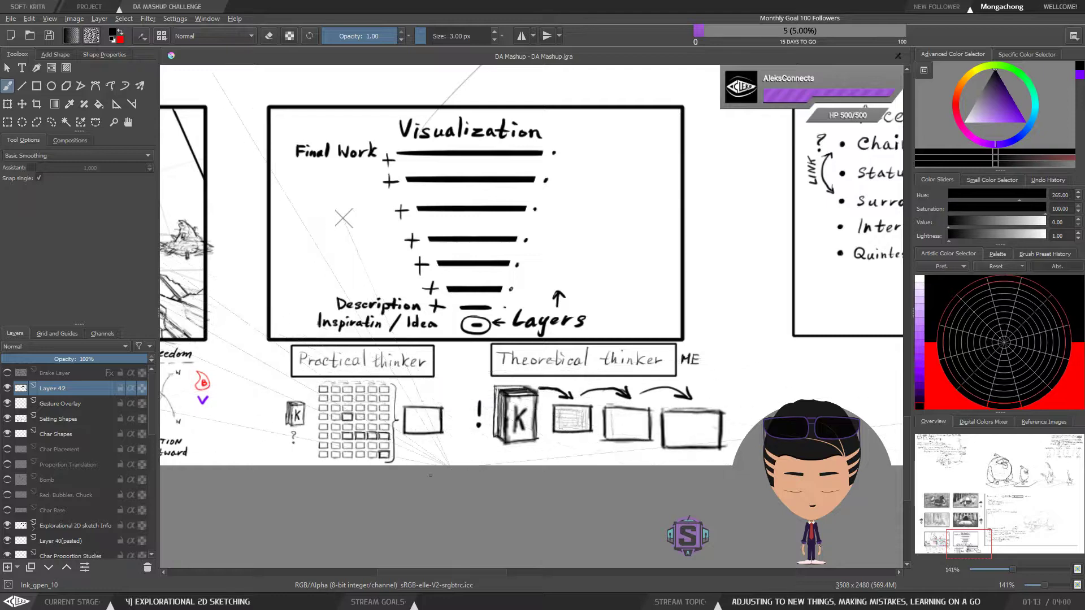
pyautogui.moveTo(508, 423); pyautogui.dragTo(514, 417)
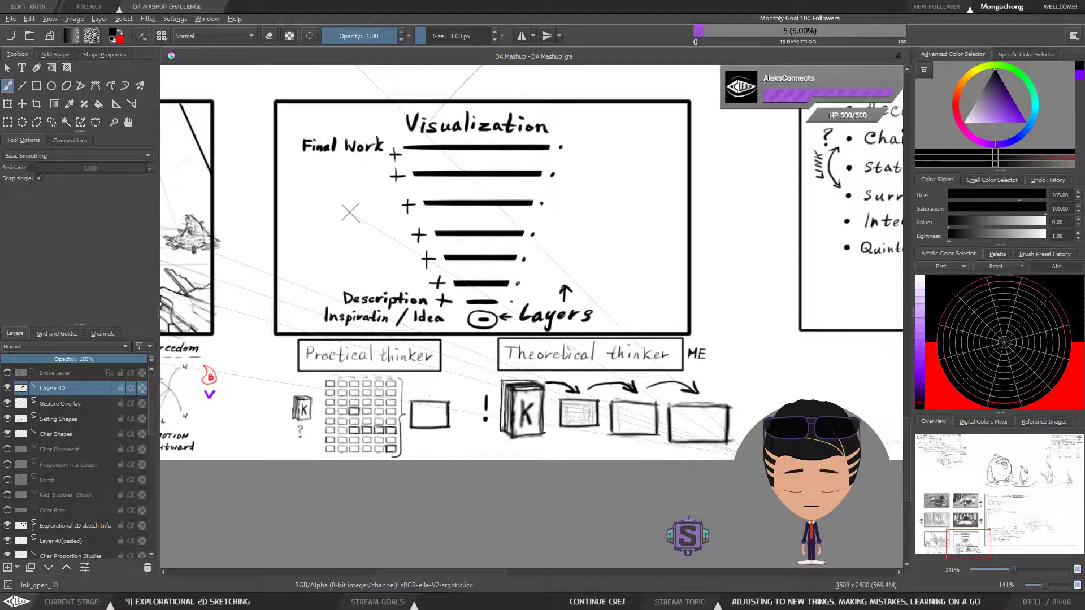
pyautogui.hotkey('ctrl', 'r')
pyautogui.moveTo(753, 459)
pyautogui.mouseDown()
pyautogui.moveTo(361, 339)
pyautogui.moveTo(263, 338)
pyautogui.mouseUp()
pyautogui.press('b')
pyautogui.hotkey('ctrl', 'shift', 'a')
pyautogui.moveTo(452, 412); pyautogui.dragTo(414, 409)
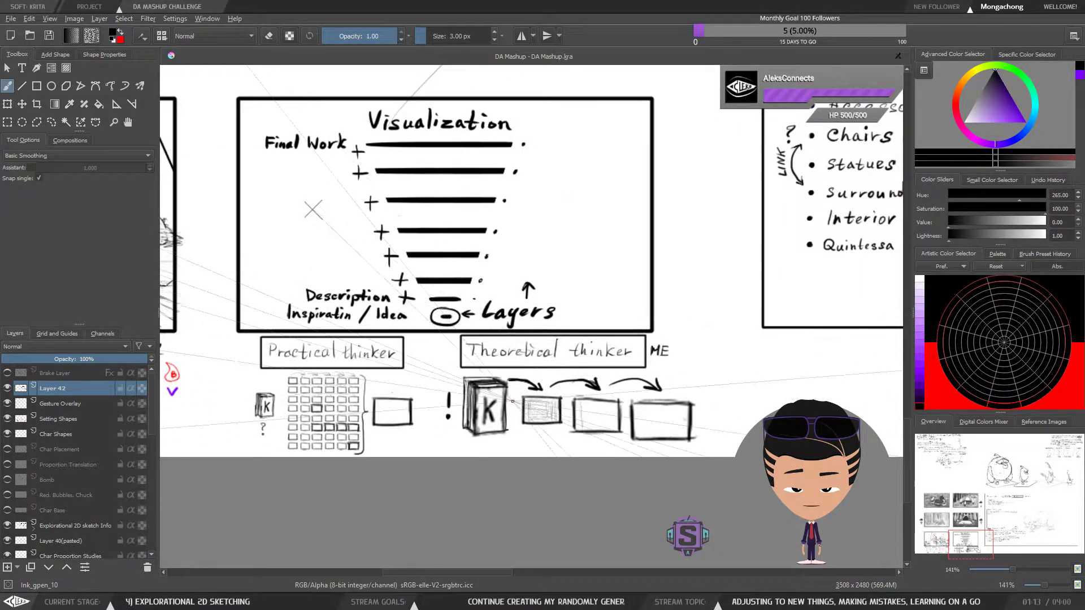
# Write a plus sign and "ideal" between the two thinker titles and frame them with a 5 px line, redoing the frame's first lines
pyautogui.moveTo(571, 384); pyautogui.dragTo(631, 320)
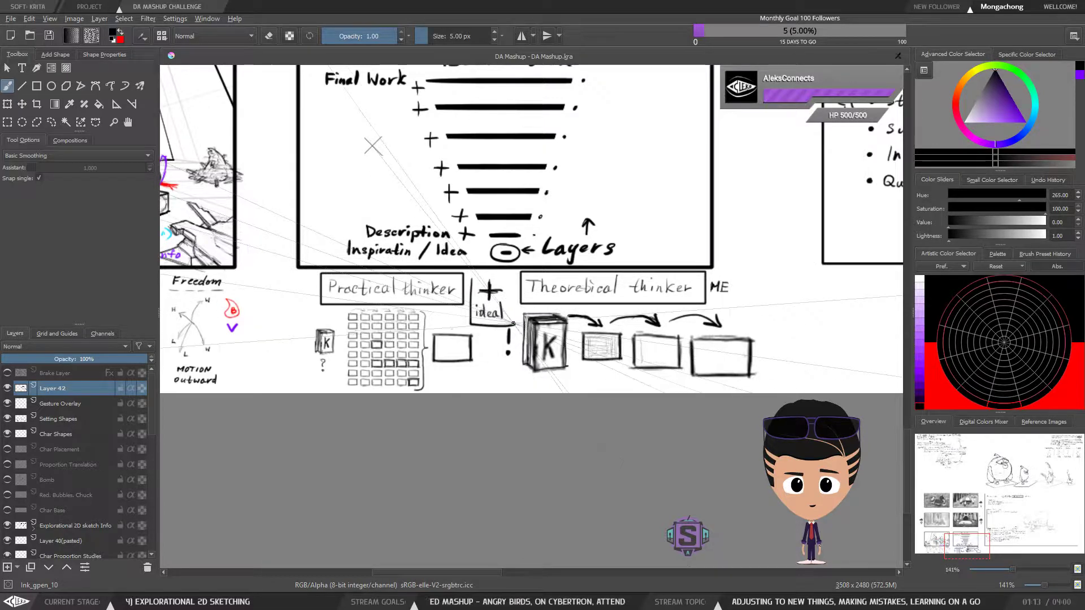
pyautogui.hotkey('ctrl', 'z')
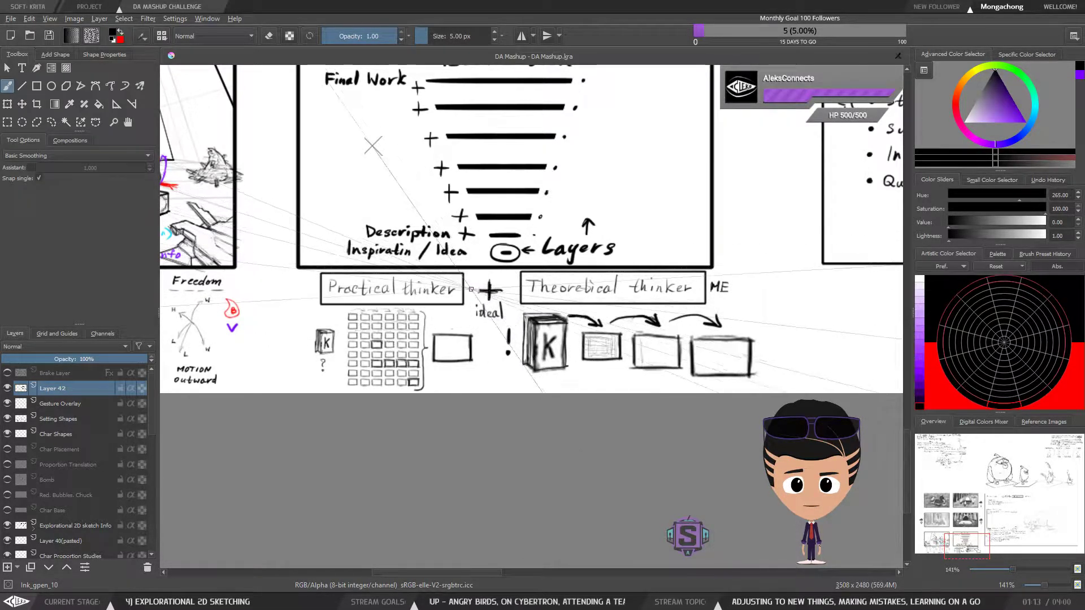
pyautogui.moveTo(471, 277); pyautogui.dragTo(469, 325)
pyautogui.moveTo(508, 278); pyautogui.dragTo(471, 277)
# Move the exclamation mark beside the "Theoretical thinker" book slightly down, clear of the "ideal" frame, and clear the selection
pyautogui.press('l')
pyautogui.moveTo(517, 360)
pyautogui.mouseDown()
pyautogui.moveTo(500, 334)
pyautogui.moveTo(515, 360)
pyautogui.moveTo(510, 351)
pyautogui.mouseUp()
pyautogui.hotkey('ctrl', 't')
pyautogui.press('b')
pyautogui.hotkey('ctrl', 'shift', 'a')
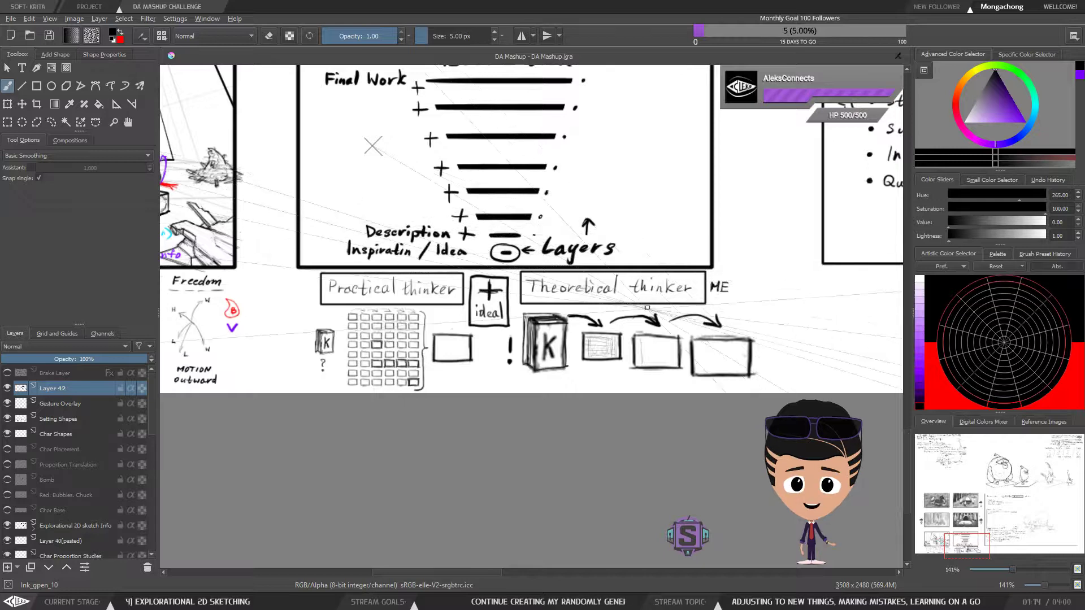
# Compare the "Practical thinker" grid with the "Theoretical thinker" book and box sequence, undoing a stray stroke
pyautogui.moveTo(622, 309); pyautogui.dragTo(624, 317)
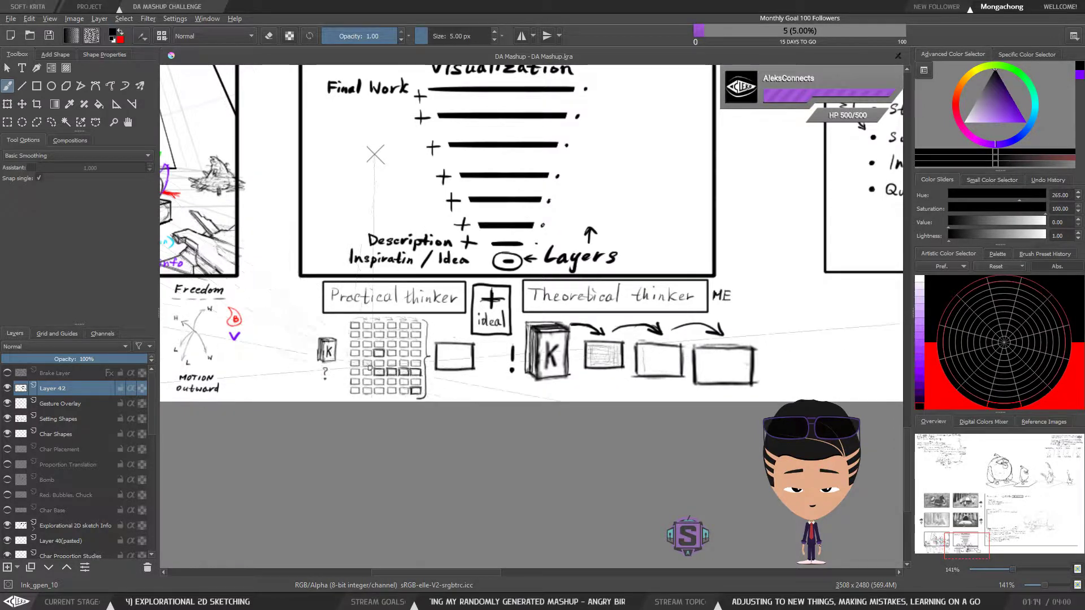
pyautogui.moveTo(405, 338); pyautogui.dragTo(361, 372)
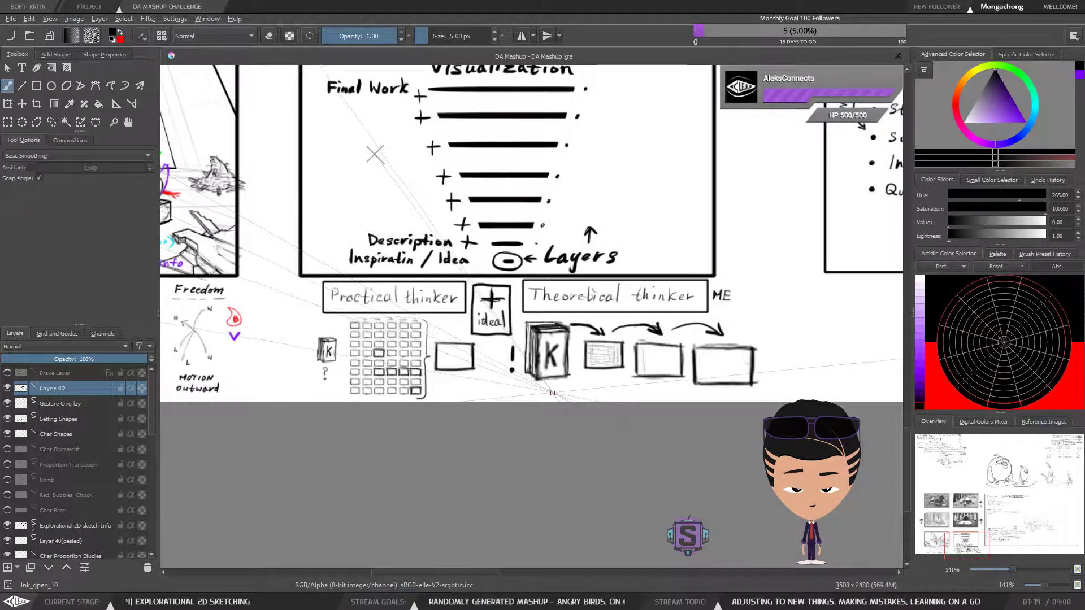
pyautogui.moveTo(612, 389); pyautogui.dragTo(562, 362)
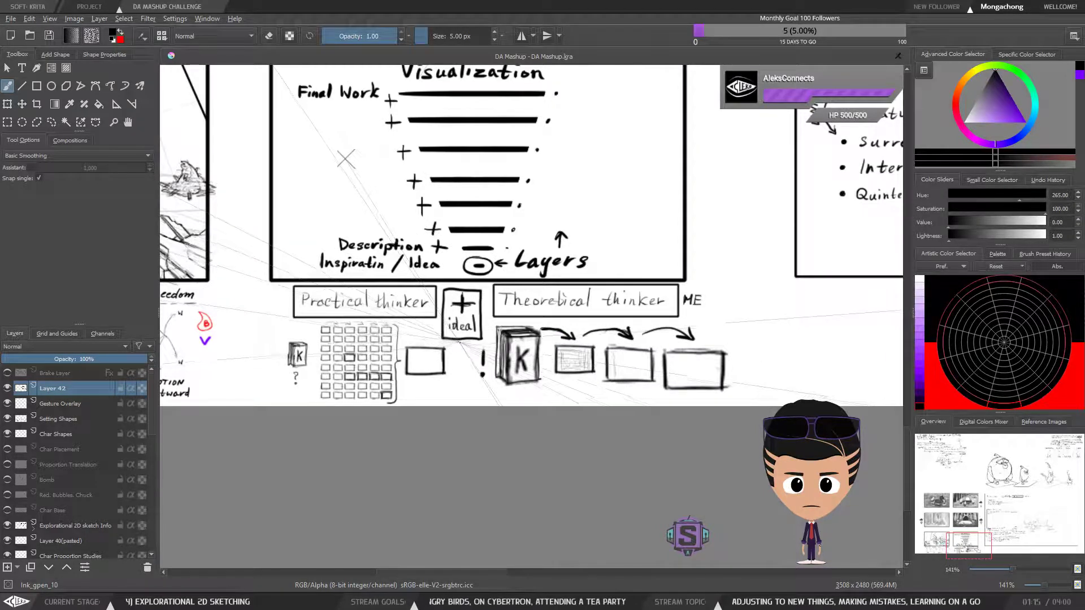
pyautogui.moveTo(459, 341)
pyautogui.mouseDown()
pyautogui.moveTo(460, 390)
pyautogui.moveTo(494, 395)
pyautogui.mouseUp()
pyautogui.hotkey('ctrl', 'z')
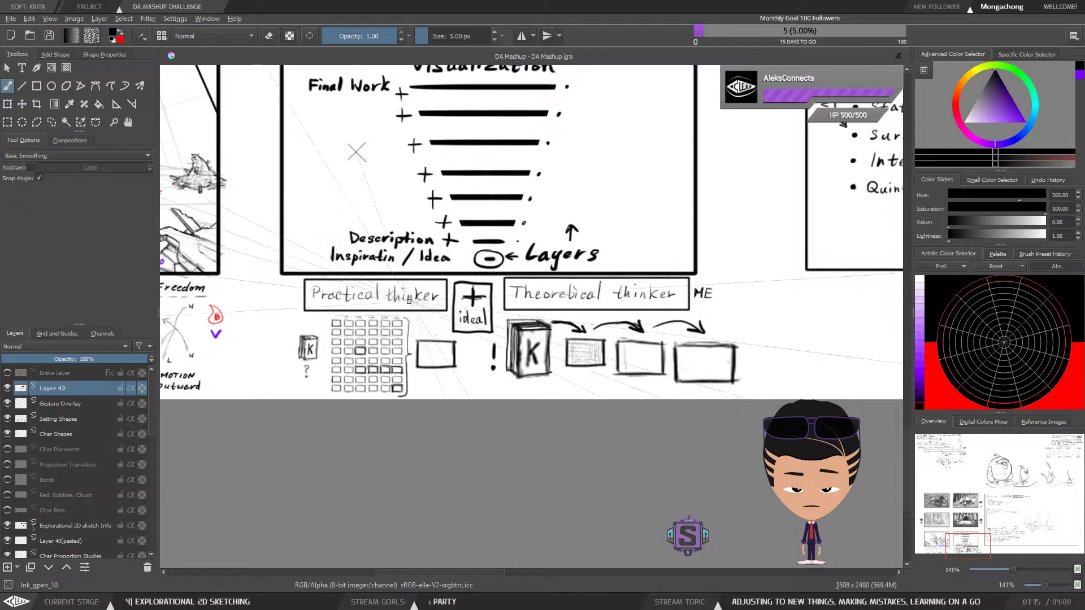
pyautogui.moveTo(579, 396); pyautogui.dragTo(456, 375)
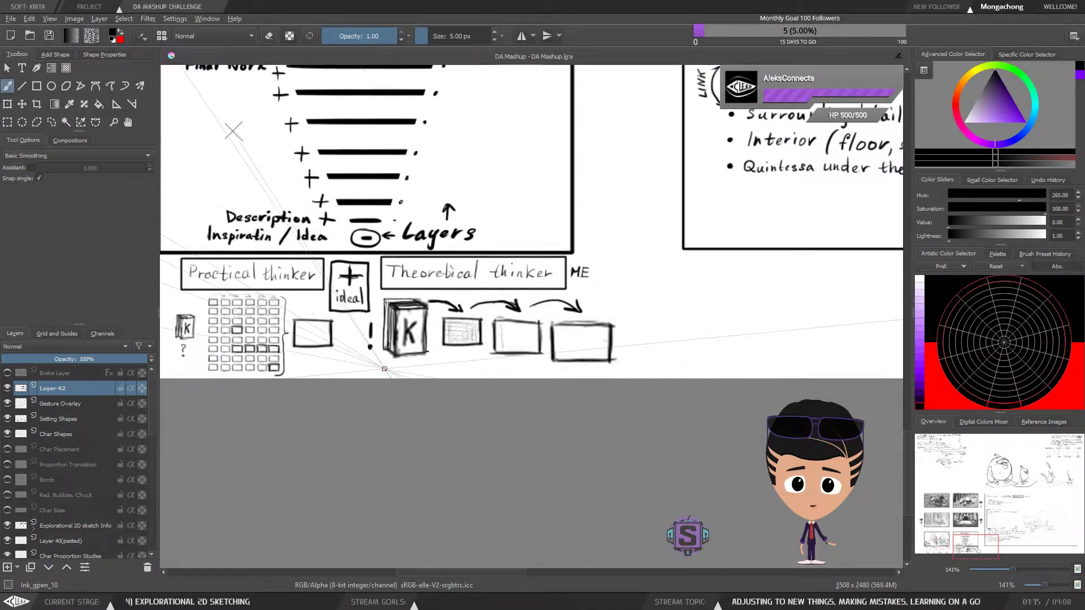
pyautogui.moveTo(385, 366); pyautogui.dragTo(409, 366)
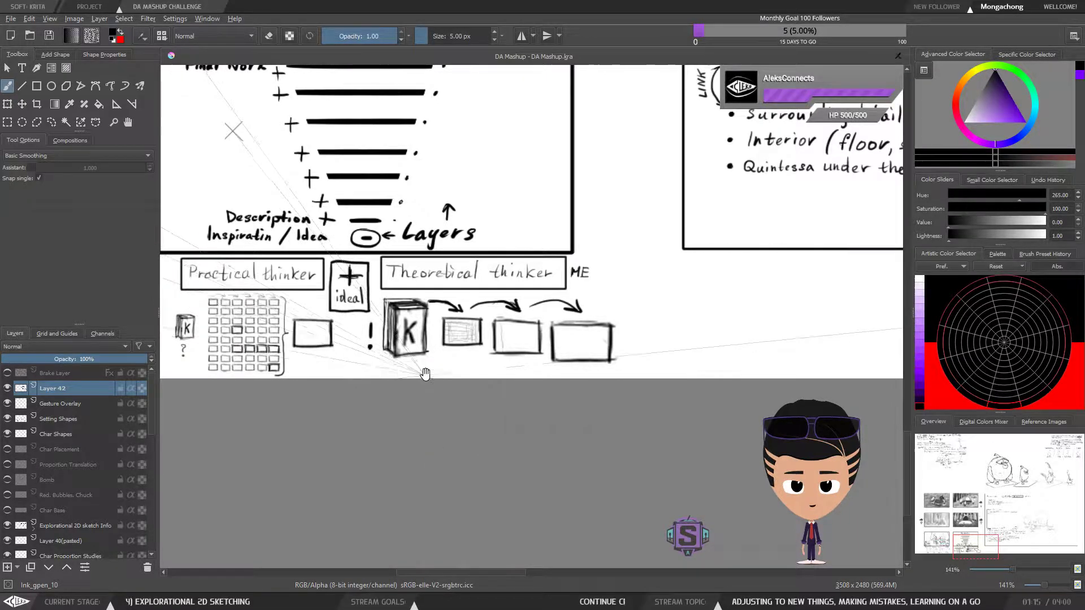
pyautogui.moveTo(389, 368); pyautogui.dragTo(457, 371)
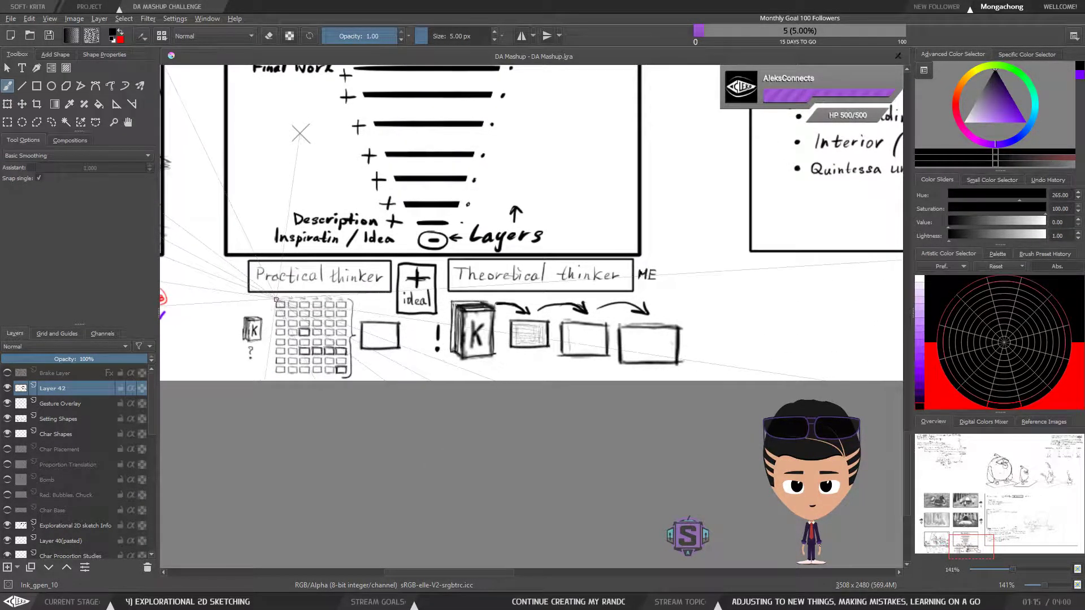
# Frame three groups of four boxes across the first two rows of the "Practical thinker" grid and trace the last "Theoretical thinker" box
pyautogui.scroll(2, 339, 356)
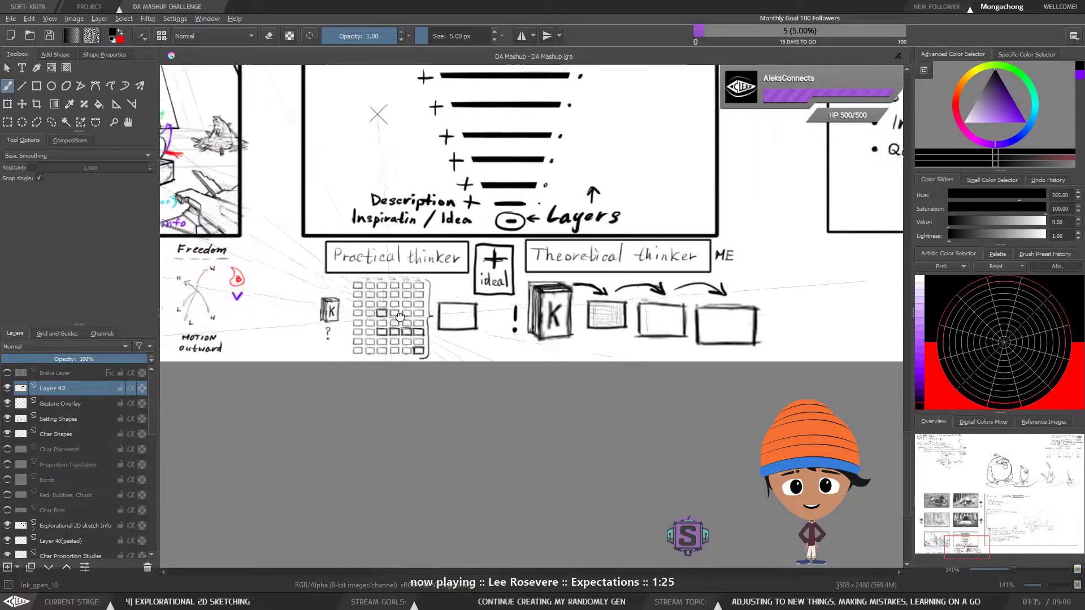
pyautogui.moveTo(348, 338); pyautogui.dragTo(434, 363)
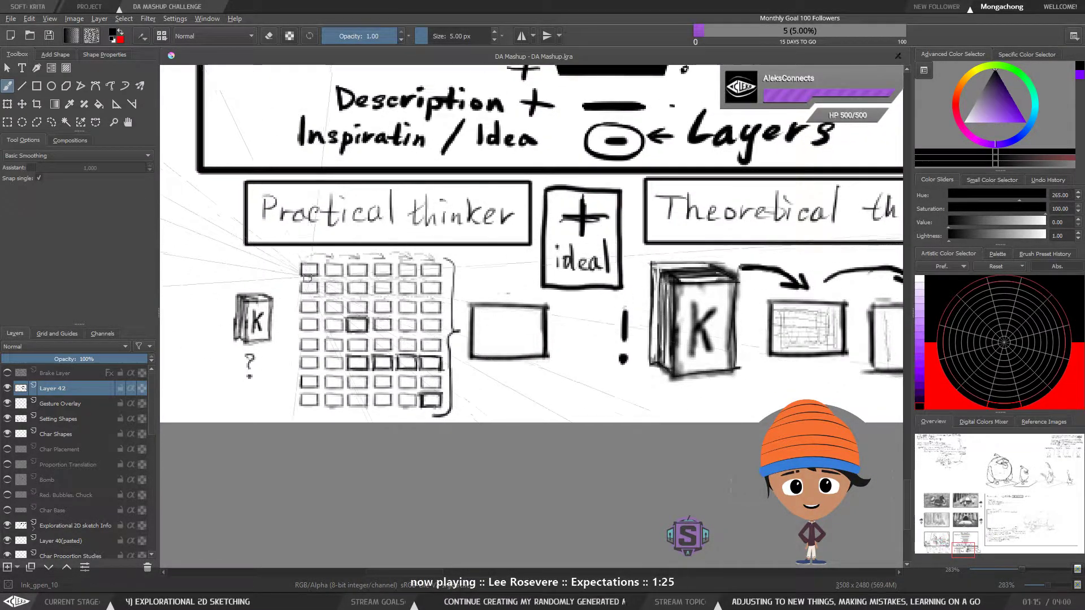
pyautogui.moveTo(301, 264)
pyautogui.mouseDown()
pyautogui.moveTo(300, 300)
pyautogui.moveTo(341, 297)
pyautogui.moveTo(341, 263)
pyautogui.moveTo(298, 262)
pyautogui.moveTo(347, 294)
pyautogui.moveTo(390, 292)
pyautogui.moveTo(384, 264)
pyautogui.moveTo(397, 295)
pyautogui.moveTo(442, 294)
pyautogui.mouseUp()
pyautogui.moveTo(400, 264); pyautogui.dragTo(442, 295)
pyautogui.press('-')
pyautogui.press('-')
pyautogui.moveTo(579, 356); pyautogui.dragTo(487, 362)
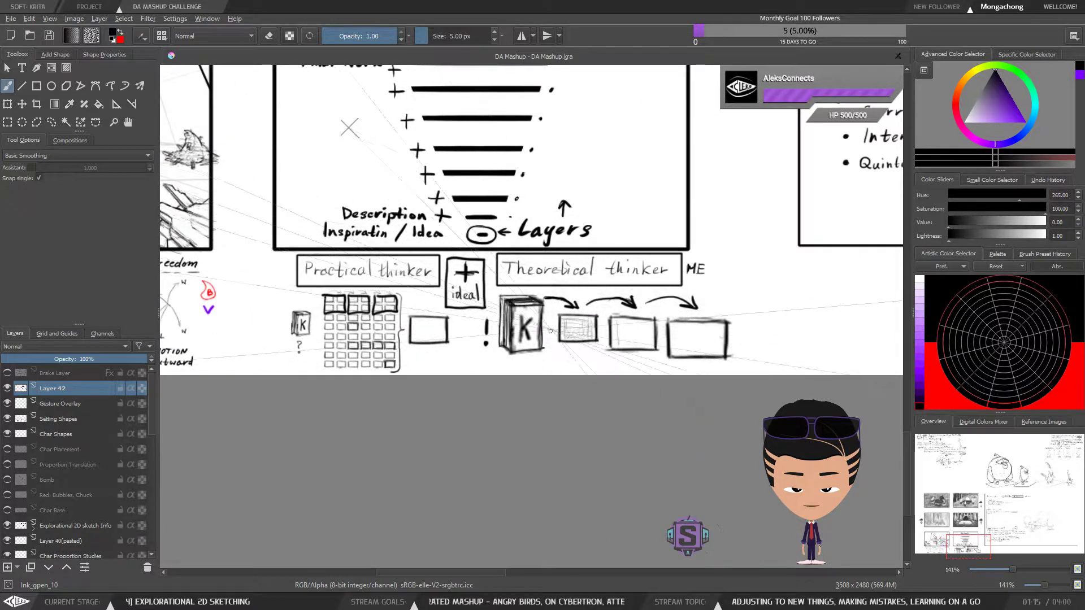
pyautogui.moveTo(672, 325); pyautogui.dragTo(726, 325)
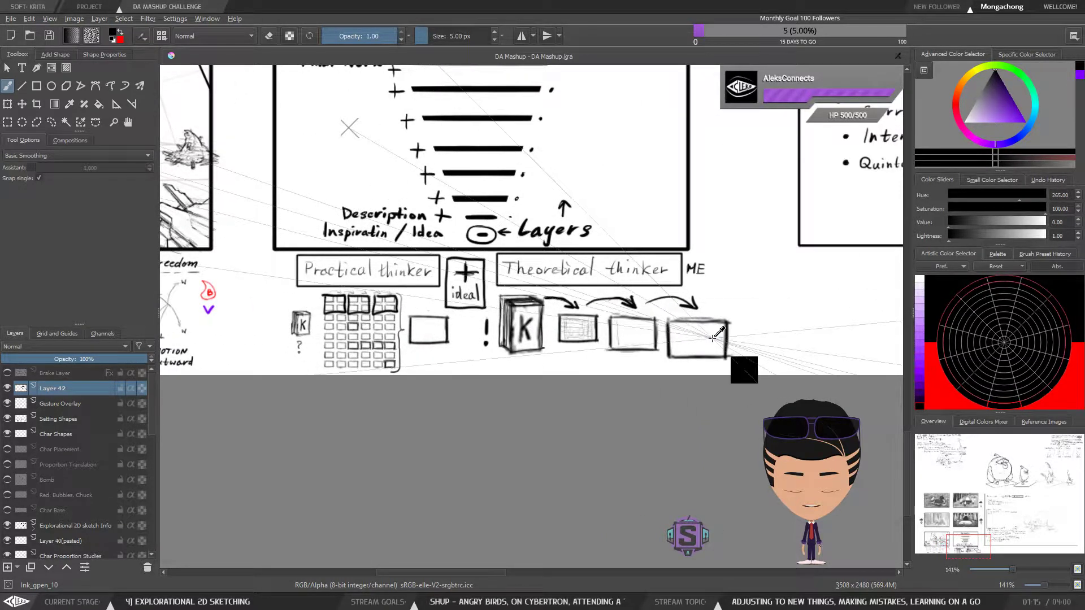
# Undo the group frames drawn over the first two rows of the "Practical thinker" grid
pyautogui.hotkey('ctrl', 'z')
pyautogui.hotkey('ctrl', 'z')
pyautogui.hotkey('ctrl', 'z')
pyautogui.hotkey('ctrl', 'z')
pyautogui.hotkey('ctrl', 'z')
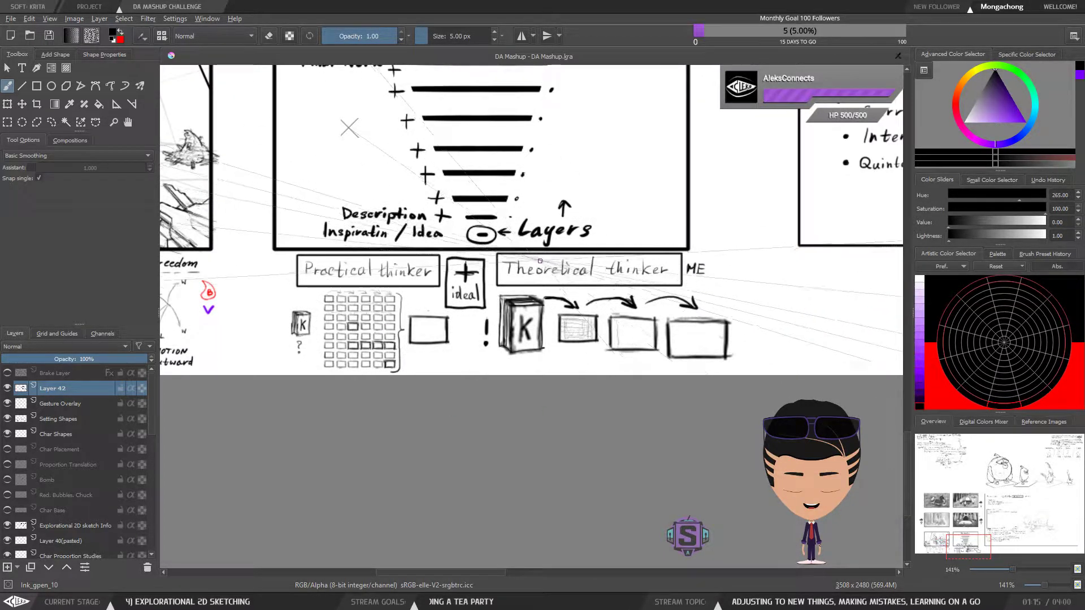
# Save the DA Mashup document
pyautogui.press('-')
pyautogui.press('-')
pyautogui.moveTo(493, 276); pyautogui.dragTo(613, 337)
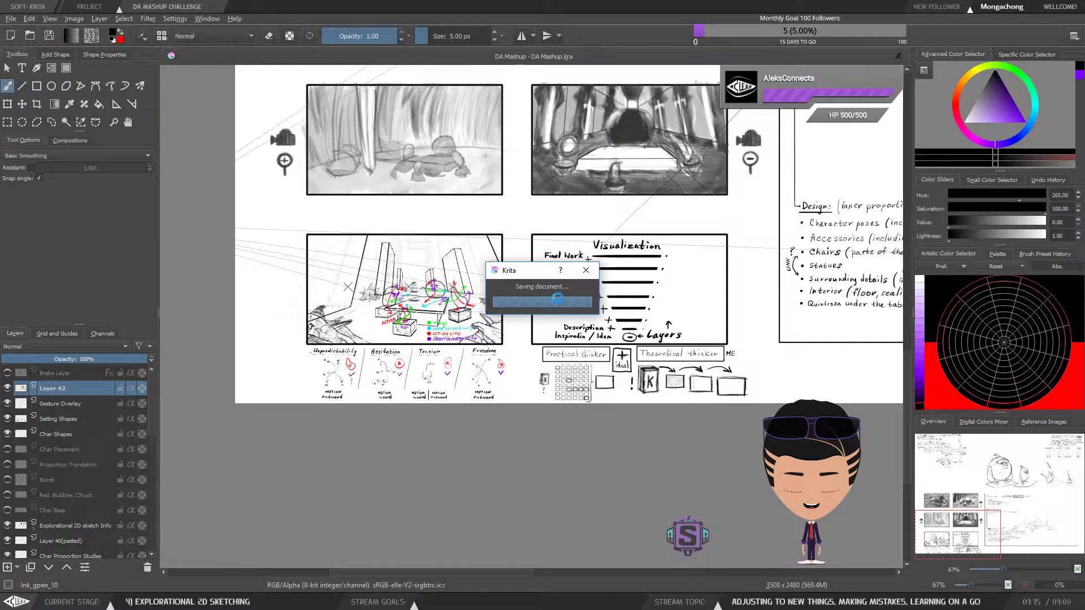
# Examine the tea party sketch closely, including its table, seated birds, gesture arrows and colour legend
pyautogui.press('+')
pyautogui.press('+')
pyautogui.moveTo(568, 325); pyautogui.dragTo(630, 307)
pyautogui.moveTo(459, 353)
pyautogui.mouseDown()
pyautogui.moveTo(508, 329)
pyautogui.moveTo(596, 342)
pyautogui.moveTo(525, 411)
pyautogui.mouseUp()
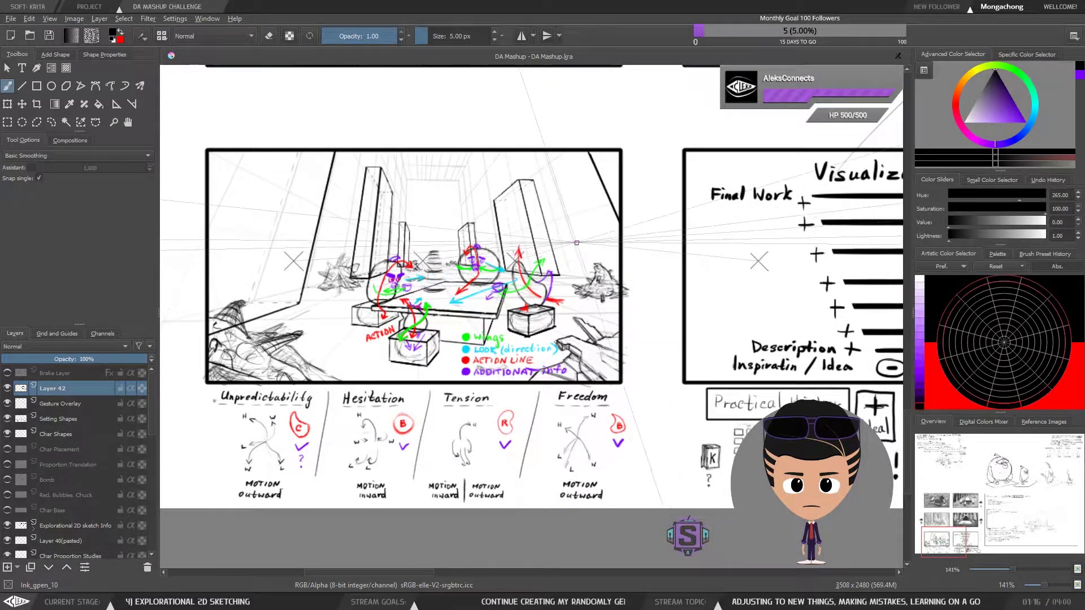
pyautogui.hotkey('ctrl', '-')
pyautogui.hotkey('ctrl', '-')
pyautogui.moveTo(625, 301)
pyautogui.mouseDown()
pyautogui.moveTo(453, 364)
pyautogui.moveTo(465, 416)
pyautogui.moveTo(639, 337)
pyautogui.moveTo(579, 229)
pyautogui.moveTo(557, 299)
pyautogui.moveTo(602, 256)
pyautogui.mouseUp()
pyautogui.hotkey('ctrl', '+')
pyautogui.hotkey('ctrl', '+')
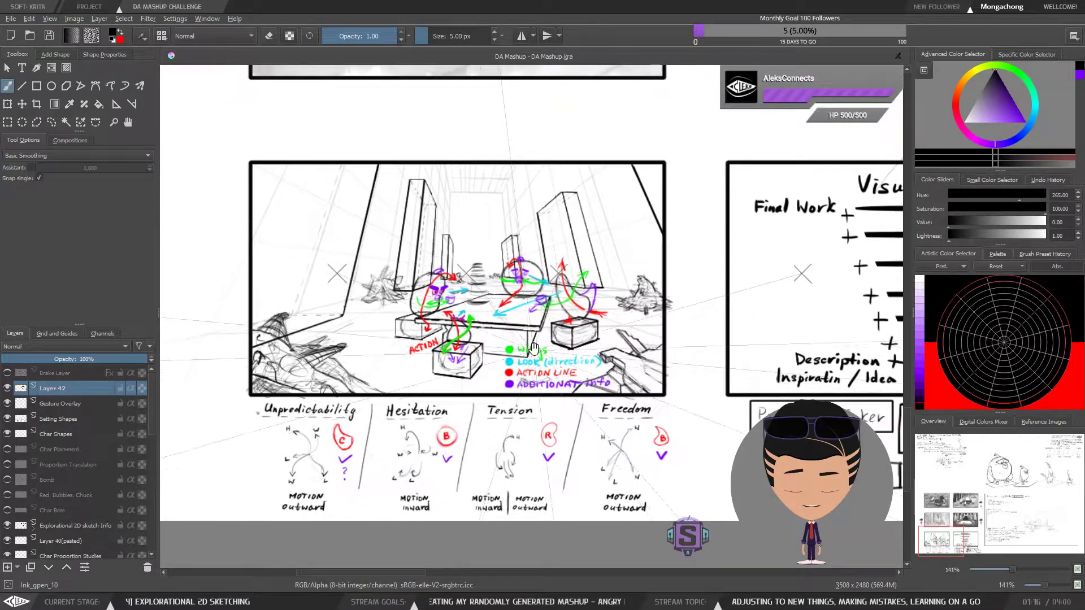
pyautogui.hotkey('ctrl', '+')
pyautogui.hotkey('ctrl', '+')
pyautogui.moveTo(507, 307); pyautogui.dragTo(579, 377)
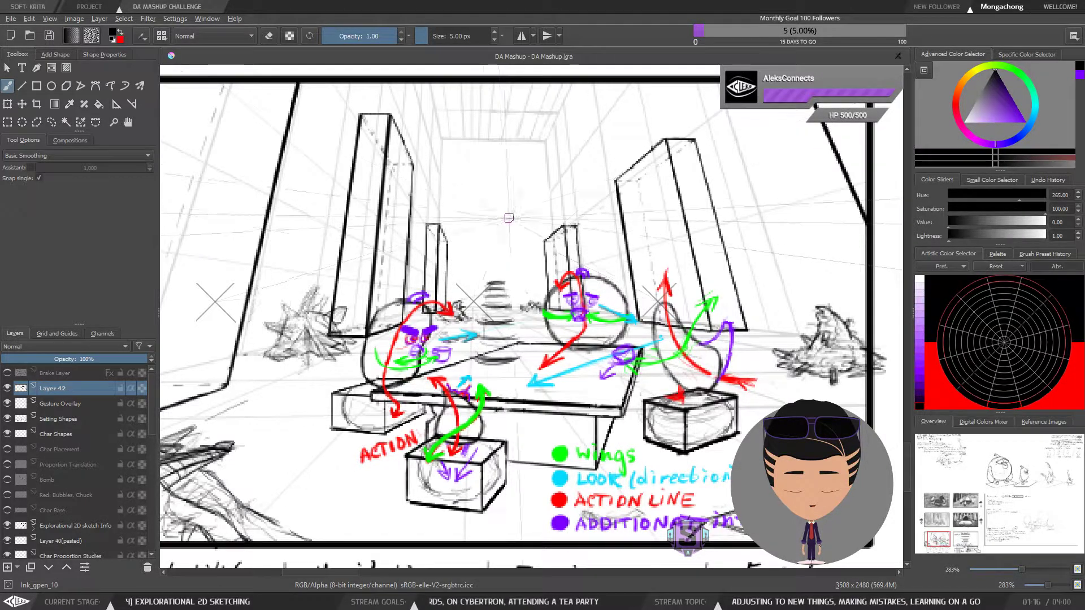
pyautogui.scroll(-1, 501, 268)
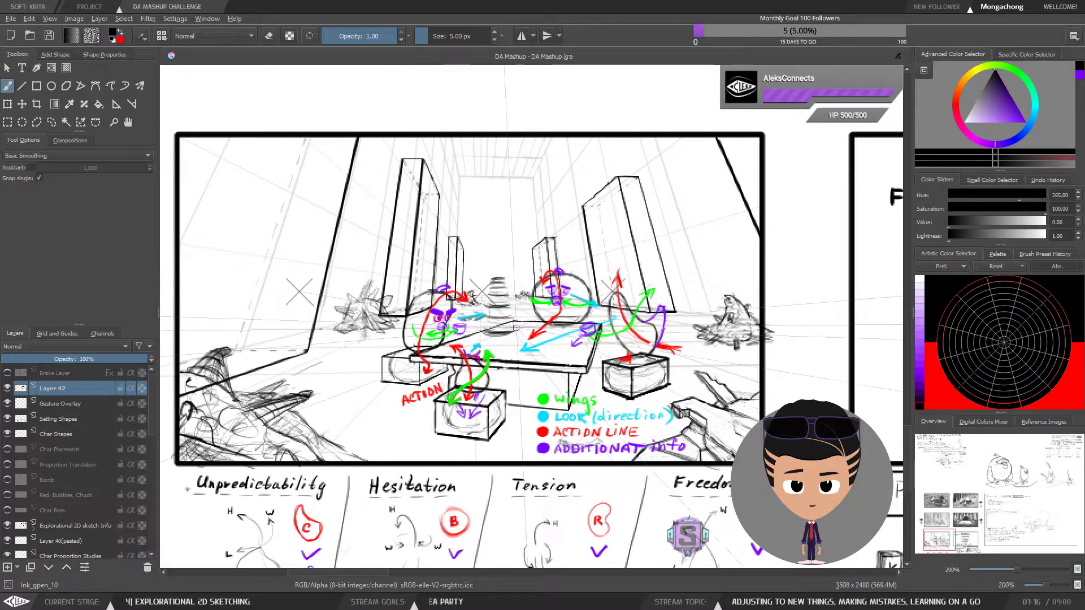
pyautogui.scroll(-1, 552, 306)
pyautogui.scroll(1, 552, 306)
pyautogui.moveTo(552, 303); pyautogui.dragTo(555, 281)
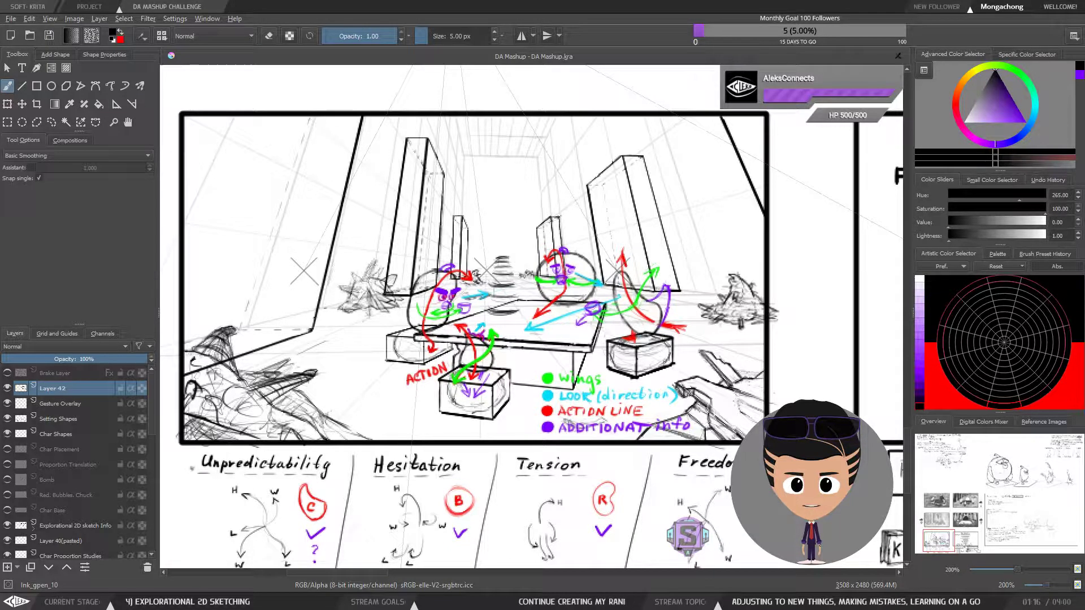
pyautogui.scroll(-1, 508, 388)
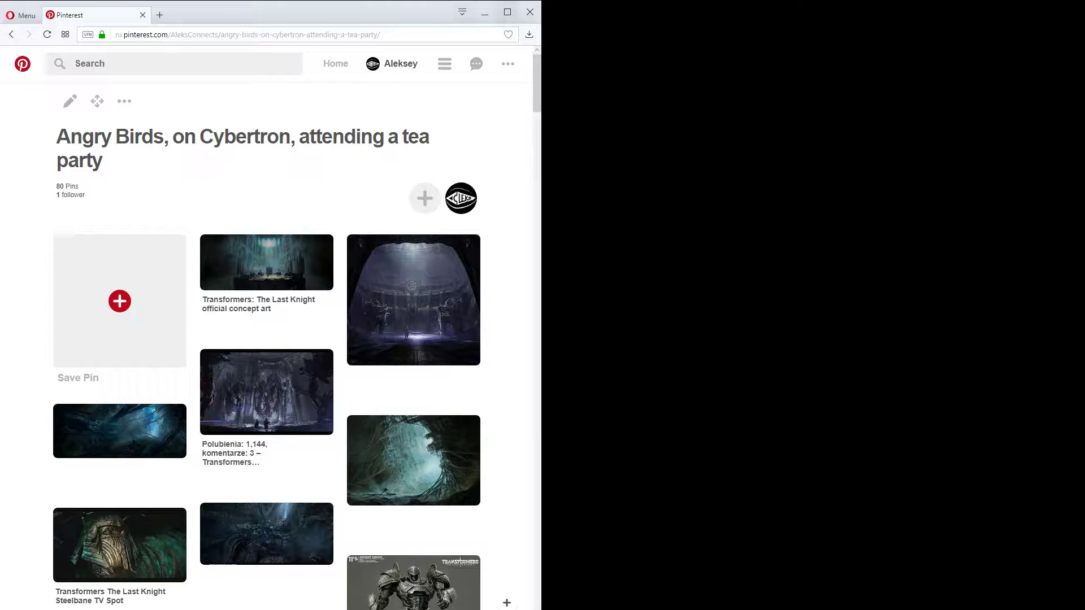
# Maximize the browser window and look through the Transformers characters and environments on the "Angry Birds, on Cybertron, attending a tea party" board
pyautogui.click(507, 12)
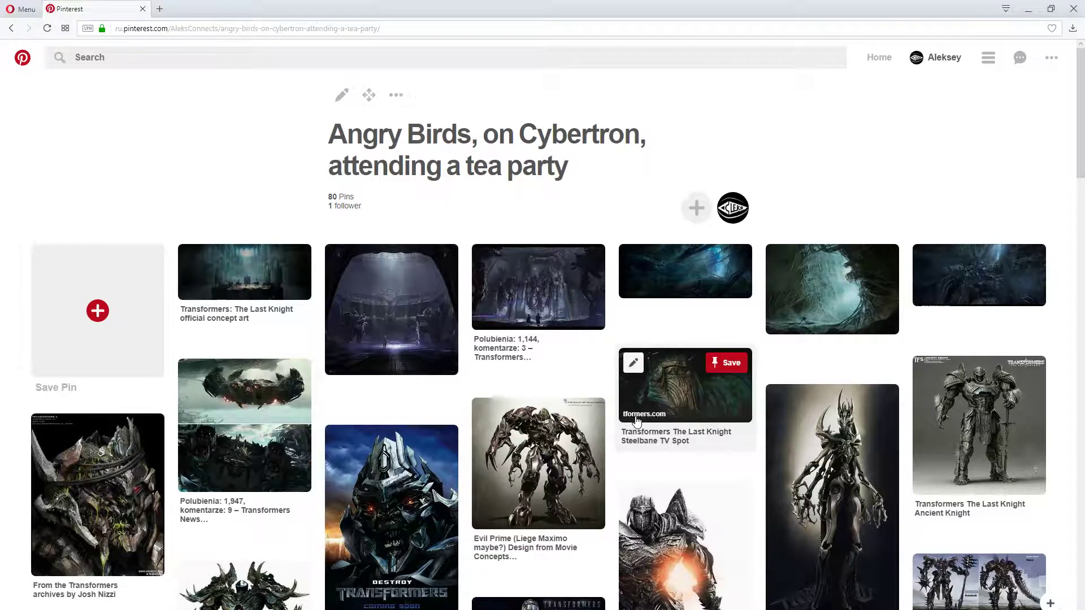
pyautogui.scroll(-1, 637, 421)
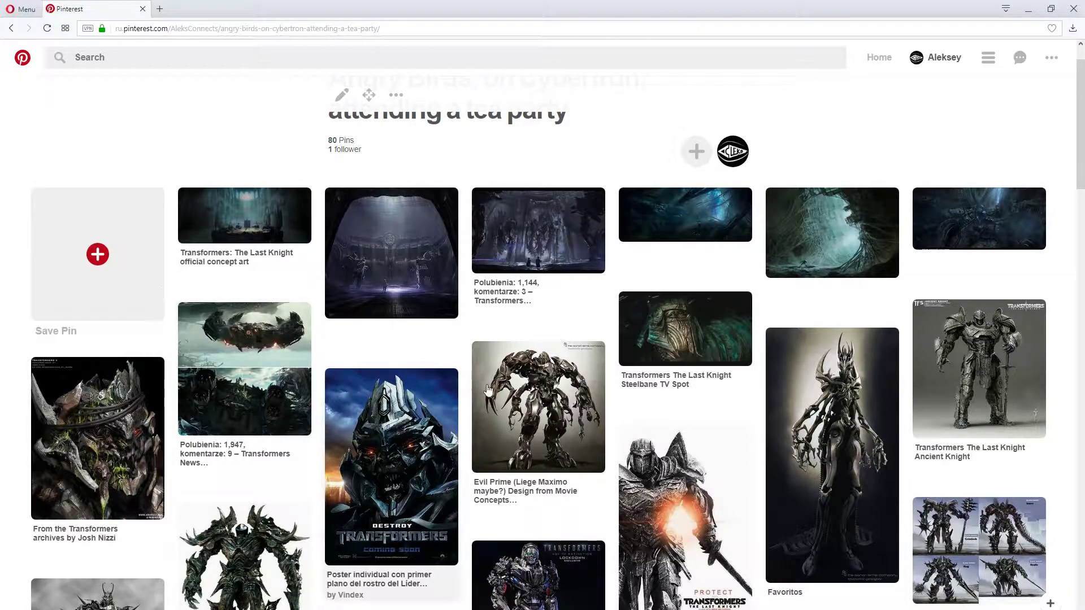
pyautogui.scroll(-1, 346, 339)
pyautogui.scroll(-1, 348, 336)
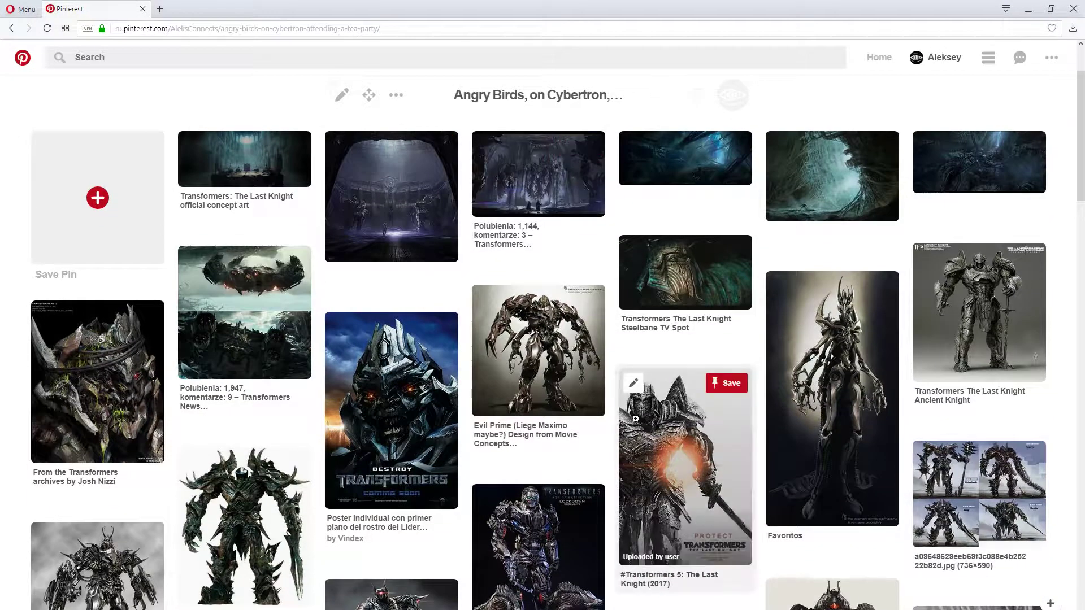
pyautogui.scroll(-1, 625, 351)
pyautogui.scroll(2, 636, 419)
pyautogui.scroll(-2, 637, 422)
pyautogui.scroll(-2, 636, 423)
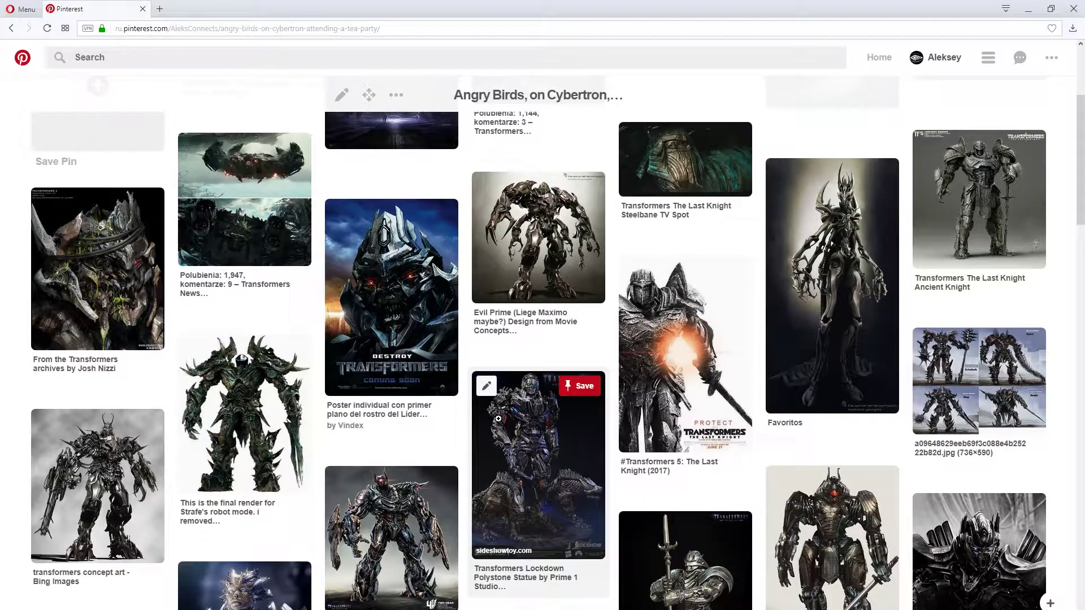
pyautogui.scroll(-7, 500, 419)
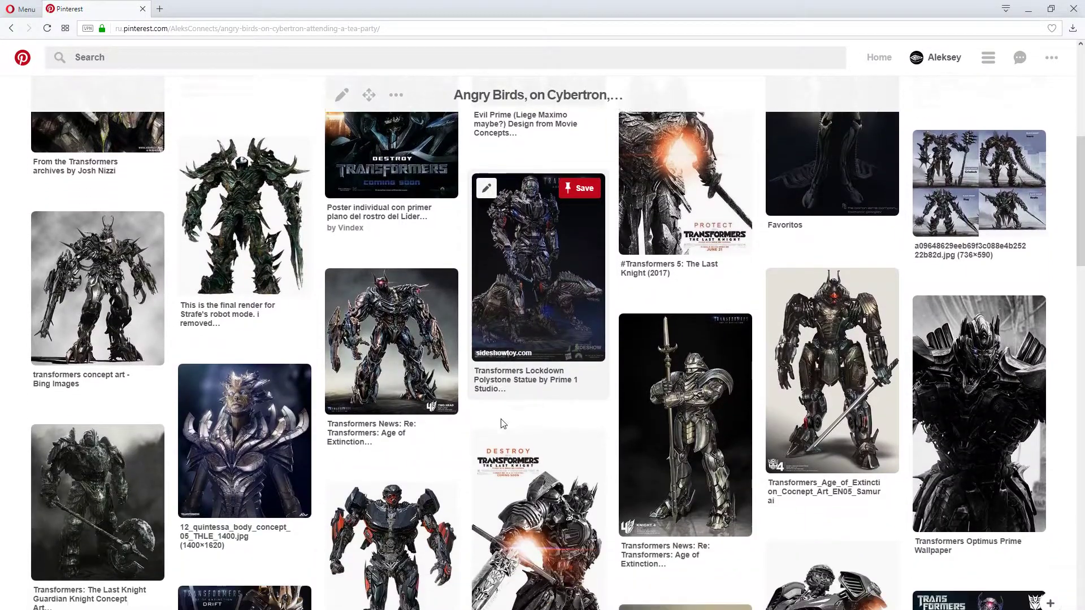
pyautogui.scroll(-3, 502, 423)
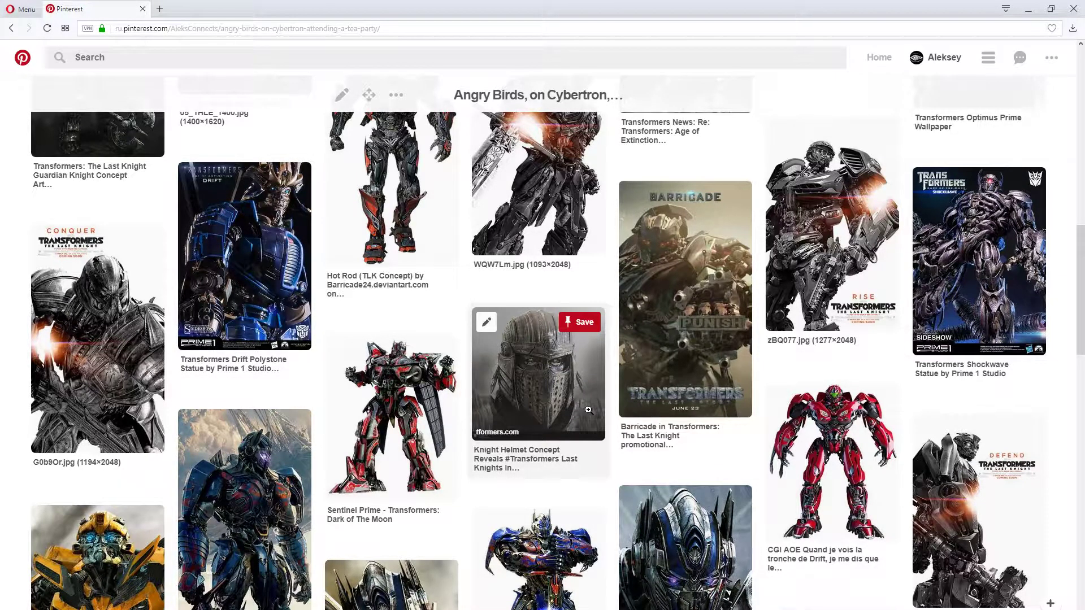
pyautogui.scroll(-7, 588, 409)
pyautogui.scroll(20, 588, 413)
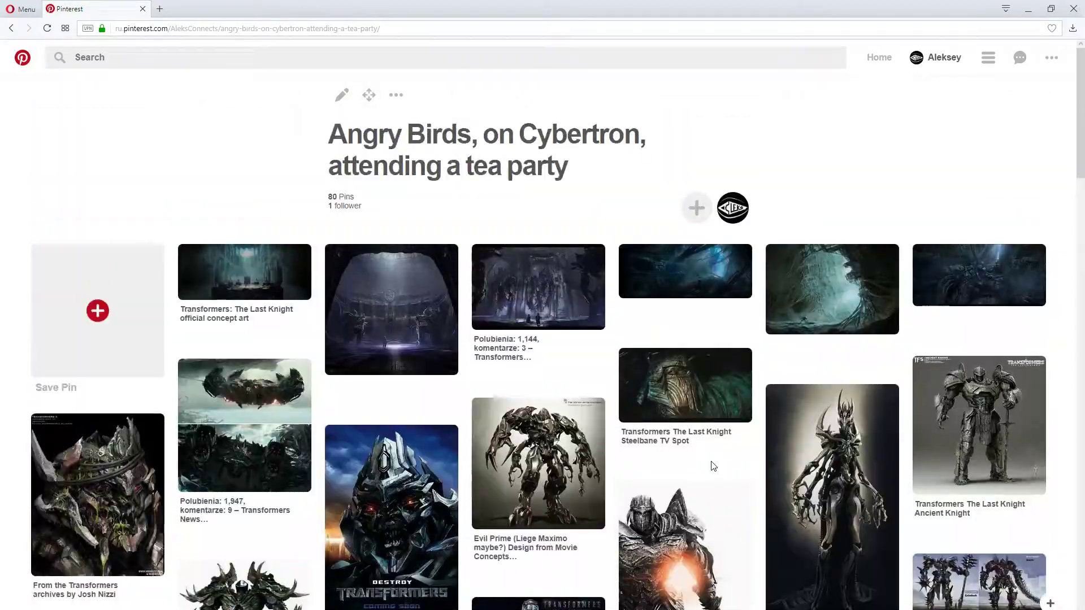
pyautogui.scroll(-2, 537, 452)
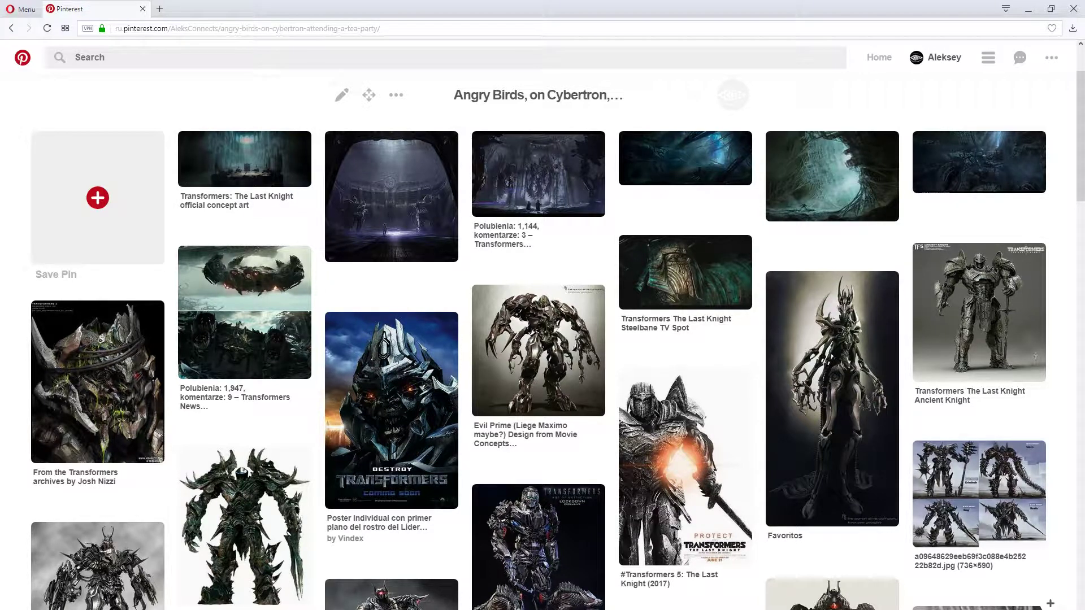
# View the dark hall concept art pin and the "Transformers: The Last Knight official concept art" pin, returning to the board after each
pyautogui.click(535, 167)
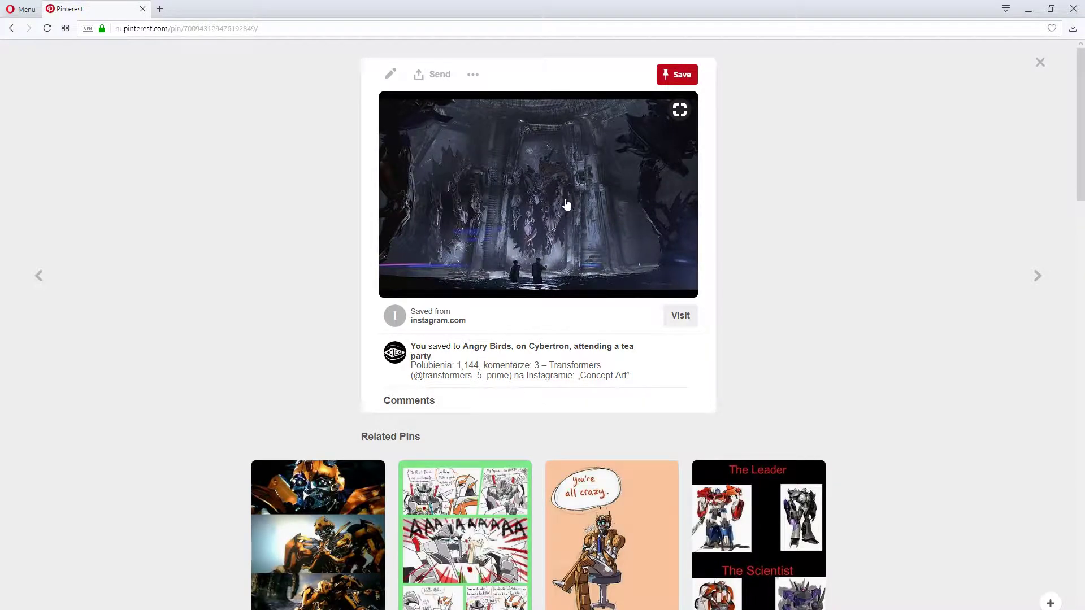
pyautogui.hotkey('alt', 'Left')
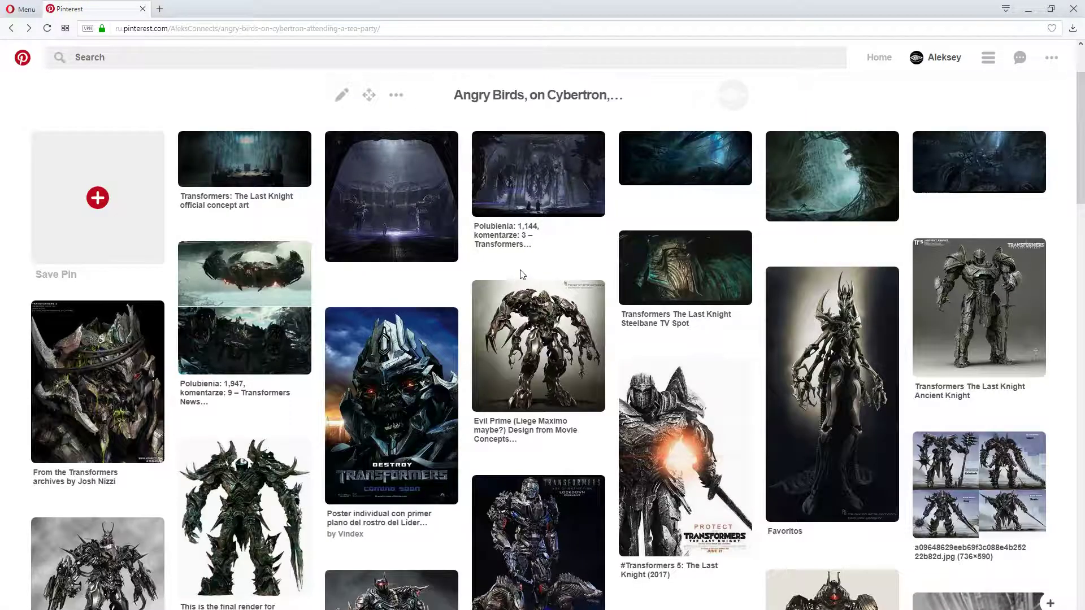
pyautogui.click(247, 165)
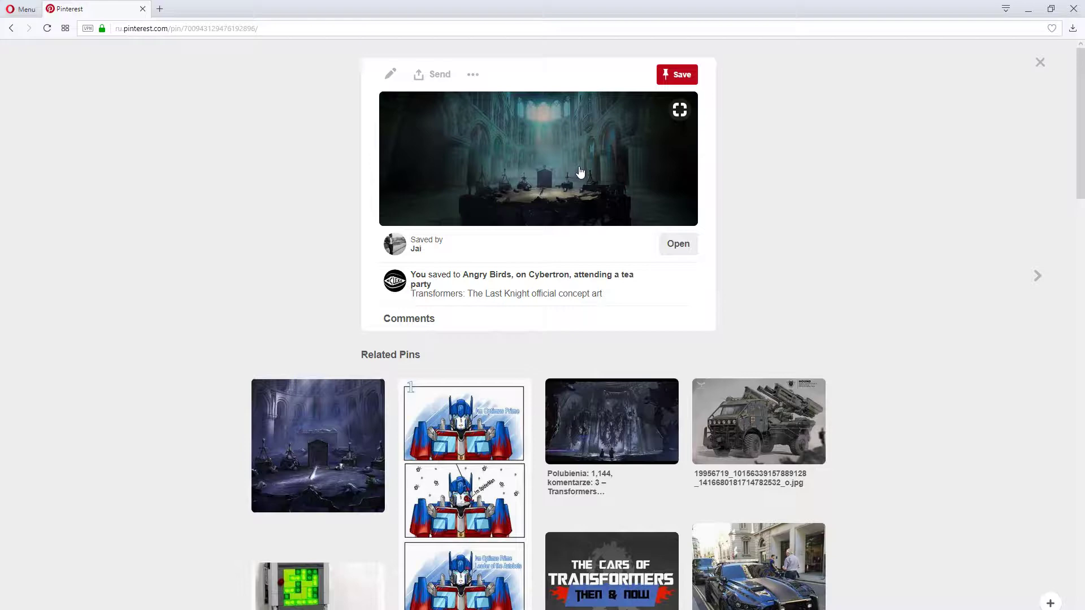
pyautogui.hotkey('alt', 'Left')
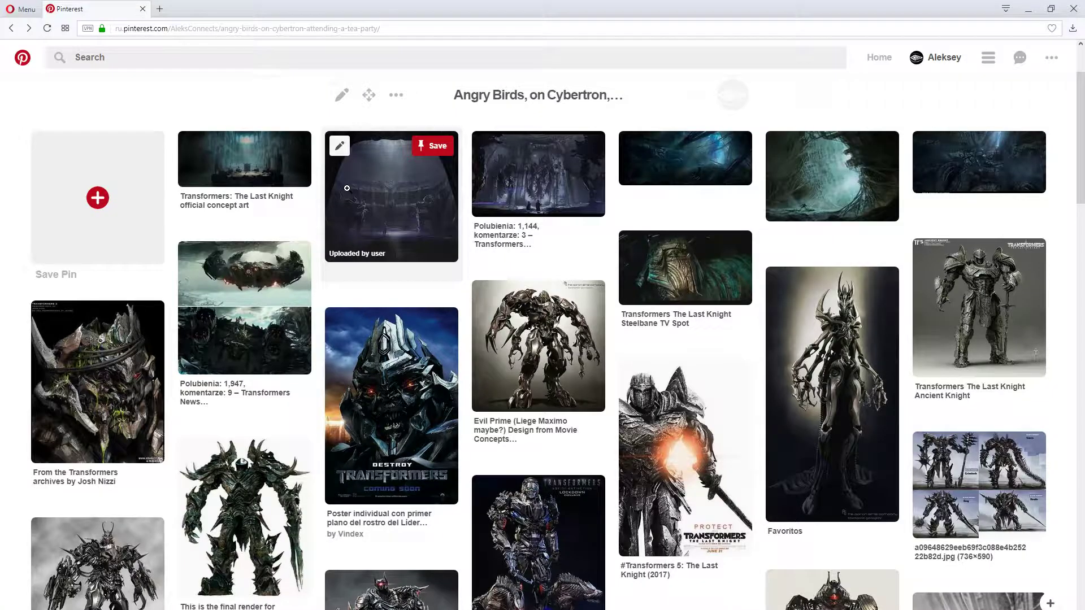
# Review the rest of the board down to the Angry Birds, tea party and Cybertron references, and return to its beginning
pyautogui.scroll(-5, 527, 204)
pyautogui.scroll(-20, 528, 204)
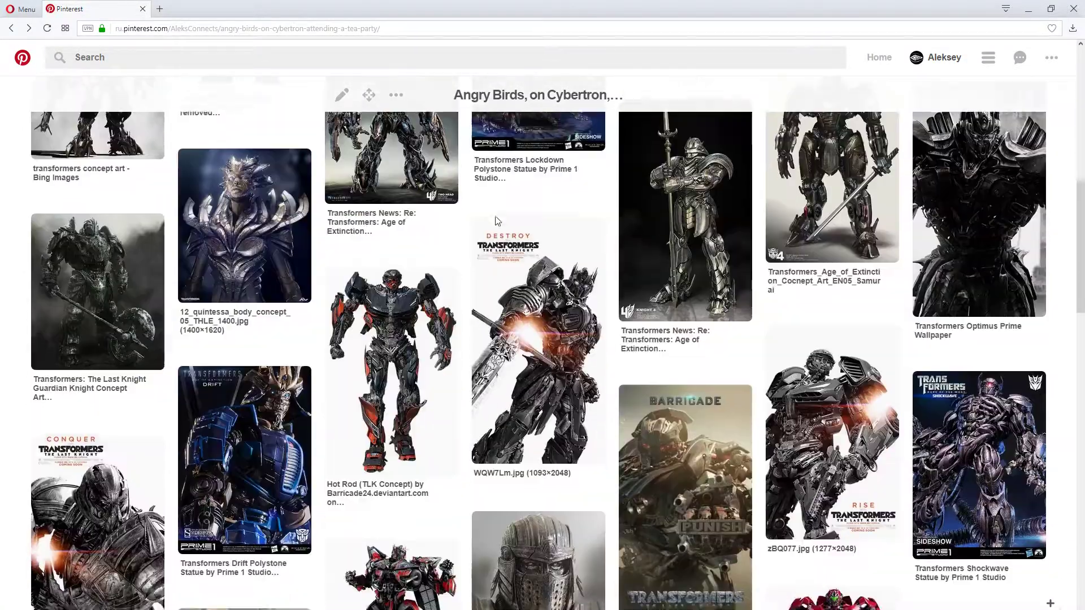
pyautogui.scroll(-4, 491, 219)
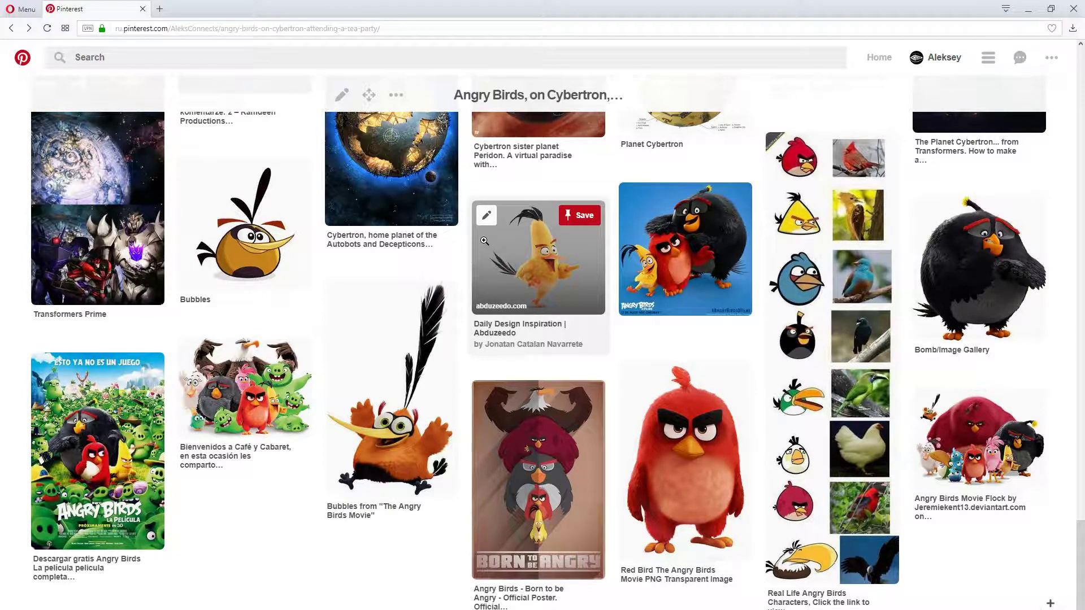
pyautogui.scroll(20, 484, 240)
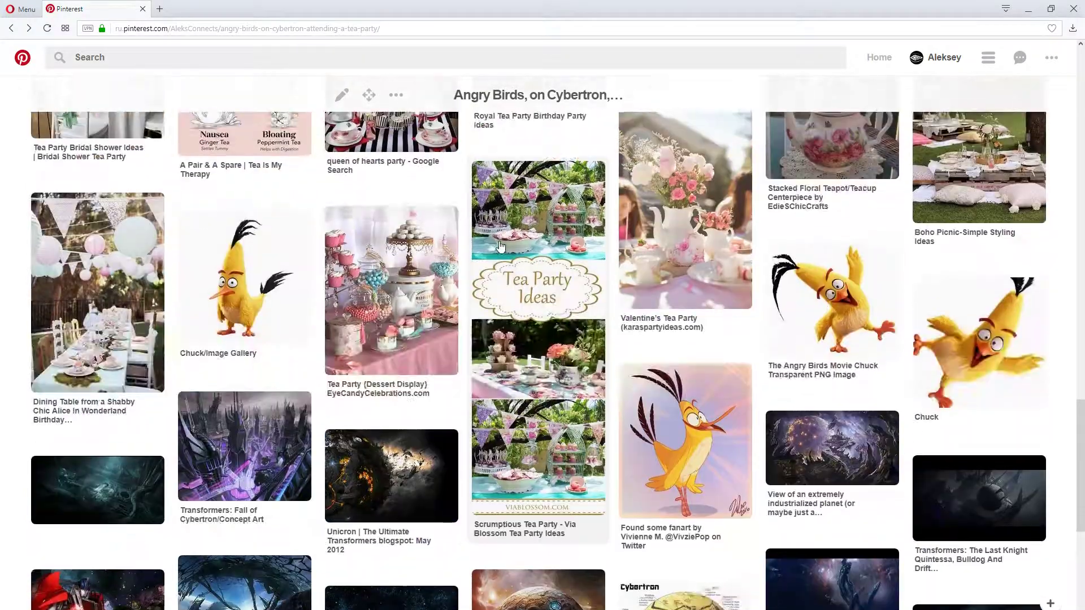
pyautogui.scroll(5, 348, 294)
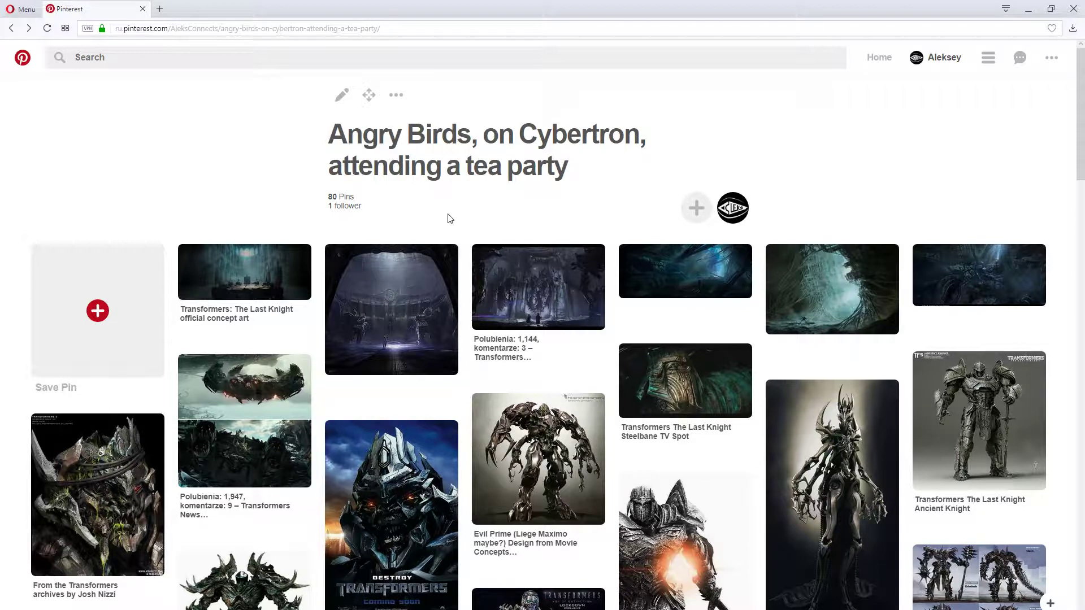
# Search the web in a new tab for "angry birds movies scenes", using the corrected spelling
pyautogui.click(159, 8)
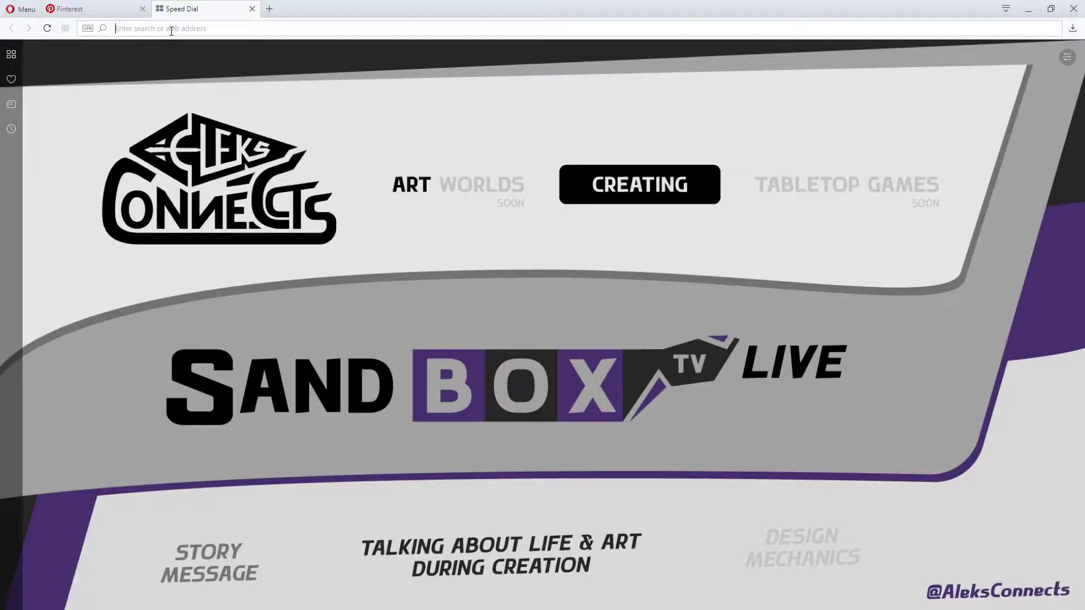
pyautogui.write('angry ')
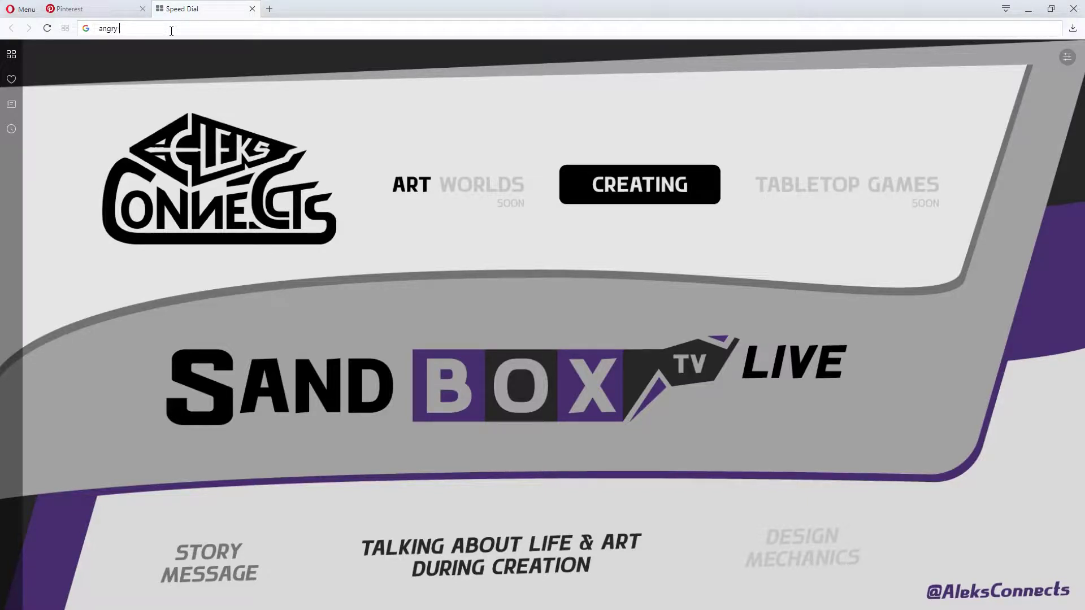
pyautogui.write('berds mi')
pyautogui.write('ovies ')
pyautogui.write('sceens')
pyautogui.press('Return')
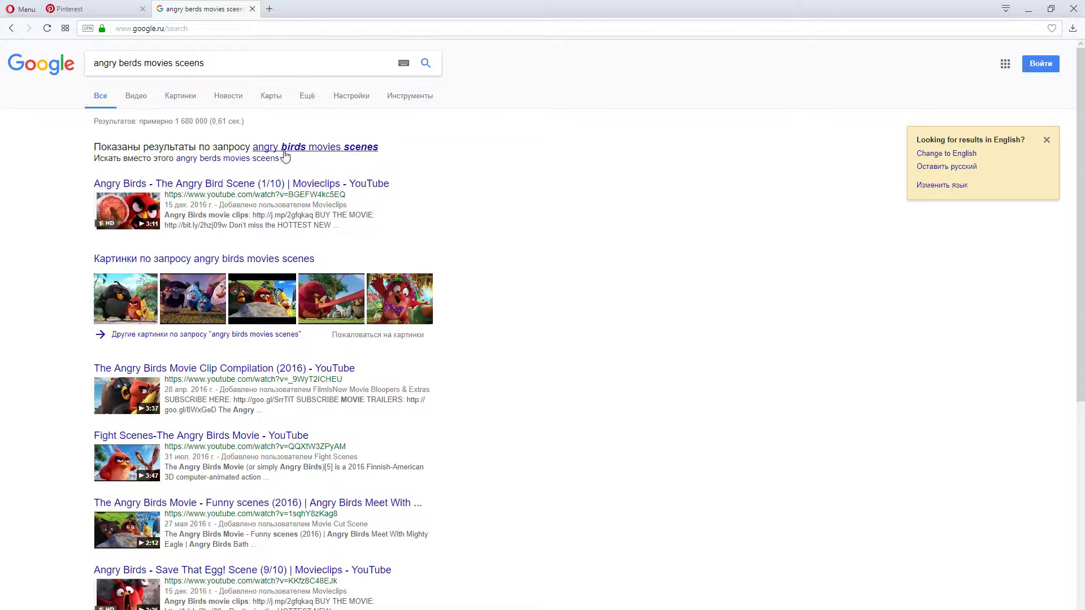
pyautogui.click(306, 149)
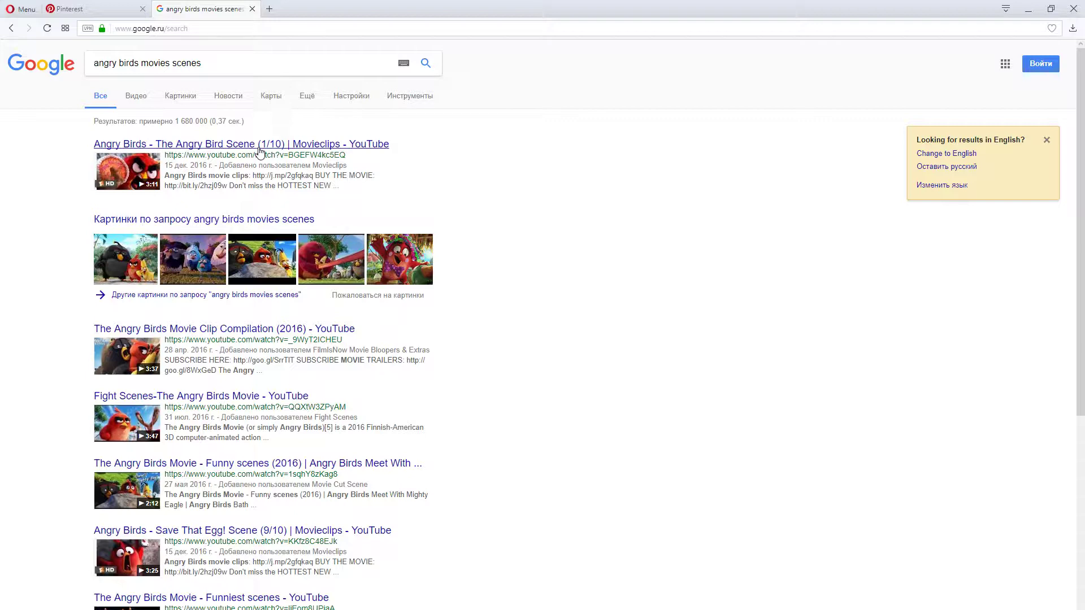
# Show the video results for "angry birds movies scenes" and look through the listed movie clips
pyautogui.click(136, 97)
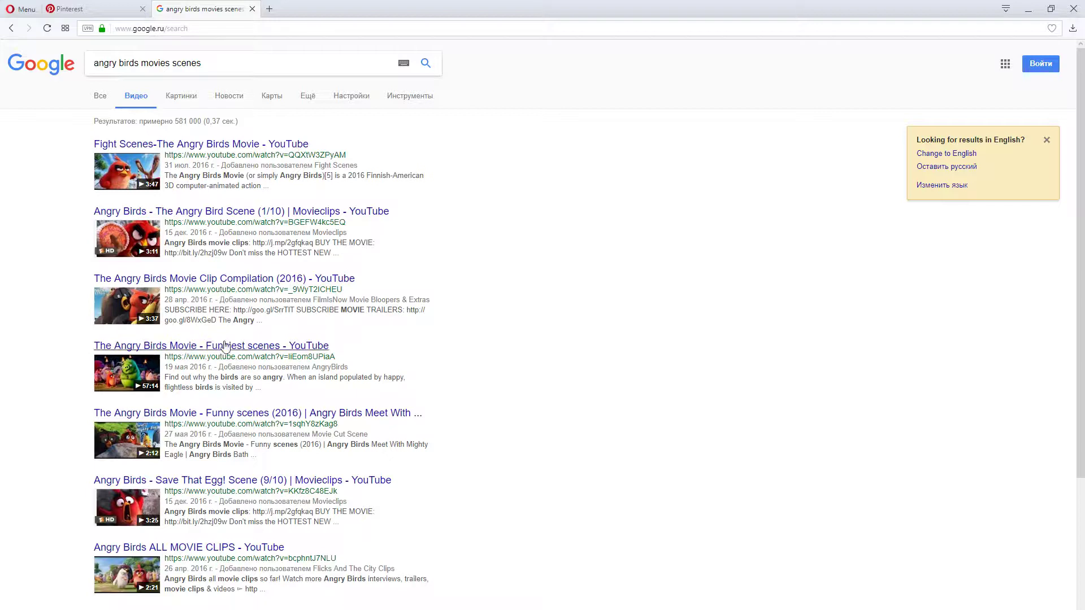
pyautogui.scroll(-4, 212, 379)
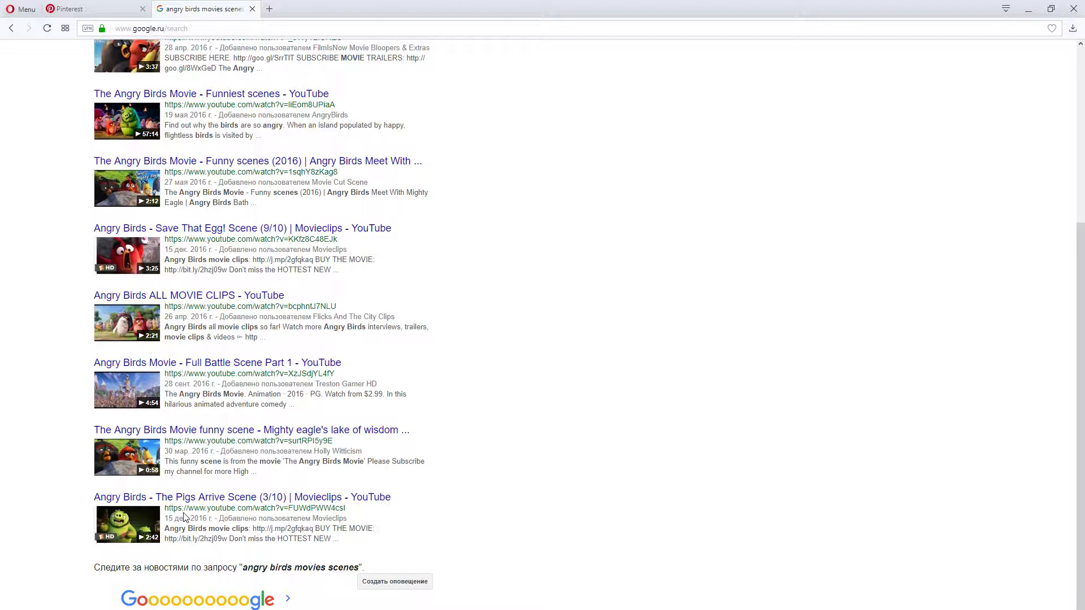
pyautogui.scroll(4, 184, 517)
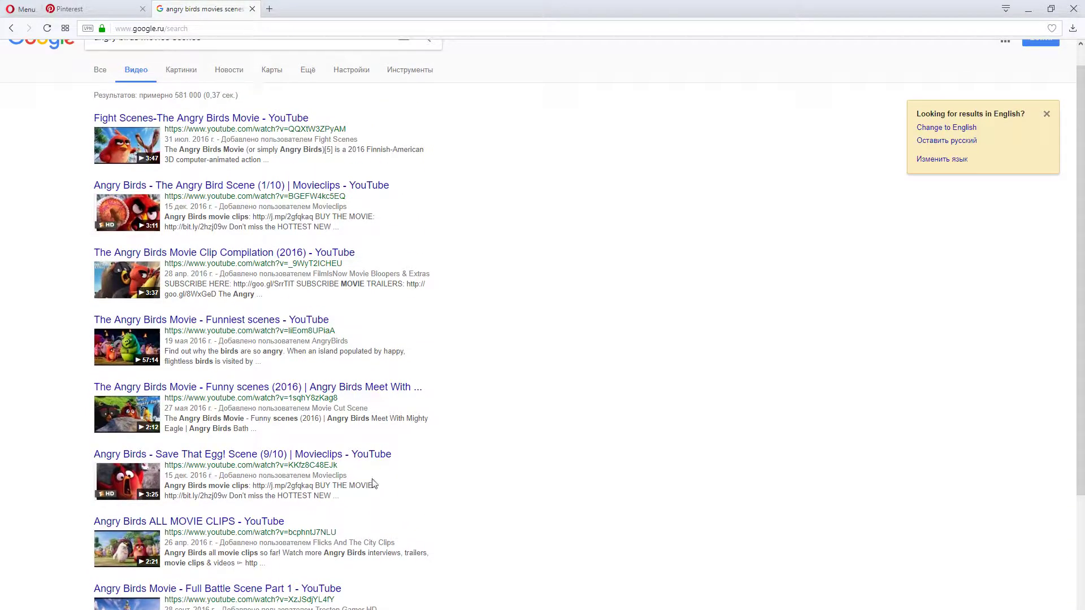
pyautogui.scroll(1, 357, 470)
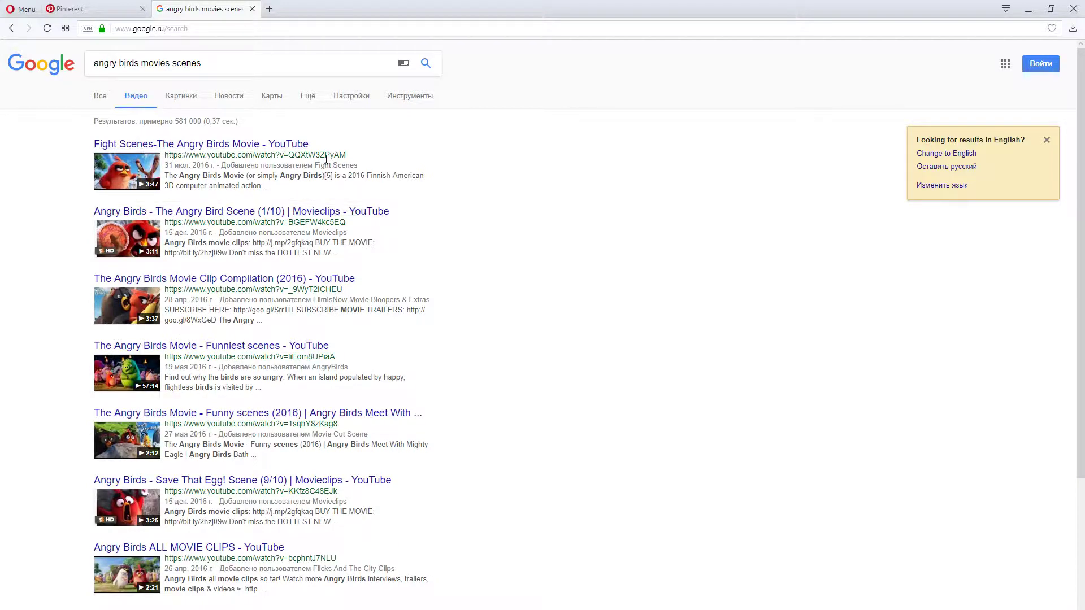
# Show the image results for the Angry Birds movie scenes and preview the first picture of the black, red and yellow birds
pyautogui.click(168, 97)
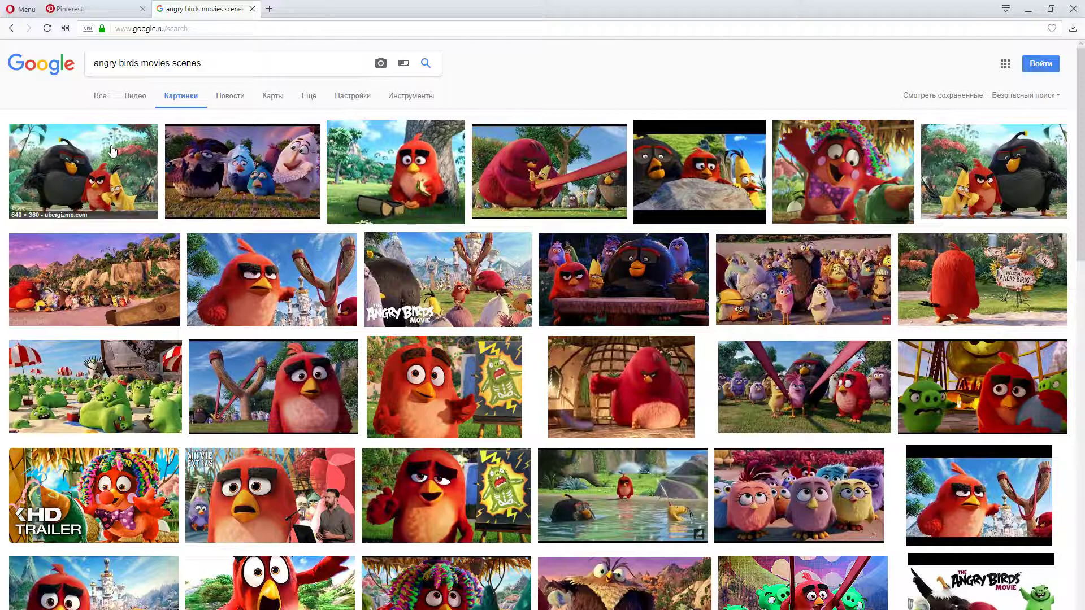
pyautogui.click(94, 180)
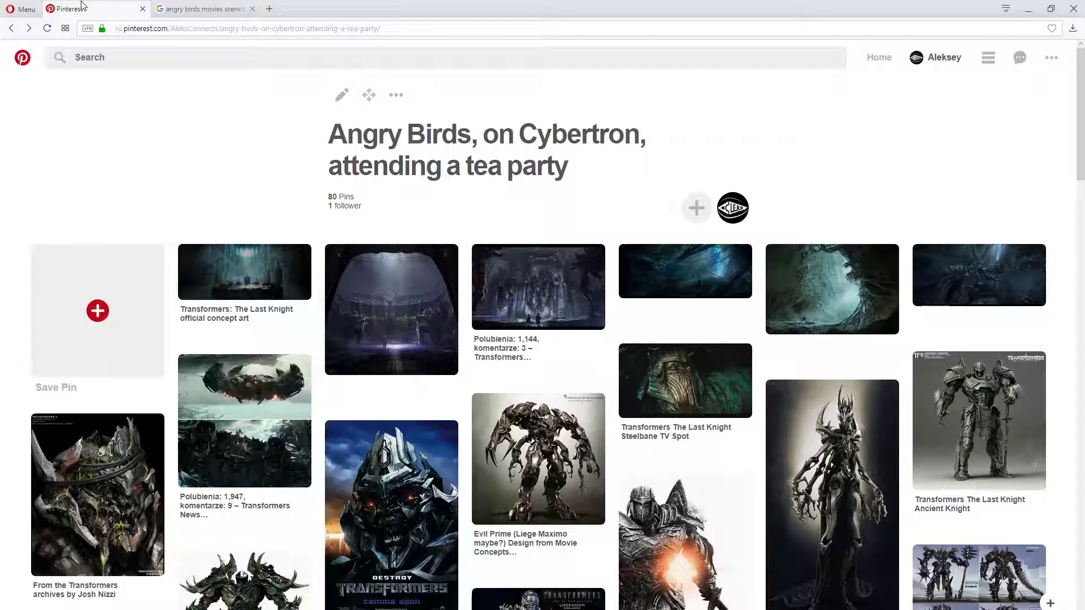
# Compare the Pinterest board's dark Transformers references with the bright Angry Birds movie still, alternating between the two pages
pyautogui.click(50, 10)
pyautogui.scroll(-15, 414, 417)
pyautogui.scroll(13, 404, 417)
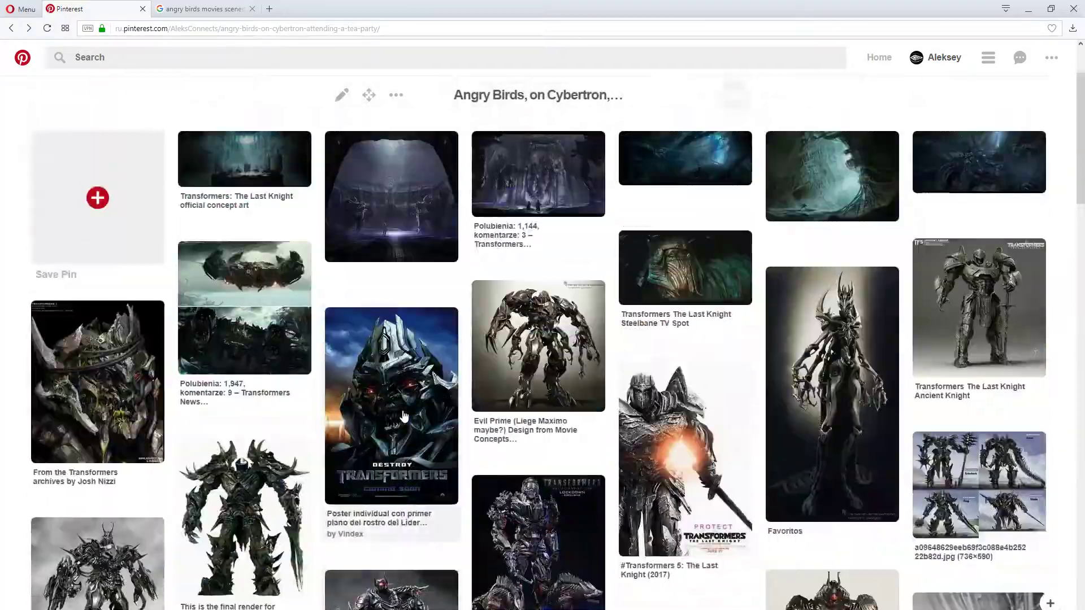
pyautogui.scroll(2, 404, 416)
pyautogui.click(200, 9)
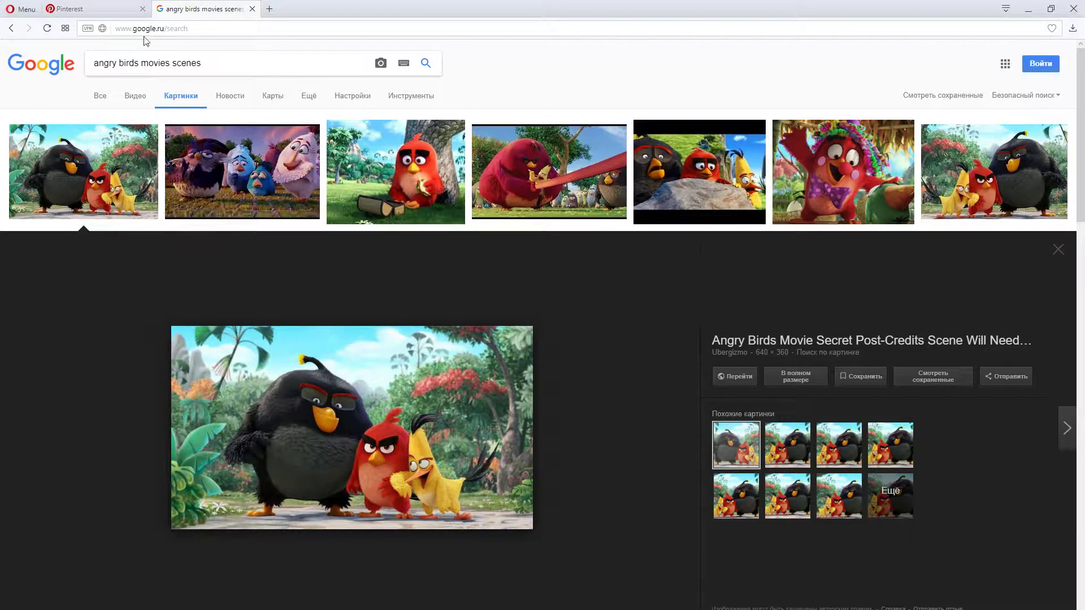
pyautogui.click(68, 8)
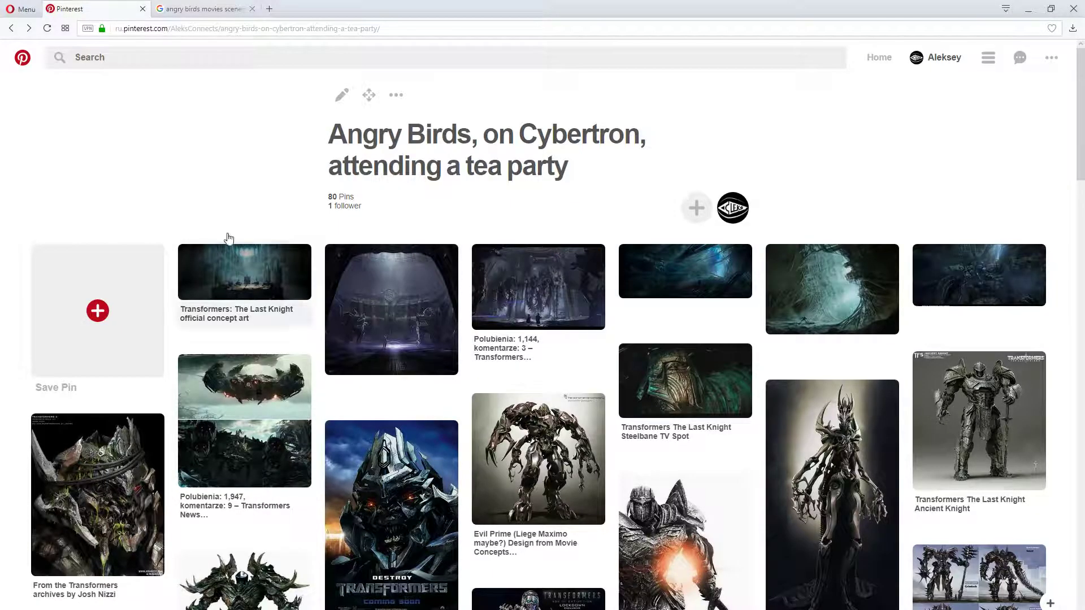
pyautogui.click(182, 11)
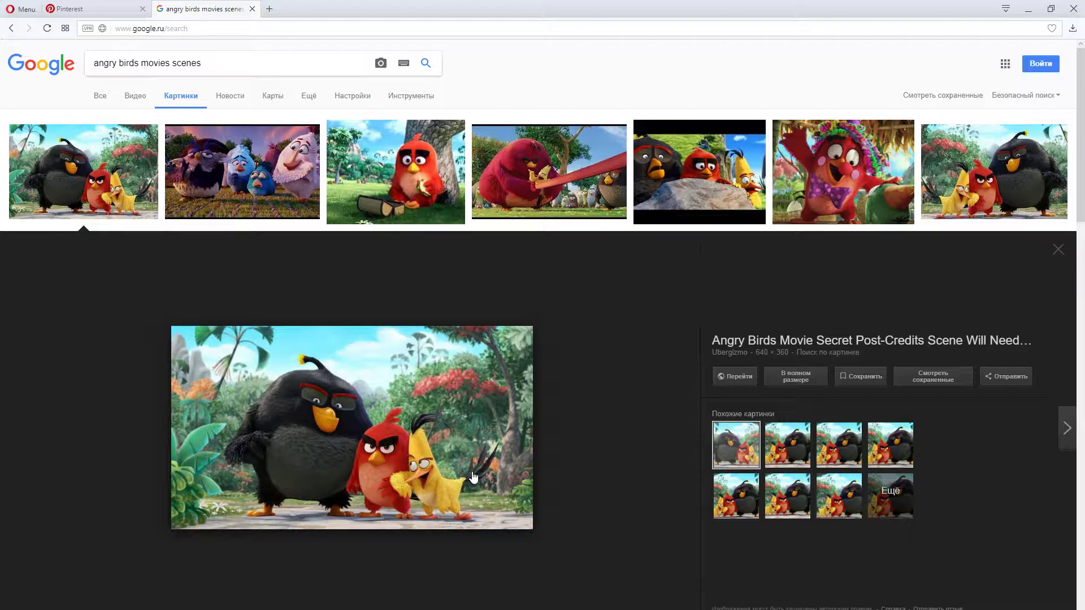
# Preview further Angry Birds movie stills in turn, from the group of birds at dusk to the red bird in the clown costume
pyautogui.click(262, 177)
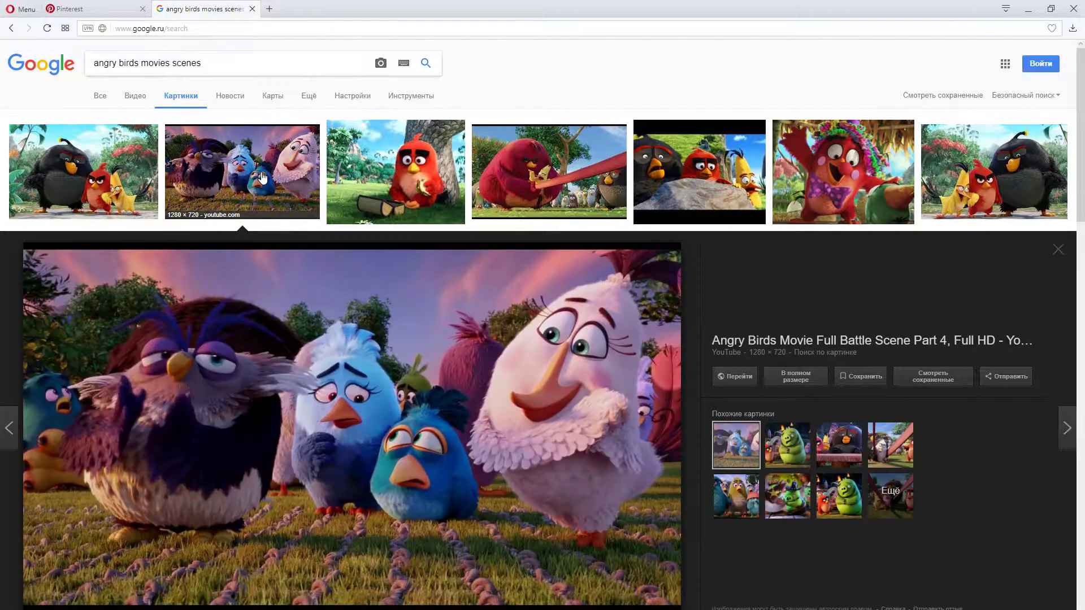
pyautogui.click(389, 164)
pyautogui.click(603, 177)
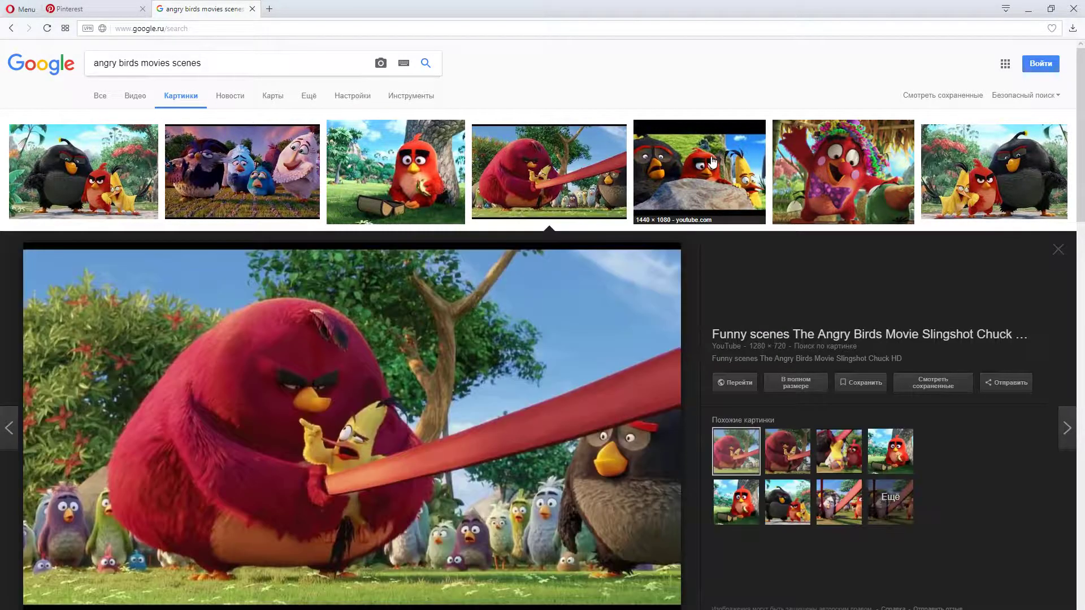
pyautogui.click(711, 164)
pyautogui.click(821, 179)
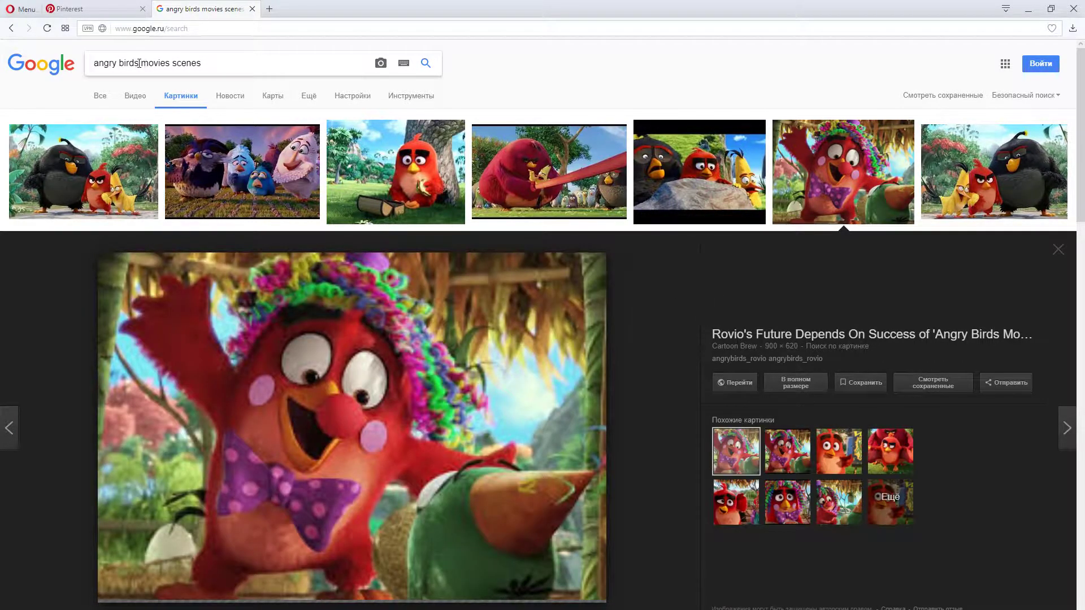
# Search for images of "transformers movies scenes", using the corrected spelling of the query
pyautogui.moveTo(140, 64); pyautogui.dragTo(85, 53)
pyautogui.write('transorm')
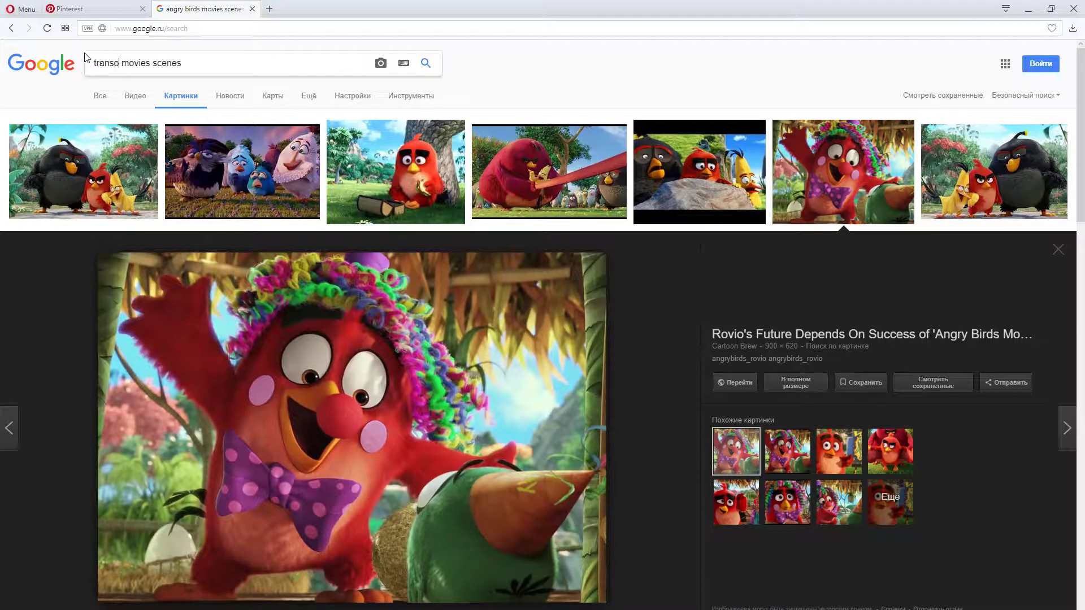
pyautogui.write('ers')
pyautogui.click(432, 68)
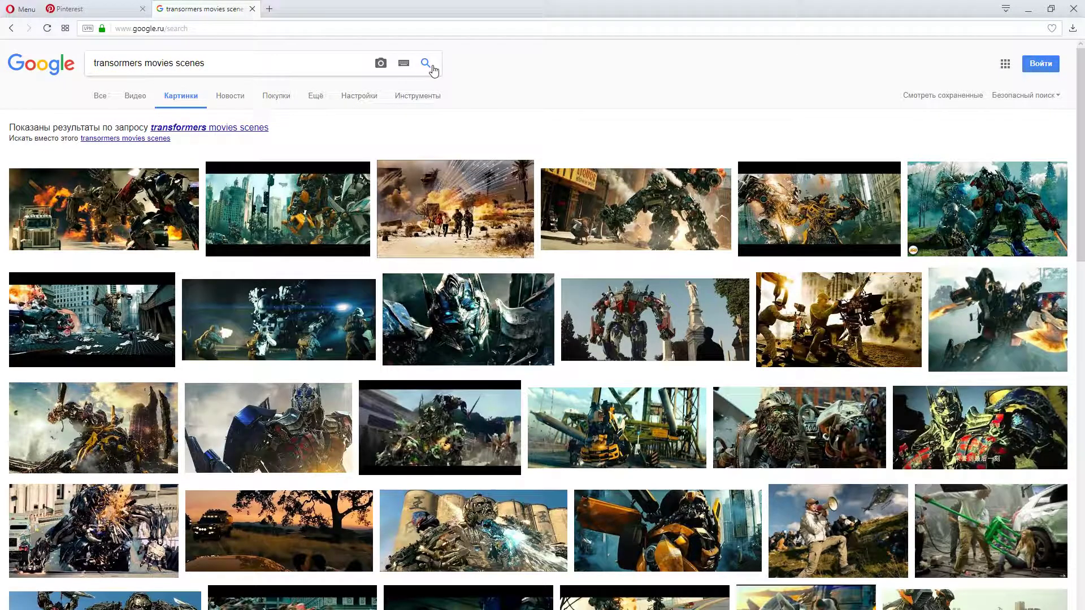
pyautogui.click(204, 130)
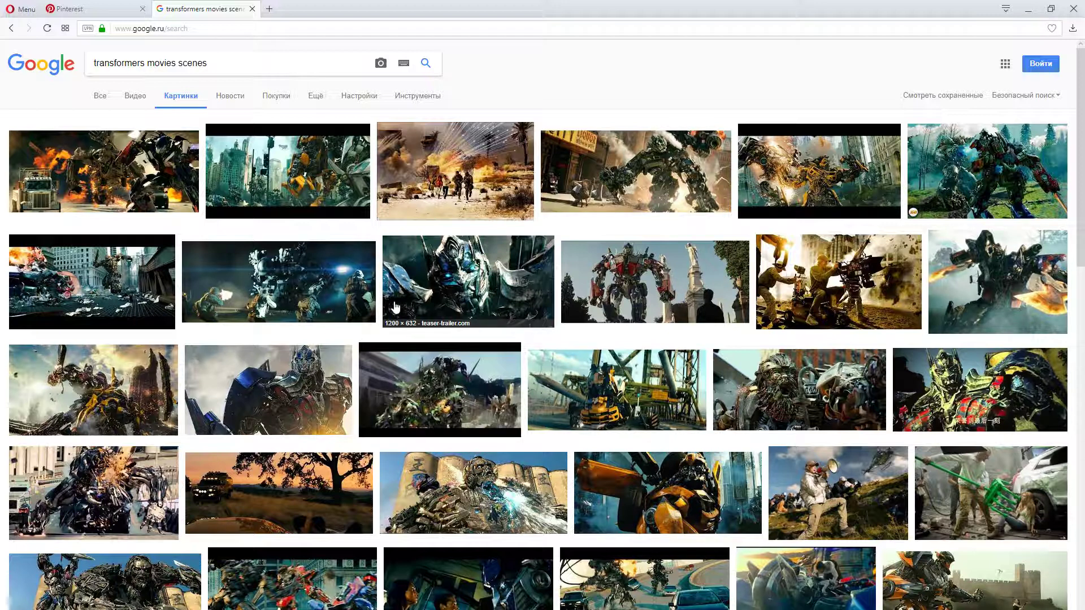
# Look through the Transformers movie stills and show the video results for the same query
pyautogui.scroll(-9, 395, 306)
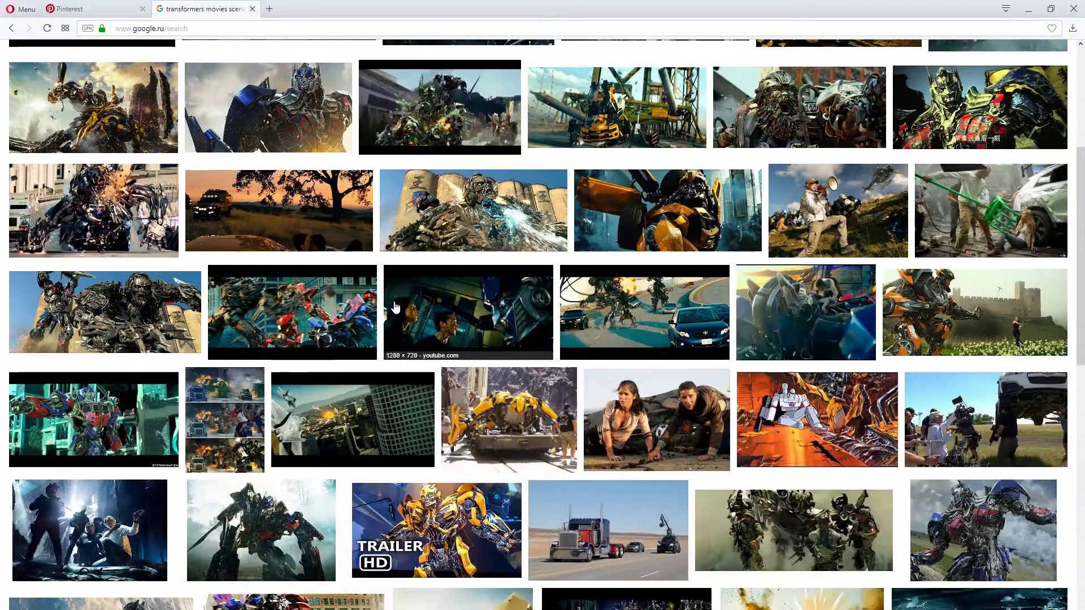
pyautogui.scroll(-4, 395, 307)
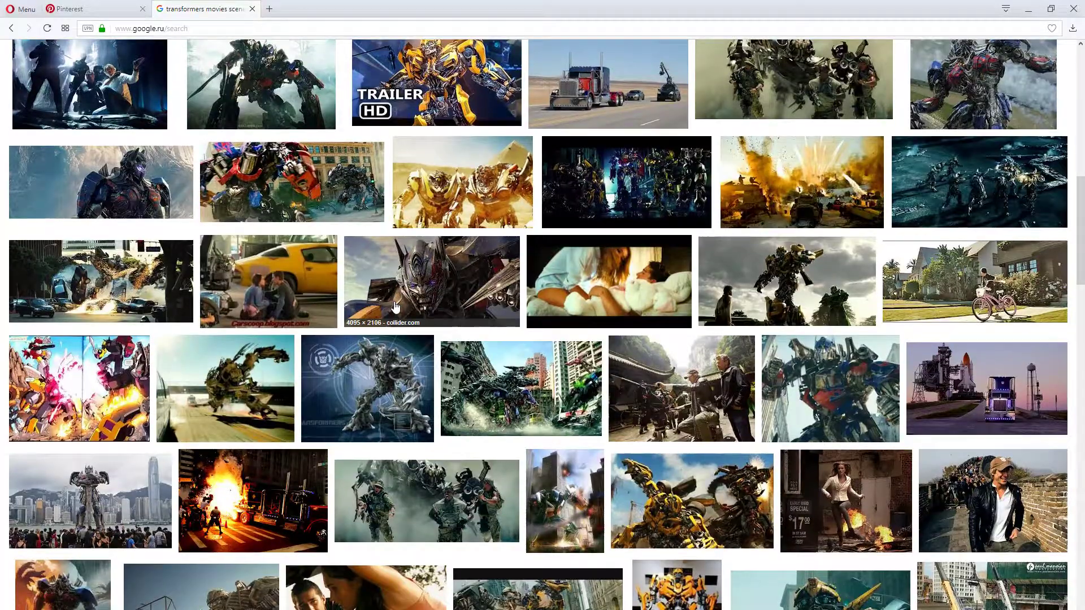
pyautogui.scroll(-6, 395, 306)
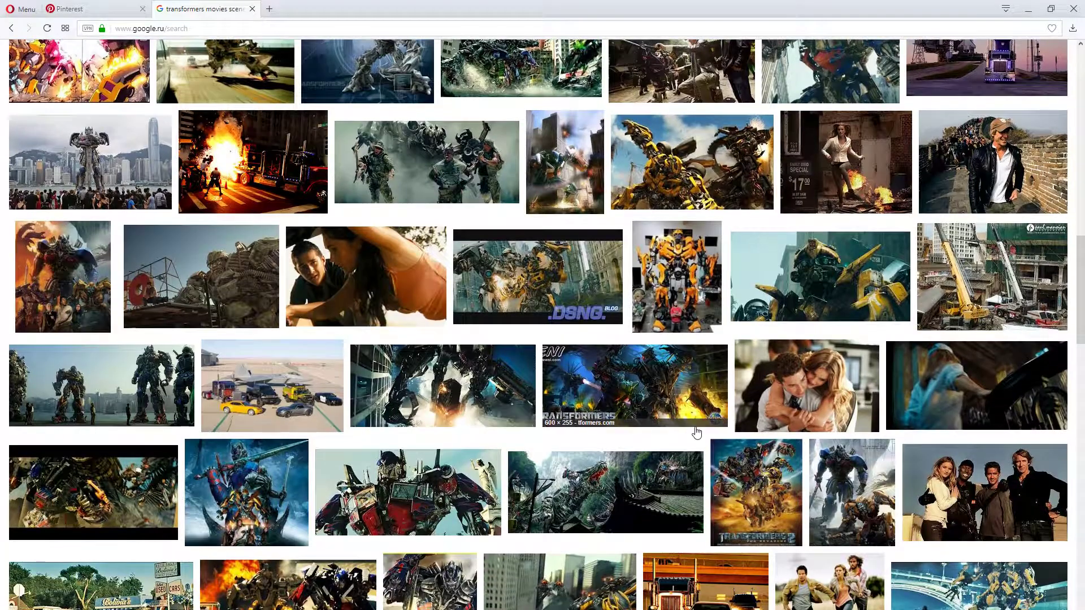
pyautogui.scroll(-3, 584, 414)
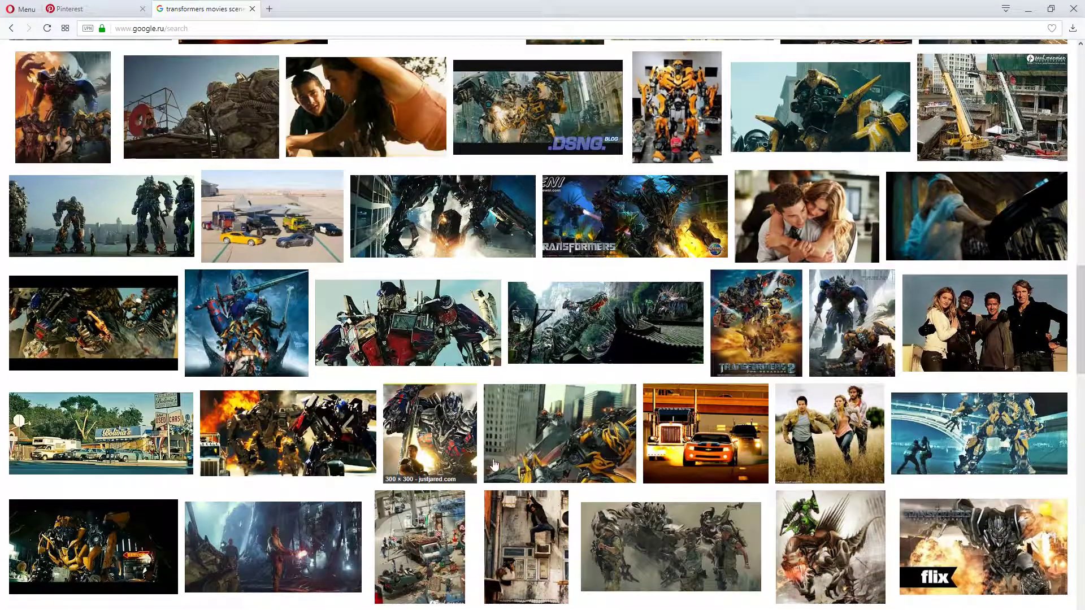
pyautogui.scroll(15, 452, 476)
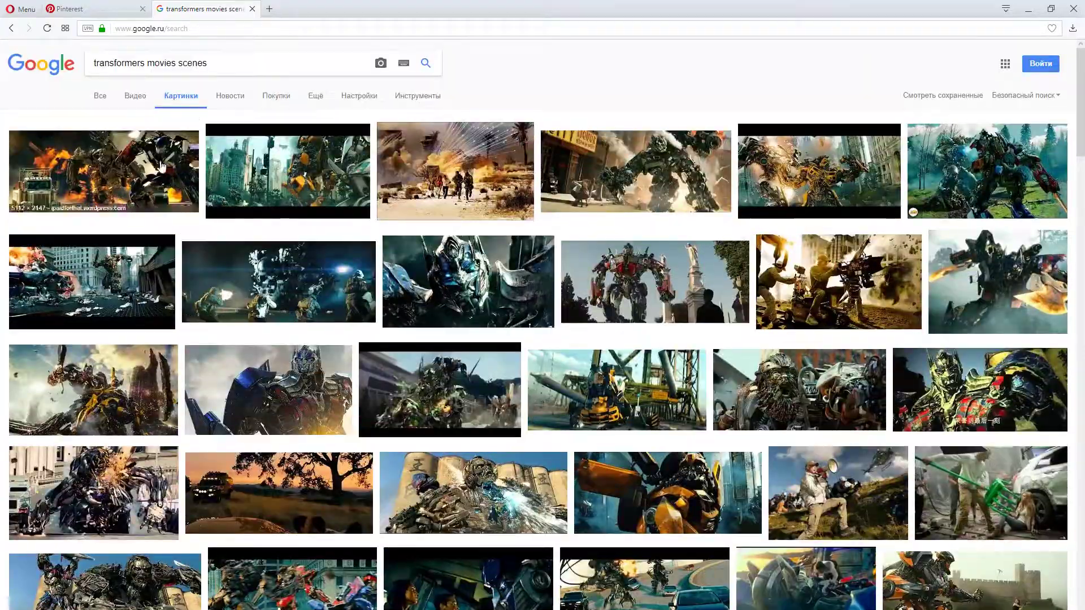
pyautogui.click(98, 96)
pyautogui.click(134, 99)
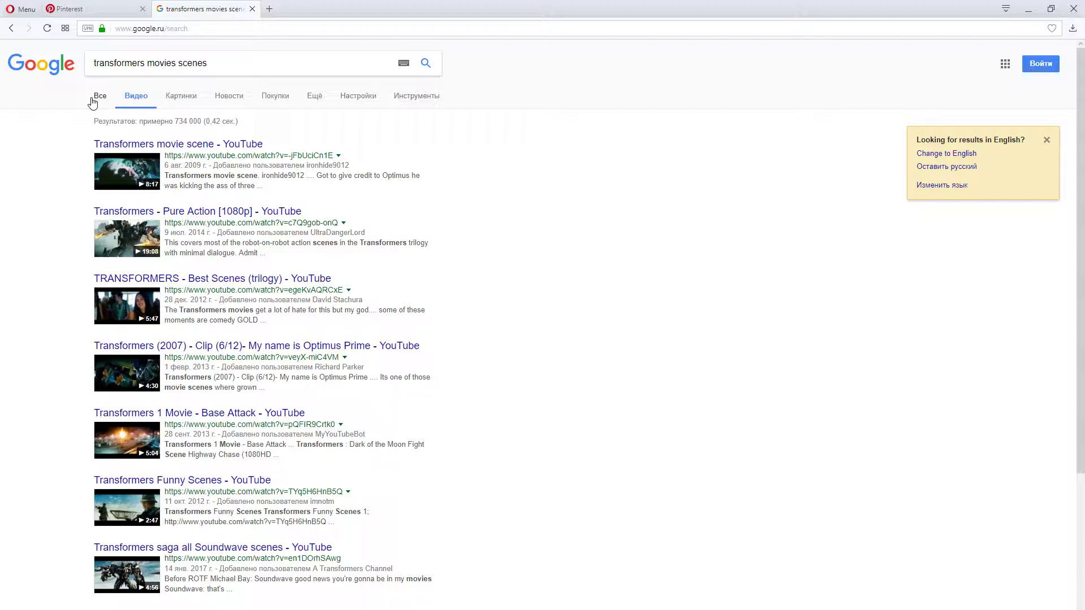
# Review the Pinterest board's references from the Transformers concept art through the tea party pins to the Angry Birds characters
pyautogui.click(84, 10)
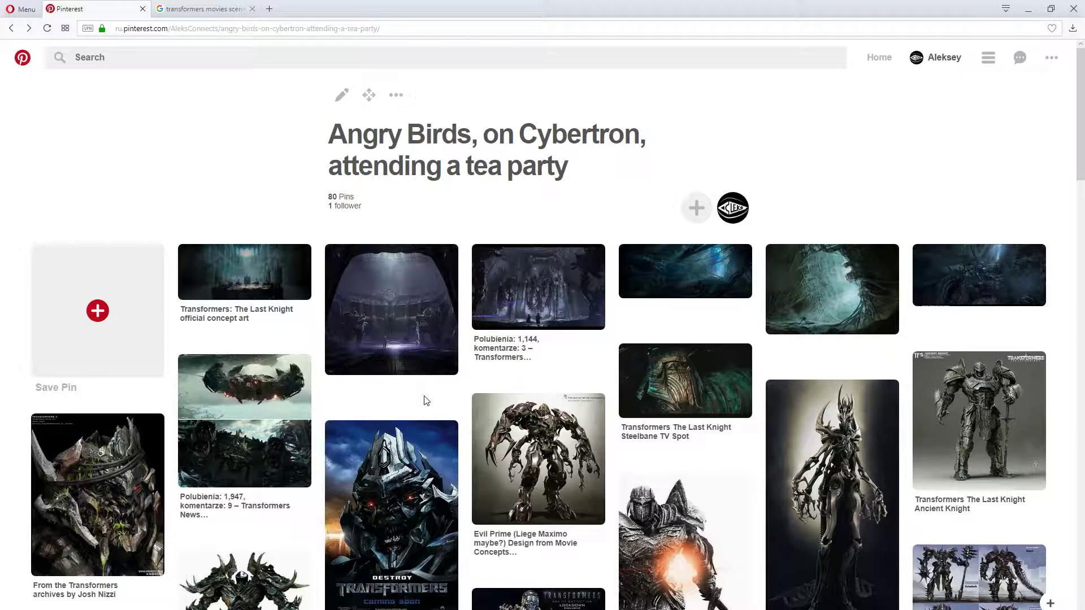
pyautogui.scroll(-8, 440, 406)
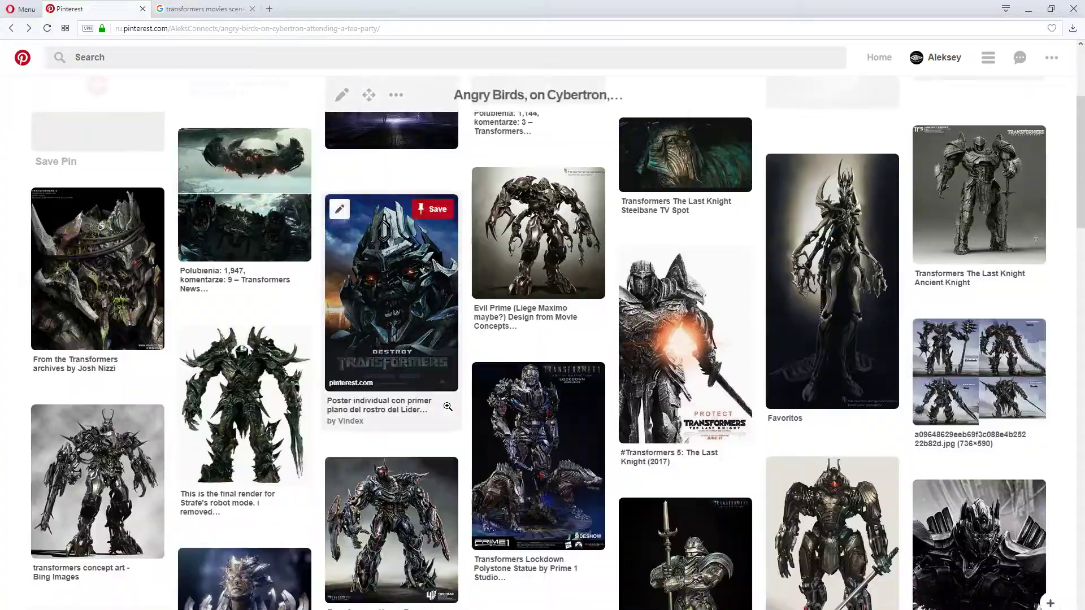
pyautogui.scroll(-15, 447, 409)
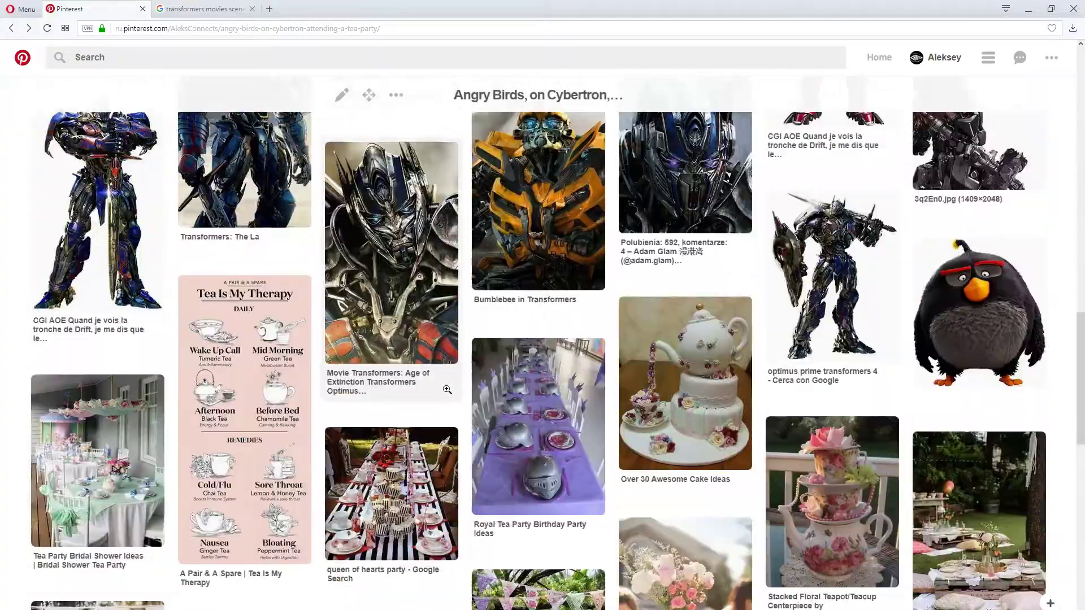
pyautogui.scroll(-10, 463, 414)
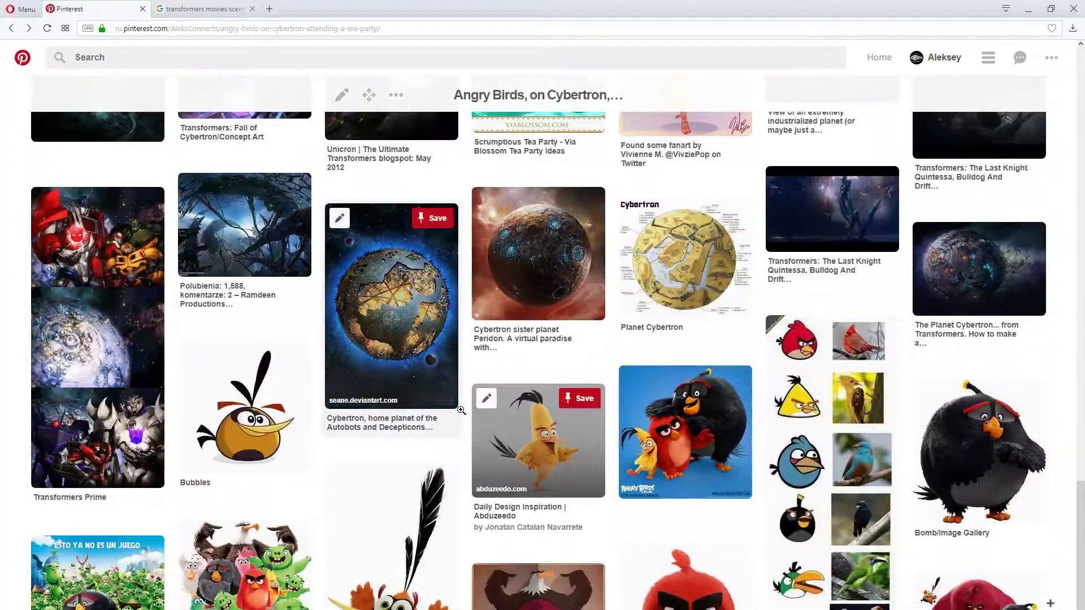
pyautogui.scroll(-3, 461, 411)
pyautogui.scroll(20, 447, 432)
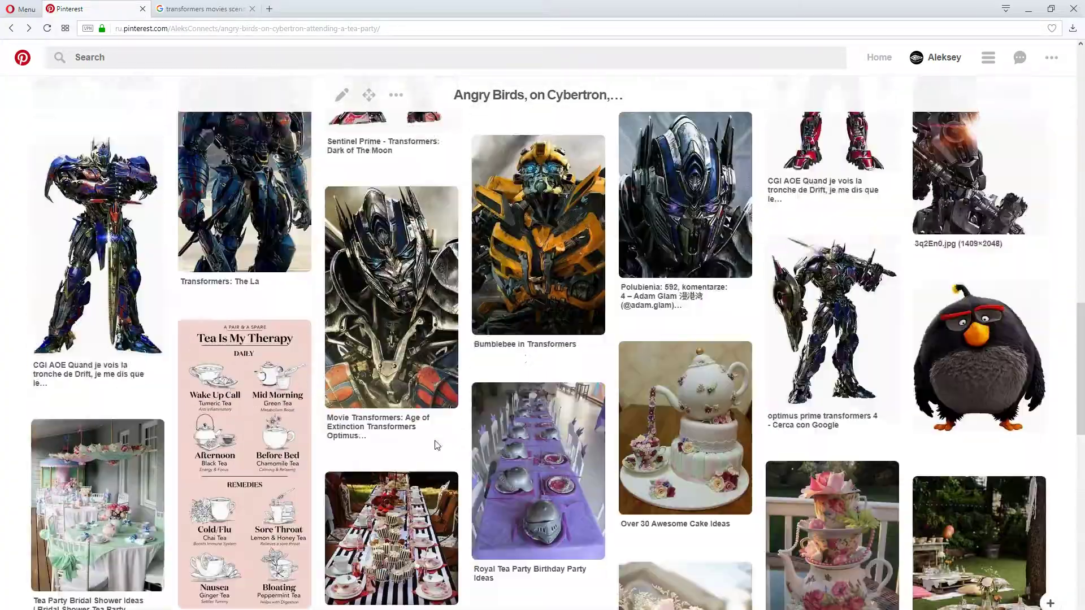
pyautogui.scroll(3, 431, 454)
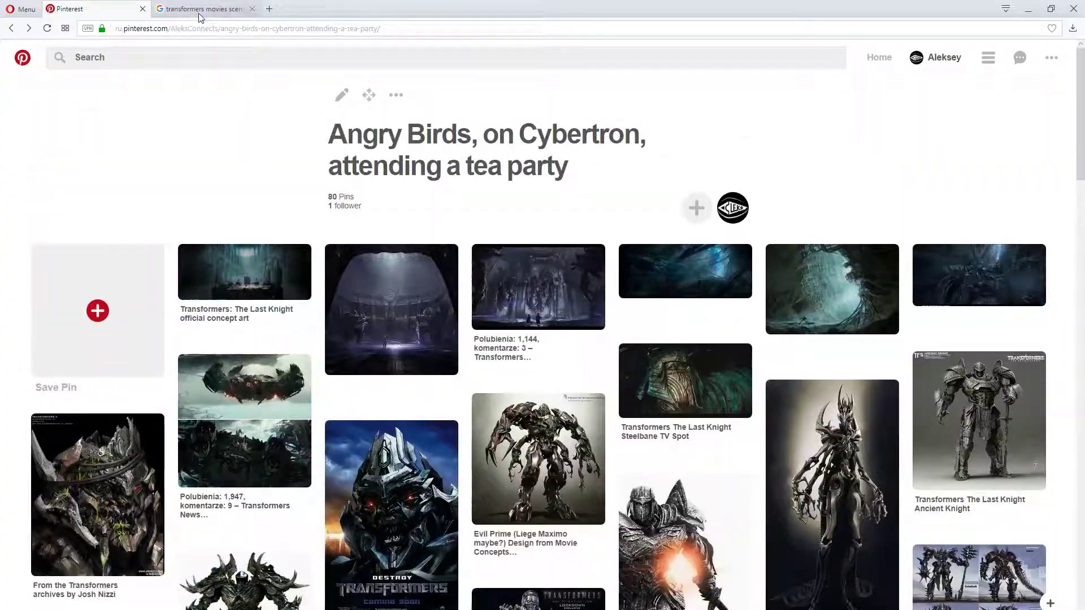
# Return to the image results for "angry birds movies scenes" with the clown-costumed red bird still previewed
pyautogui.click(203, 8)
pyautogui.click(181, 95)
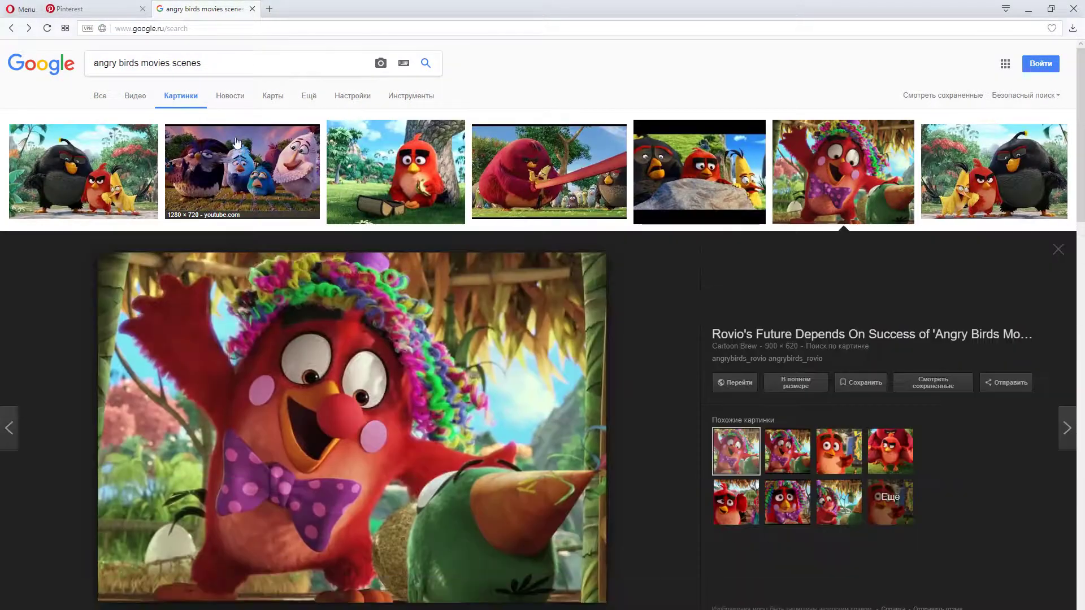
pyautogui.moveTo(204, 63); pyautogui.dragTo(119, 63)
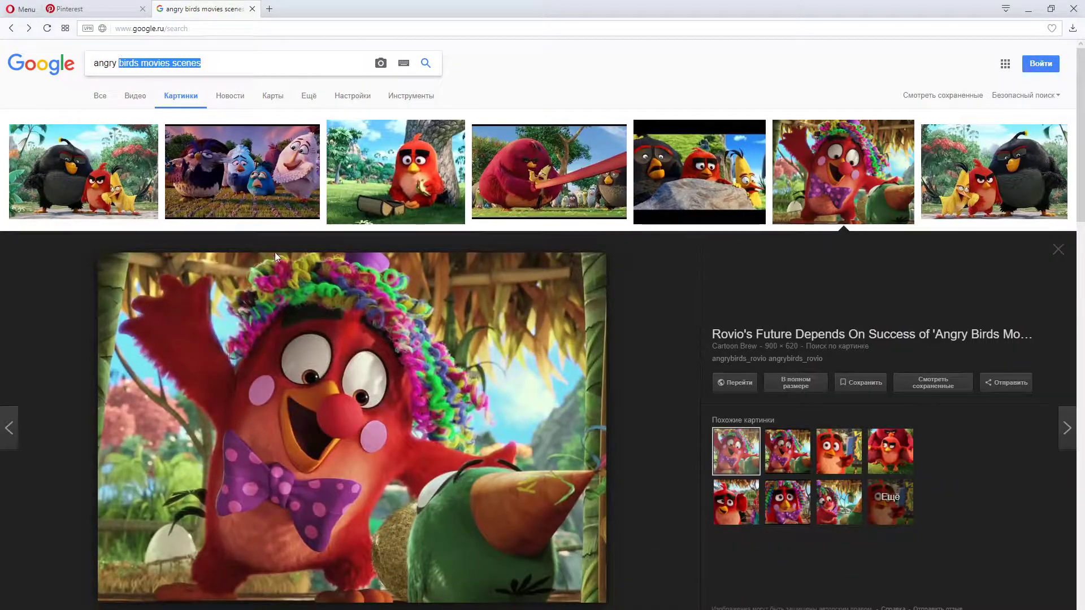
pyautogui.click(661, 263)
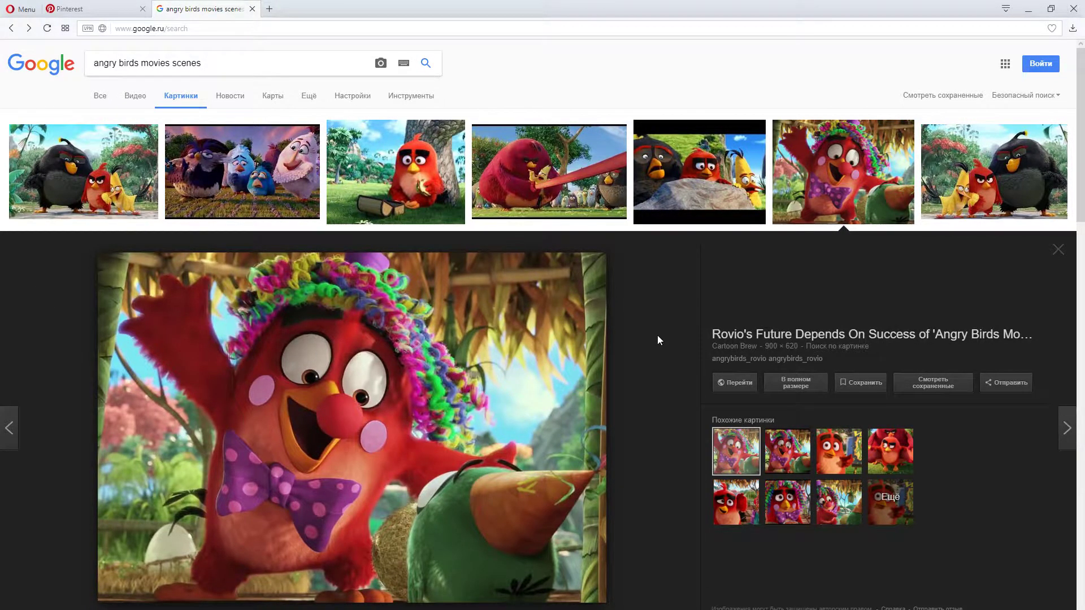
# Look through the Angry Birds movie stills and preview the one of the white bird held in the red slingshot
pyautogui.scroll(-4, 657, 336)
pyautogui.scroll(-4, 658, 338)
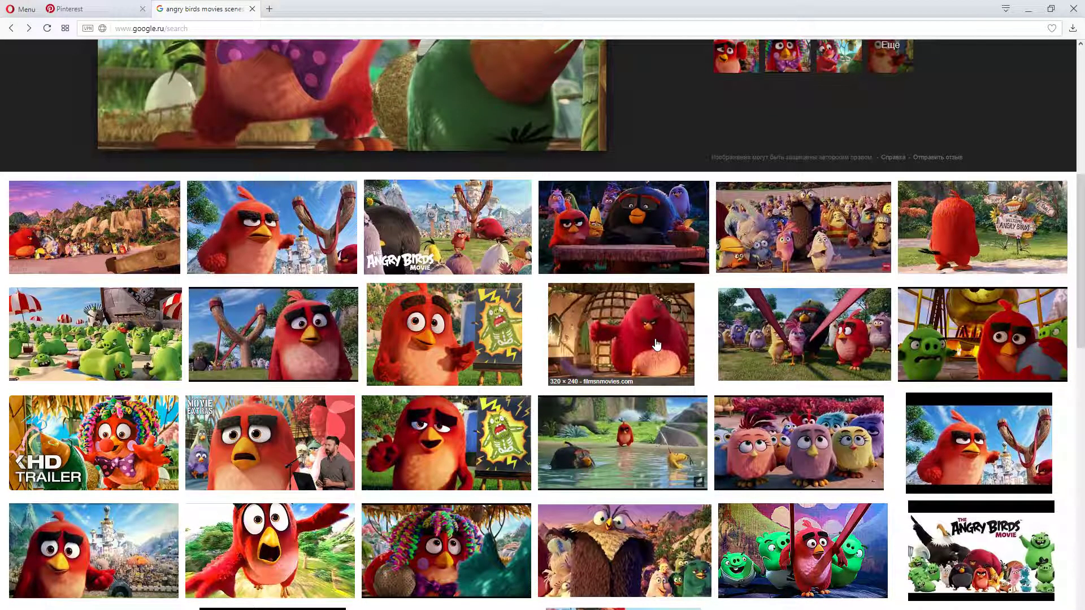
pyautogui.scroll(-4, 656, 344)
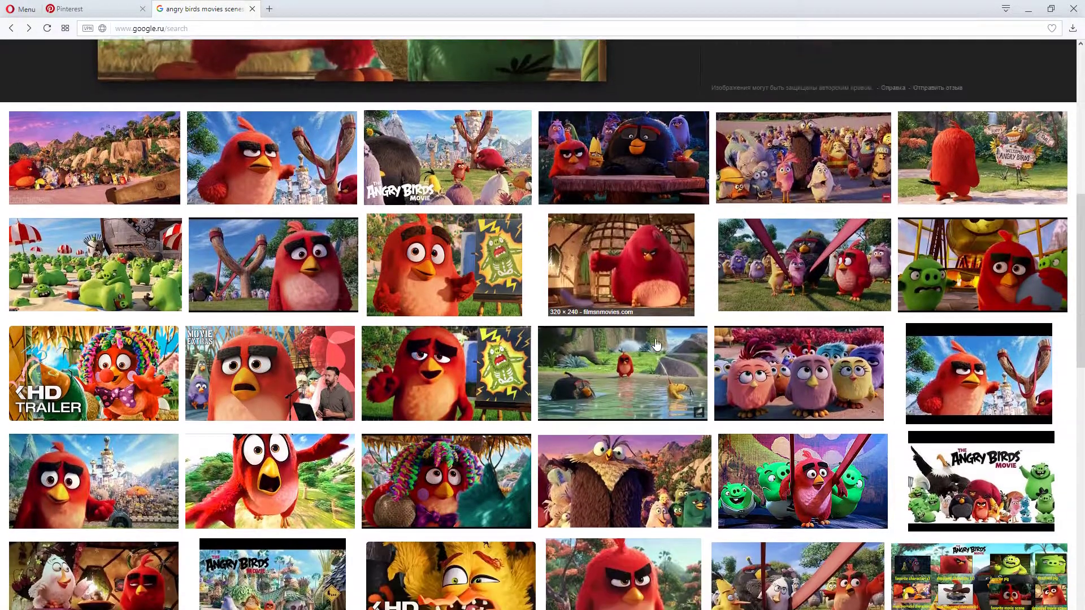
pyautogui.scroll(-1, 656, 345)
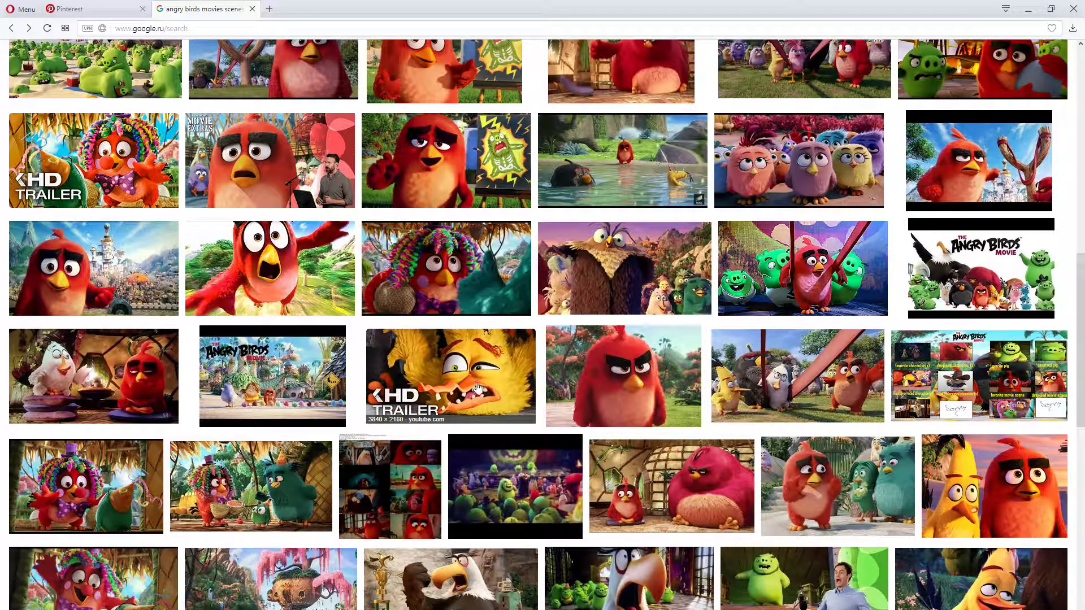
pyautogui.scroll(-3, 480, 379)
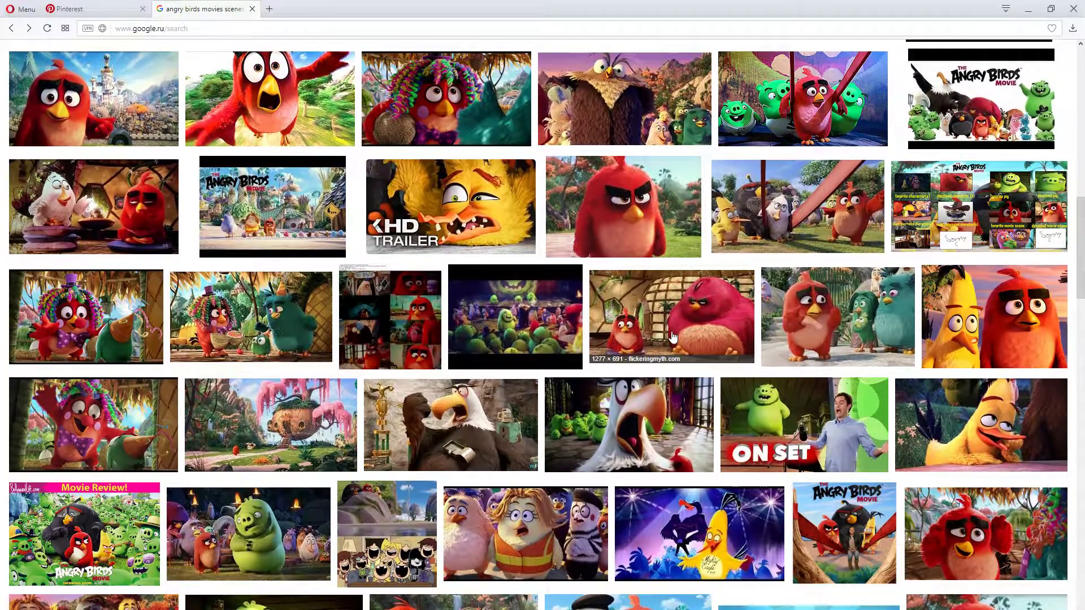
pyautogui.scroll(-1, 673, 337)
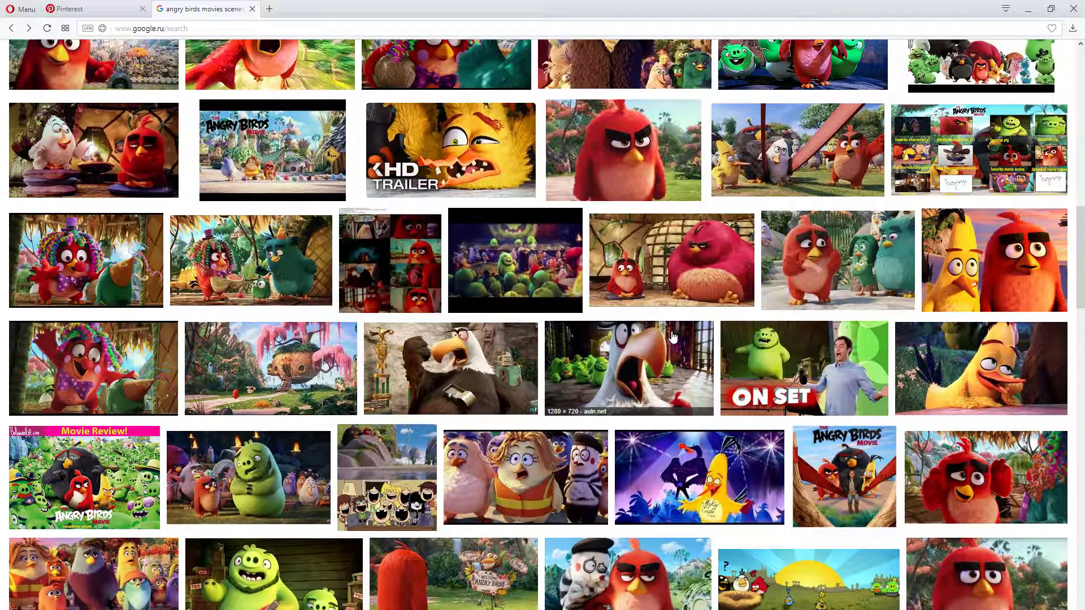
pyautogui.scroll(1, 672, 337)
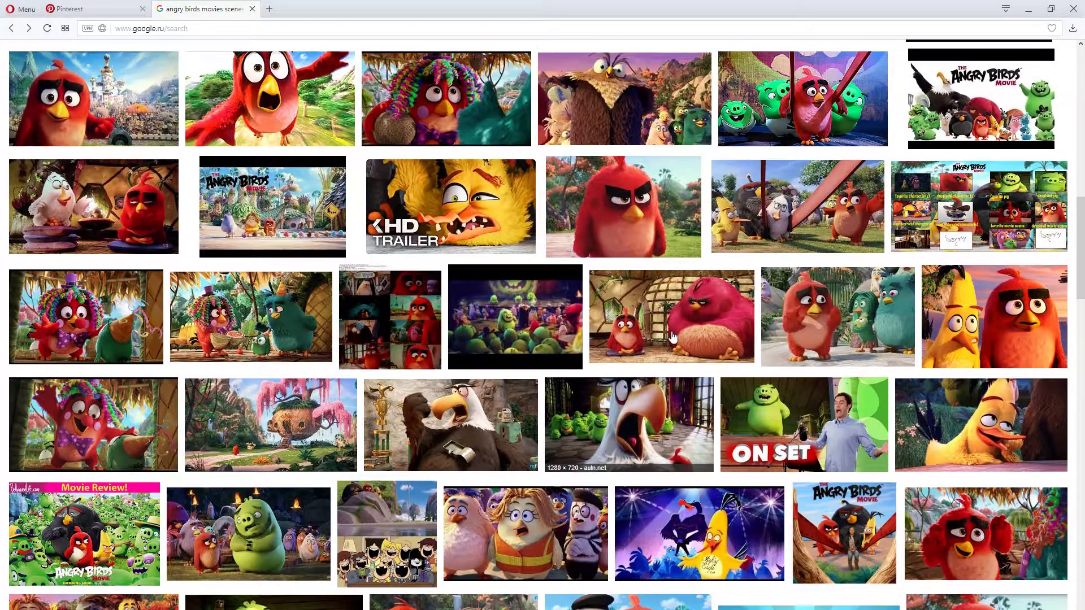
pyautogui.click(768, 198)
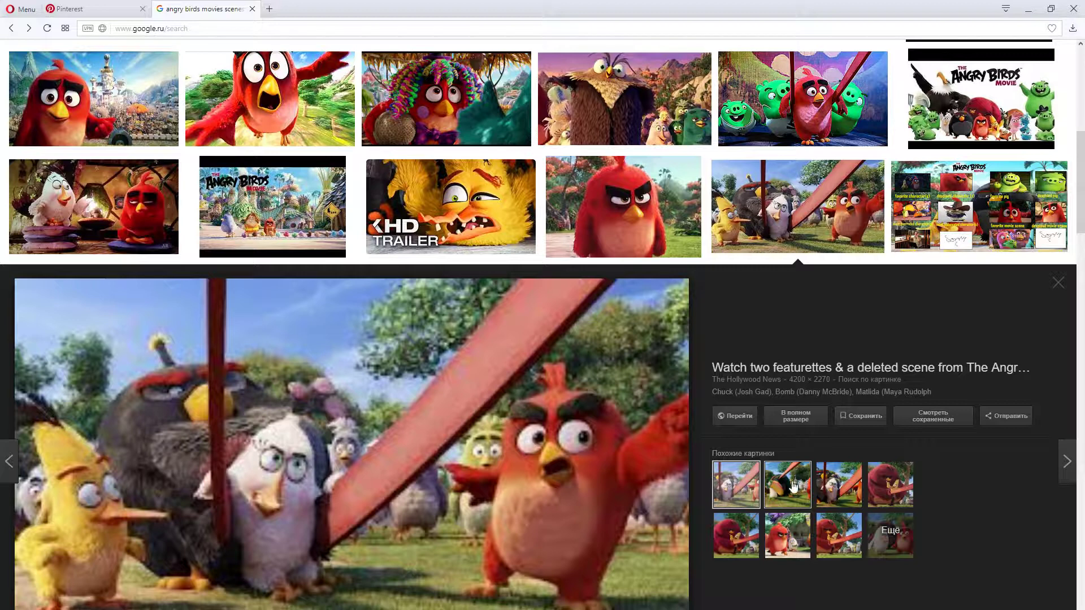
# Preview the related images of the slingshot scene, alternating between the movie stills and the animated Angry Birds GIFs
pyautogui.click(793, 484)
pyautogui.click(839, 490)
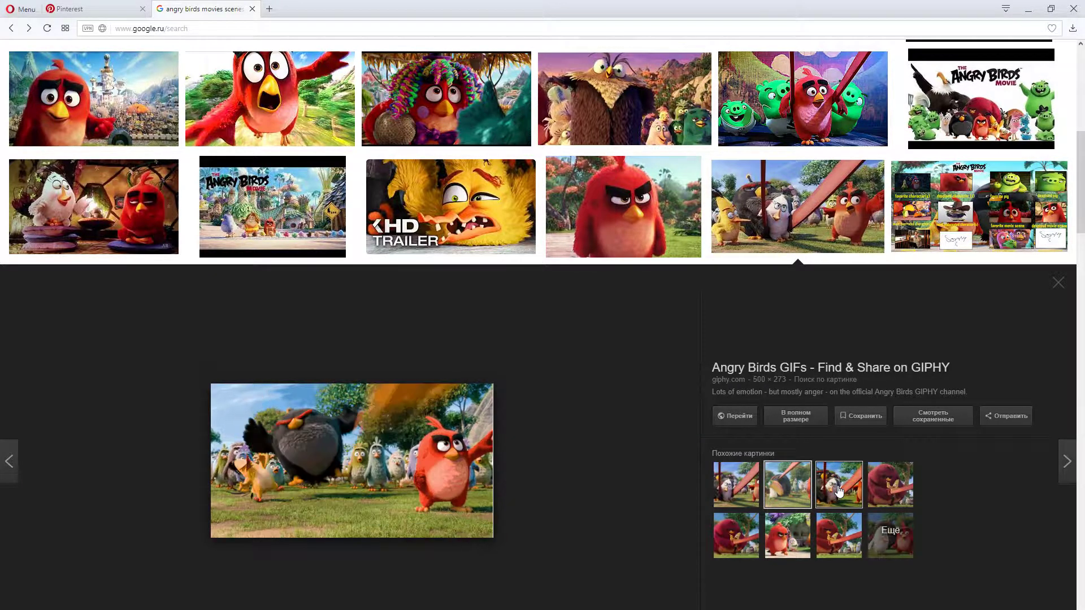
pyautogui.click(806, 491)
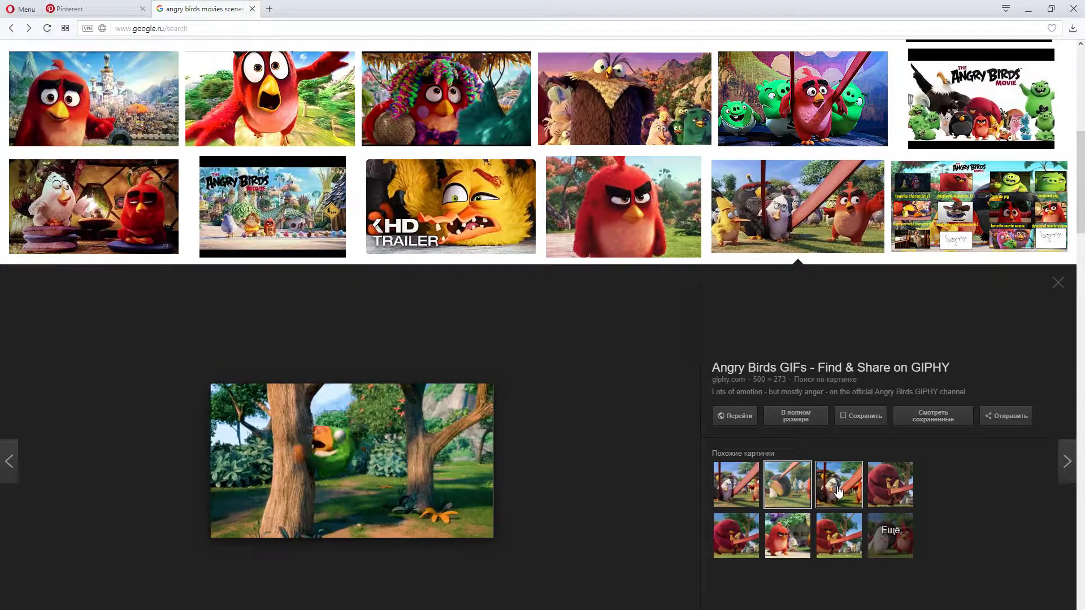
pyautogui.click(837, 491)
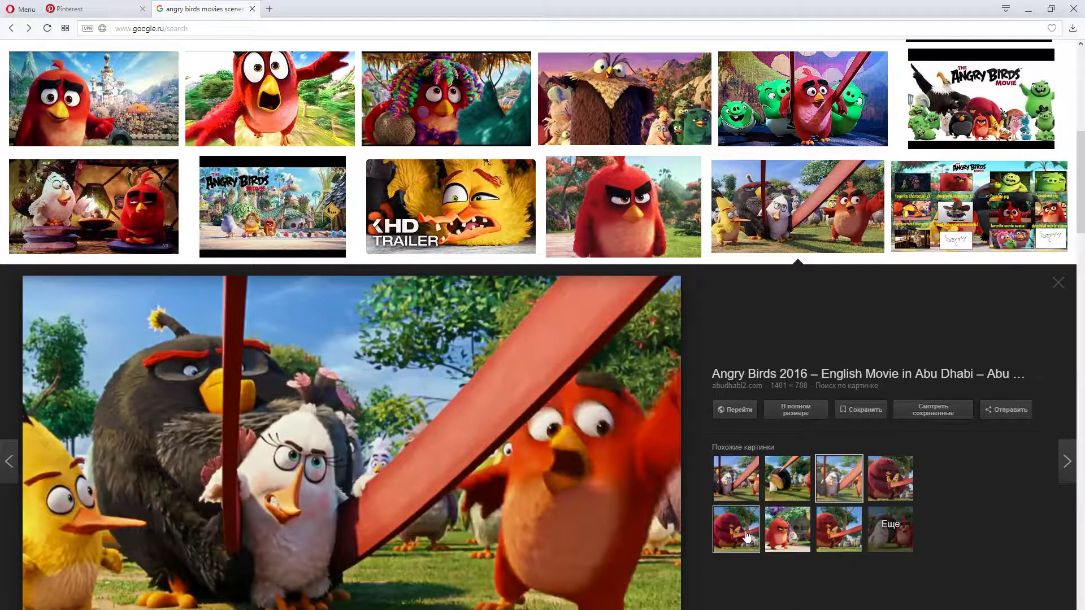
pyautogui.click(749, 548)
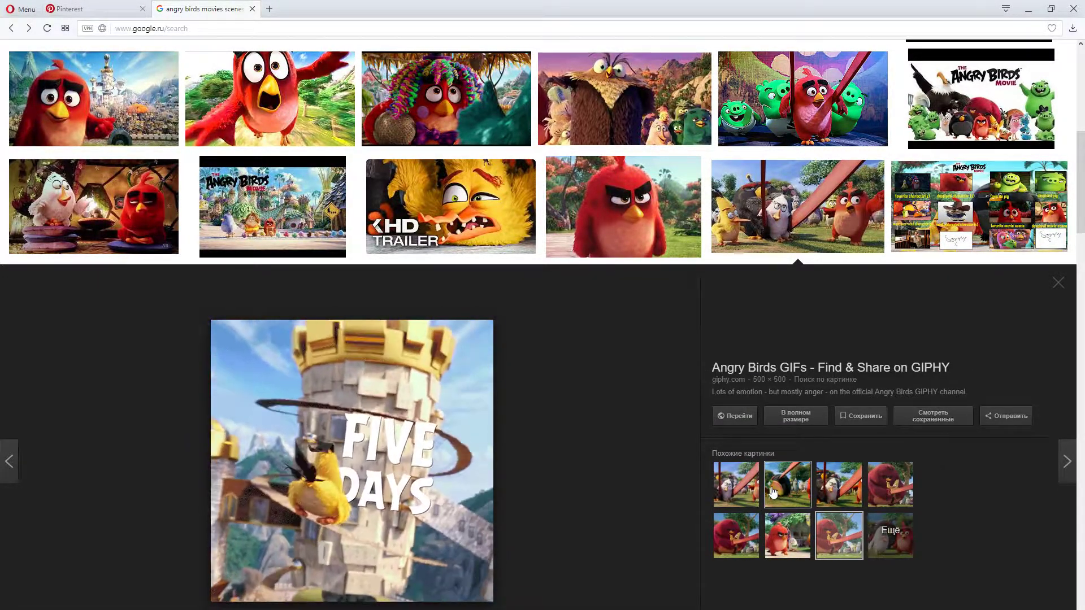
pyautogui.click(739, 499)
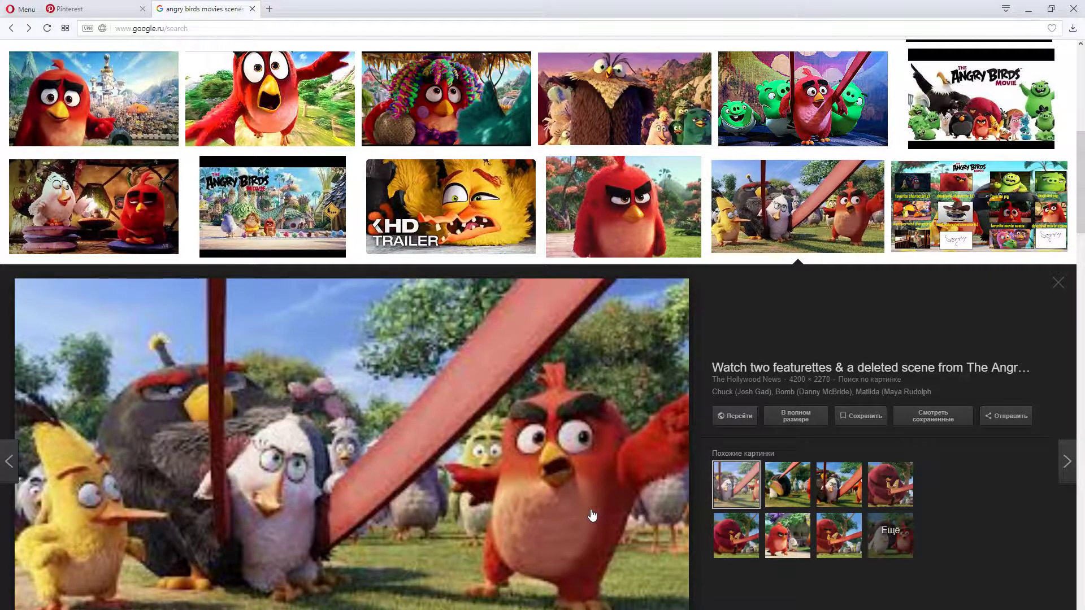
pyautogui.click(787, 485)
# Close the image preview and look through further Angry Birds movie stills, including the environments and pig scenes
pyautogui.scroll(1, 378, 481)
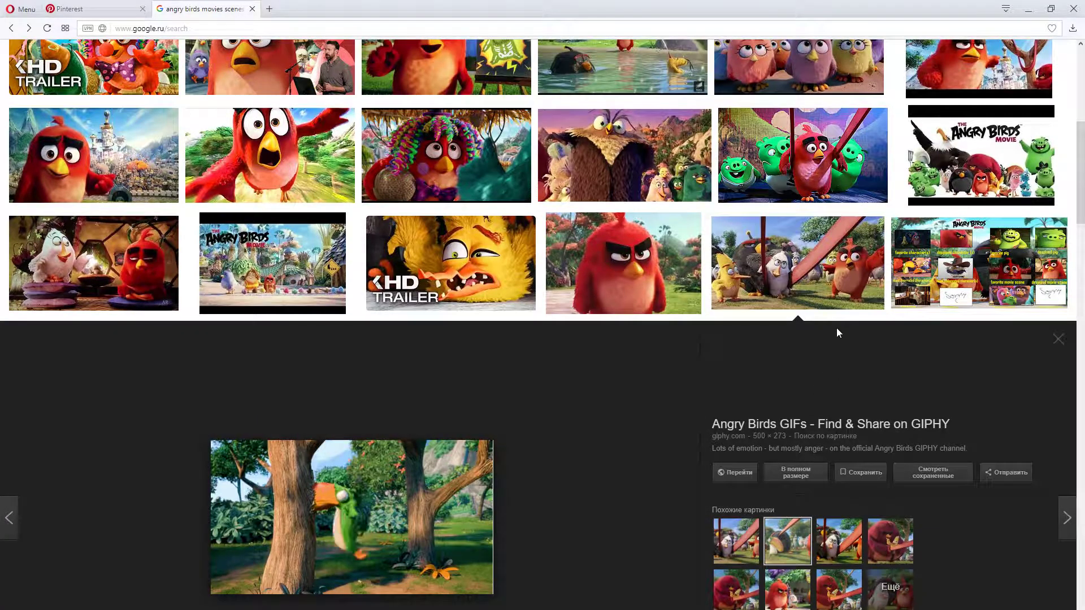
pyautogui.click(1058, 339)
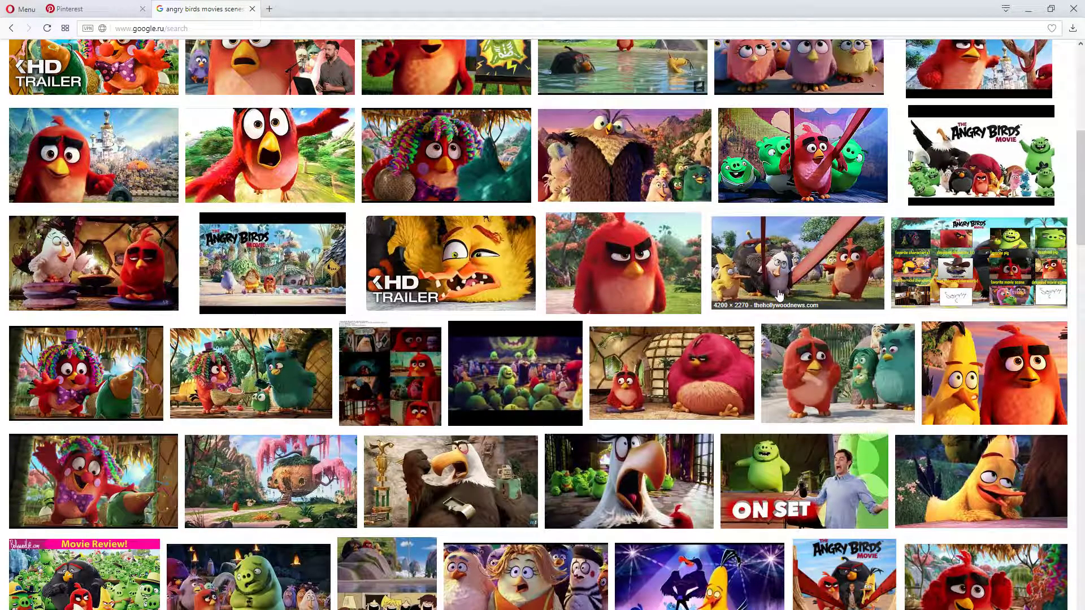
pyautogui.scroll(-3, 778, 295)
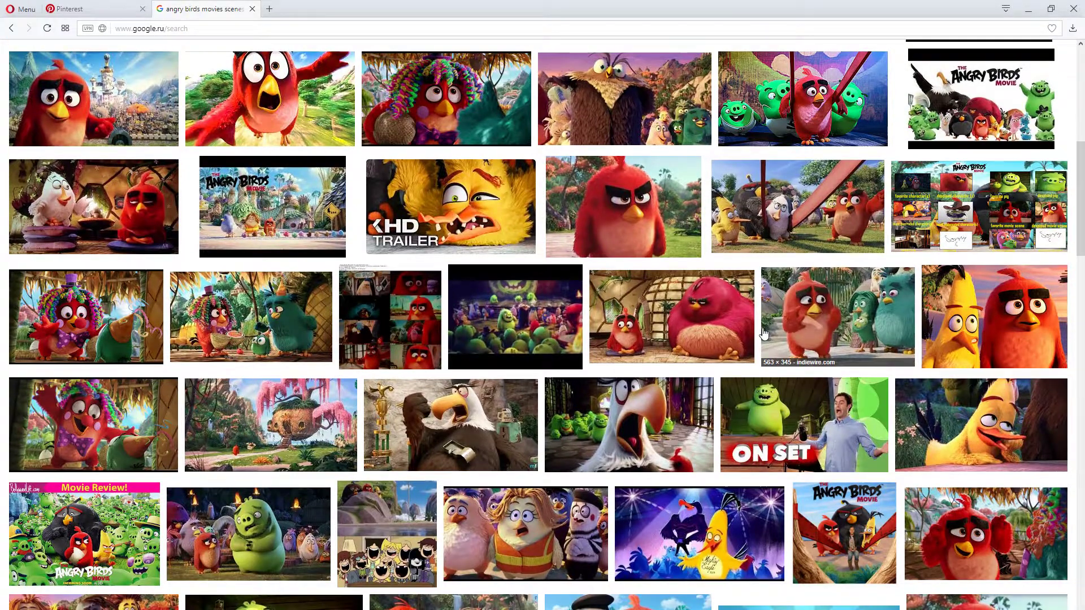
pyautogui.scroll(-1, 762, 334)
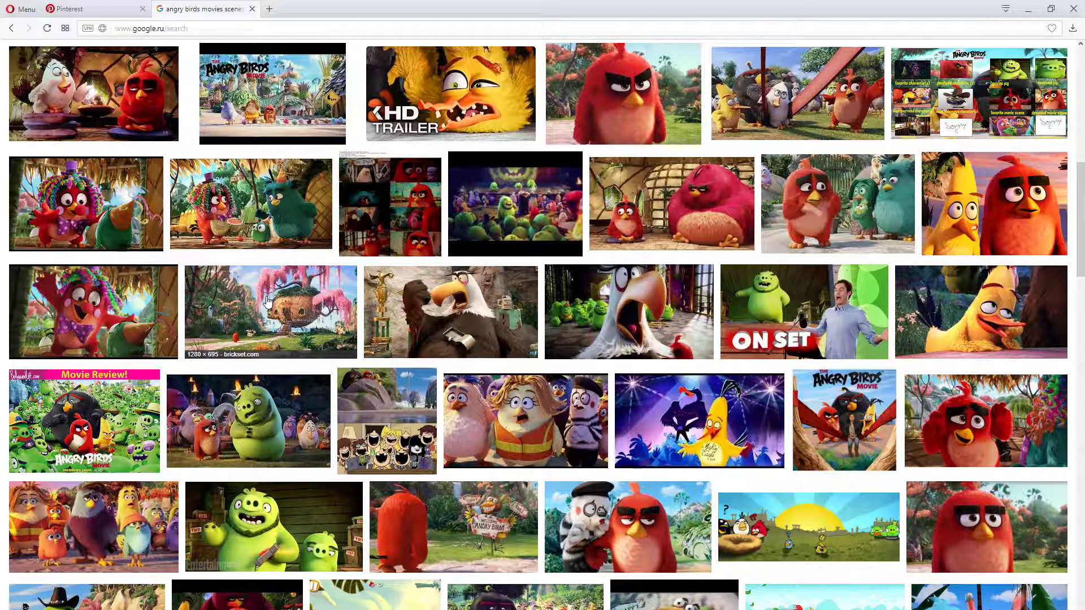
pyautogui.scroll(-2, 249, 420)
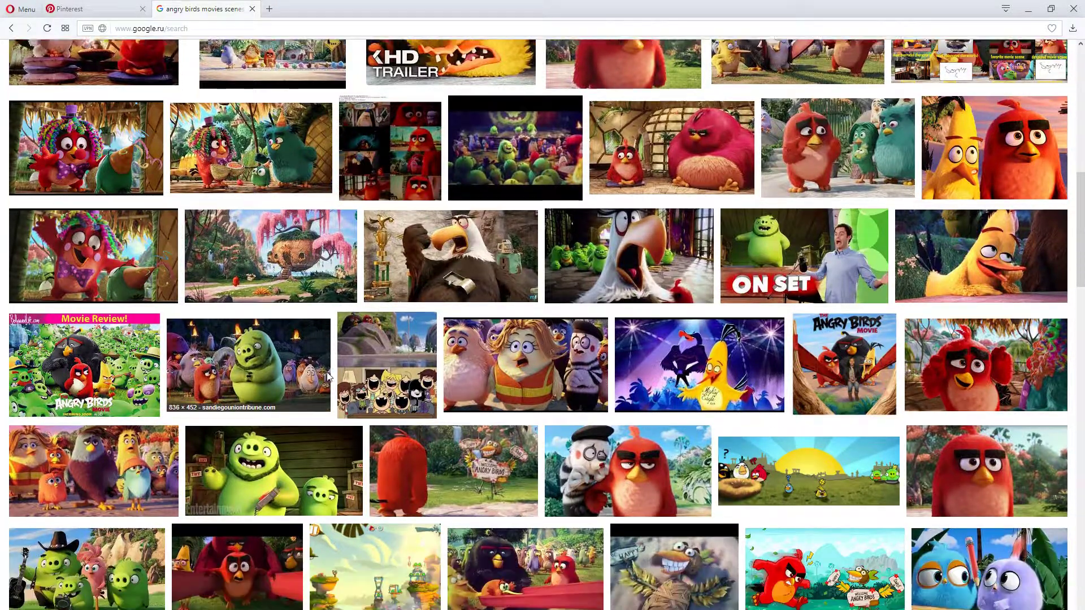
# Preview the slingshot scene still with the black bird and the orange bird on the red sling, and examine the surrounding movie stills
pyautogui.scroll(-2, 582, 406)
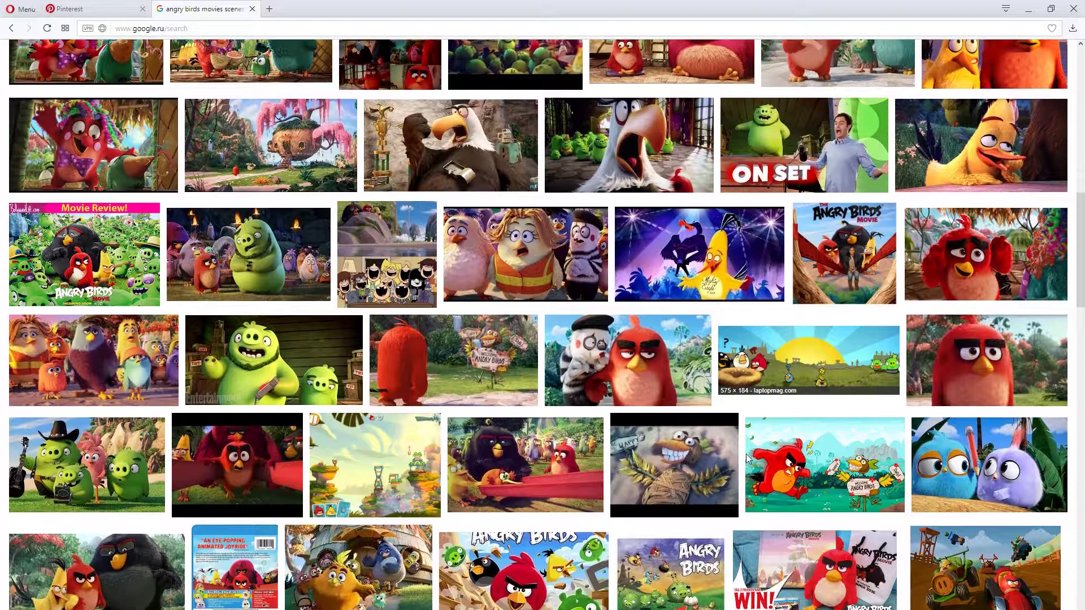
pyautogui.click(591, 429)
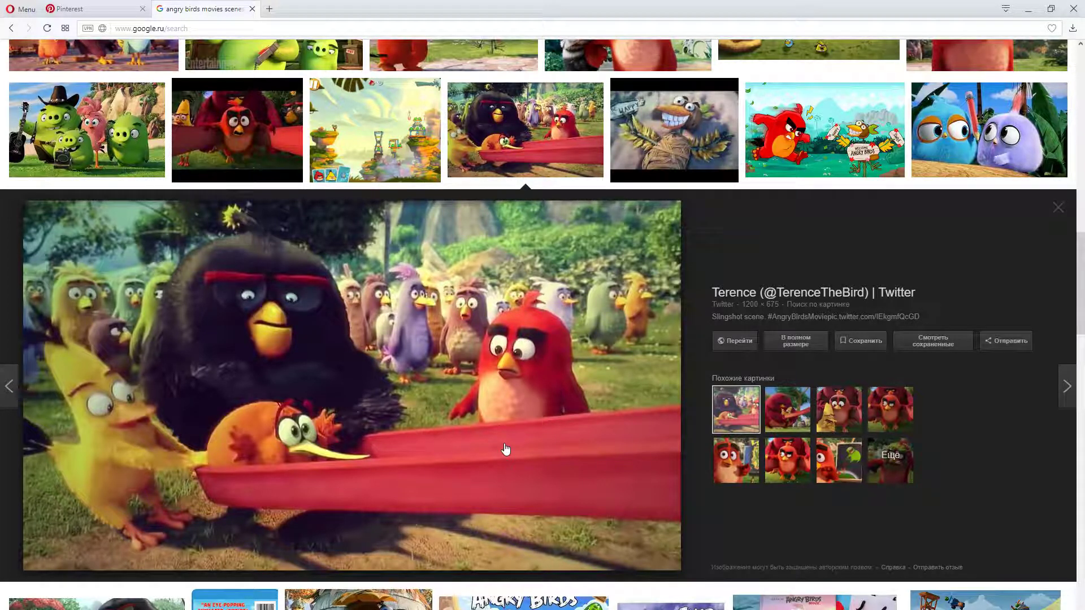
pyautogui.scroll(-1, 506, 449)
pyautogui.scroll(-1, 511, 435)
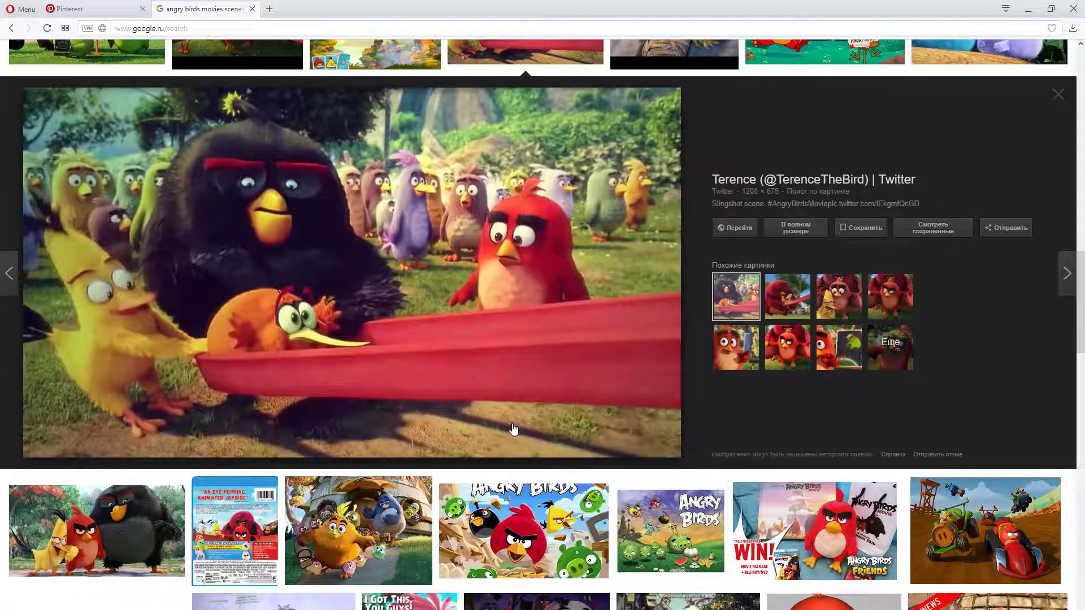
pyautogui.scroll(1, 513, 430)
pyautogui.scroll(8, 513, 429)
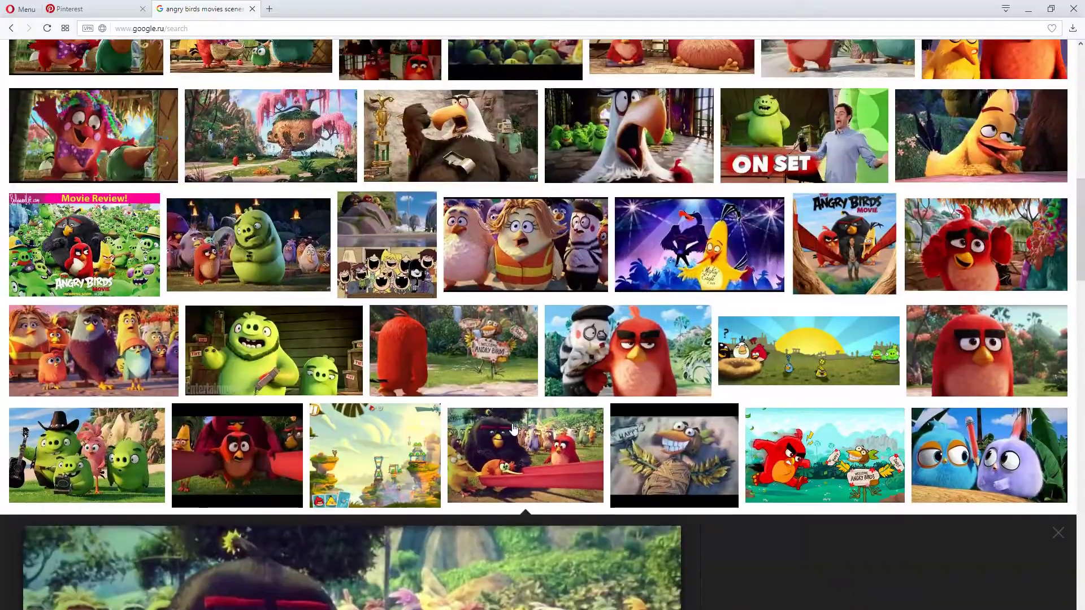
# Switch to the Pinterest board "Angry Birds, on Cybertron, attending a tea party" and look through its Transformers and tea party pins
pyautogui.click(92, 9)
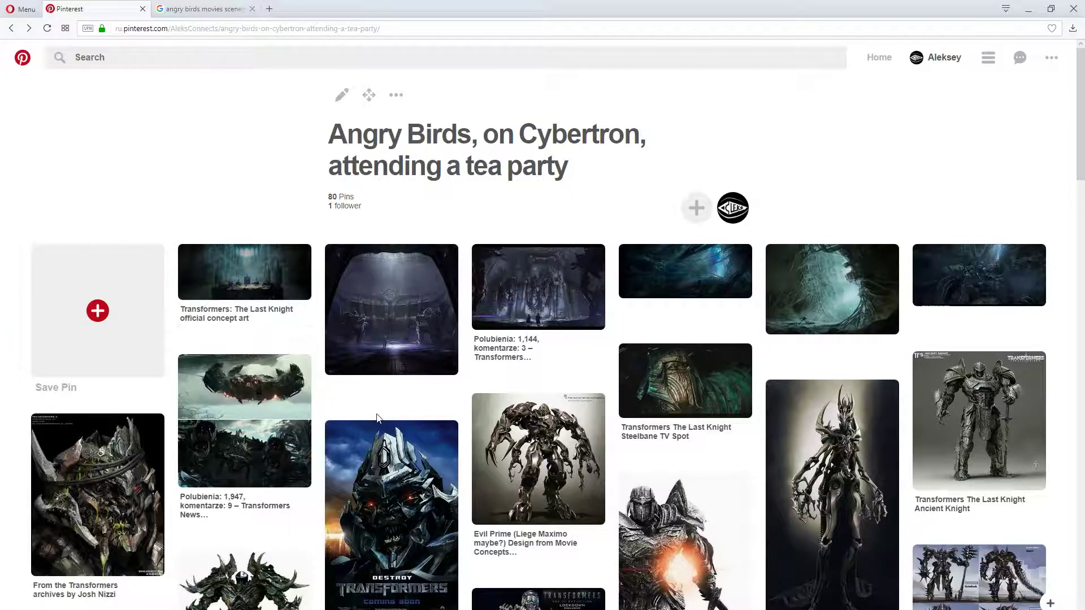
pyautogui.scroll(-11, 376, 418)
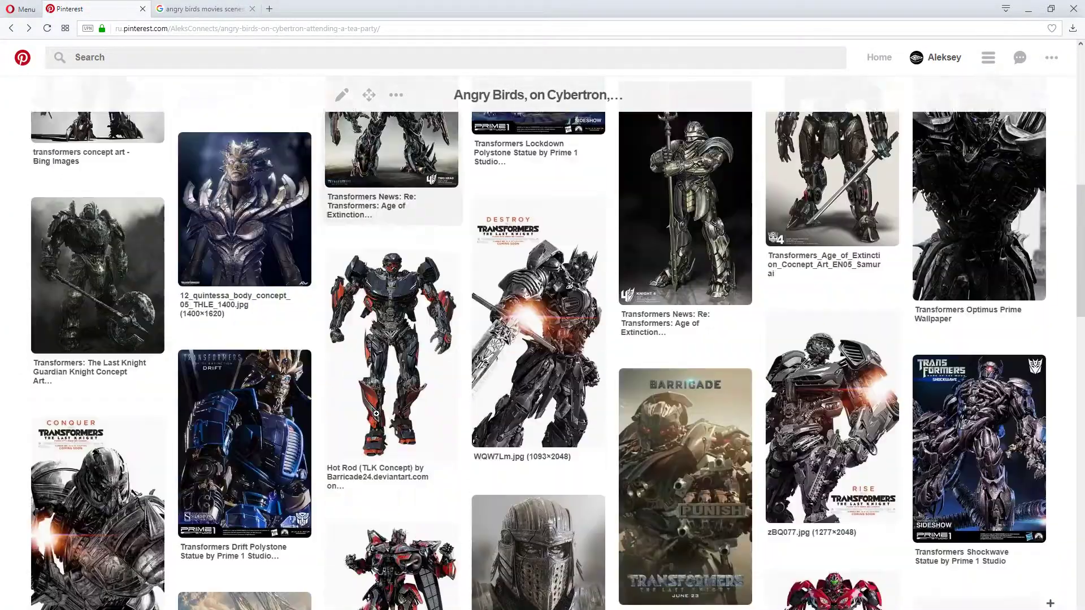
pyautogui.scroll(-20, 533, 474)
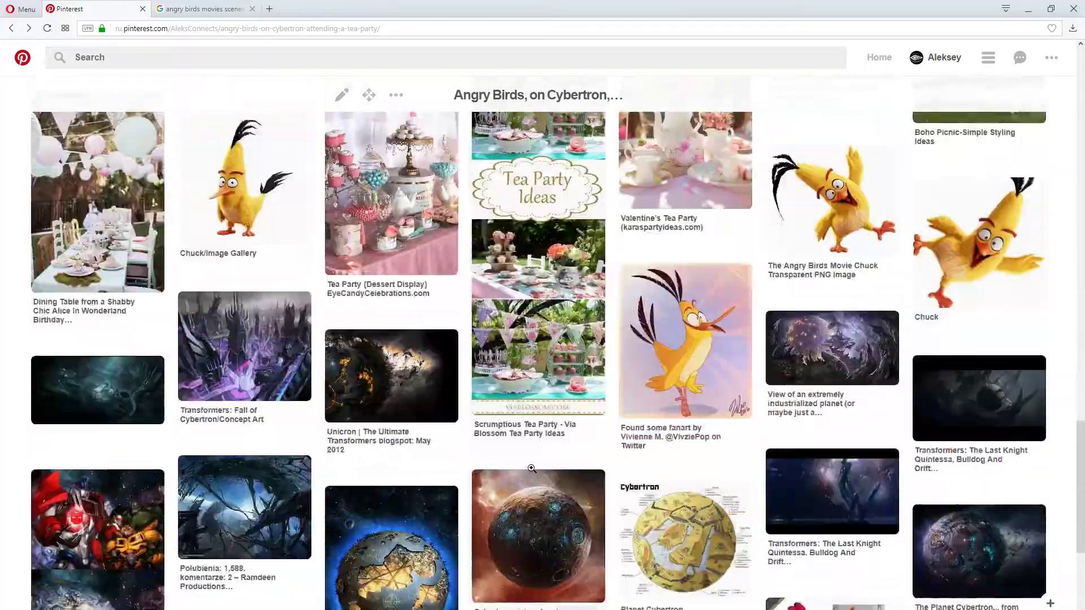
pyautogui.scroll(20, 531, 467)
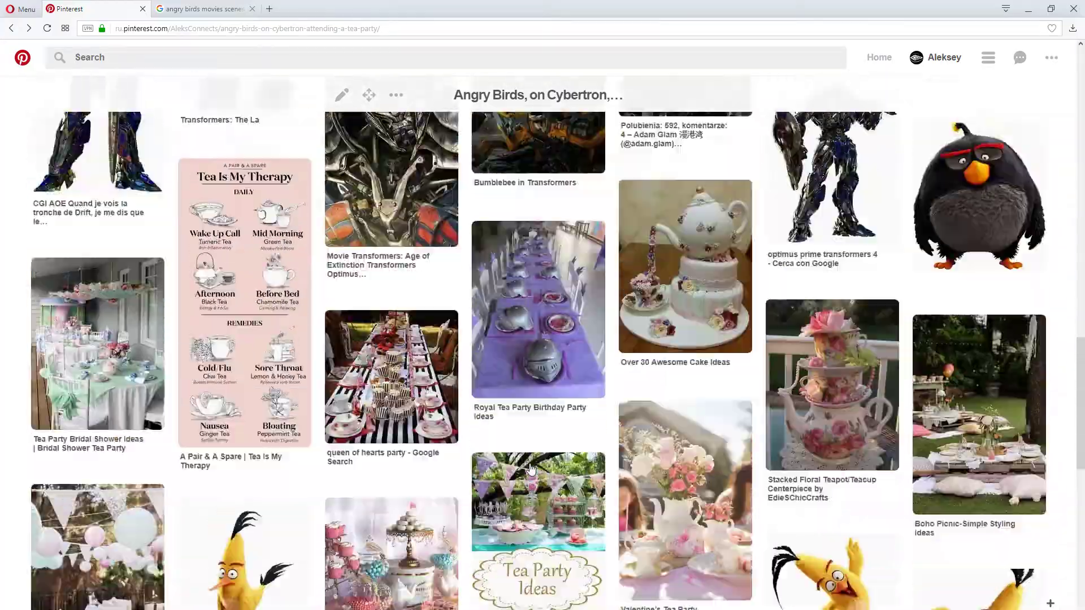
pyautogui.scroll(8, 472, 391)
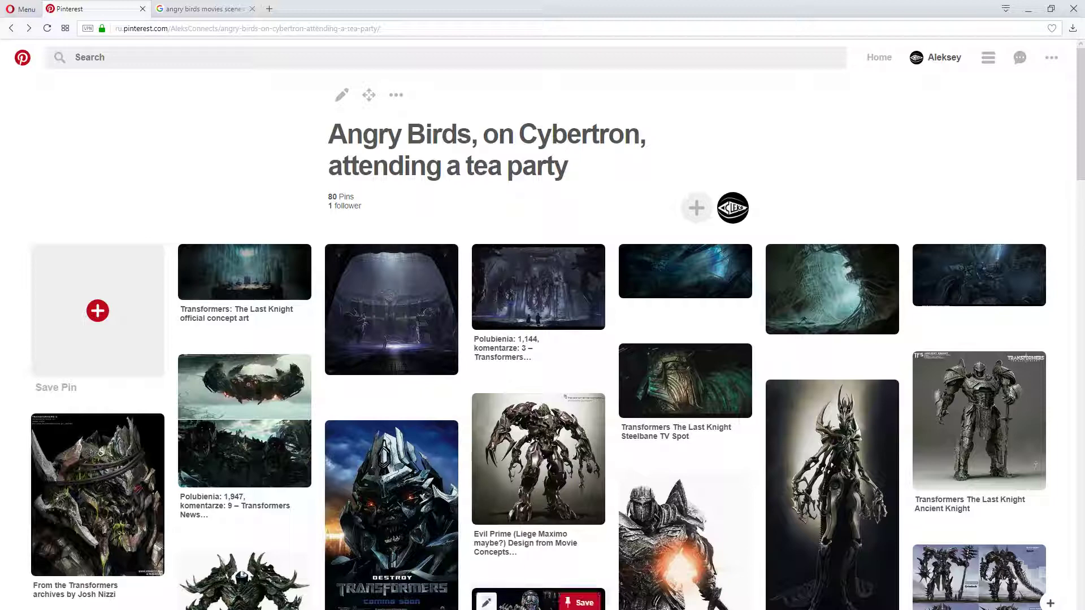
pyautogui.scroll(-4, 442, 521)
pyautogui.scroll(-6, 661, 535)
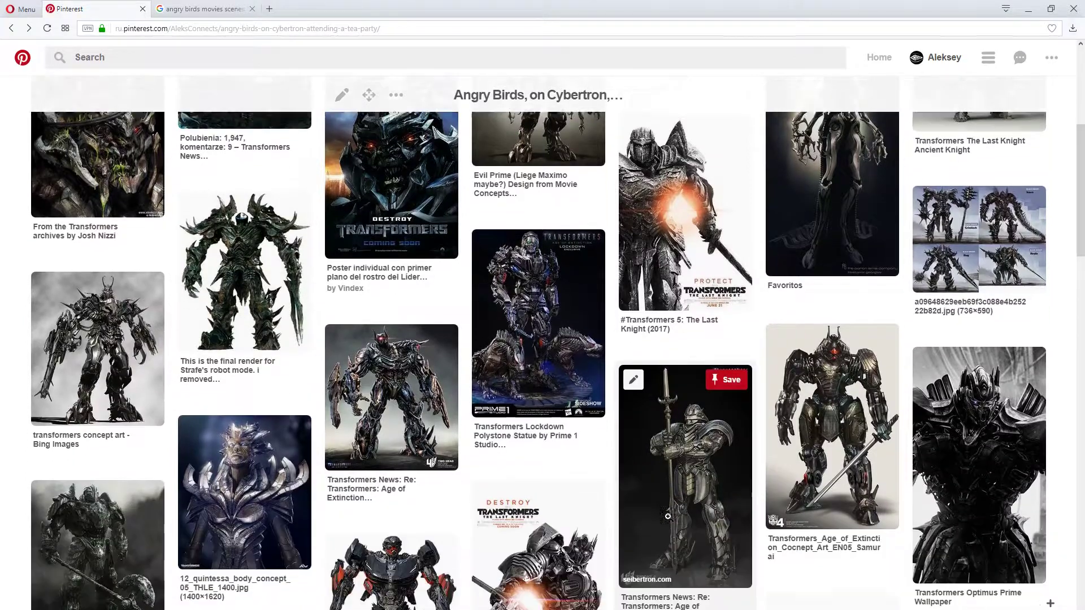
pyautogui.scroll(3, 662, 535)
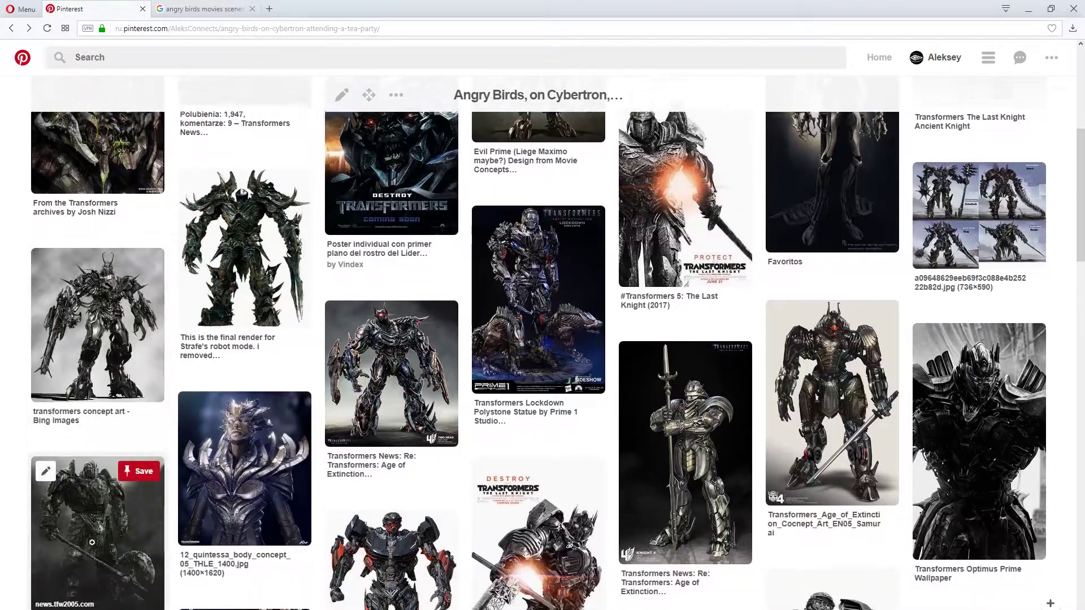
# View the Guardian Knight concept art pin up close, close it and look through the board's remaining Transformers and Cybertron references
pyautogui.click(93, 542)
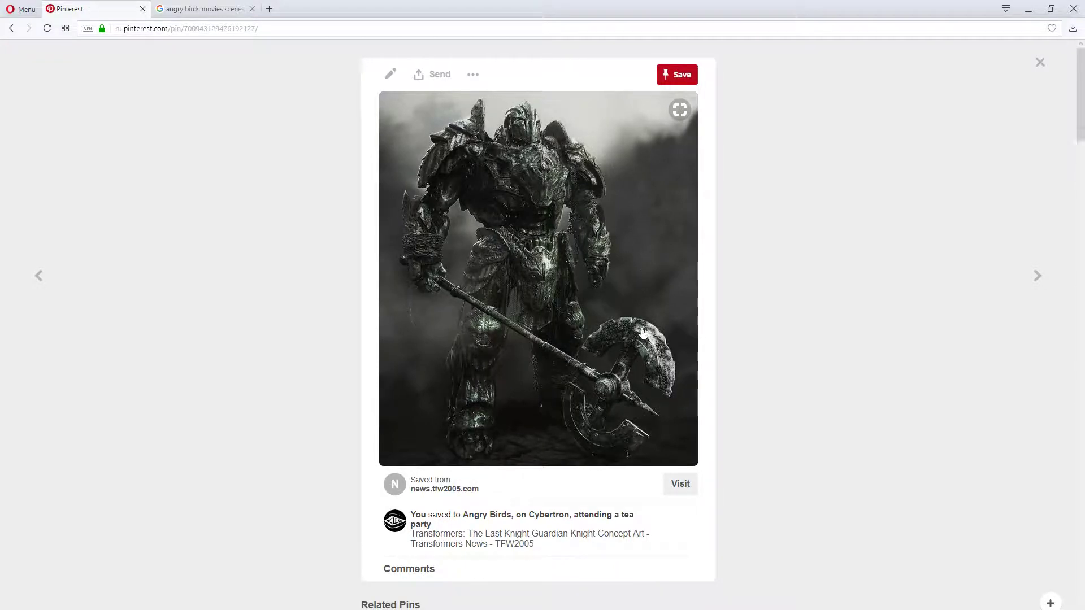
pyautogui.click(311, 297)
pyautogui.scroll(-3, 459, 450)
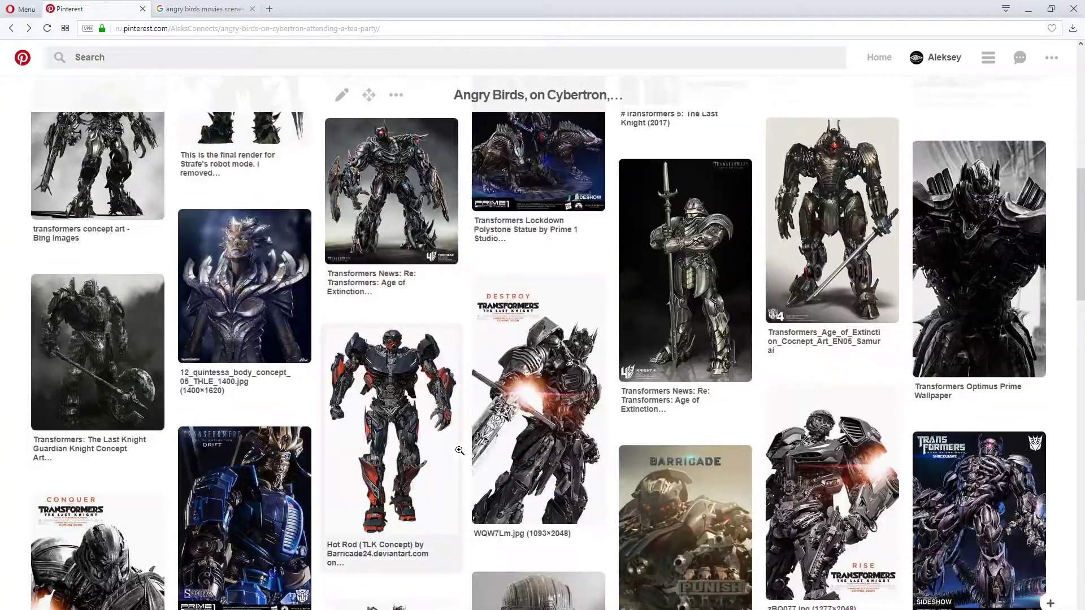
pyautogui.moveTo(459, 452)
pyautogui.scroll(-15, 455, 452)
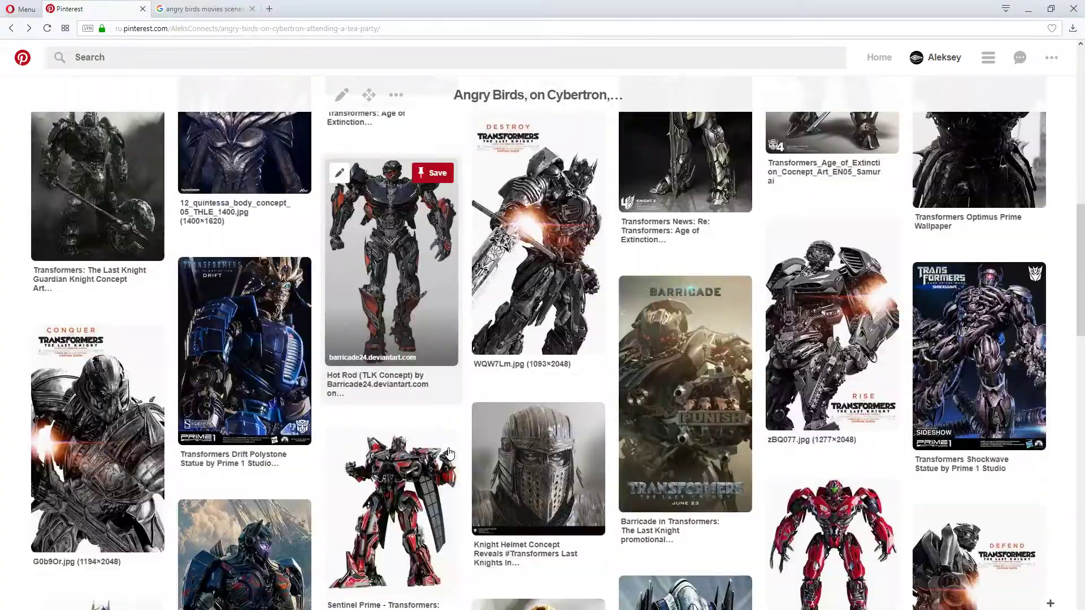
pyautogui.scroll(-15, 449, 452)
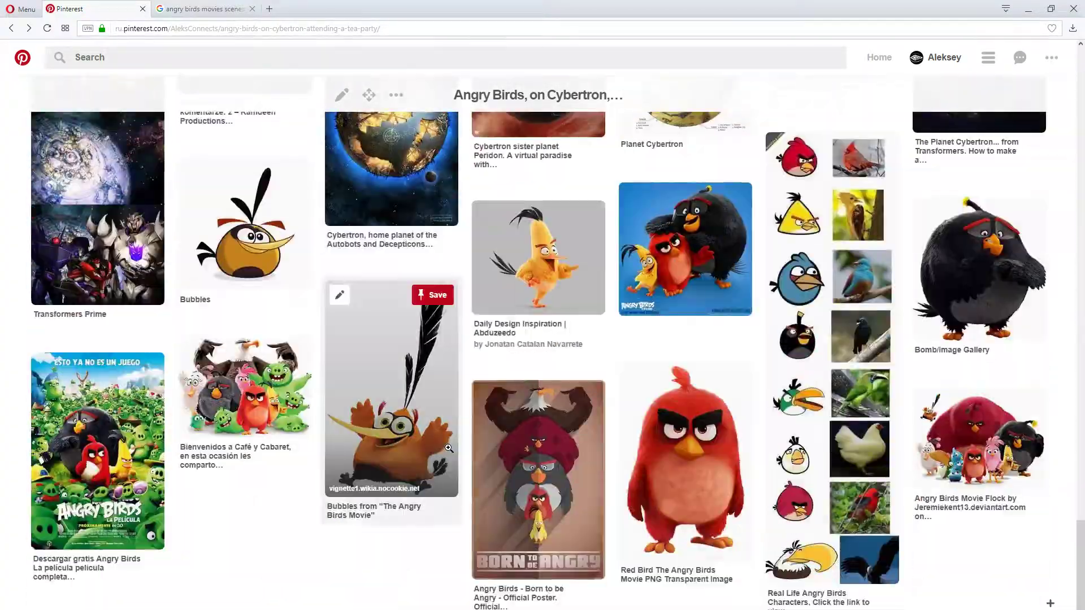
pyautogui.scroll(5, 450, 458)
pyautogui.scroll(3, 450, 458)
pyautogui.scroll(-6, 451, 455)
pyautogui.scroll(10, 451, 455)
# Return to the "angry birds movies scenes" image results and preview the night still of the birds seated at the wooden table
pyautogui.click(203, 8)
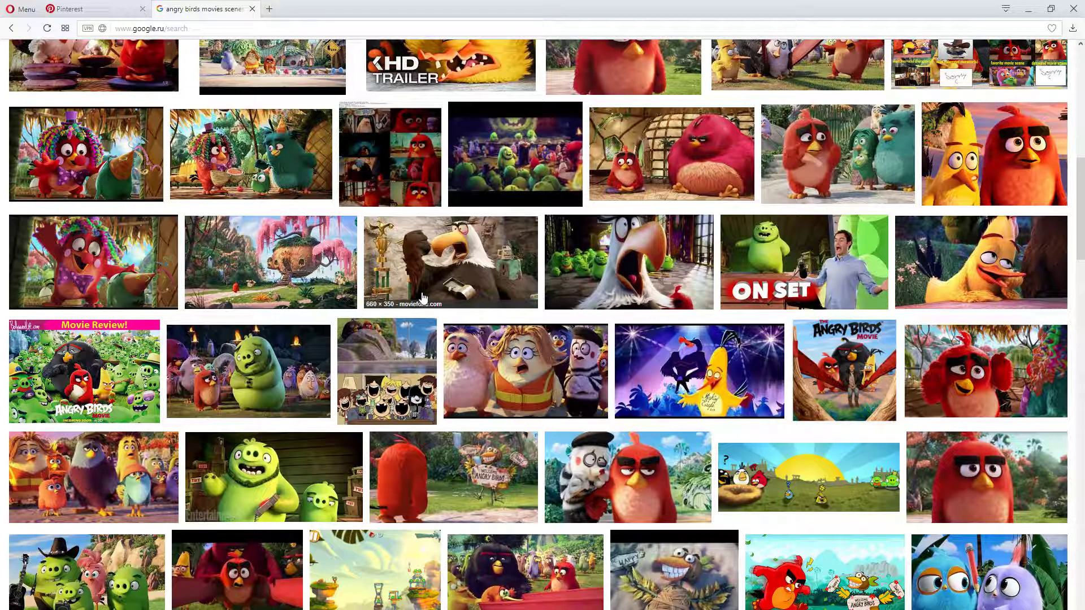
pyautogui.scroll(6, 253, 458)
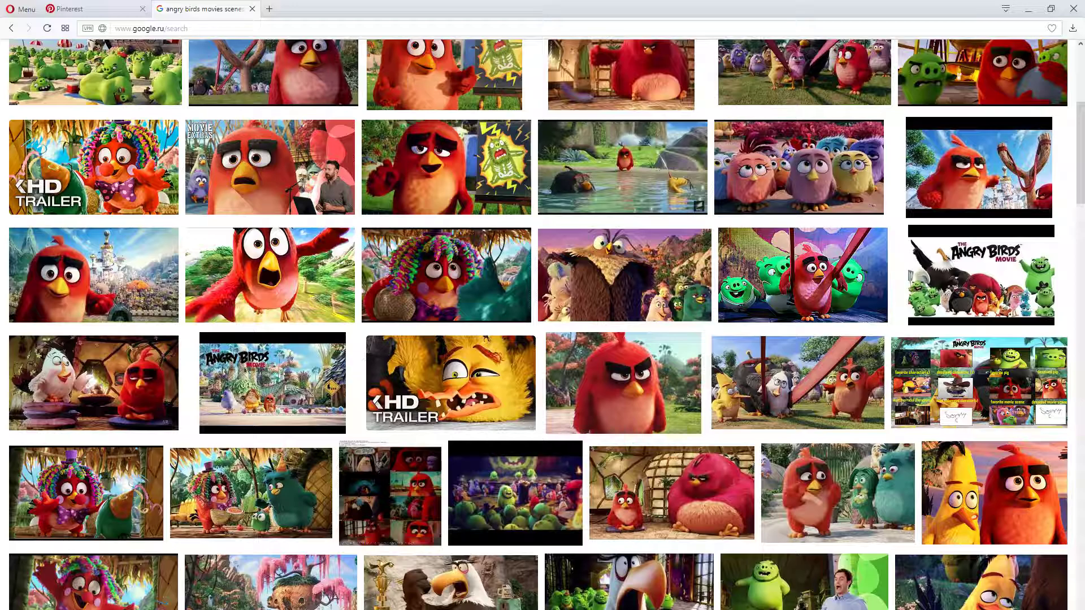
pyautogui.scroll(6, 654, 553)
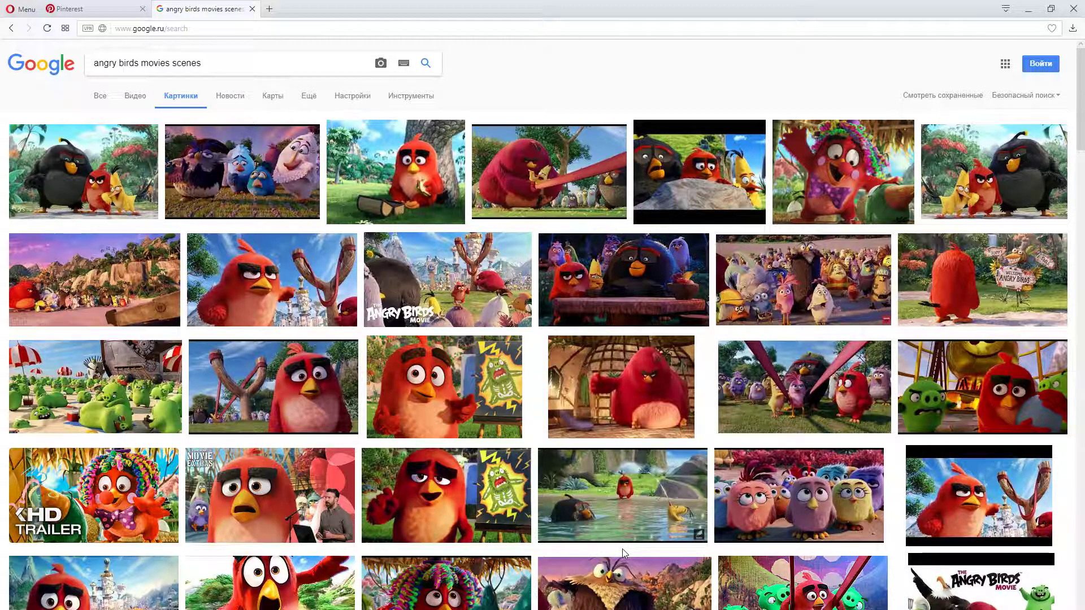
pyautogui.click(637, 291)
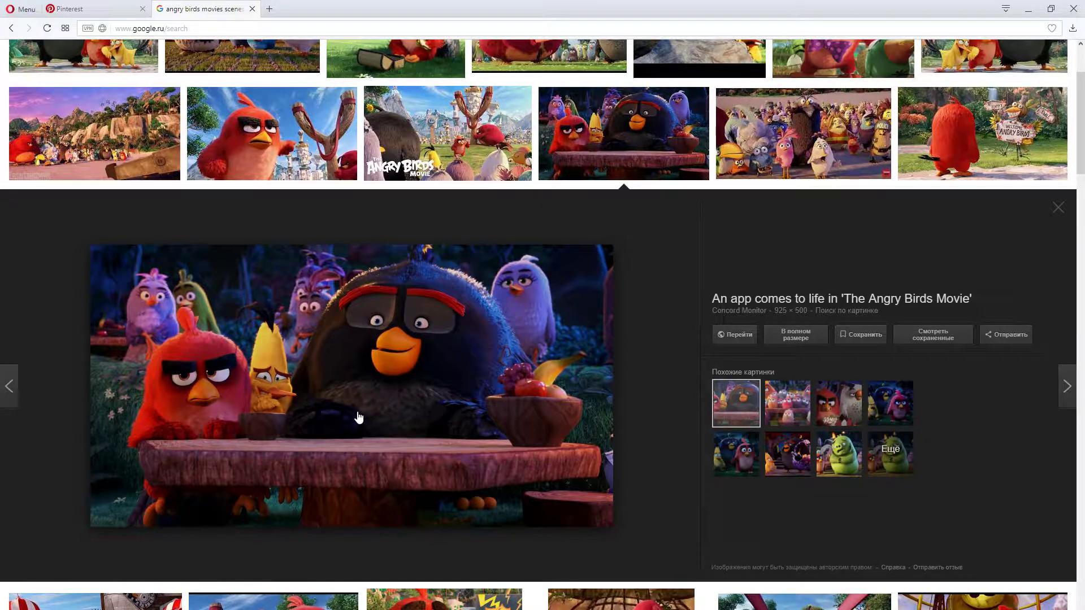
pyautogui.scroll(2, 359, 417)
# Go back to the Pinterest board and examine the tea party, Cybertron planet and Angry Birds character pins
pyautogui.hotkey('ctrl', 'Tab')
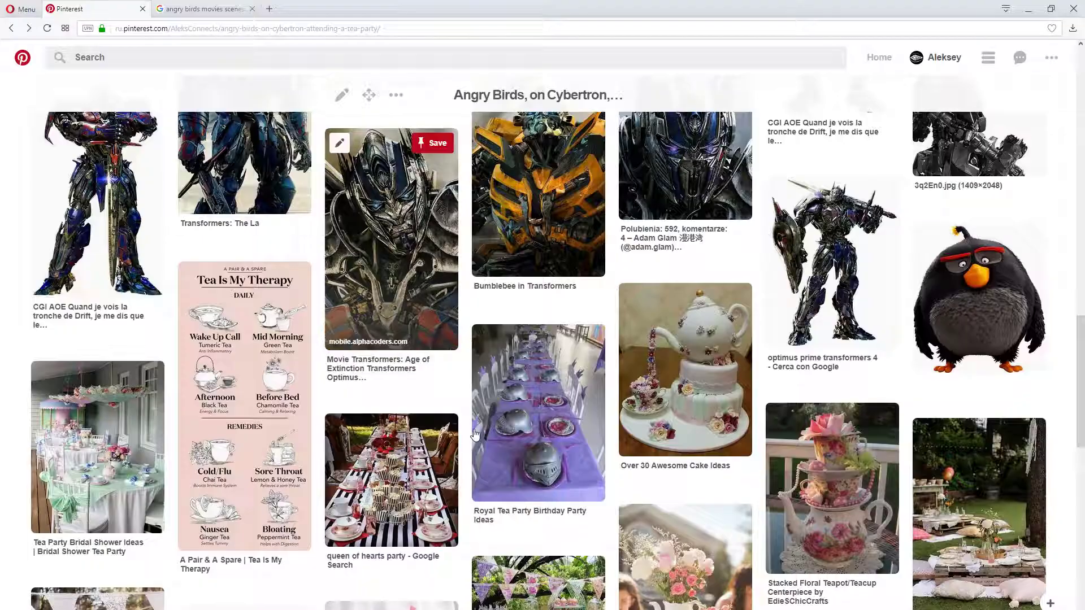
pyautogui.scroll(-12, 469, 415)
pyautogui.scroll(5, 243, 277)
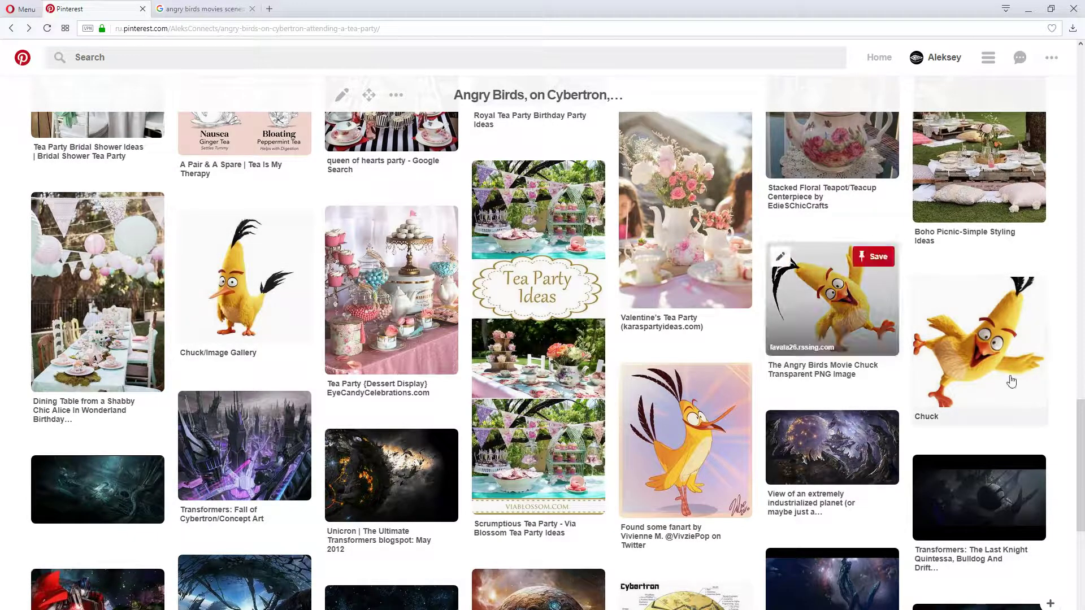
pyautogui.scroll(-6, 681, 481)
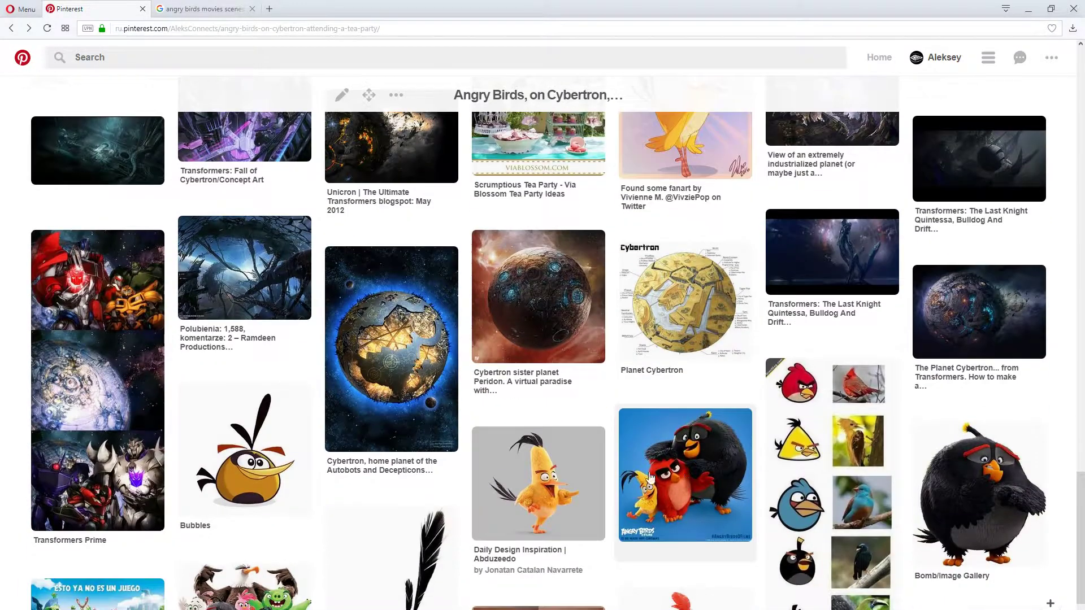
pyautogui.scroll(-2, 509, 469)
pyautogui.scroll(-2, 225, 237)
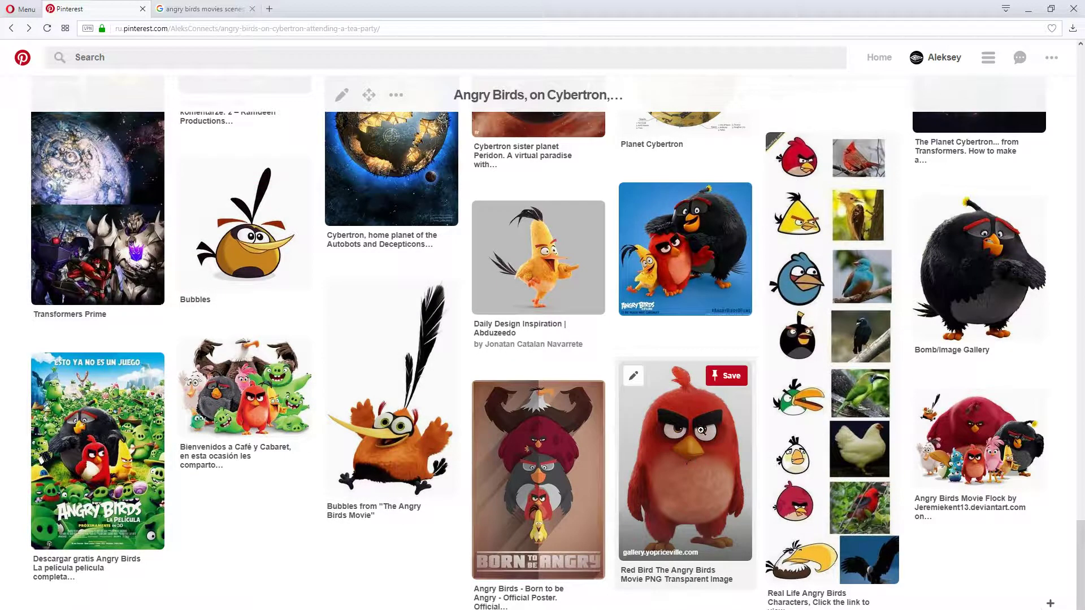
pyautogui.scroll(2, 684, 484)
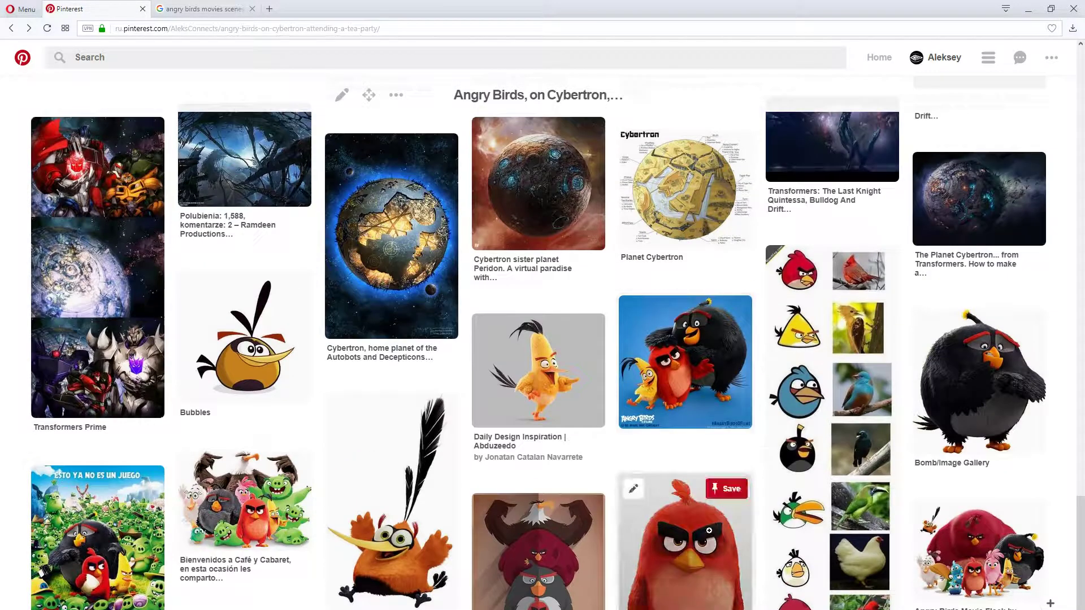
pyautogui.scroll(-2, 520, 488)
# Return to the movie image results, look through more stills and preview the one of the yellow, red and black birds standing together
pyautogui.click(204, 8)
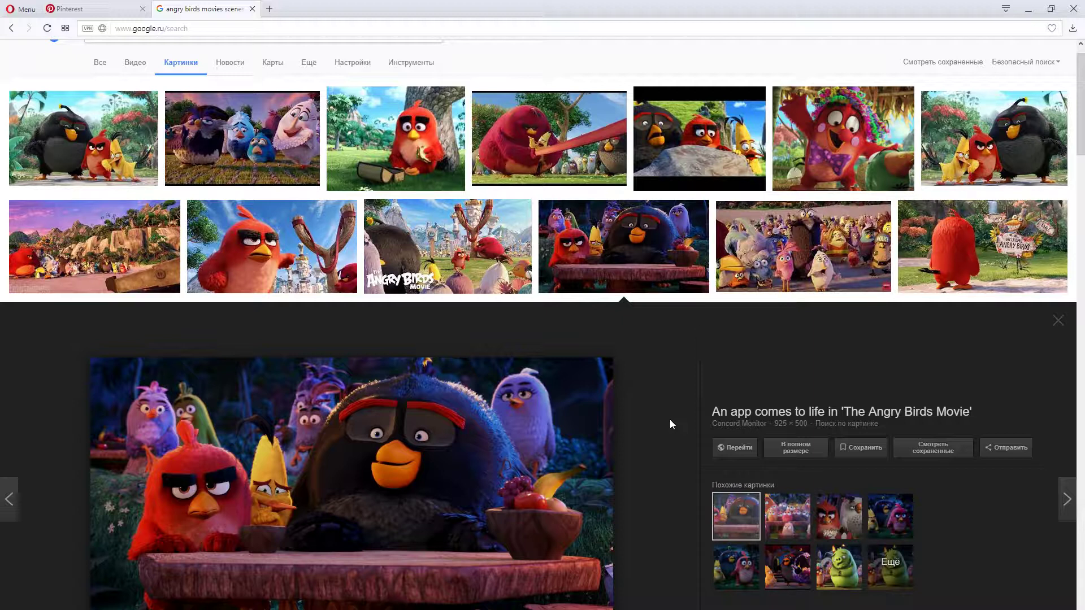
pyautogui.scroll(1, 666, 422)
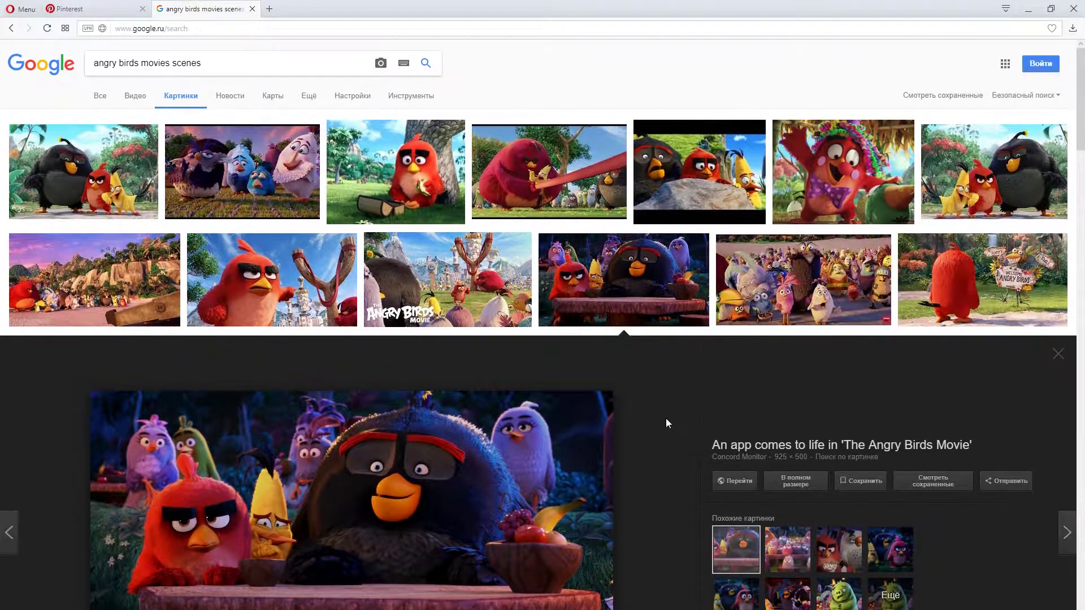
pyautogui.scroll(-2, 666, 423)
pyautogui.scroll(2, 667, 423)
pyautogui.scroll(-10, 666, 419)
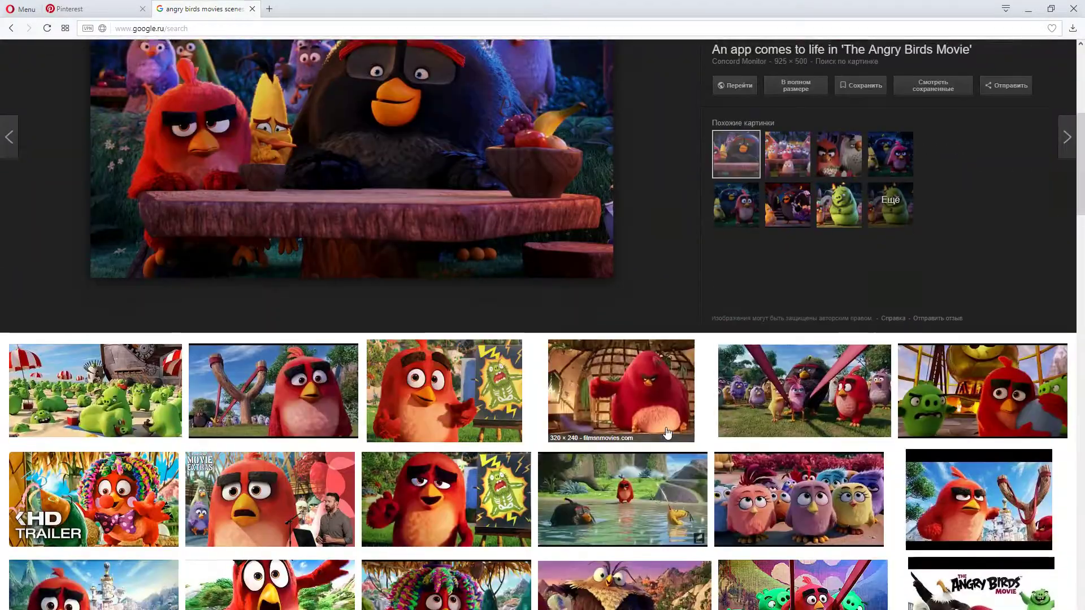
pyautogui.scroll(3, 655, 438)
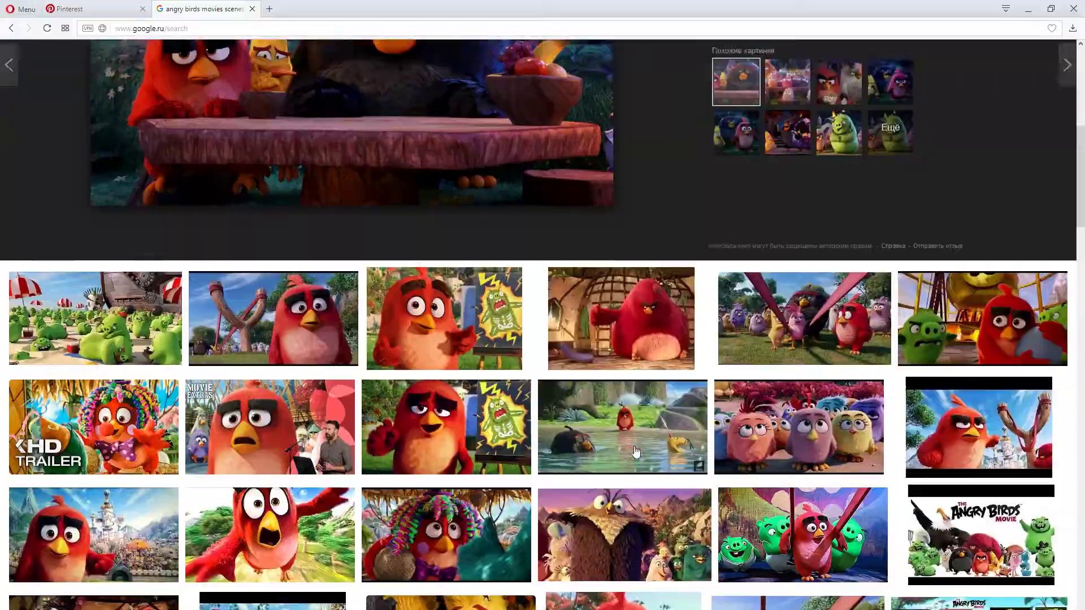
pyautogui.scroll(-4, 634, 445)
pyautogui.scroll(-10, 635, 450)
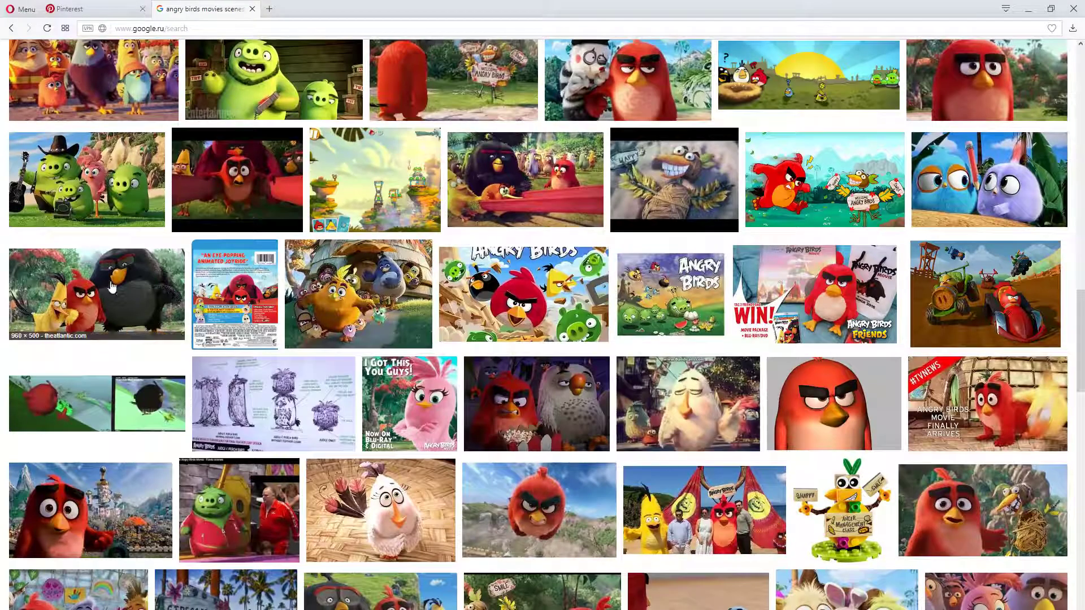
pyautogui.click(111, 288)
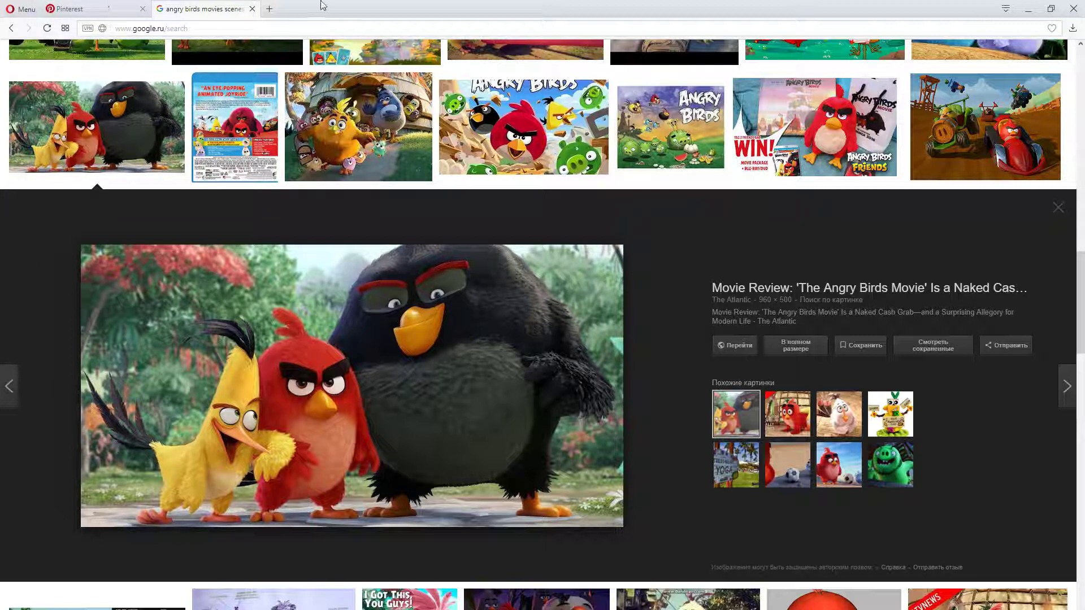
# Compare the three-bird still with the Transformers pins on the Pinterest board, and return to the surrounding Angry Birds movie stills
pyautogui.click(121, 7)
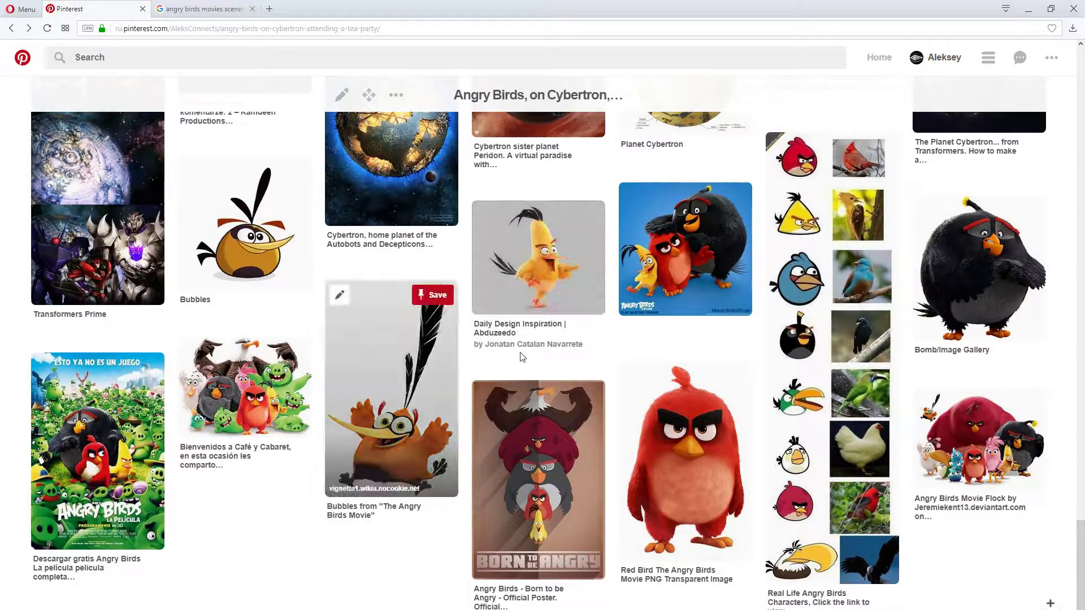
pyautogui.scroll(15, 498, 411)
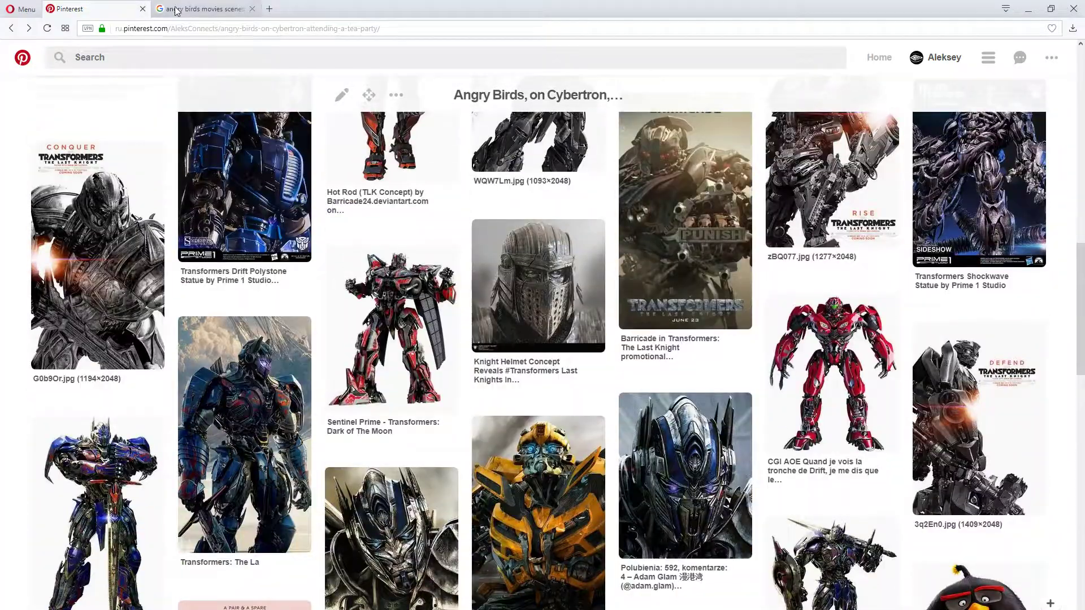
pyautogui.click(203, 9)
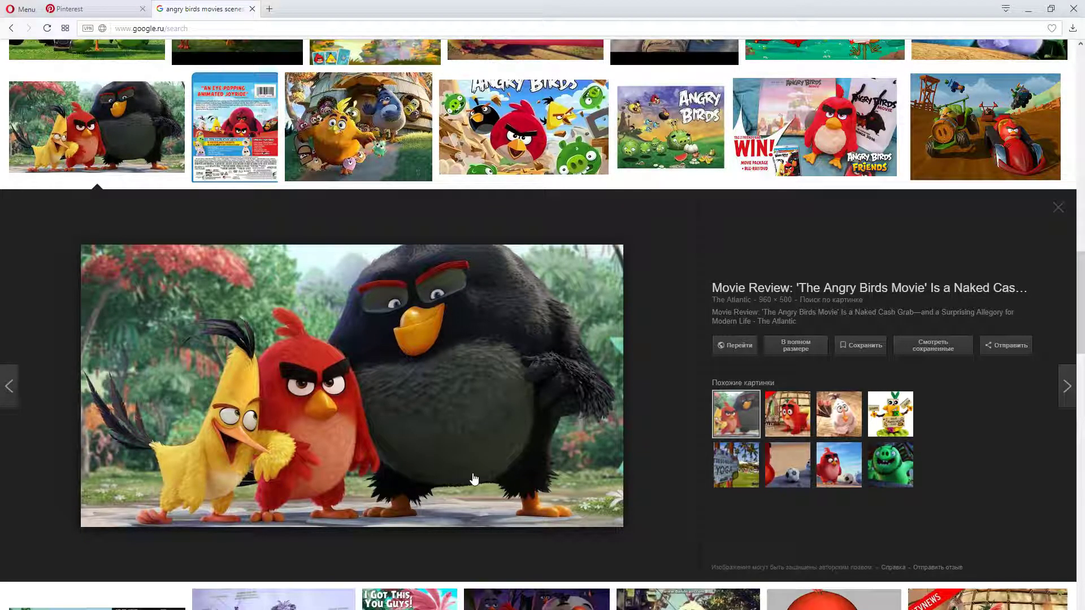
pyautogui.scroll(3, 474, 479)
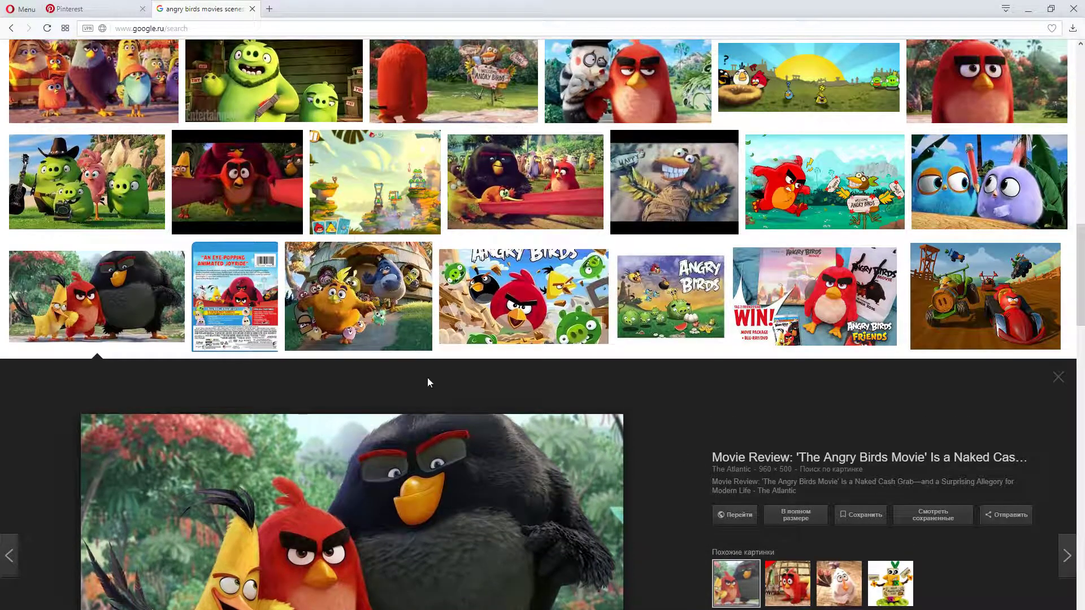
pyautogui.scroll(6, 343, 509)
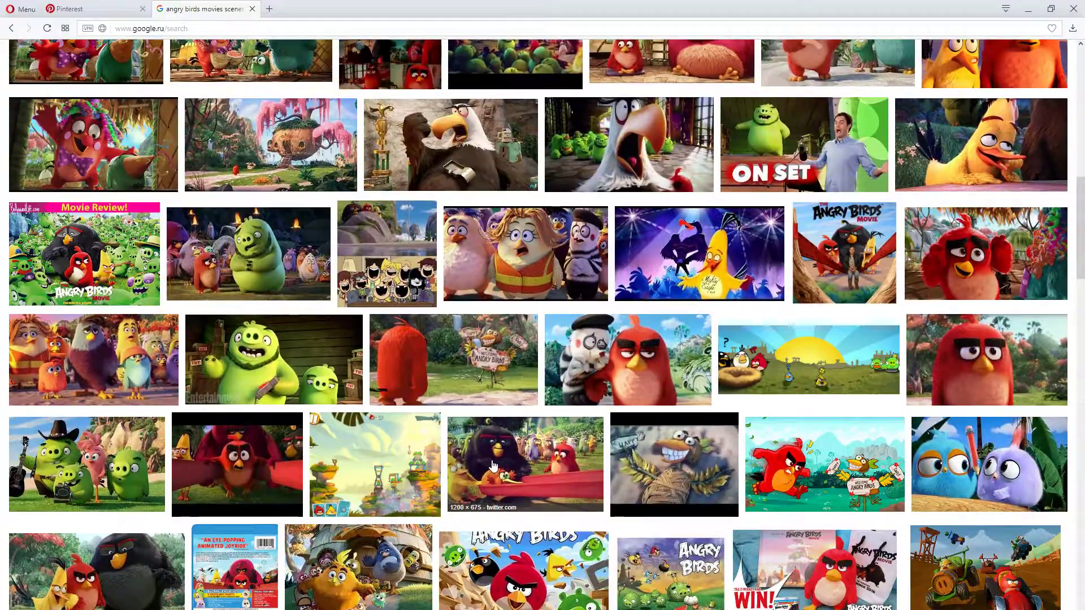
# Look back through the "angry birds movies scenes" stills to the first results, checking briefly against the Pinterest board
pyautogui.scroll(1, 483, 464)
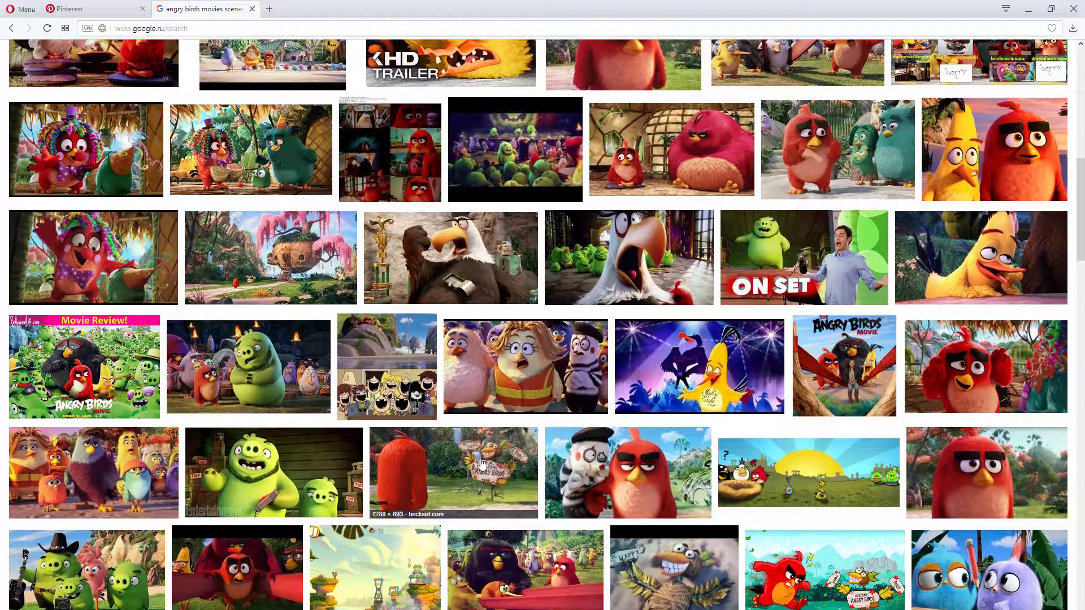
pyautogui.scroll(4, 479, 463)
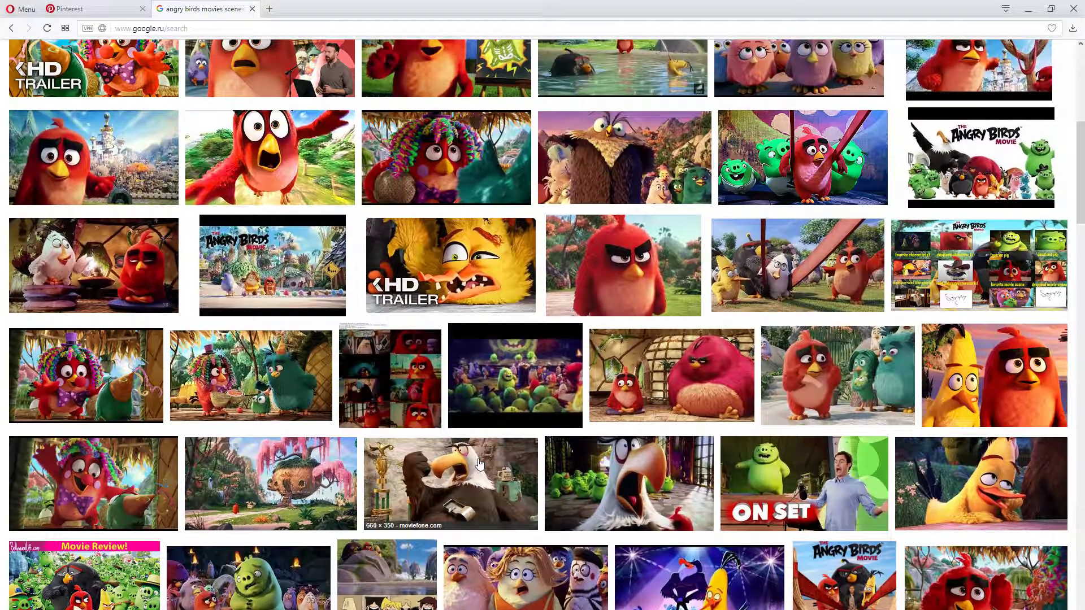
pyautogui.scroll(7, 479, 463)
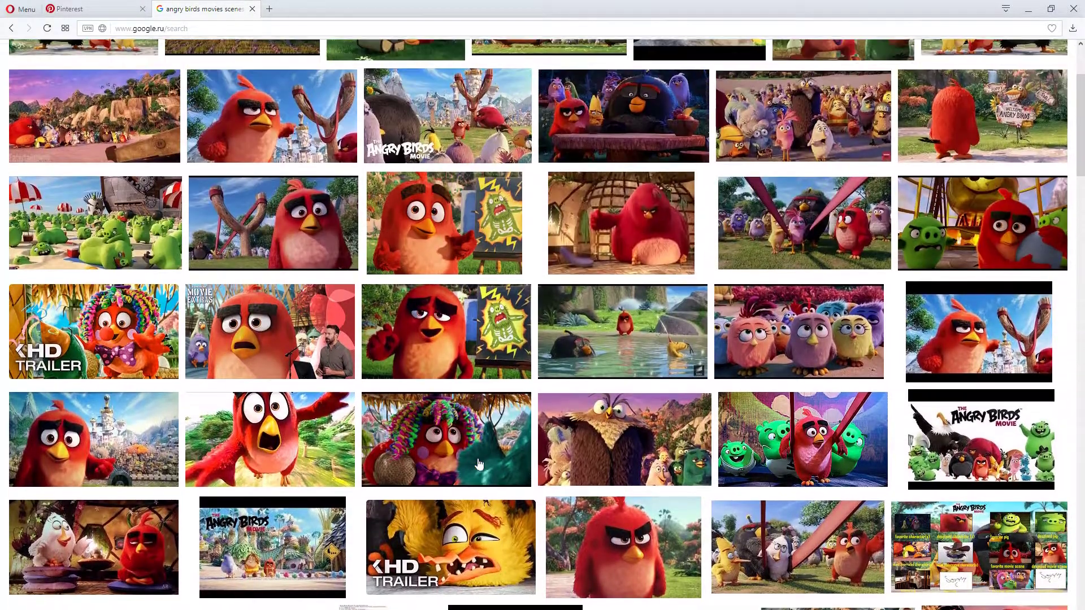
pyautogui.scroll(1, 479, 464)
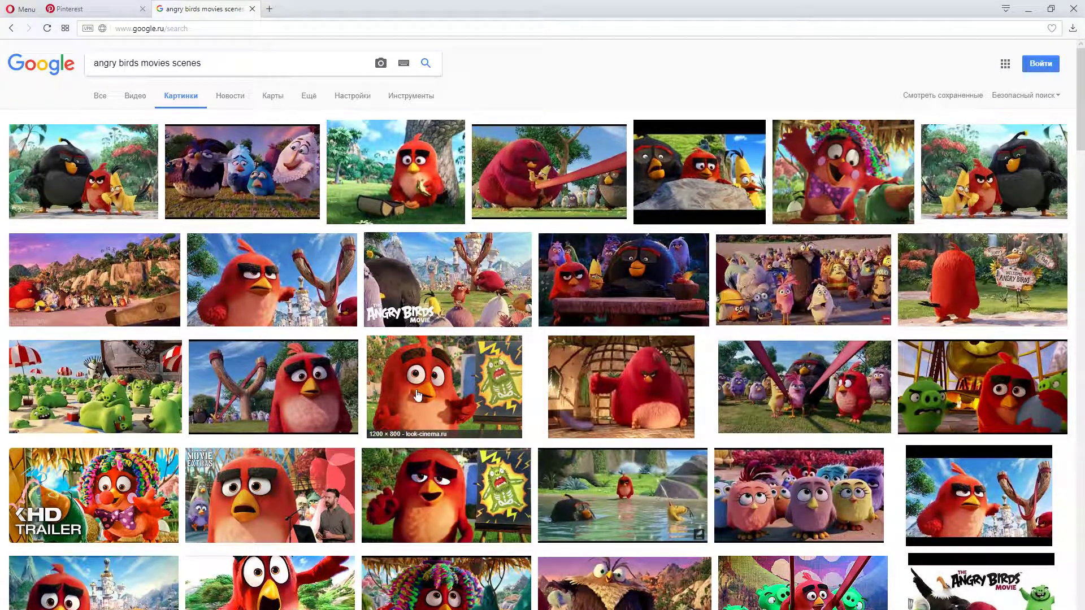
pyautogui.click(96, 9)
pyautogui.click(188, 11)
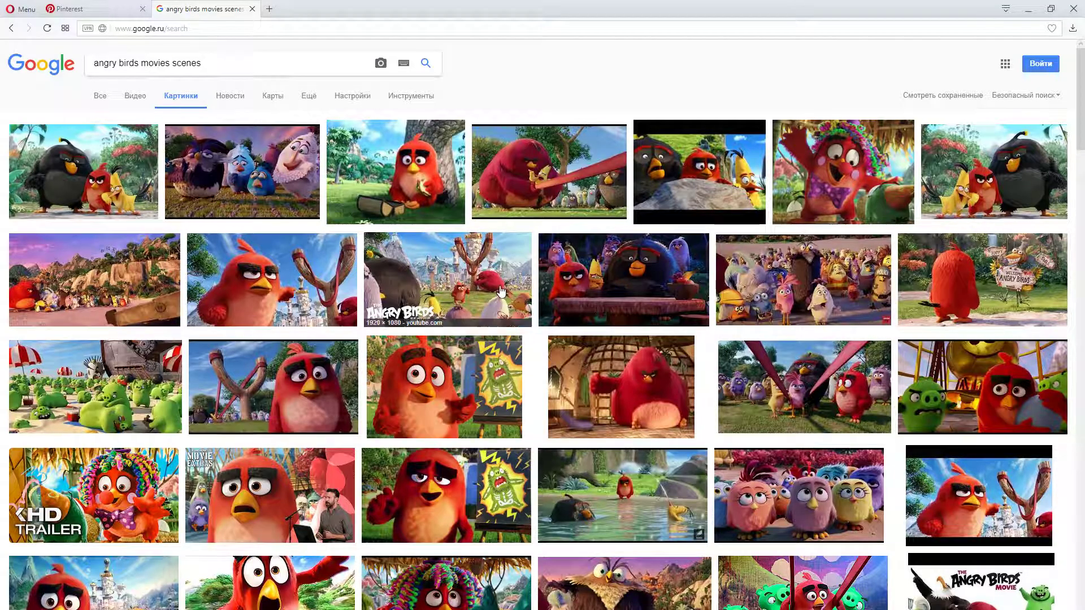
pyautogui.scroll(-1, 705, 398)
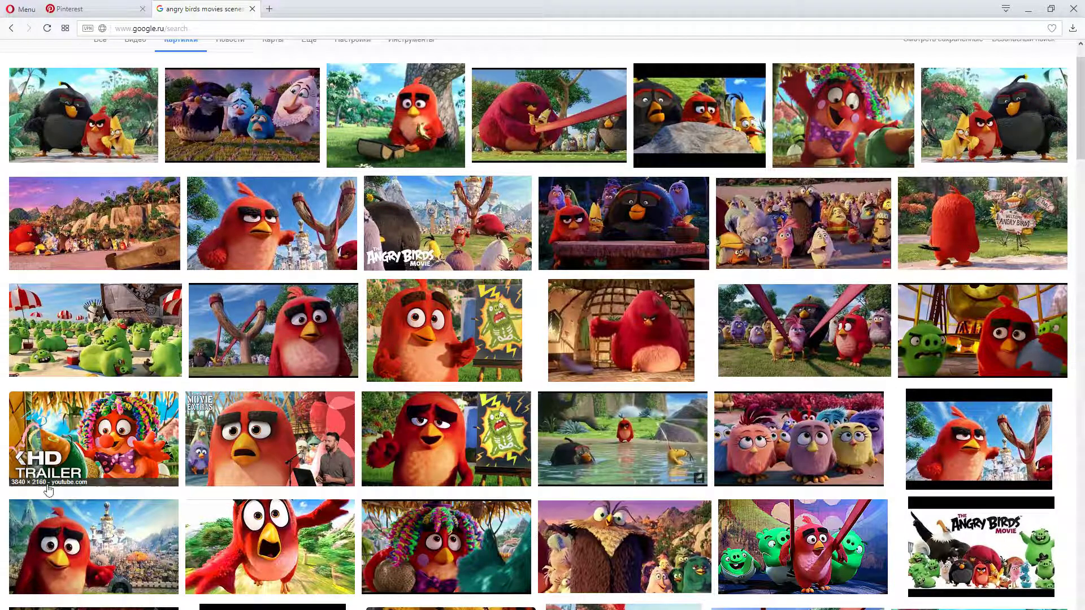
pyautogui.scroll(1, 483, 565)
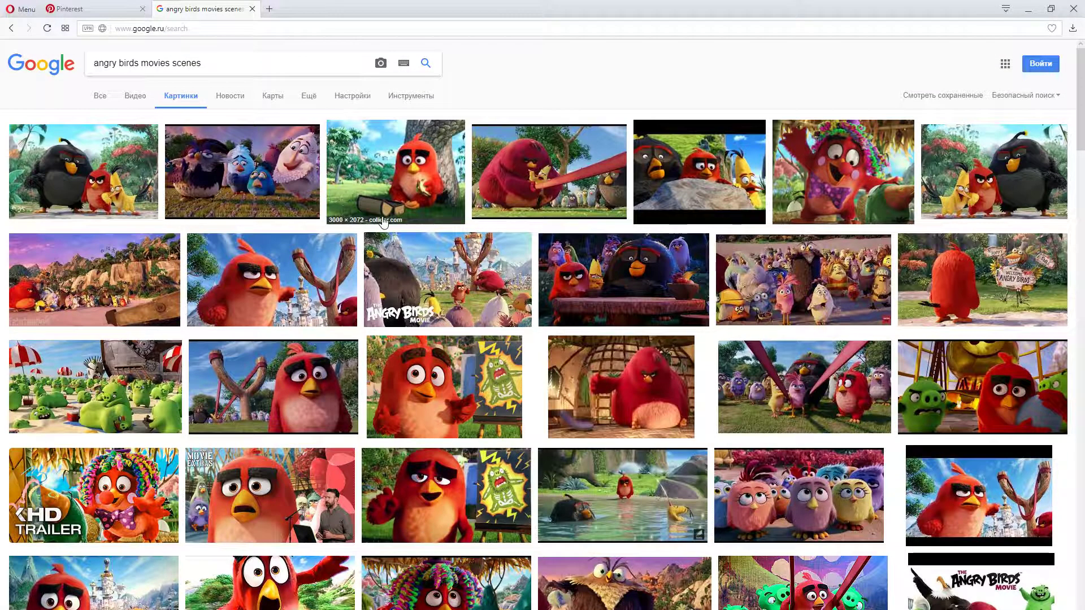
# Bring the Pinterest board of Transformers pins back up and minimize the browser to return to the DA Mashup sketch in Krita
pyautogui.click(88, 13)
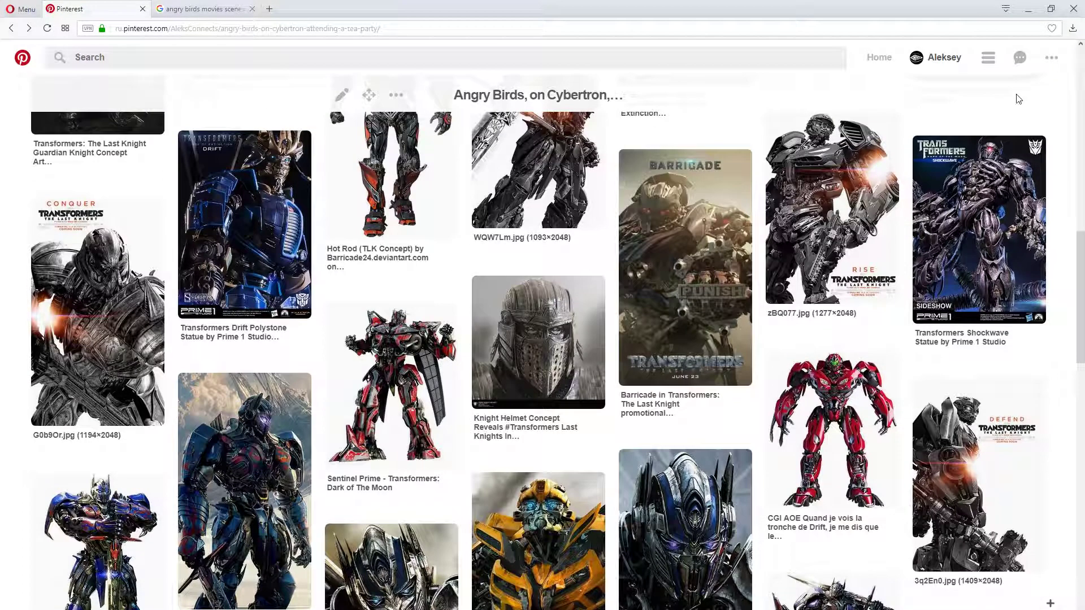
pyautogui.click(1025, 15)
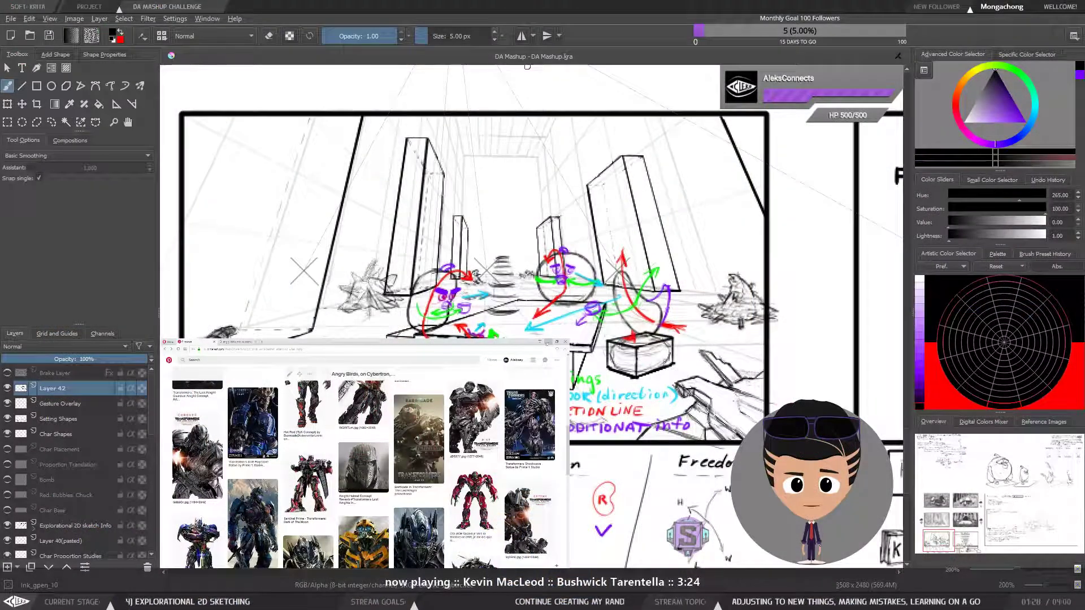
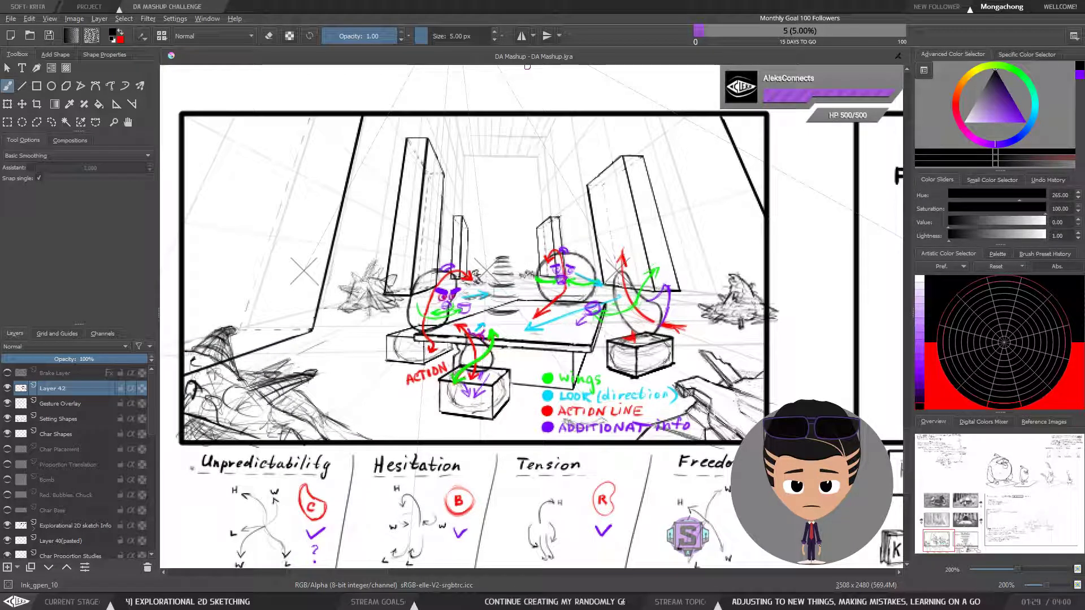
# Review the gesture-marked tea party sketch alongside the neighbouring Visualization diagram on the canvas
pyautogui.scroll(-2, 701, 330)
pyautogui.moveTo(701, 329); pyautogui.dragTo(645, 351)
pyautogui.scroll(-1, 615, 335)
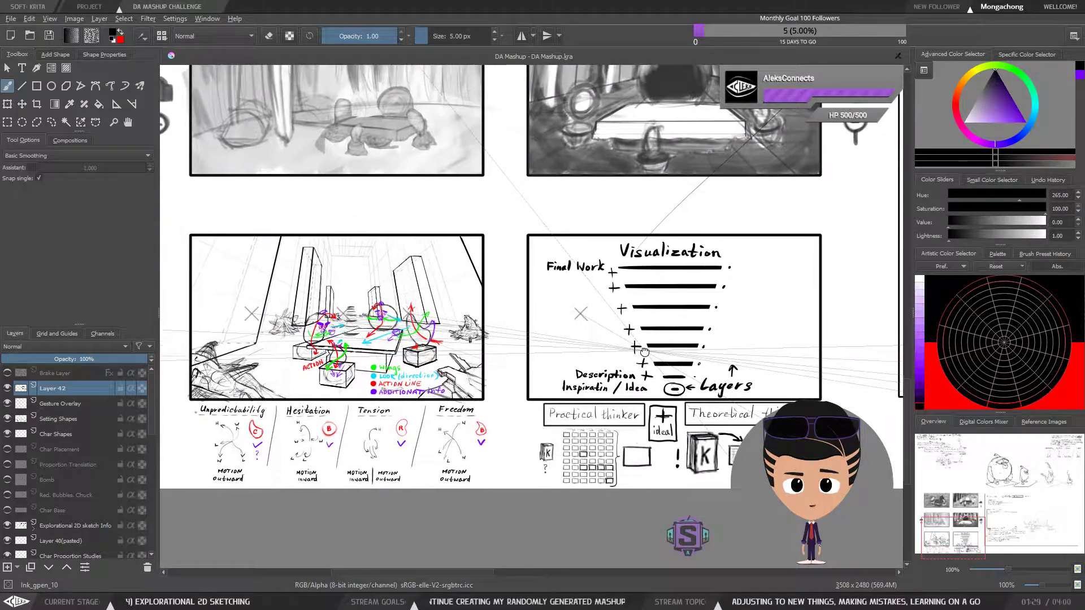